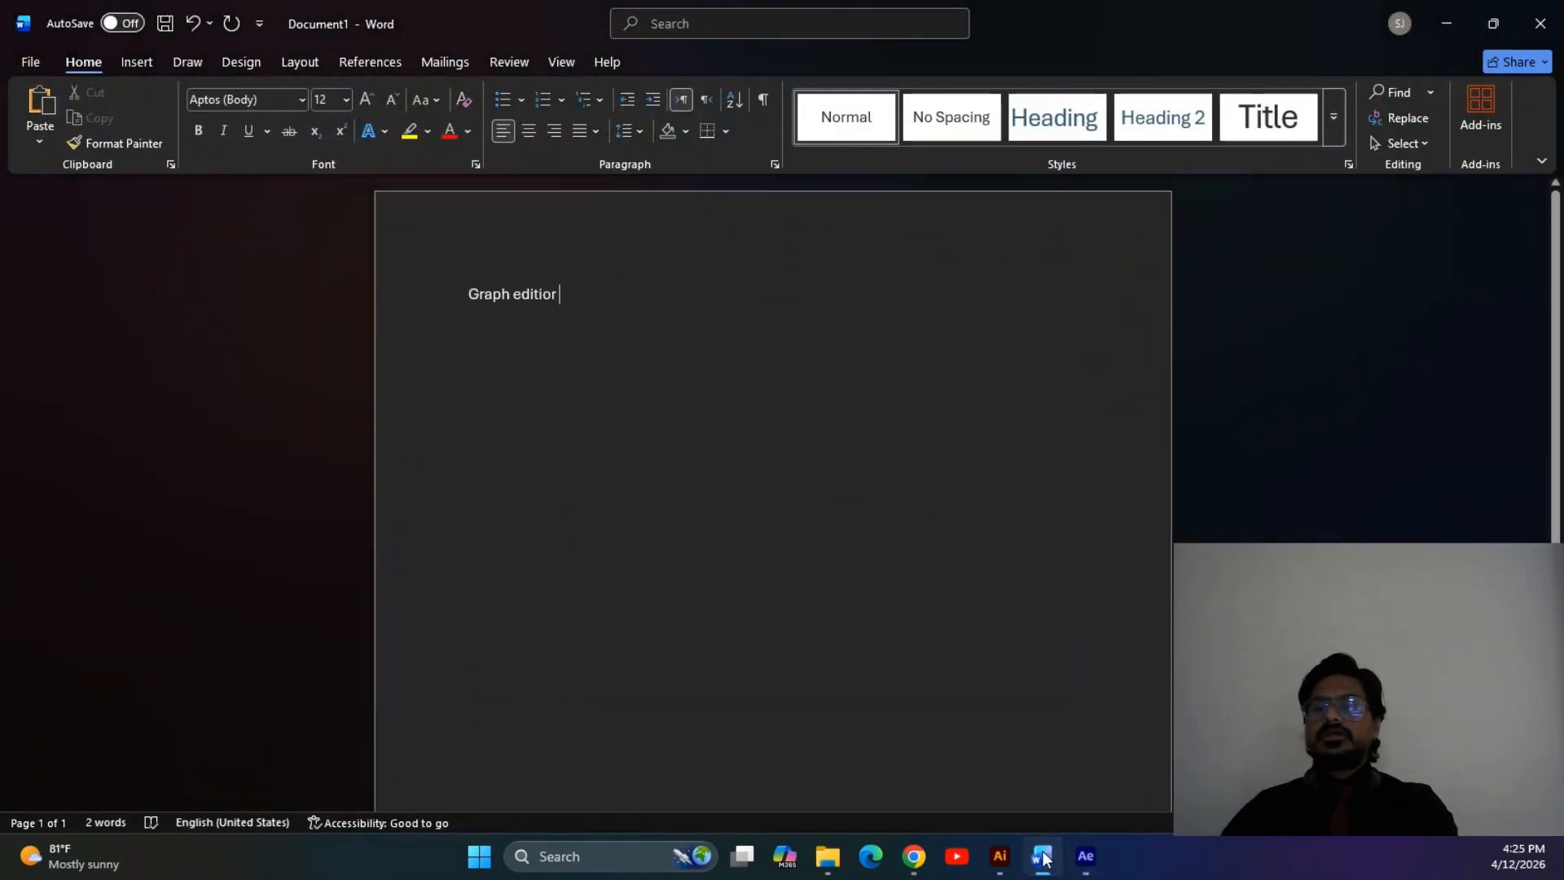
# Add the lines "Speed graph", "Value Graph" and "Ball animation" below the Graph editior heading, leaving a blank line after the heading
pyautogui.press('Return')
pyautogui.press('Return')
pyautogui.write('Speed g')
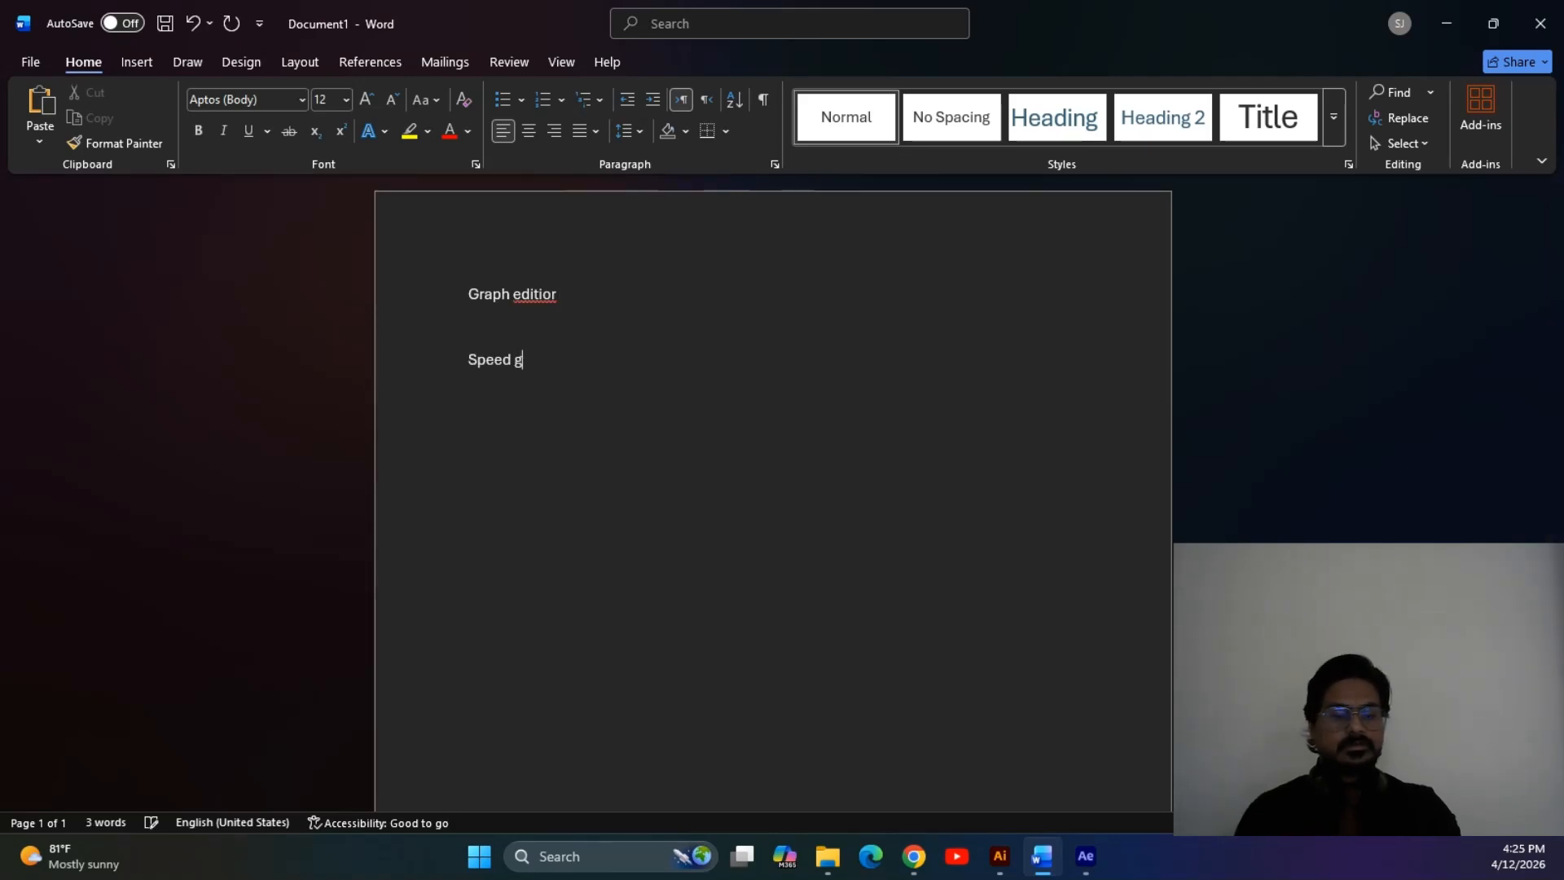
pyautogui.write('raph')
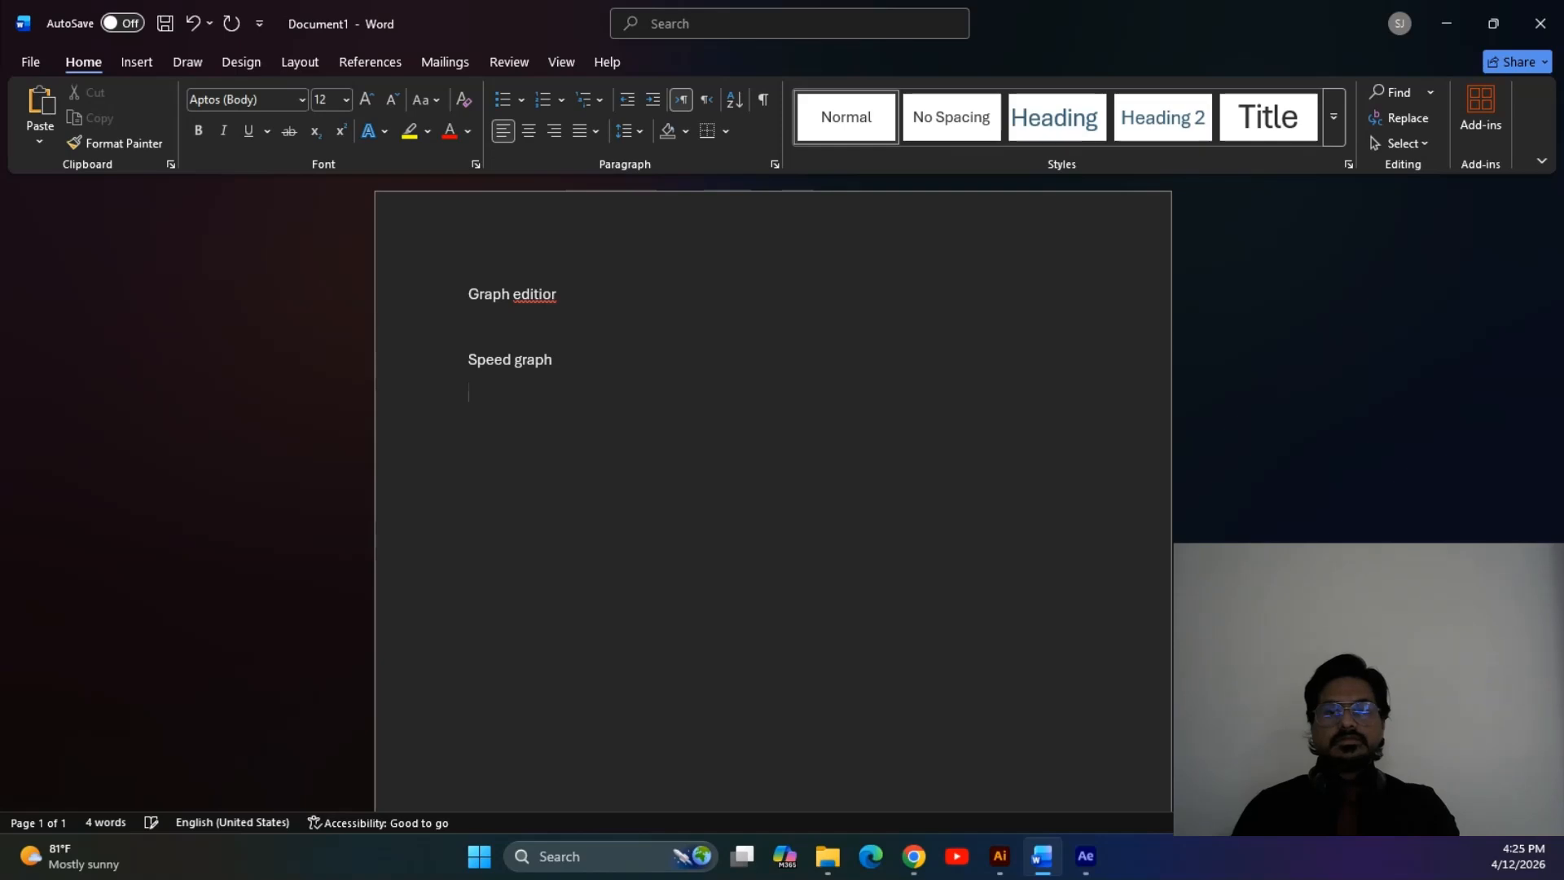
pyautogui.press('Return')
pyautogui.write('val')
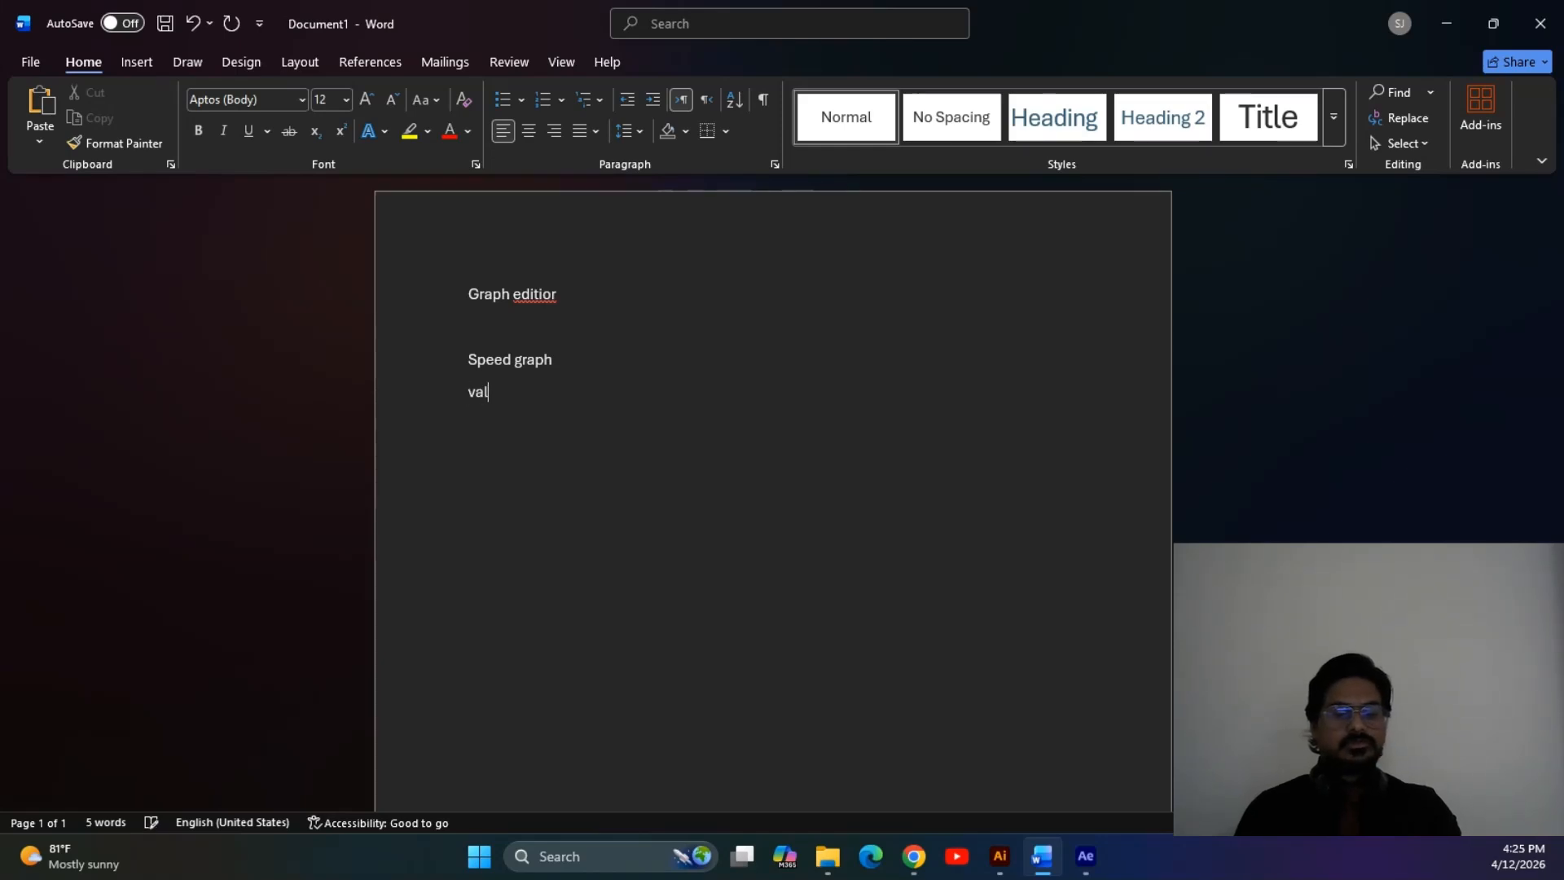
pyautogui.write('ue Grap')
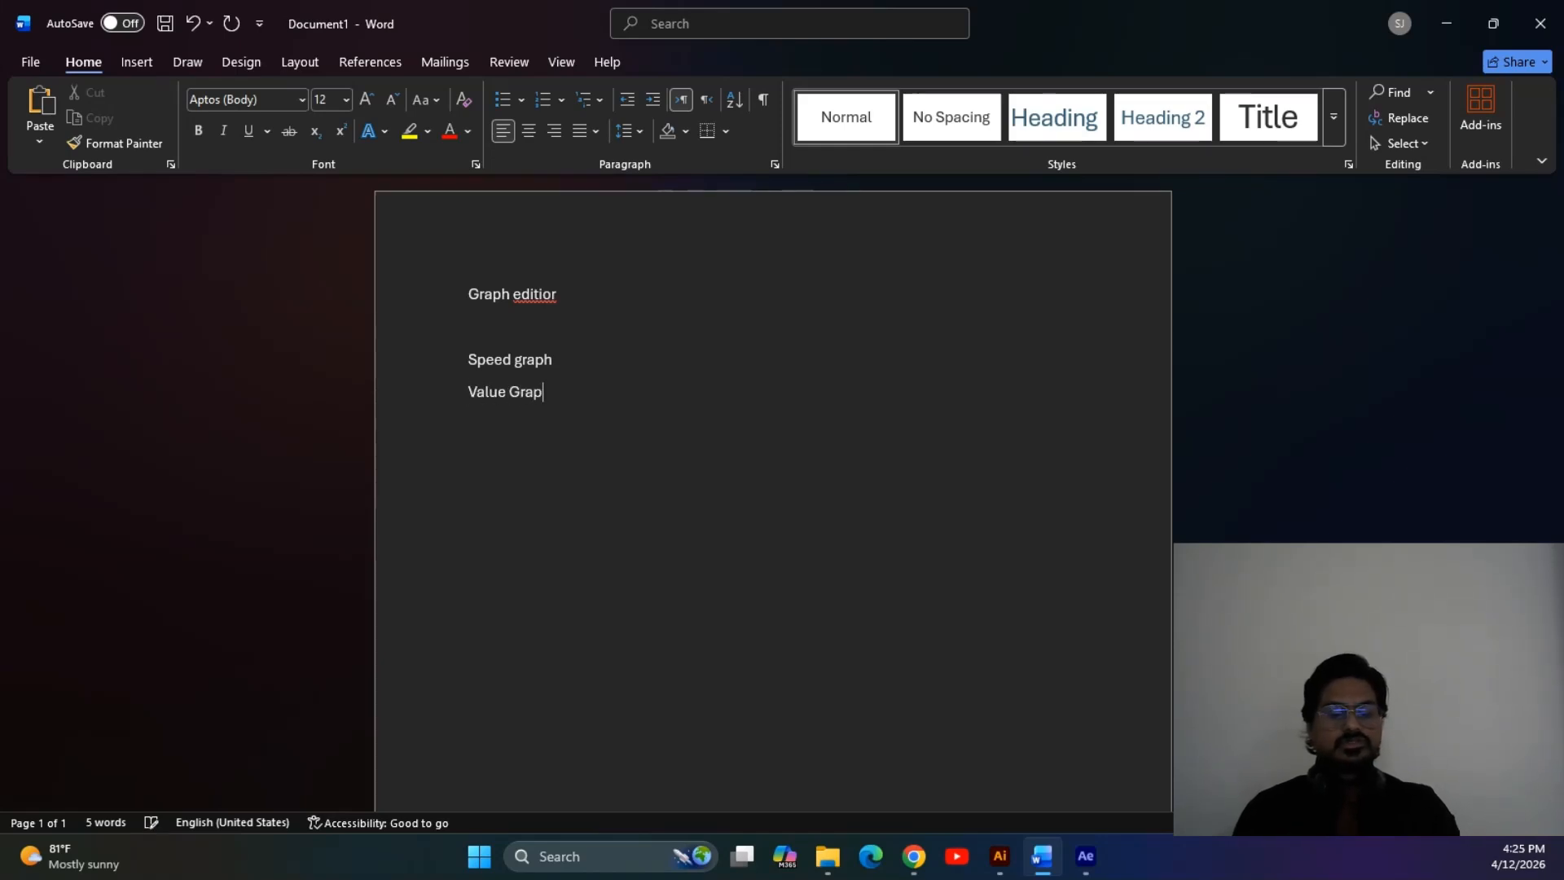
pyautogui.write('hBall')
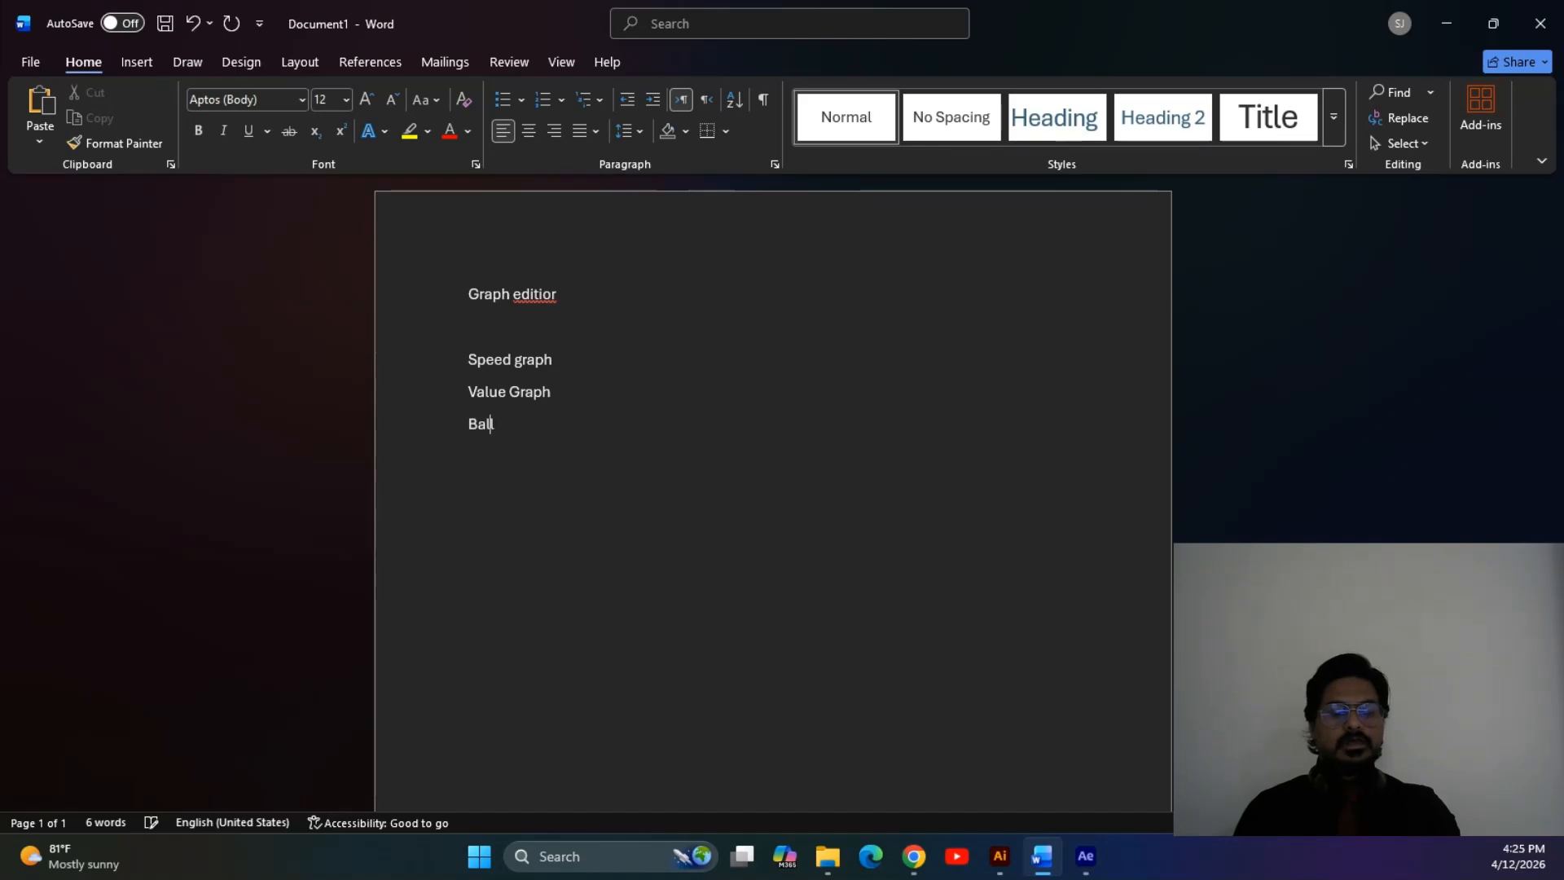
pyautogui.write(' animation')
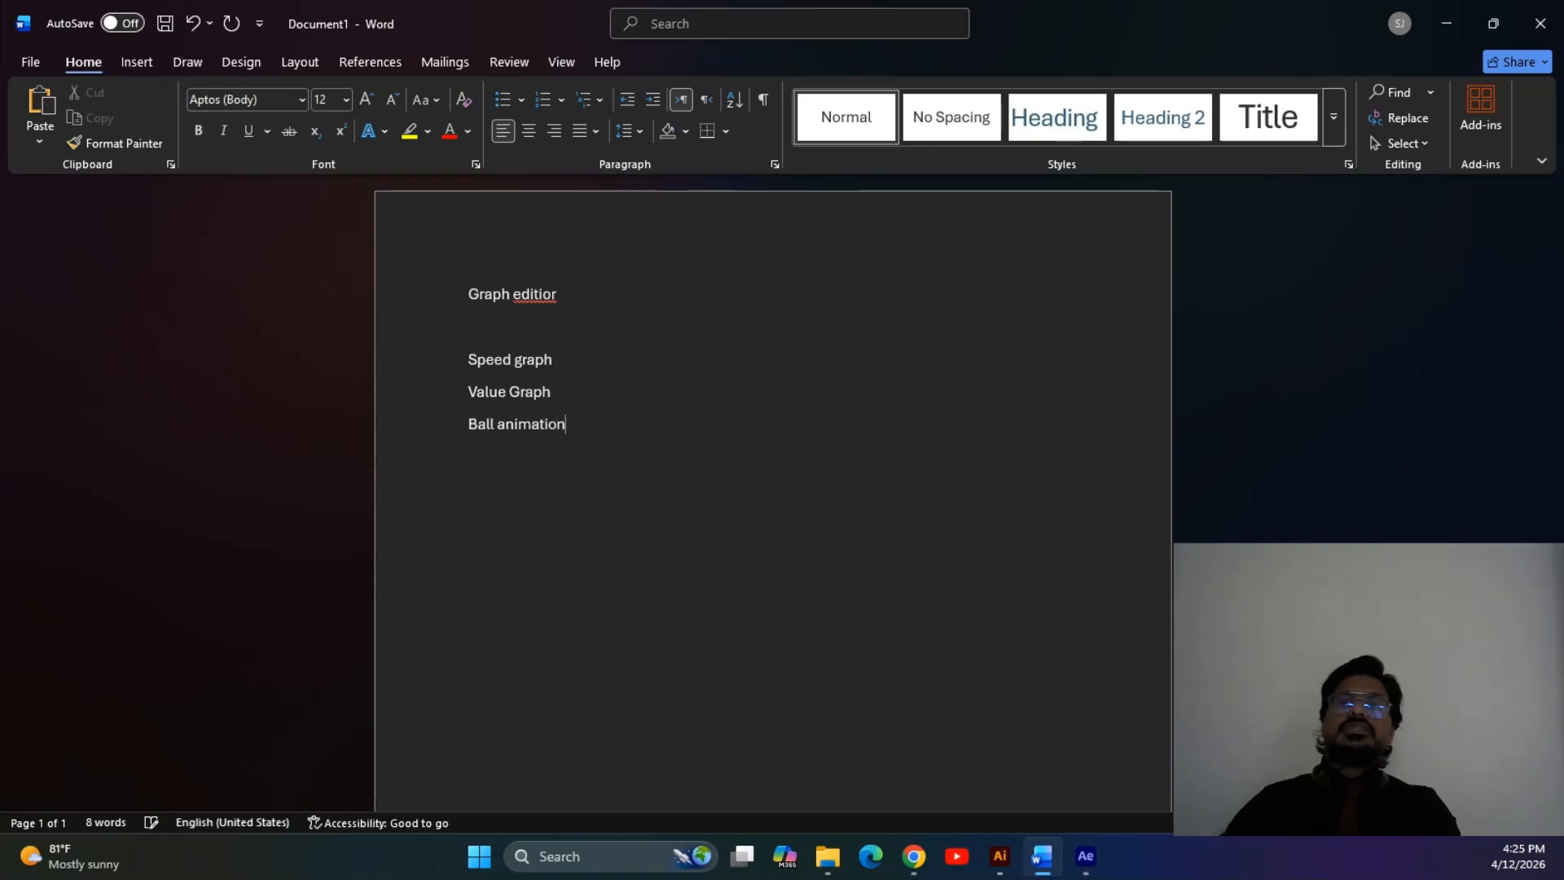
pyautogui.keyDown('shift'); pyautogui.click(596, 438); pyautogui.keyUp('shift')
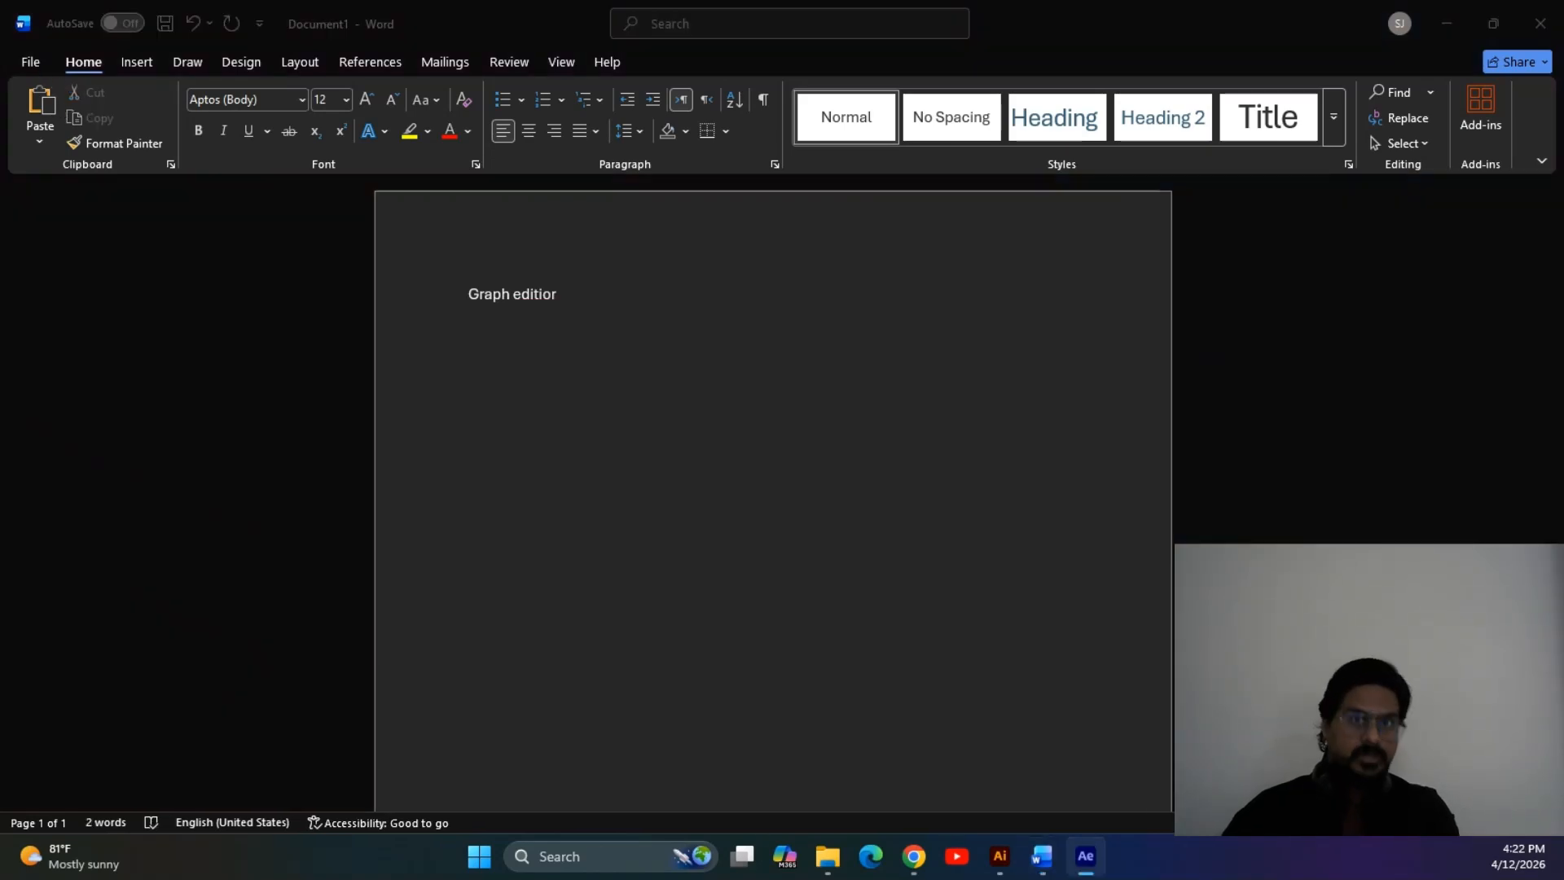
# Switch to the Chrome window with BouncingBall.jpg and enlarge it to examine the bouncing ball reference drawing
pyautogui.hotkey('alt', 'Tab')
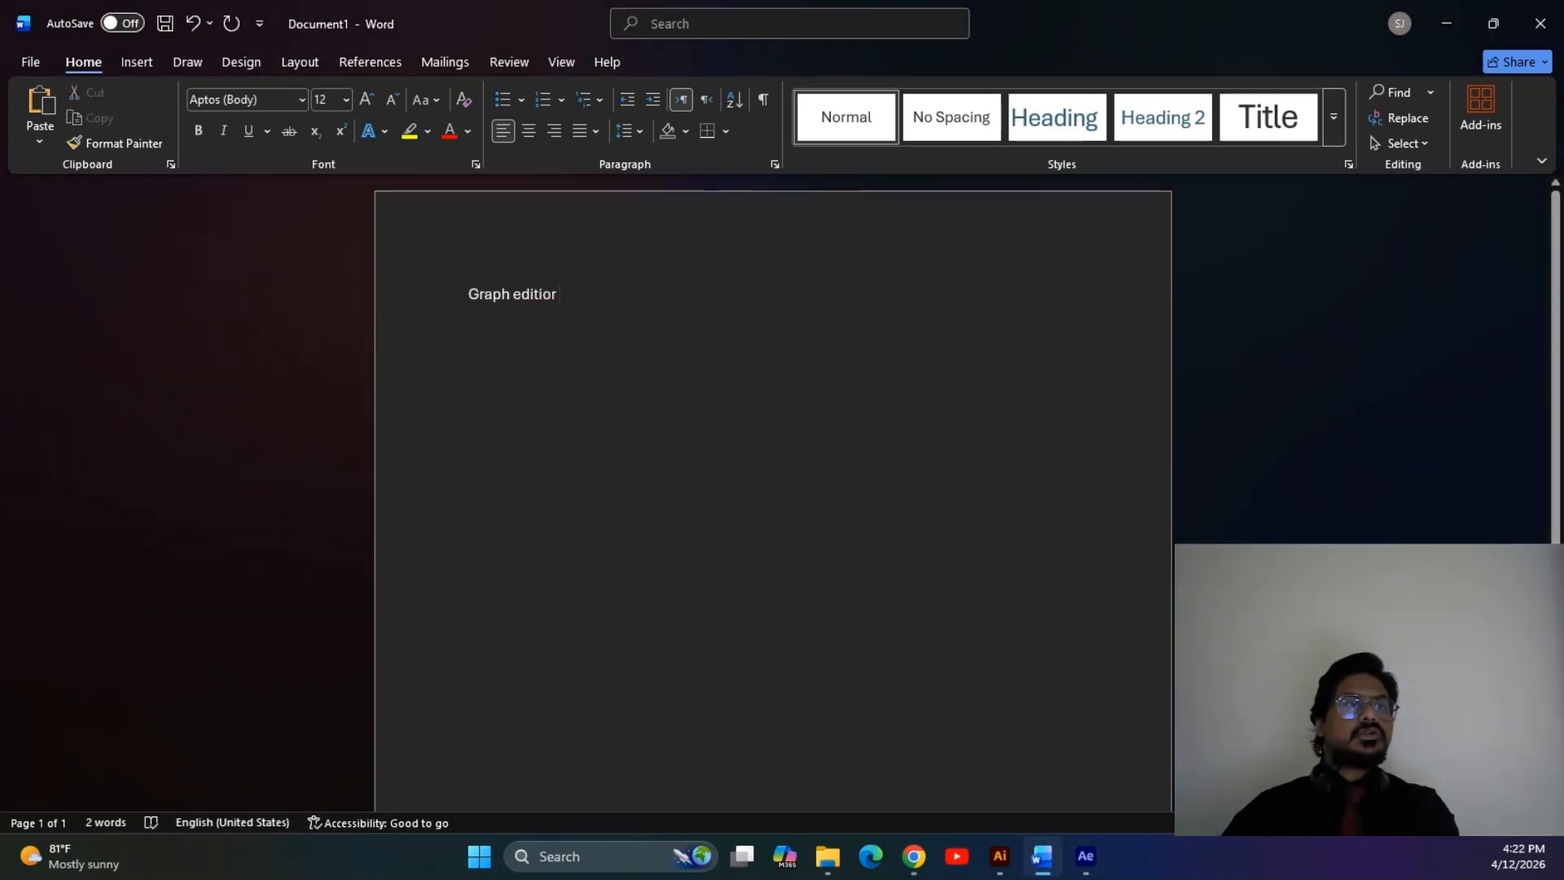
pyautogui.hotkey('alt', 'Tab')
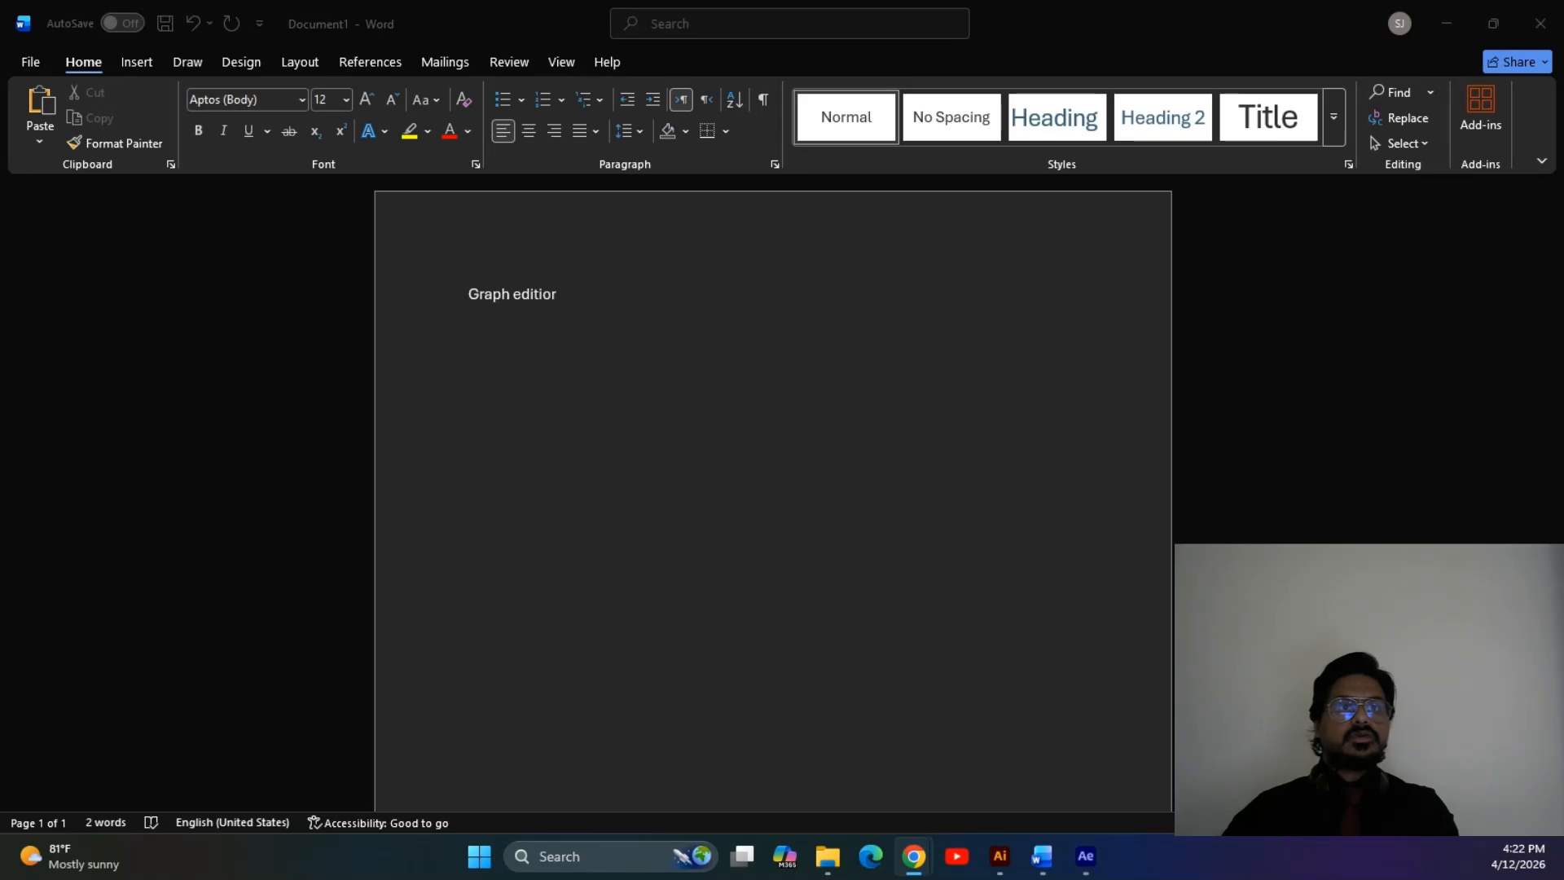
pyautogui.moveTo(0, 80); pyautogui.dragTo(650, 161)
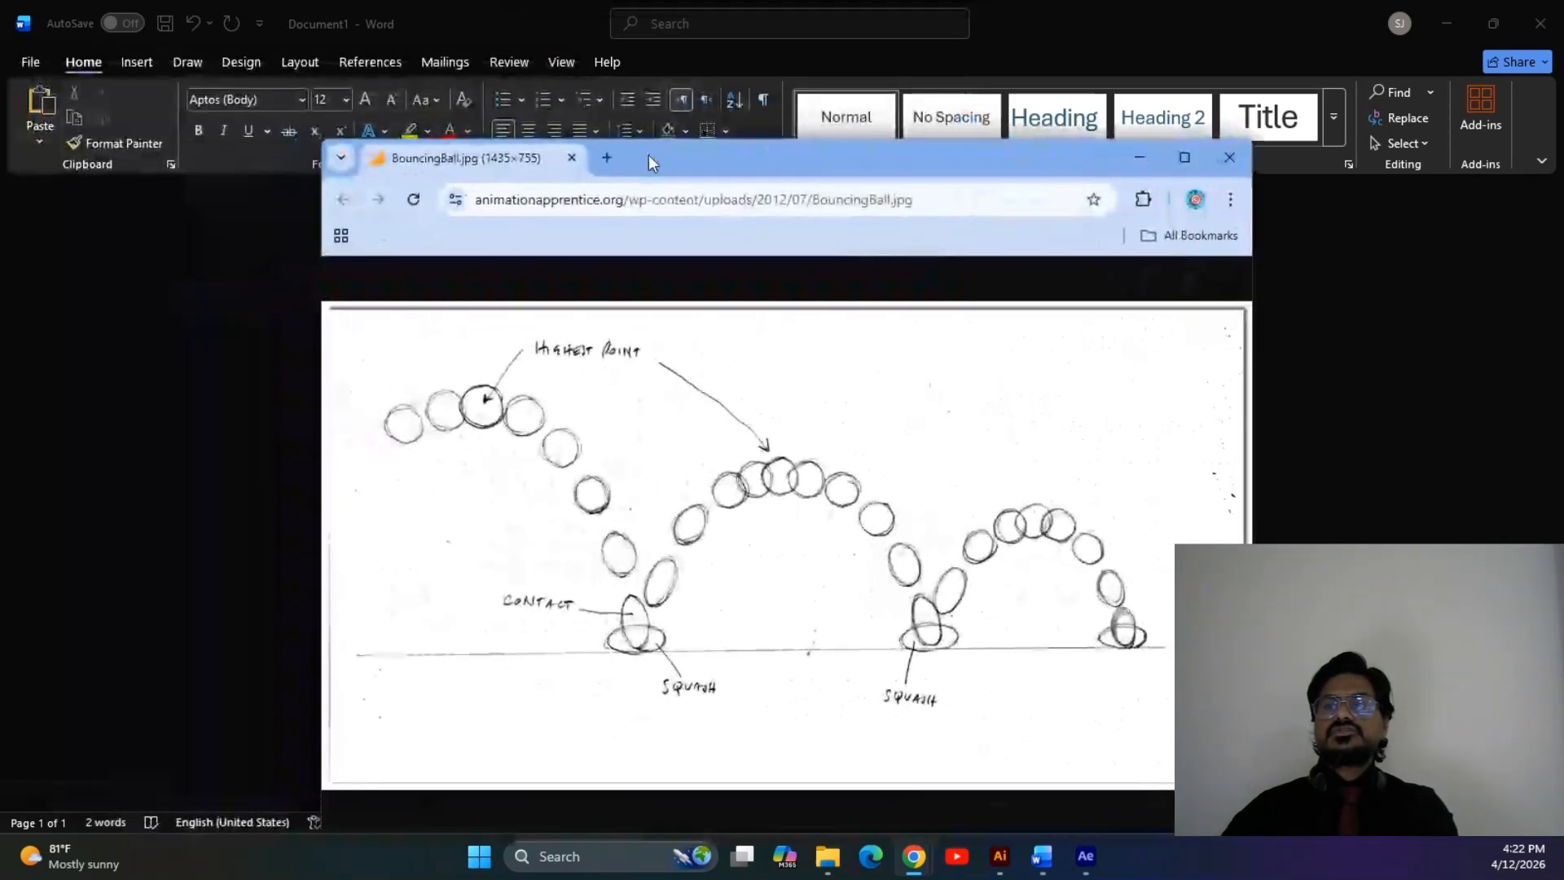
pyautogui.click(1184, 161)
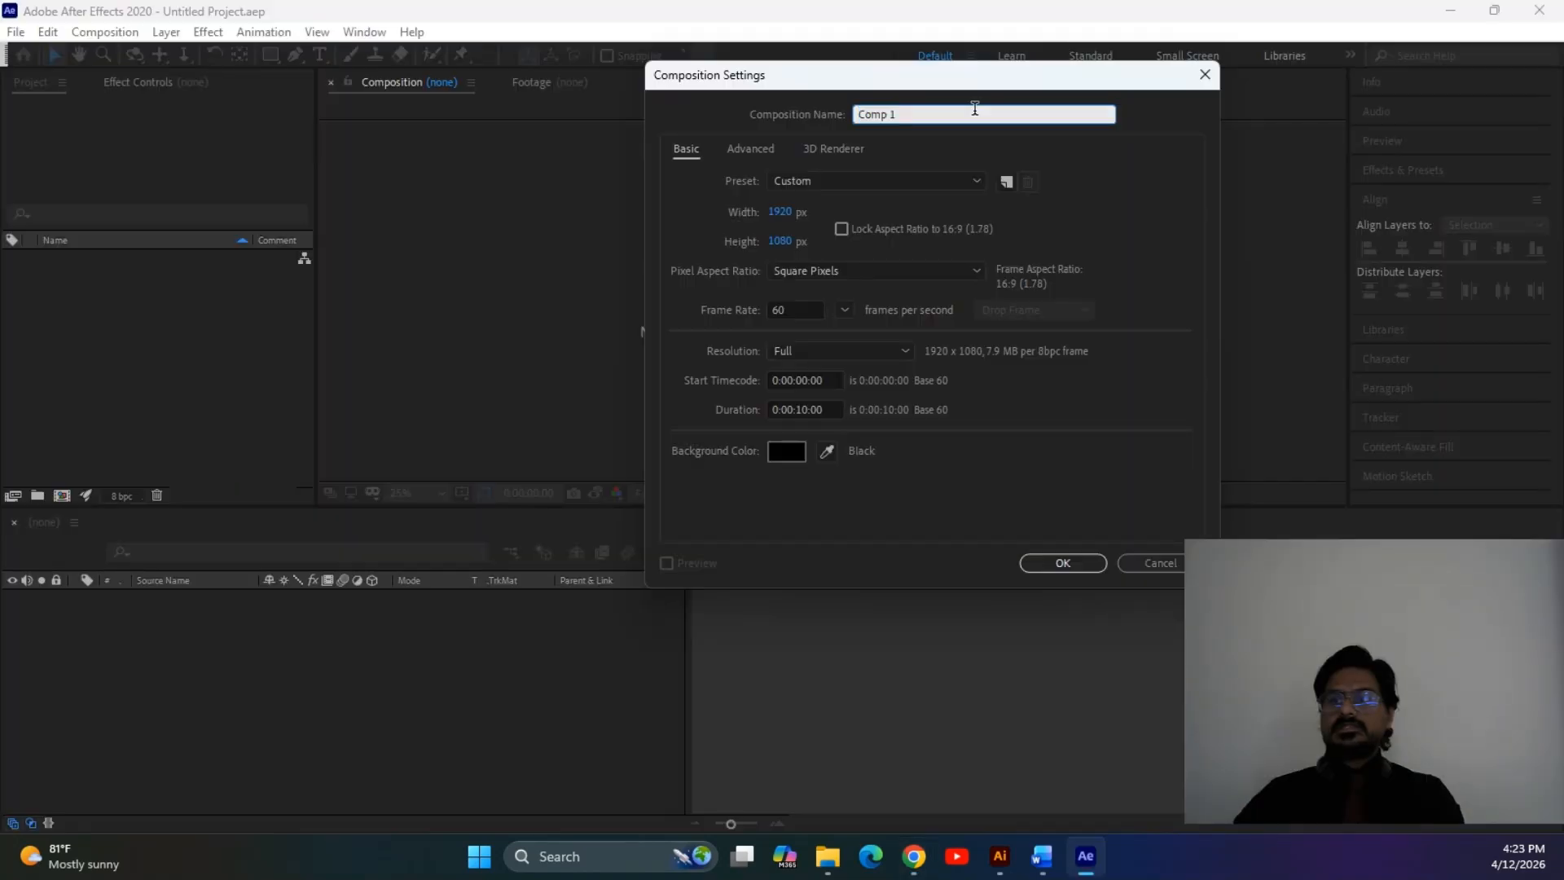
# Create a composition named "Ball animation" at 1920 x 1080 px, 60 frames per second and 10 seconds long
pyautogui.write('Ball animation')
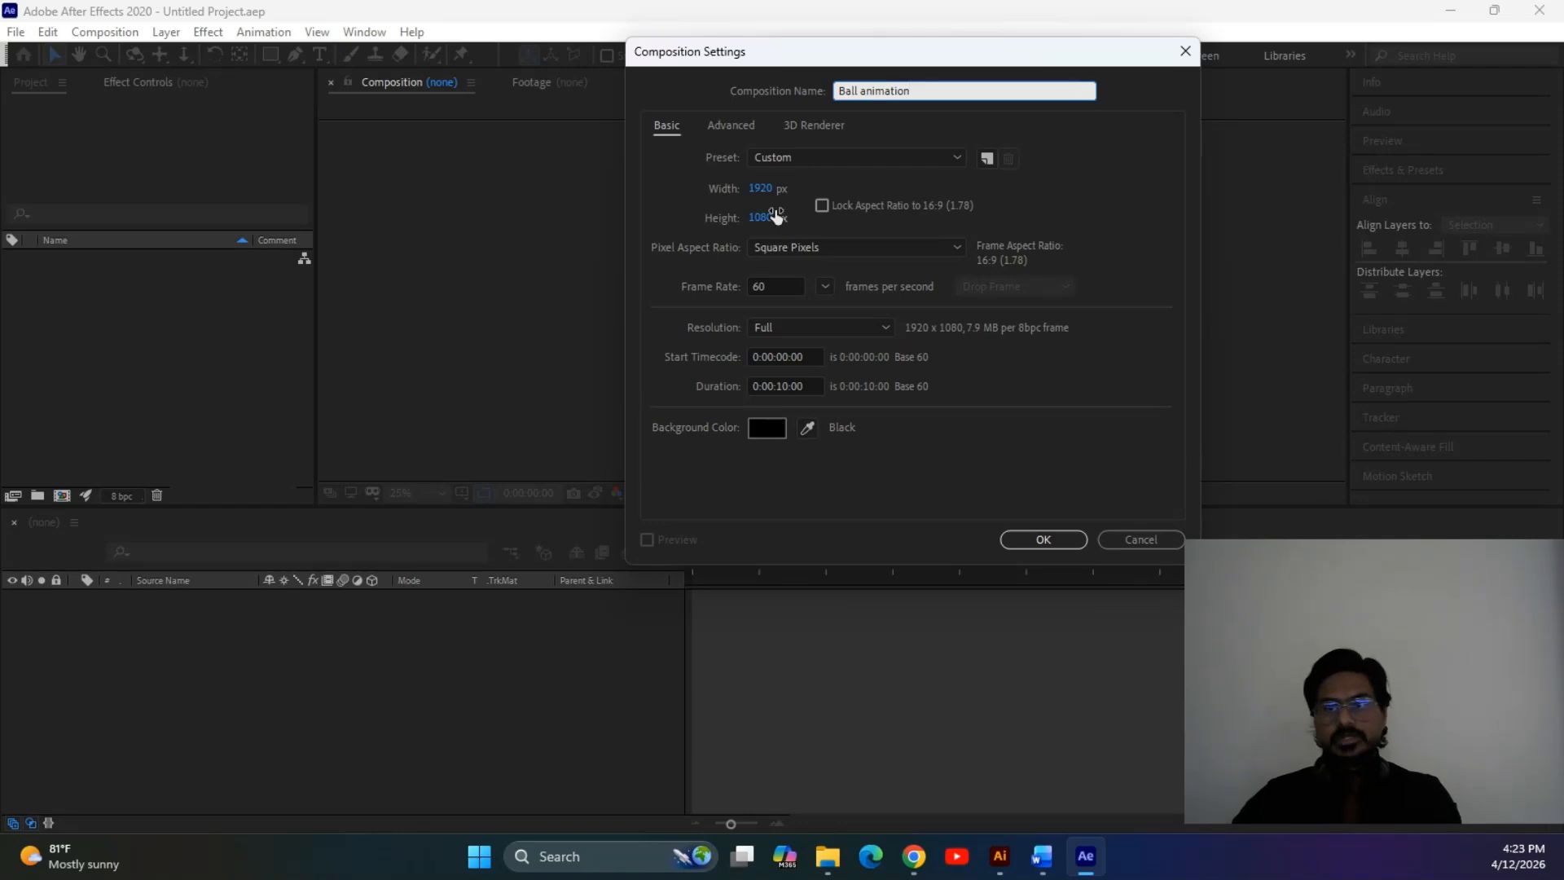
pyautogui.click(774, 286)
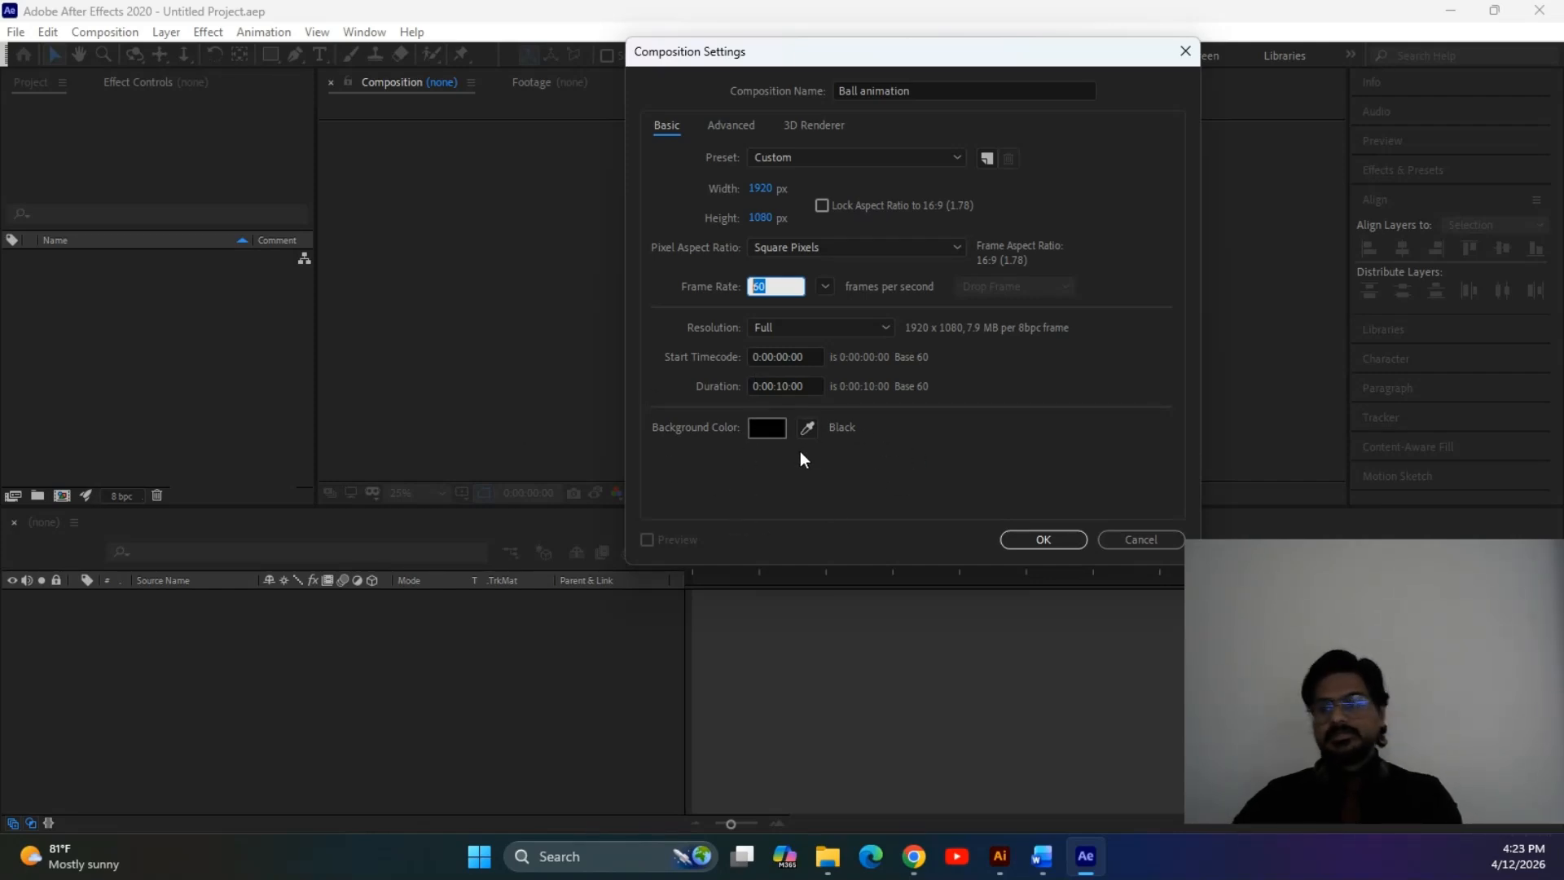
pyautogui.click(1037, 539)
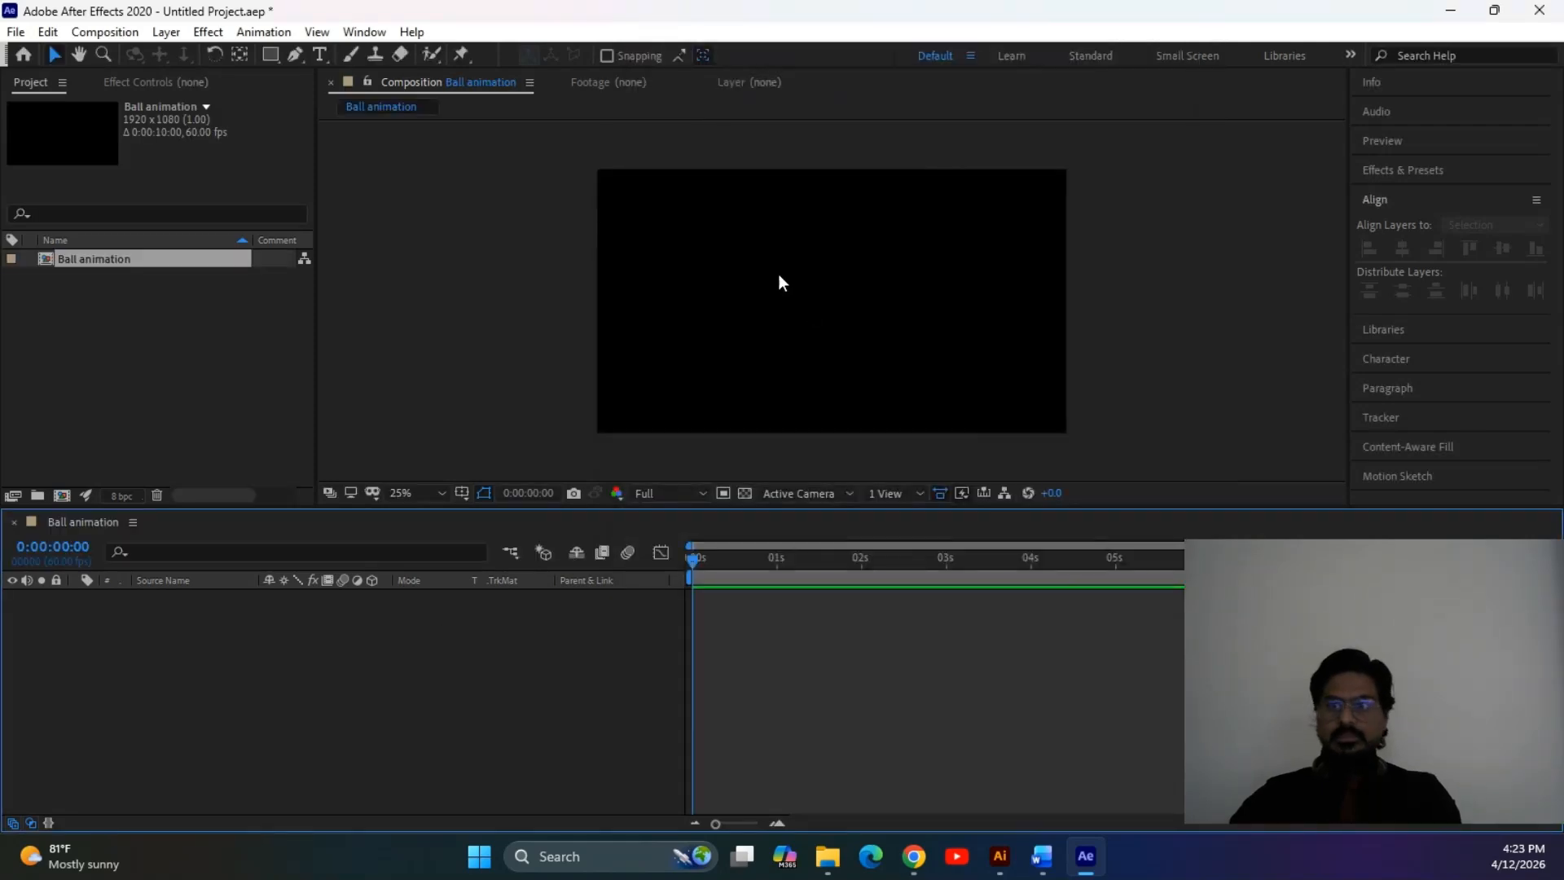
# Draw a red circle with the Ellipse tool slightly left of the composition's centre and return to the Selection tool
pyautogui.scroll(1, 815, 312)
pyautogui.scroll(-1, 815, 312)
pyautogui.moveTo(825, 329); pyautogui.dragTo(830, 318)
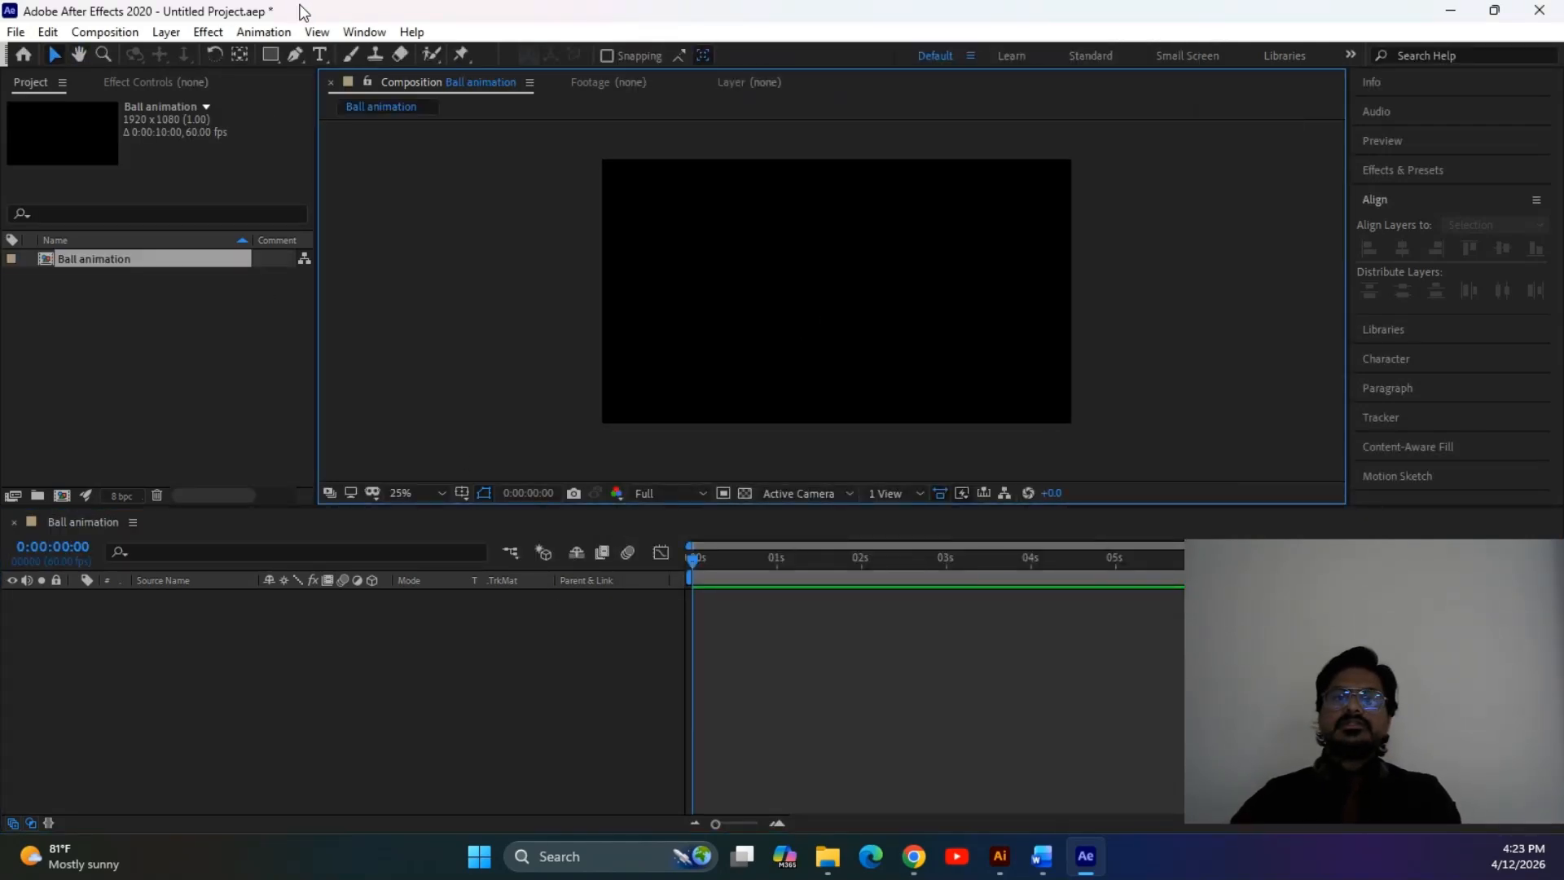
pyautogui.moveTo(270, 57); pyautogui.dragTo(351, 97)
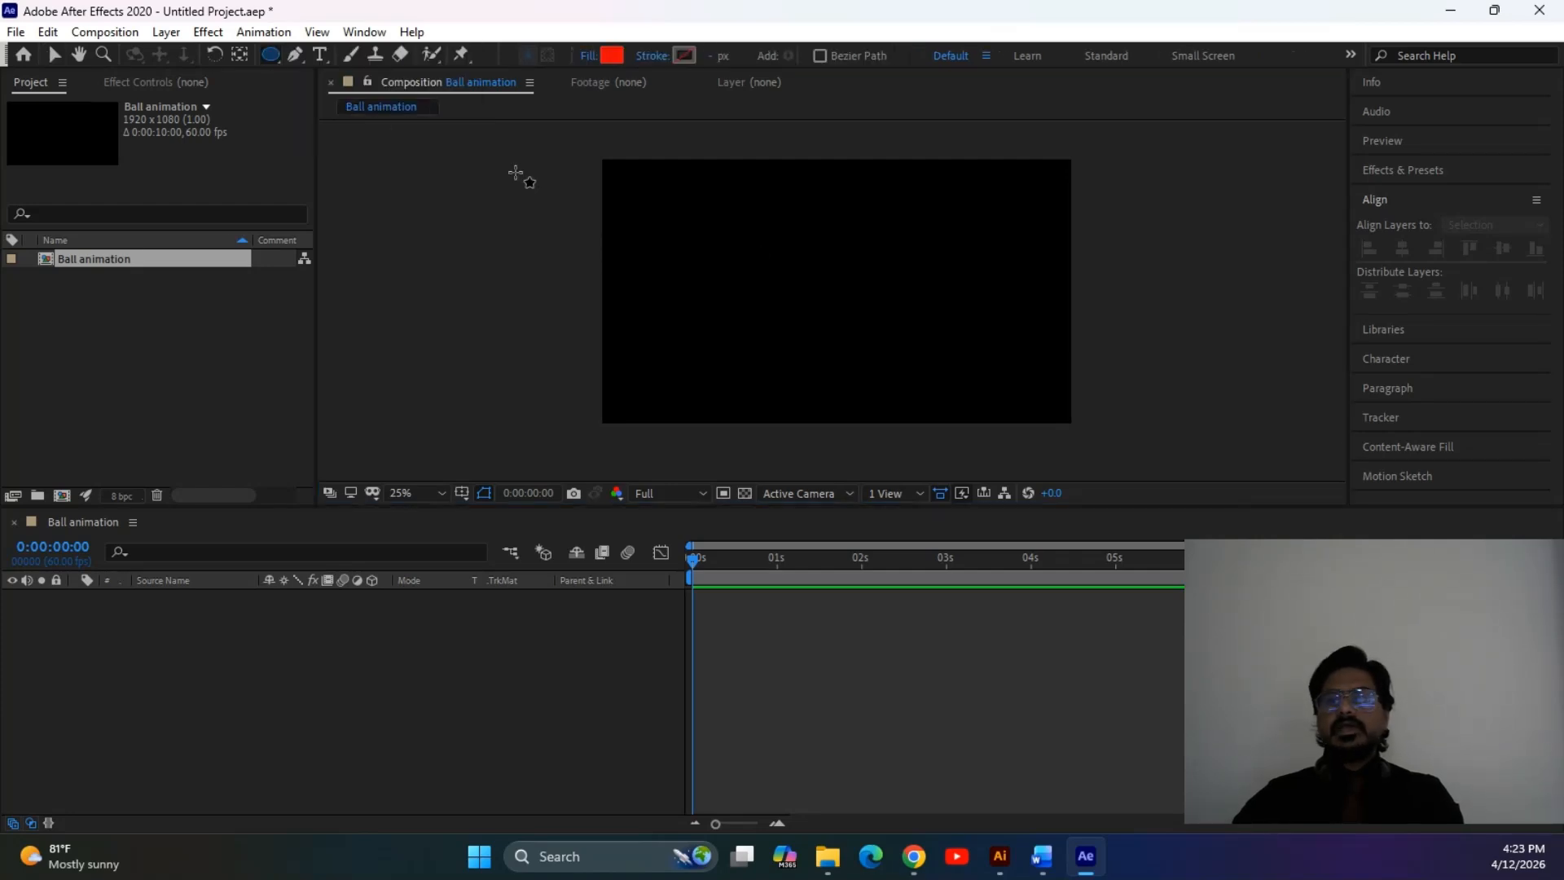
pyautogui.moveTo(768, 307)
pyautogui.mouseDown()
pyautogui.moveTo(807, 342)
pyautogui.moveTo(795, 319)
pyautogui.mouseUp()
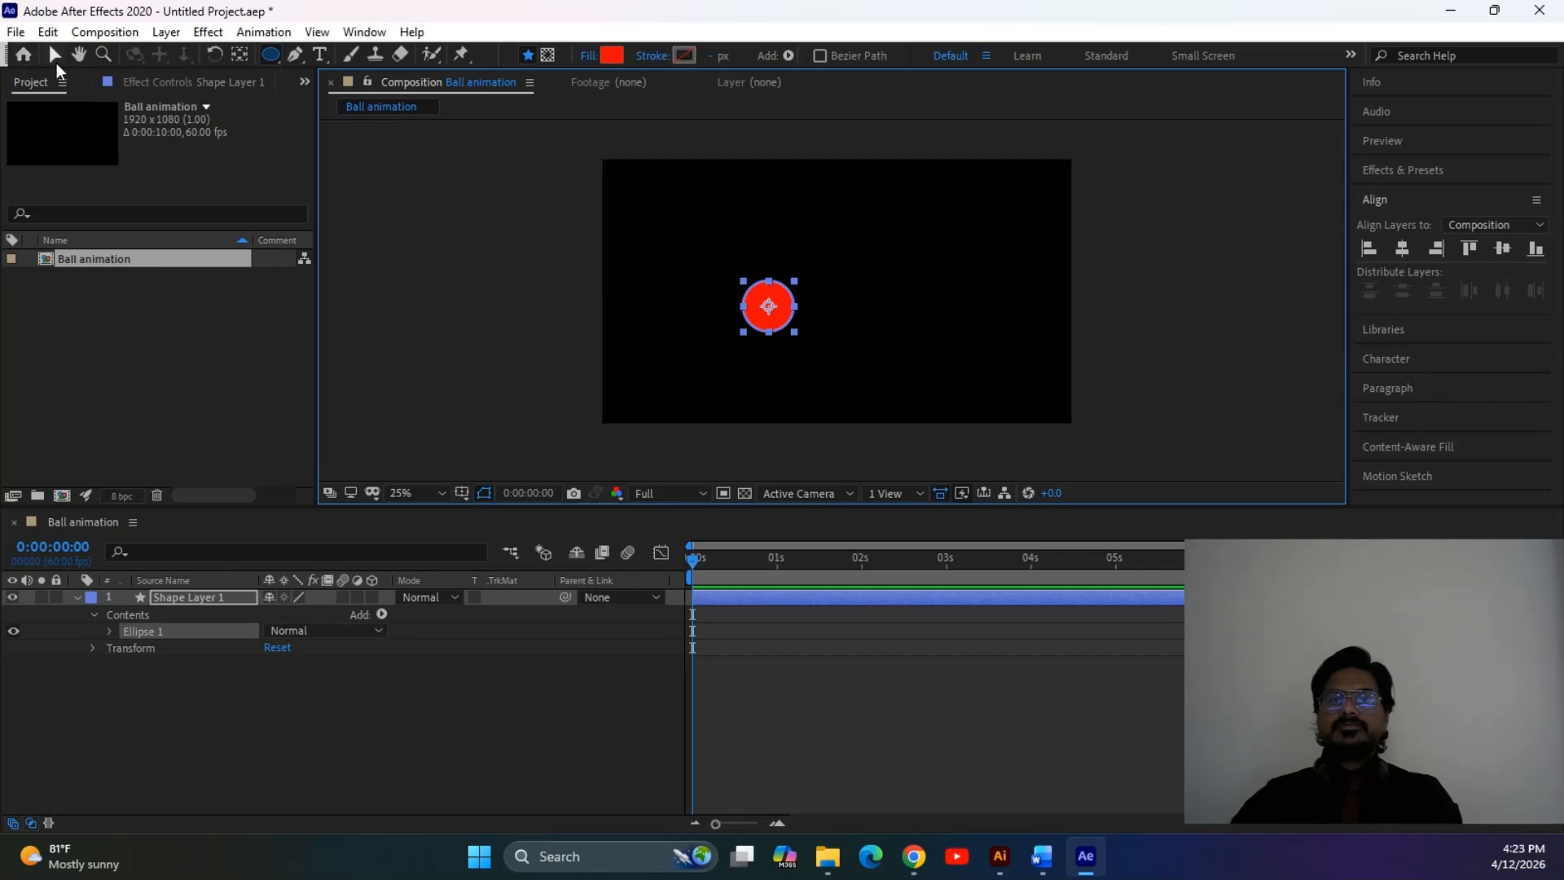
pyautogui.click(54, 54)
pyautogui.moveTo(914, 457); pyautogui.dragTo(643, 237)
pyautogui.scroll(1, 763, 328)
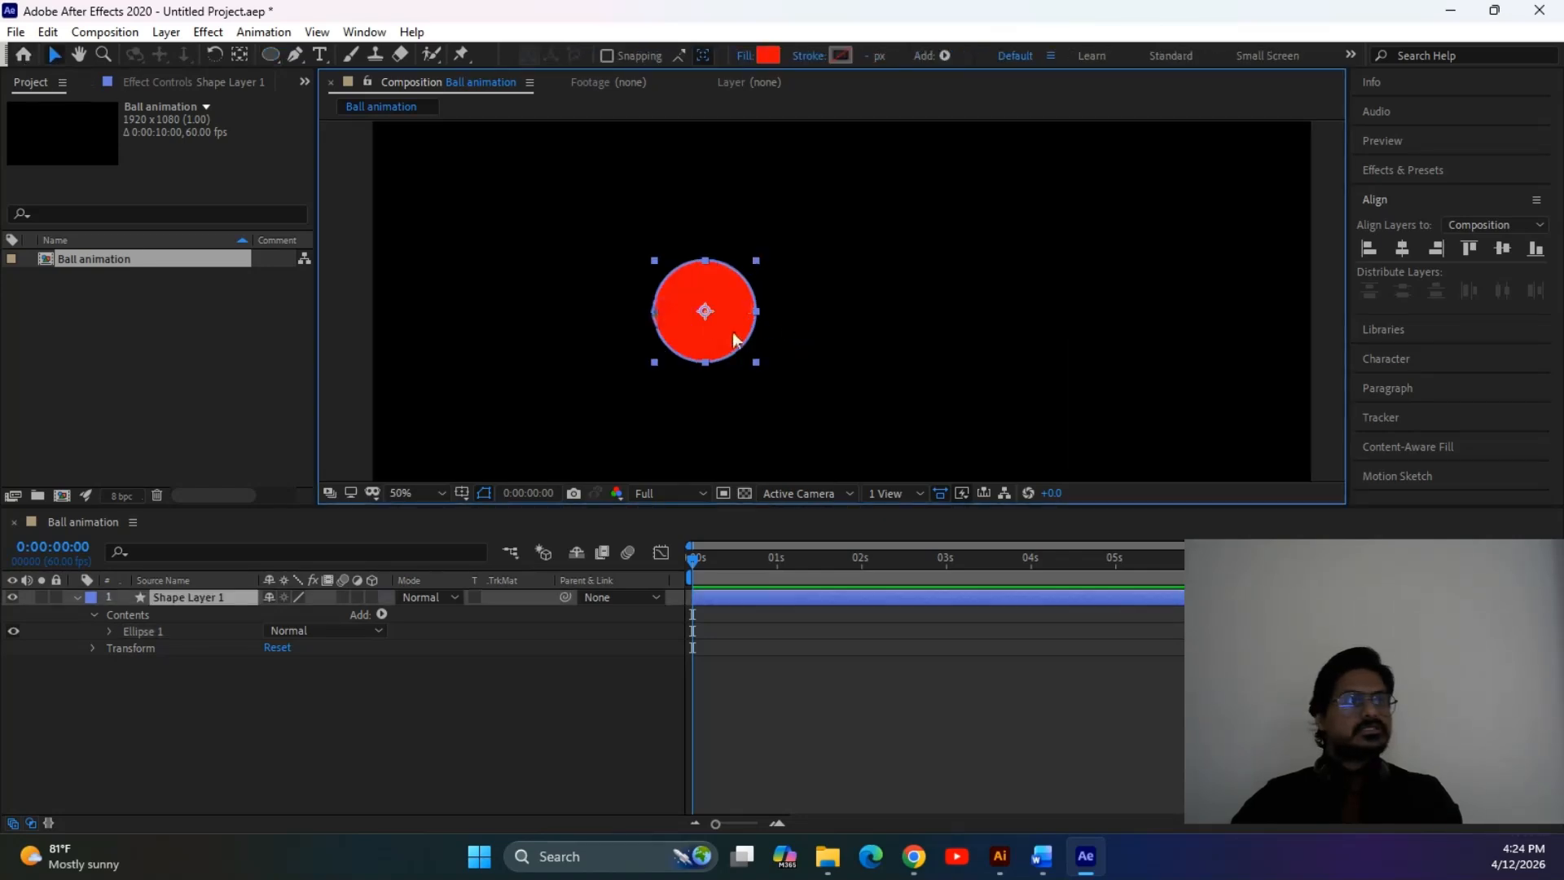
pyautogui.moveTo(804, 400); pyautogui.dragTo(849, 370)
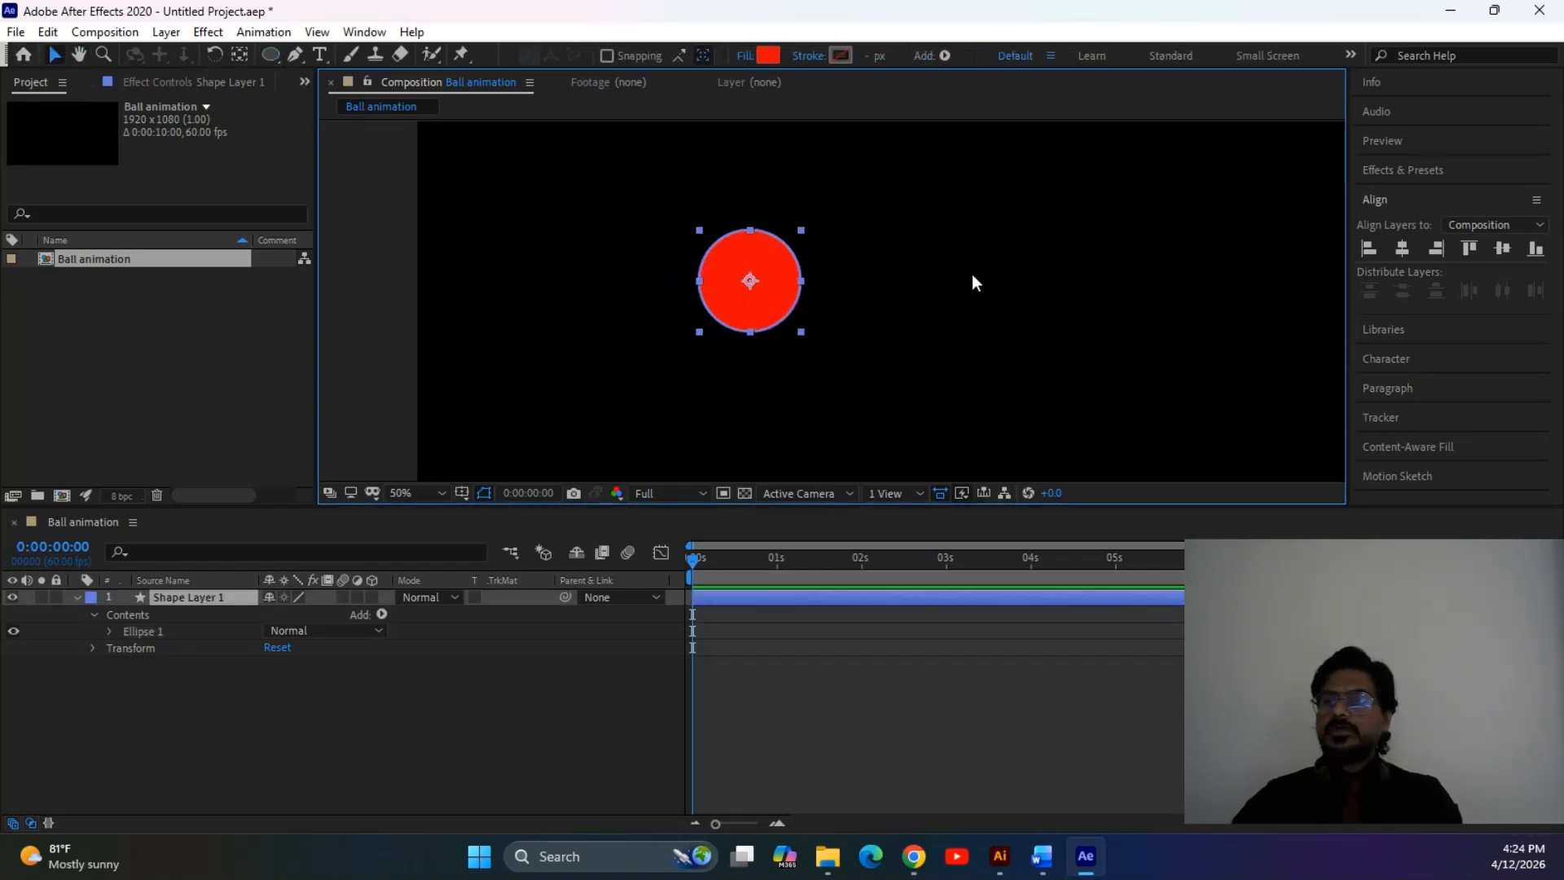
# Check in the General preferences that Center Anchor Point in New Shape Layers is enabled, and accept the settings
pyautogui.click(50, 35)
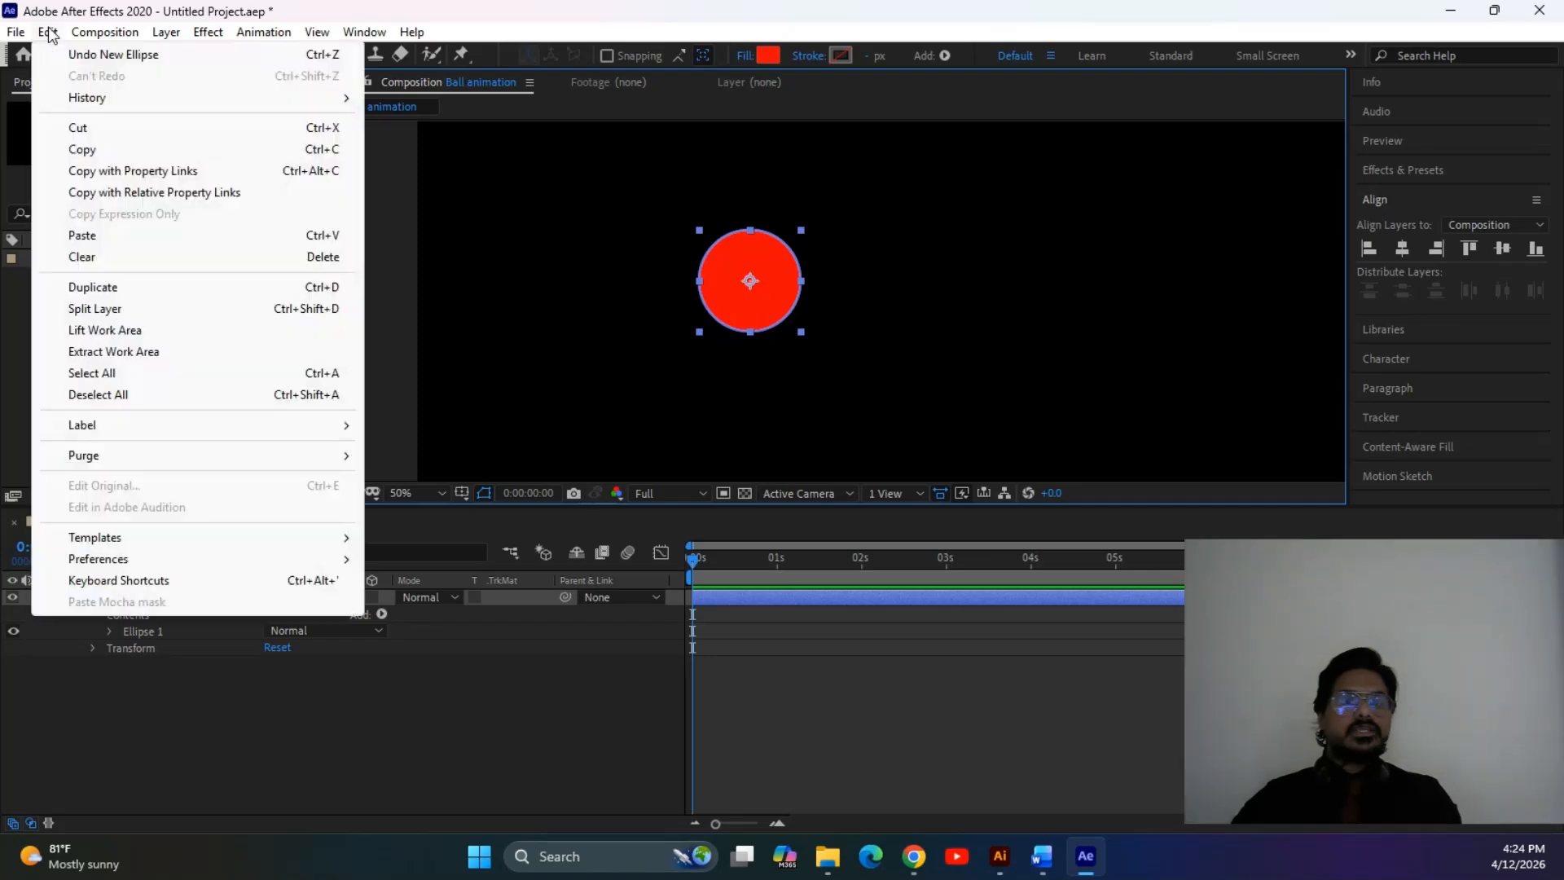
pyautogui.moveTo(100, 39)
pyautogui.moveTo(49, 32)
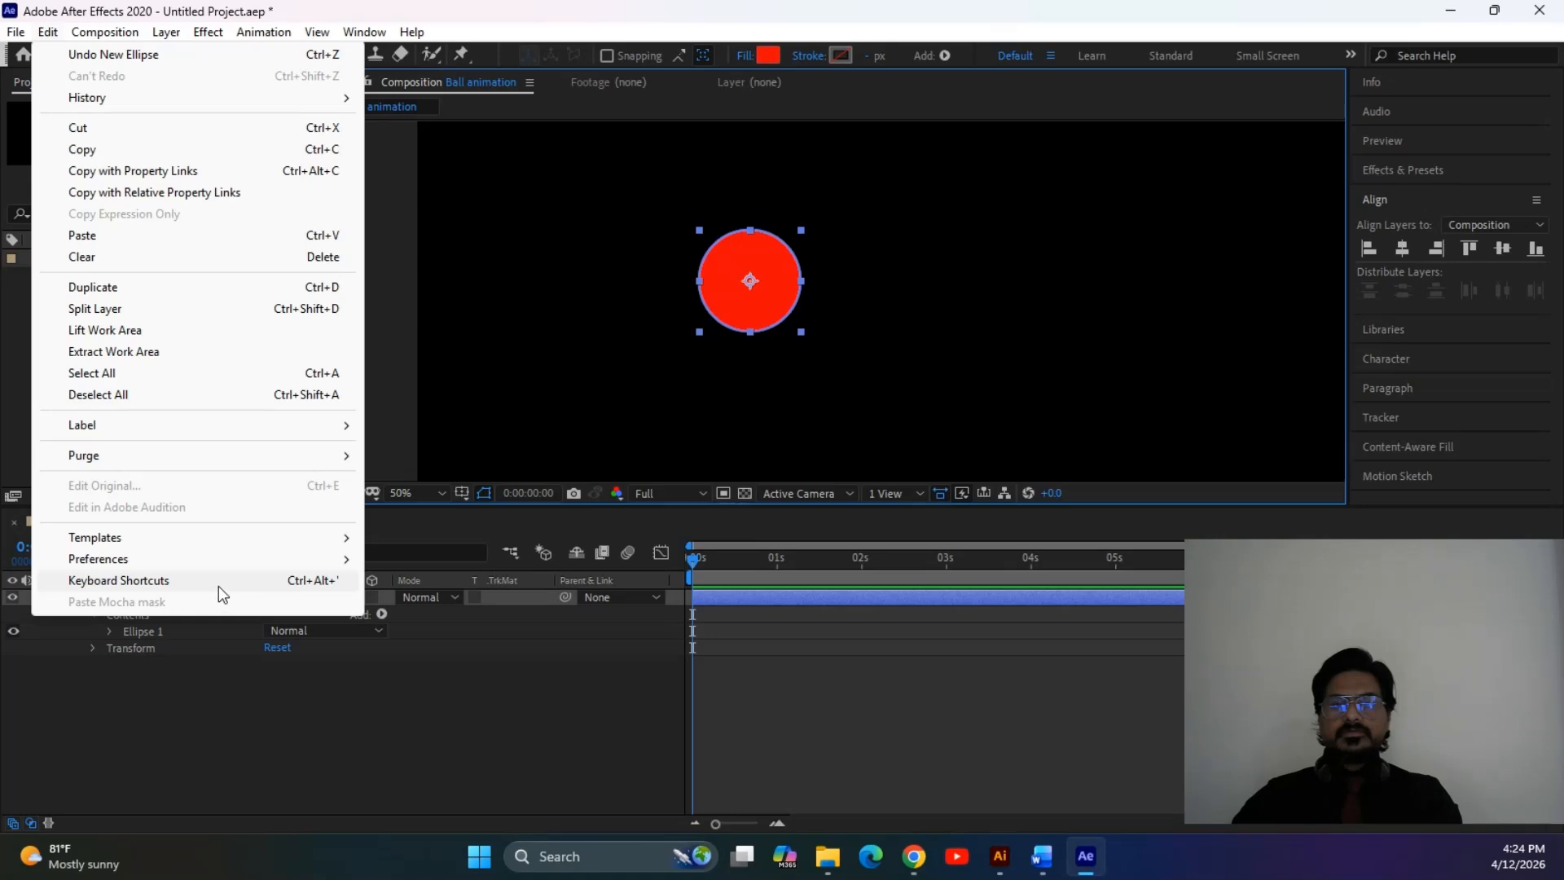
pyautogui.moveTo(204, 559)
pyautogui.click(444, 194)
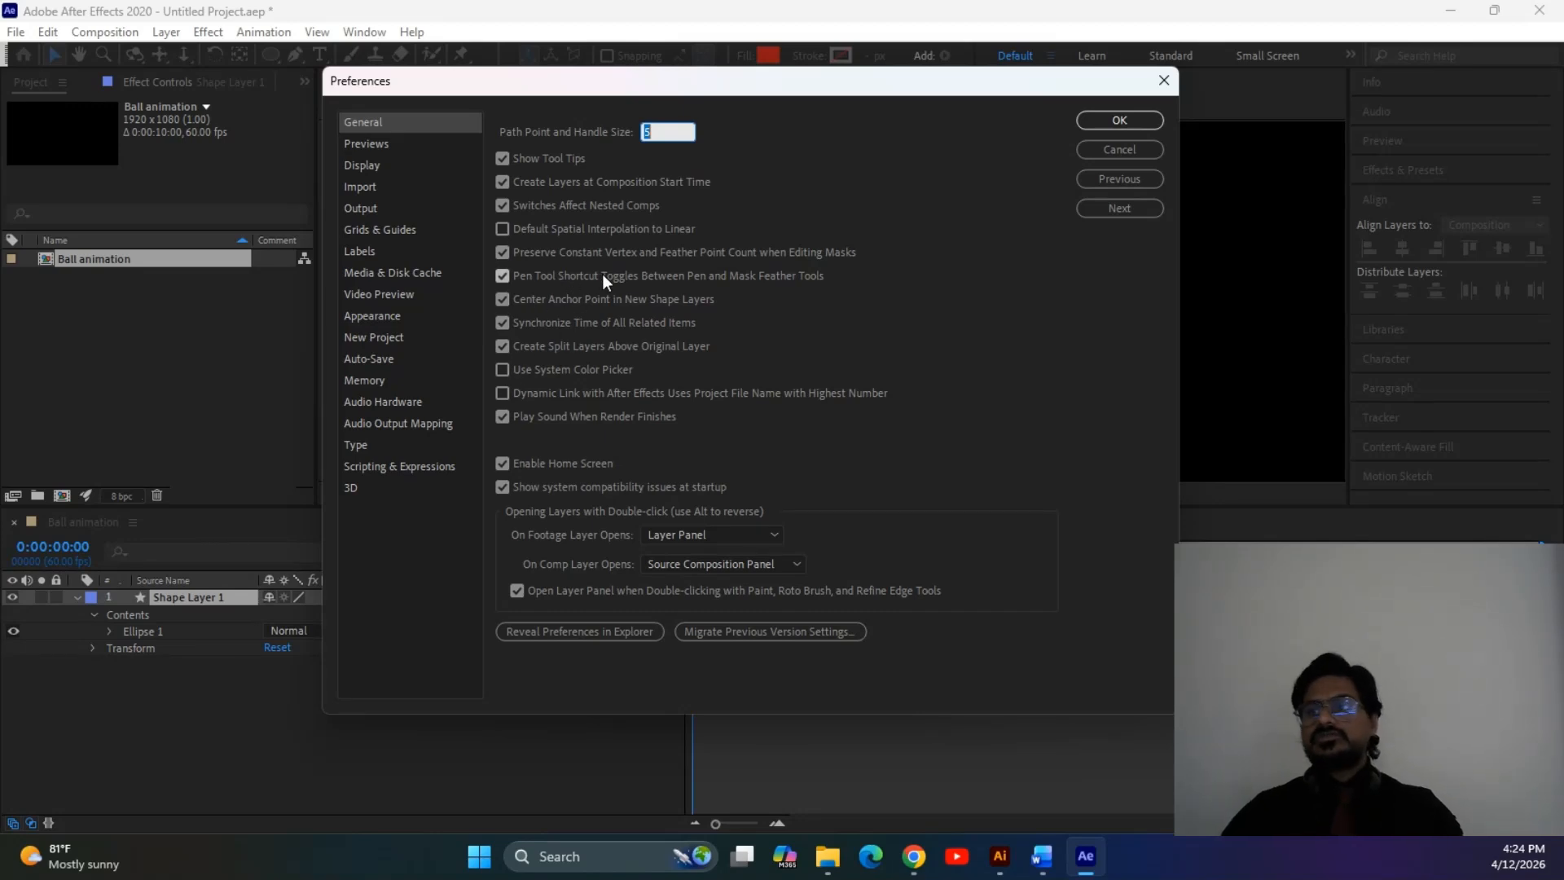
pyautogui.click(1129, 126)
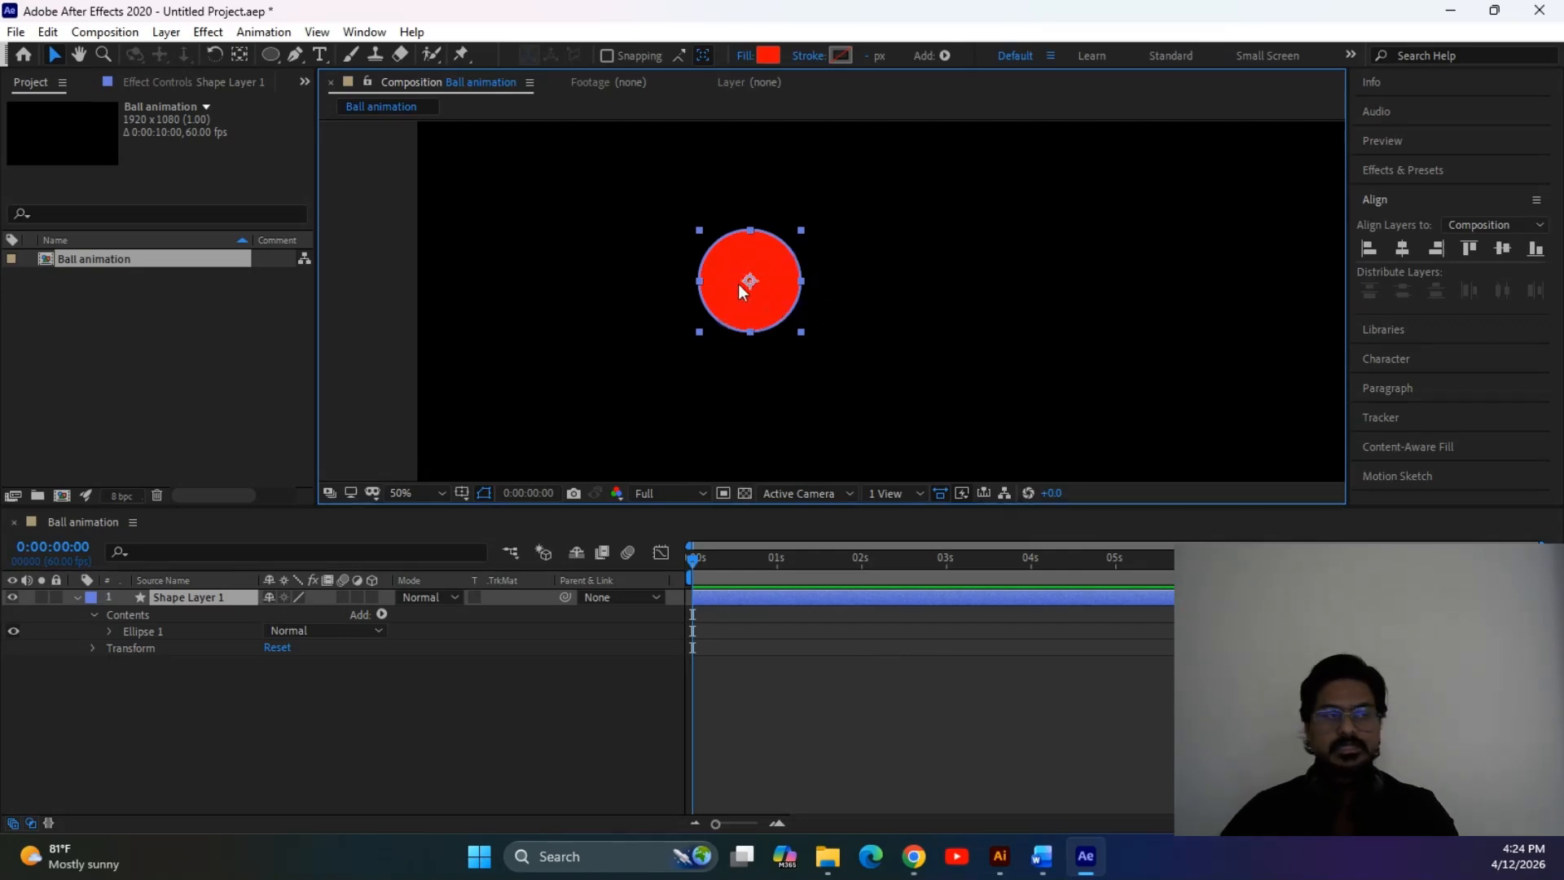
# Fit the whole composition in view and collapse the circle layer's properties in the timeline
pyautogui.scroll(-2, 904, 277)
pyautogui.moveTo(858, 336); pyautogui.dragTo(835, 349)
pyautogui.moveTo(884, 412); pyautogui.dragTo(585, 248)
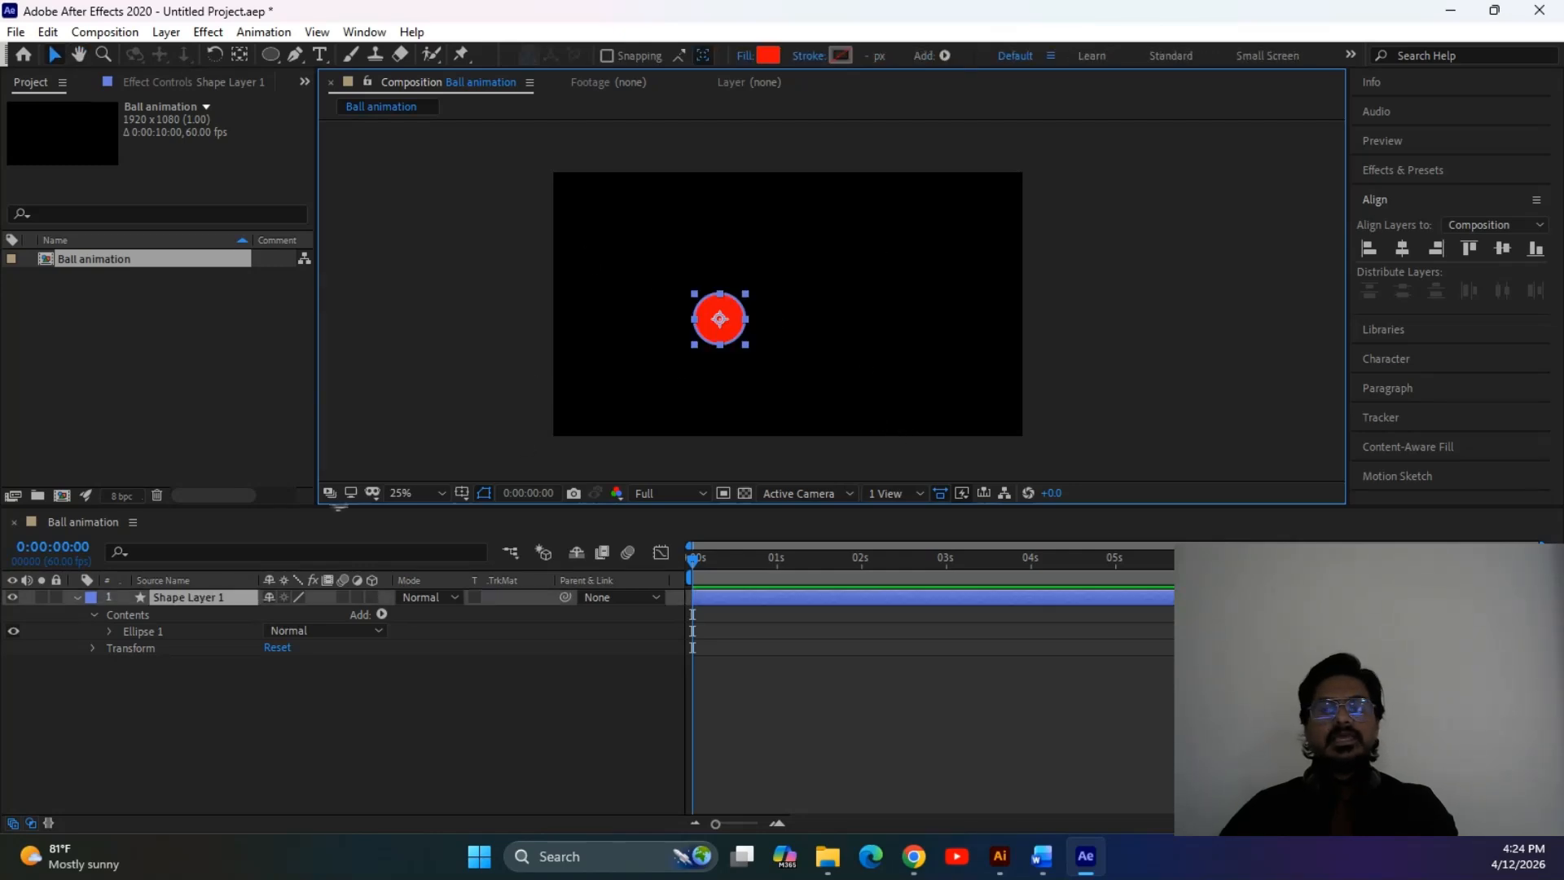
pyautogui.click(77, 598)
pyautogui.moveTo(771, 374); pyautogui.dragTo(607, 248)
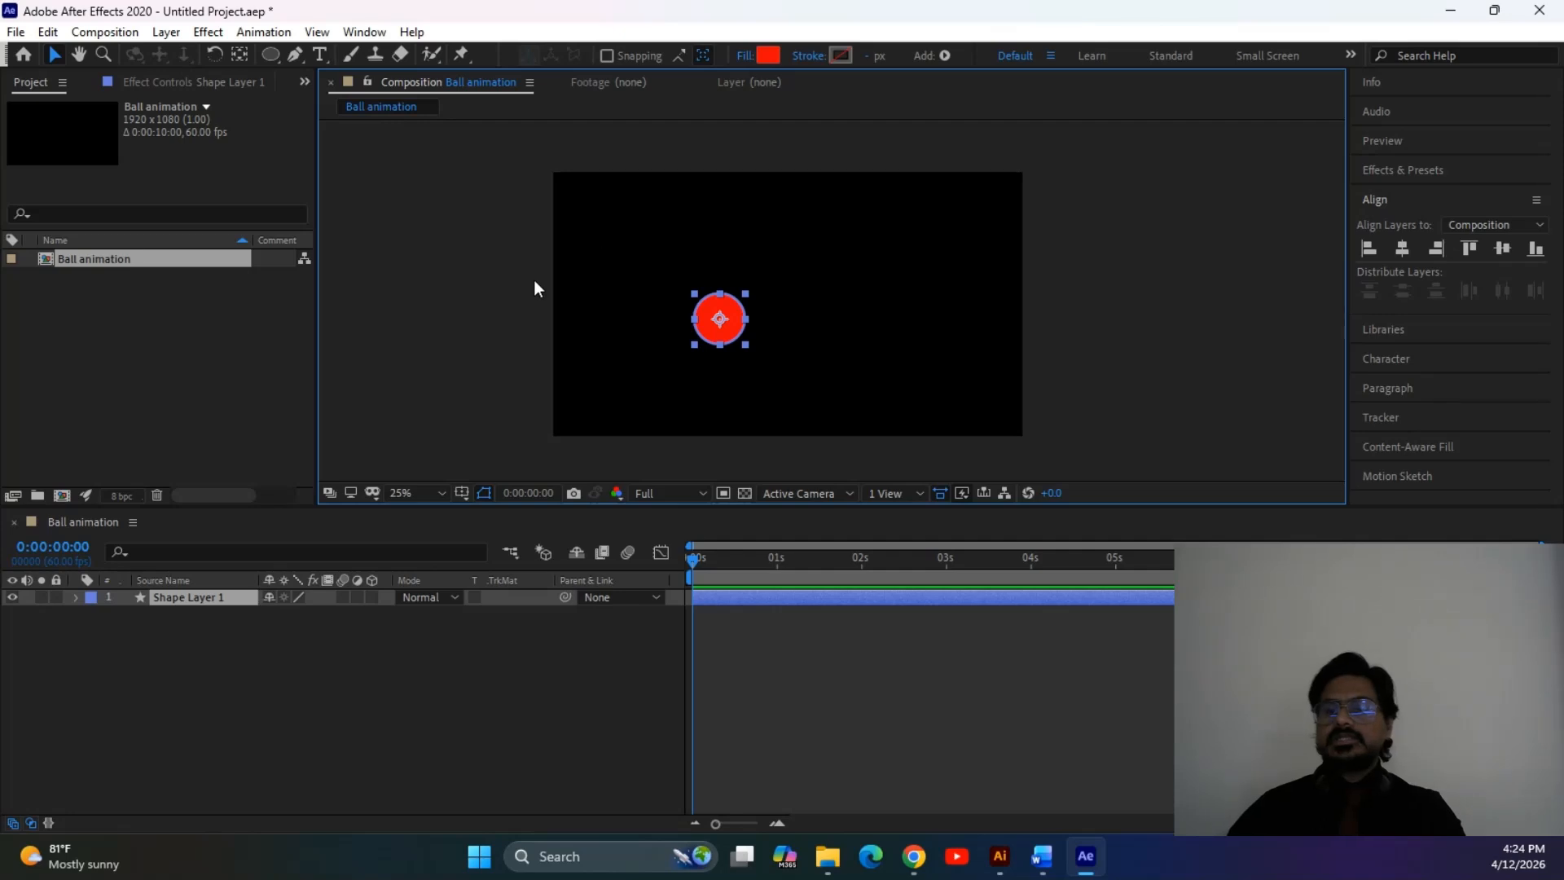
# Show the Graph Editor and examine its graph type options for the value graph and speed graph
pyautogui.click(660, 554)
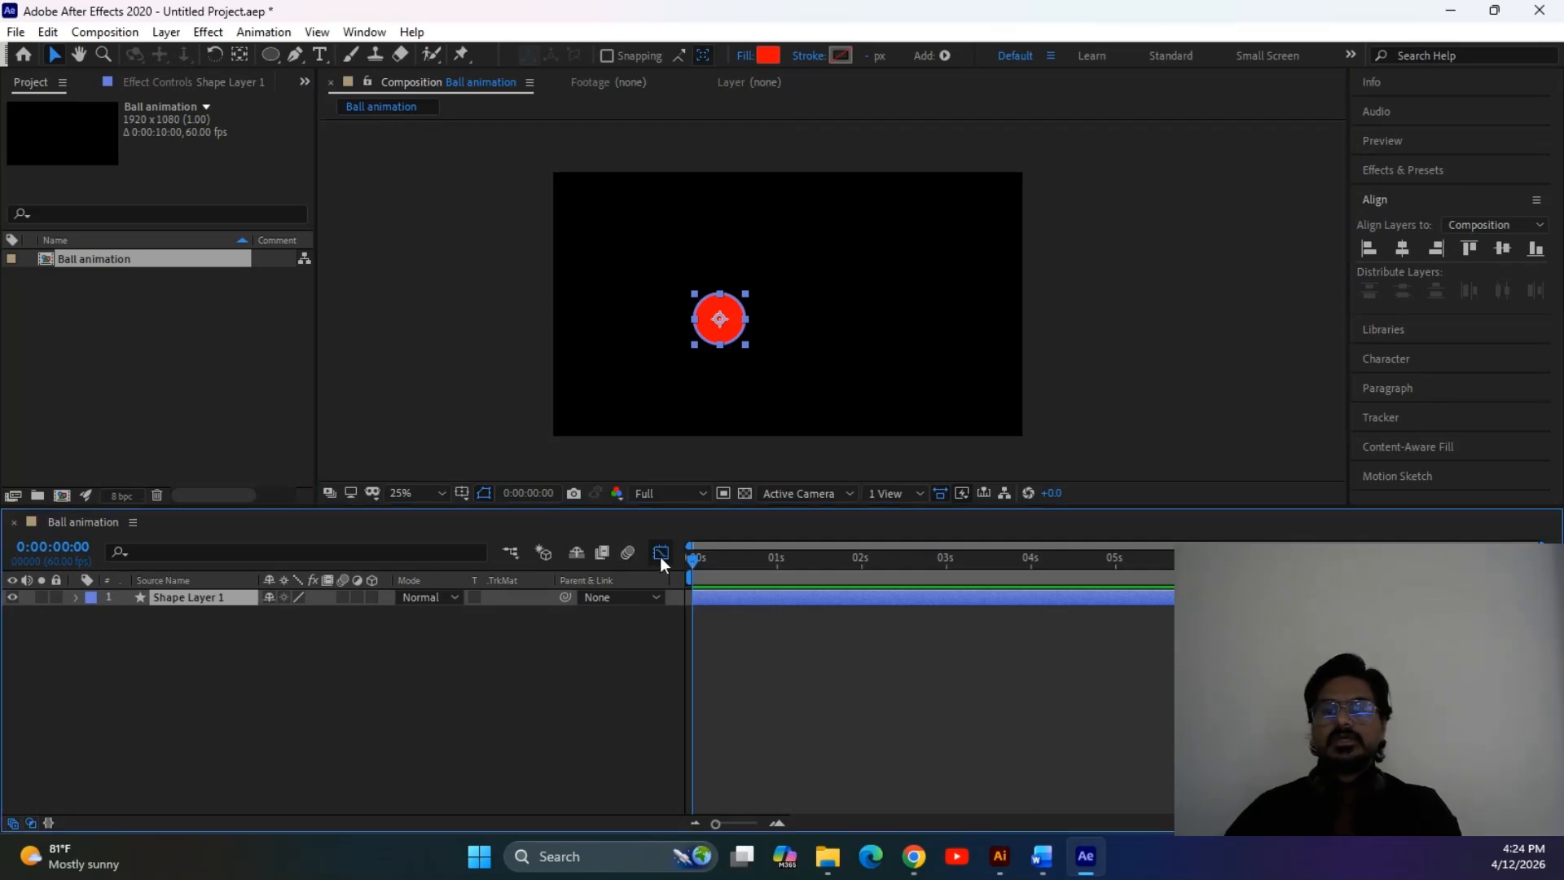
pyautogui.rightClick(821, 666)
pyautogui.click(829, 722)
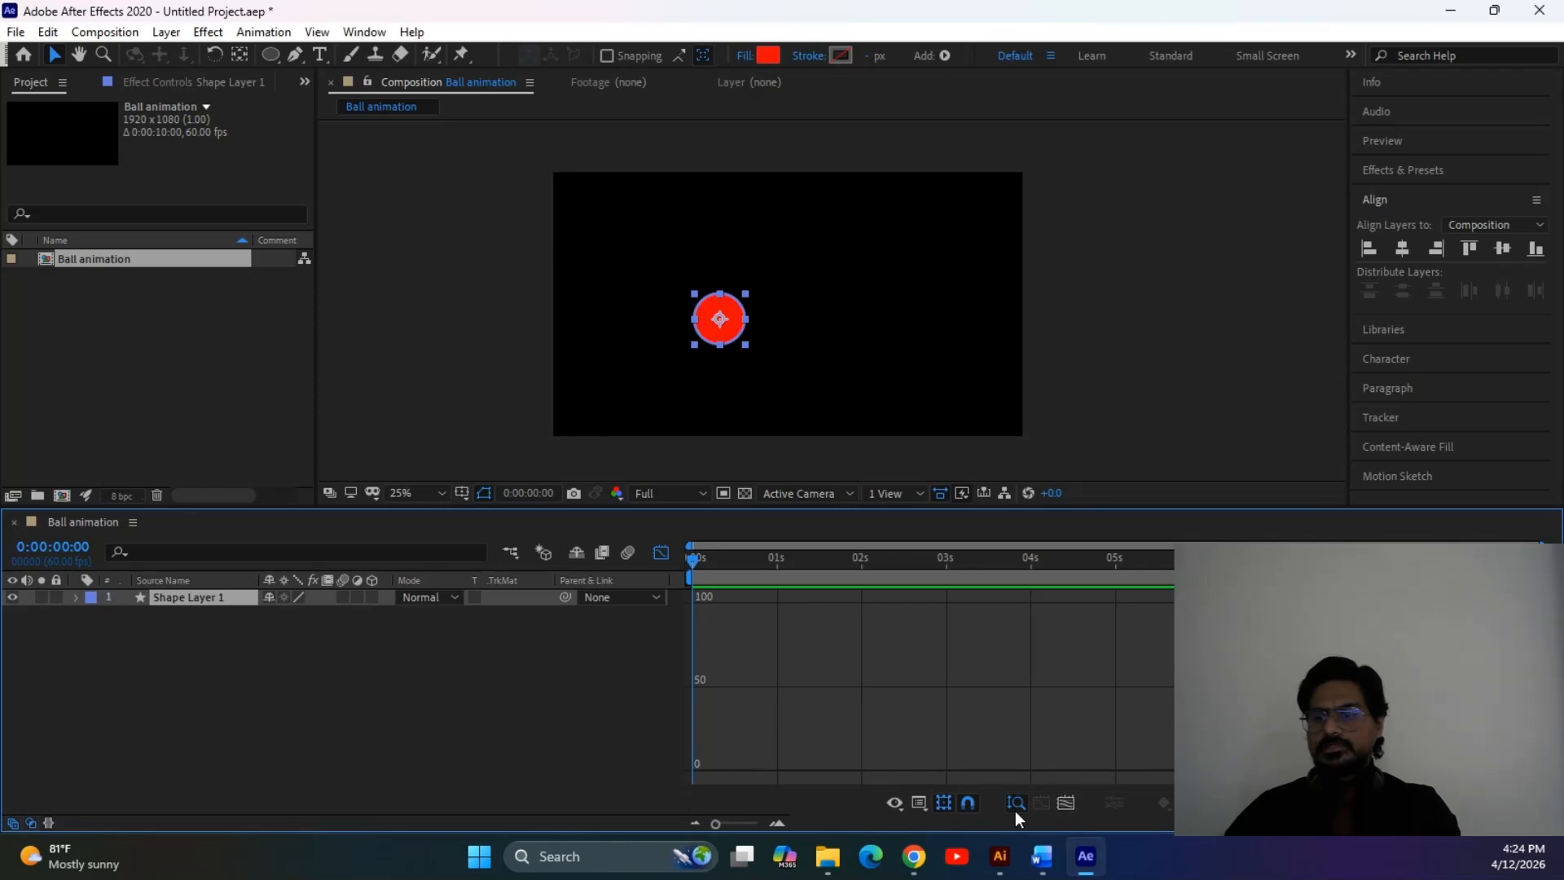
pyautogui.click(919, 805)
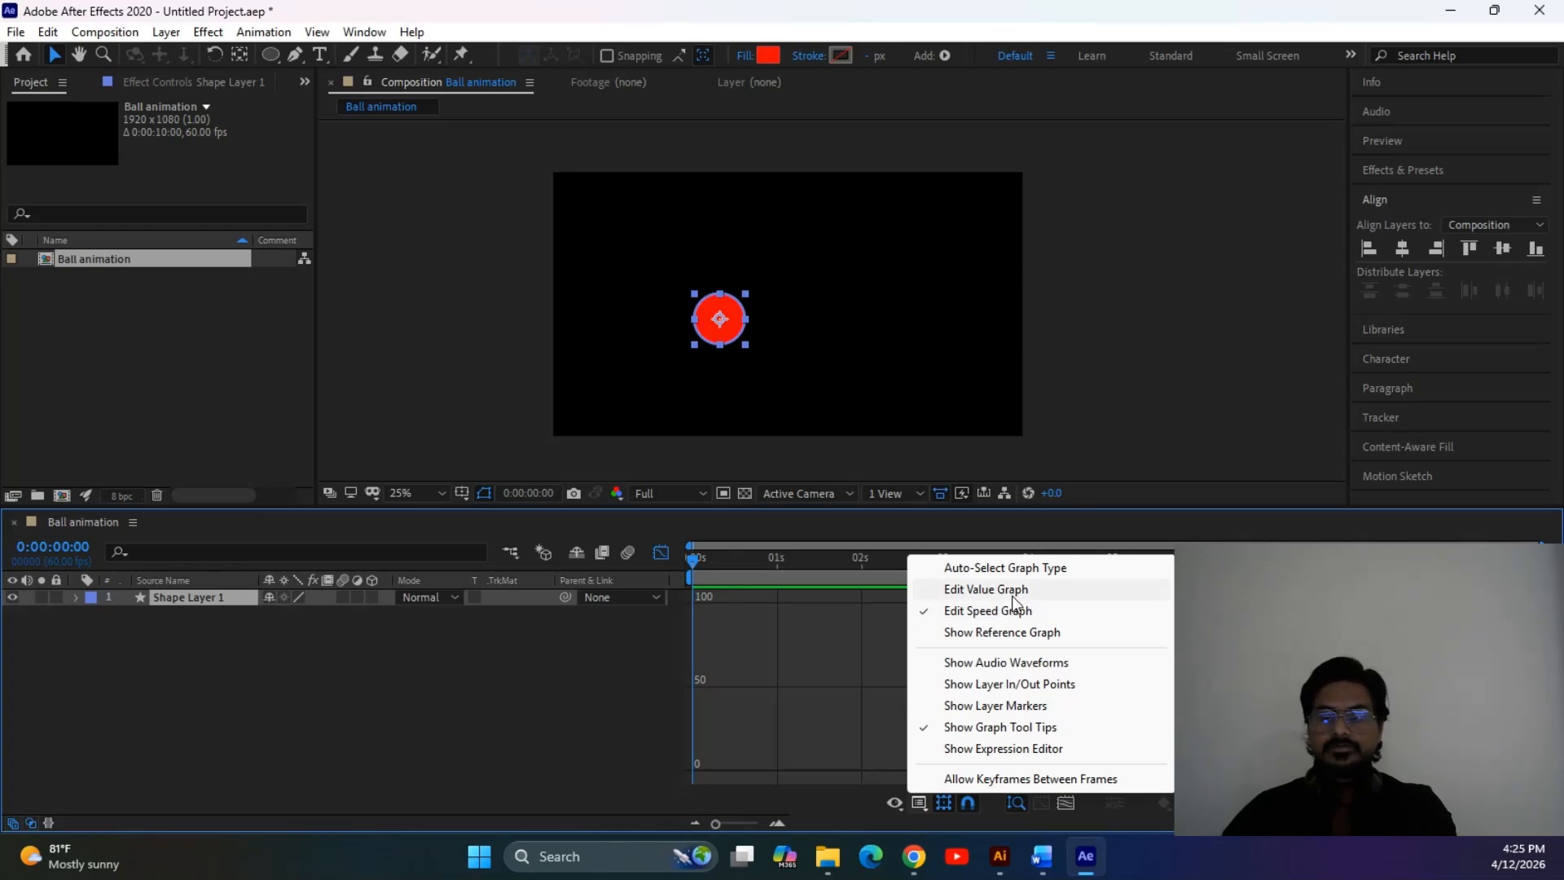
pyautogui.click(555, 613)
pyautogui.click(154, 598)
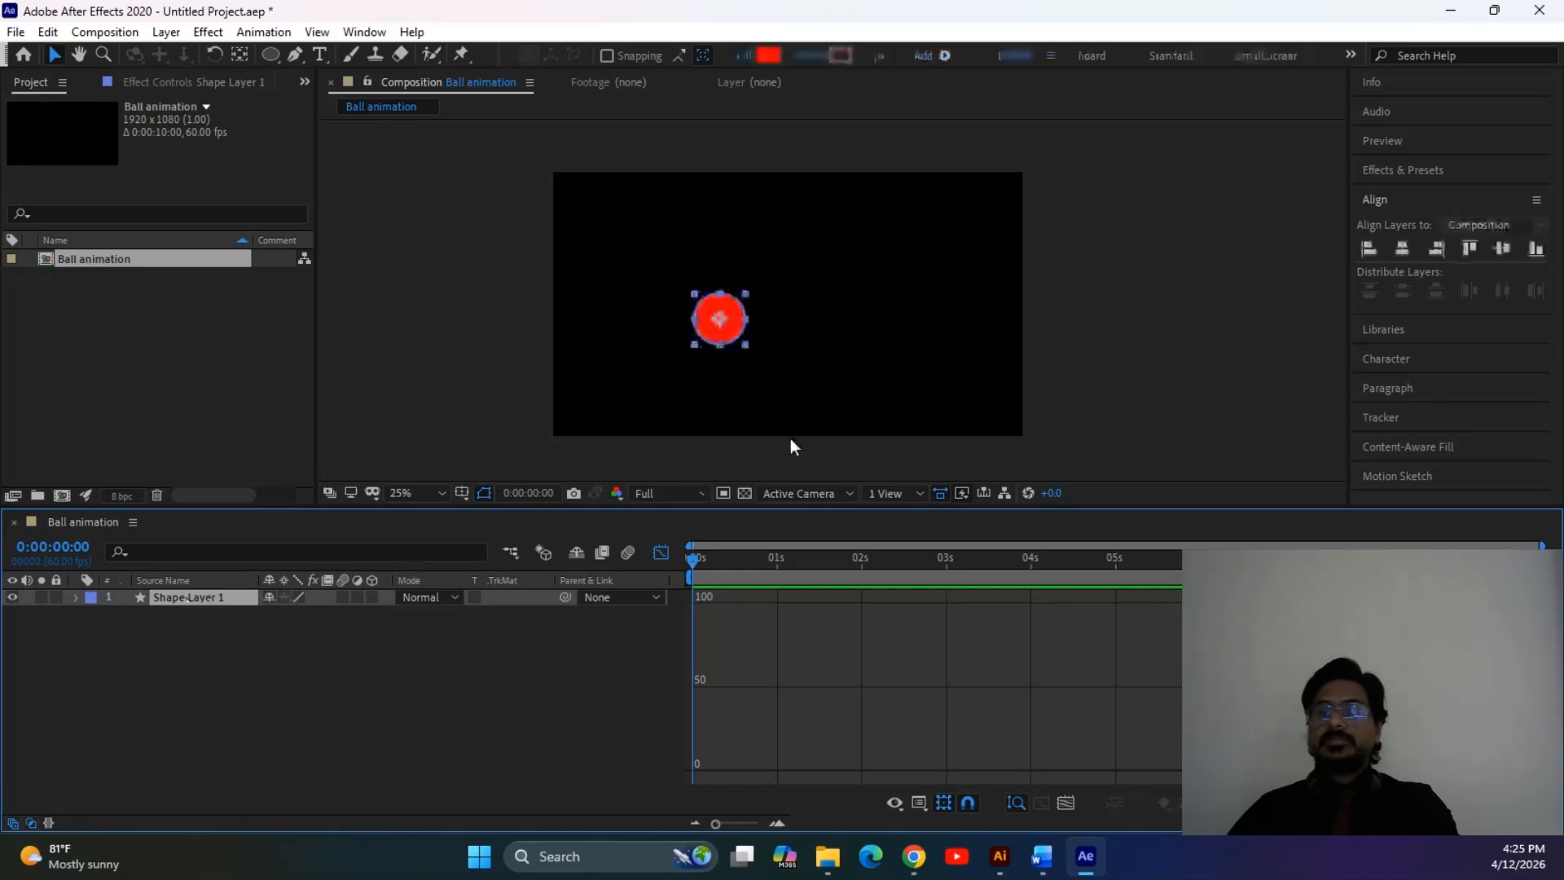
# Move the ball near the frame's left edge at about 228, 584 and keyframe its Position at 0 seconds in the layer view
pyautogui.moveTo(716, 306); pyautogui.dragTo(628, 301)
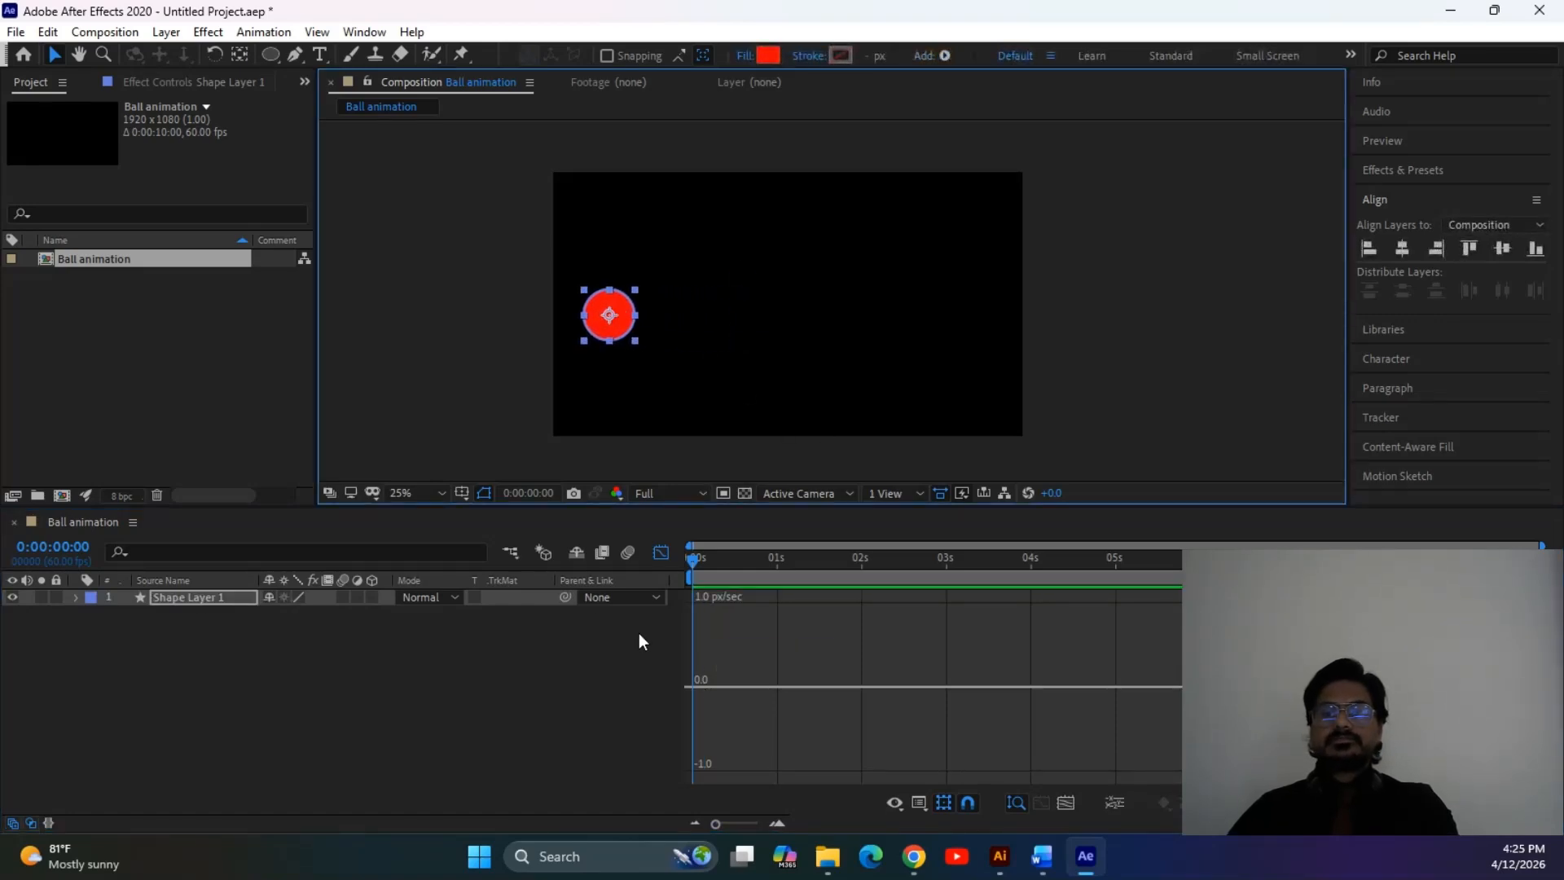
pyautogui.click(661, 553)
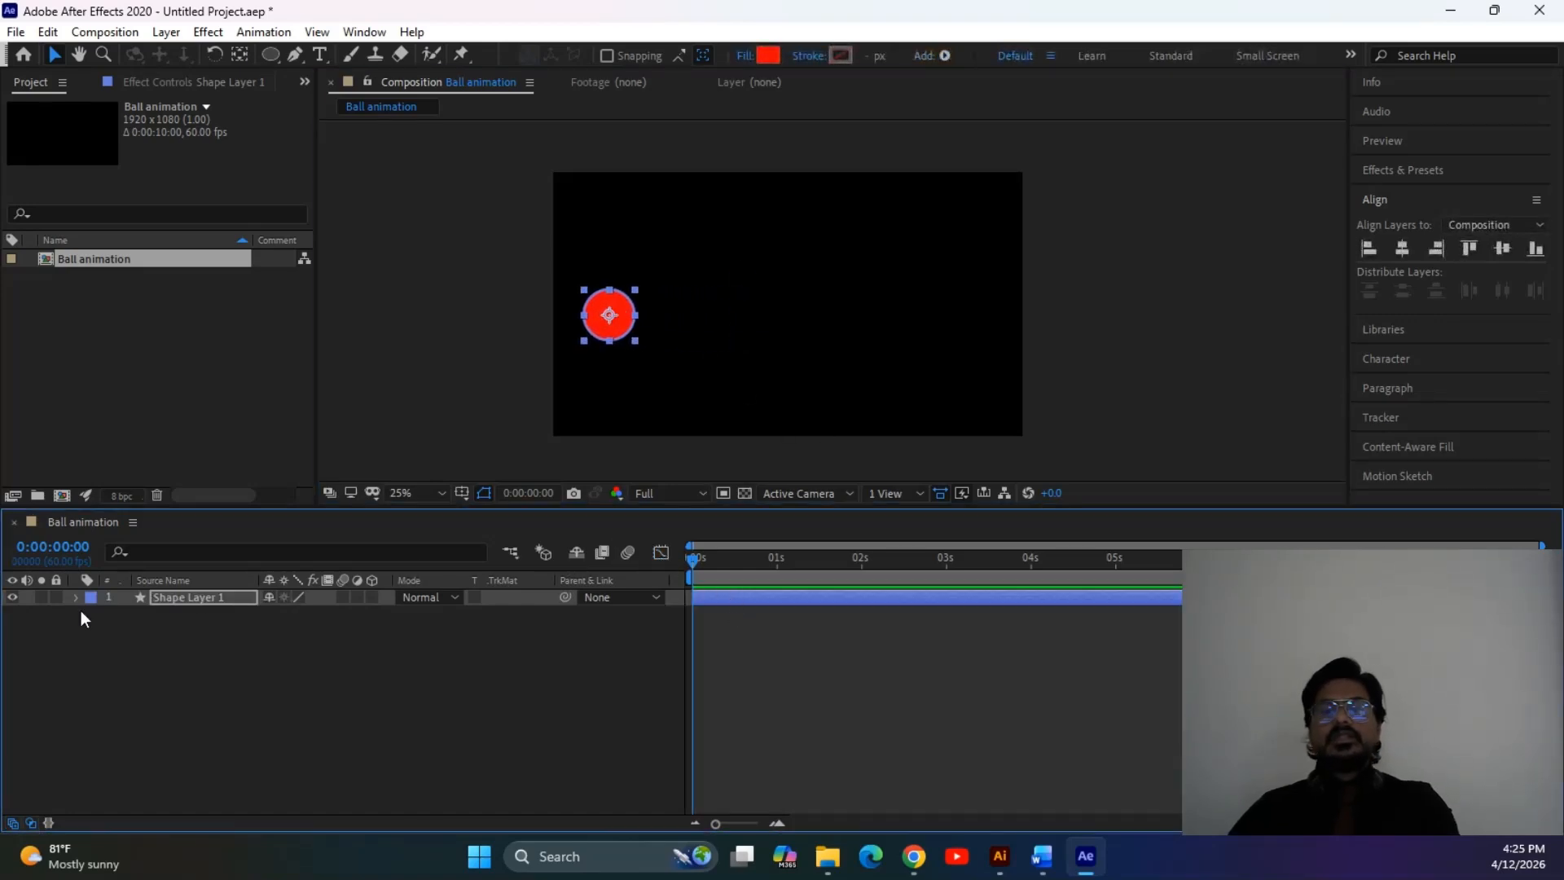
pyautogui.press('p')
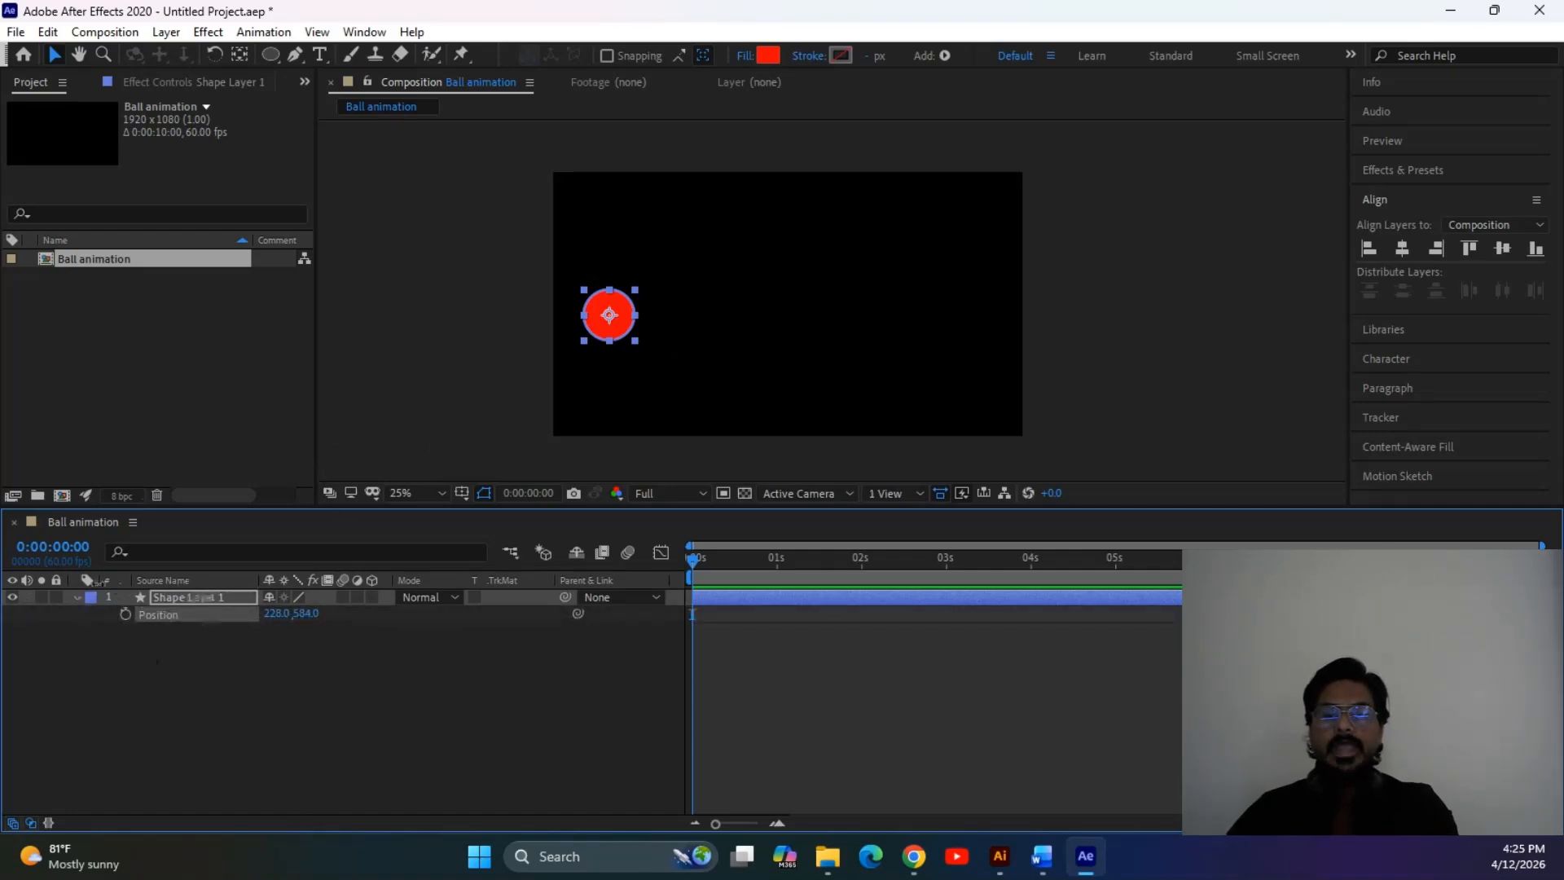
pyautogui.click(125, 614)
# Add a Position keyframe at 0:00:00:58 with the ball at the frame's right edge, about 1820, 592, and preview the motion
pyautogui.moveTo(699, 562); pyautogui.dragTo(779, 567)
pyautogui.moveTo(622, 303); pyautogui.dragTo(1010, 303)
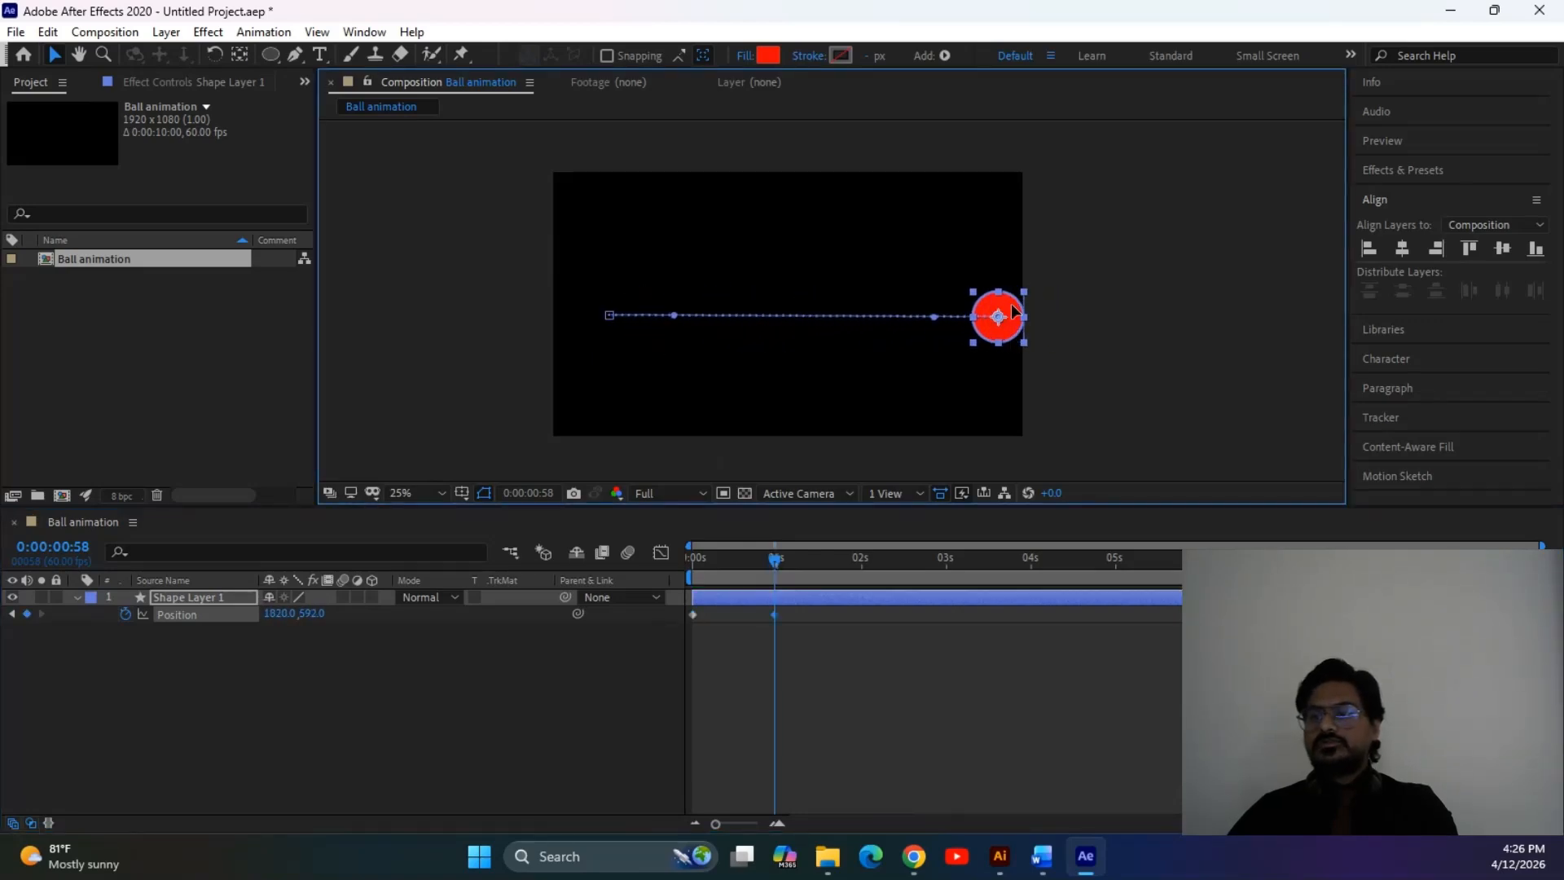
pyautogui.moveTo(797, 554); pyautogui.dragTo(692, 558)
pyautogui.press('space')
pyautogui.press('space')
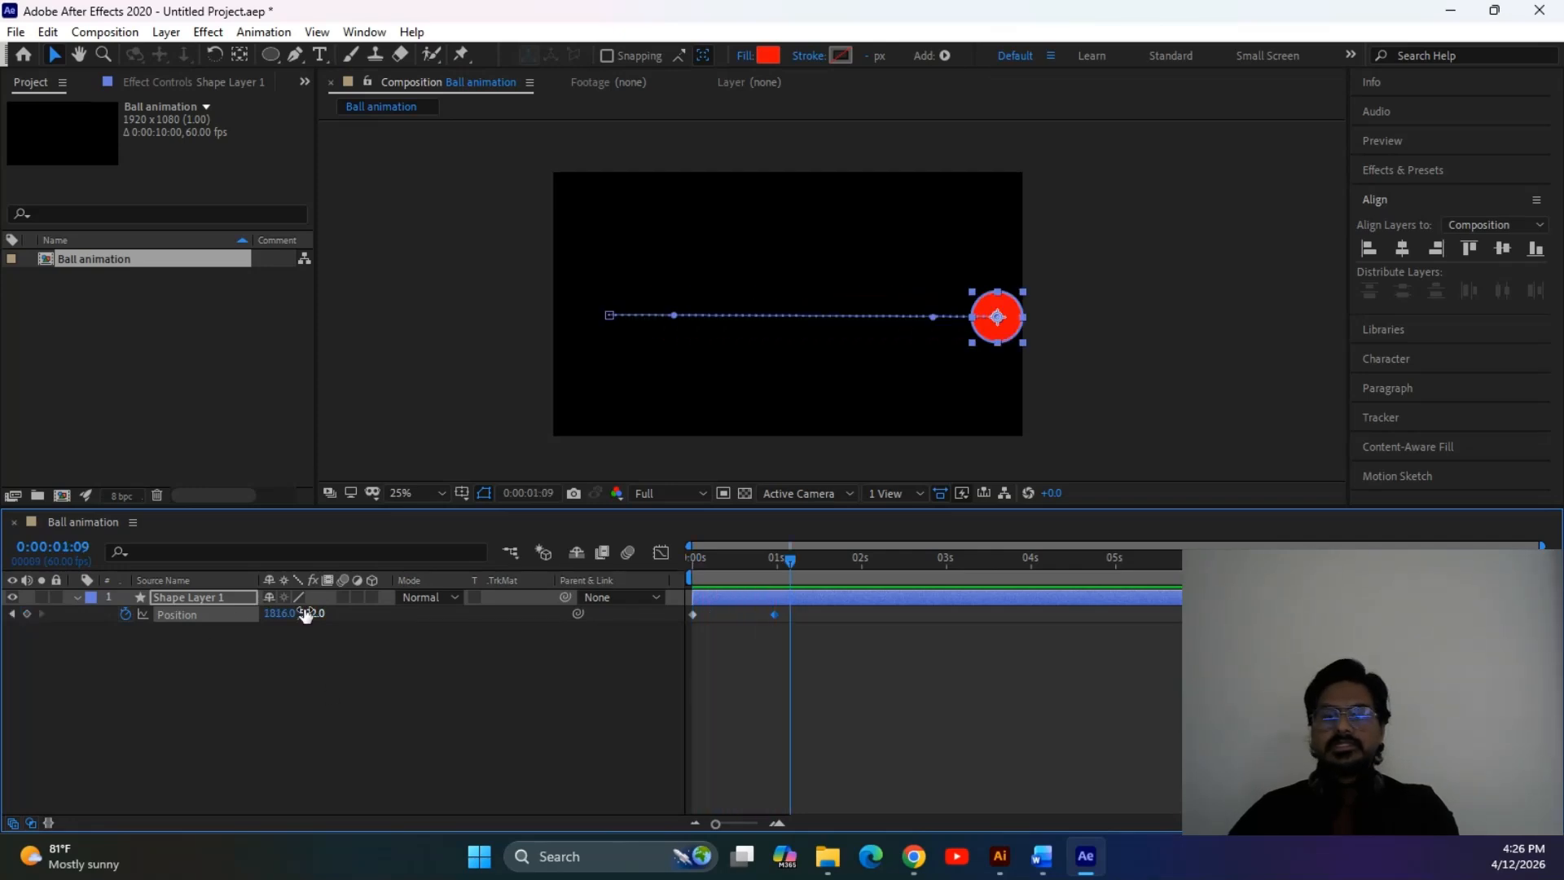
# Enable motion blur for the ball's layer and the composition
pyautogui.click(345, 597)
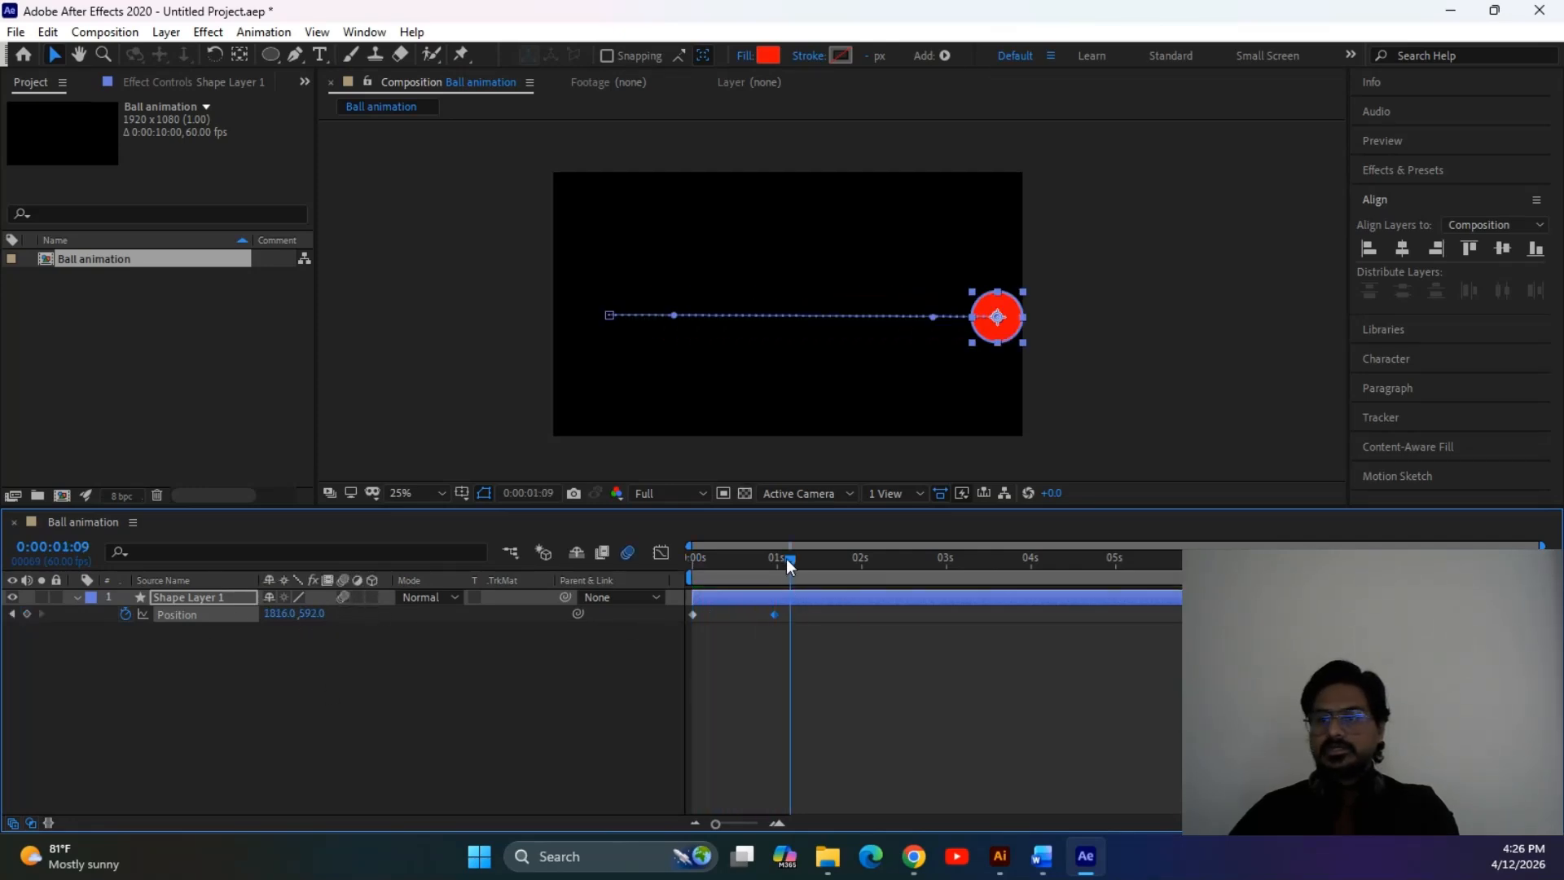
# Shorten the work area to end at about 0:00:01:25, preview the ball's motion and return to 0 seconds
pyautogui.moveTo(791, 561); pyautogui.dragTo(444, 560)
pyautogui.press('space')
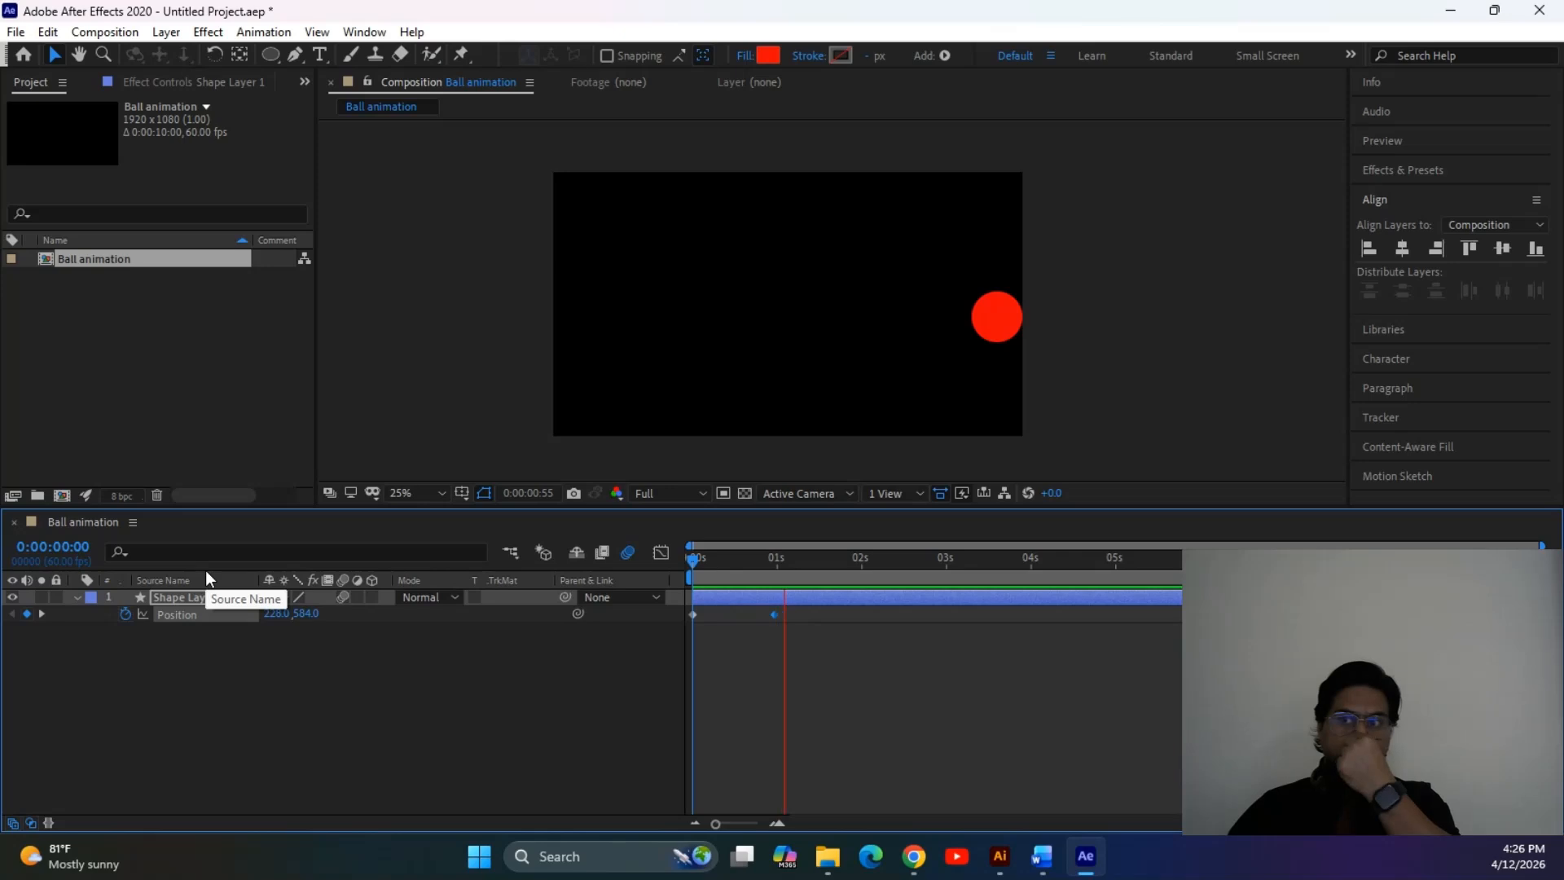
pyautogui.click(932, 561)
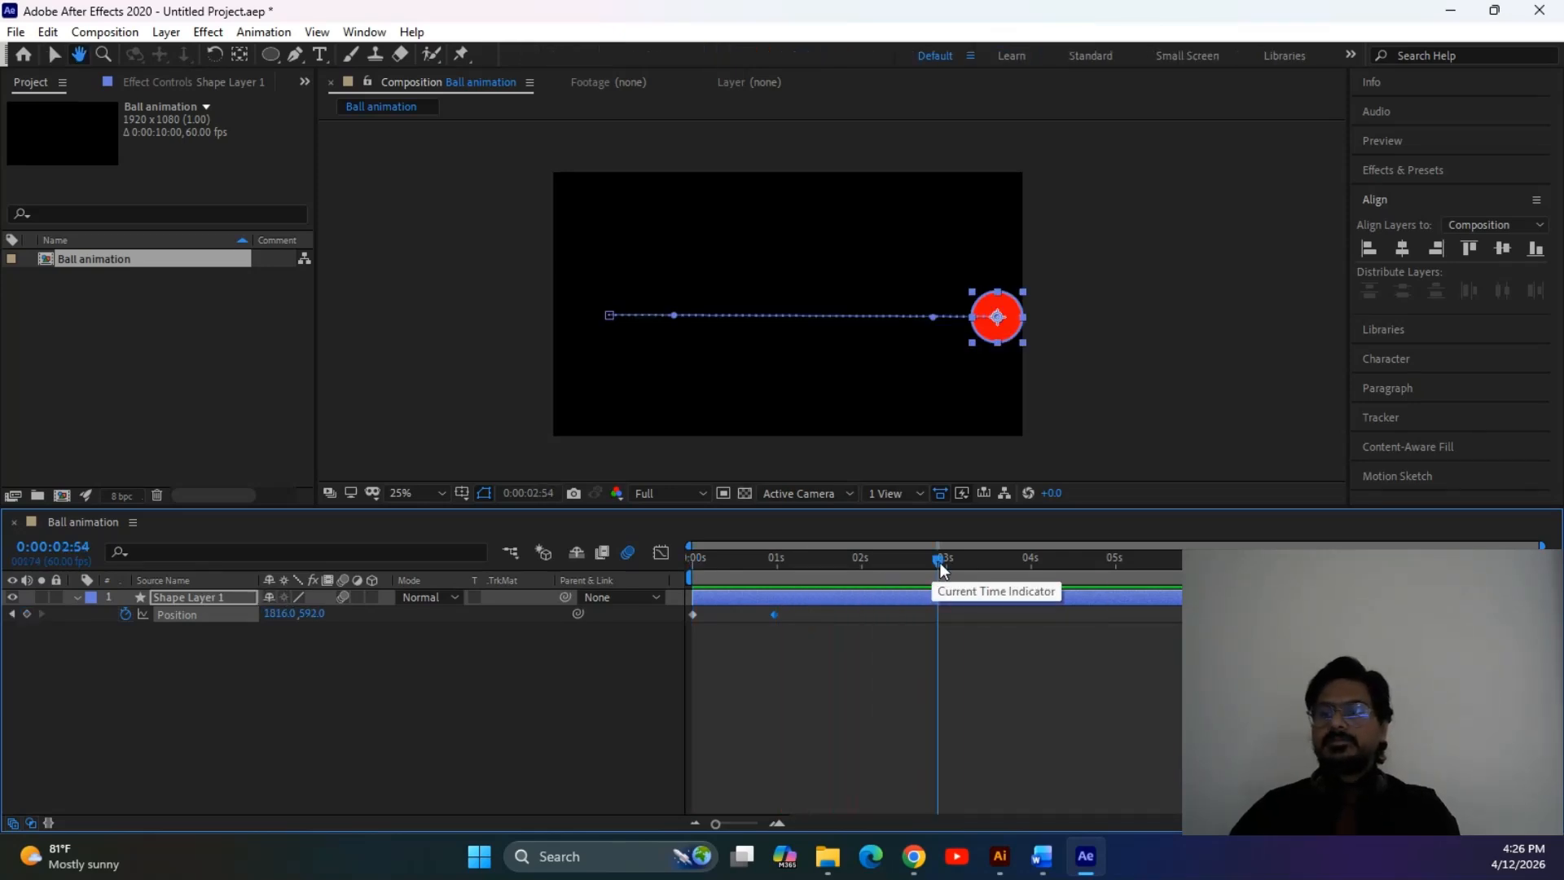
pyautogui.moveTo(932, 564); pyautogui.dragTo(809, 569)
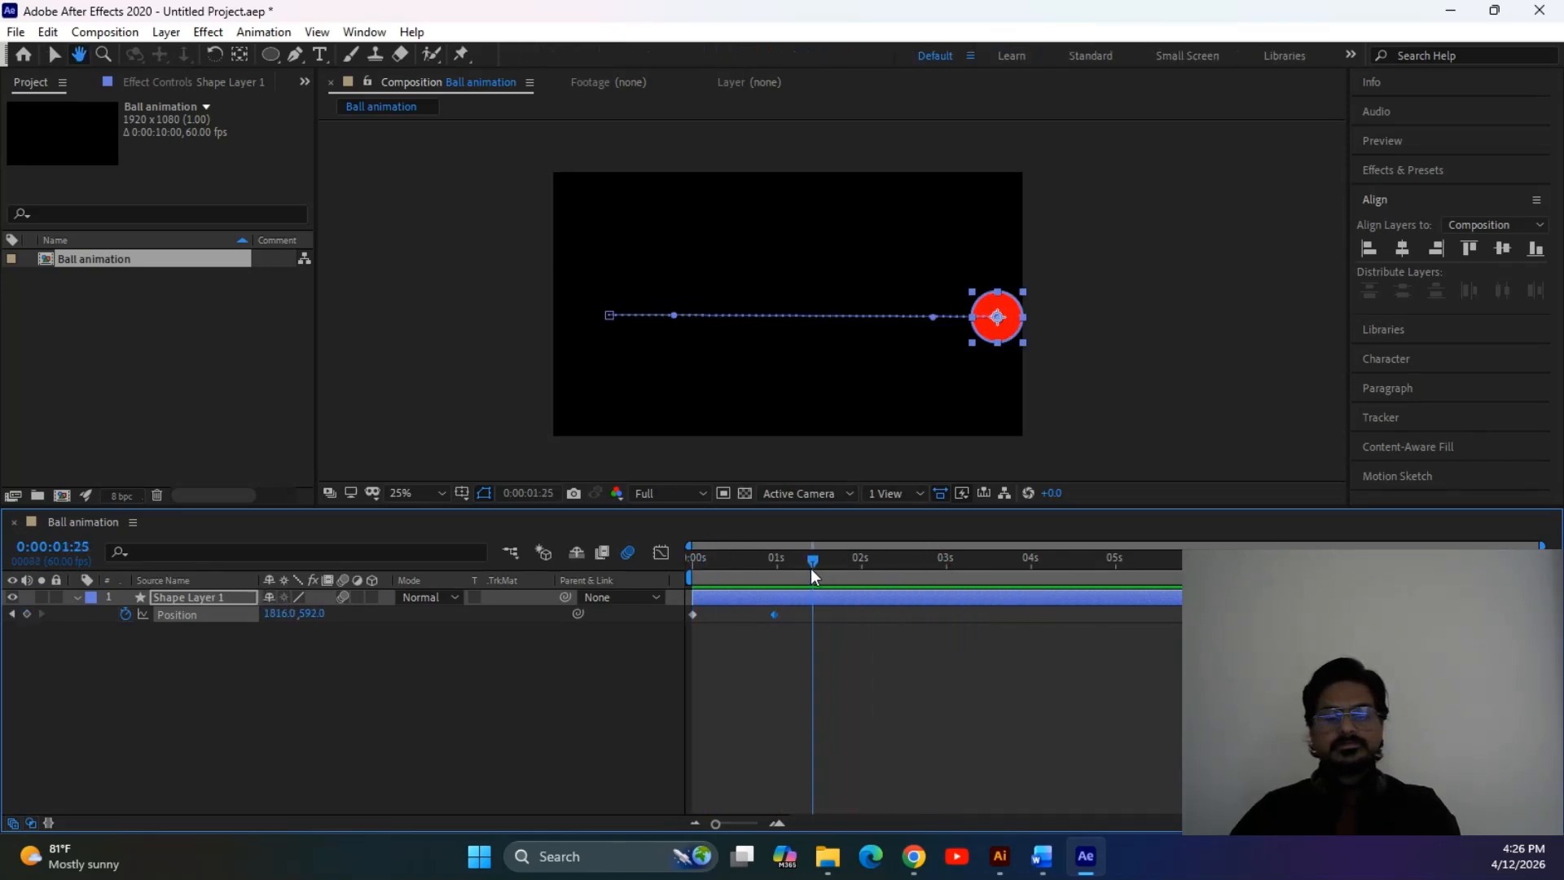
pyautogui.press('space')
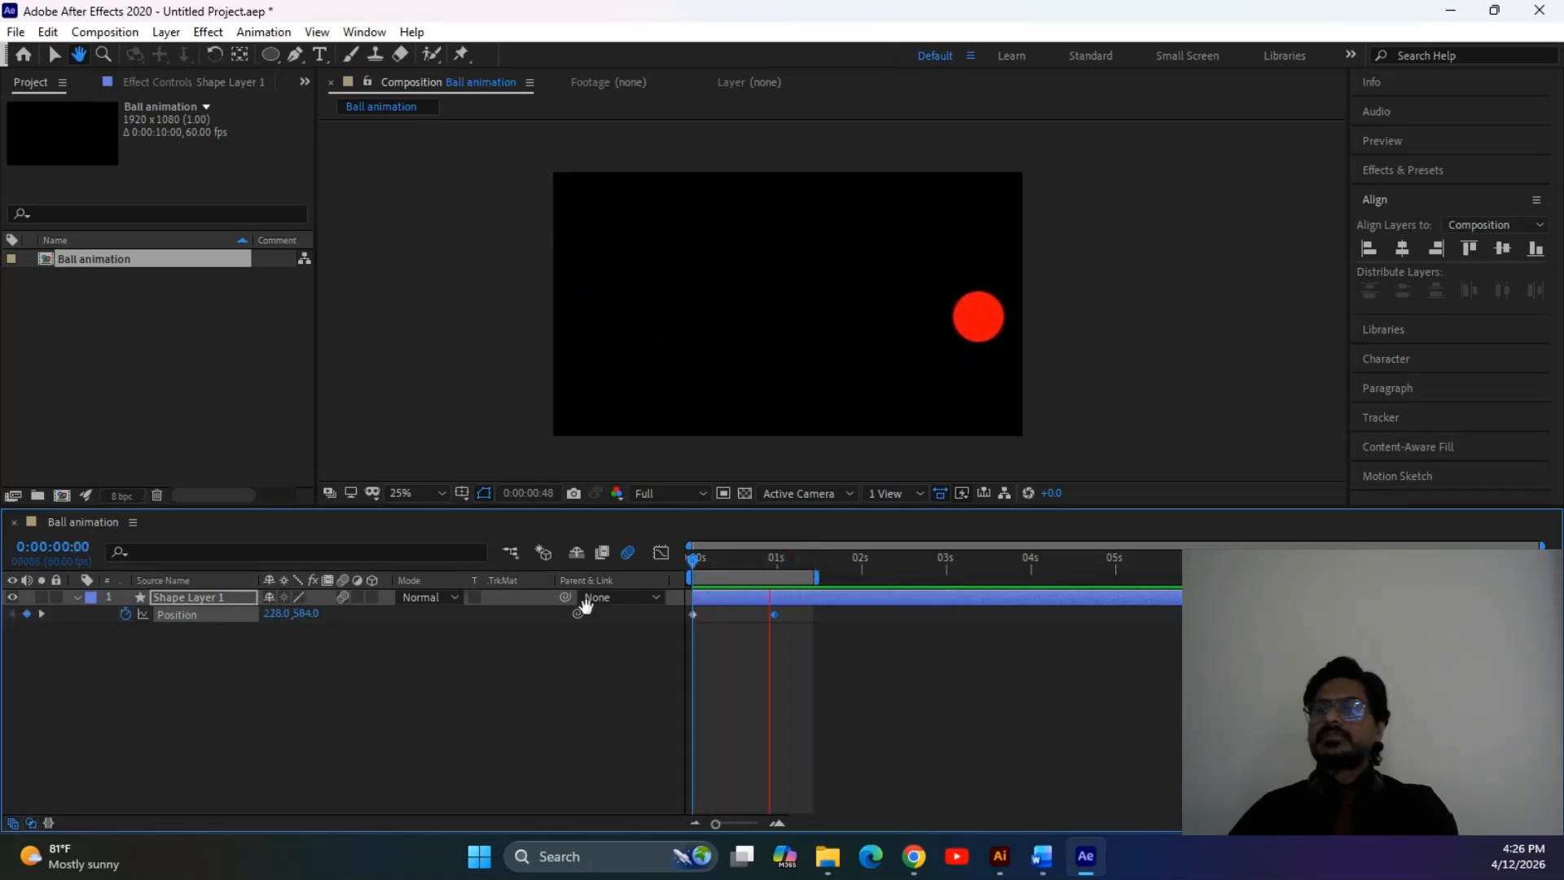
pyautogui.press('space')
pyautogui.moveTo(703, 562)
pyautogui.mouseDown()
pyautogui.moveTo(663, 561)
pyautogui.moveTo(678, 561)
pyautogui.mouseUp()
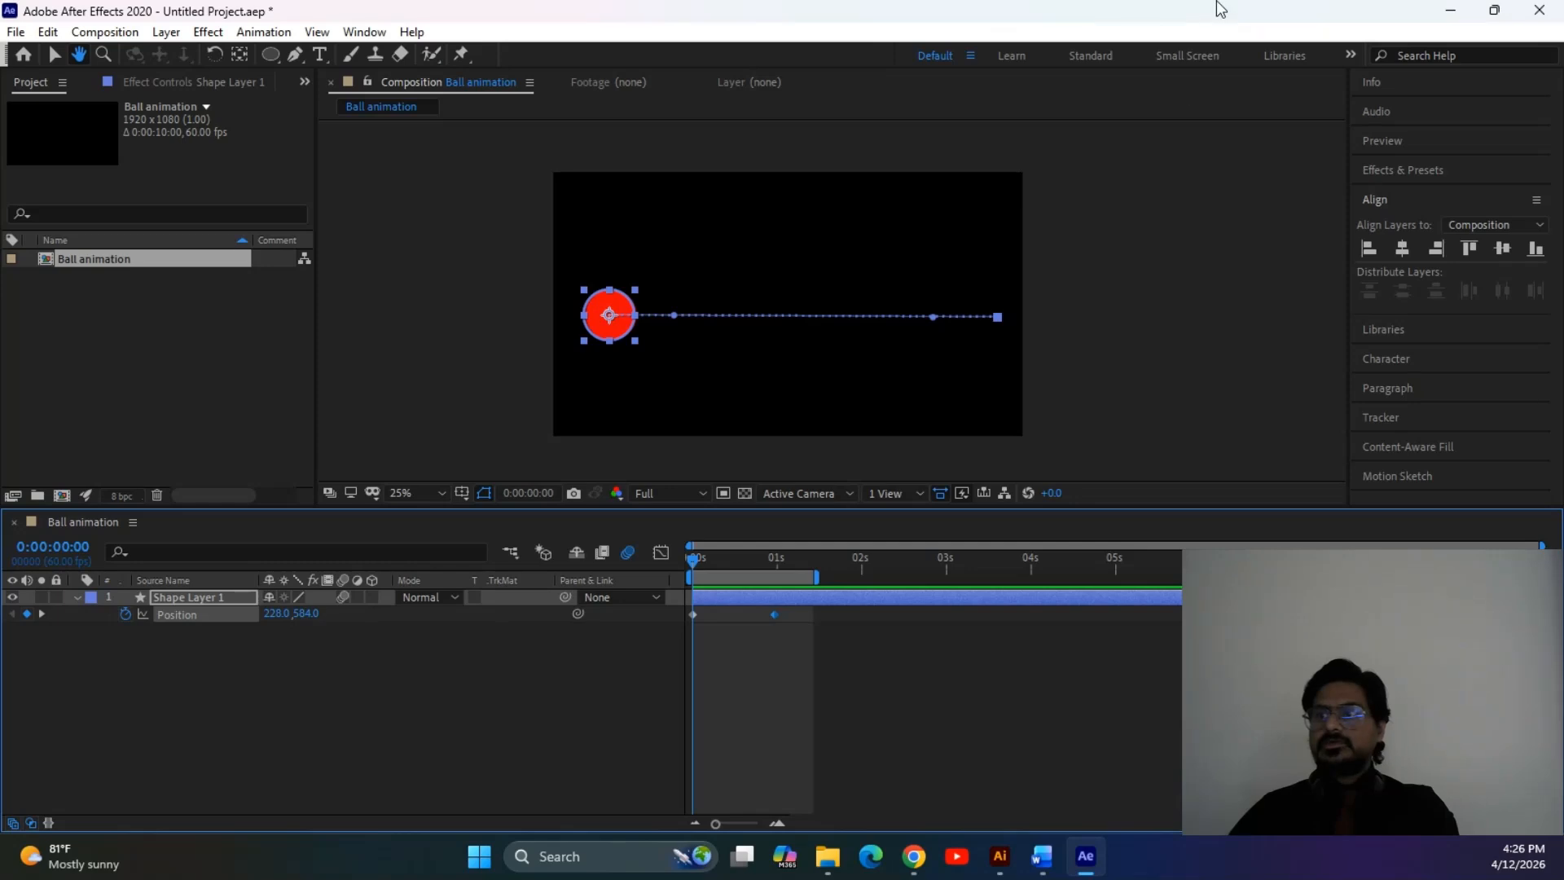
# Move the second Position keyframe slightly earlier, still before the 1-second mark, and preview the faster ball movement
pyautogui.click(1269, 321)
pyautogui.click(1165, 648)
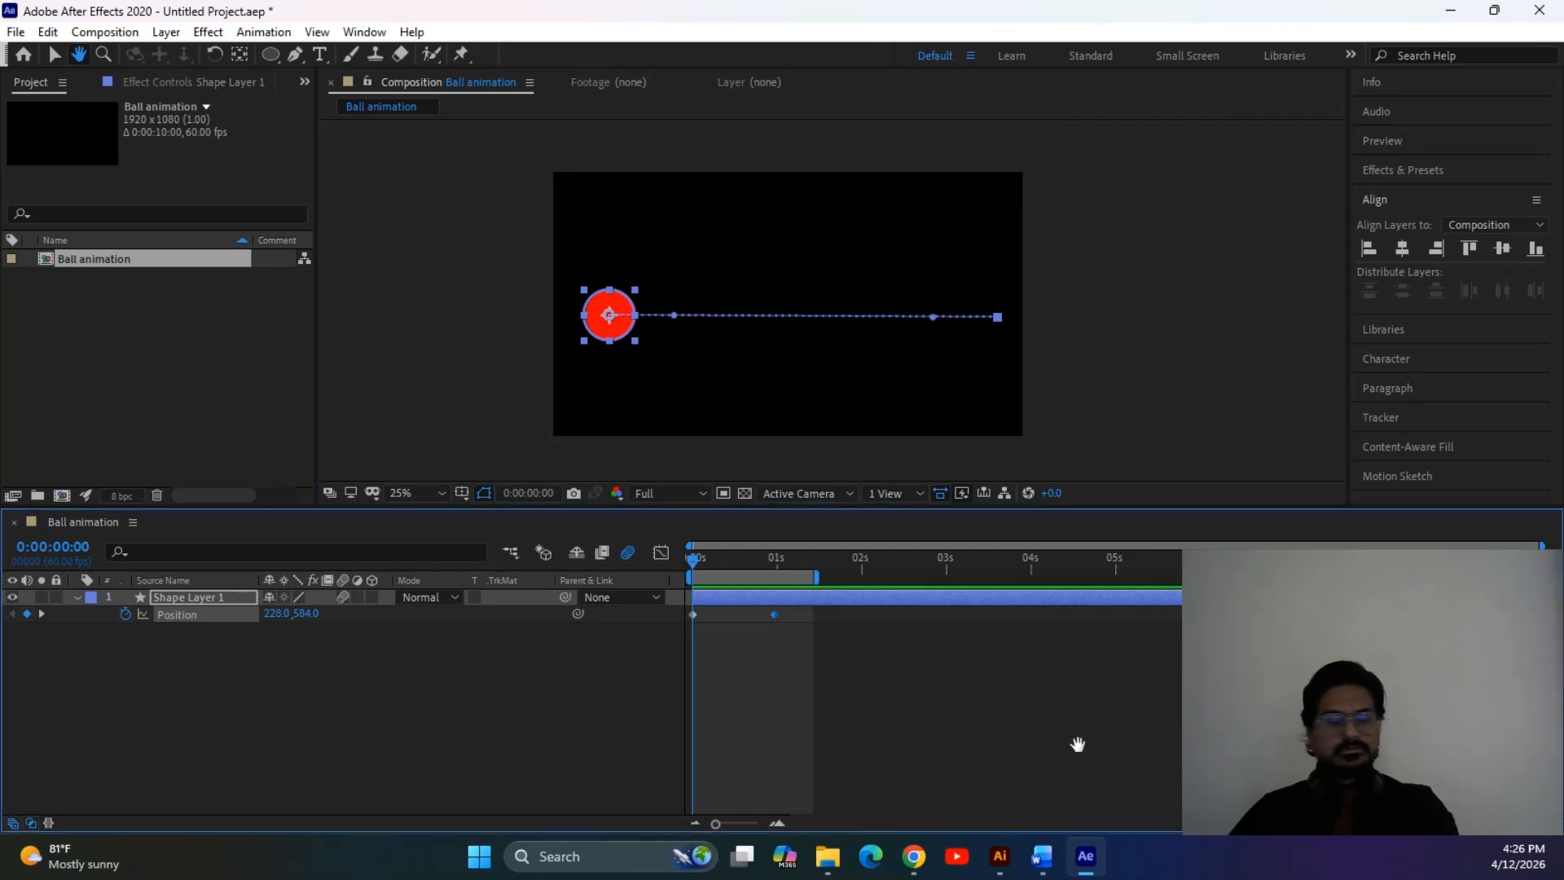
pyautogui.press('v')
pyautogui.click(945, 698)
pyautogui.click(751, 603)
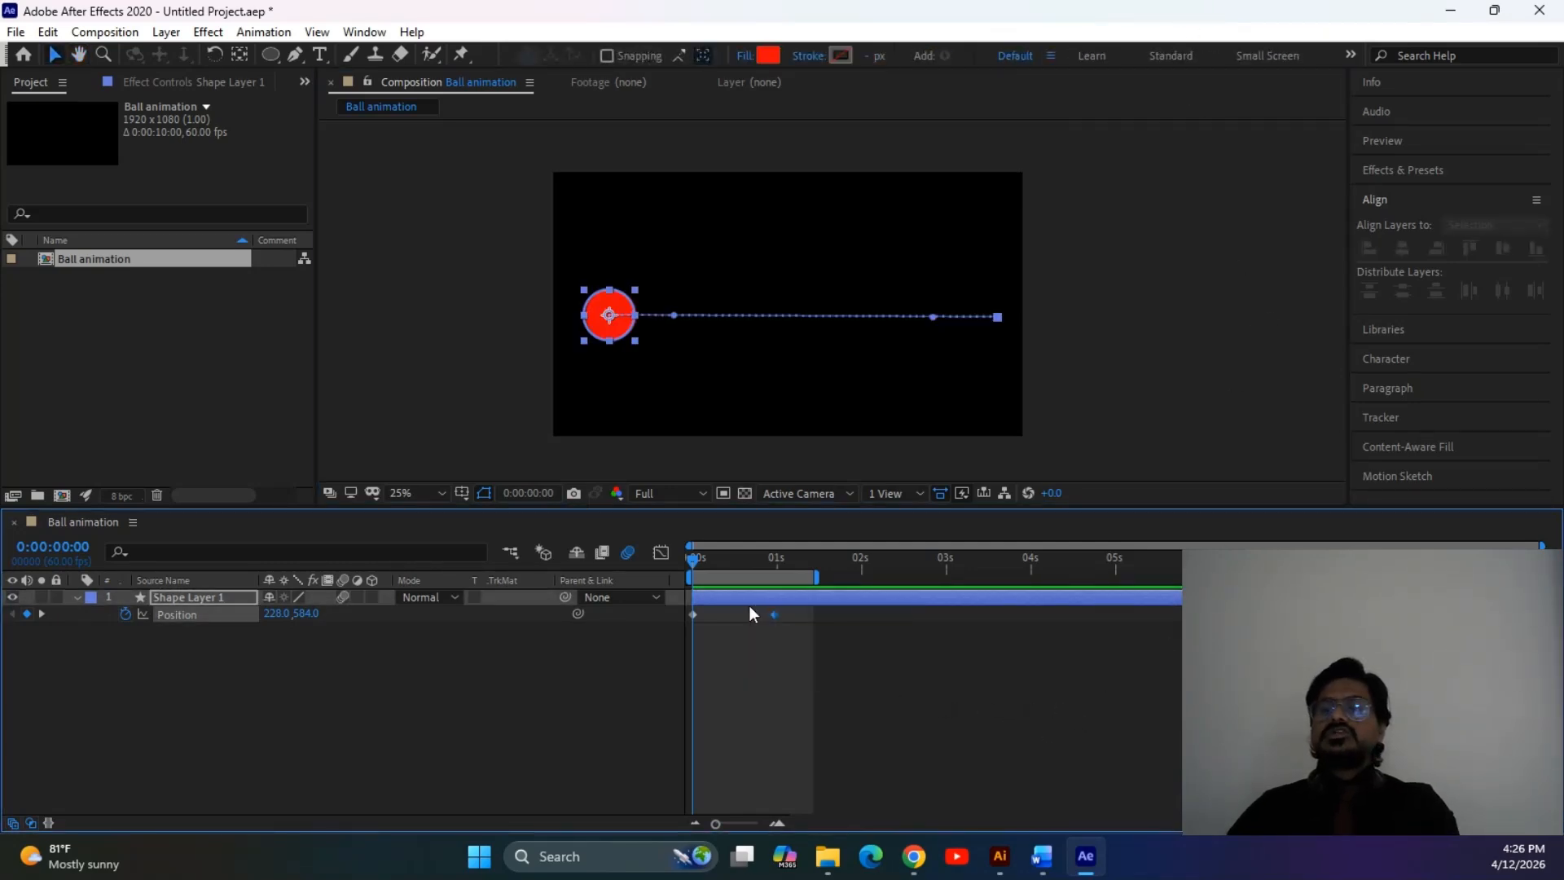
pyautogui.moveTo(694, 562); pyautogui.dragTo(644, 570)
pyautogui.moveTo(932, 728); pyautogui.dragTo(769, 618)
pyautogui.press('space')
pyautogui.moveTo(818, 554); pyautogui.dragTo(727, 561)
pyautogui.press('space')
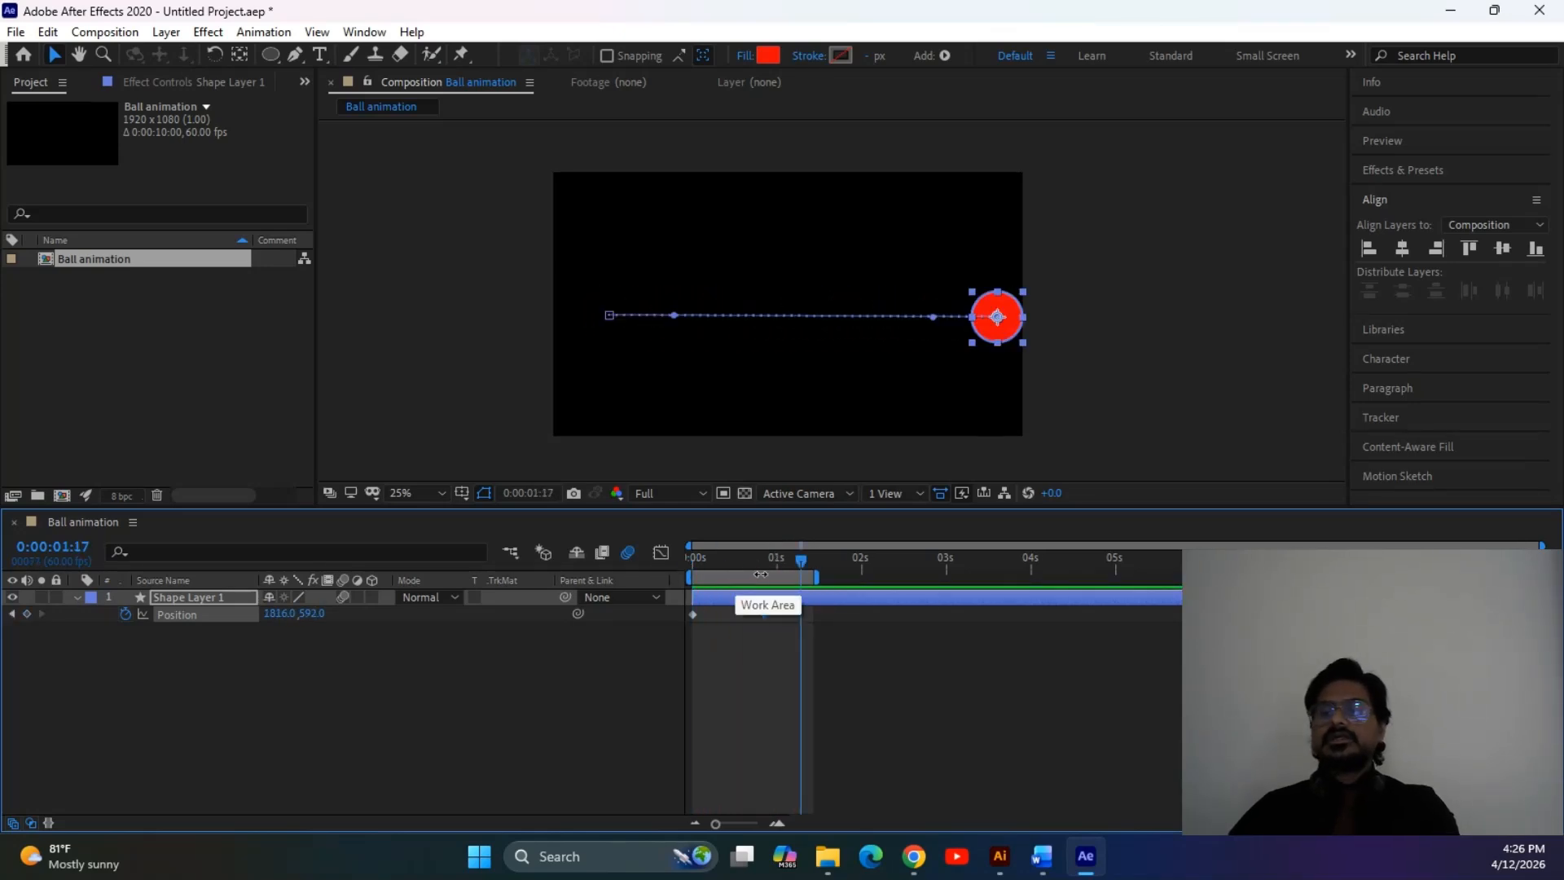
pyautogui.moveTo(801, 559); pyautogui.dragTo(670, 564)
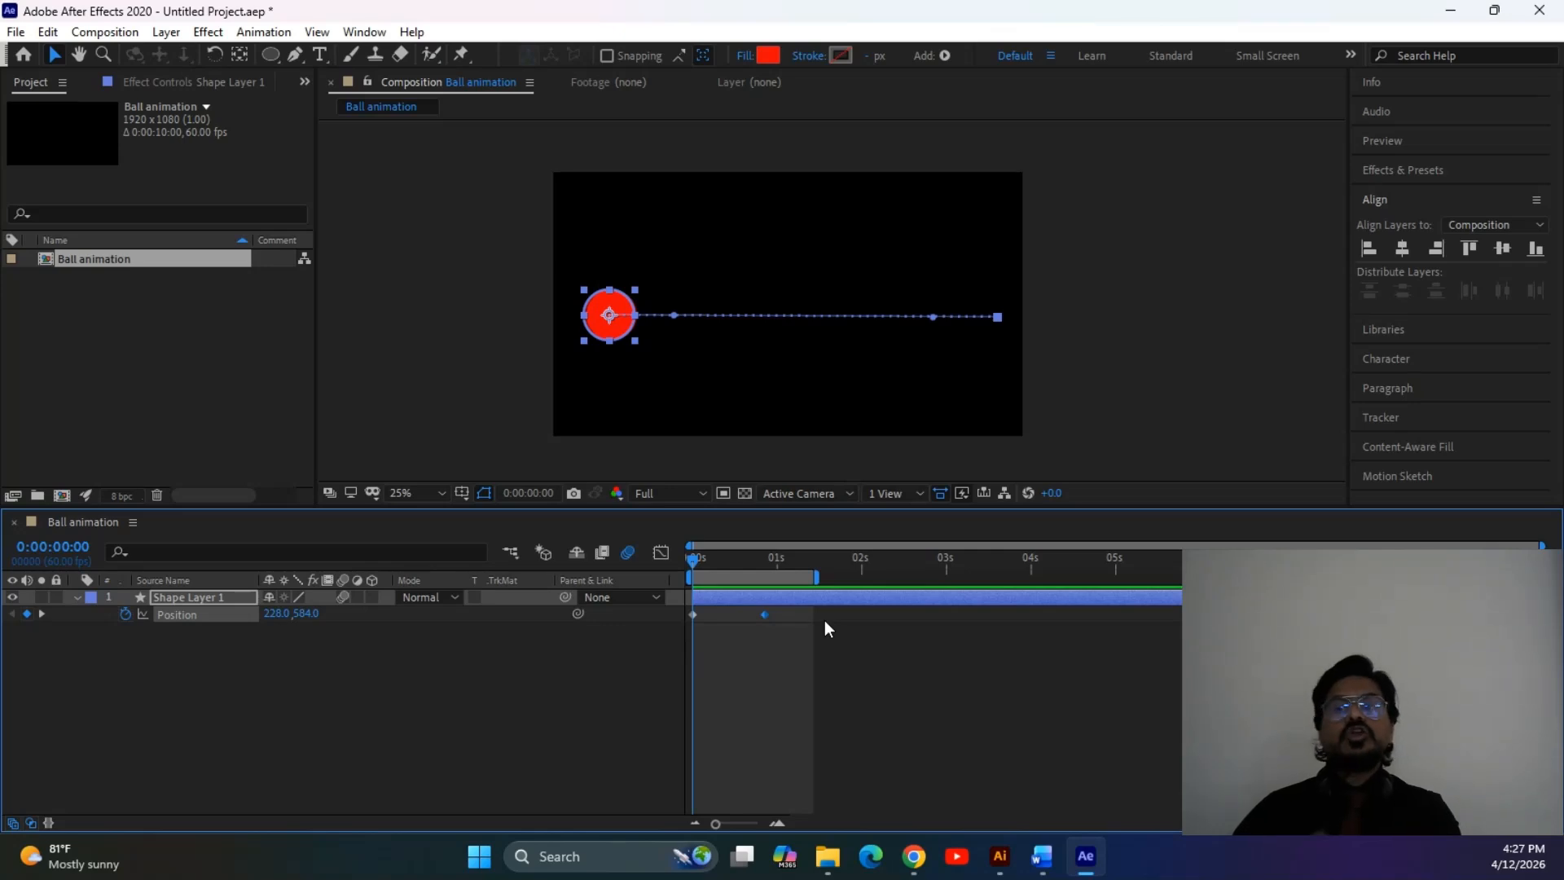
# Examine the speed graph of the ball's linear Position keyframes in the Graph Editor, and return to the layer view
pyautogui.click(916, 712)
pyautogui.click(657, 617)
pyautogui.click(661, 553)
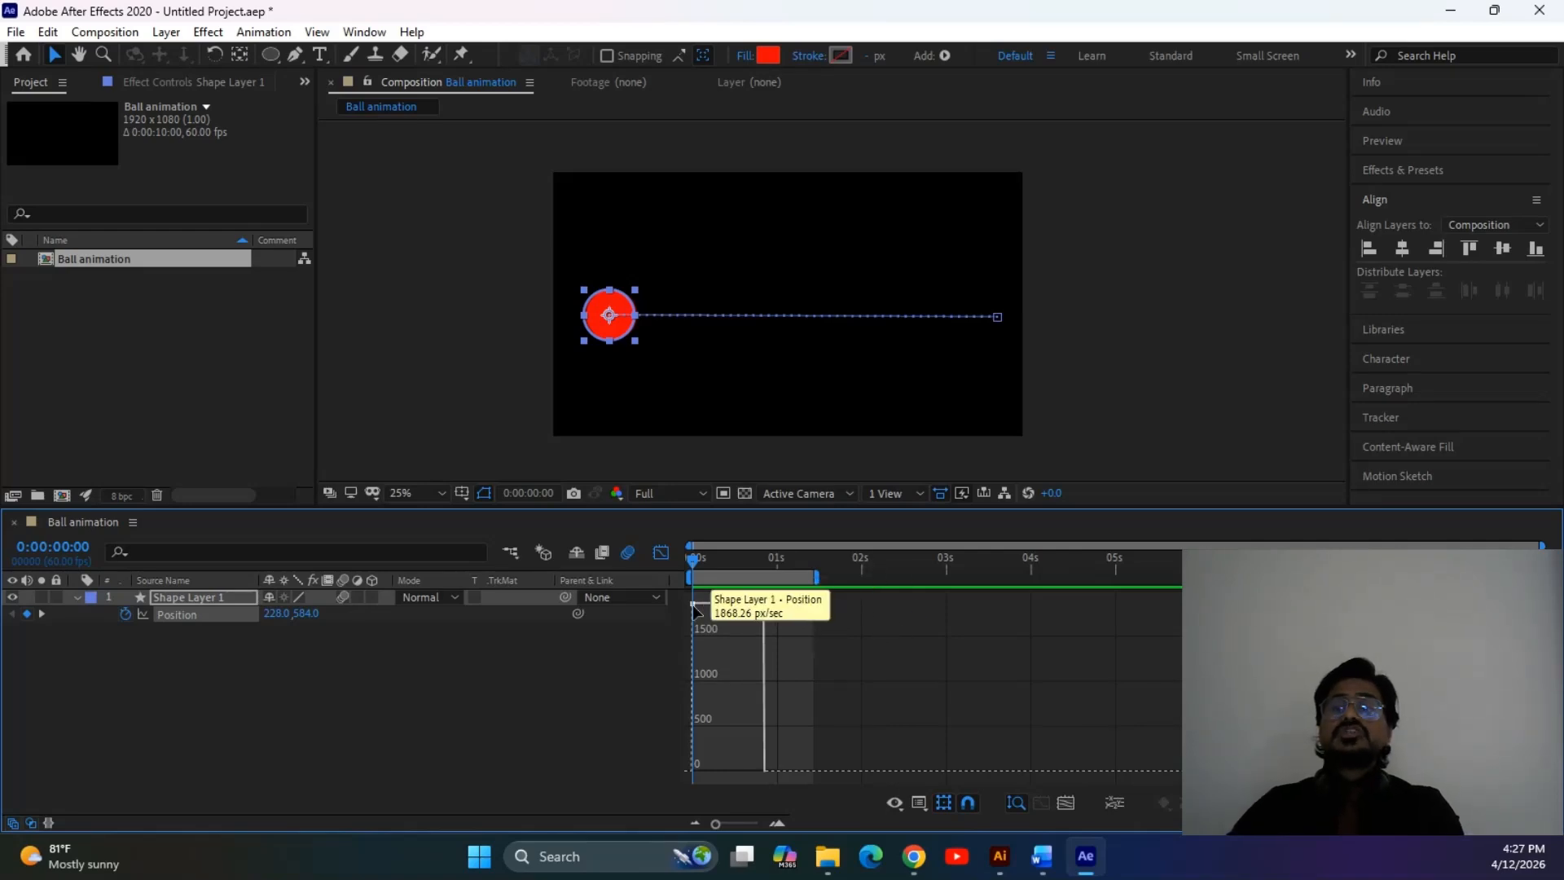
pyautogui.click(667, 556)
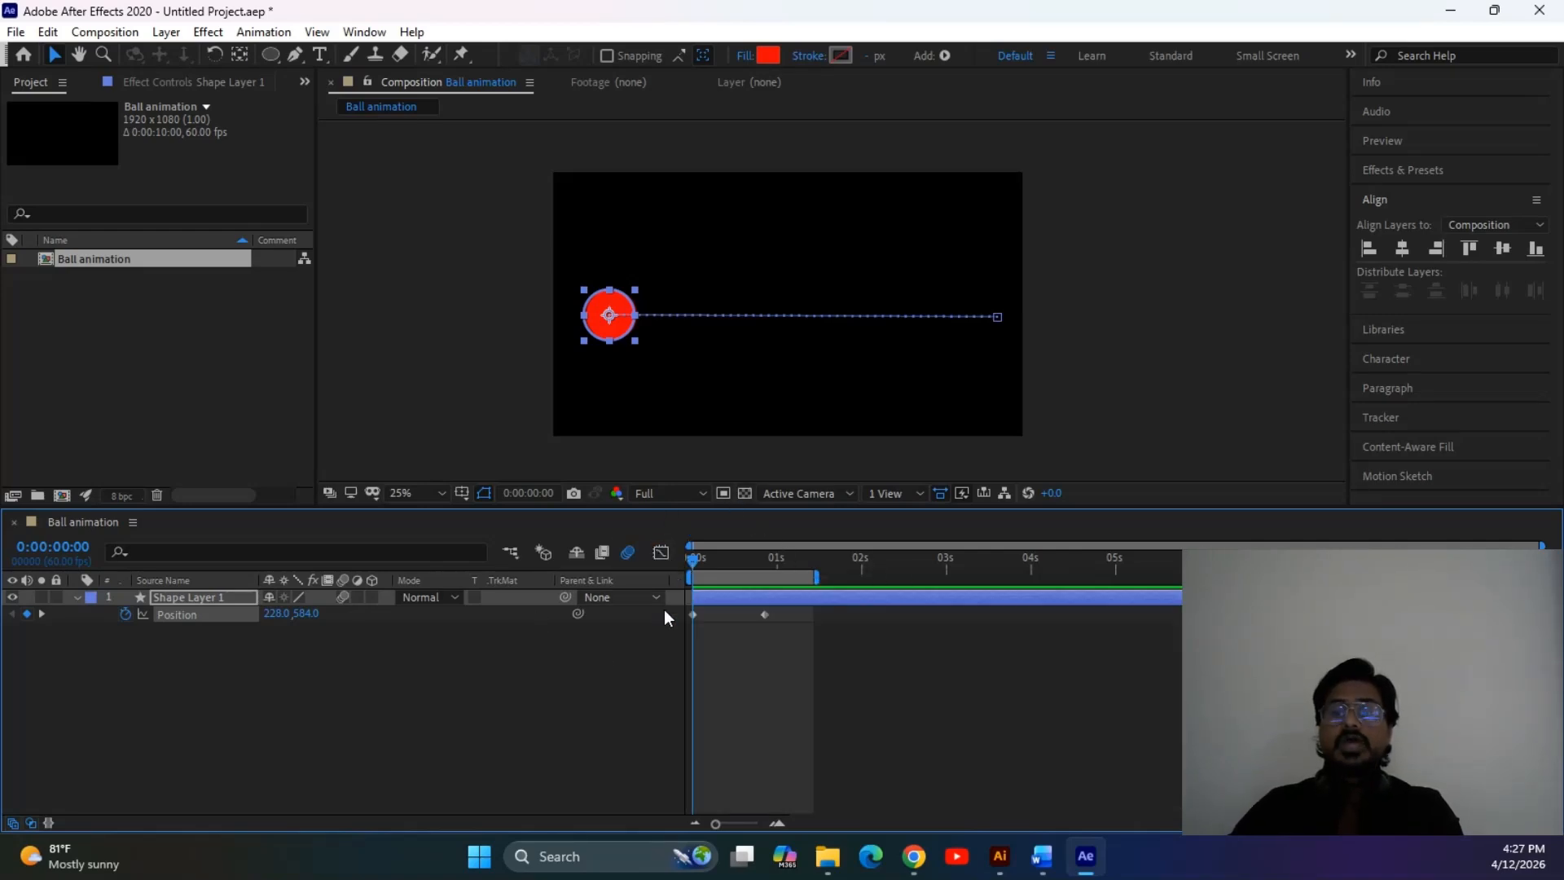
# Apply Easy Ease to both Position keyframes, show their speed graph and preview the eased motion
pyautogui.moveTo(893, 691); pyautogui.dragTo(666, 611)
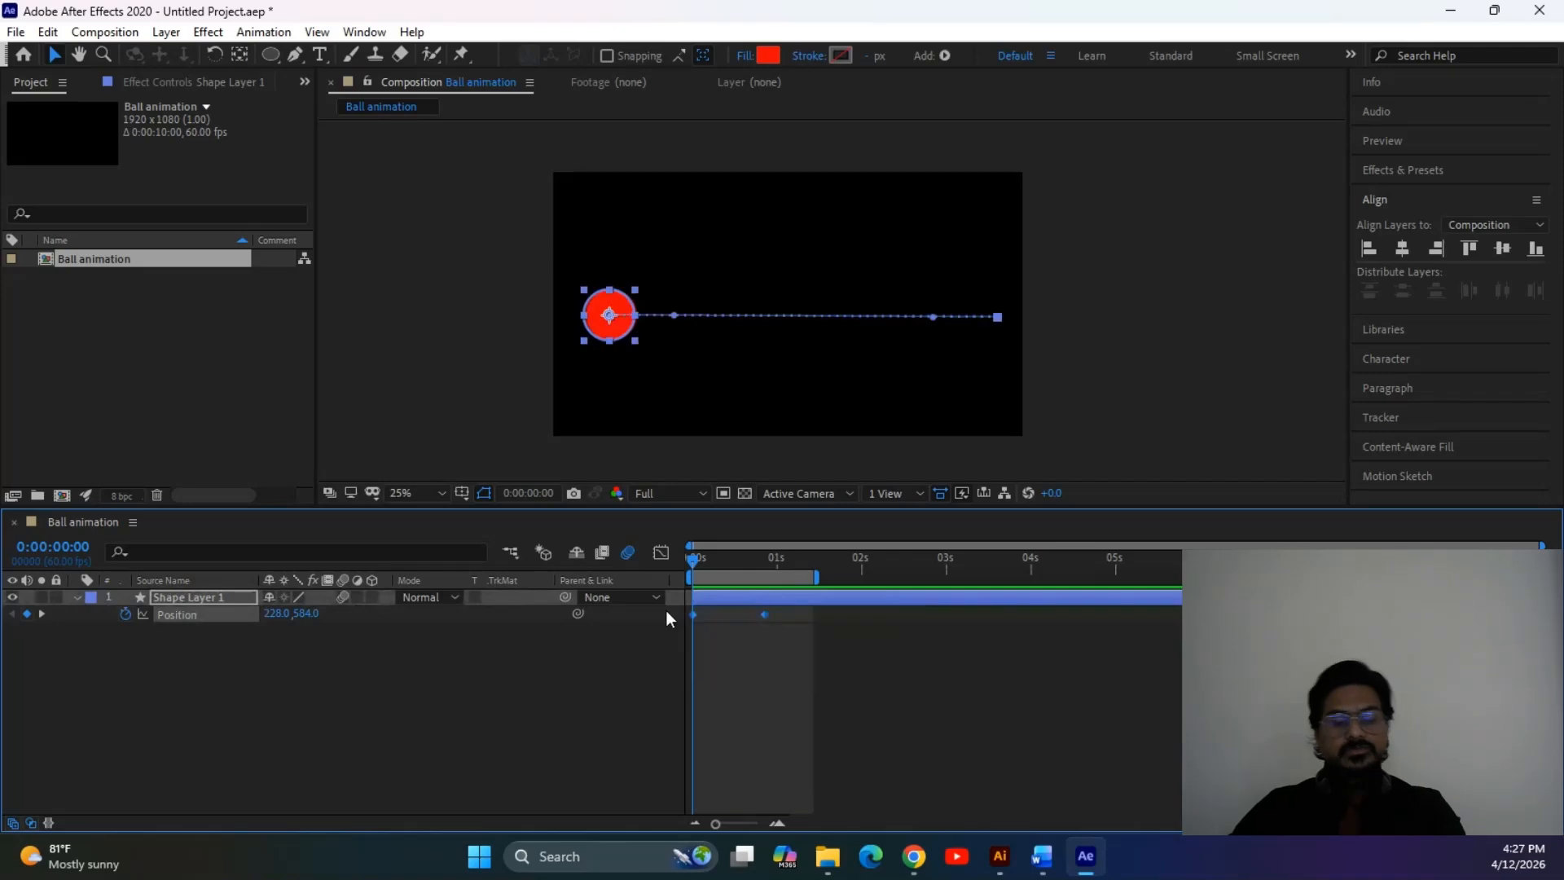
pyautogui.press('F9')
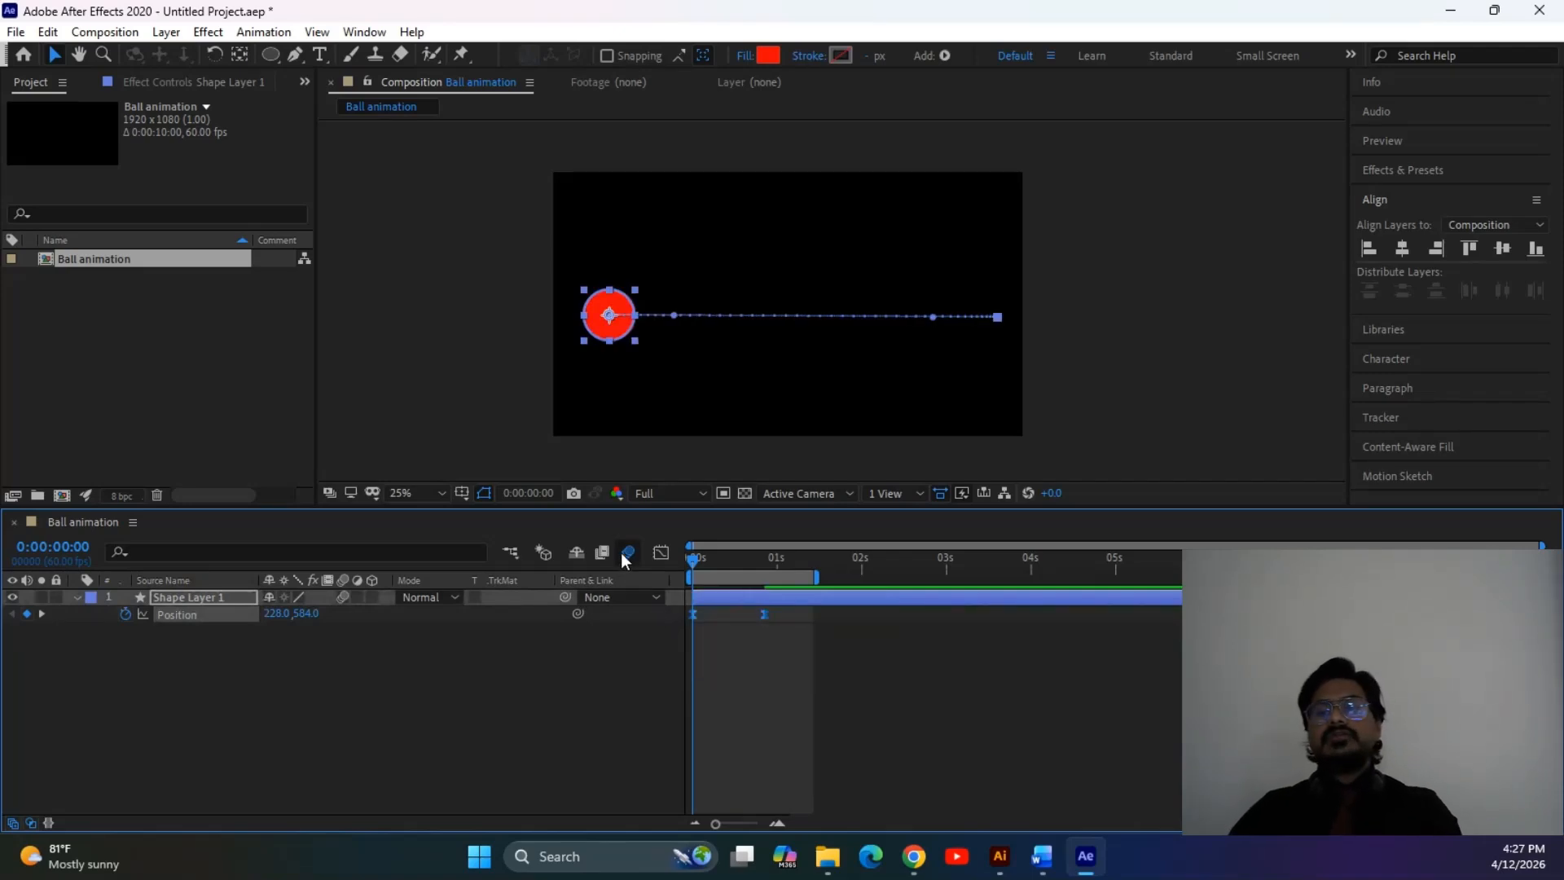
pyautogui.click(662, 555)
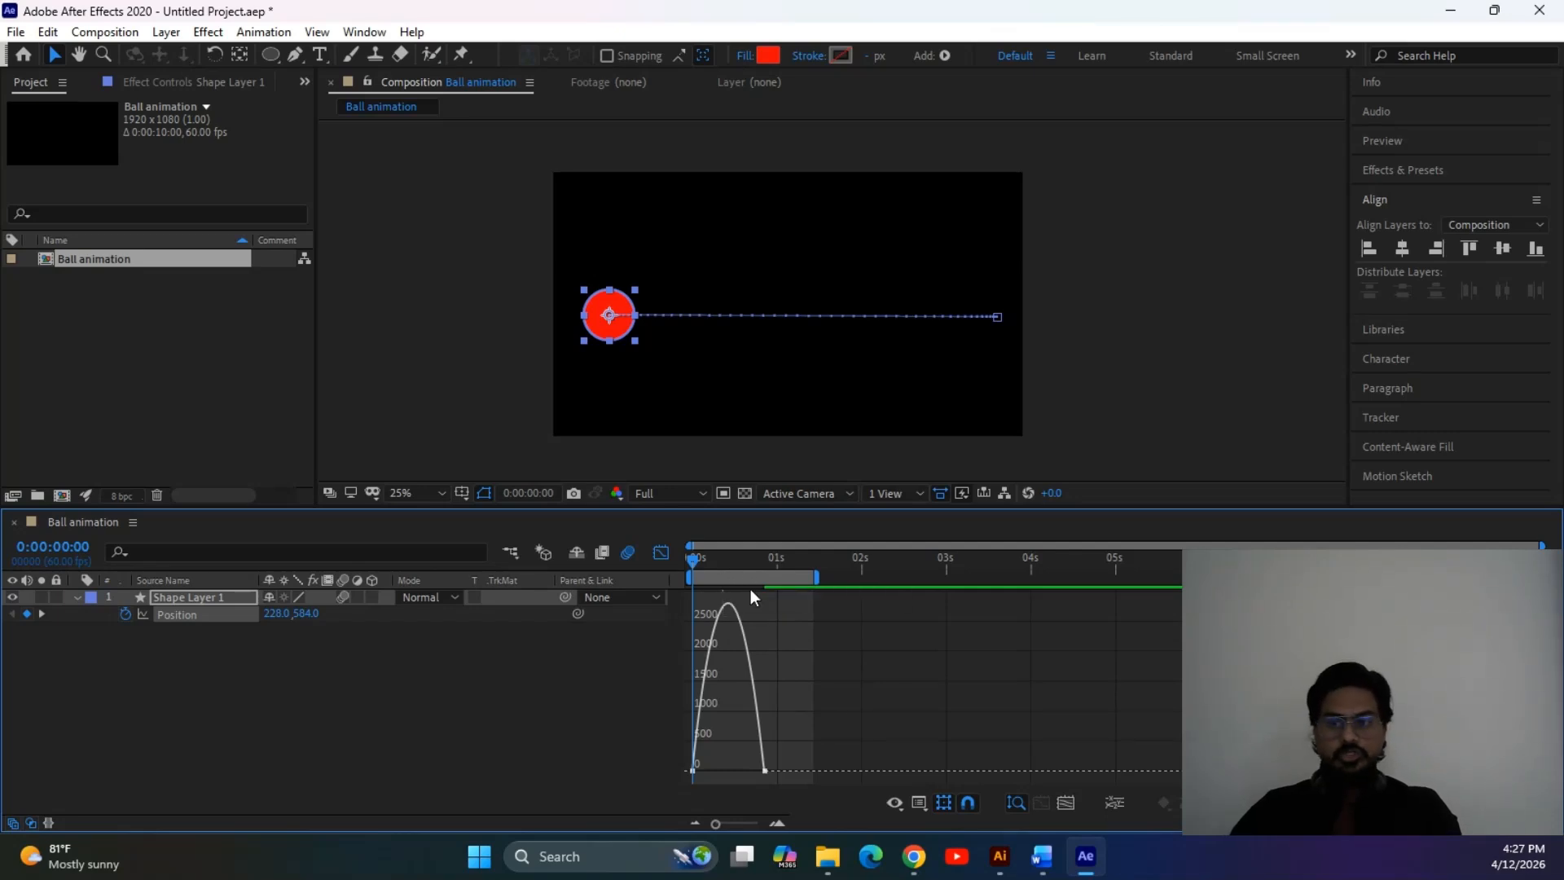
pyautogui.press('space')
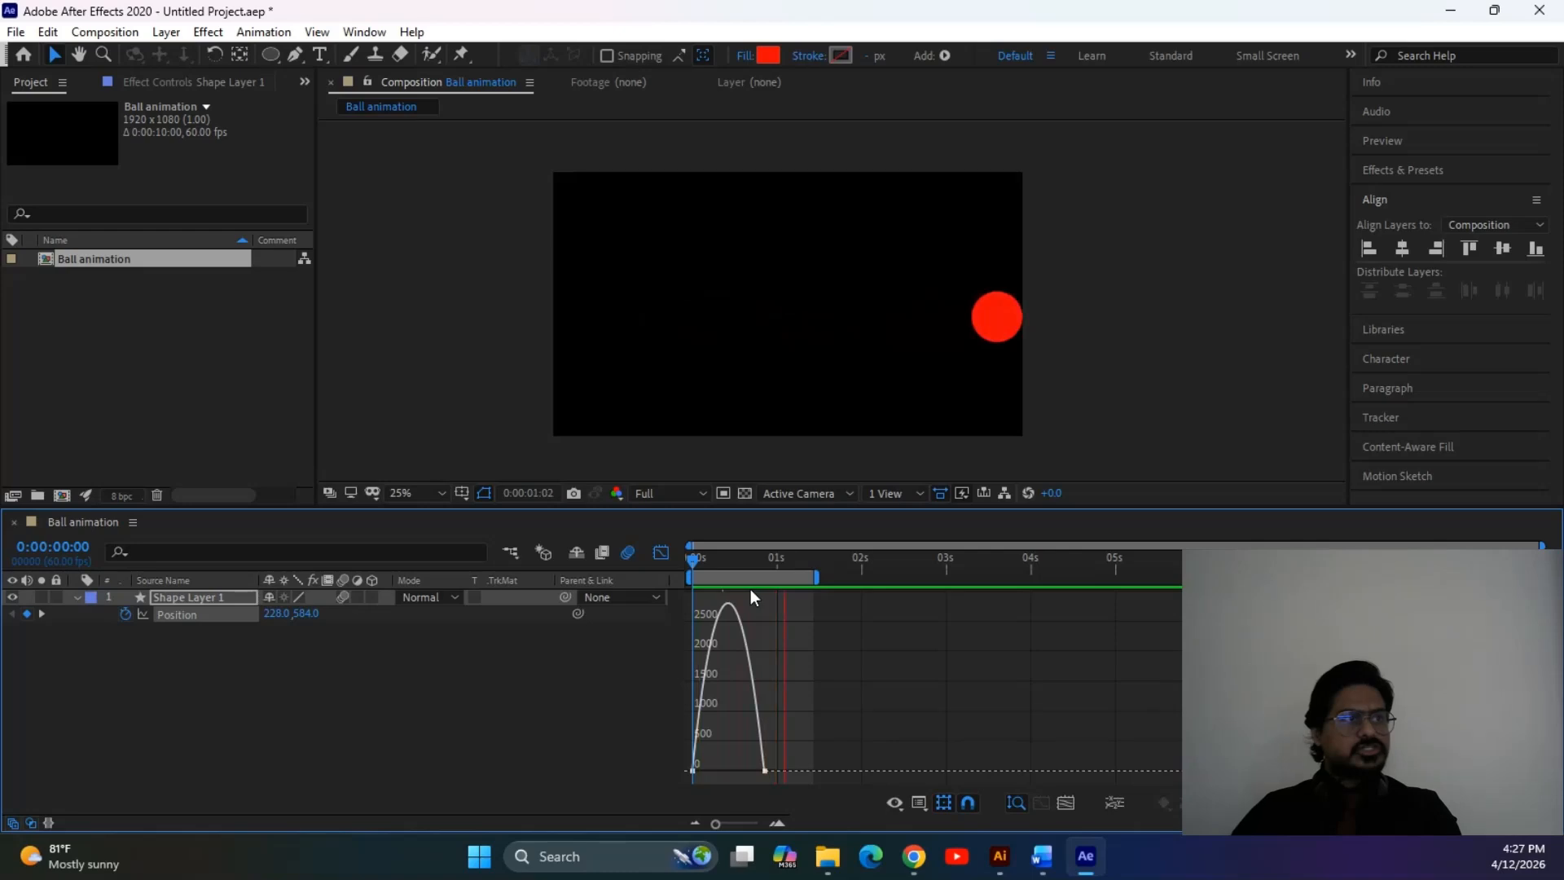
pyautogui.press('space')
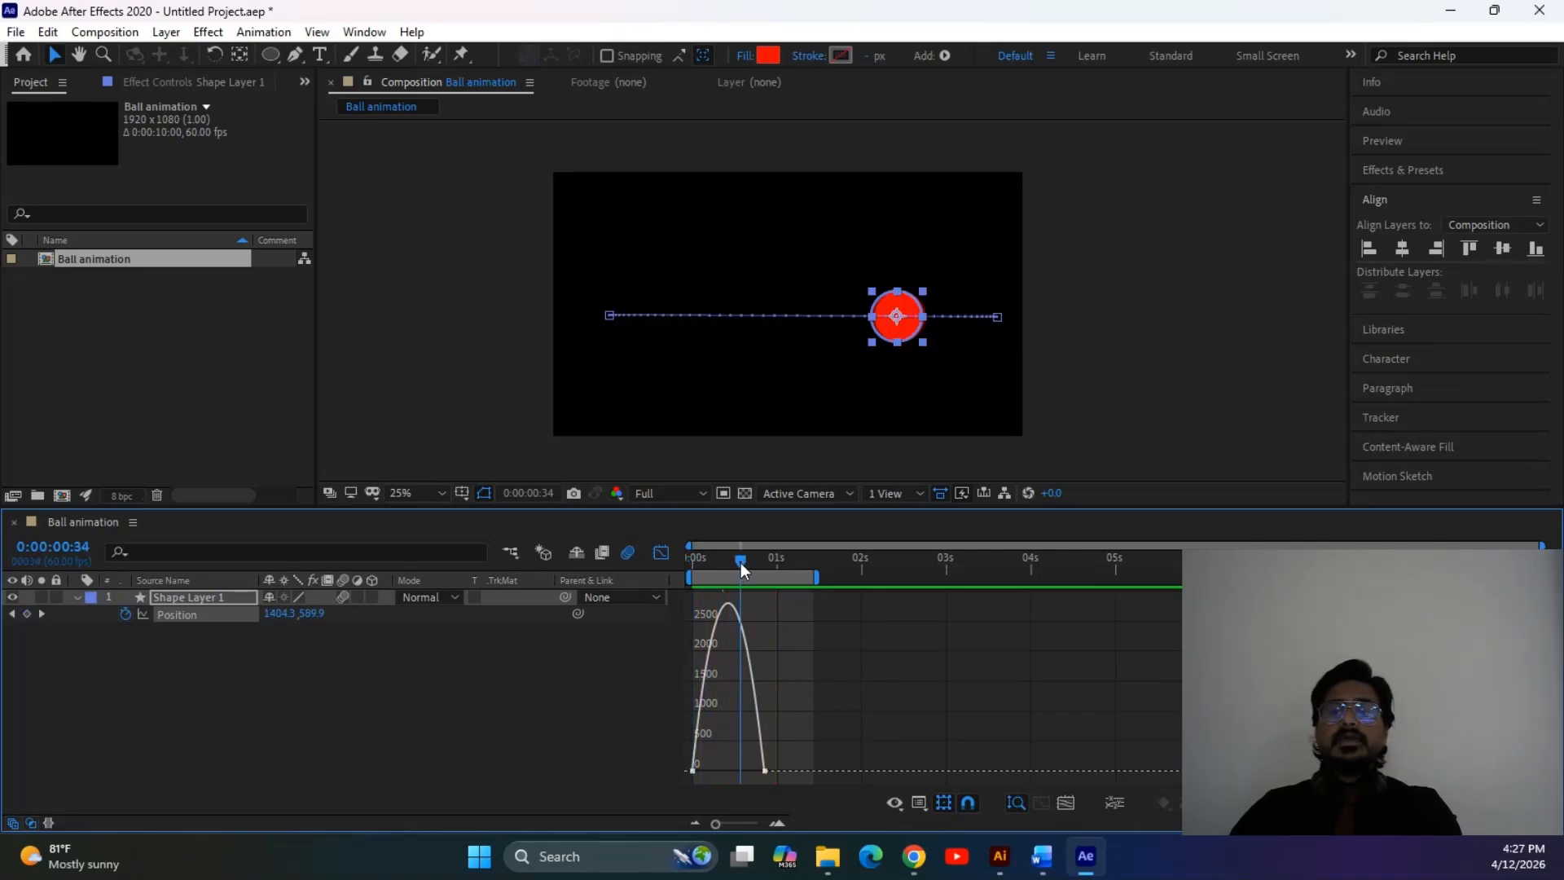
pyautogui.moveTo(741, 562); pyautogui.dragTo(629, 570)
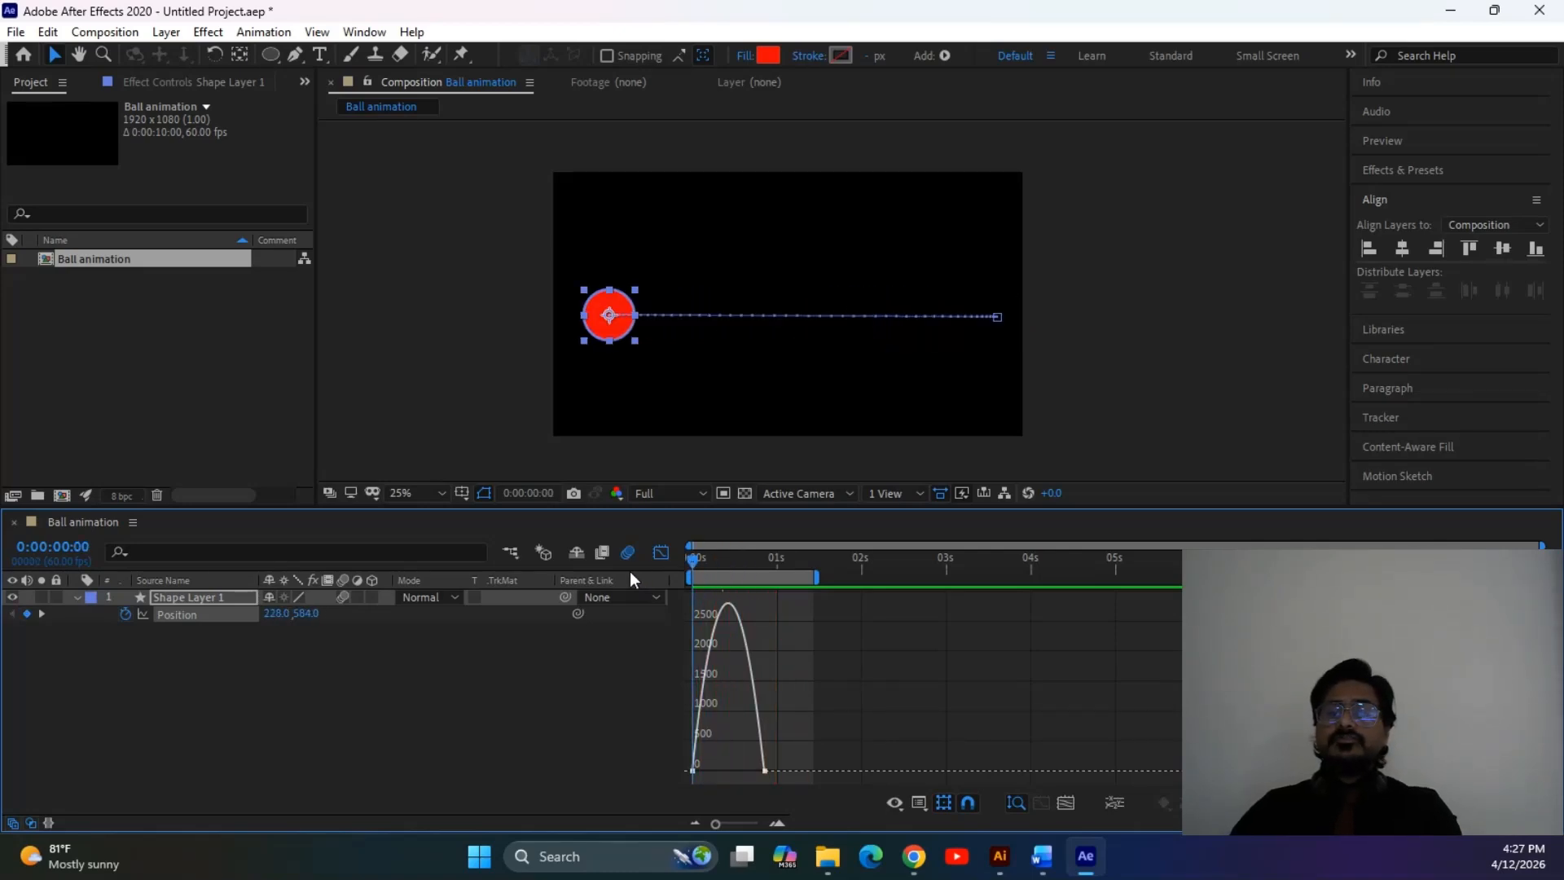
# Select the Position keyframes on the speed graph to show their handles, and try shifting the end keyframe later in time
pyautogui.click(765, 770)
pyautogui.click(693, 771)
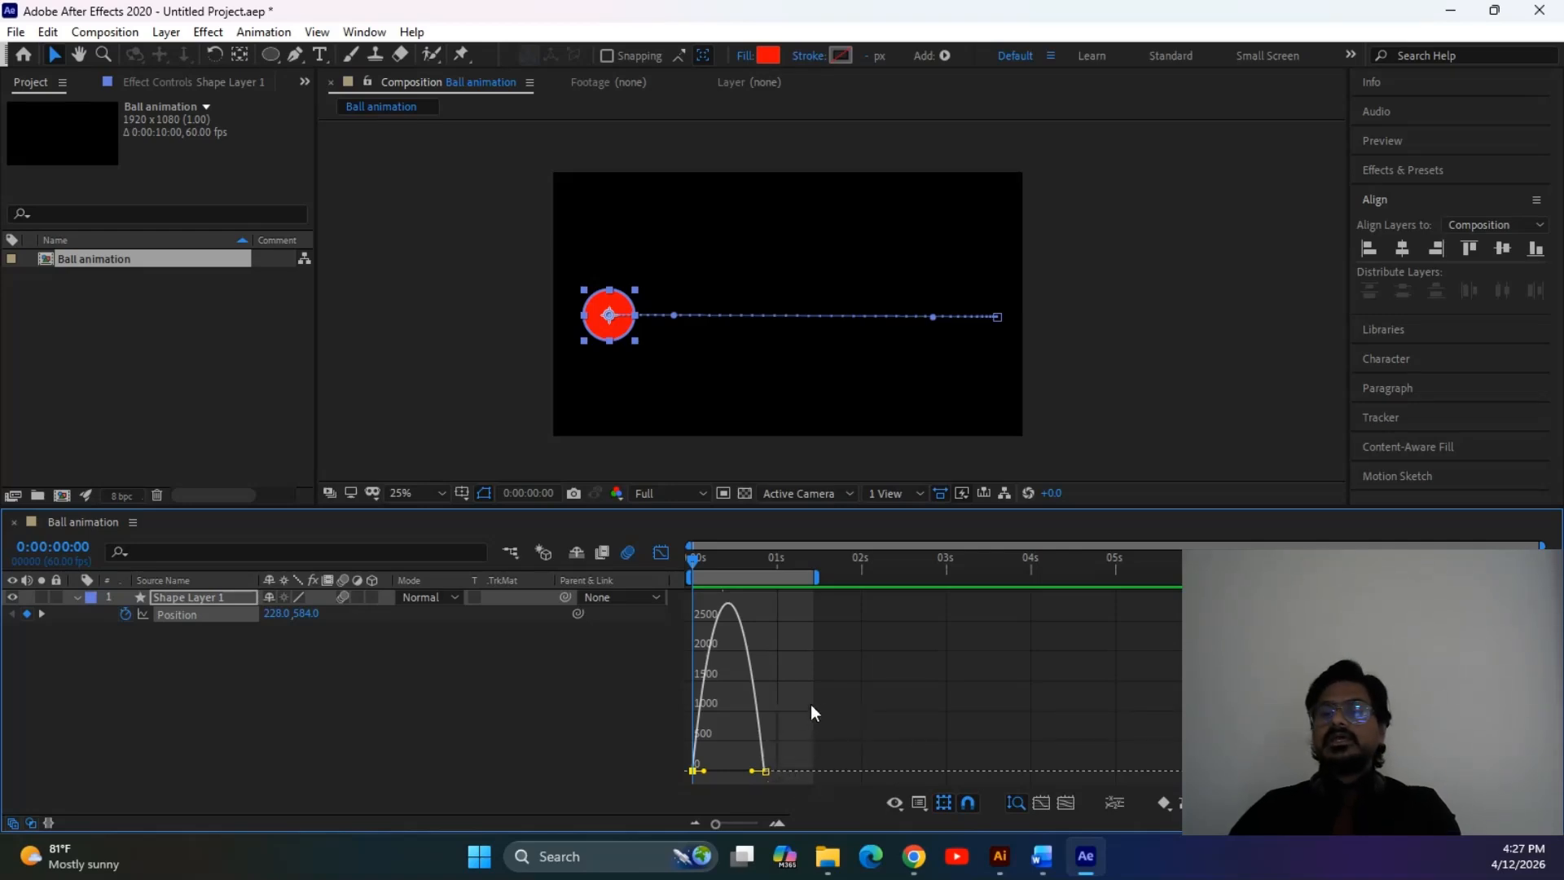
pyautogui.click(788, 776)
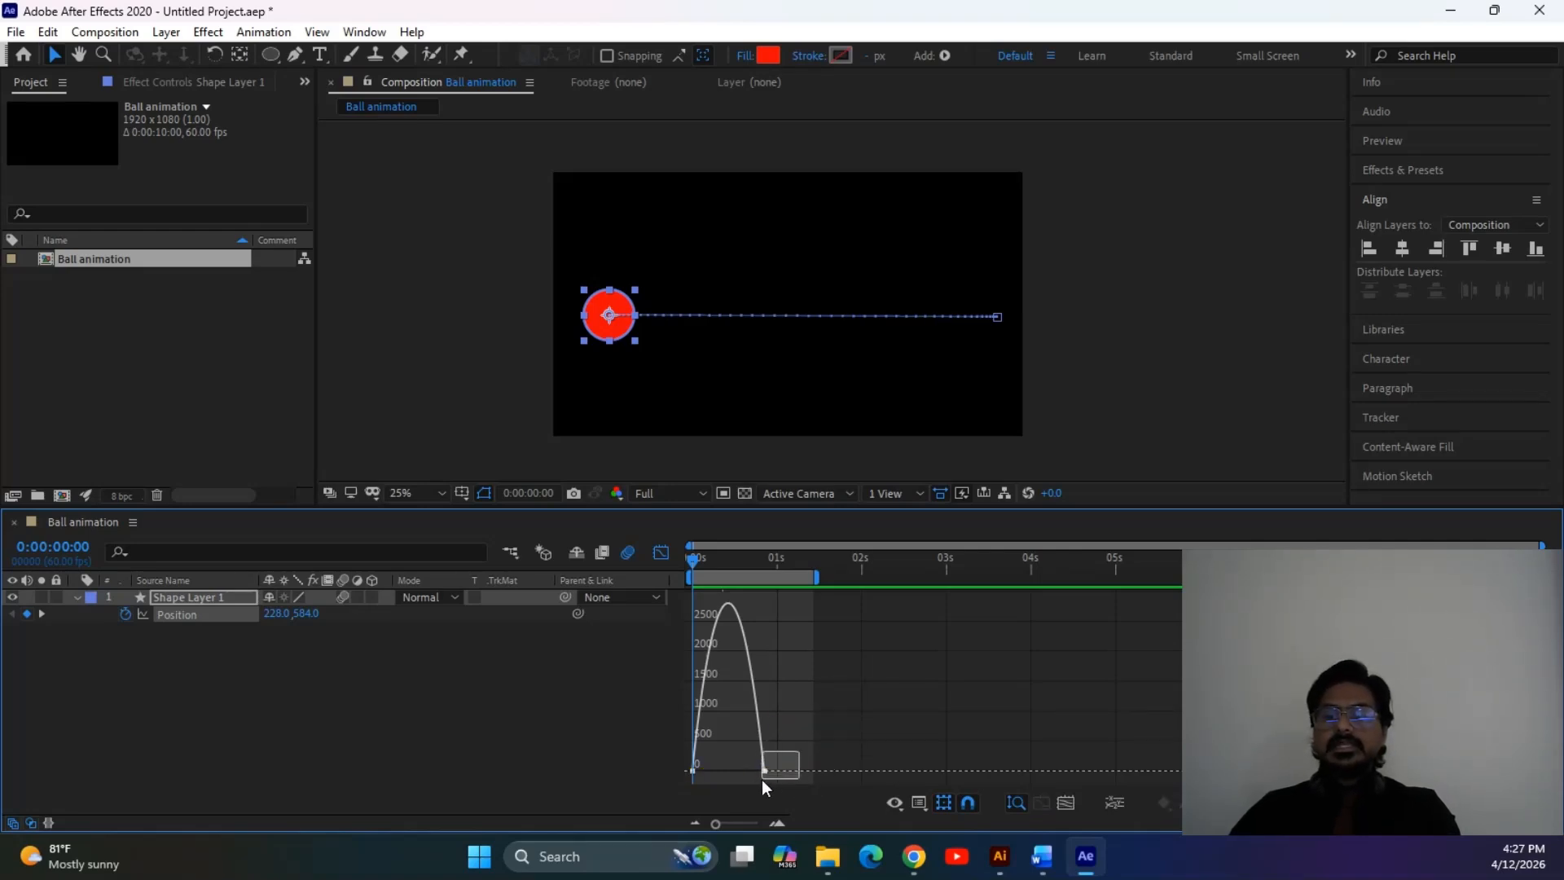
pyautogui.moveTo(745, 783); pyautogui.dragTo(745, 783)
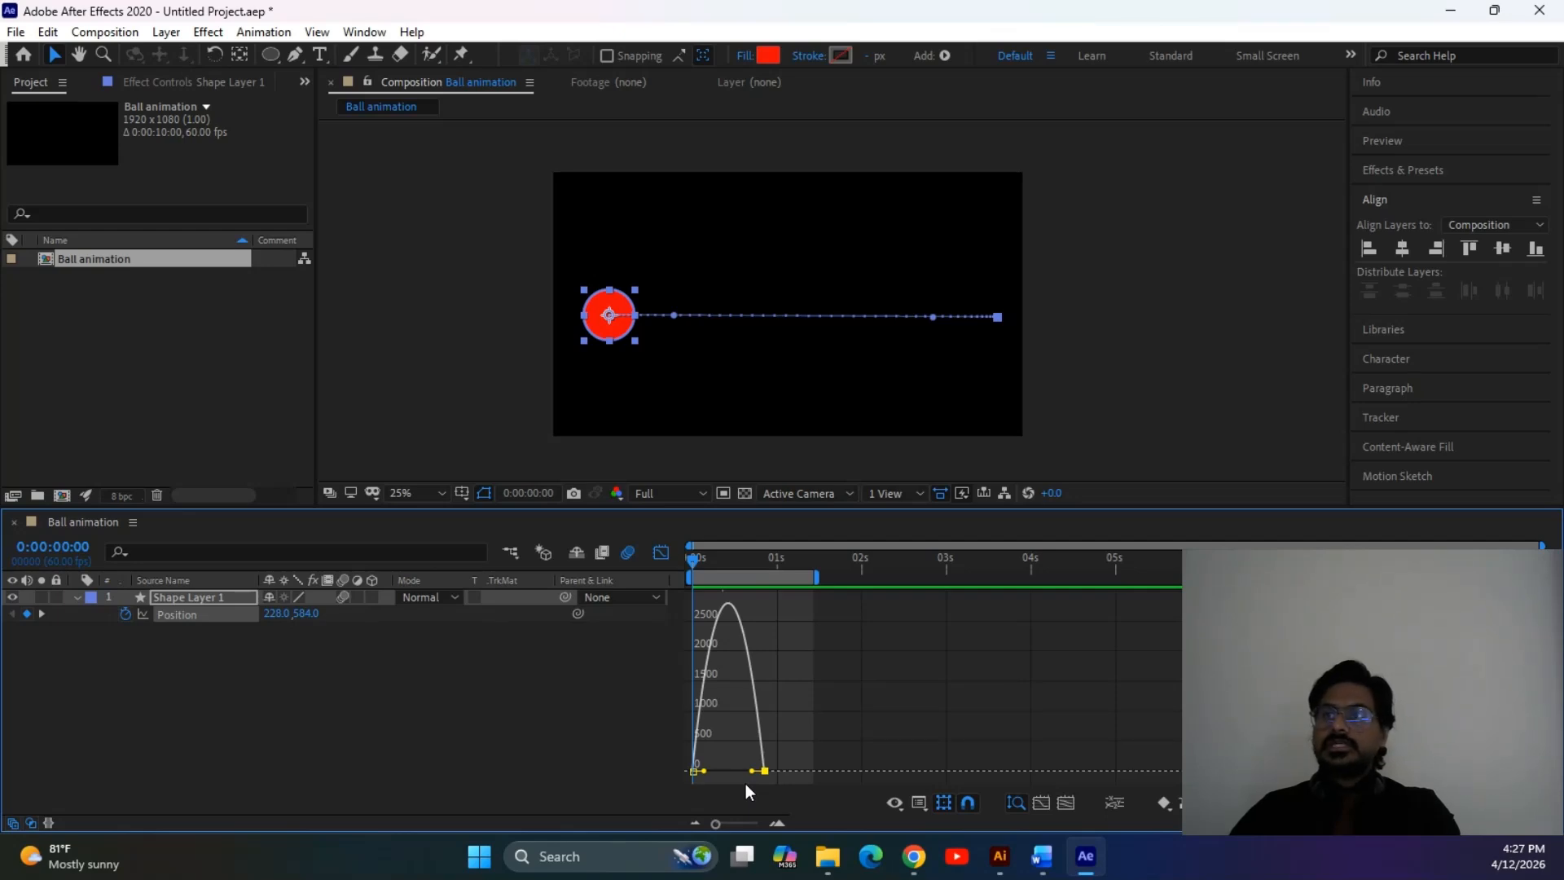
pyautogui.moveTo(838, 714); pyautogui.dragTo(702, 786)
pyautogui.moveTo(871, 694); pyautogui.dragTo(746, 785)
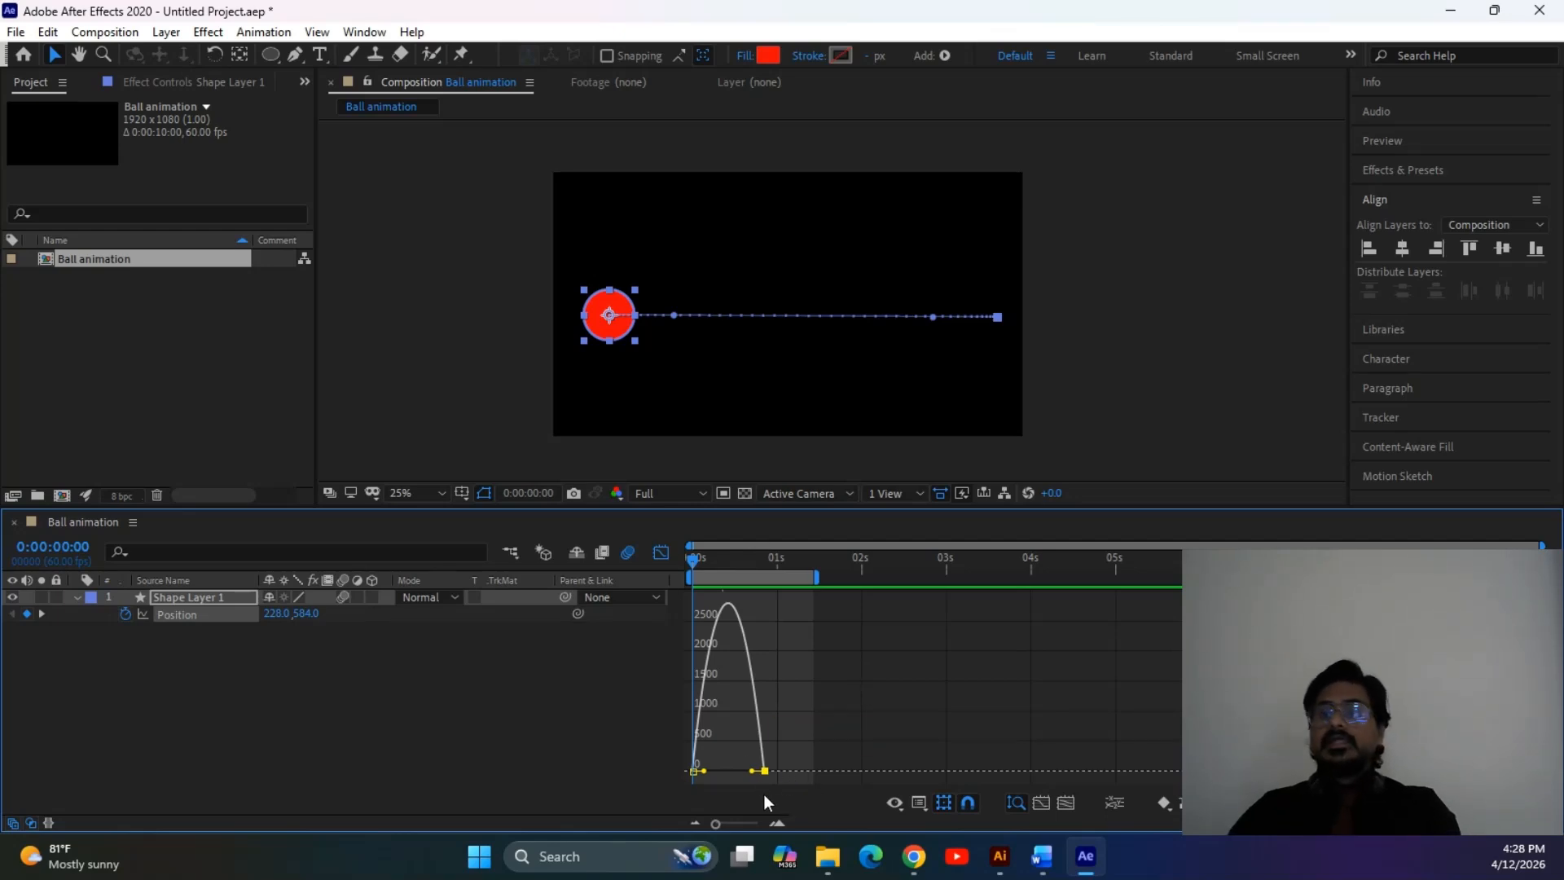
pyautogui.moveTo(764, 771); pyautogui.dragTo(806, 768)
pyautogui.hotkey('ctrl', 'z')
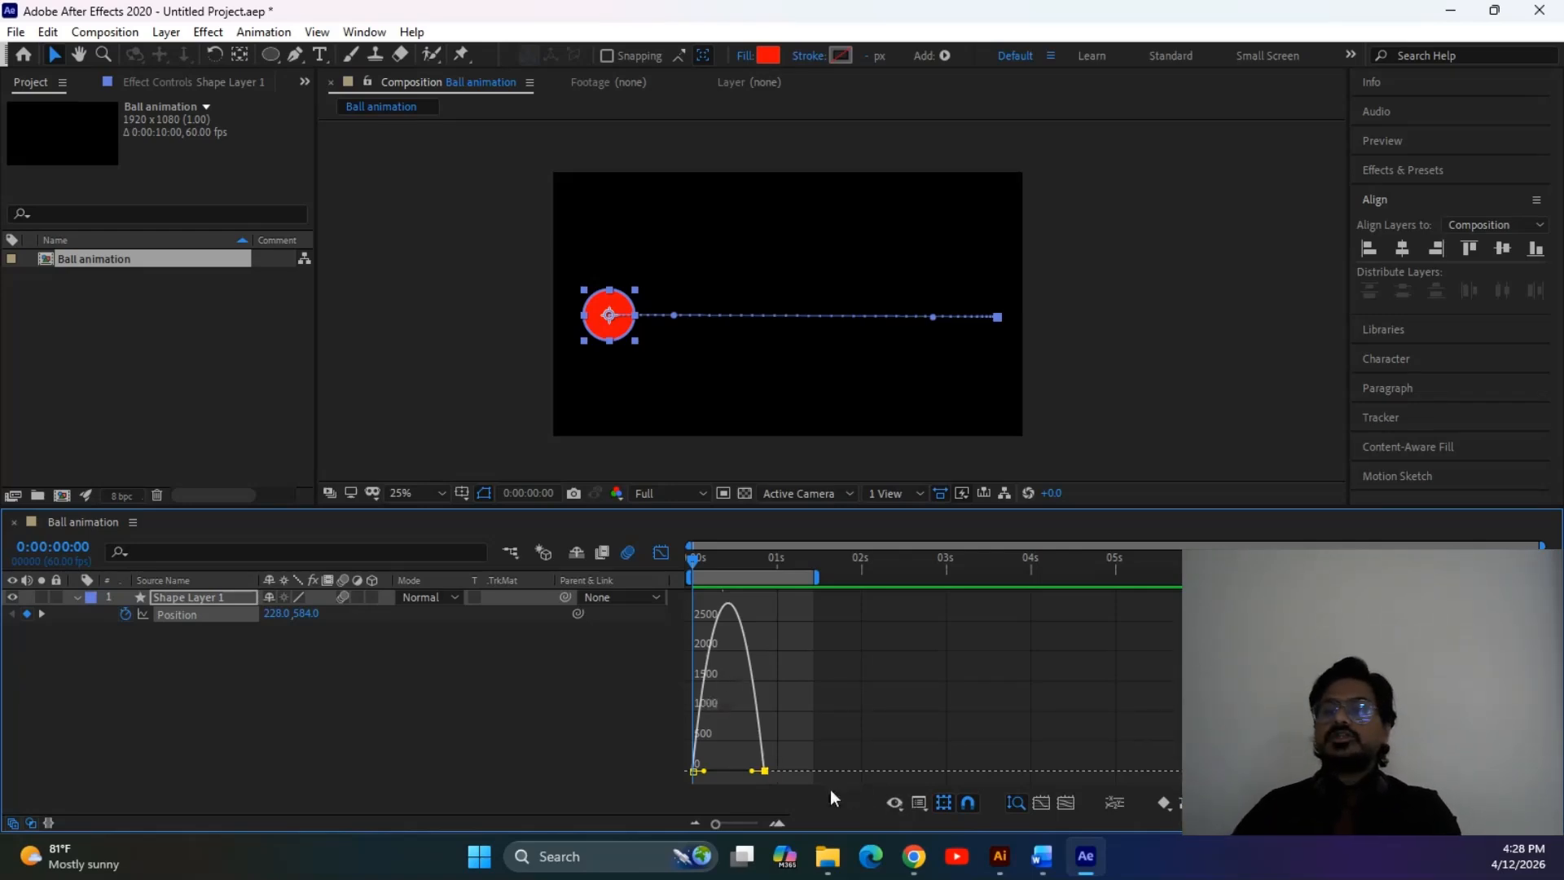
# Try lengthening the end keyframe's handle toward the start so the speed peaks early, and preview the motion
pyautogui.moveTo(864, 717); pyautogui.dragTo(714, 771)
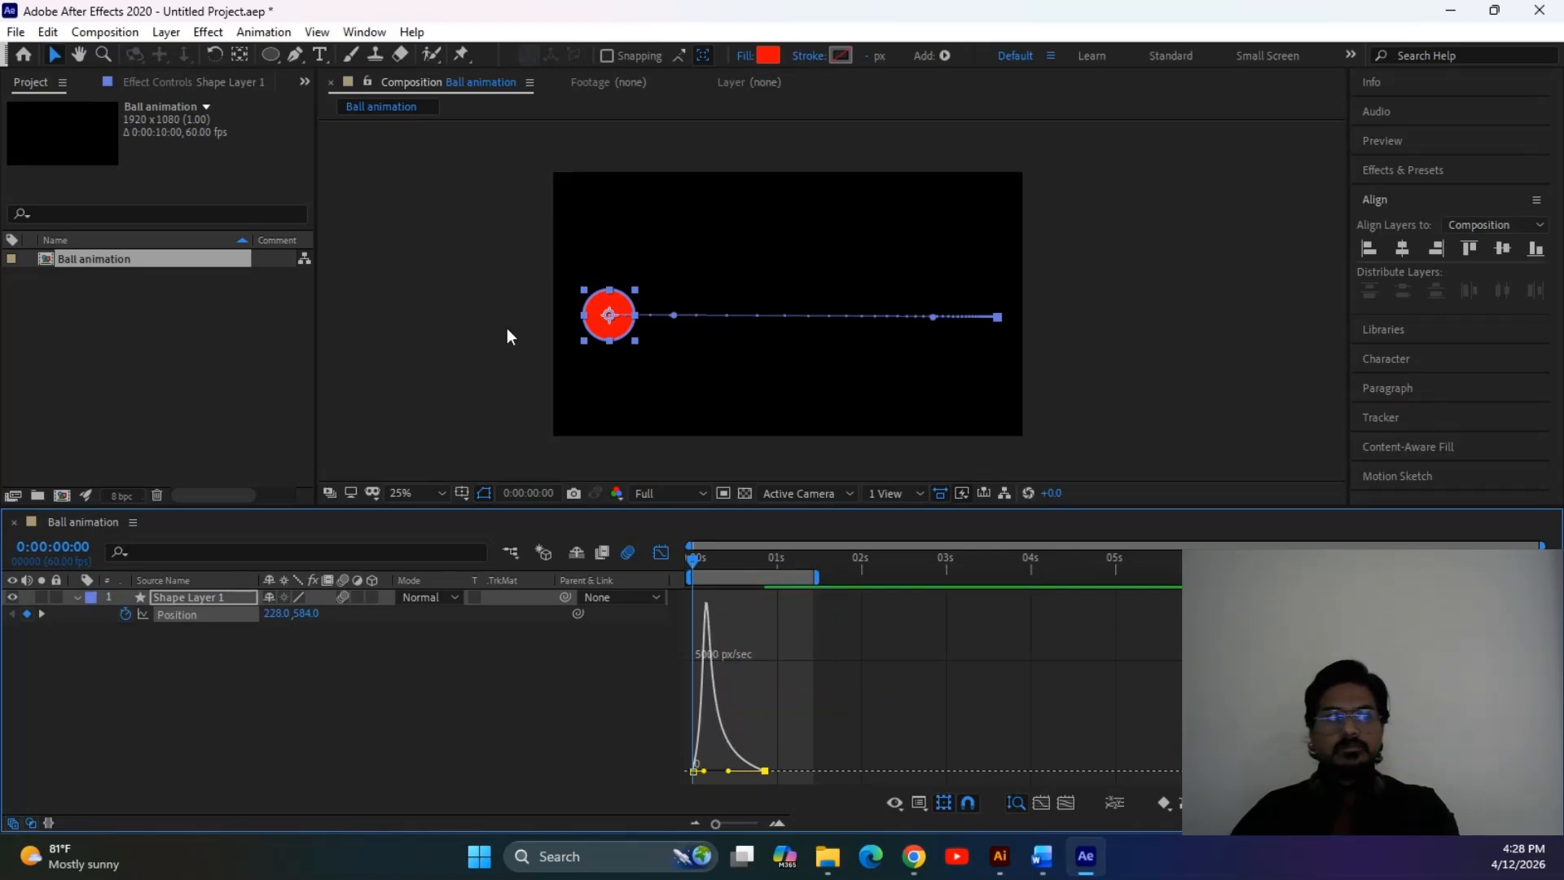
pyautogui.press('space')
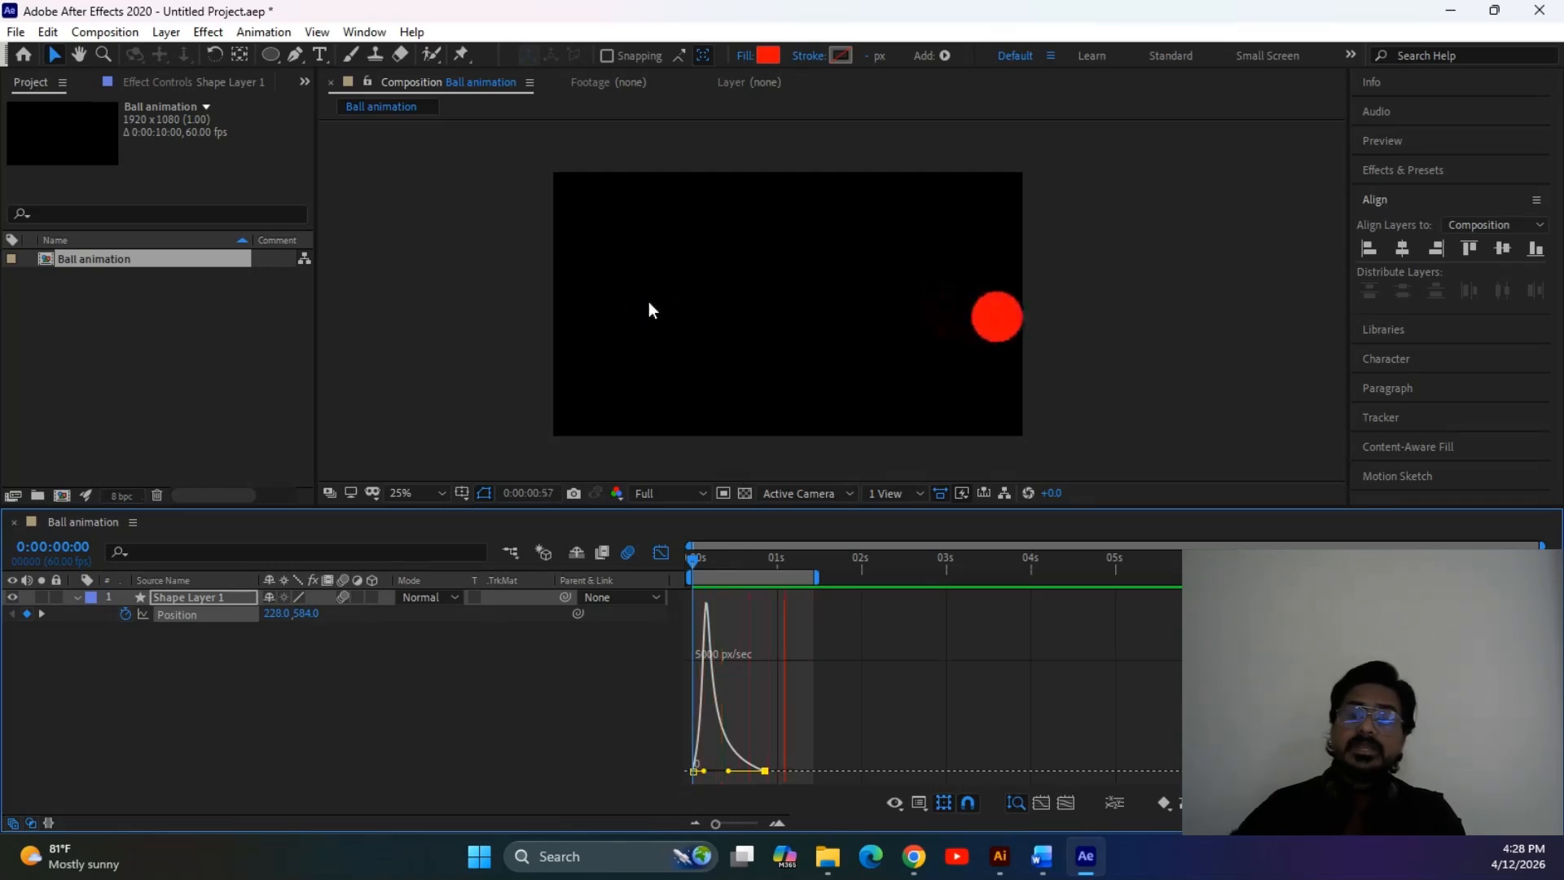
pyautogui.press('space')
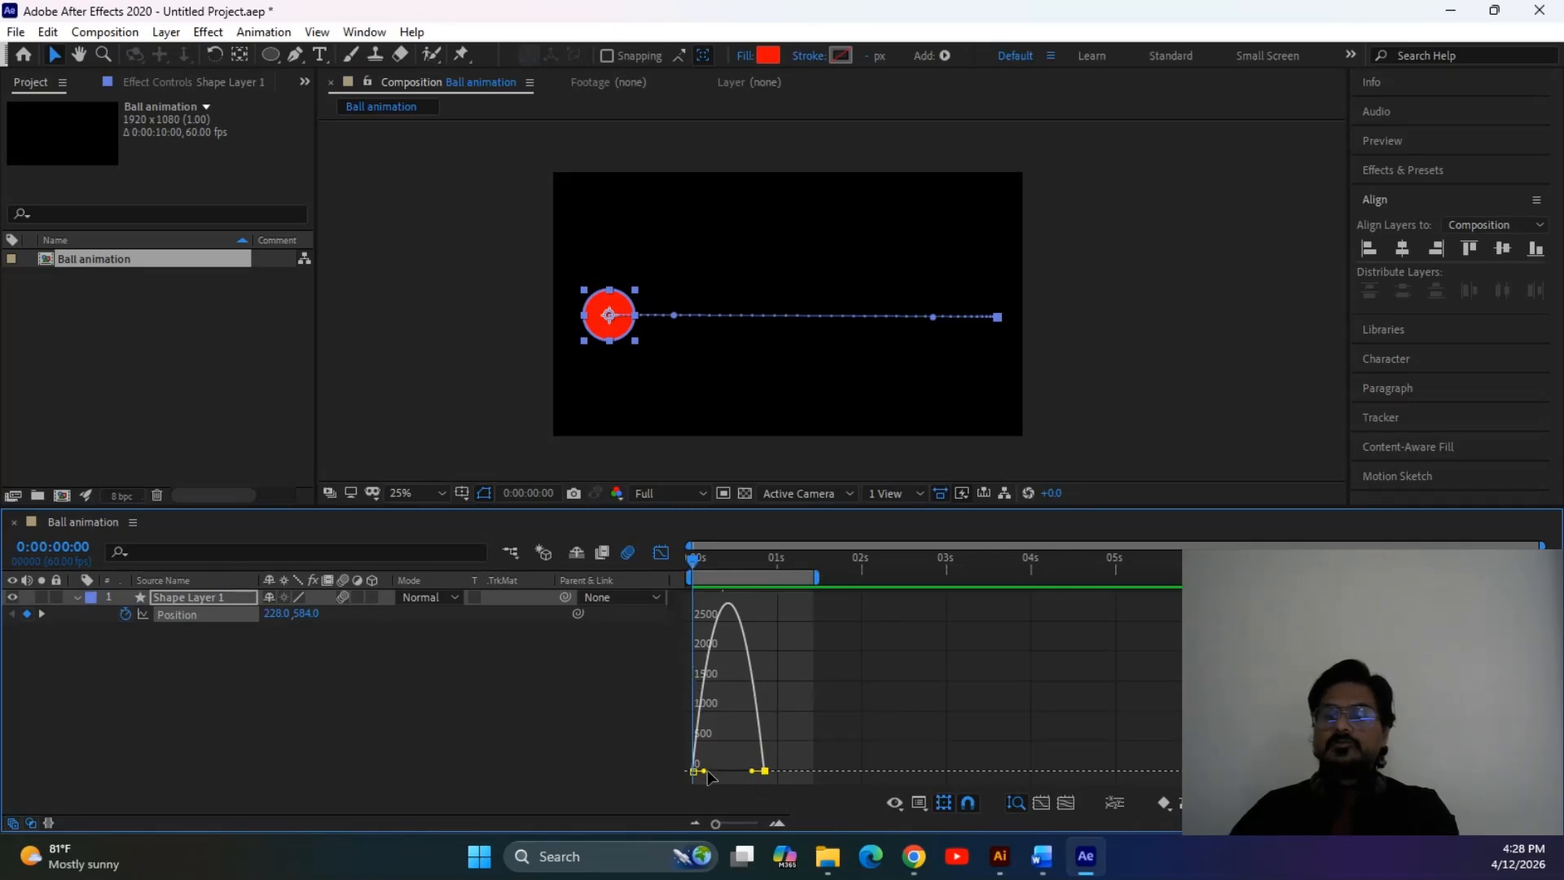
# Try lengthening both keyframes' handles for a sharp mid-motion speed peak, preview it, and undo the handle changes
pyautogui.moveTo(703, 771); pyautogui.dragTo(725, 772)
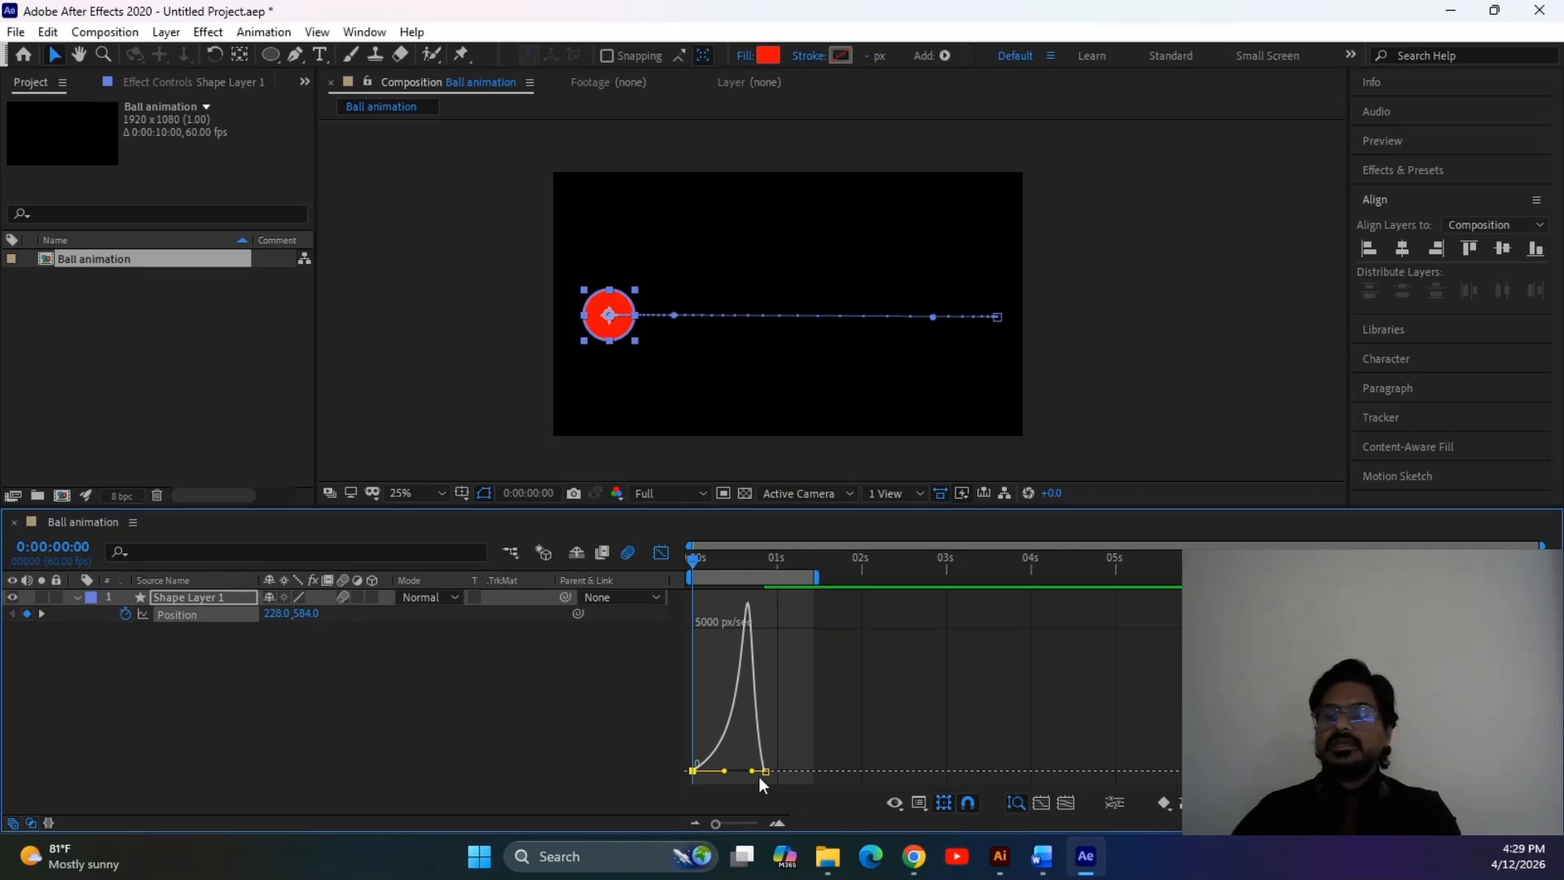
pyautogui.moveTo(750, 770); pyautogui.dragTo(737, 772)
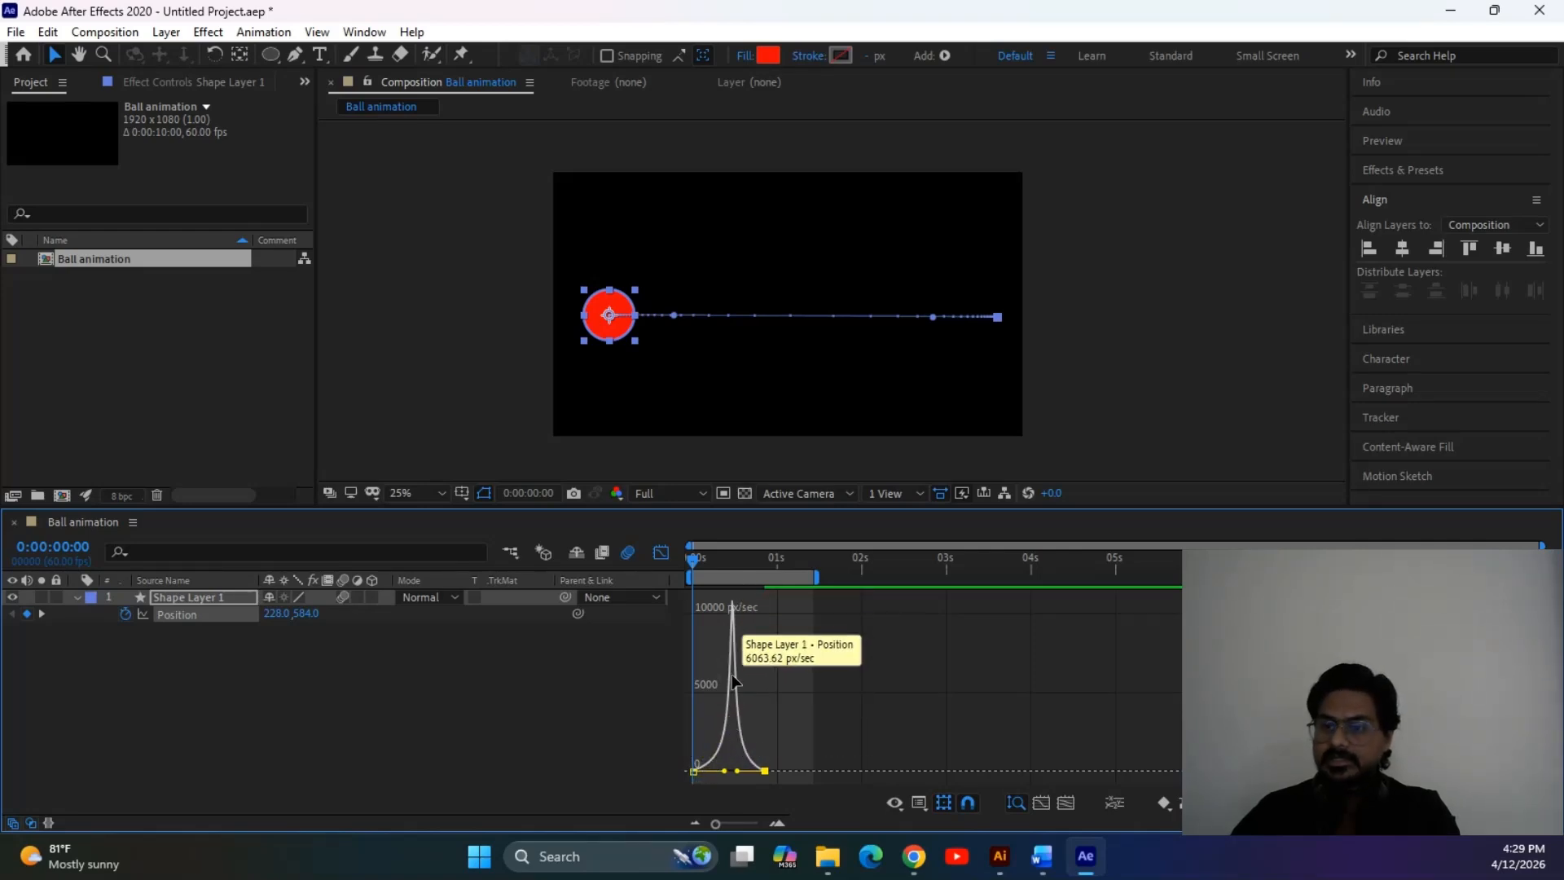
pyautogui.press('space')
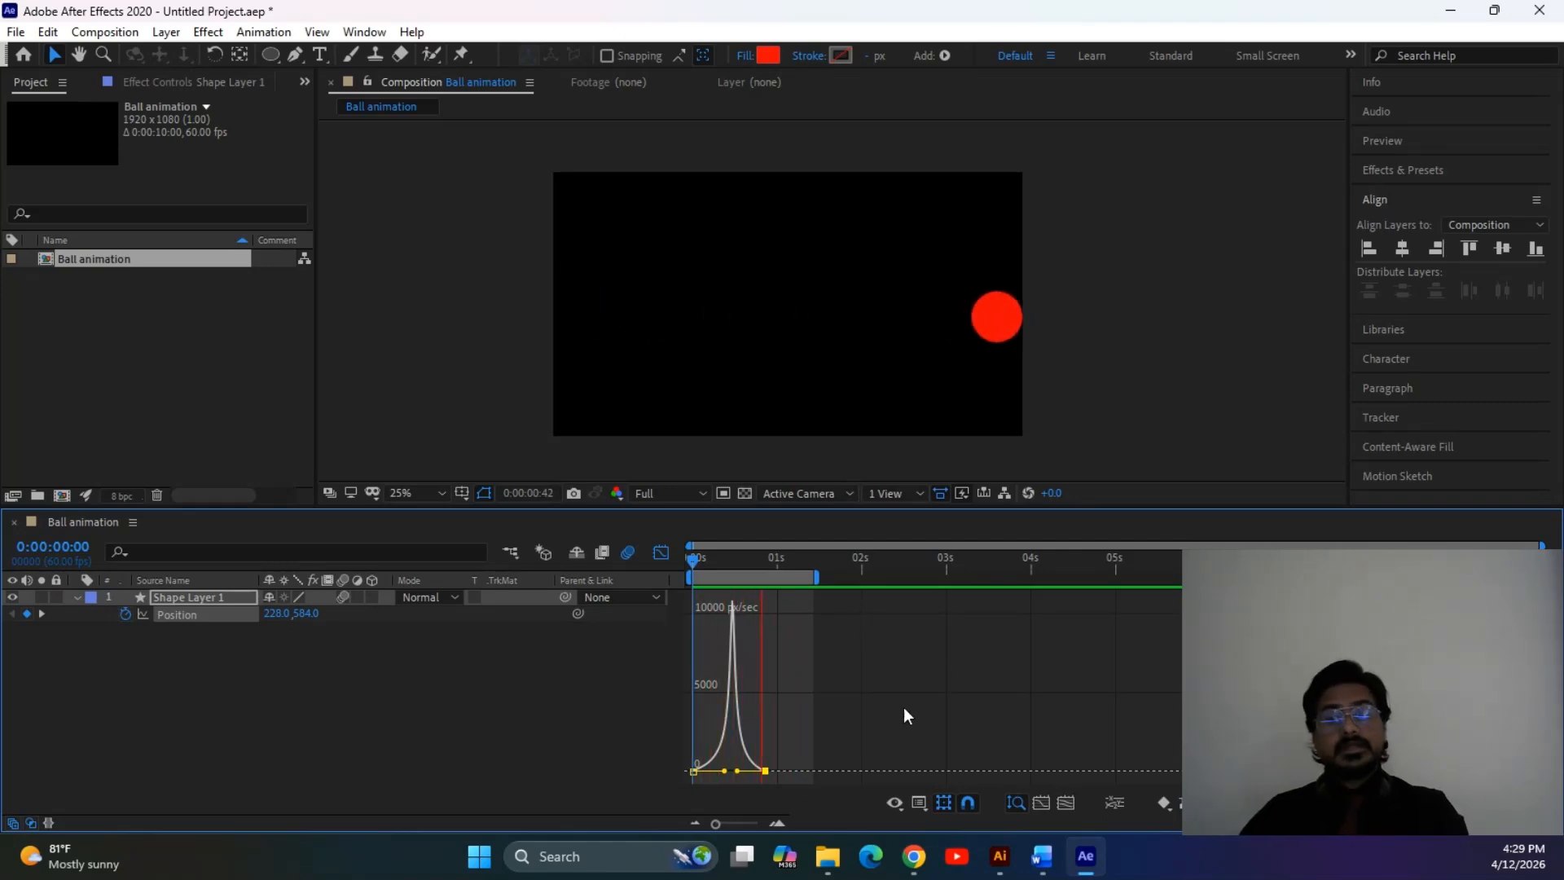
pyautogui.press('space')
pyautogui.hotkey('ctrl', 'z')
pyautogui.hotkey('ctrl', 'z')
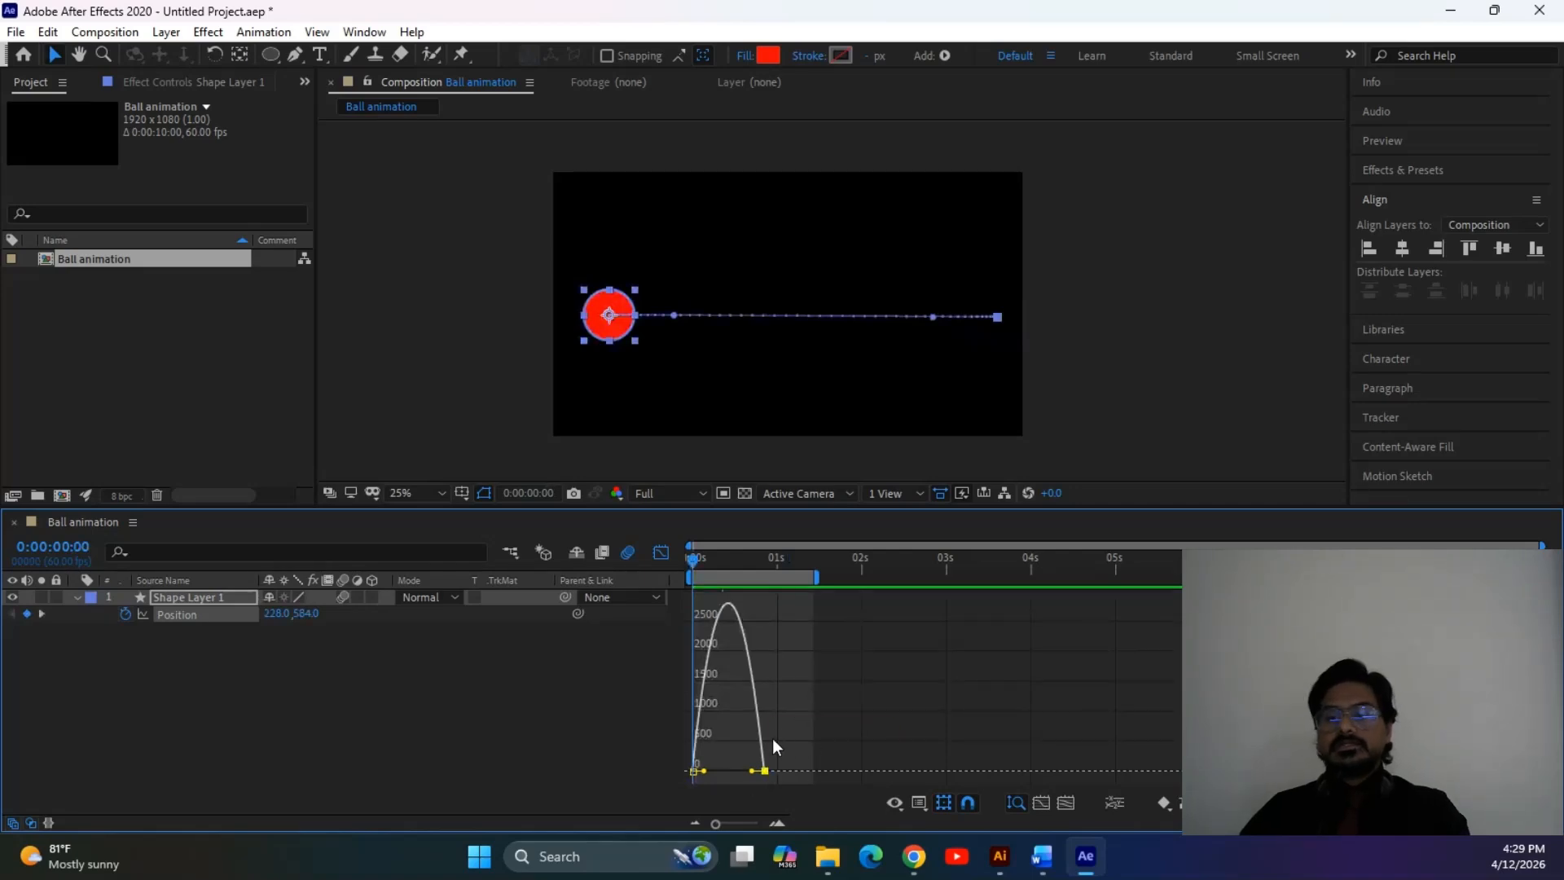
pyautogui.moveTo(751, 771); pyautogui.dragTo(774, 757)
pyautogui.hotkey('ctrl', 'z')
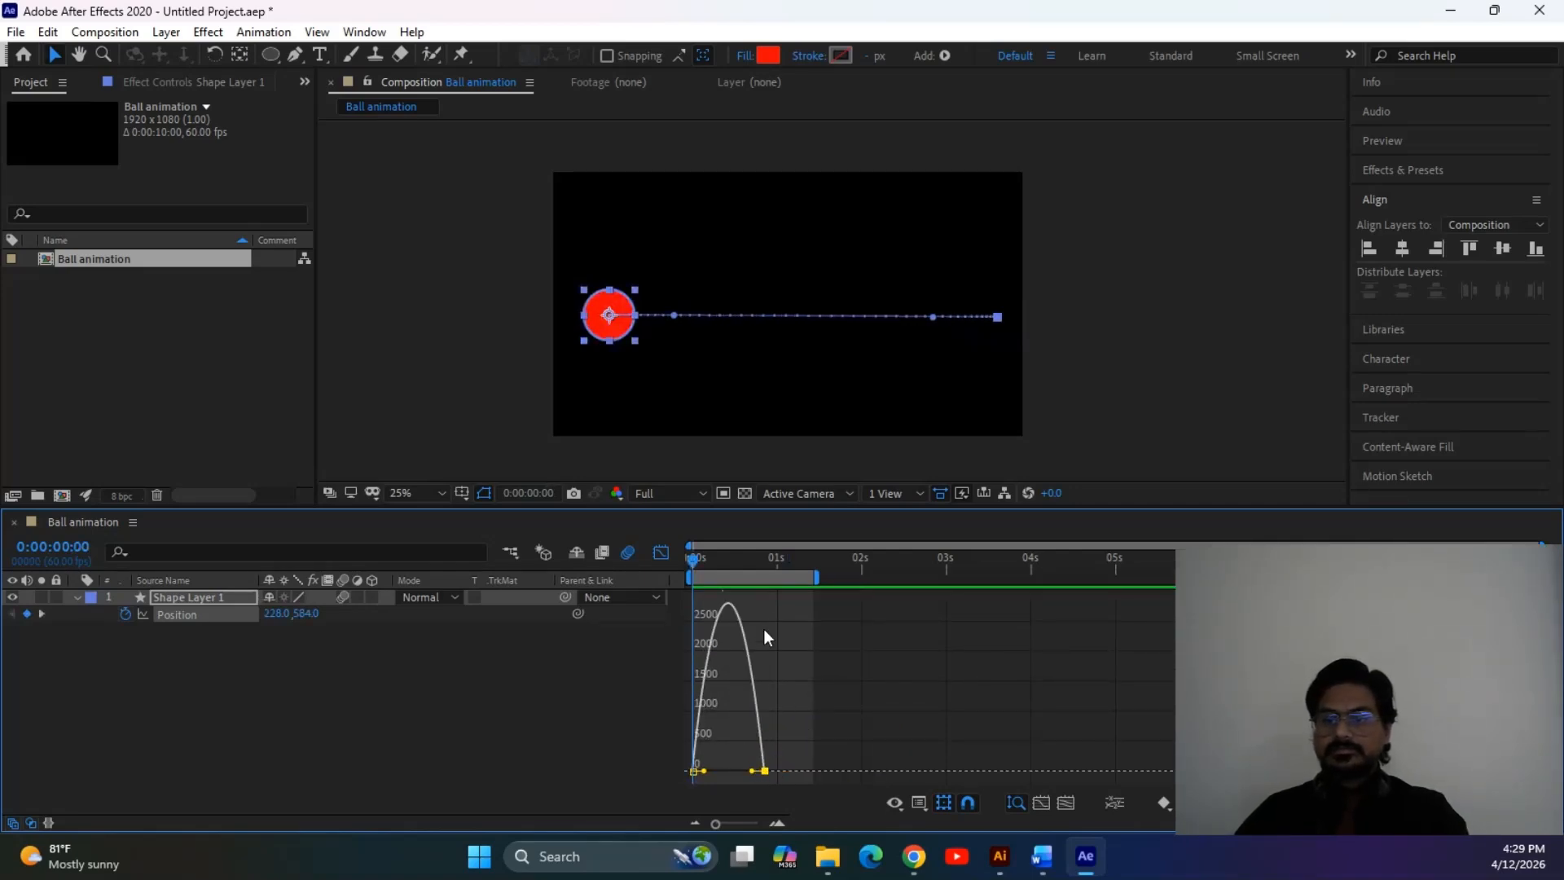
# Lengthen the start keyframe's handle for a late speed peak and move the end keyframe to about 1.5 seconds
pyautogui.click(727, 604)
pyautogui.click(882, 639)
pyautogui.moveTo(826, 741); pyautogui.dragTo(736, 787)
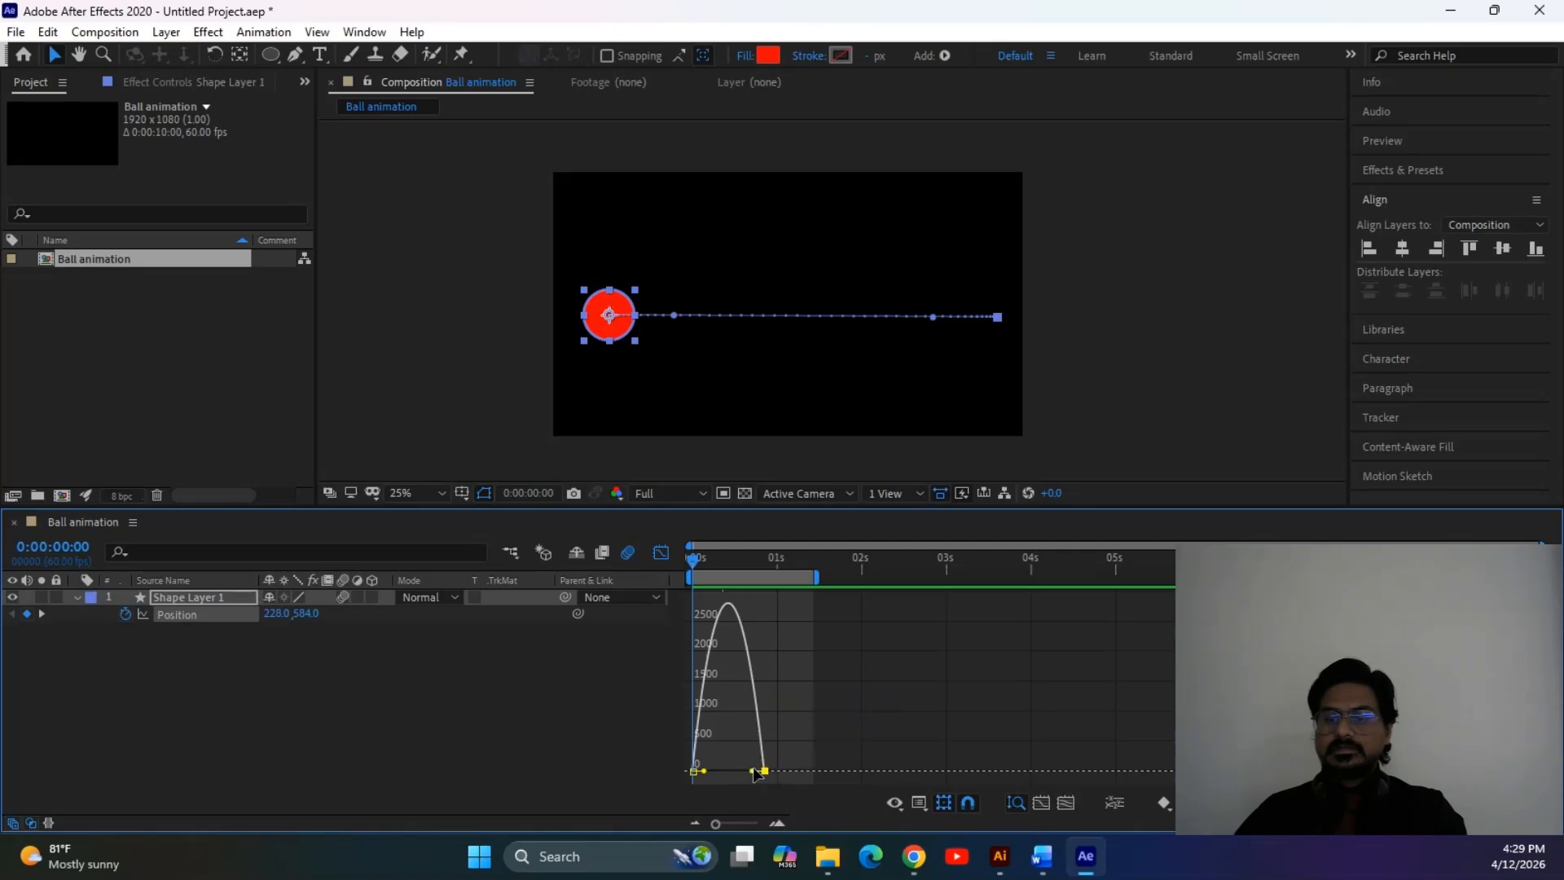
pyautogui.moveTo(695, 772)
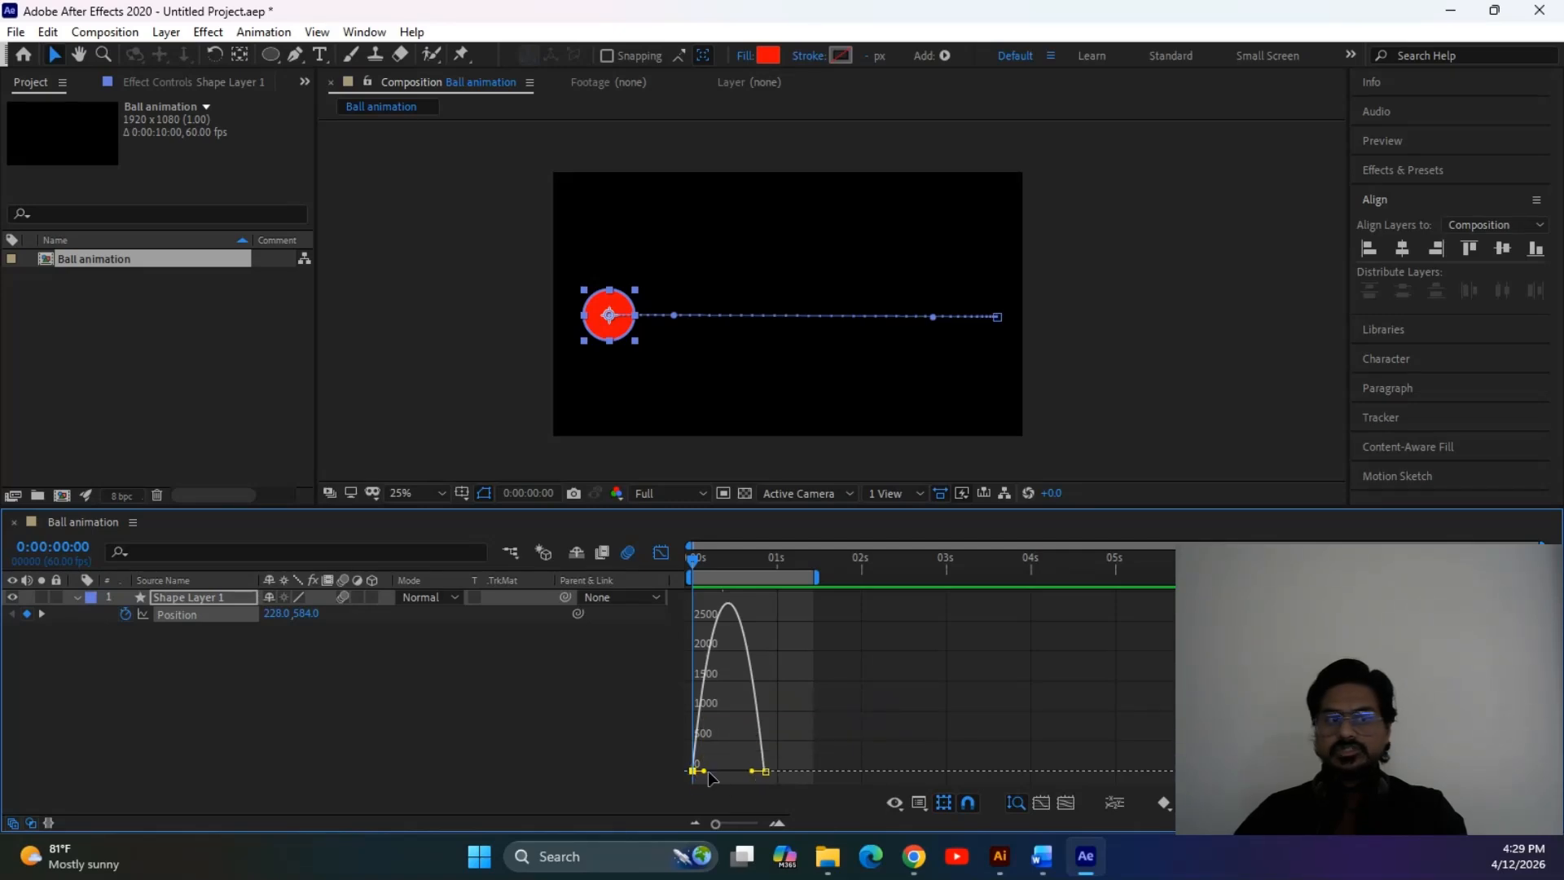
pyautogui.moveTo(704, 771); pyautogui.dragTo(825, 771)
# Extend the work area's end to about 2 seconds and preview the slow-start ball motion
pyautogui.moveTo(815, 580)
pyautogui.mouseDown()
pyautogui.moveTo(899, 586)
pyautogui.moveTo(860, 585)
pyautogui.mouseUp()
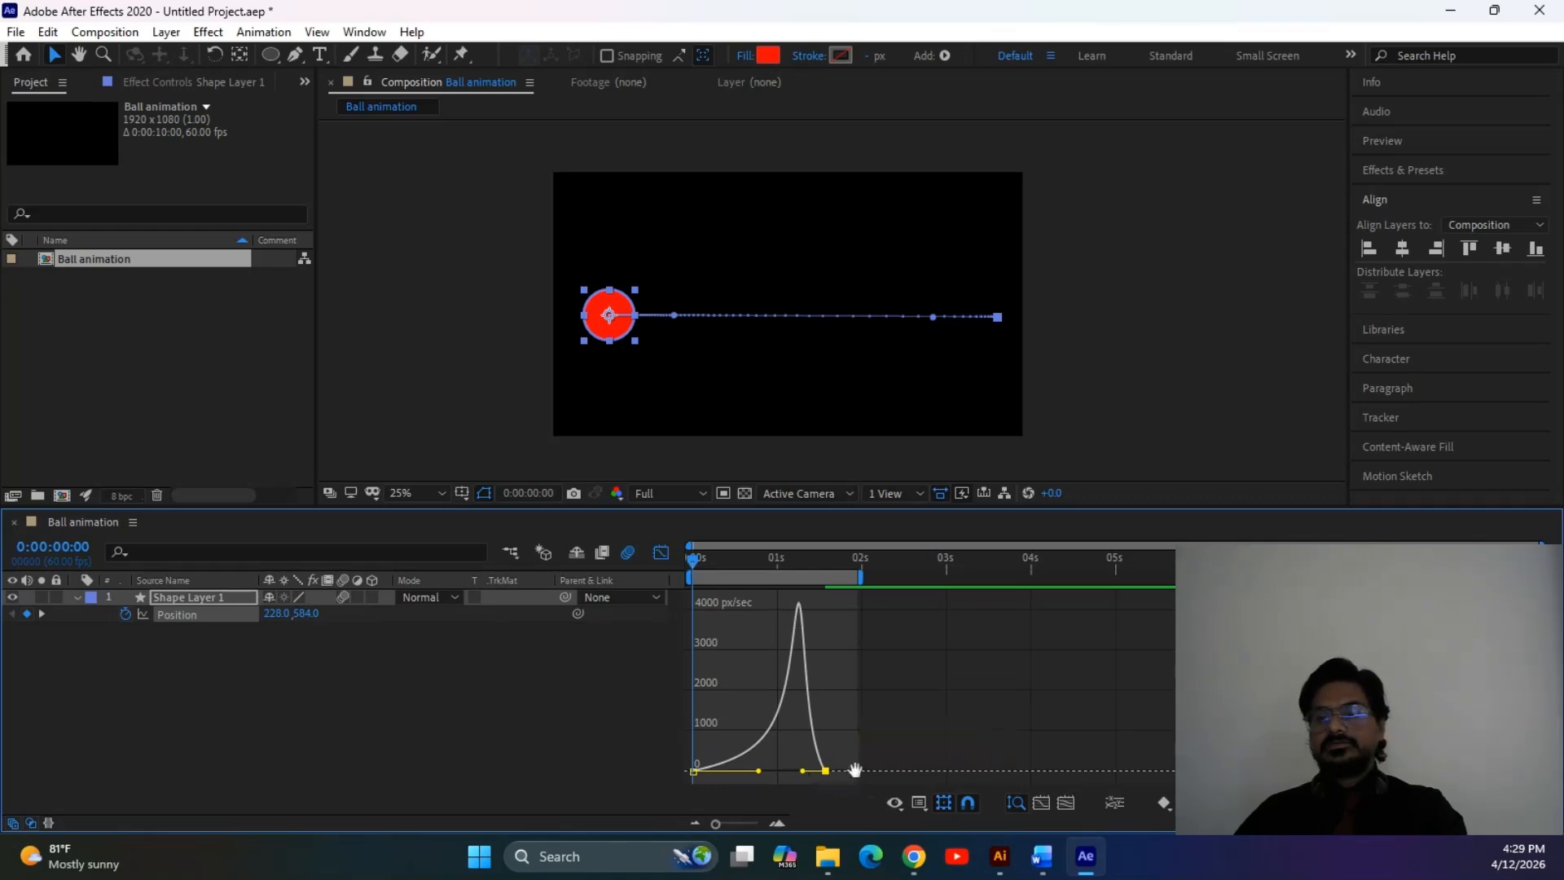
pyautogui.press('space')
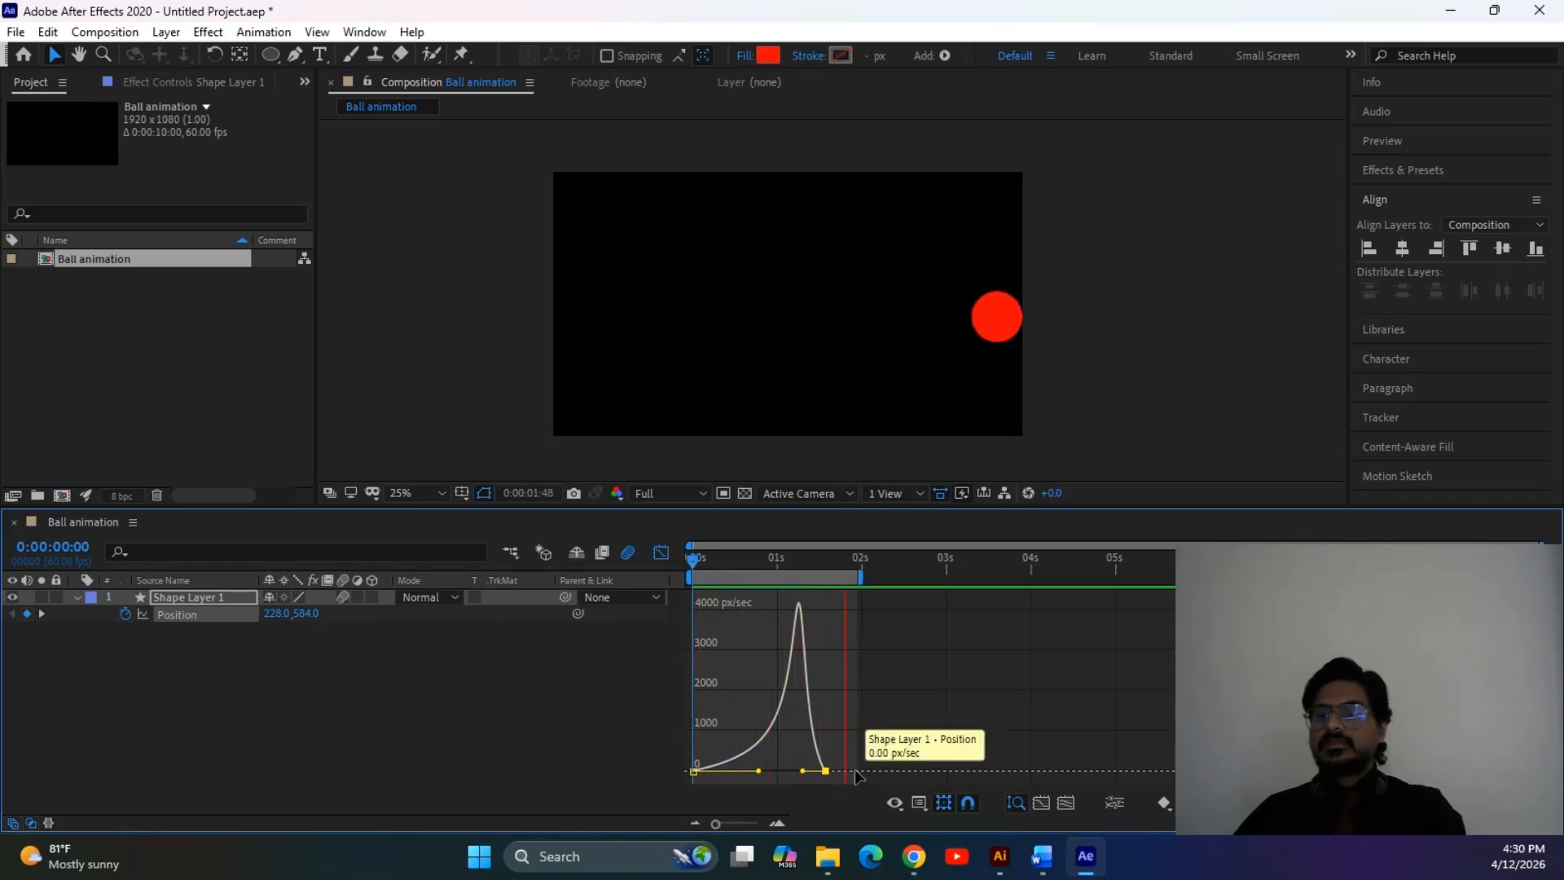
pyautogui.press('space')
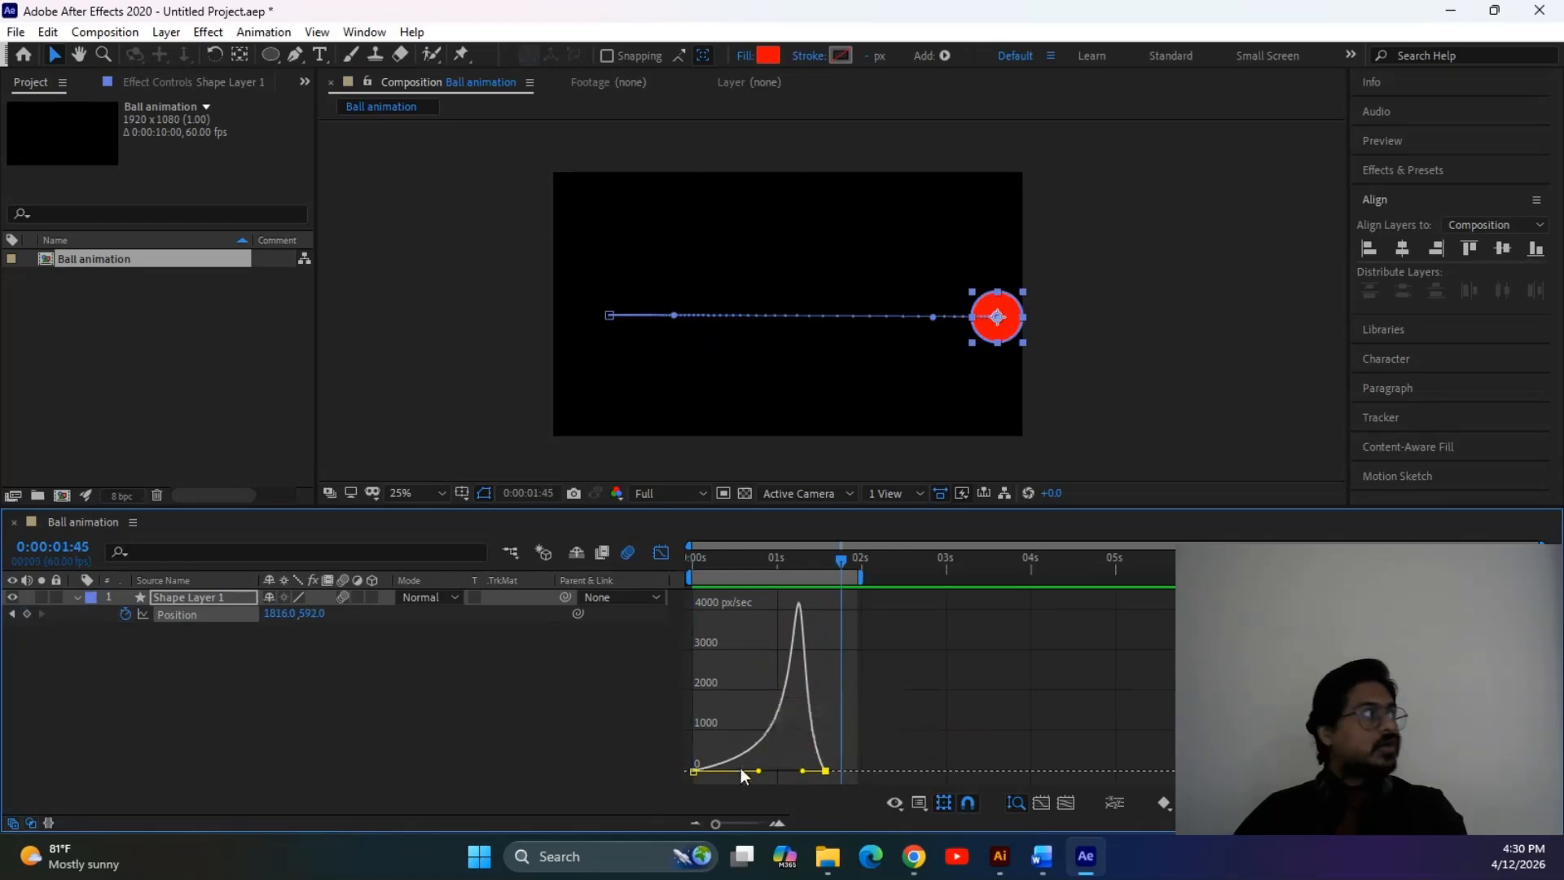
# Try shortening the end keyframe's handle, moving that keyframe to about 2.8 seconds, and extending the work area to about 3 seconds
pyautogui.moveTo(950, 716); pyautogui.dragTo(671, 771)
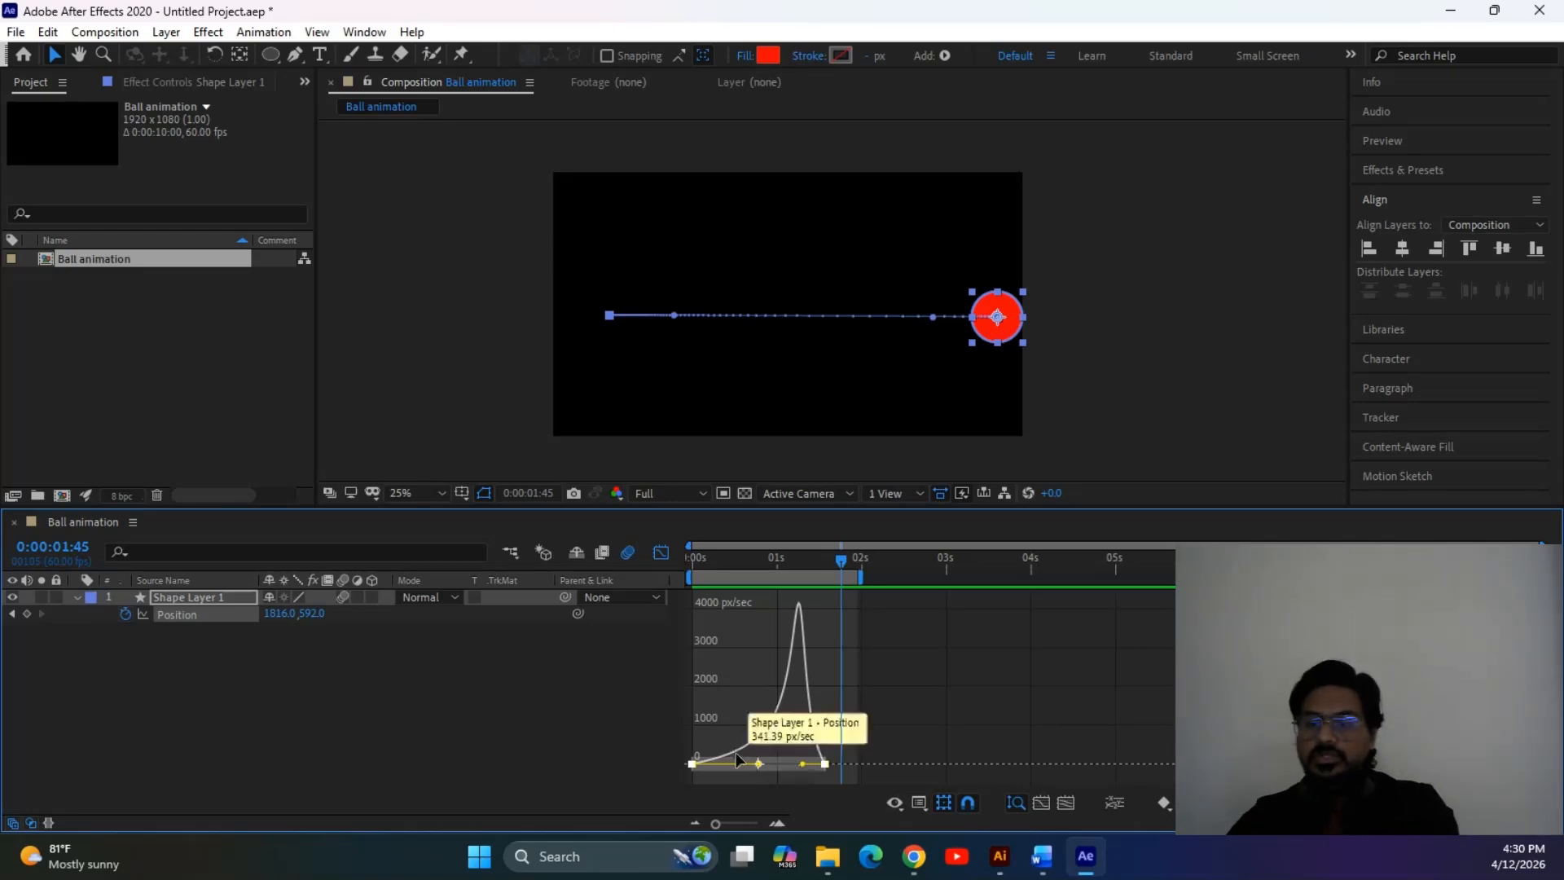
pyautogui.moveTo(803, 769)
pyautogui.mouseDown()
pyautogui.moveTo(785, 765)
pyautogui.moveTo(813, 765)
pyautogui.mouseUp()
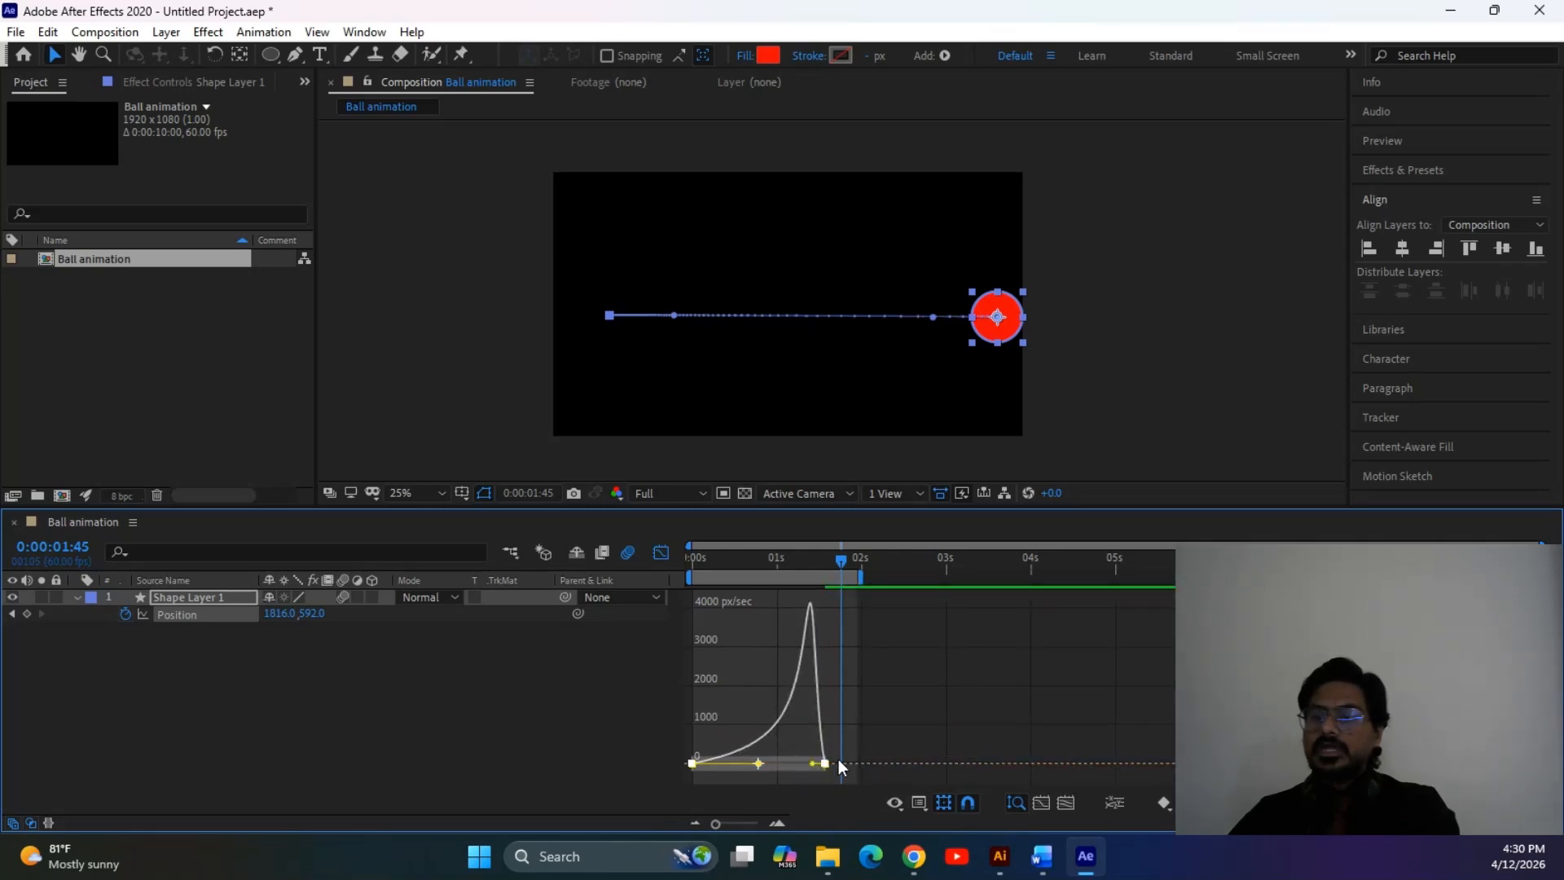
pyautogui.moveTo(827, 764); pyautogui.dragTo(932, 757)
pyautogui.moveTo(862, 580); pyautogui.dragTo(952, 580)
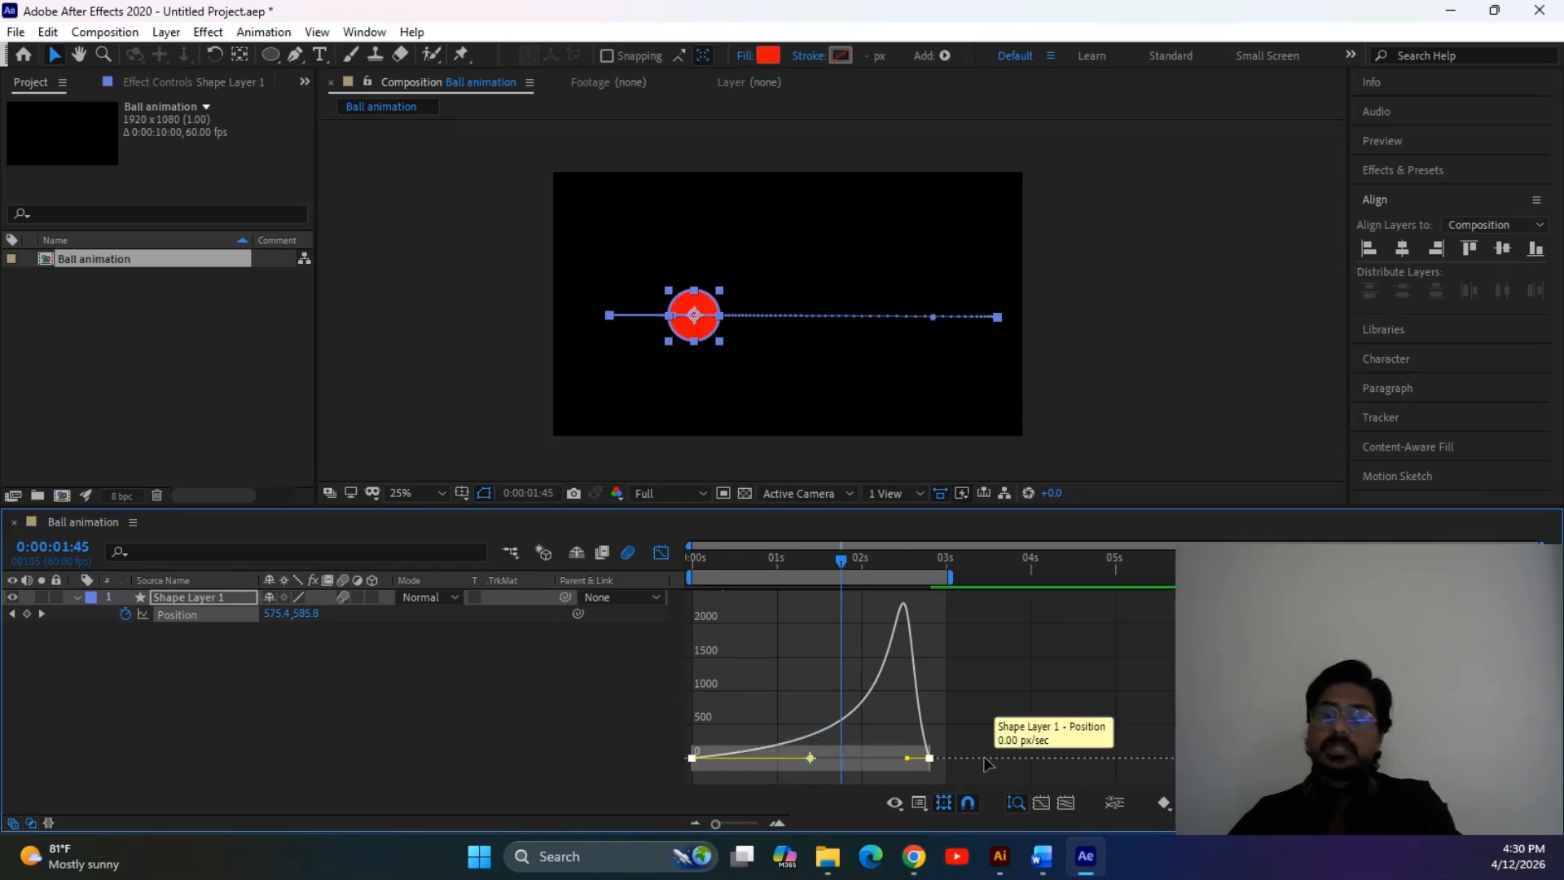
# Preview the longer slow-start ball motion from the beginning, and undo the recent keyframe timing and work area changes
pyautogui.press('Home')
pyautogui.press('space')
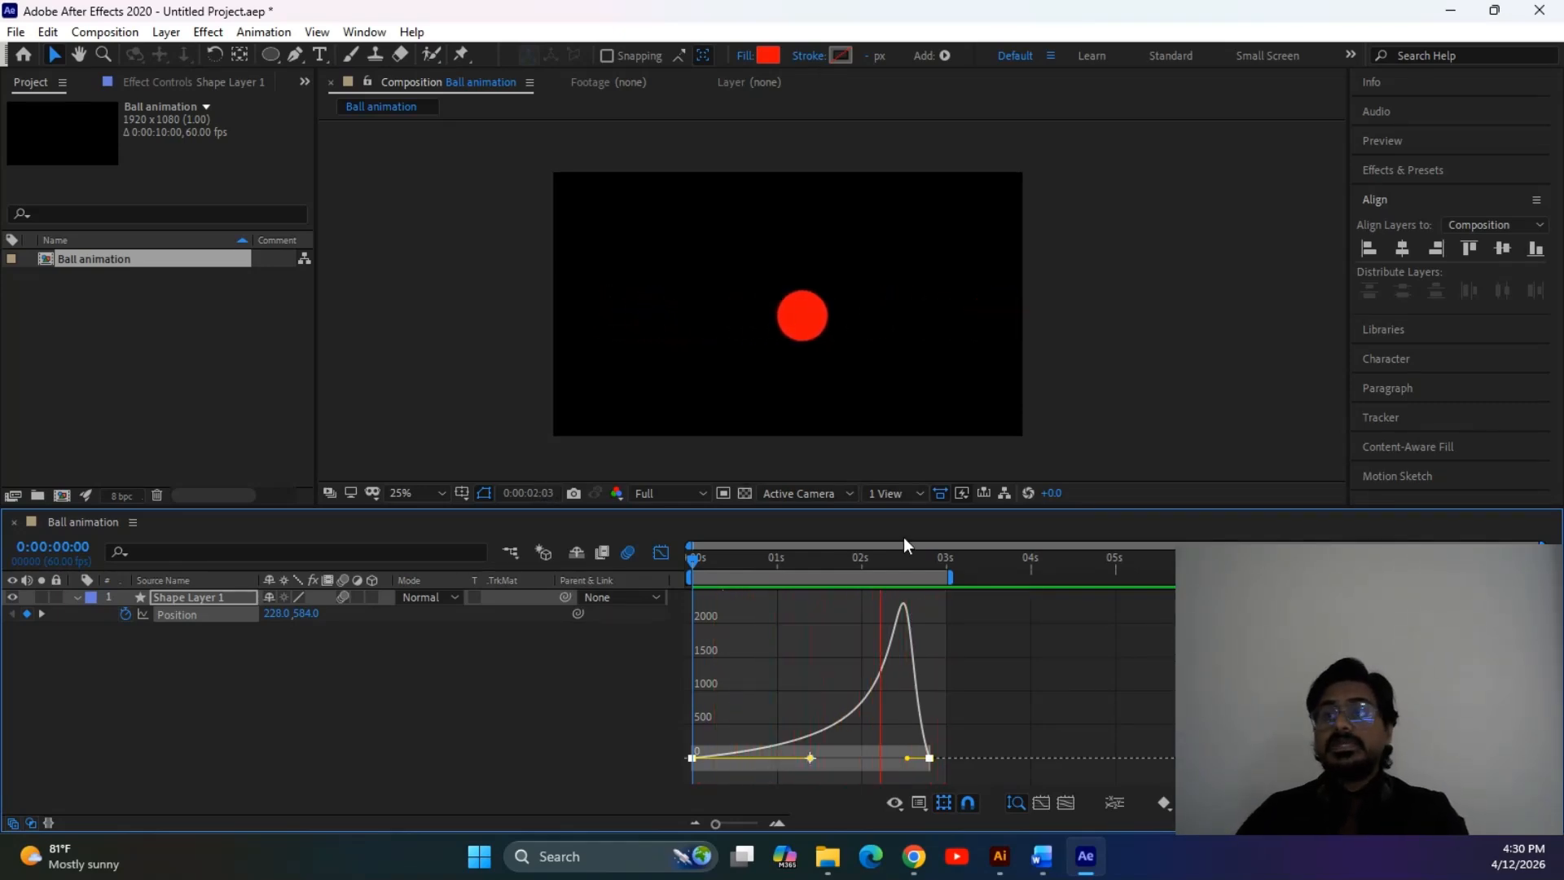
pyautogui.press('space')
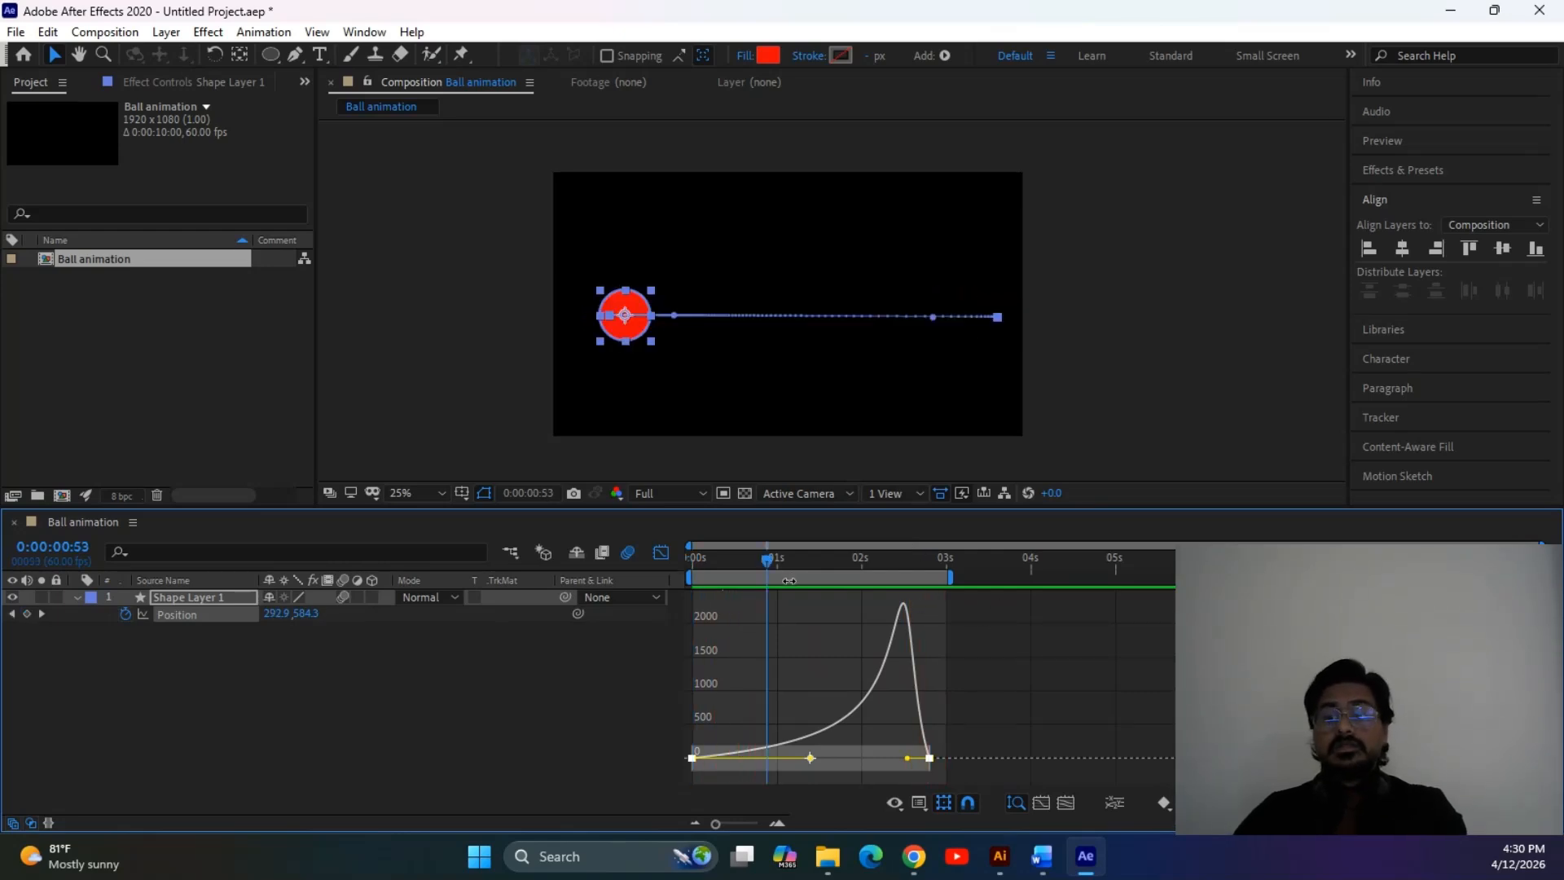
pyautogui.press('Home')
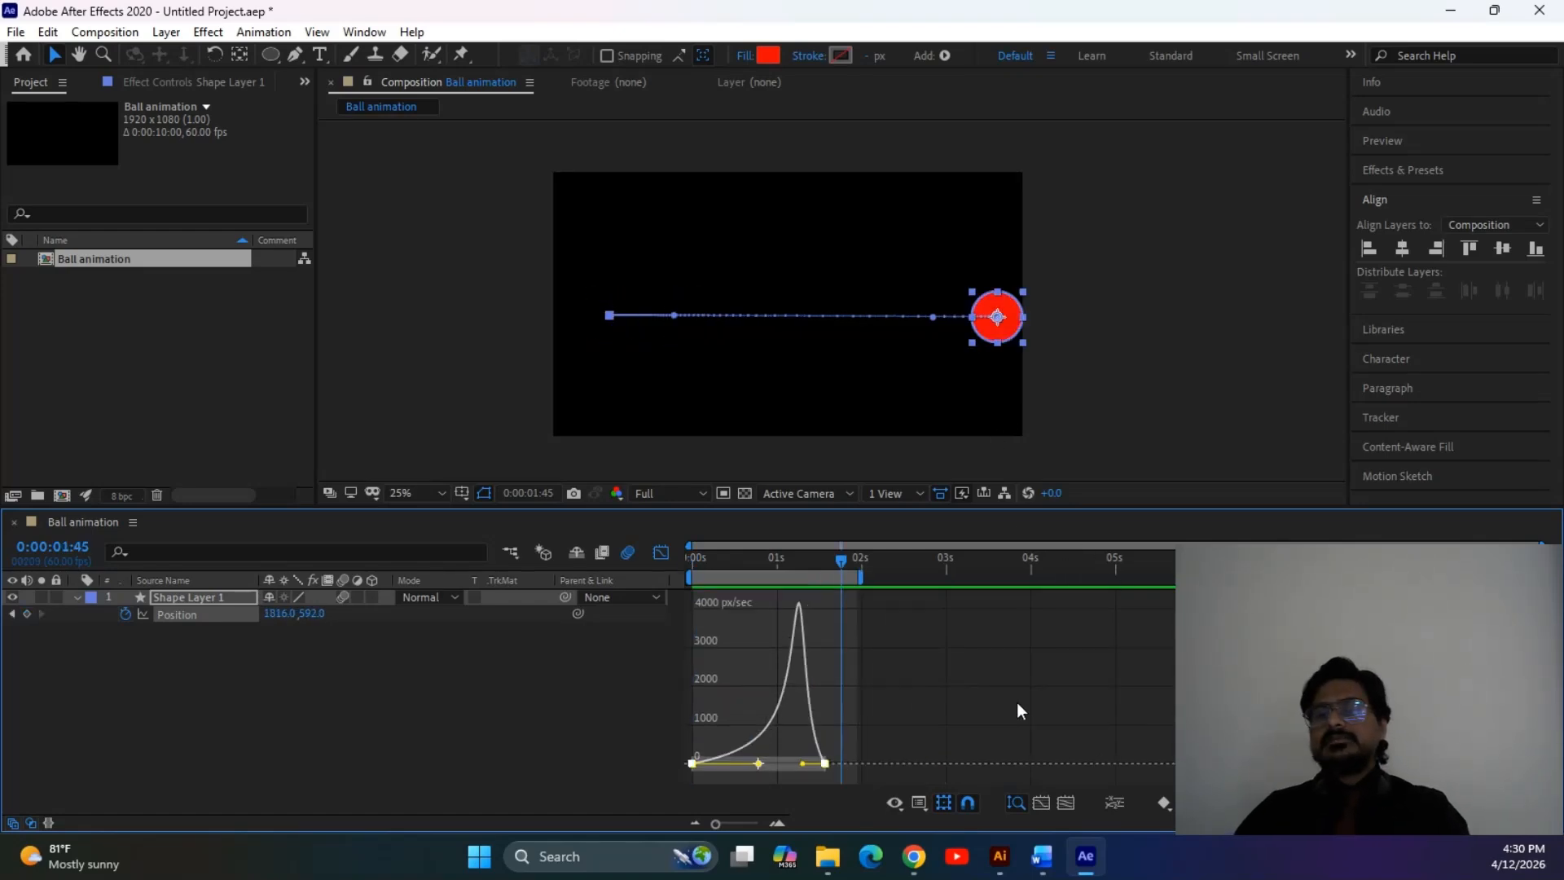
pyautogui.hotkey('ctrl', 'z')
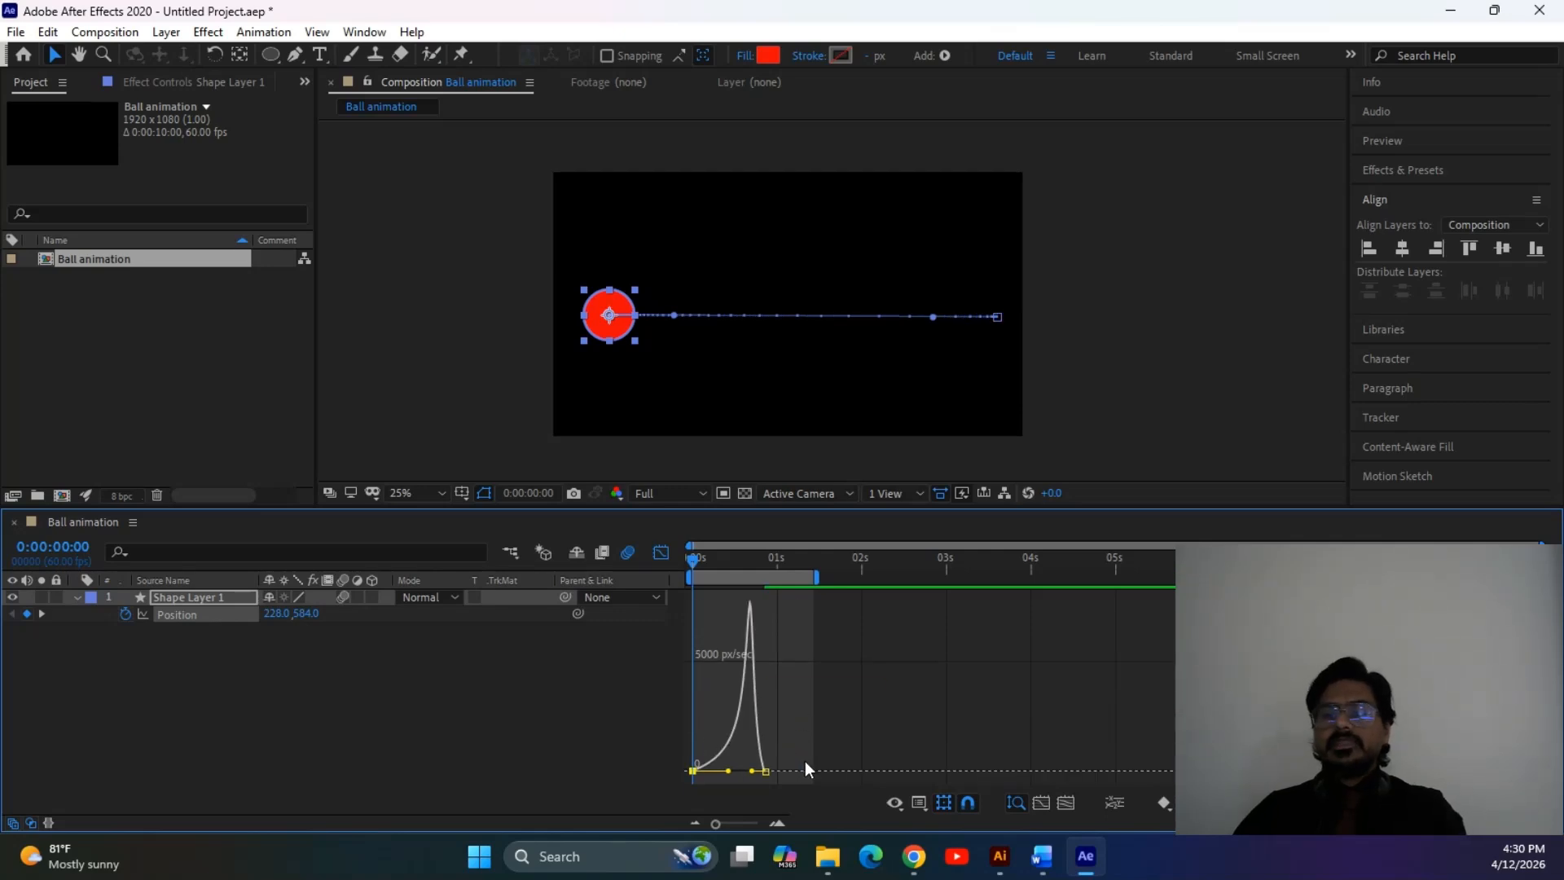
# Try raising the end keyframe's speed in the speed graph, and undo that change
pyautogui.moveTo(826, 734); pyautogui.dragTo(731, 789)
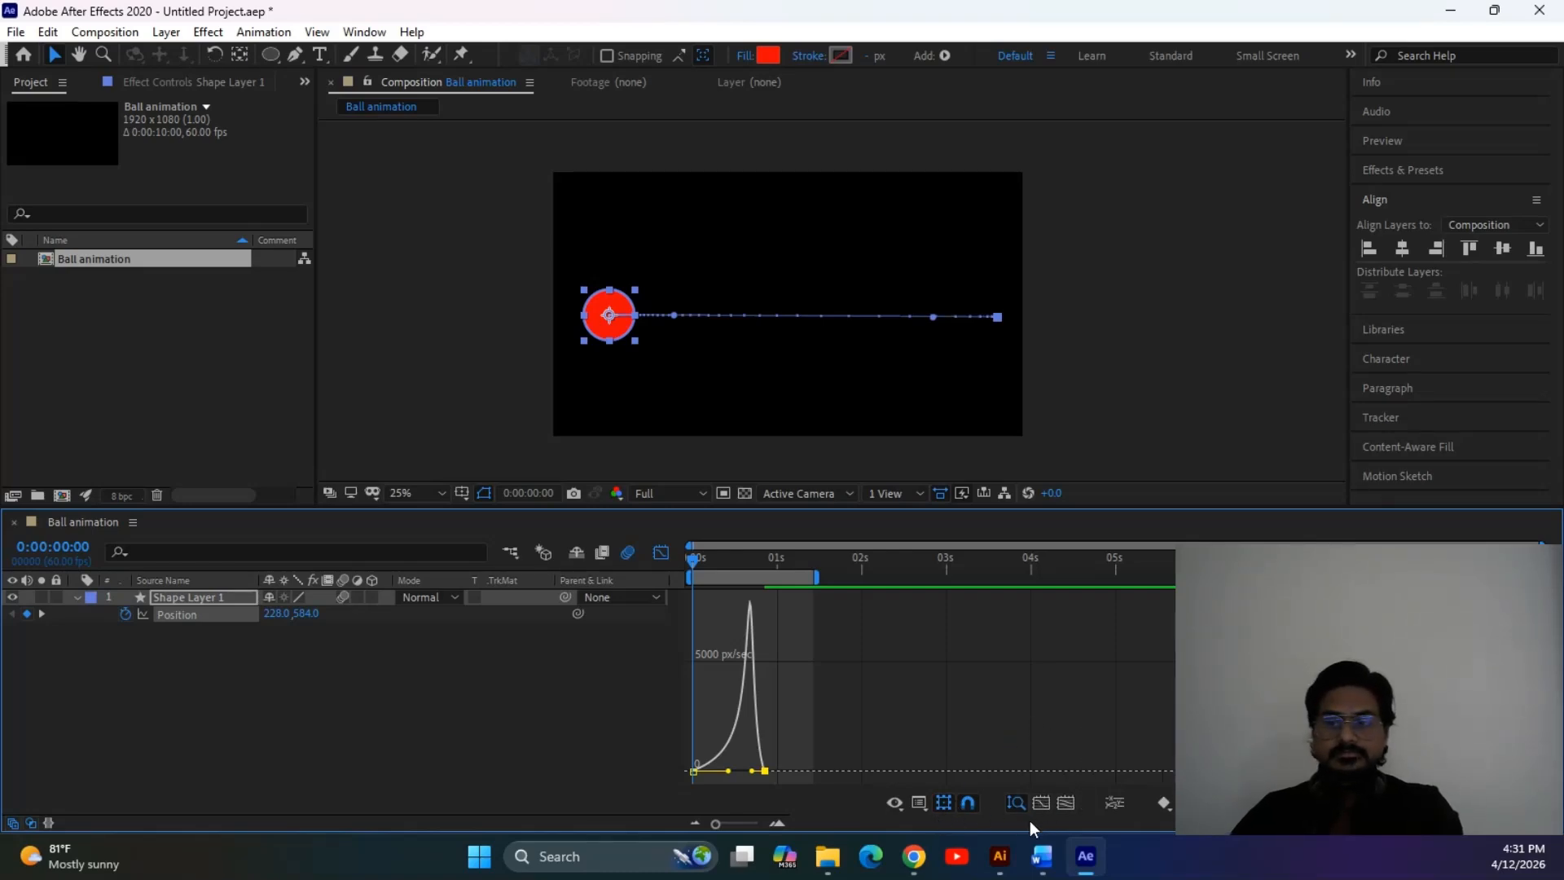
pyautogui.moveTo(756, 712)
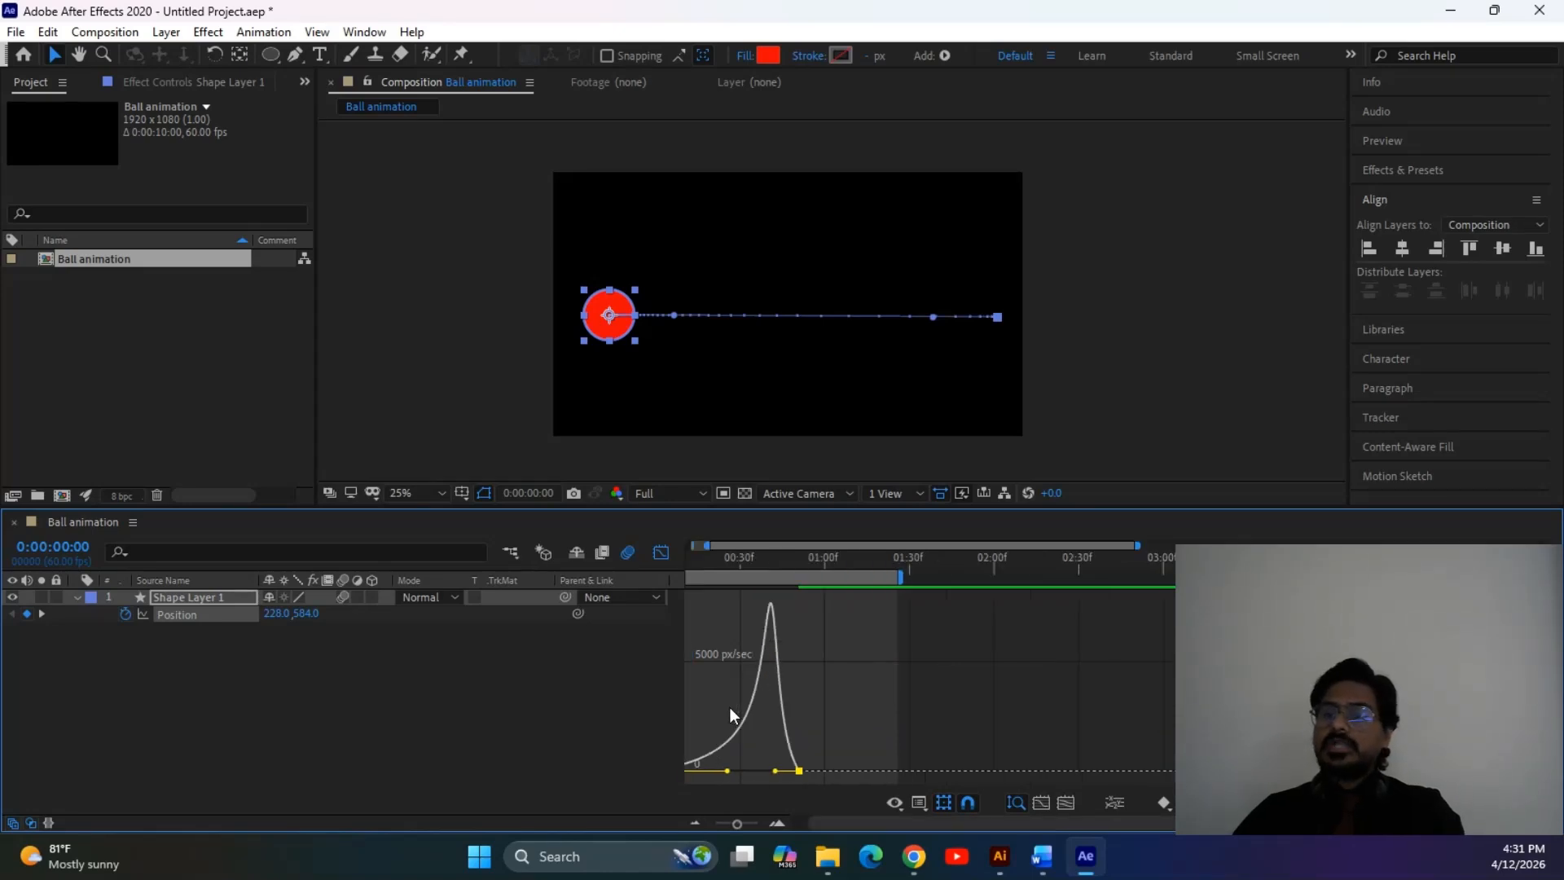
pyautogui.scroll(5, 730, 707)
pyautogui.scroll(4, 878, 711)
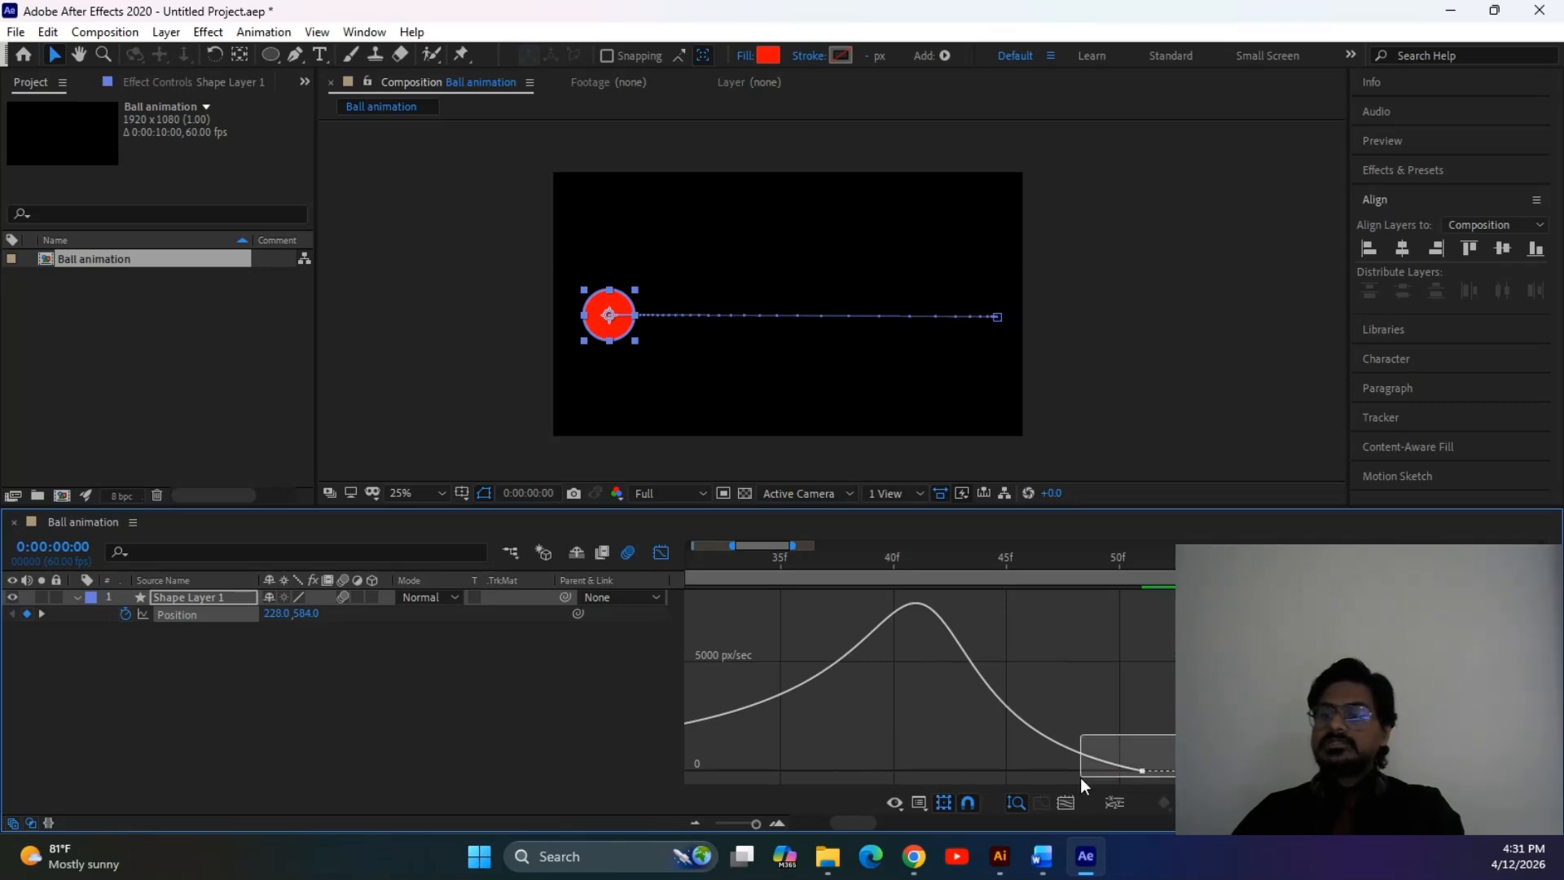
pyautogui.moveTo(1142, 770); pyautogui.dragTo(1152, 650)
pyautogui.hotkey('ctrl', 'z')
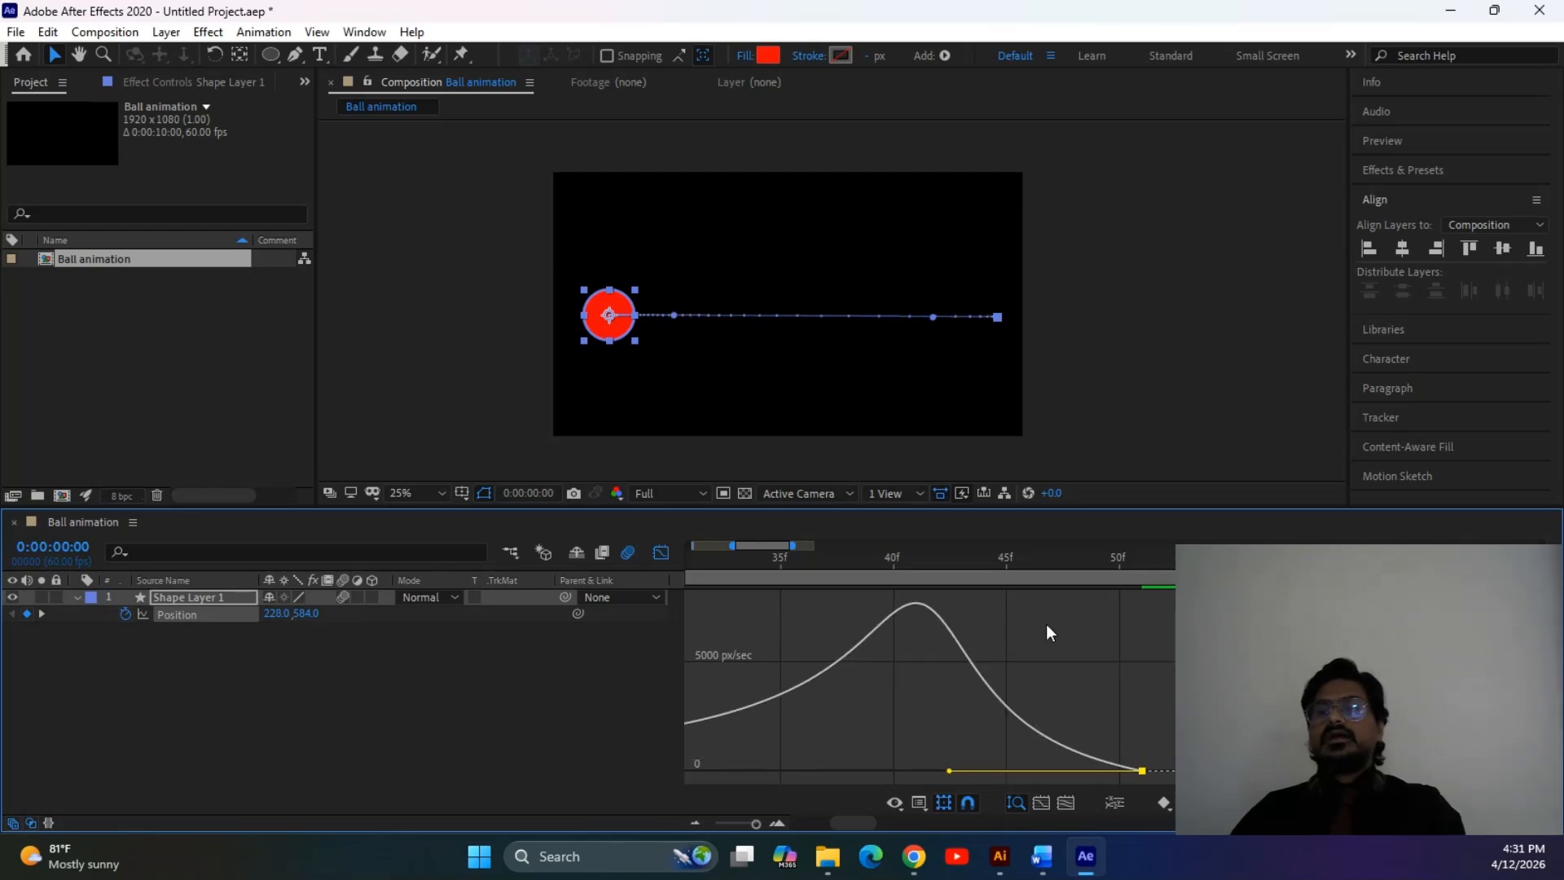
# Convert both Position keyframes to linear in the layer bar view and preview the ball's motion
pyautogui.moveTo(794, 545); pyautogui.dragTo(941, 545)
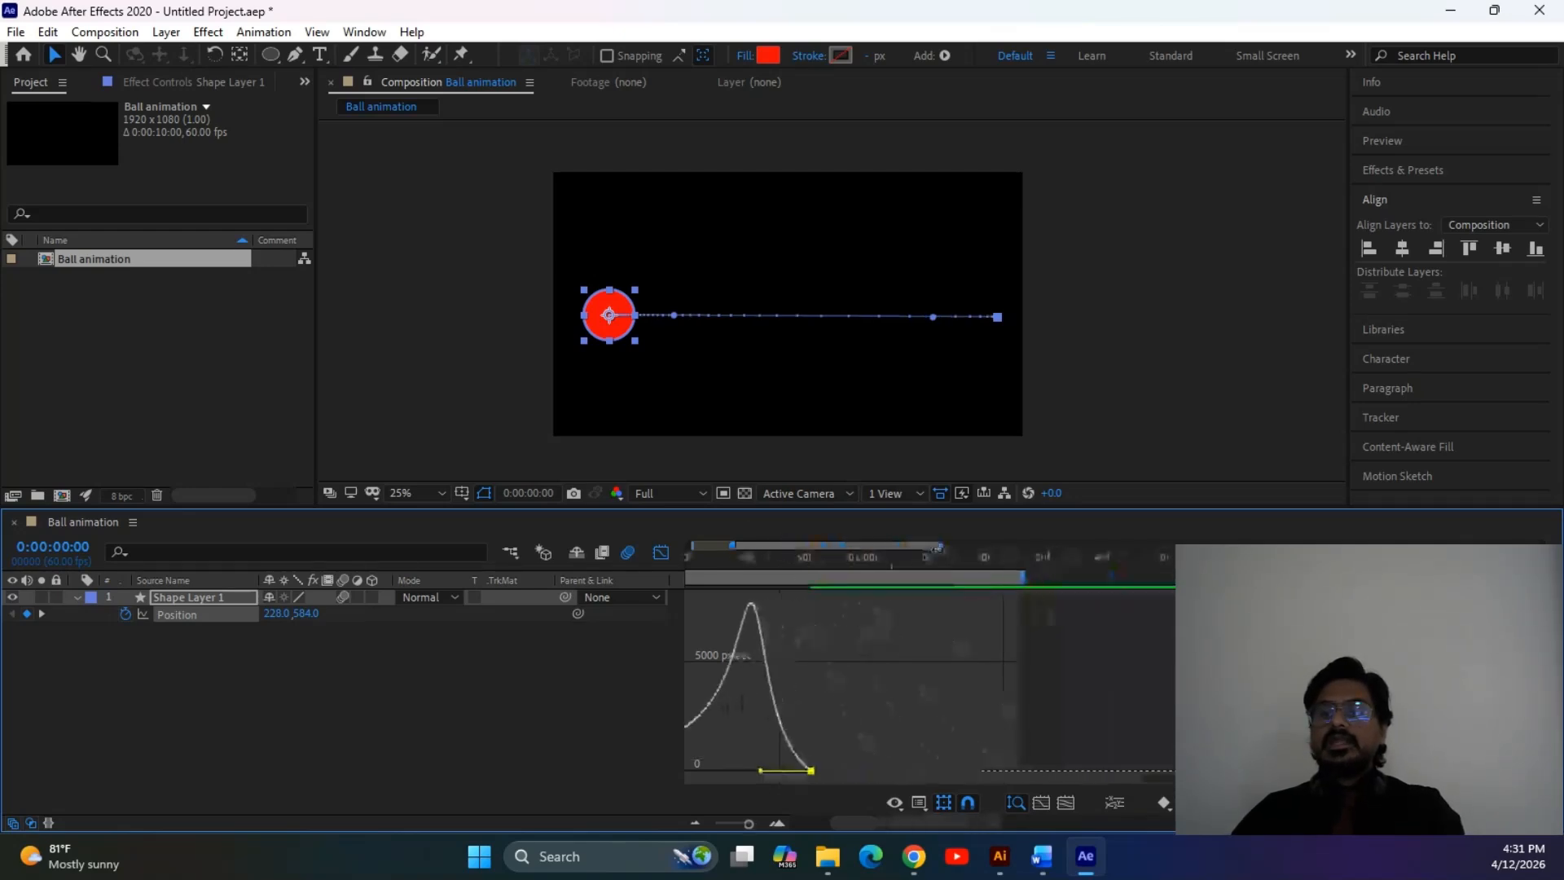
pyautogui.click(924, 561)
pyautogui.press('Home')
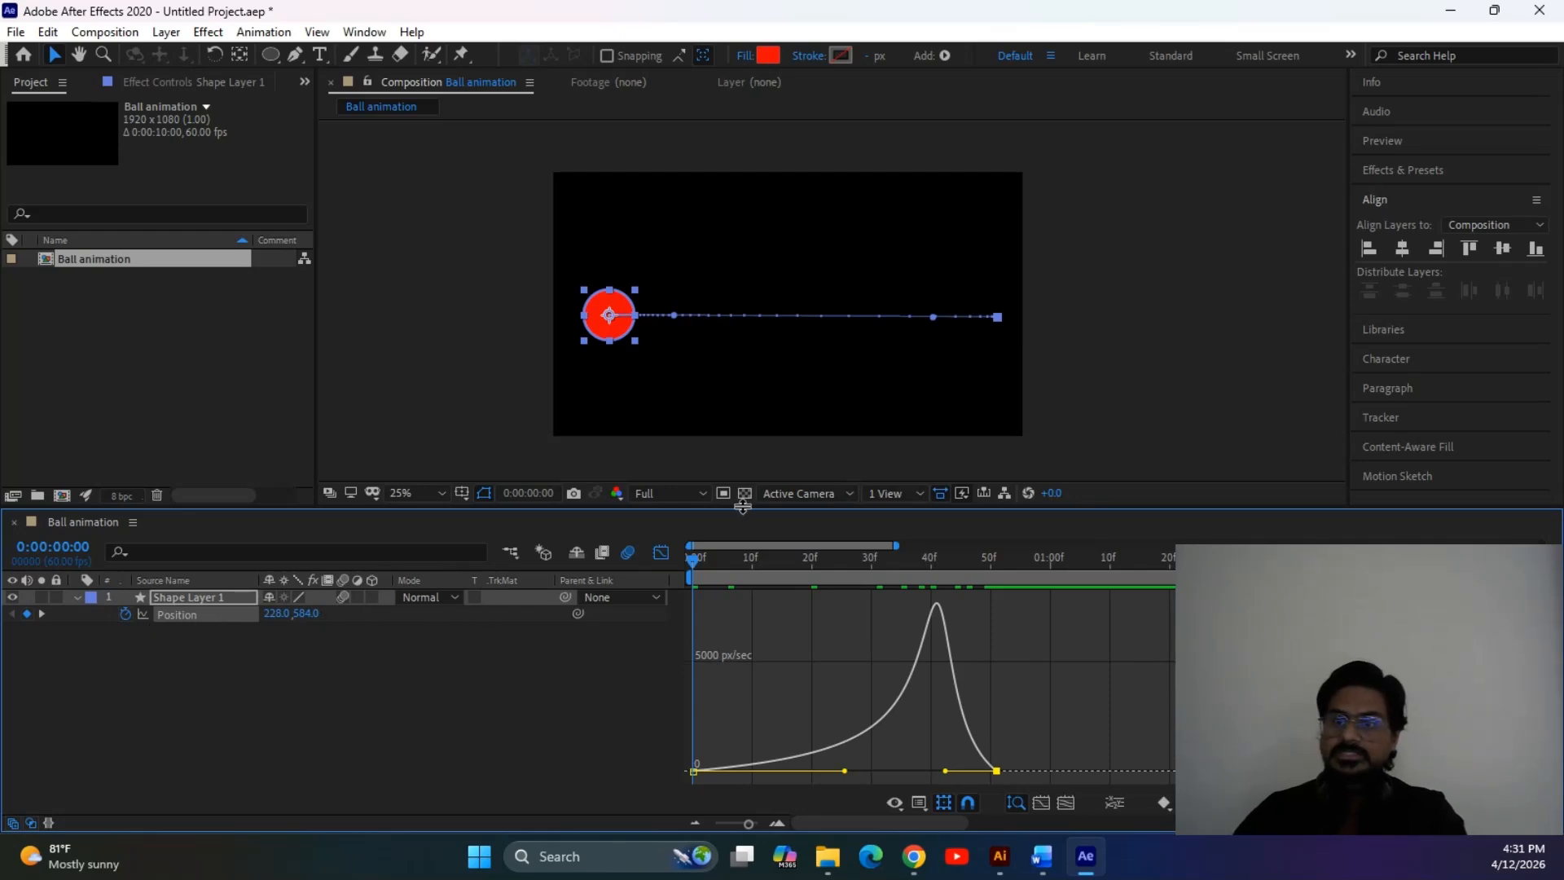
pyautogui.click(663, 553)
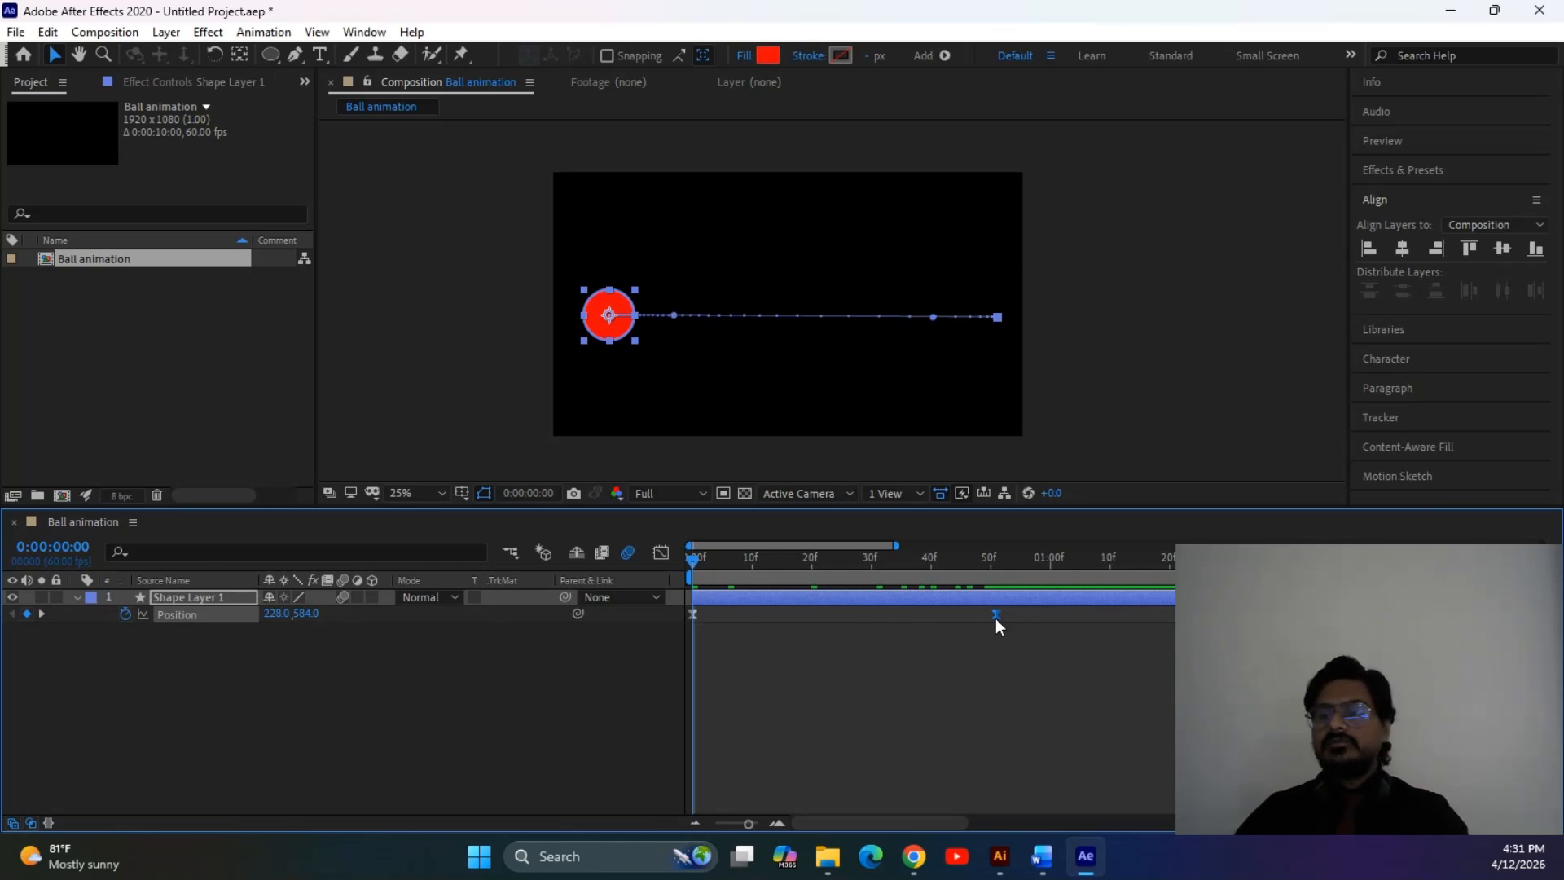
pyautogui.click(691, 616)
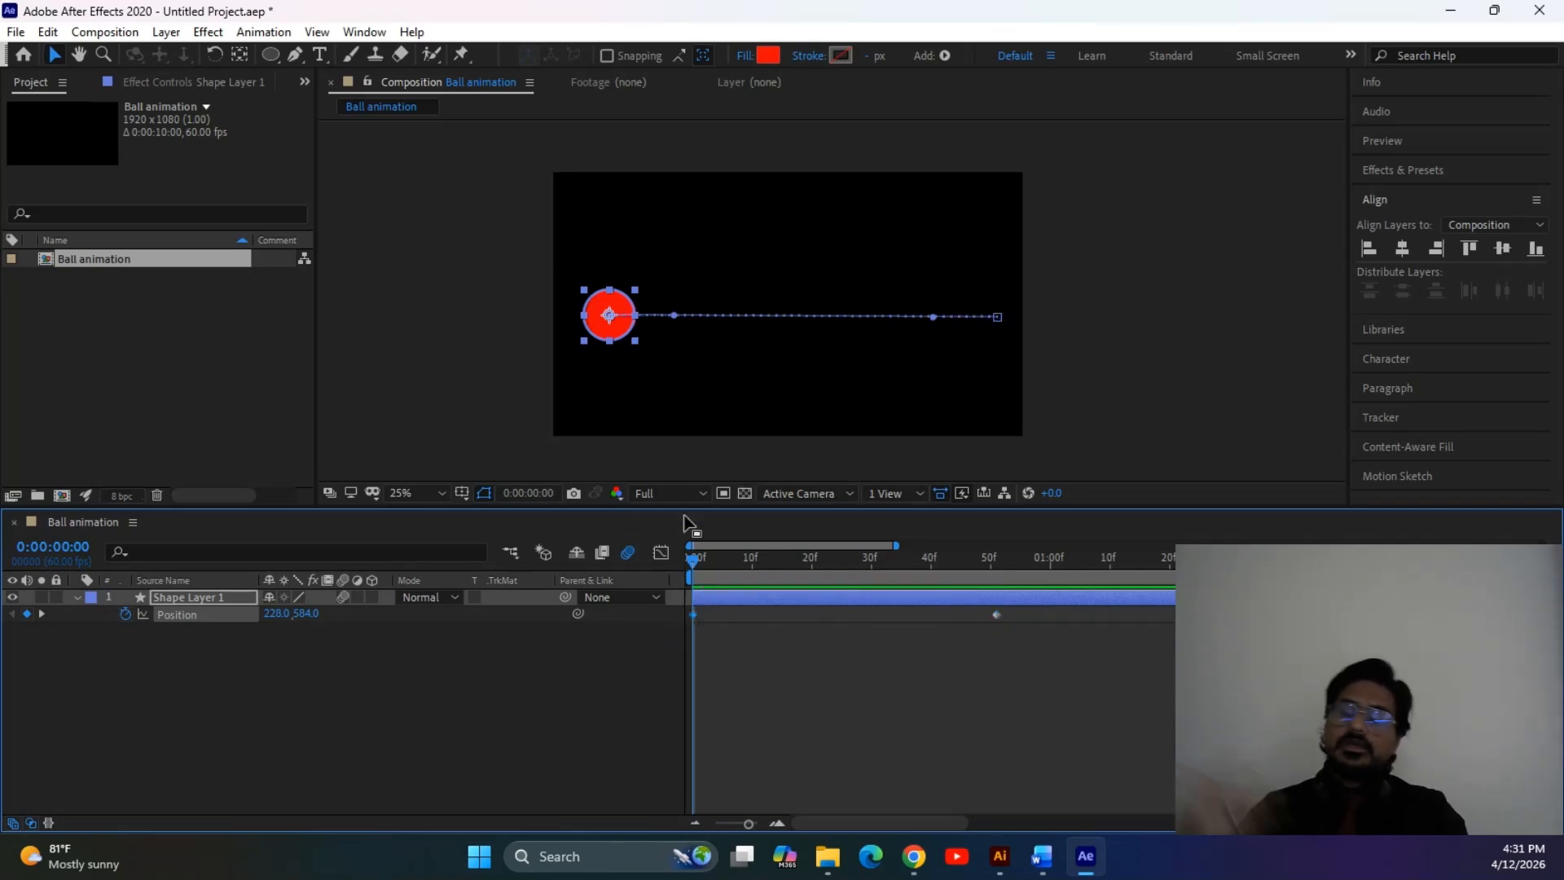
pyautogui.press('space')
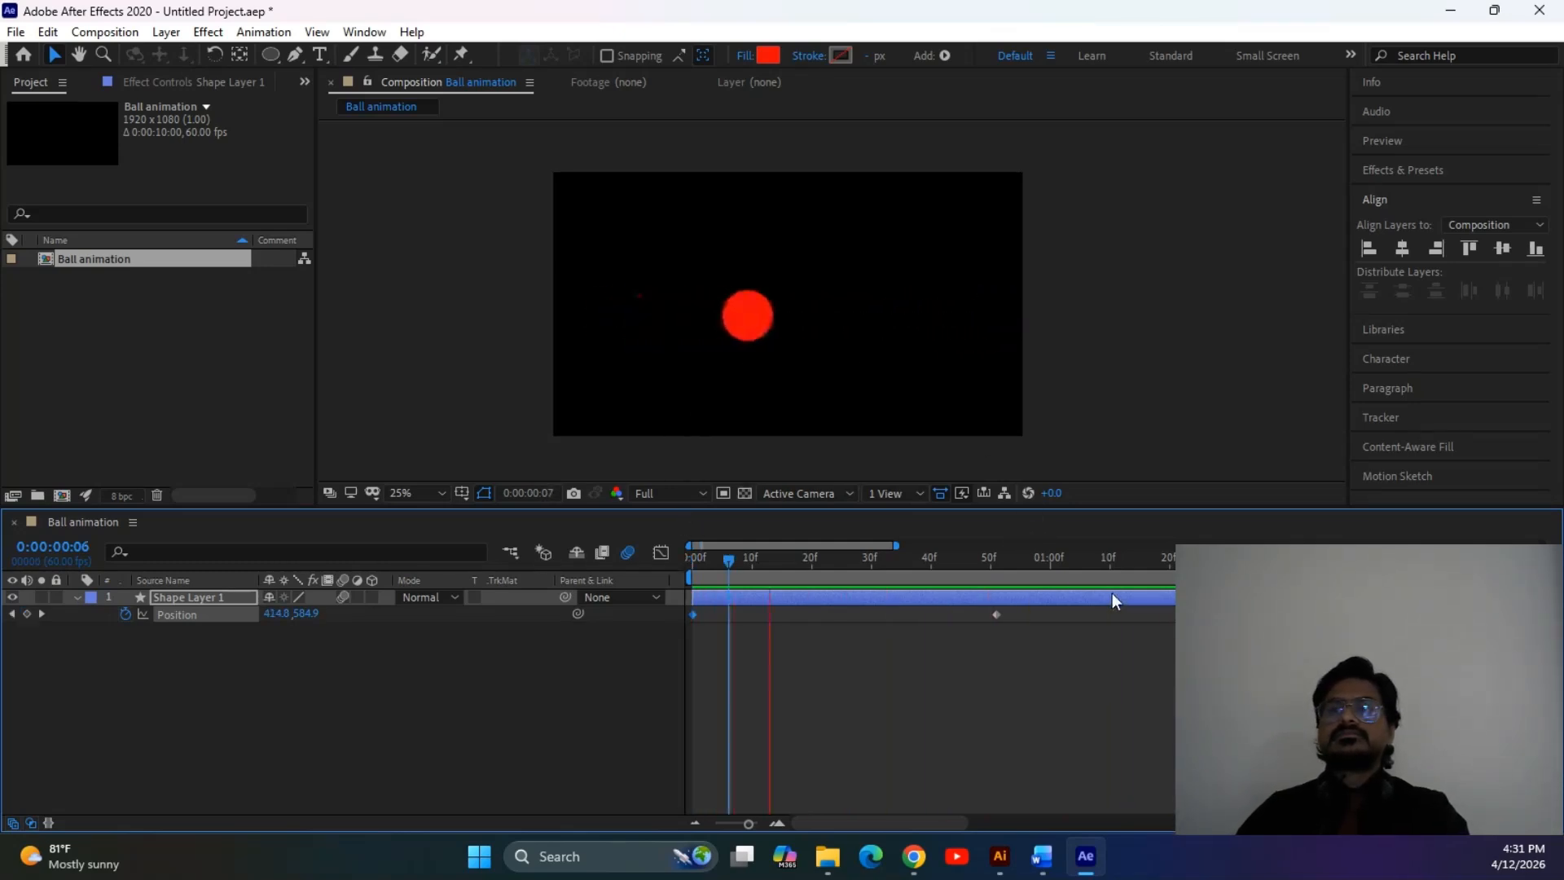
# Examine the linear keyframes' speed graph while scrubbing and replaying the ball's motion
pyautogui.click(661, 553)
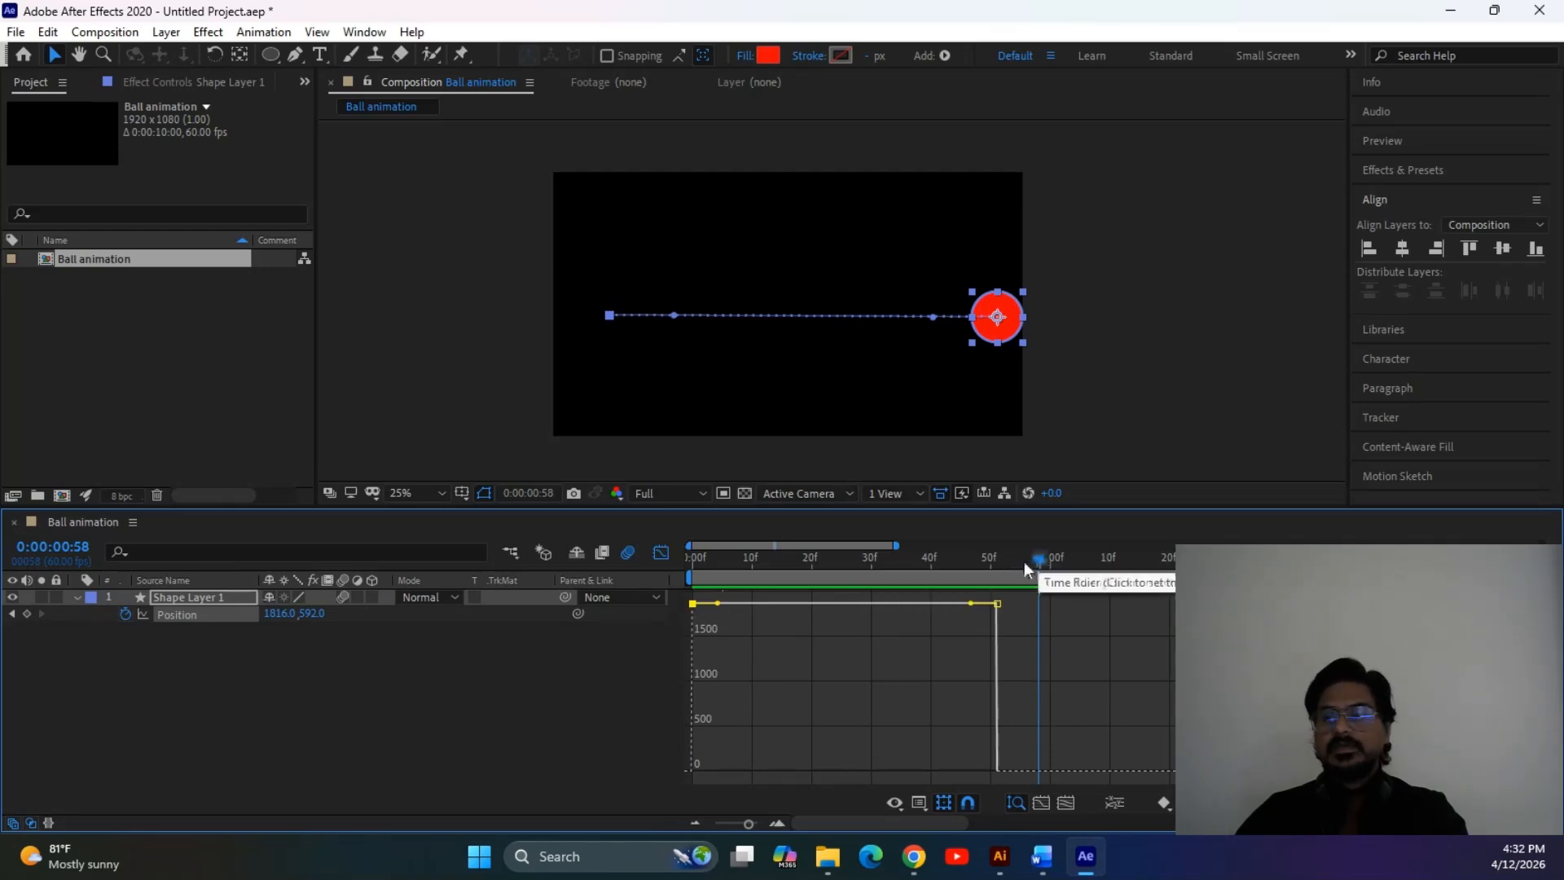
pyautogui.moveTo(1017, 559); pyautogui.dragTo(857, 565)
pyautogui.press('space')
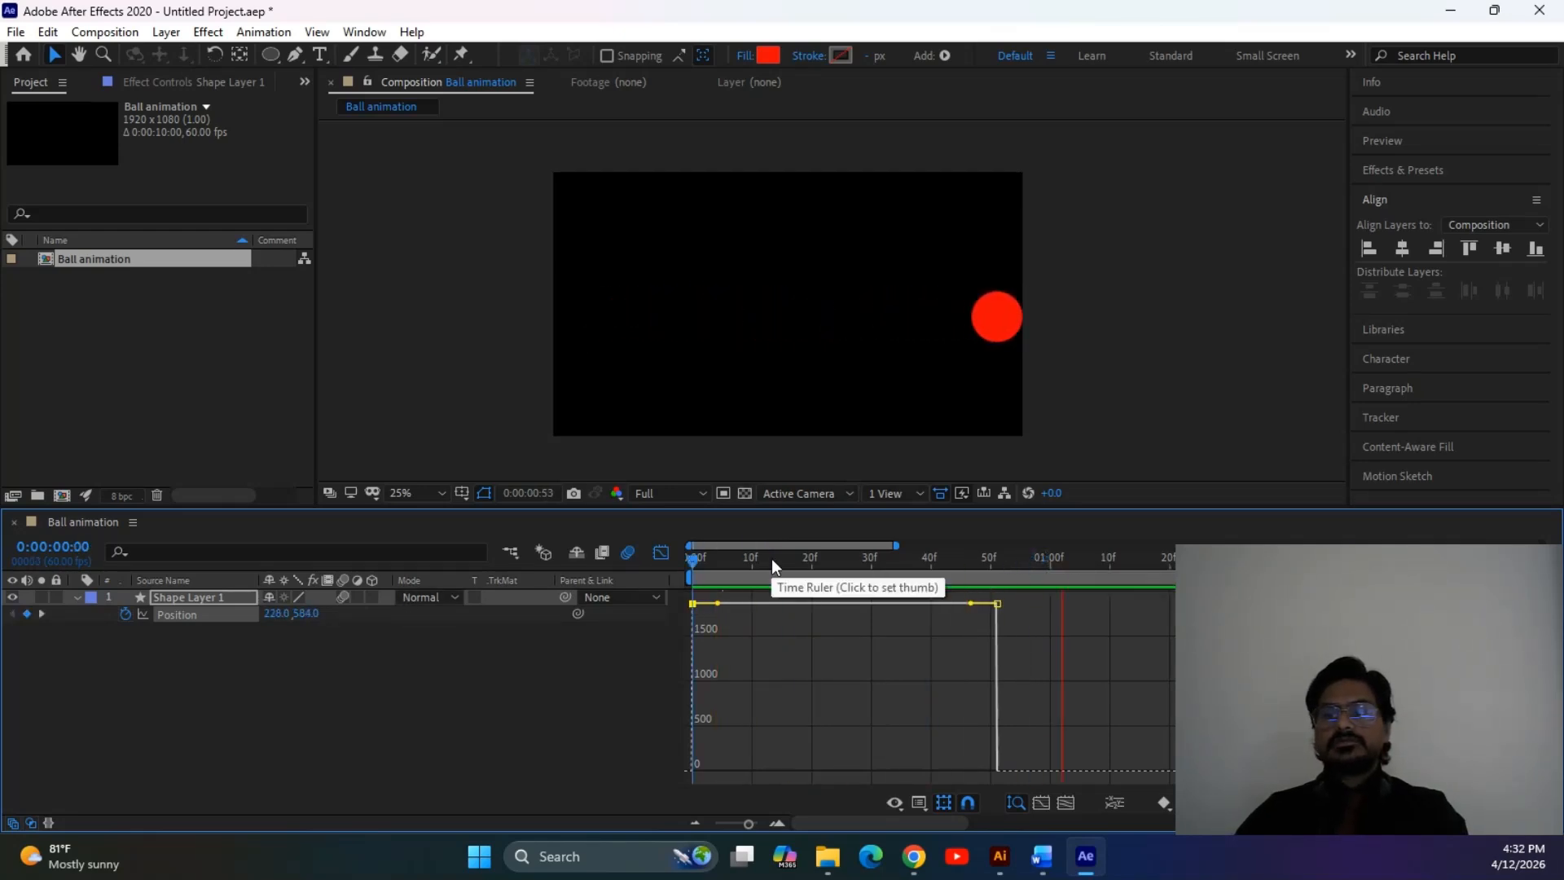
# Move the end Position keyframe to about frame 28 and apply Easy Ease to both keyframes
pyautogui.click(661, 552)
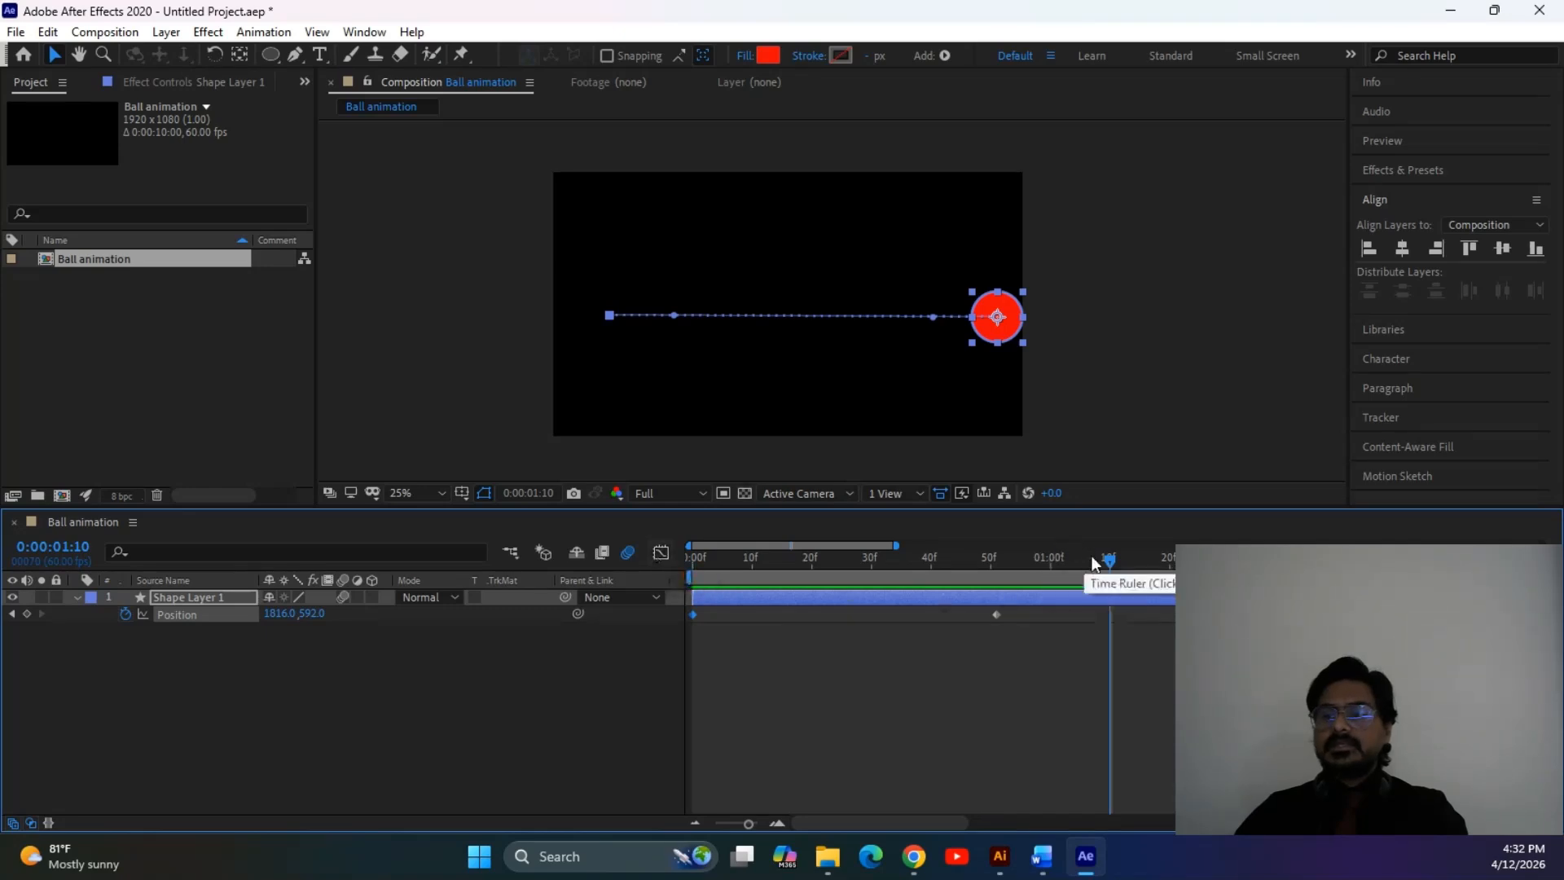
pyautogui.press('Home')
pyautogui.moveTo(1101, 706); pyautogui.dragTo(897, 601)
pyautogui.moveTo(999, 616); pyautogui.dragTo(864, 619)
pyautogui.moveTo(1024, 762); pyautogui.dragTo(585, 614)
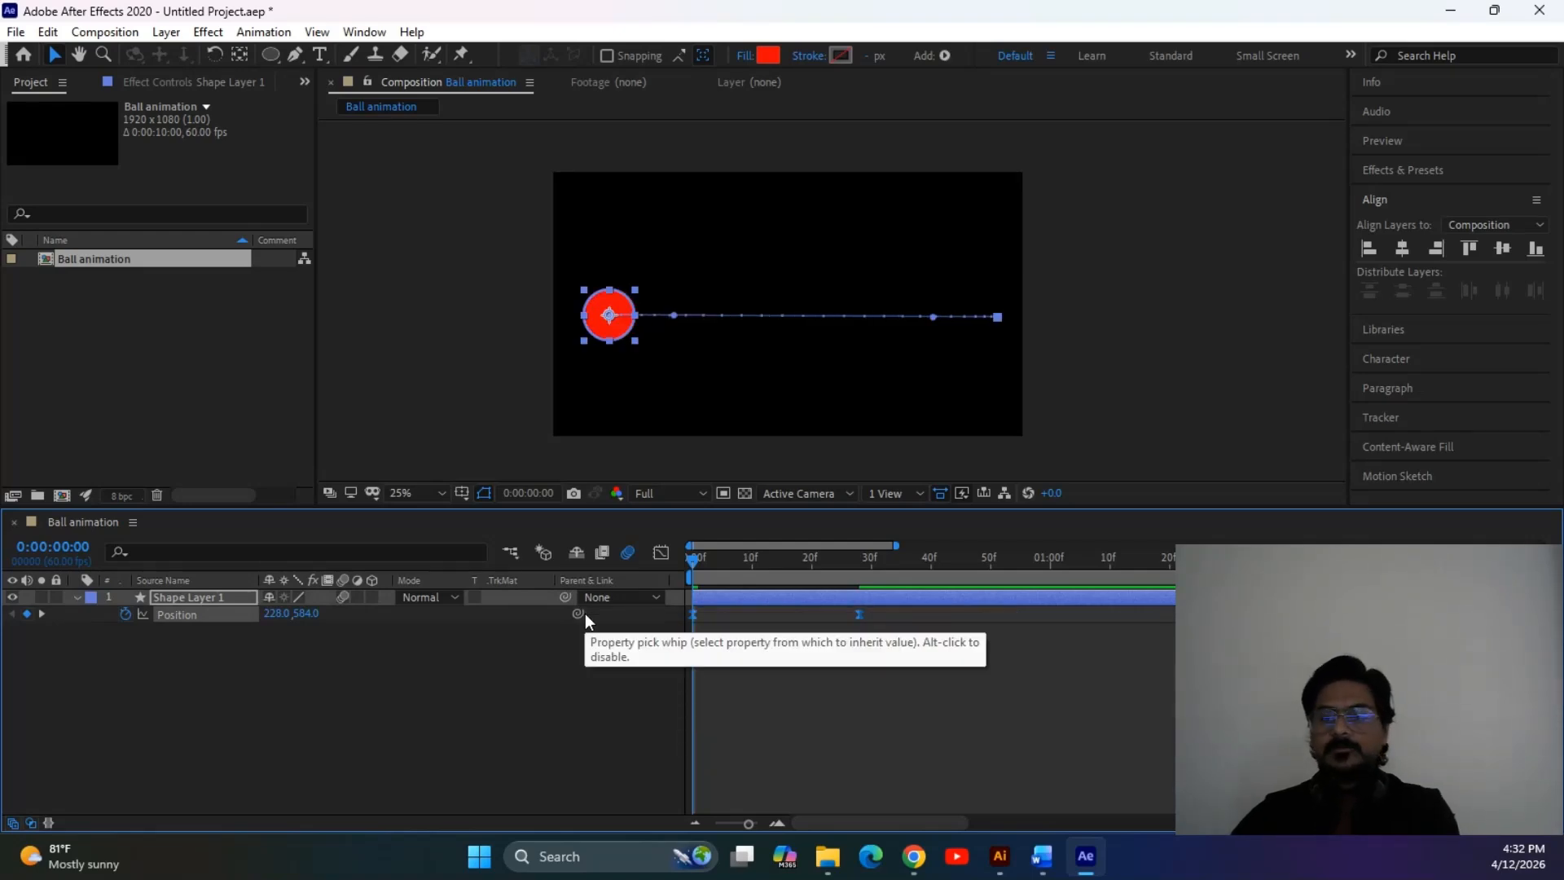
# In the speed graph, raise the end keyframe to nearly 5000 px/sec at frame 30, and preview the motion
pyautogui.click(661, 554)
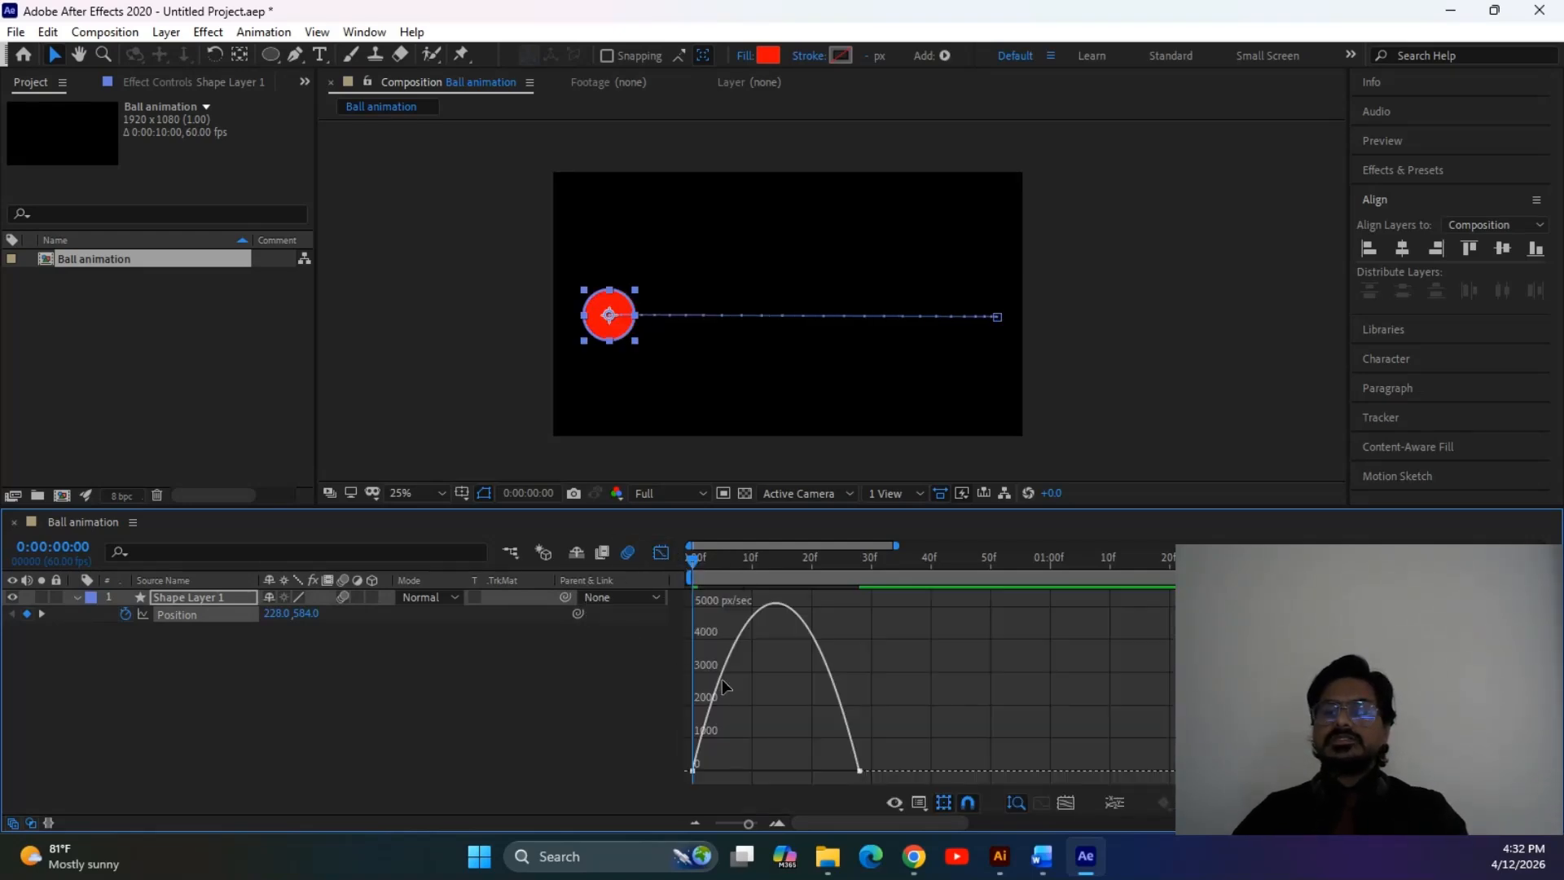
pyautogui.moveTo(844, 768); pyautogui.dragTo(839, 609)
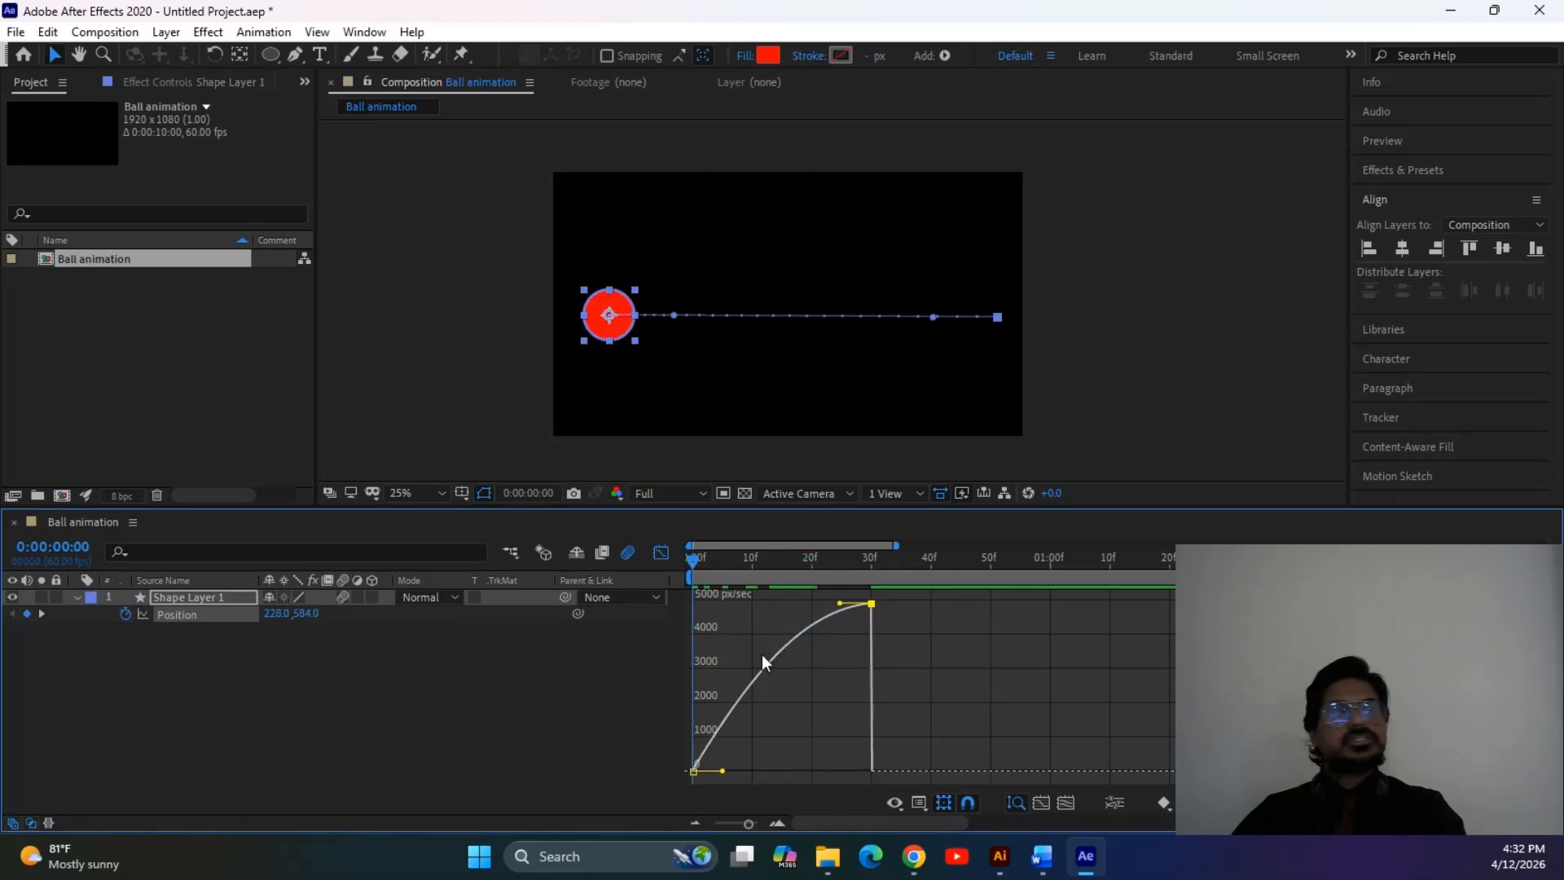
pyautogui.press('space')
pyautogui.press('space')
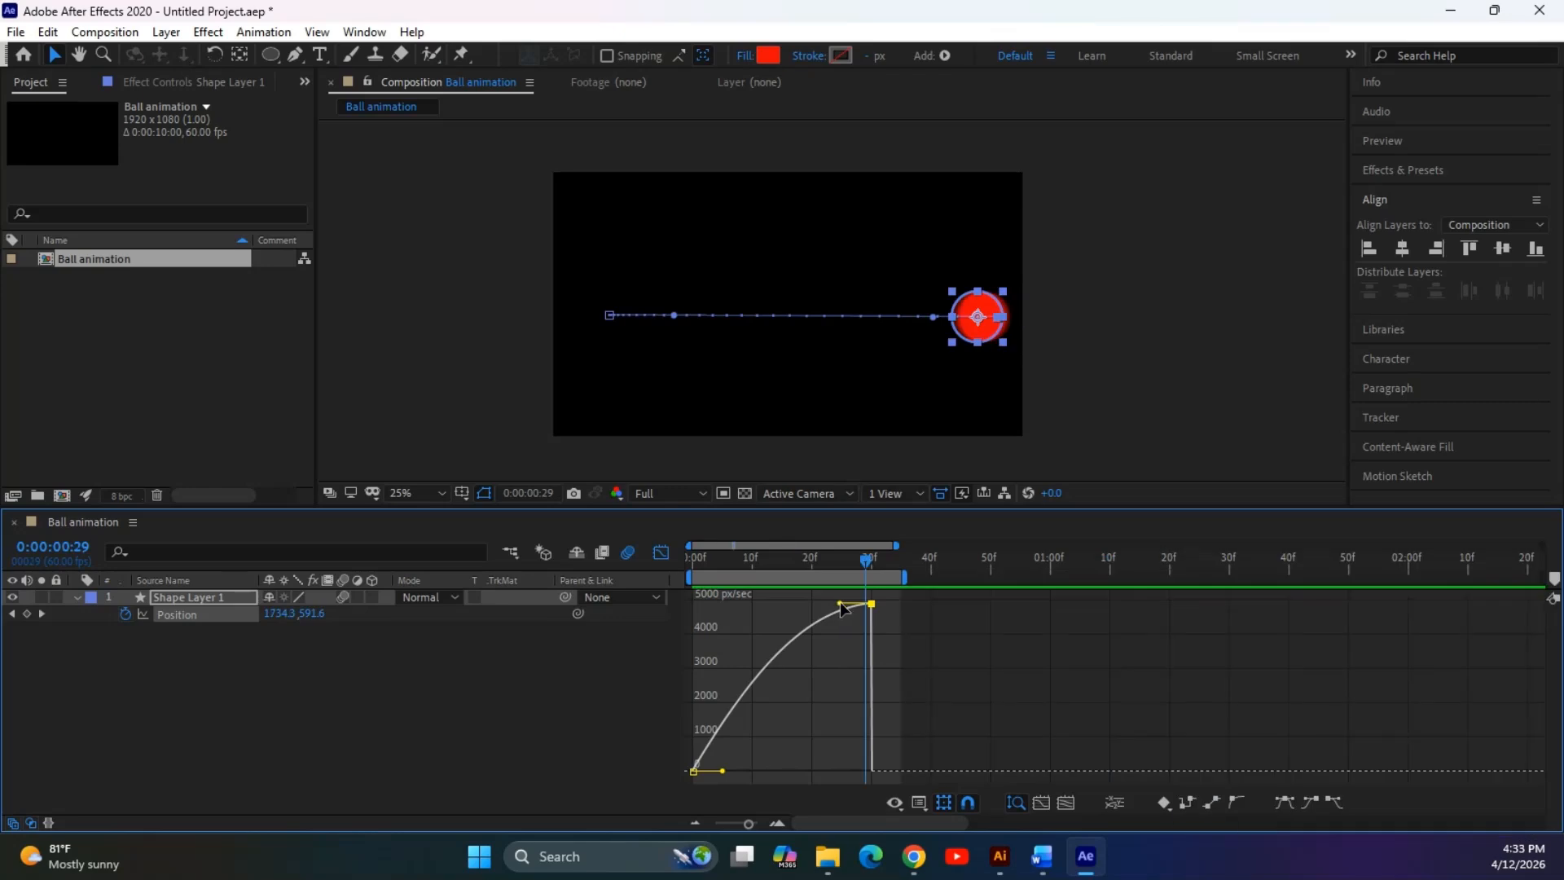
# Lengthen the end keyframe's handle toward the start, slightly extend the start keyframe's handle, and preview the motion
pyautogui.moveTo(841, 607); pyautogui.dragTo(791, 603)
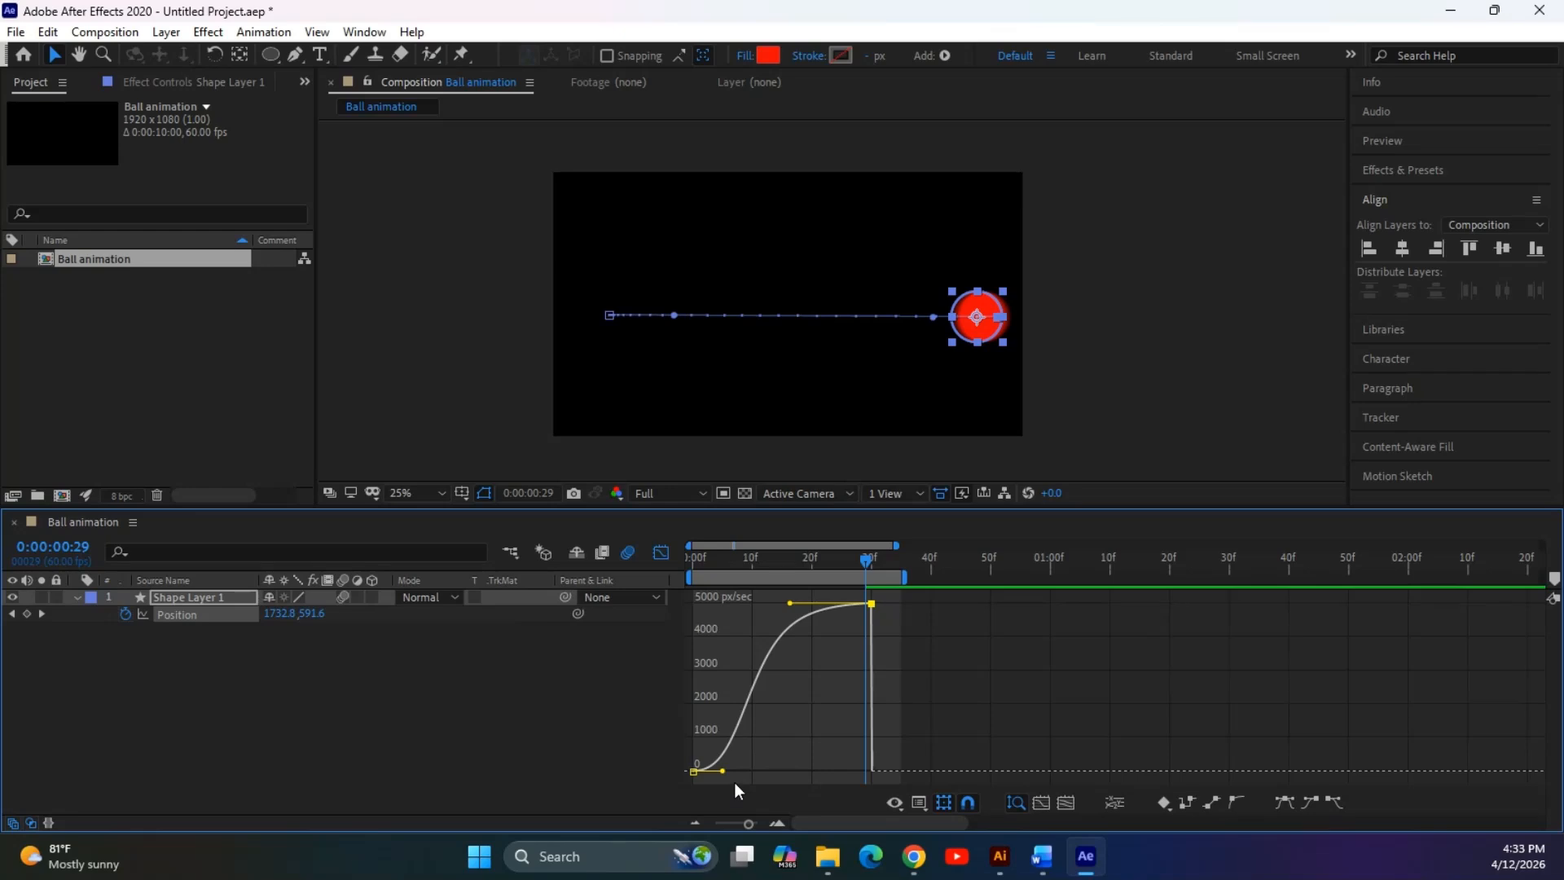
pyautogui.moveTo(726, 771)
pyautogui.mouseDown()
pyautogui.moveTo(761, 770)
pyautogui.moveTo(731, 774)
pyautogui.mouseUp()
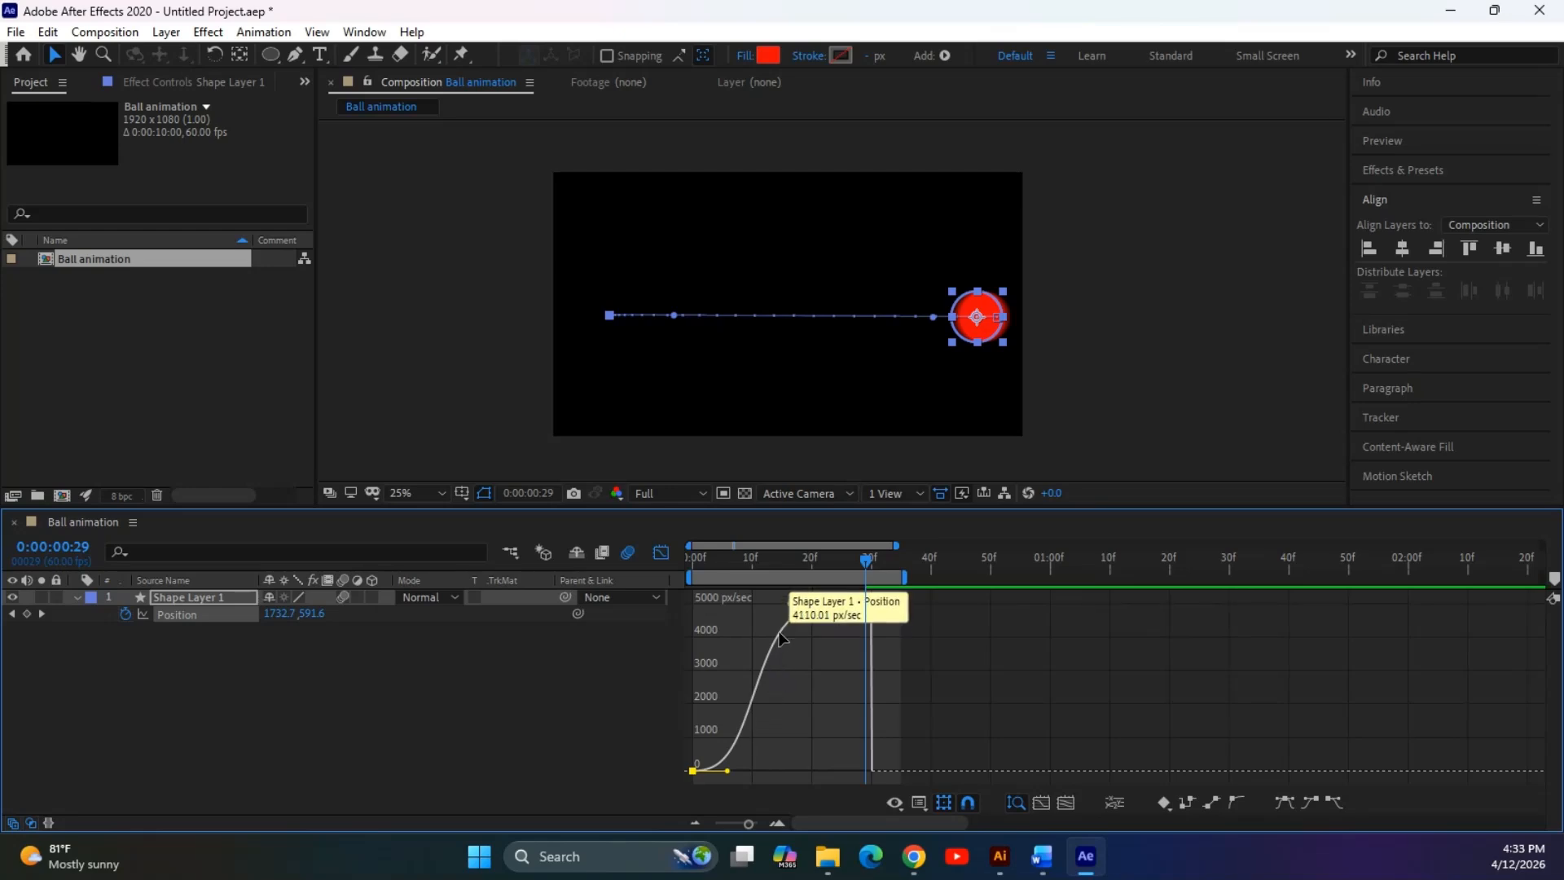
pyautogui.press('space')
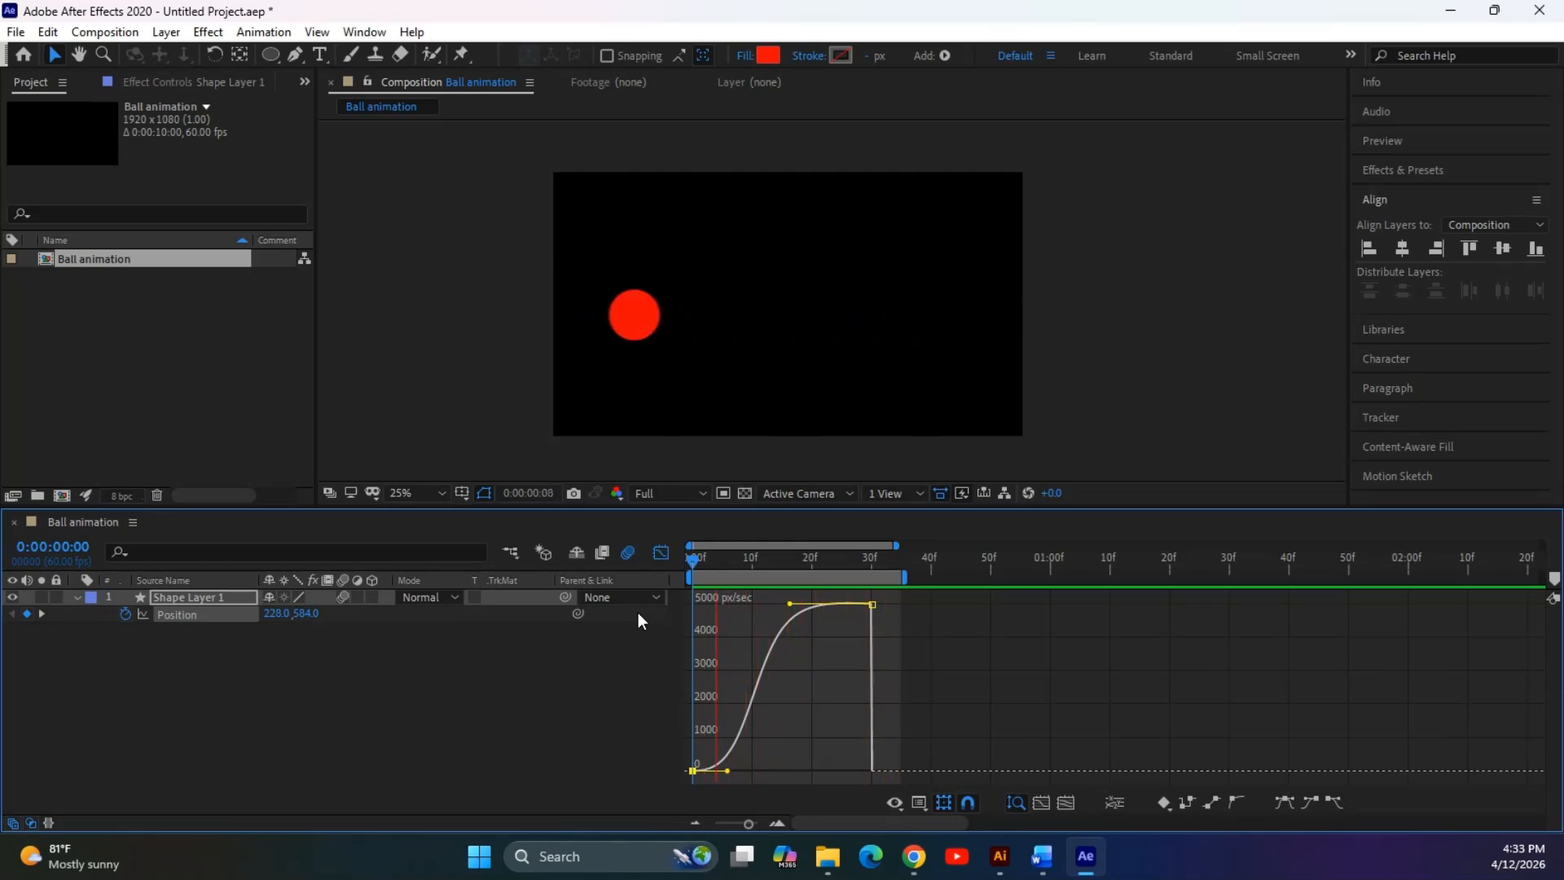
pyautogui.press('space')
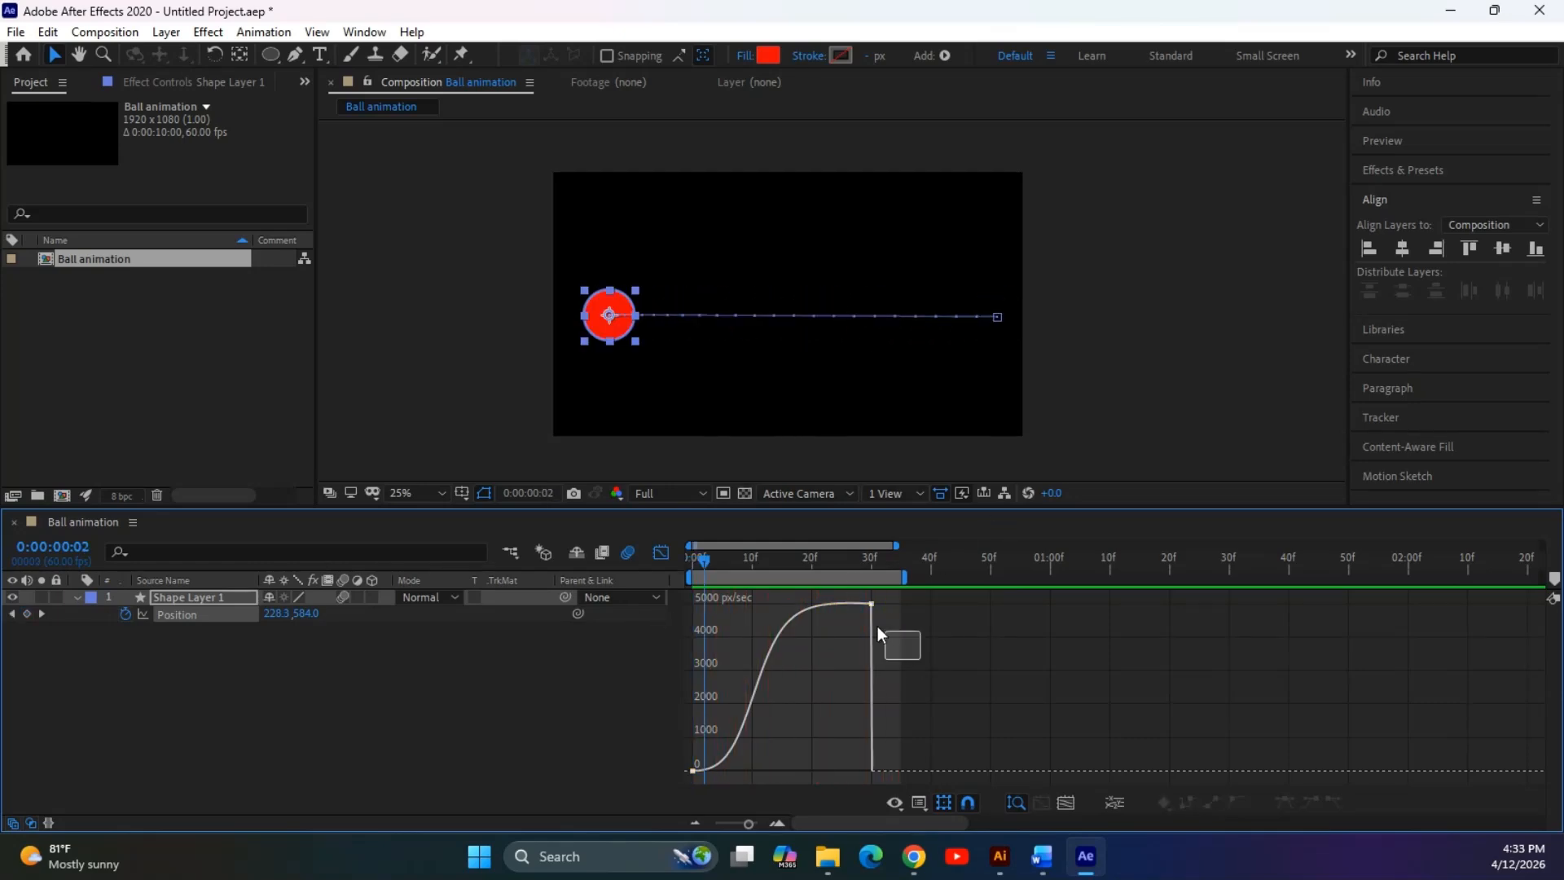
# Move the end keyframe to about frame 35 at about 4000 px/sec, shorten its handle and lengthen the start keyframe's handle
pyautogui.moveTo(871, 603); pyautogui.dragTo(903, 637)
pyautogui.moveTo(809, 608)
pyautogui.mouseDown()
pyautogui.moveTo(796, 615)
pyautogui.moveTo(835, 615)
pyautogui.moveTo(818, 608)
pyautogui.mouseUp()
pyautogui.moveTo(733, 771); pyautogui.dragTo(693, 770)
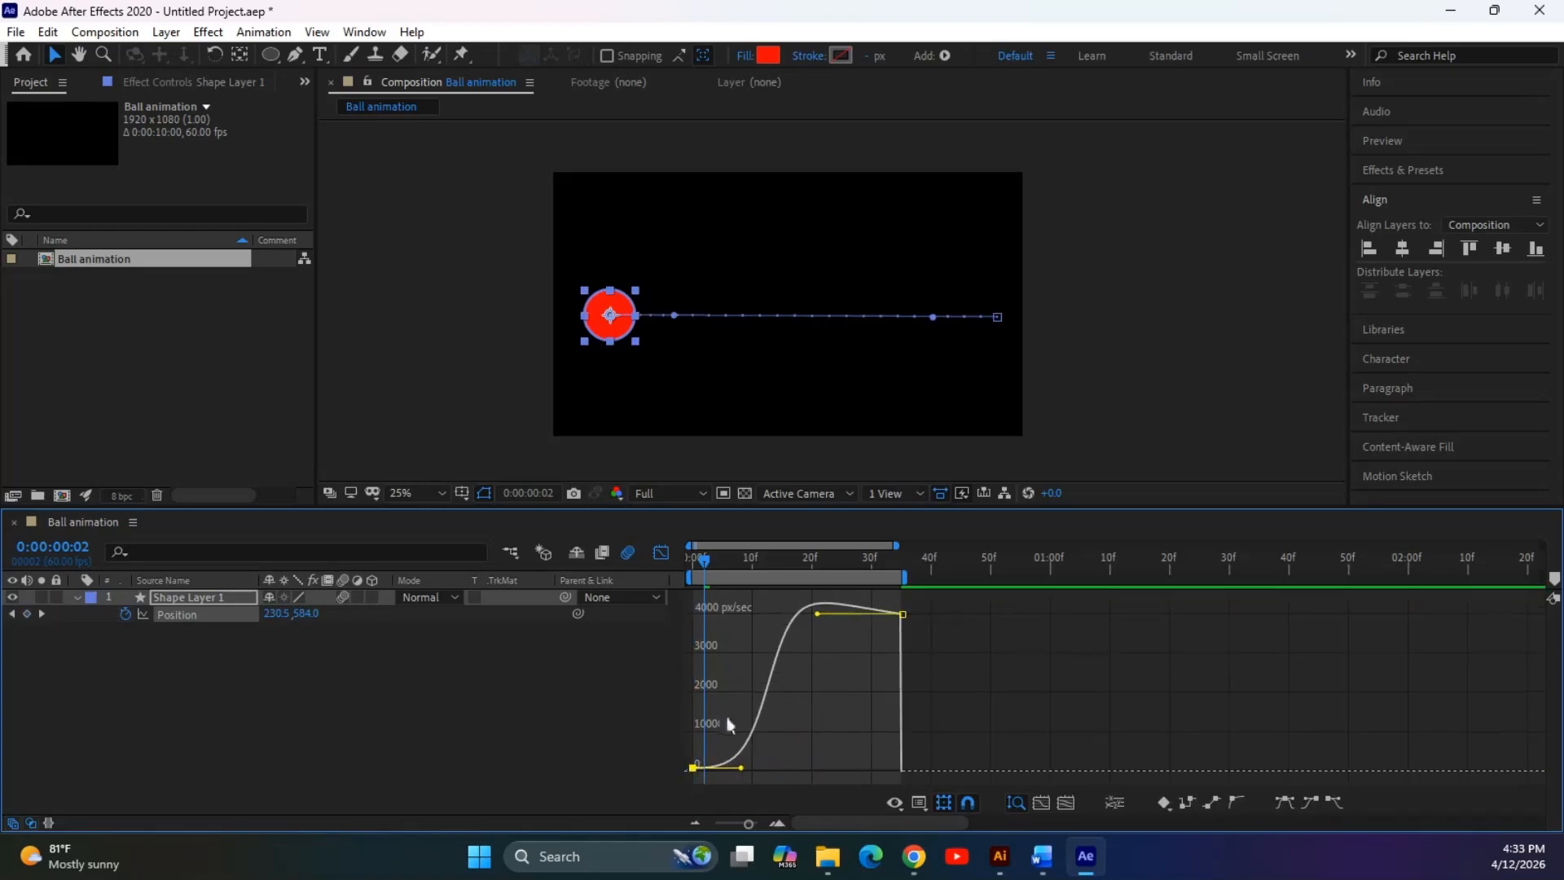
# Raise the start keyframe's speed to about 1000 px/sec and preview the ball's motion
pyautogui.moveTo(693, 768); pyautogui.dragTo(693, 725)
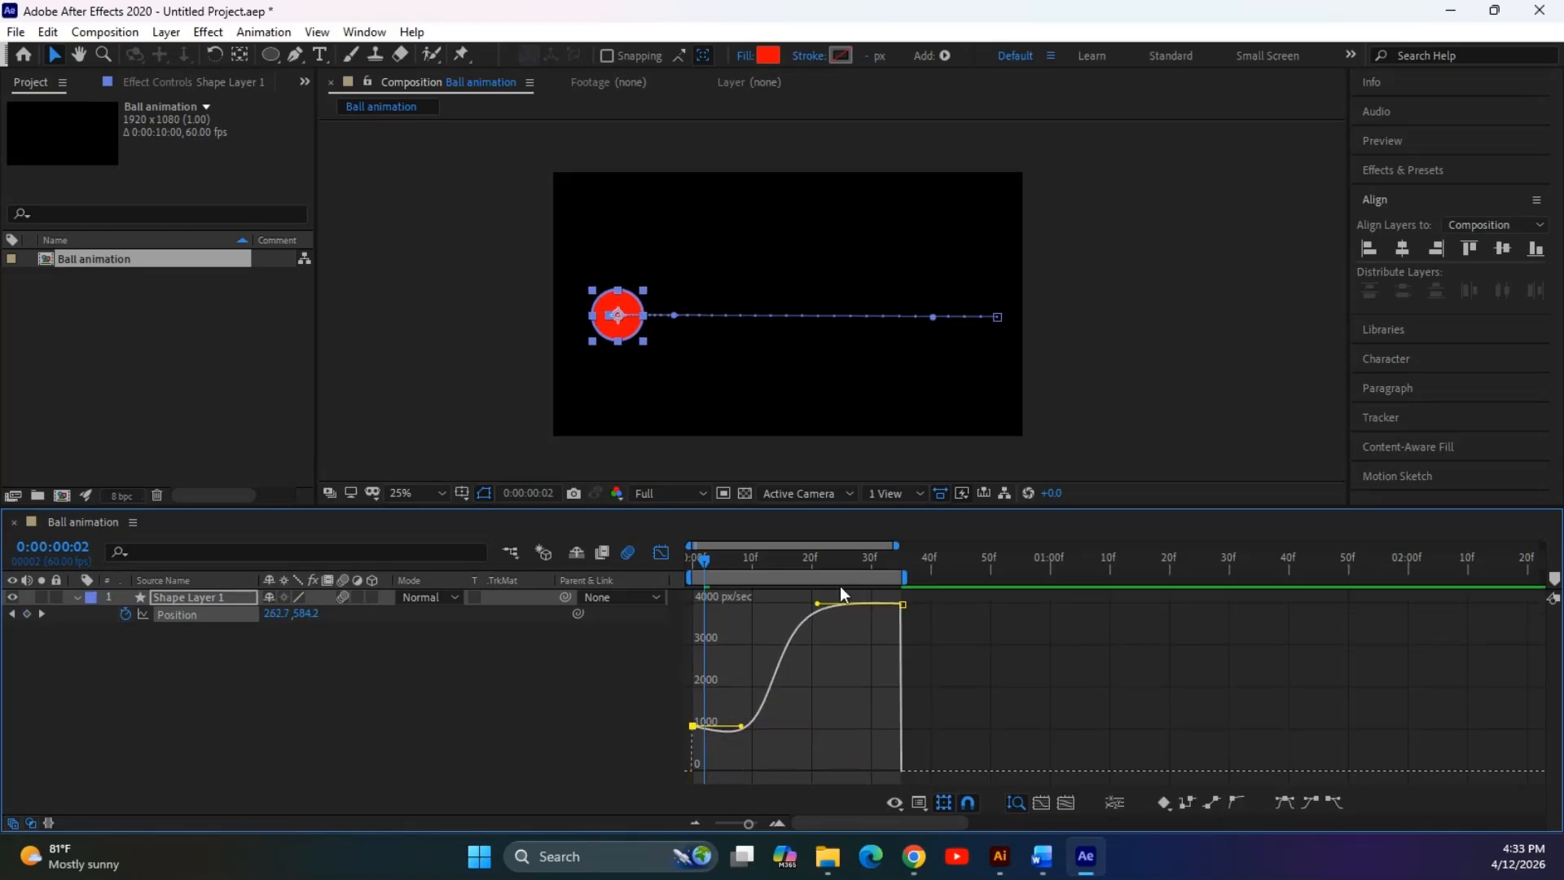
pyautogui.click(859, 596)
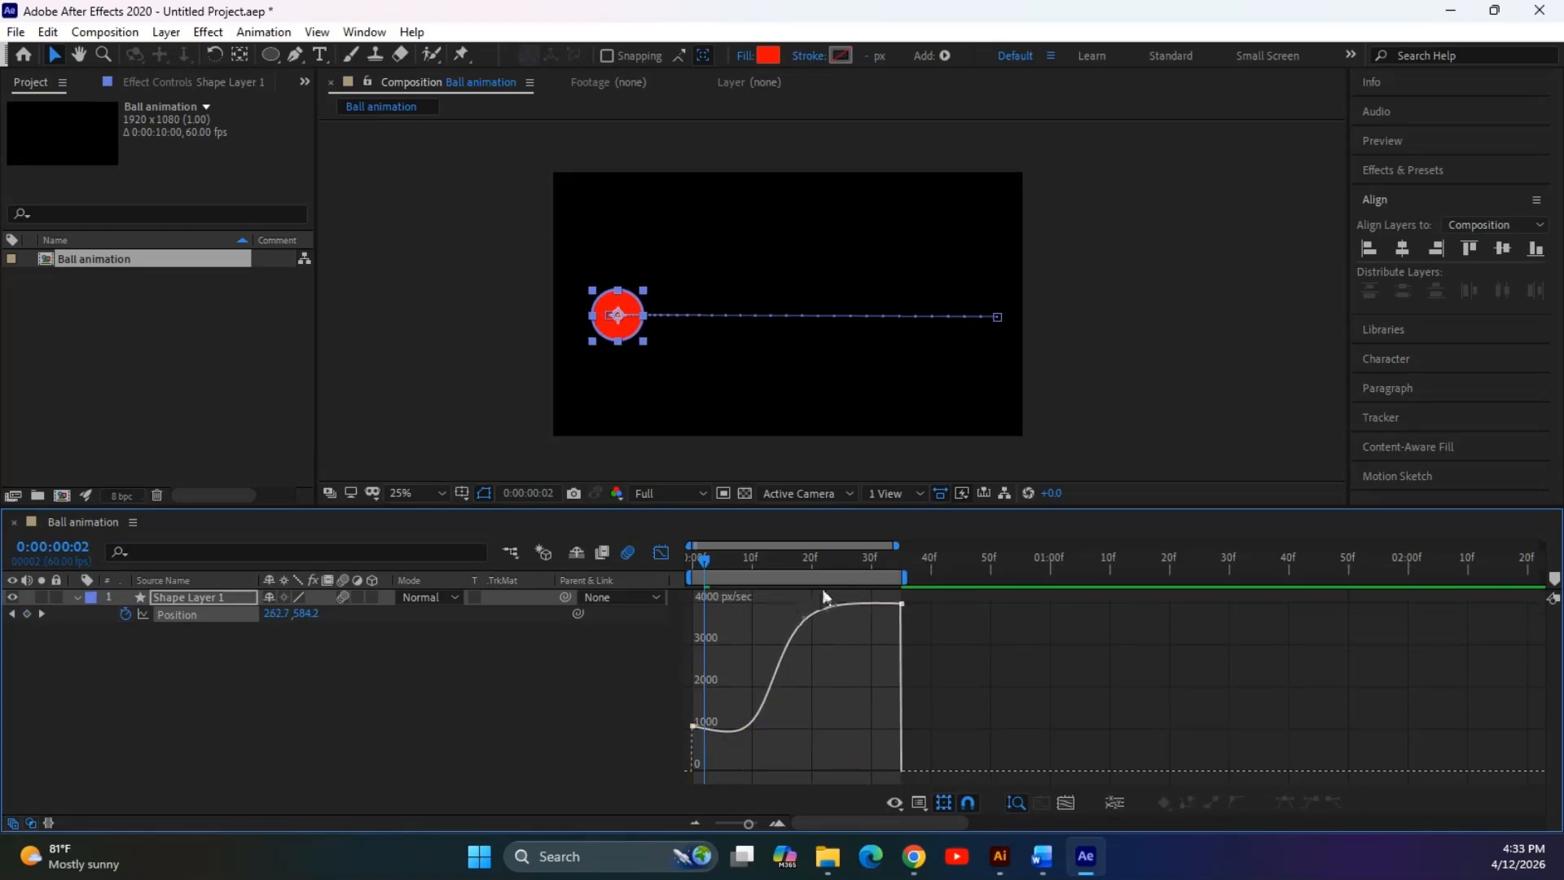
pyautogui.press('space')
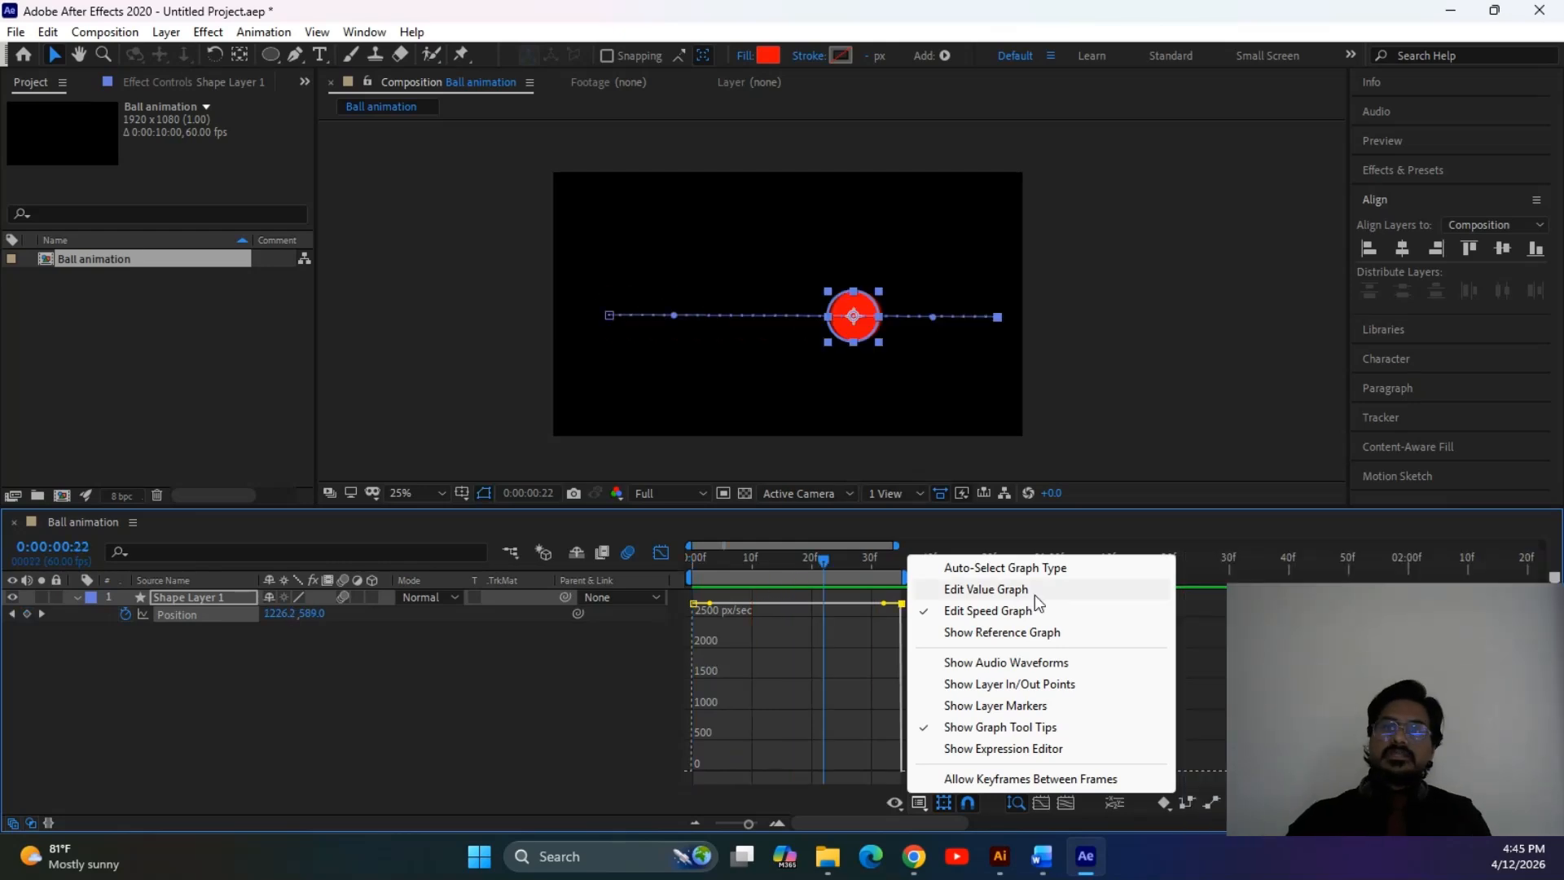
# Deselect the ball layer and scrub the playhead back to frame 10 to watch the ball move
pyautogui.click(989, 590)
pyautogui.click(518, 691)
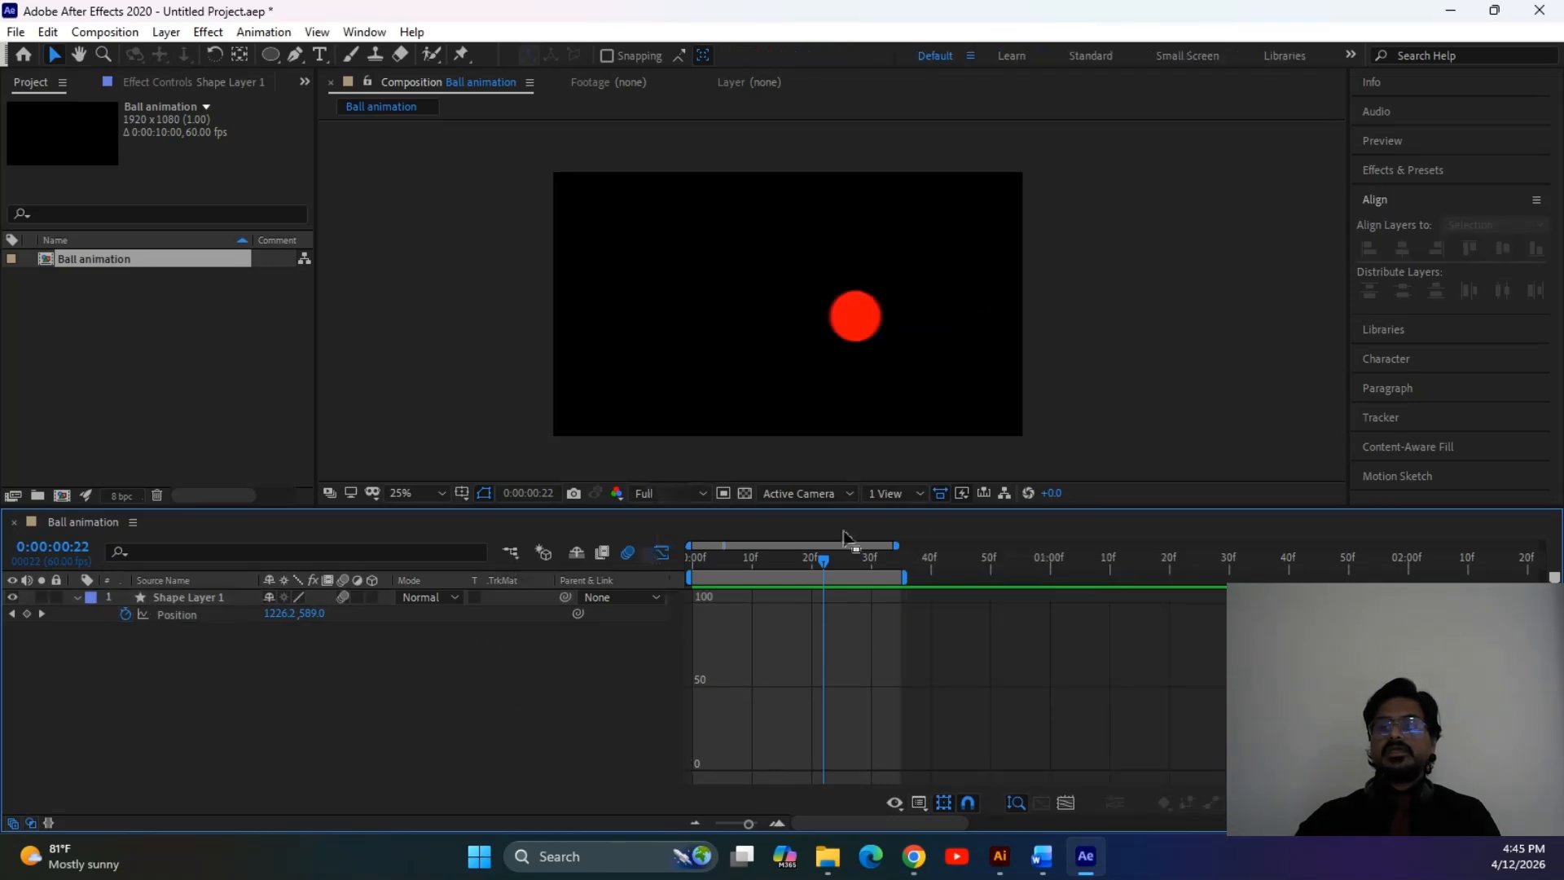
pyautogui.moveTo(826, 565)
pyautogui.mouseDown()
pyautogui.moveTo(670, 559)
pyautogui.moveTo(839, 572)
pyautogui.mouseUp()
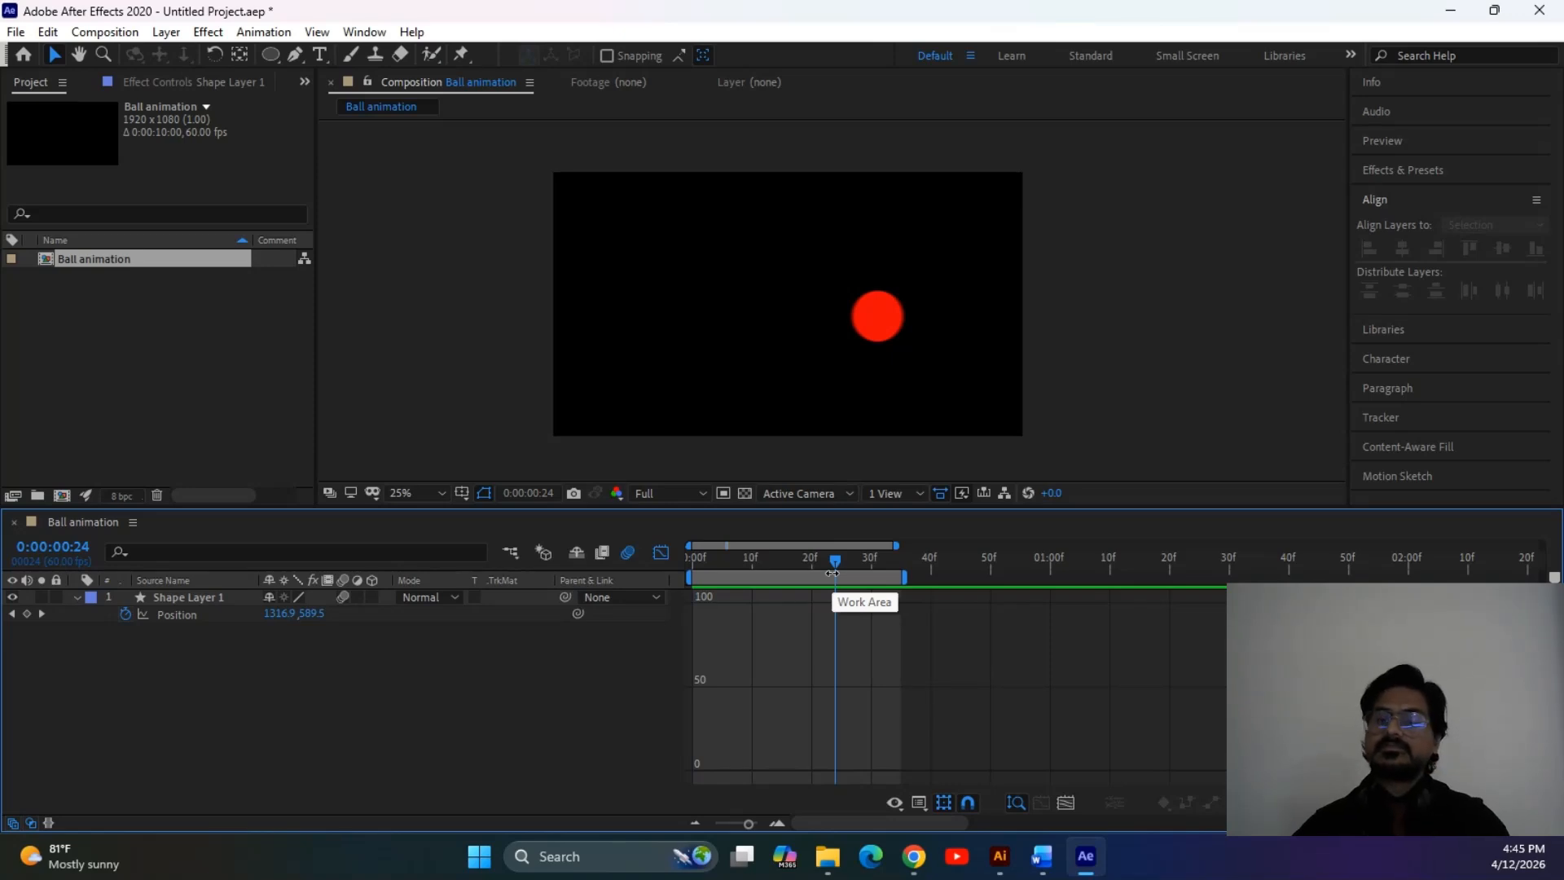
pyautogui.moveTo(828, 566); pyautogui.dragTo(752, 566)
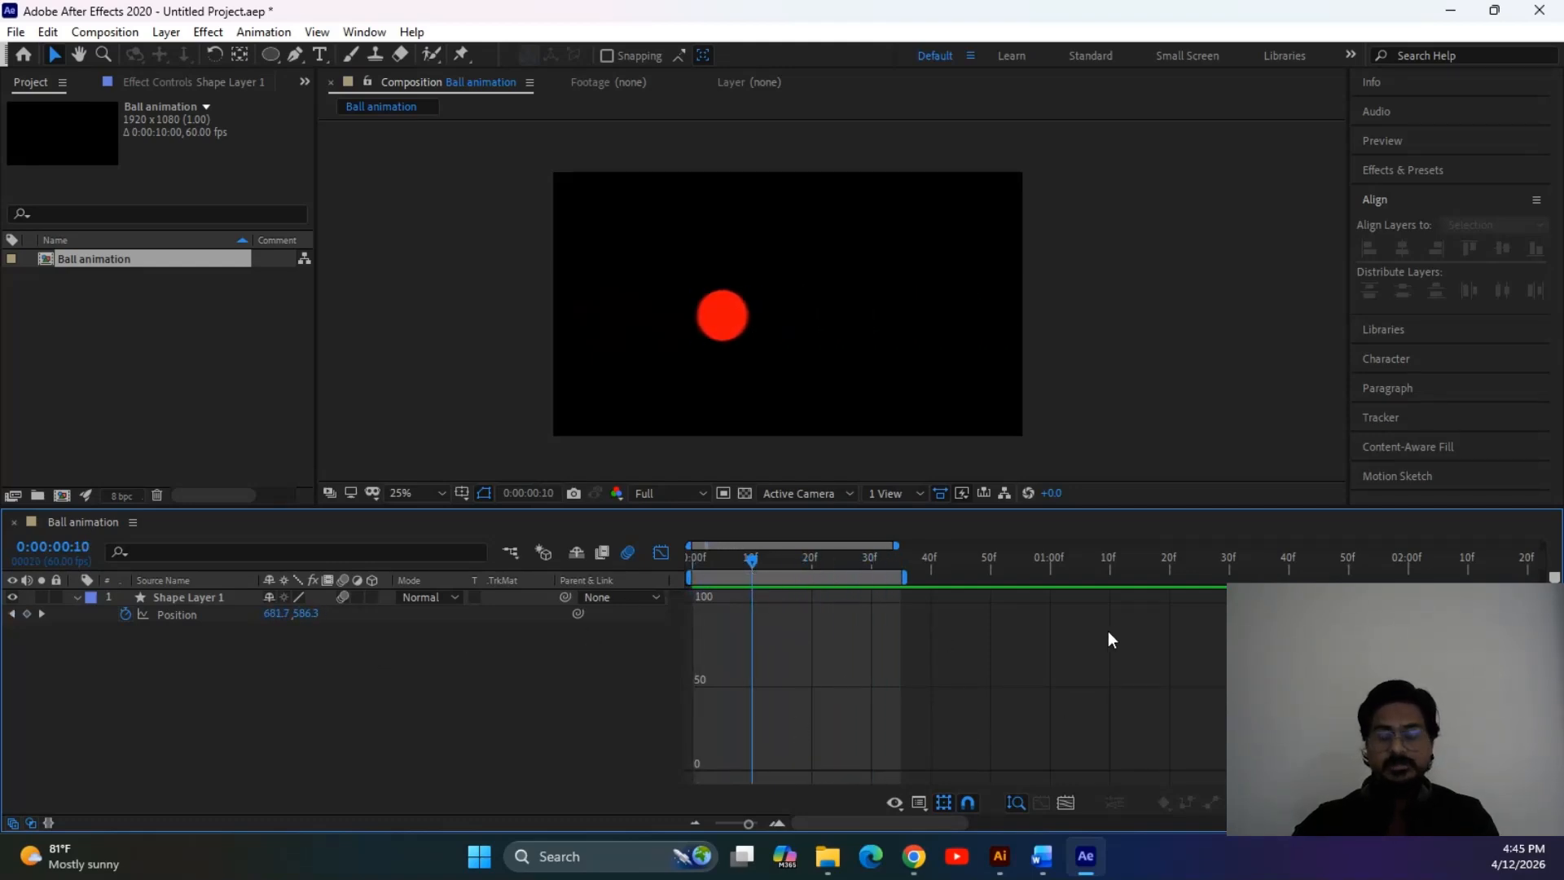
# Check the graph type options, try moving the ball up and toward the right edge at frame 10, and undo the move
pyautogui.click(924, 804)
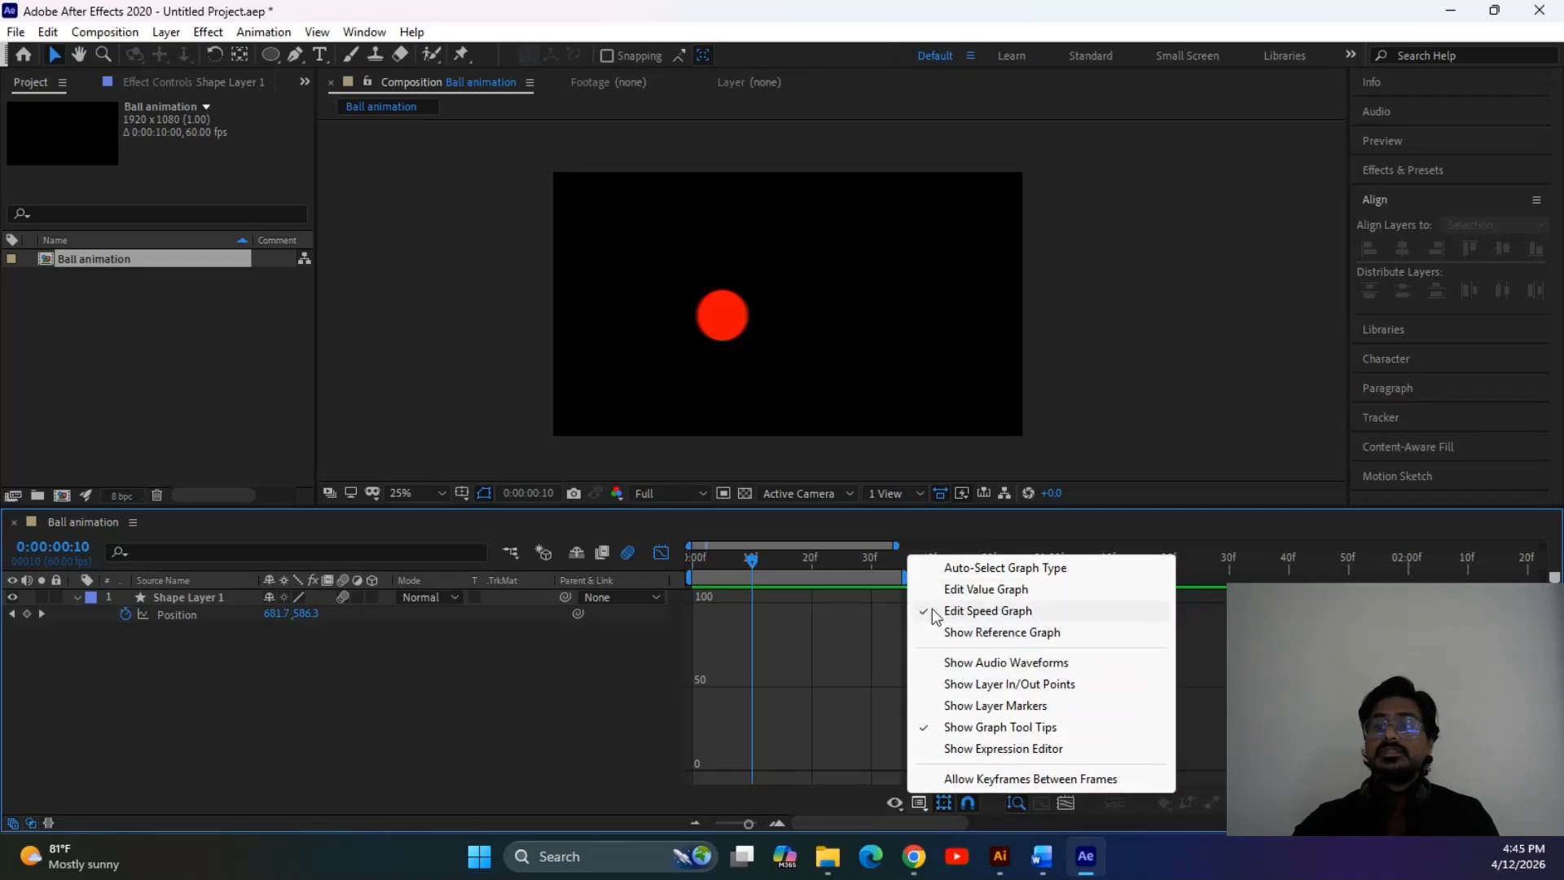
pyautogui.click(772, 563)
pyautogui.moveTo(751, 558)
pyautogui.mouseDown()
pyautogui.moveTo(684, 556)
pyautogui.moveTo(853, 559)
pyautogui.moveTo(752, 578)
pyautogui.mouseUp()
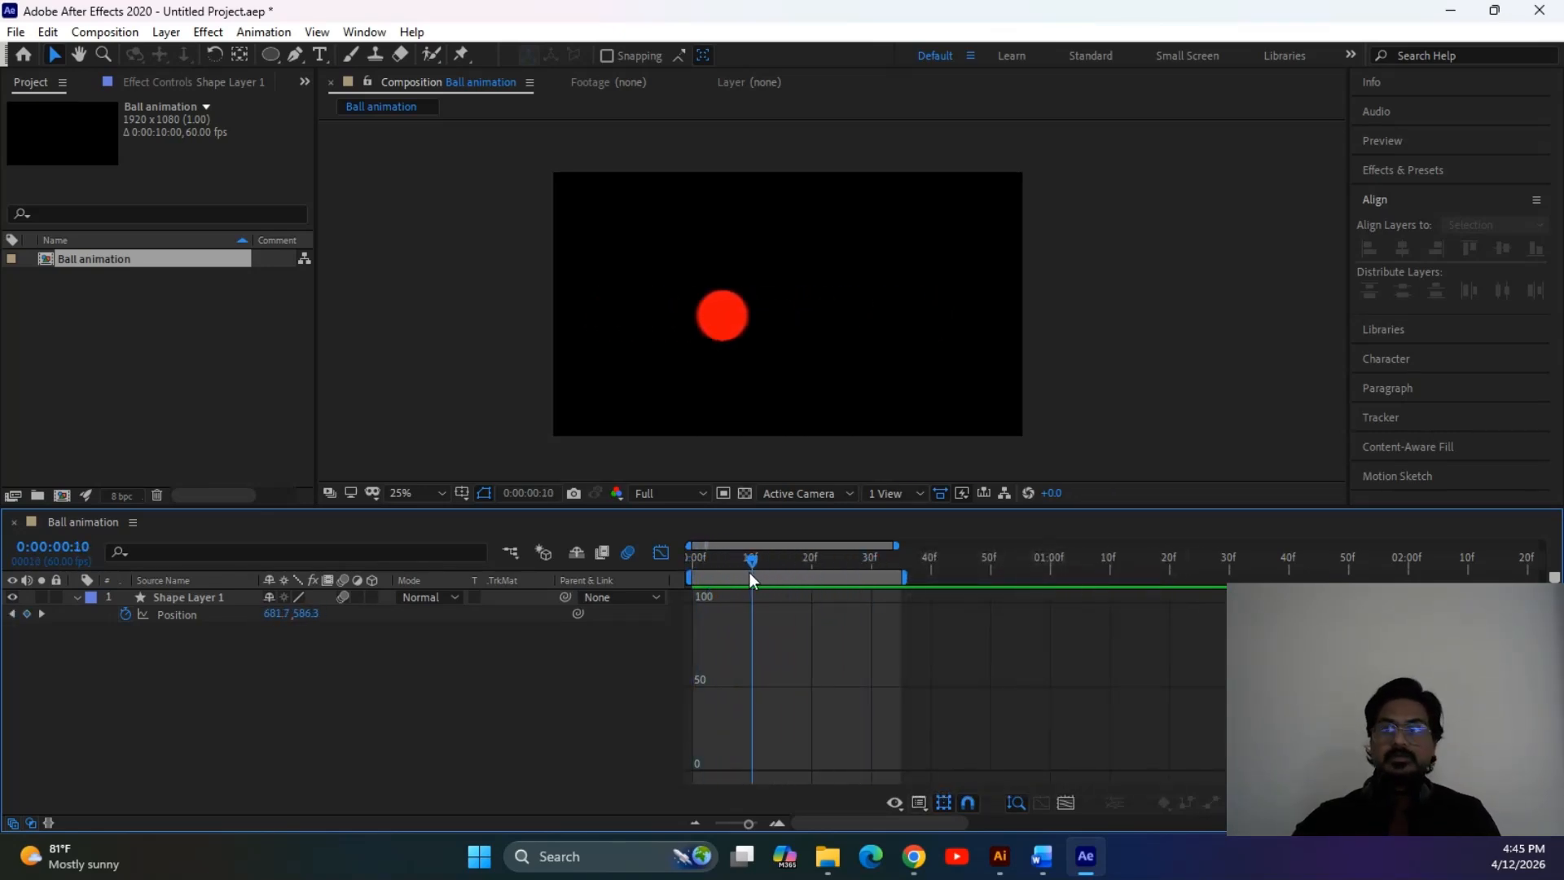
pyautogui.moveTo(718, 308); pyautogui.dragTo(967, 280)
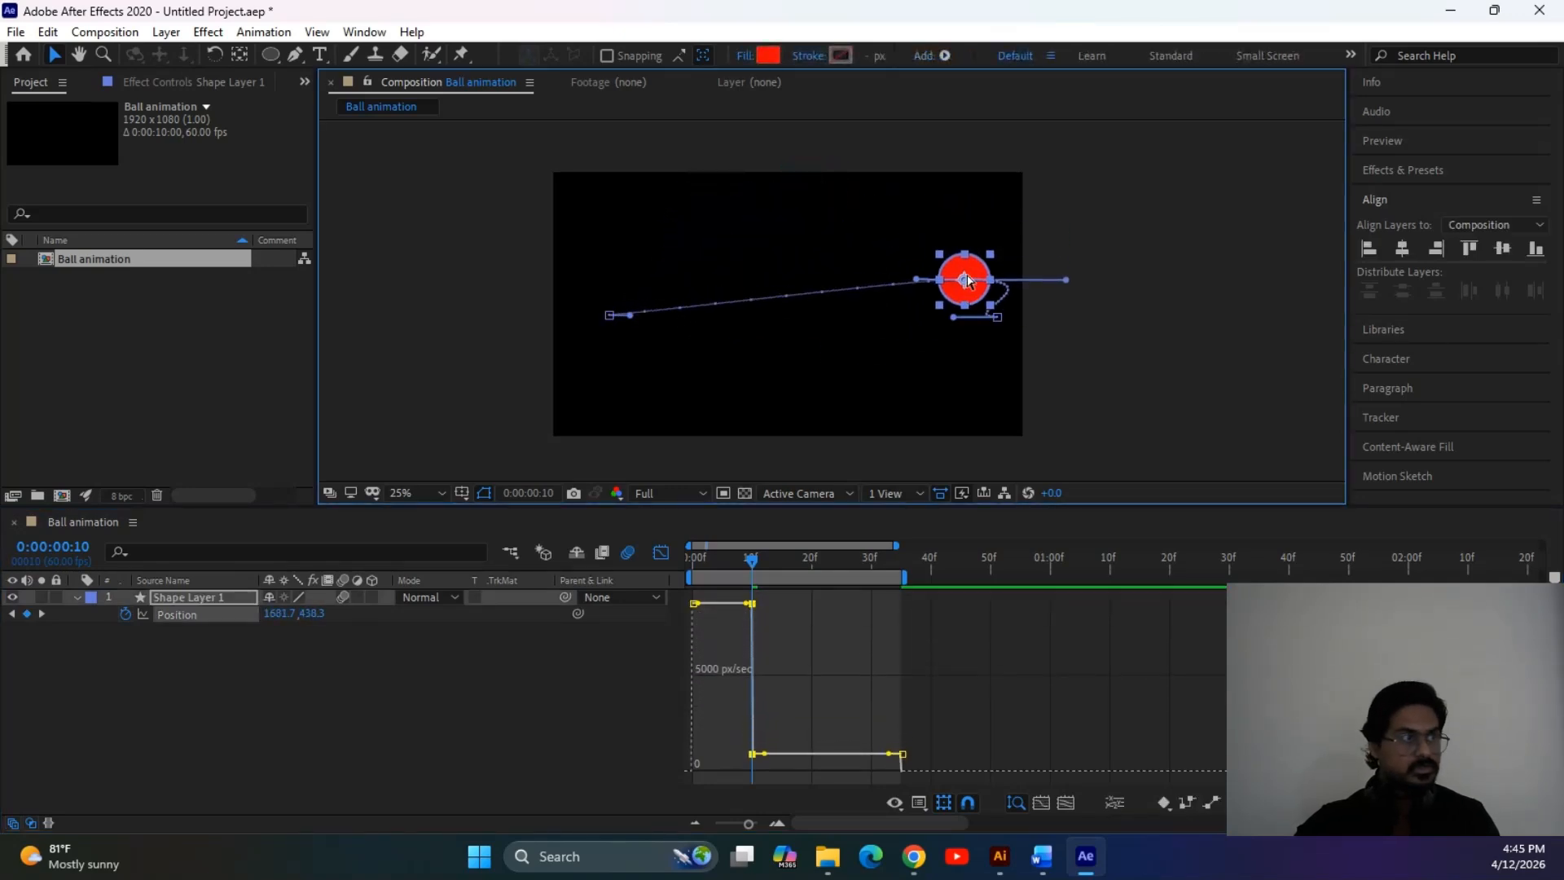
pyautogui.hotkey('ctrl', 'z')
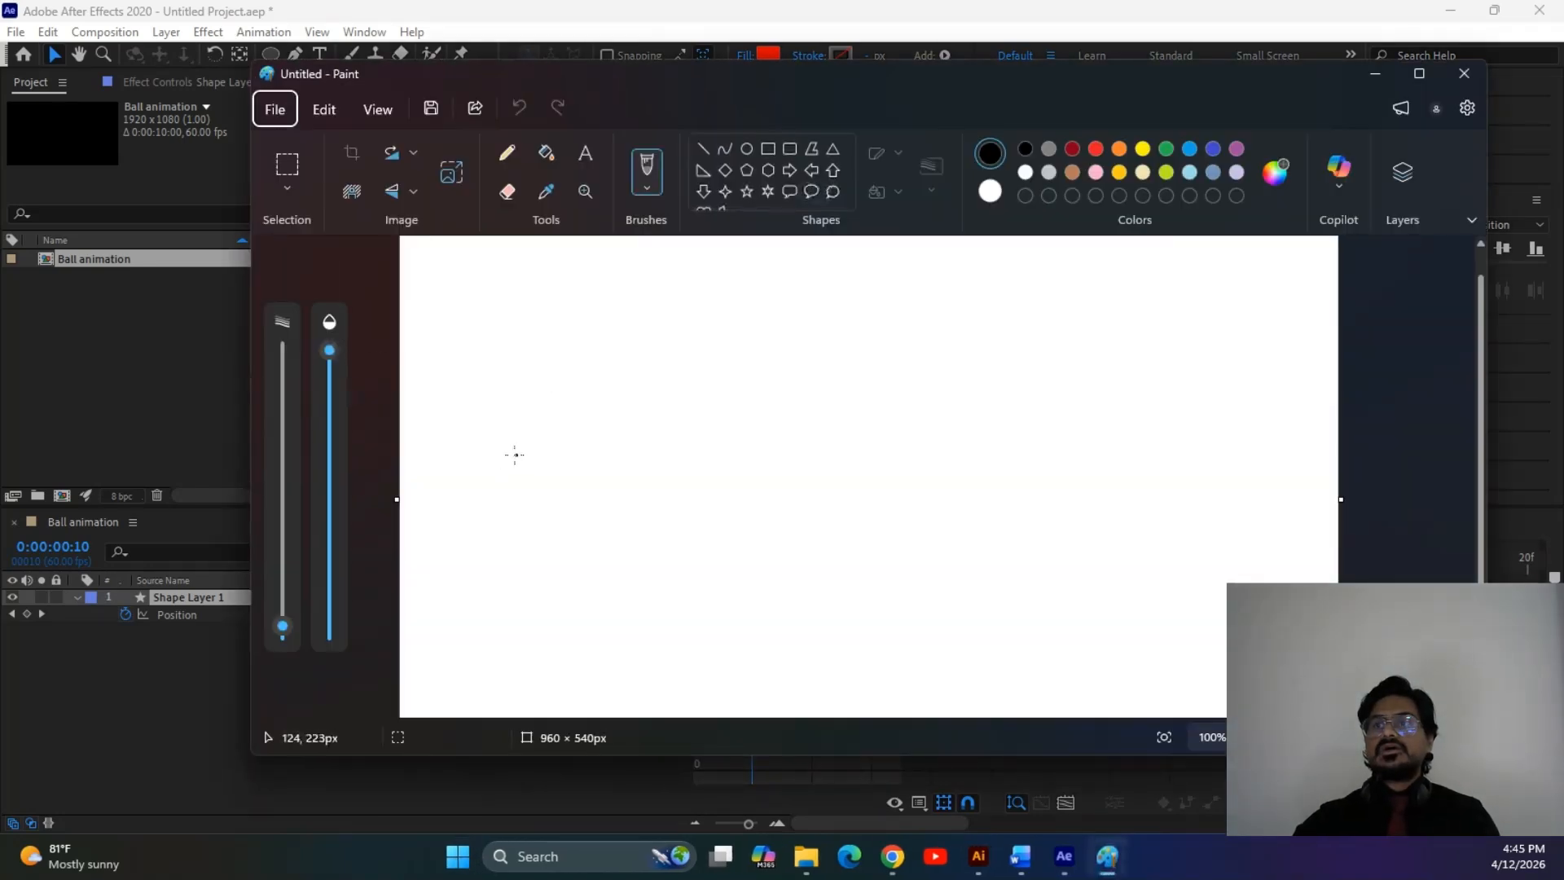
# In Paint, sketch a Y with an upward arrow and an X with a rightward arrow, circle them, and discard the sketch
pyautogui.moveTo(649, 317)
pyautogui.mouseDown()
pyautogui.moveTo(649, 344)
pyautogui.moveTo(721, 359)
pyautogui.mouseUp()
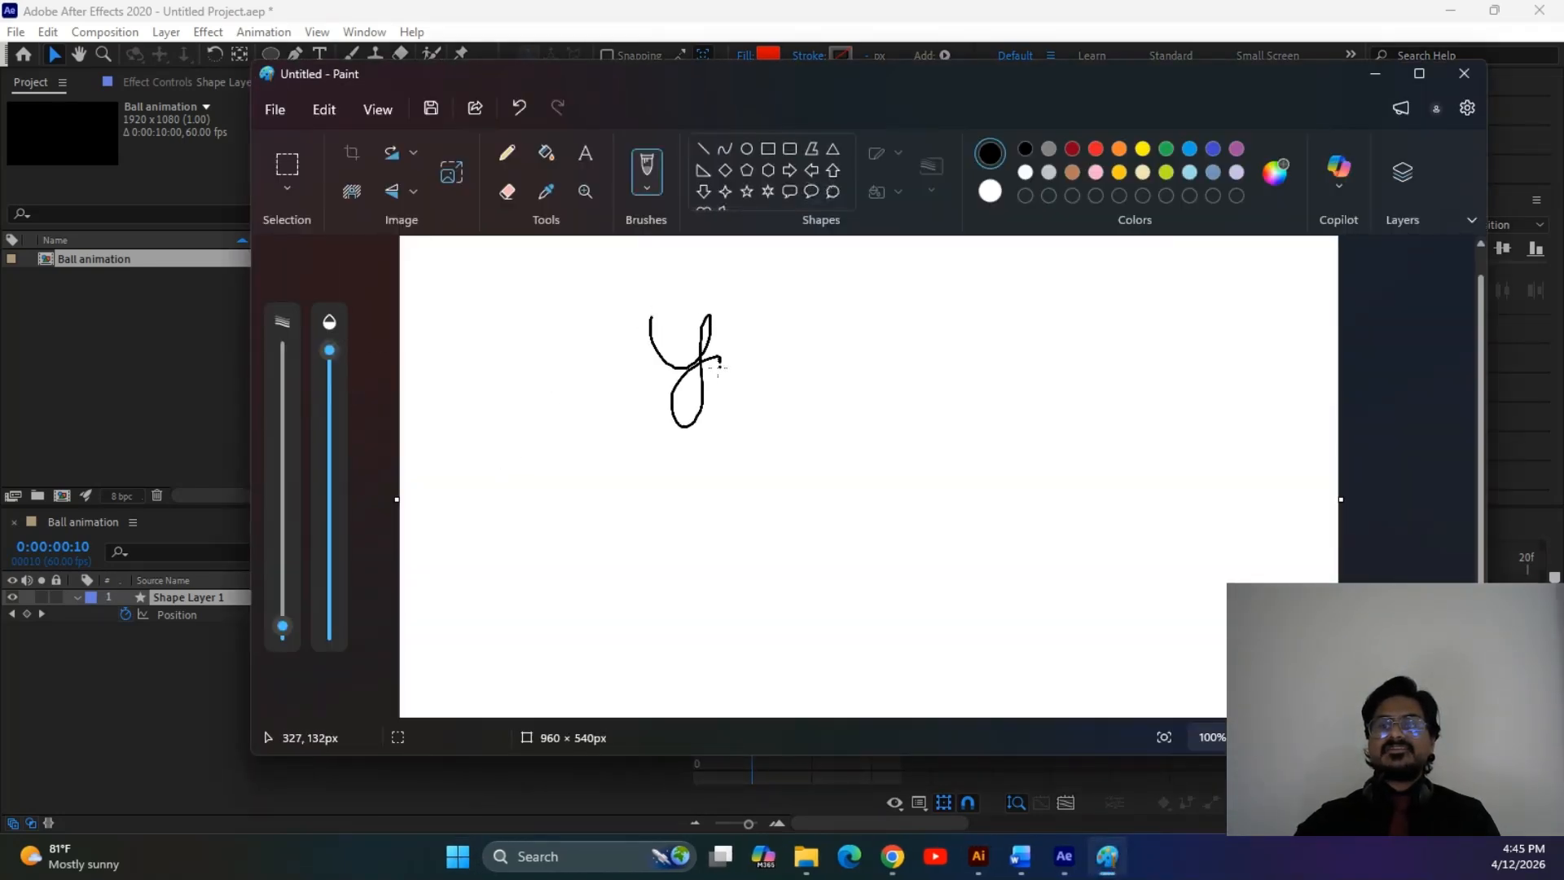
pyautogui.moveTo(819, 460); pyautogui.dragTo(954, 436)
pyautogui.moveTo(739, 414)
pyautogui.mouseDown()
pyautogui.moveTo(741, 310)
pyautogui.moveTo(765, 336)
pyautogui.mouseUp()
pyautogui.moveTo(998, 450); pyautogui.dragTo(757, 469)
pyautogui.moveTo(929, 432); pyautogui.dragTo(1008, 493)
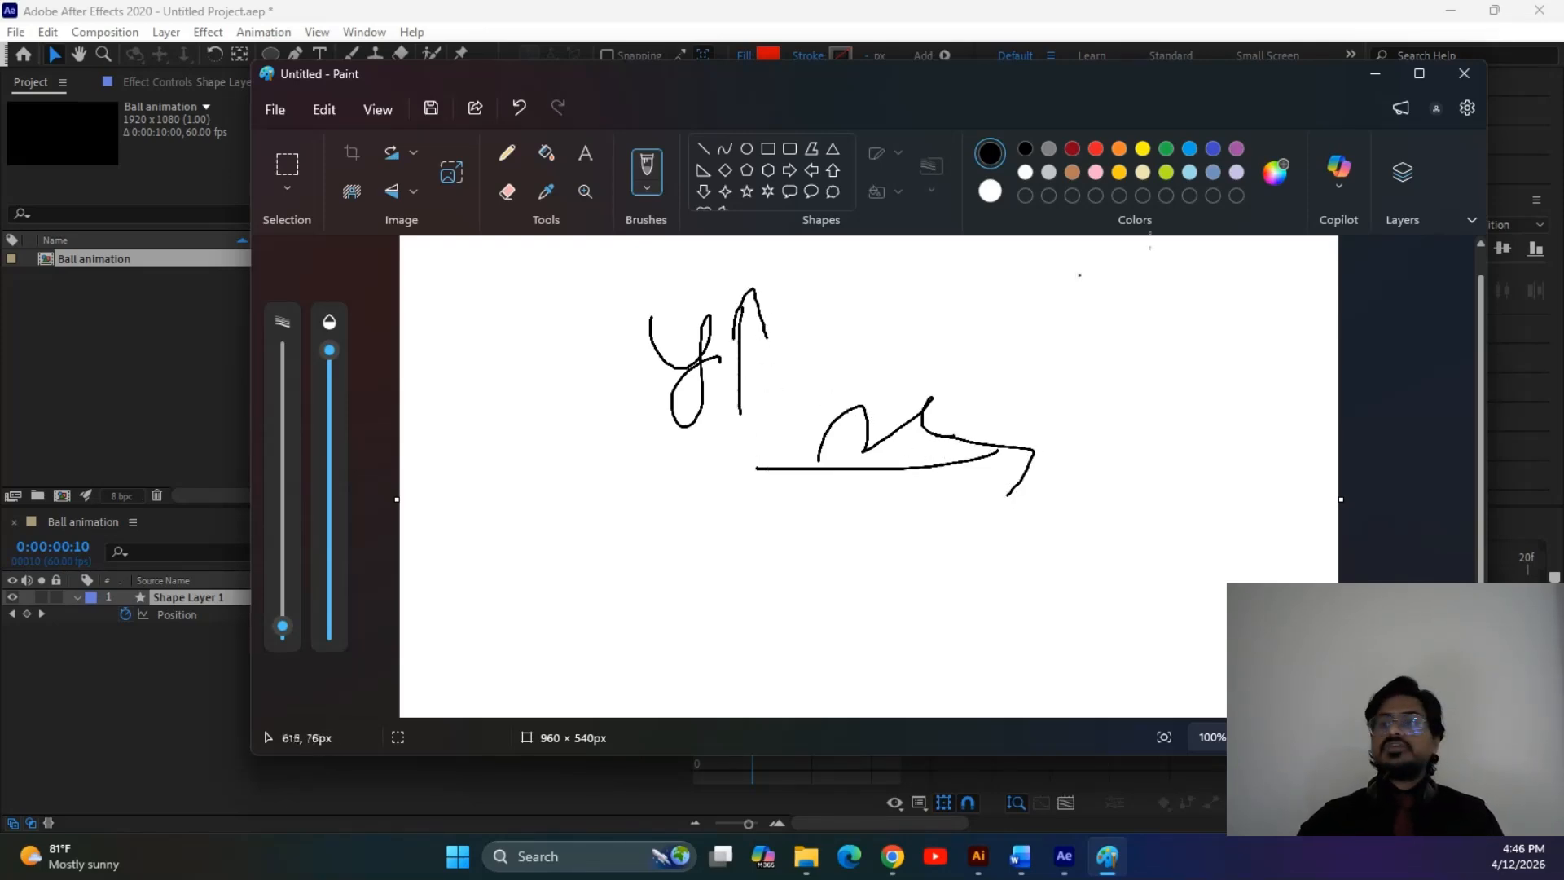
pyautogui.moveTo(958, 303)
pyautogui.mouseDown()
pyautogui.moveTo(666, 271)
pyautogui.moveTo(1144, 440)
pyautogui.moveTo(792, 347)
pyautogui.mouseUp()
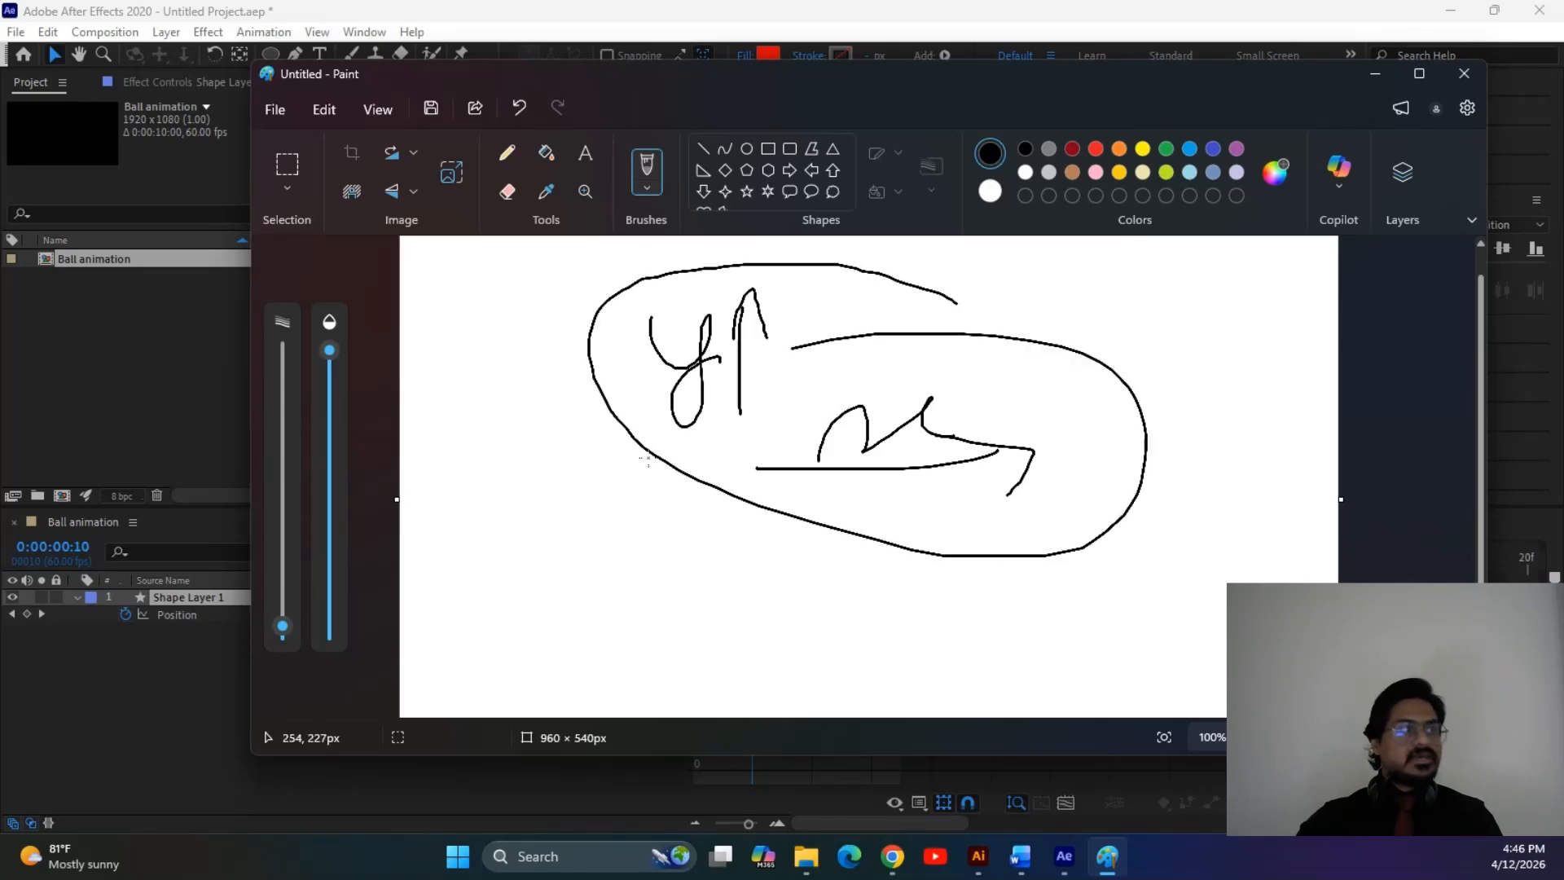
pyautogui.click(1464, 73)
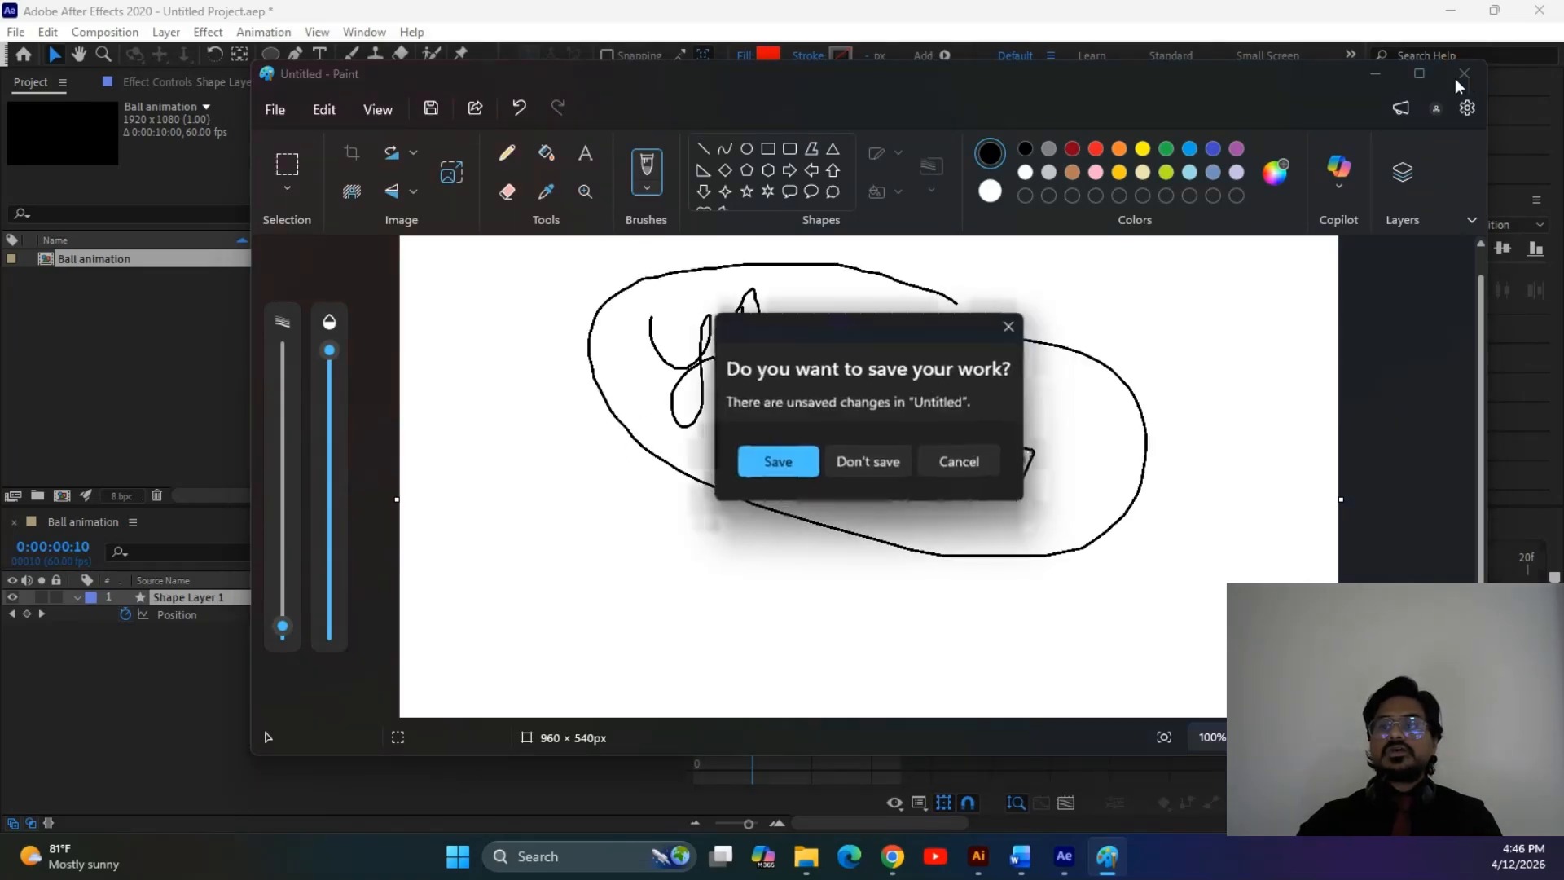
pyautogui.click(870, 468)
# Return the playhead to frame 0 in After Effects, switch to the value graph, and remove all Position keyframes
pyautogui.moveTo(753, 554); pyautogui.dragTo(693, 560)
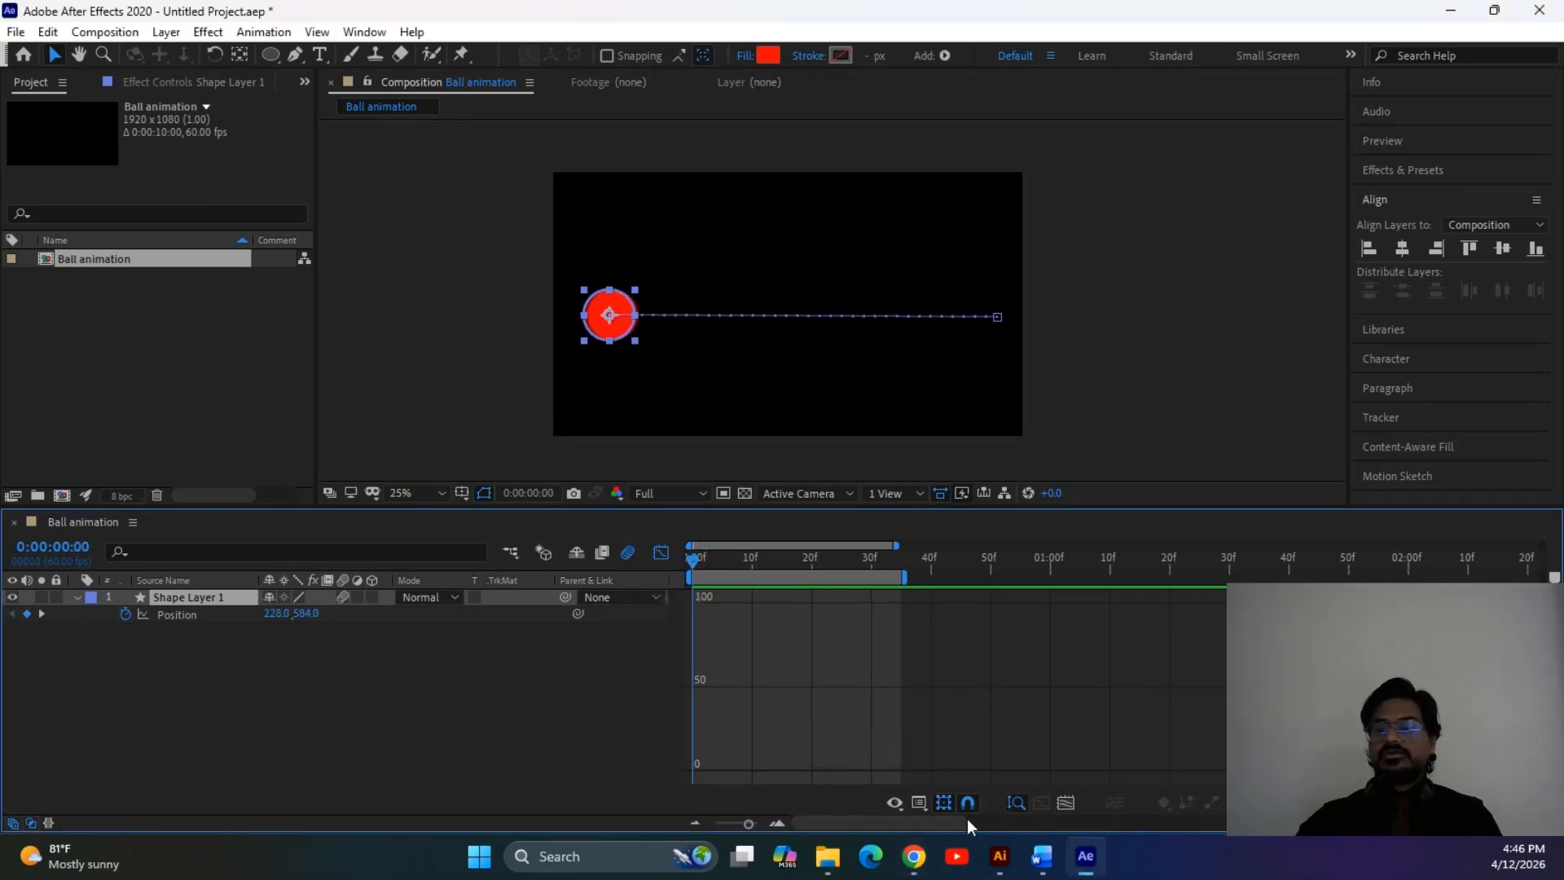
pyautogui.click(919, 802)
pyautogui.click(975, 594)
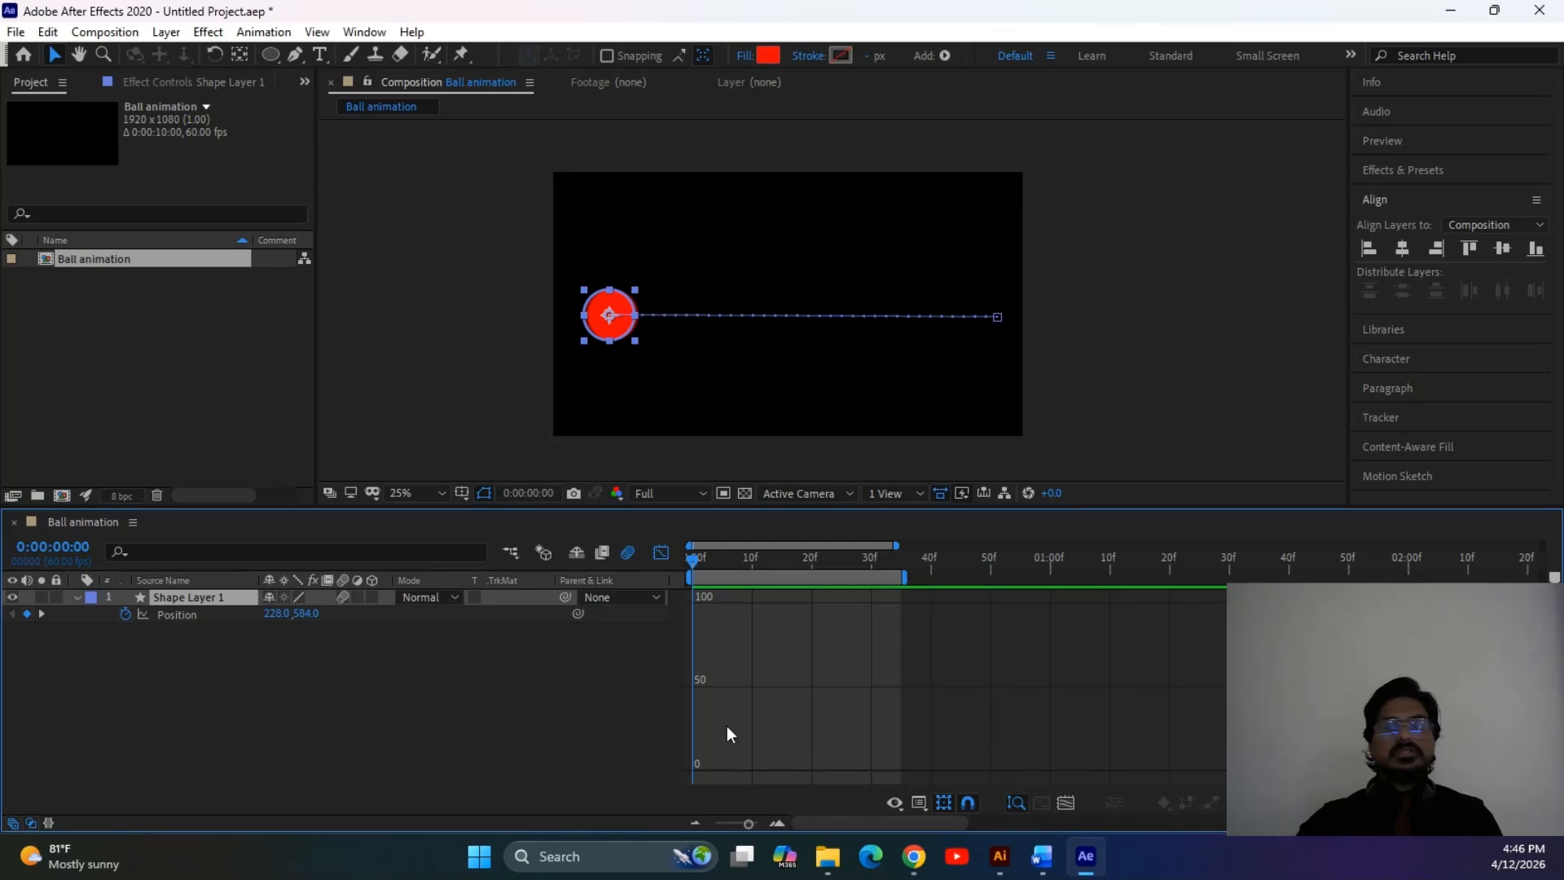
pyautogui.click(126, 615)
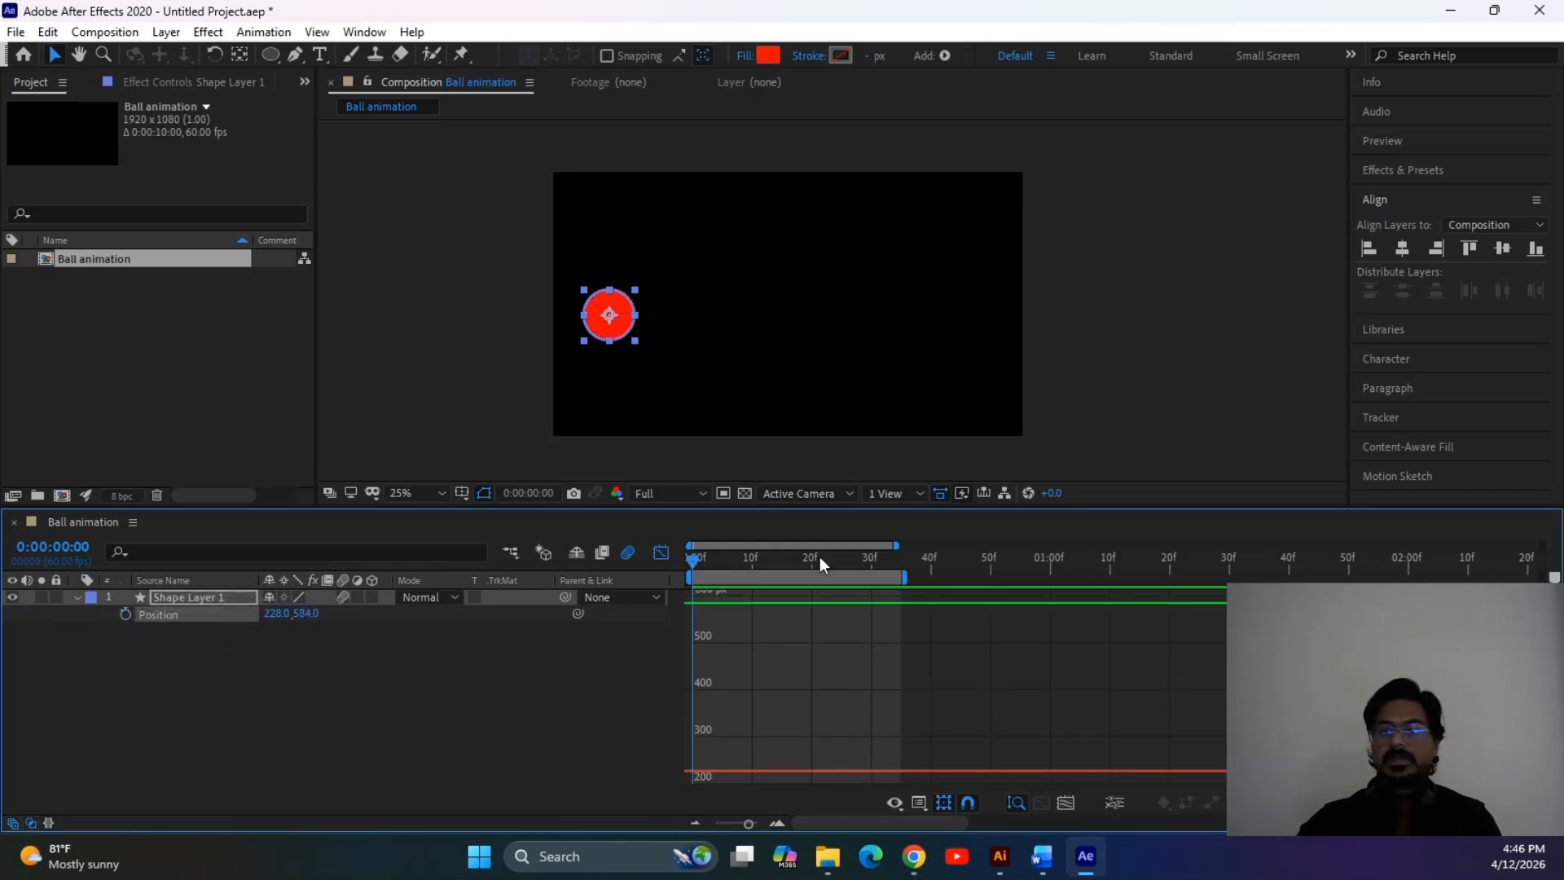
pyautogui.moveTo(709, 560); pyautogui.dragTo(645, 569)
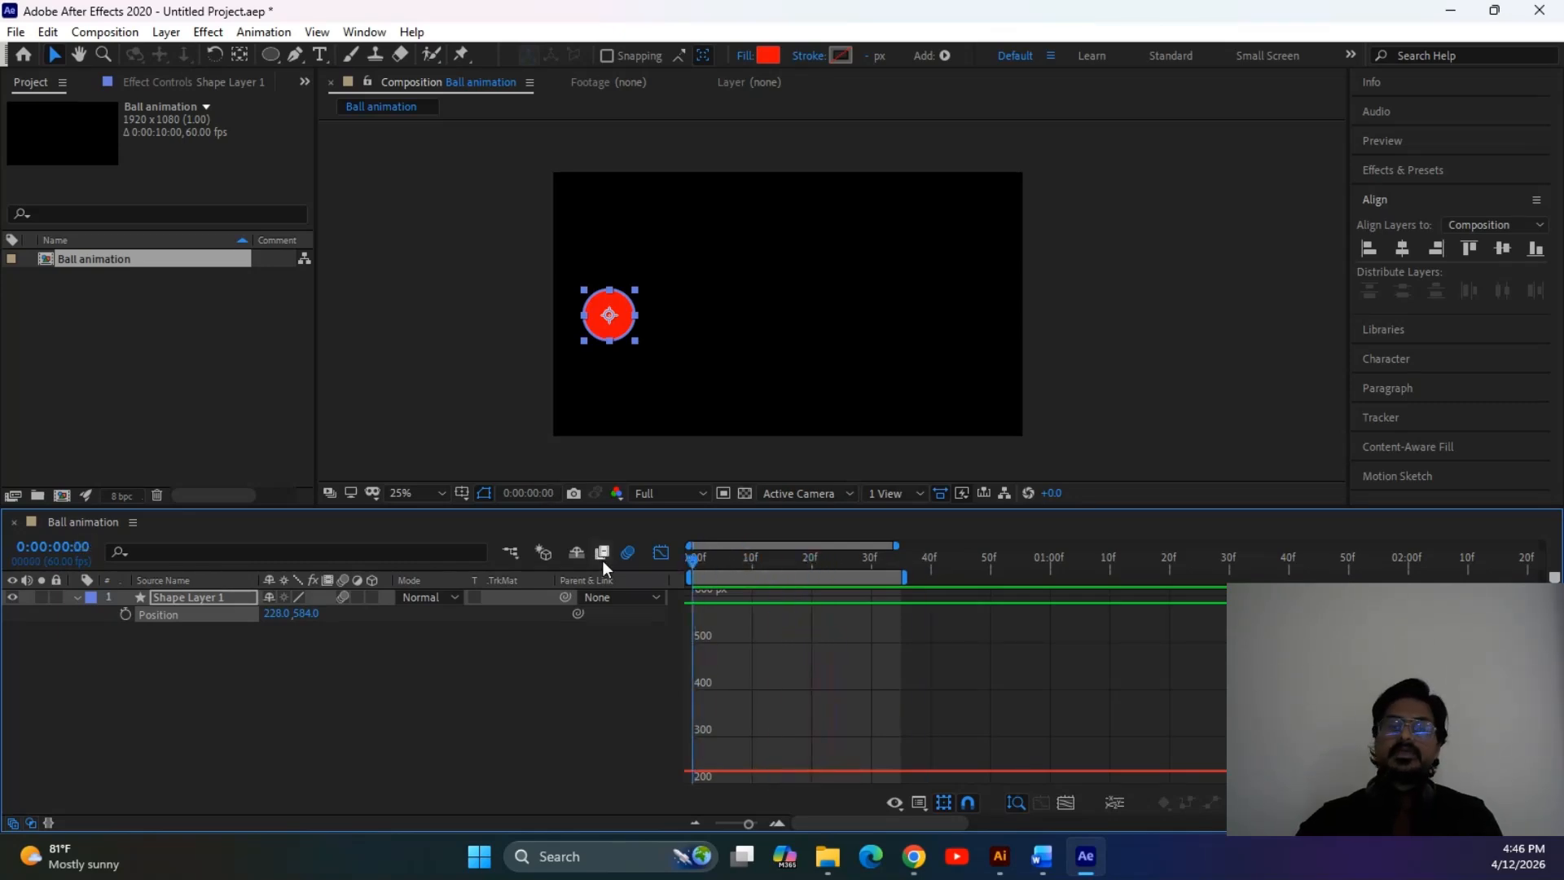
# Reveal the ball layer's Position property and separate its dimensions into X Position and Y Position
pyautogui.click(76, 598)
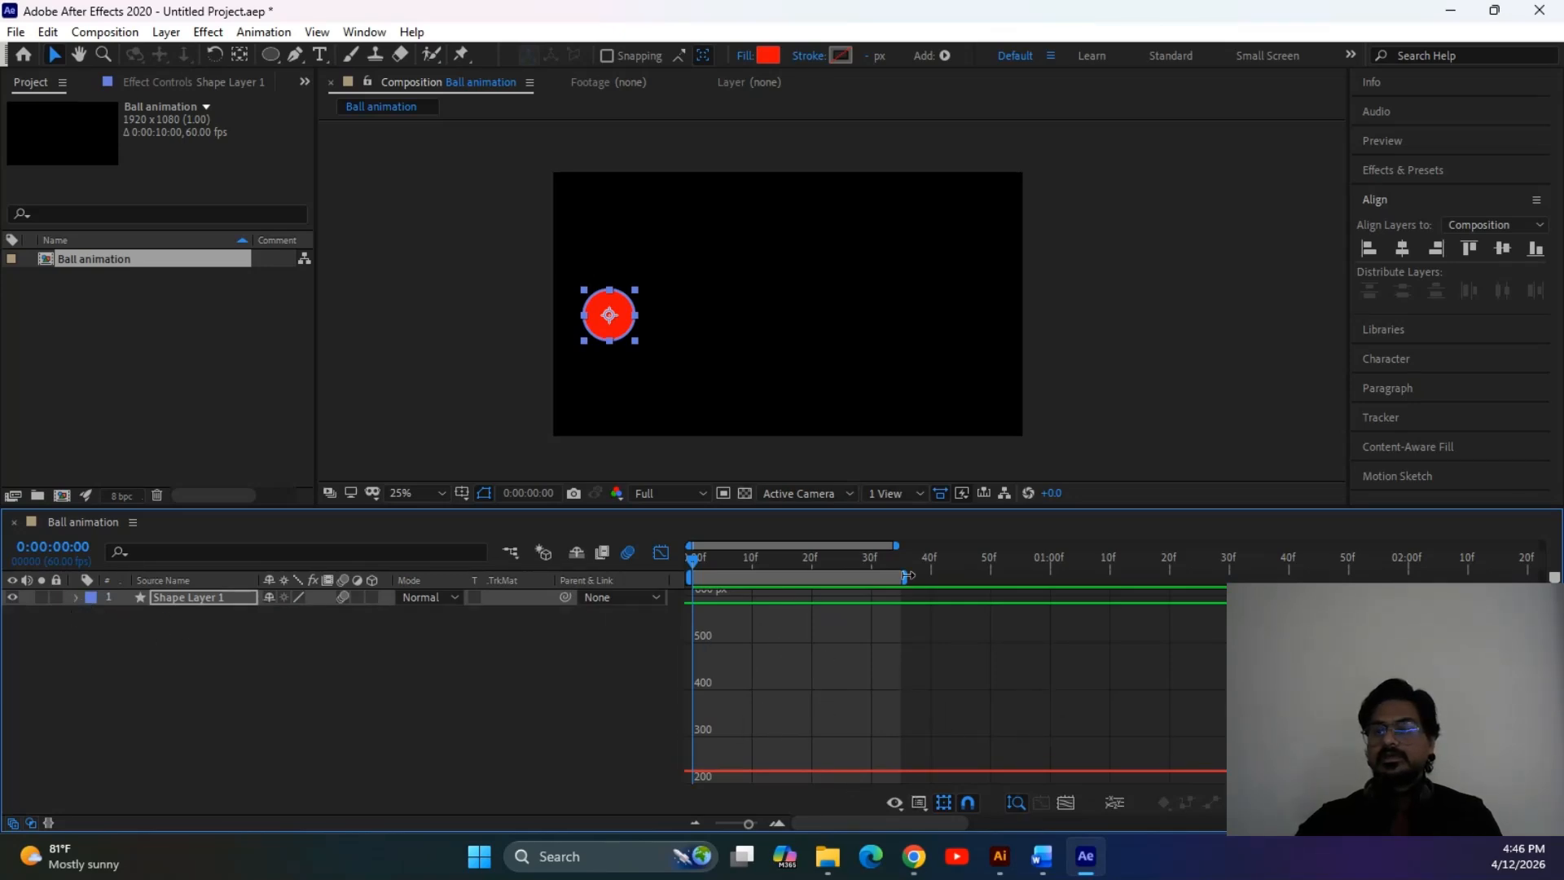
pyautogui.moveTo(852, 601)
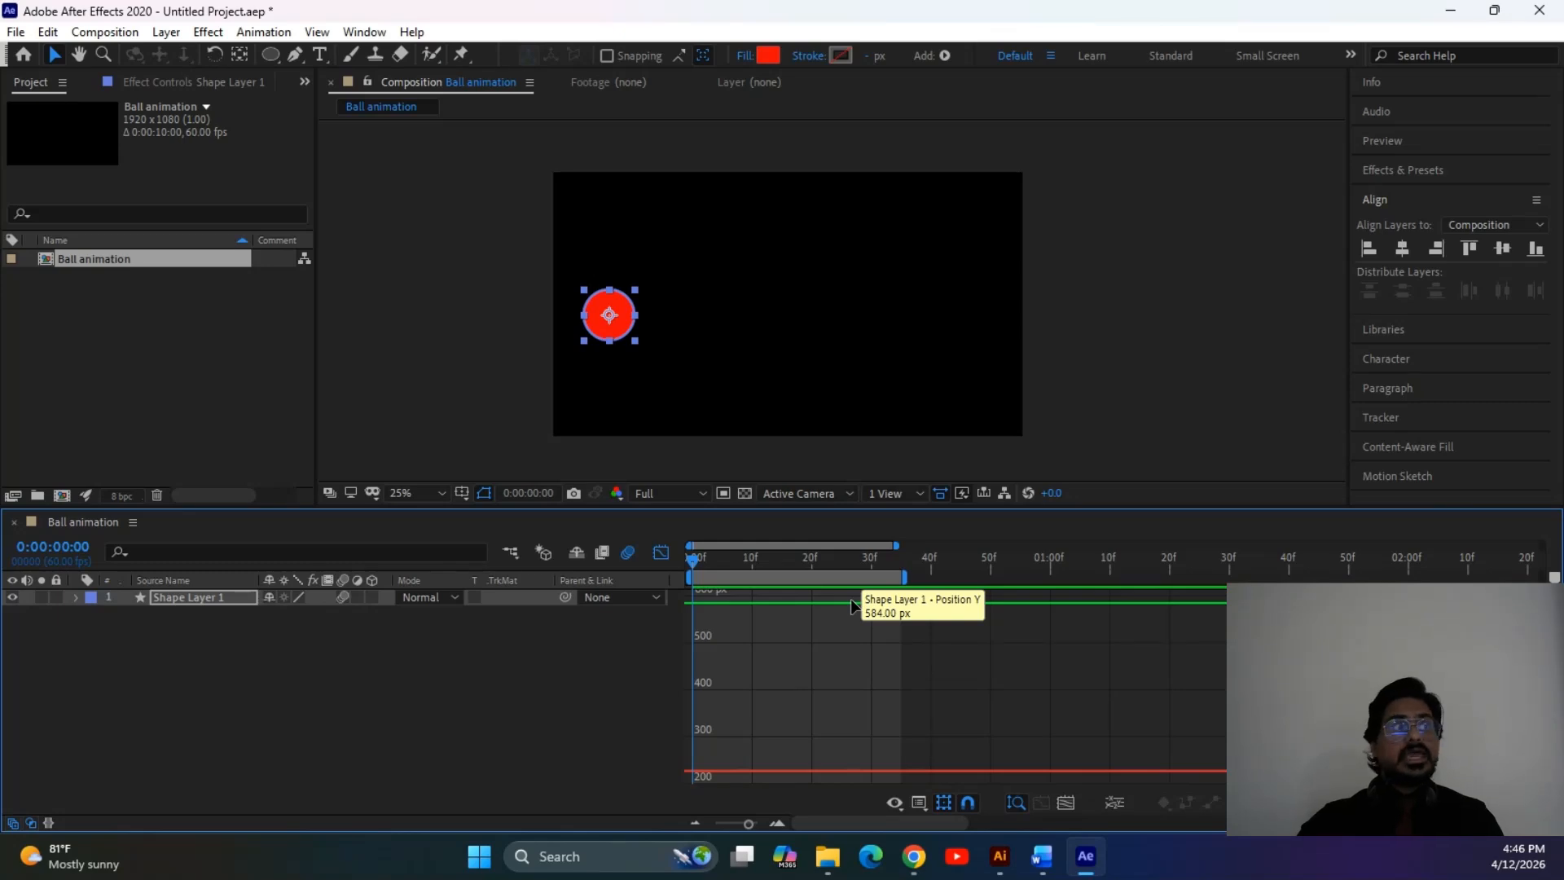
pyautogui.press('p')
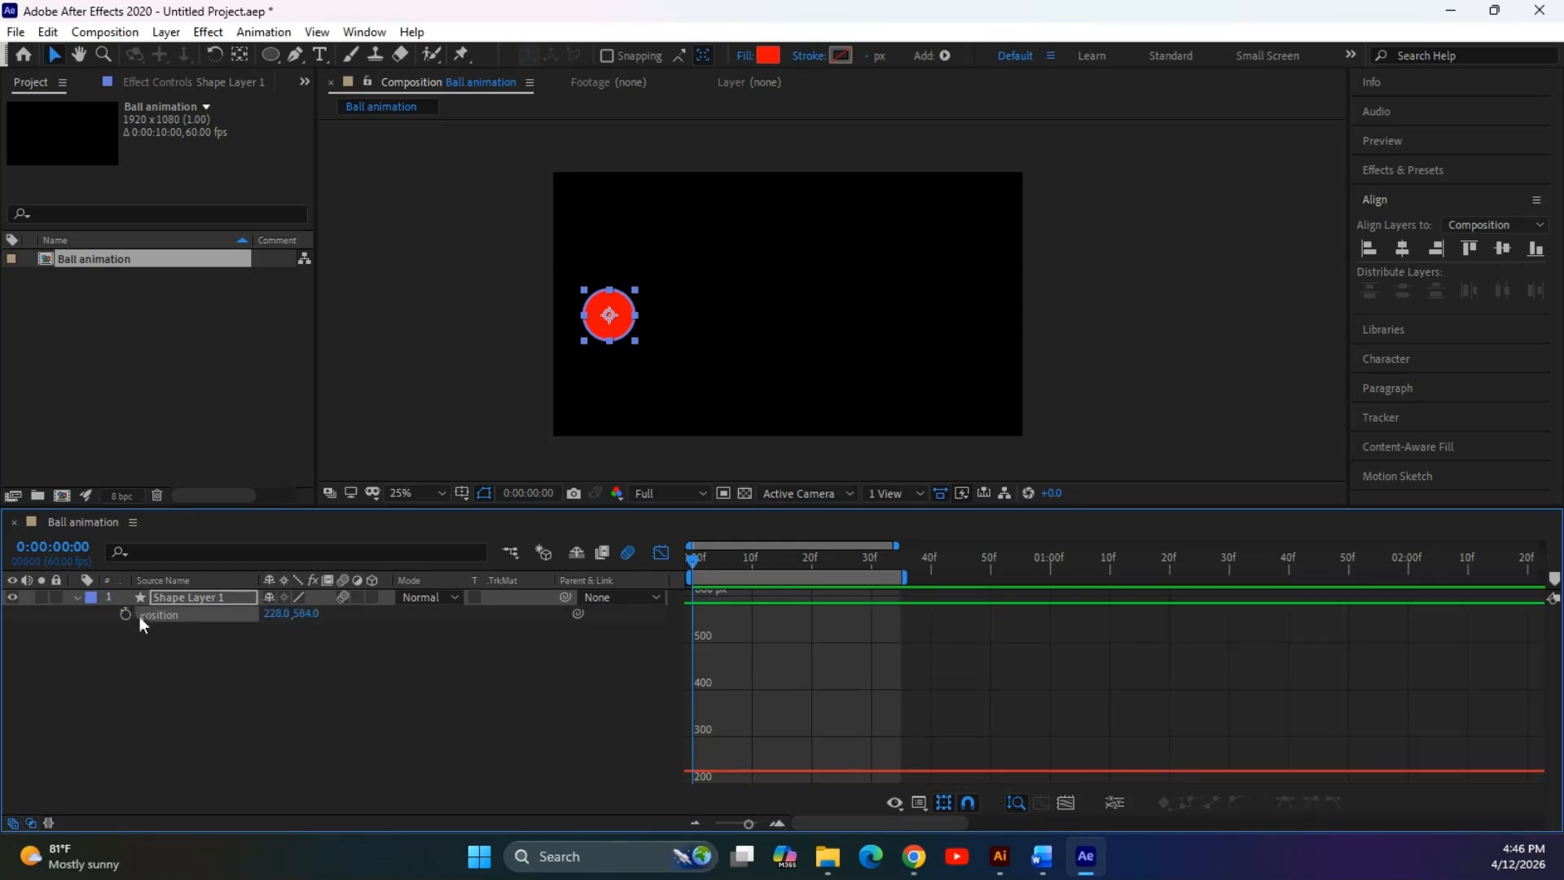
pyautogui.rightClick(195, 618)
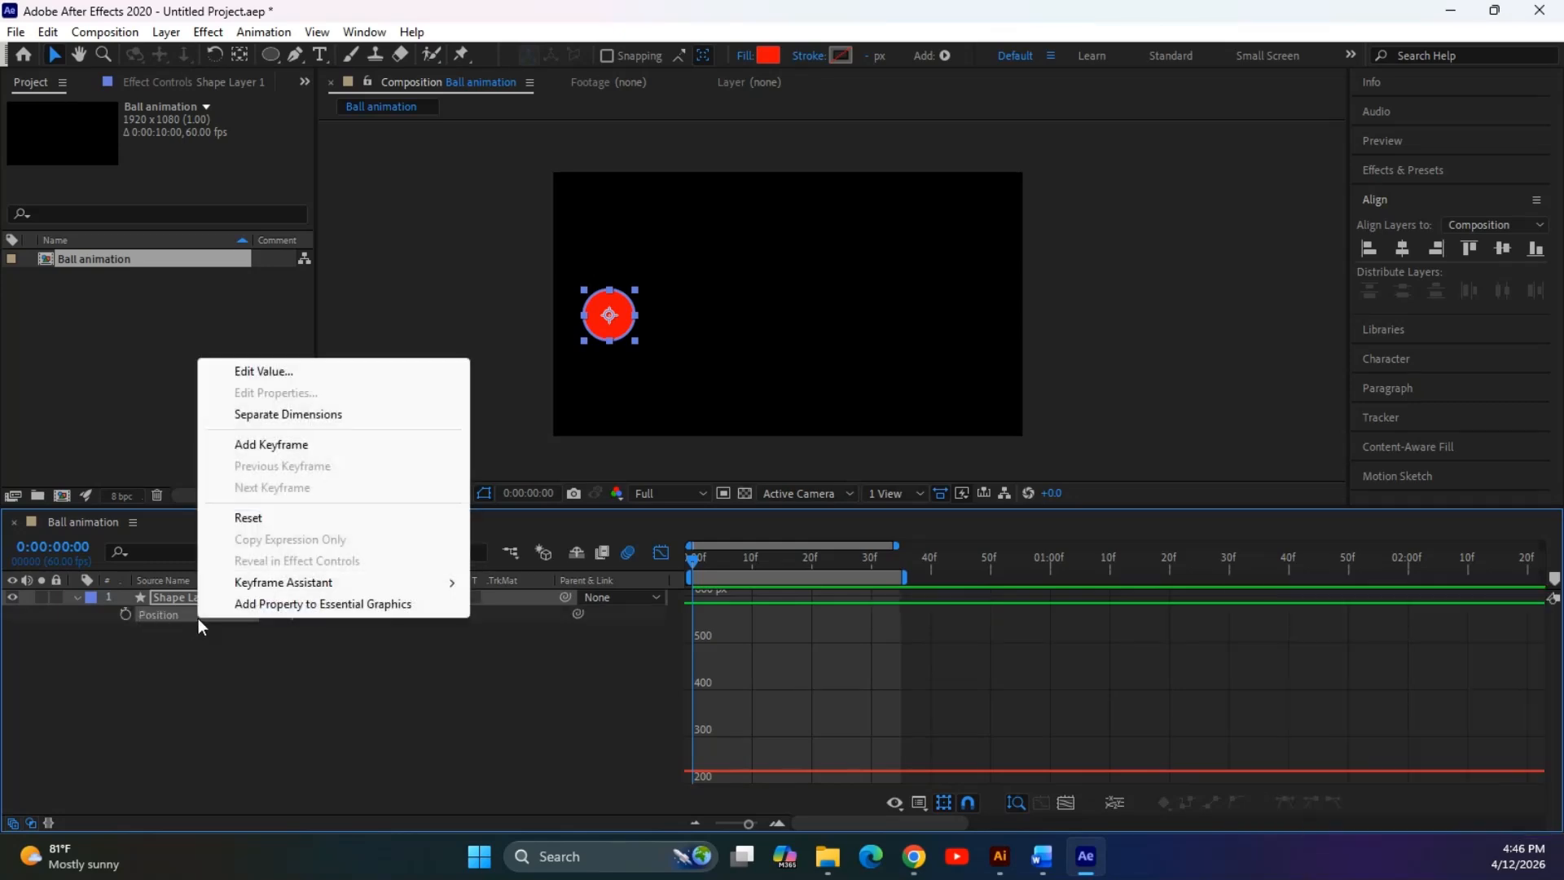
pyautogui.click(307, 419)
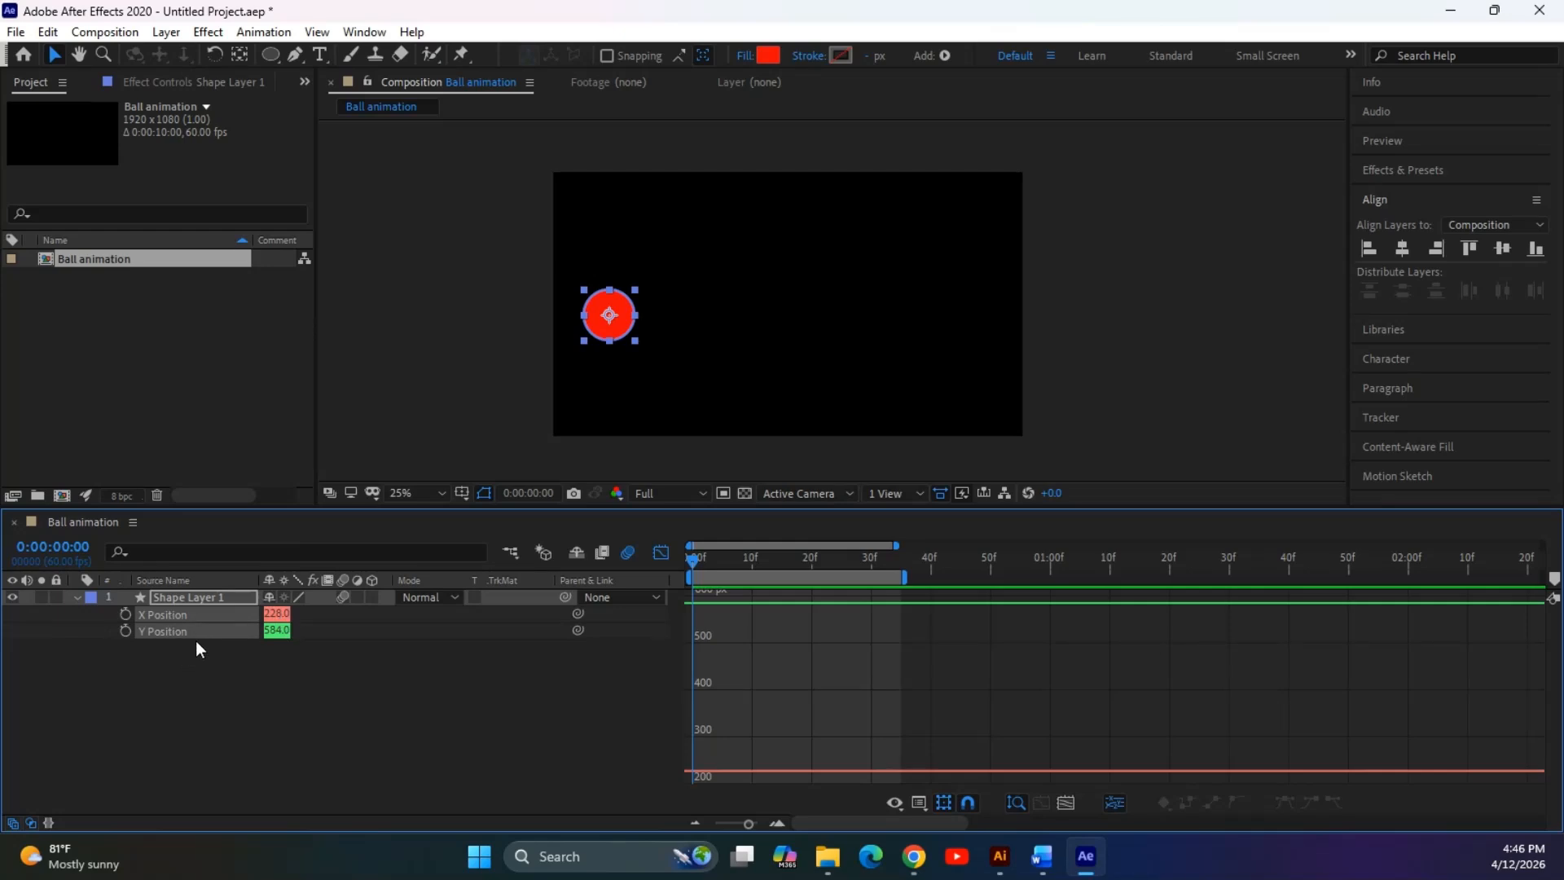
# Try scrubbing X Position and Y Position independently, ending with X at 593 and Y at 795
pyautogui.click(244, 704)
pyautogui.click(166, 615)
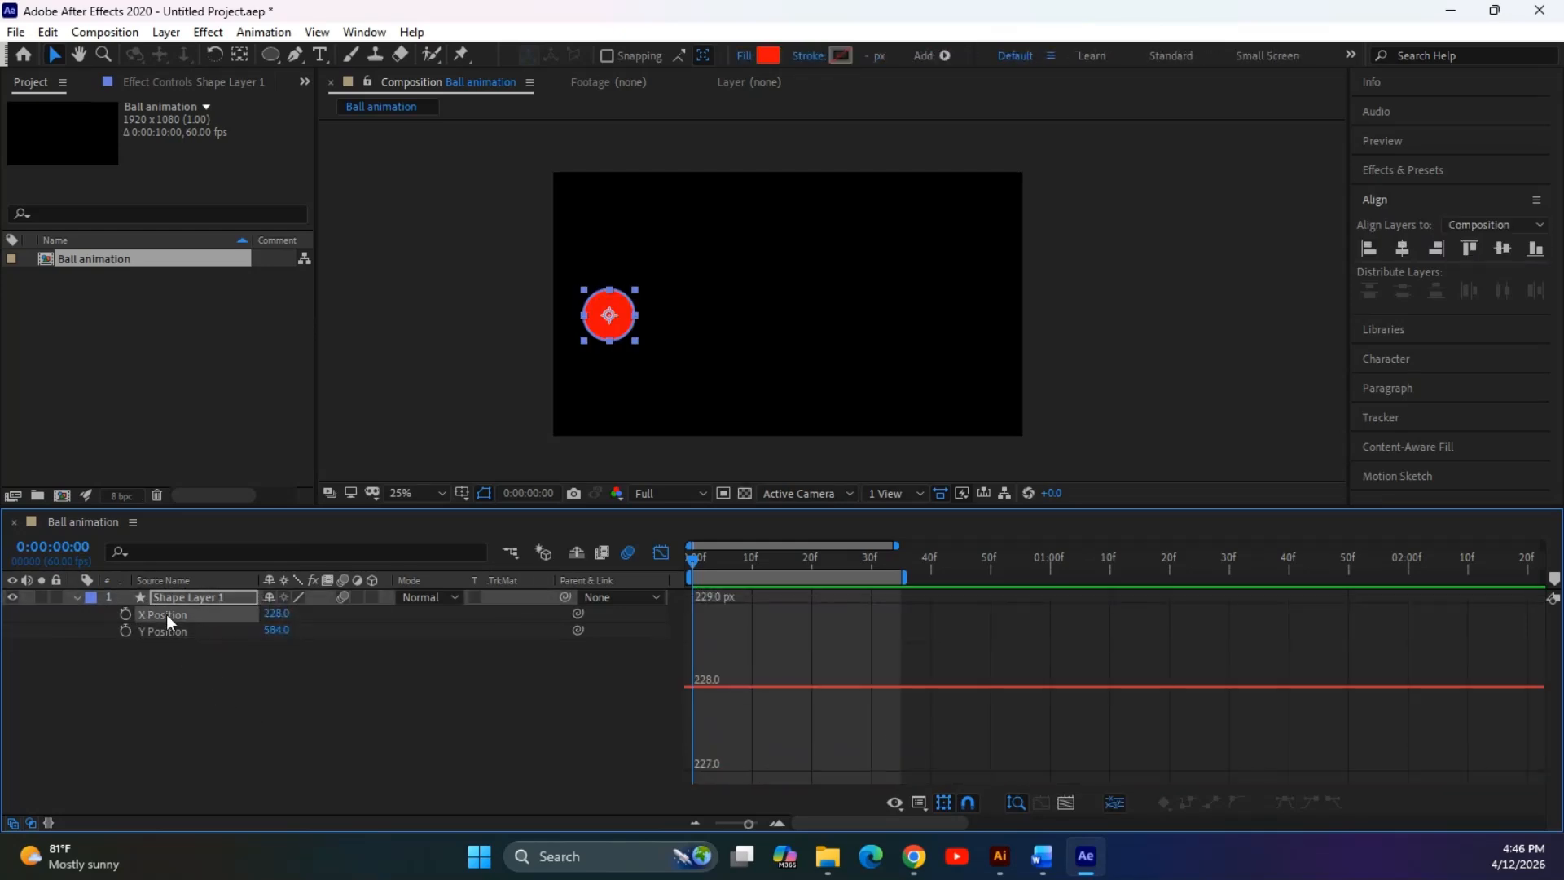
pyautogui.moveTo(275, 617); pyautogui.dragTo(1177, 578)
pyautogui.hotkey('ctrl', 'z')
pyautogui.moveTo(277, 630); pyautogui.dragTo(316, 631)
pyautogui.hotkey('ctrl', 'z')
pyautogui.moveTo(276, 614); pyautogui.dragTo(649, 632)
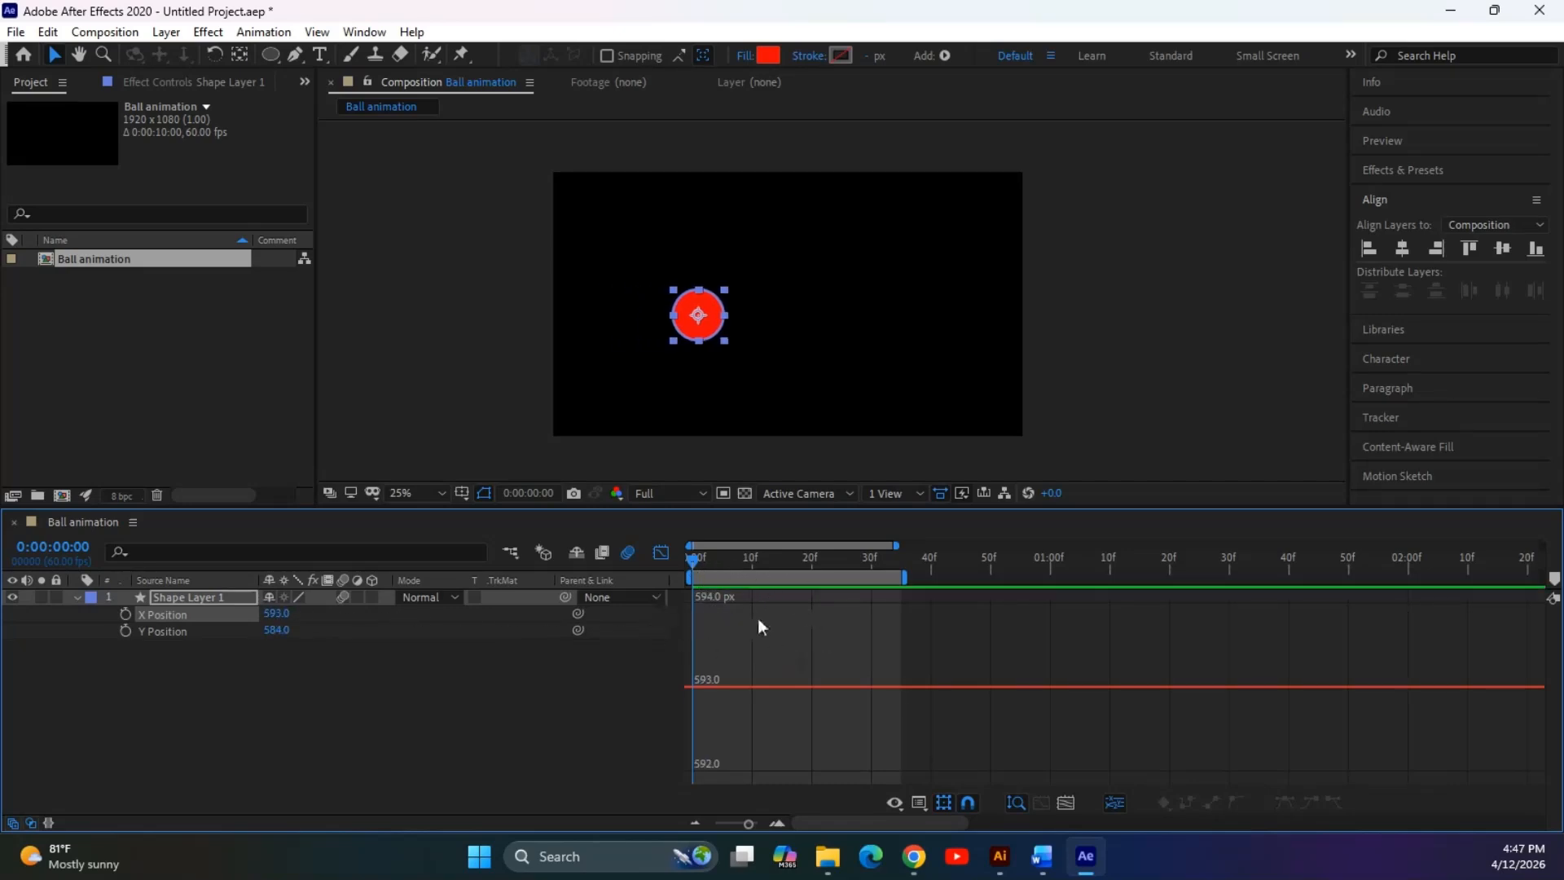
pyautogui.moveTo(277, 629); pyautogui.dragTo(939, 727)
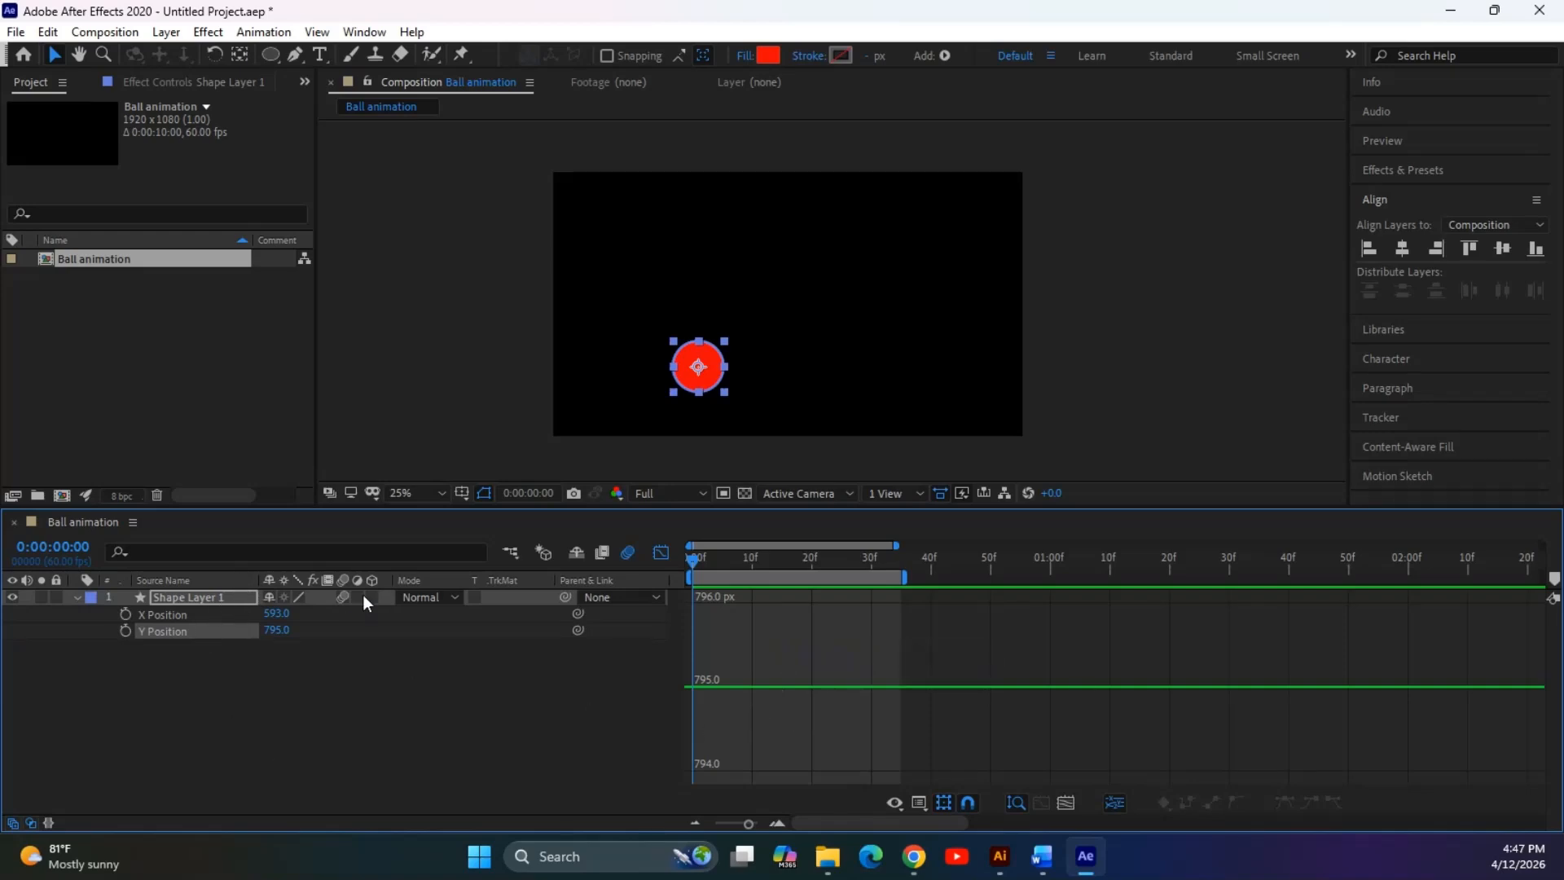
# Set both the X Position and Y Position of the ball to 0
pyautogui.click(269, 613)
pyautogui.write('0')
pyautogui.press('Tab')
pyautogui.write('0')
pyautogui.press('Return')
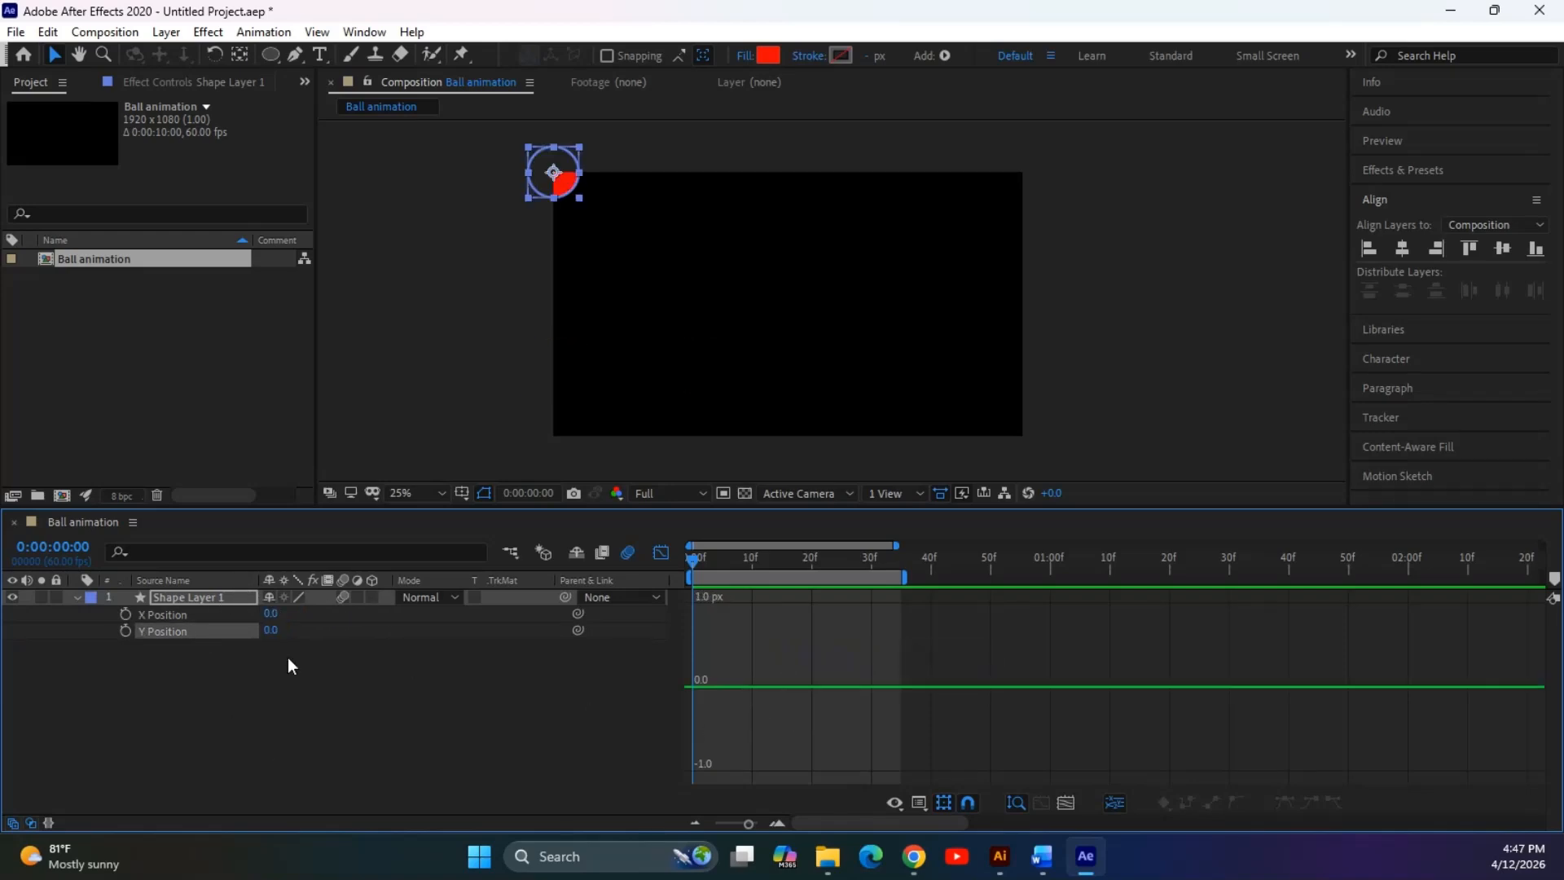
# Move the ball back into the frame and center it horizontally and vertically in the composition
pyautogui.moveTo(571, 193); pyautogui.dragTo(770, 305)
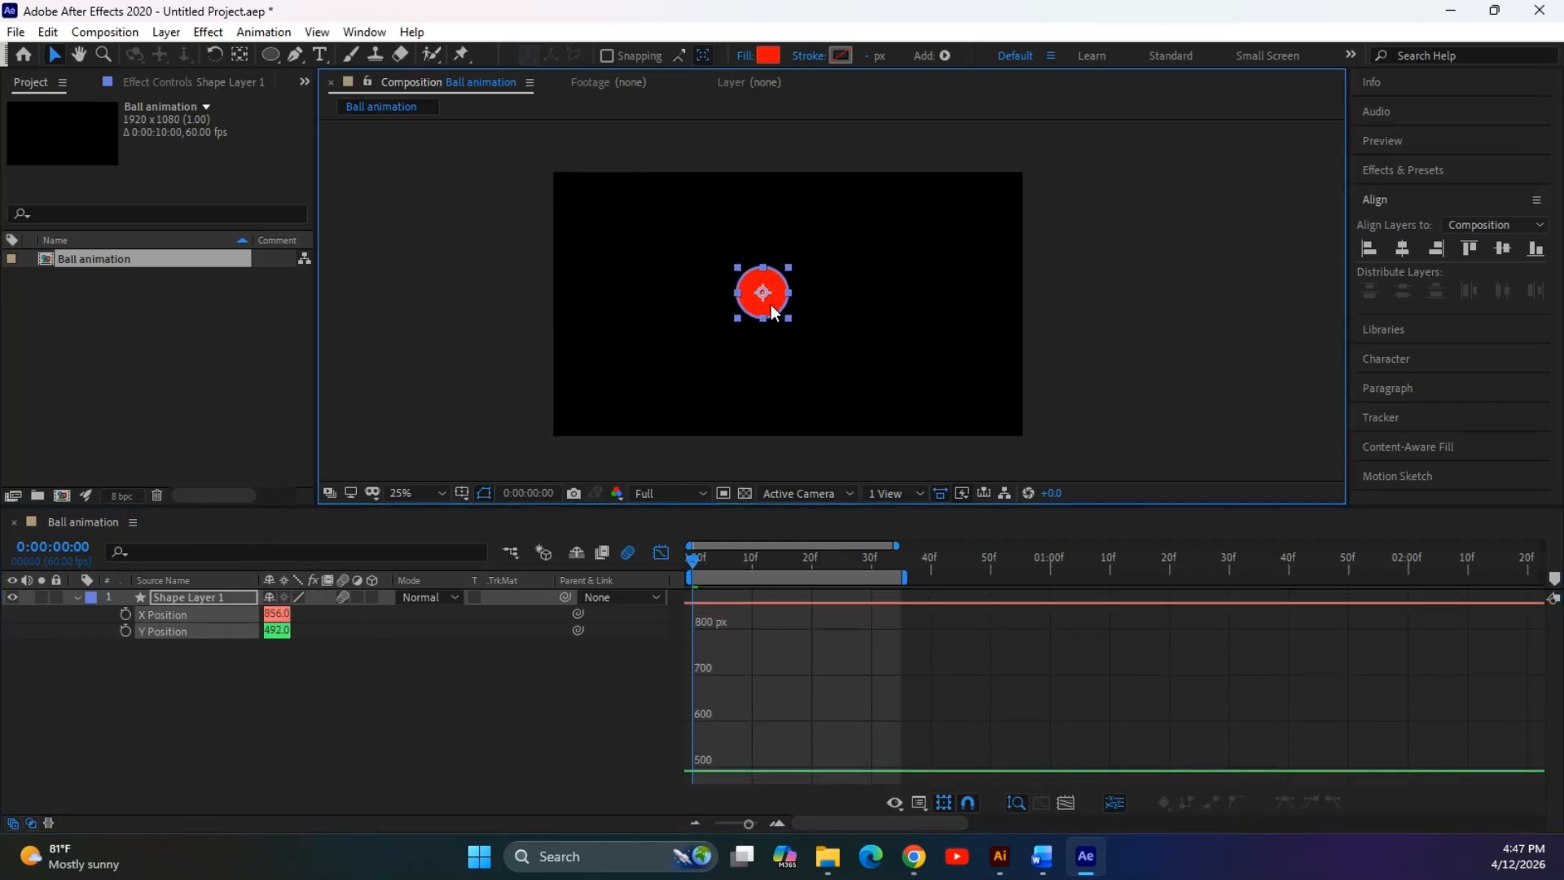
pyautogui.moveTo(641, 207); pyautogui.dragTo(911, 383)
pyautogui.click(1407, 252)
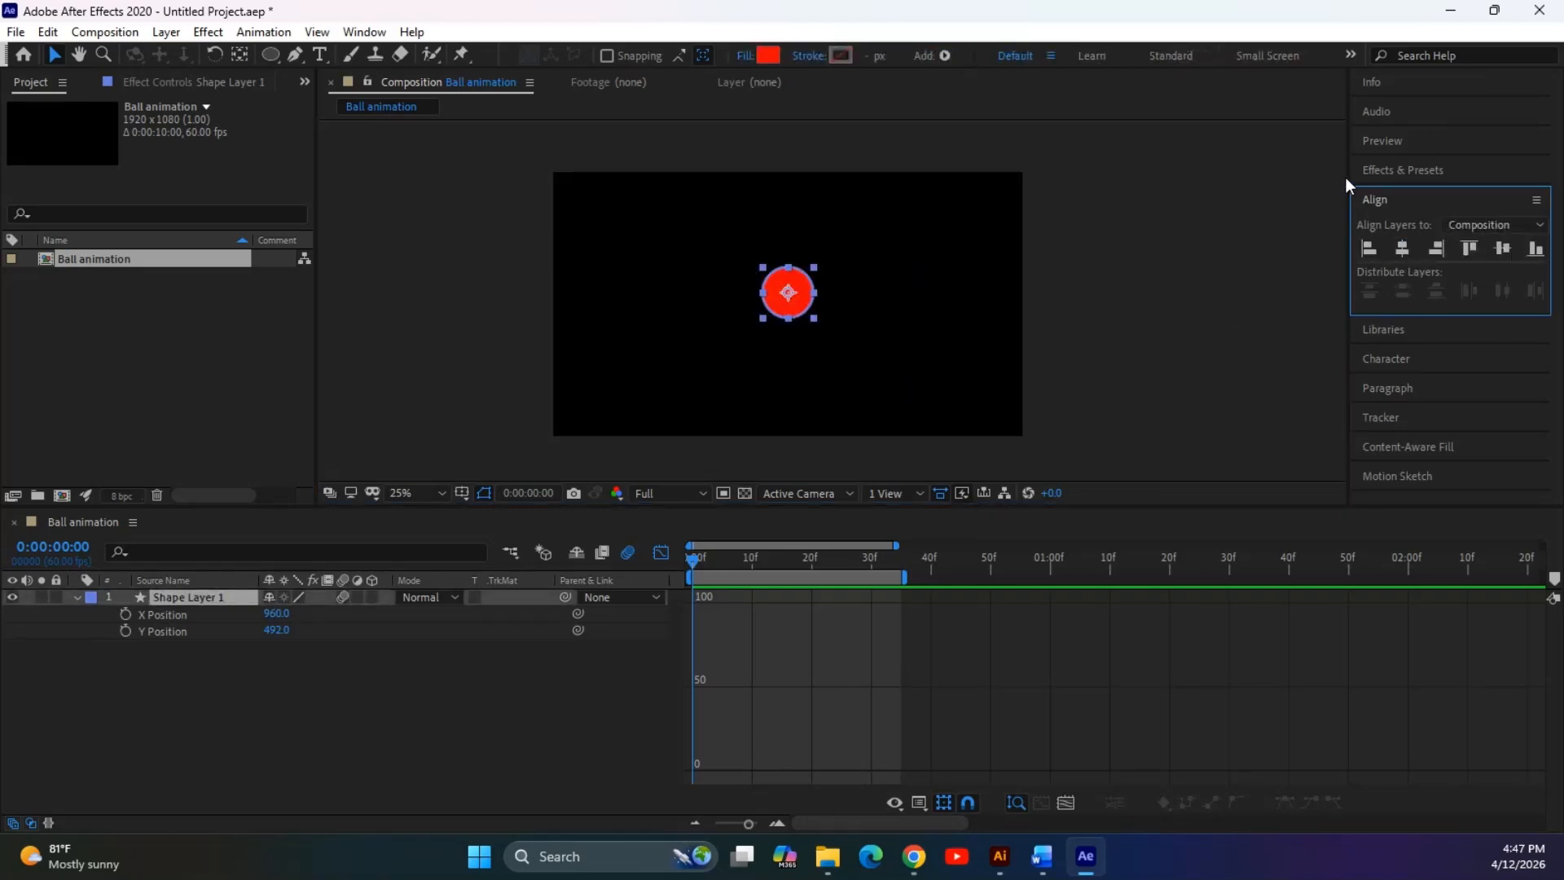
pyautogui.click(1504, 250)
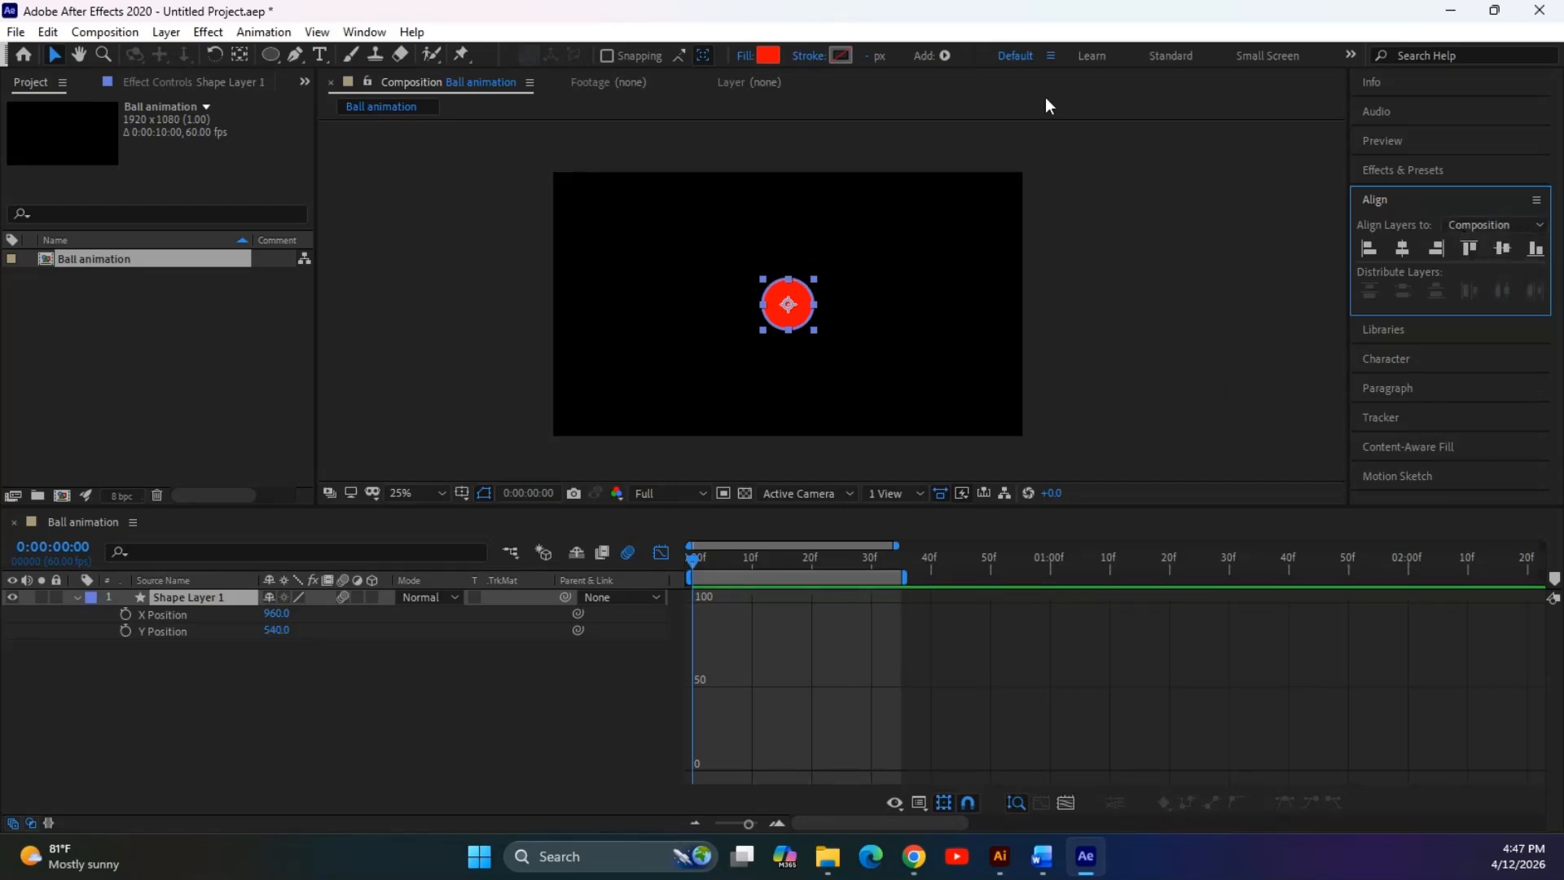
# Try moving the ball straight down and adding a Y Position keyframe at frame 0, undoing each attempt
pyautogui.click(1010, 269)
pyautogui.click(788, 304)
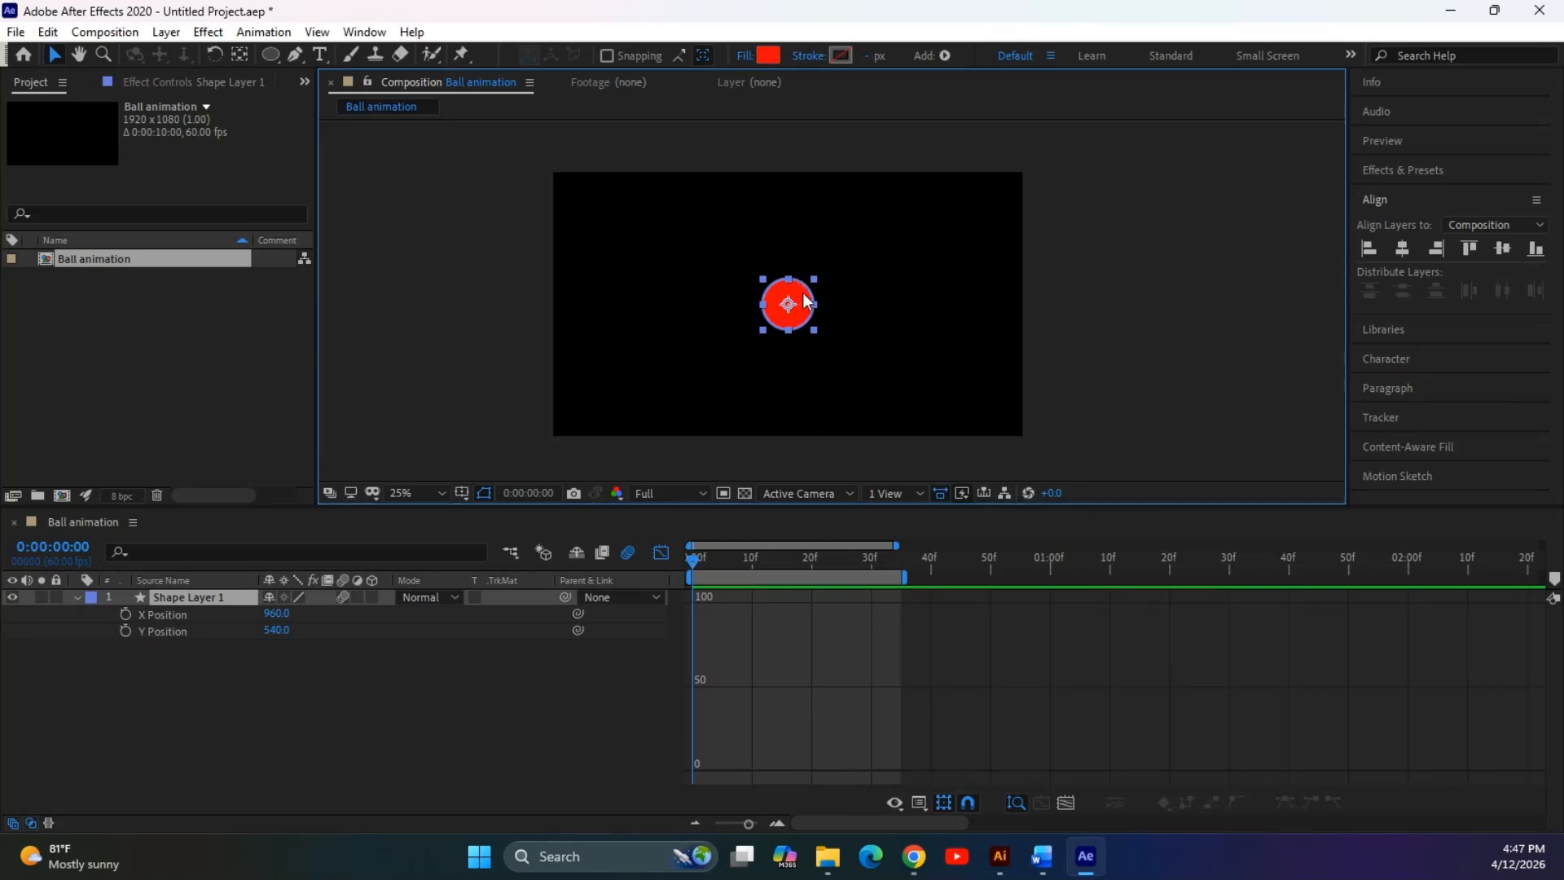
pyautogui.moveTo(803, 293); pyautogui.dragTo(790, 430)
pyautogui.hotkey('ctrl', 'z')
pyautogui.click(123, 630)
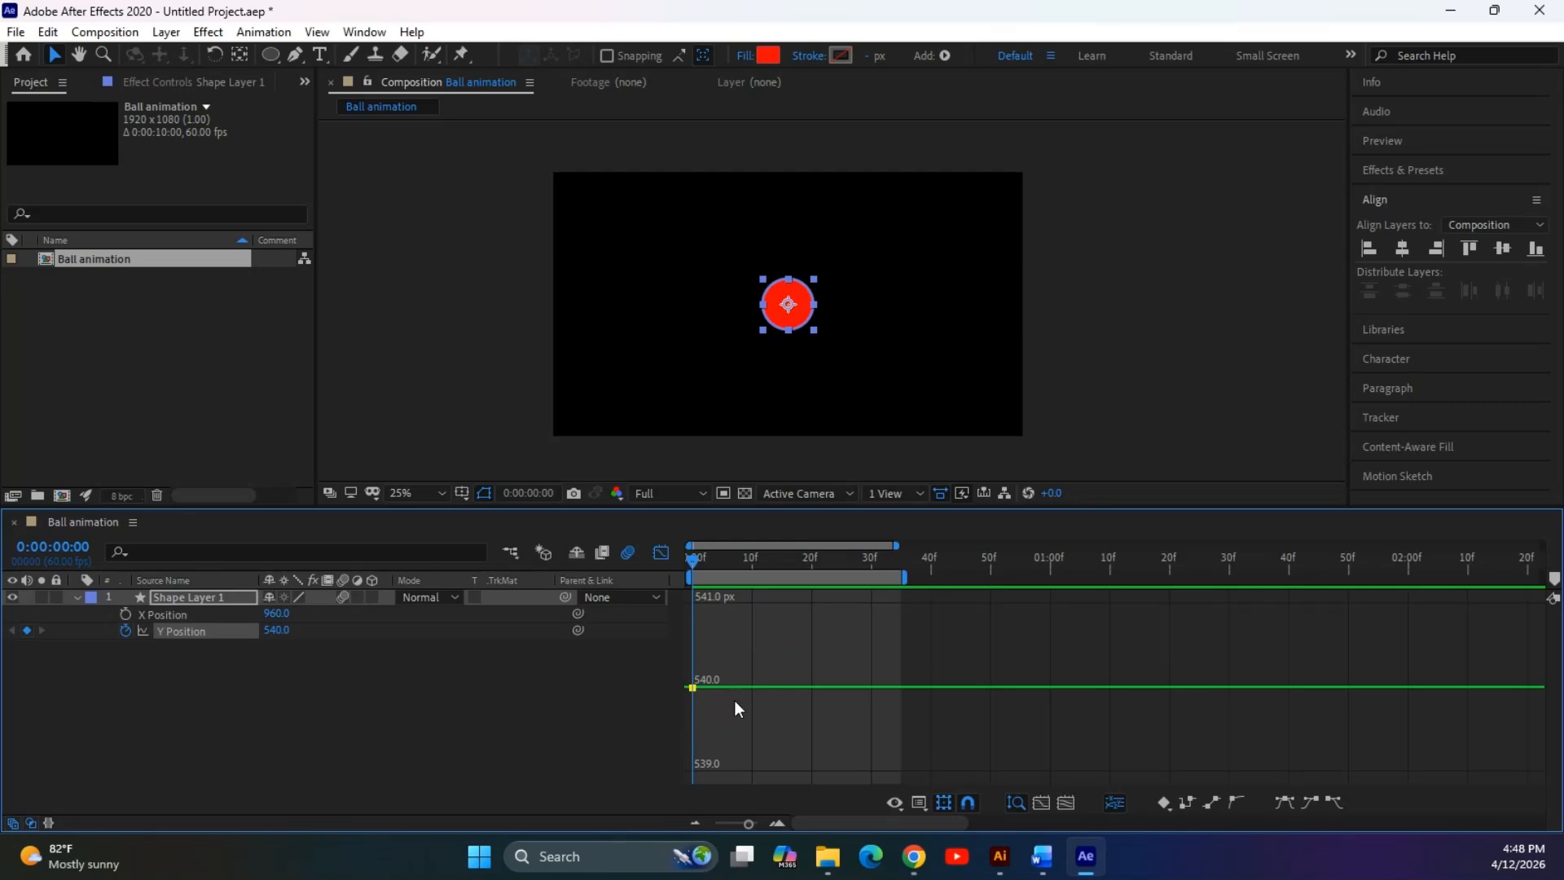
pyautogui.hotkey('ctrl', 'z')
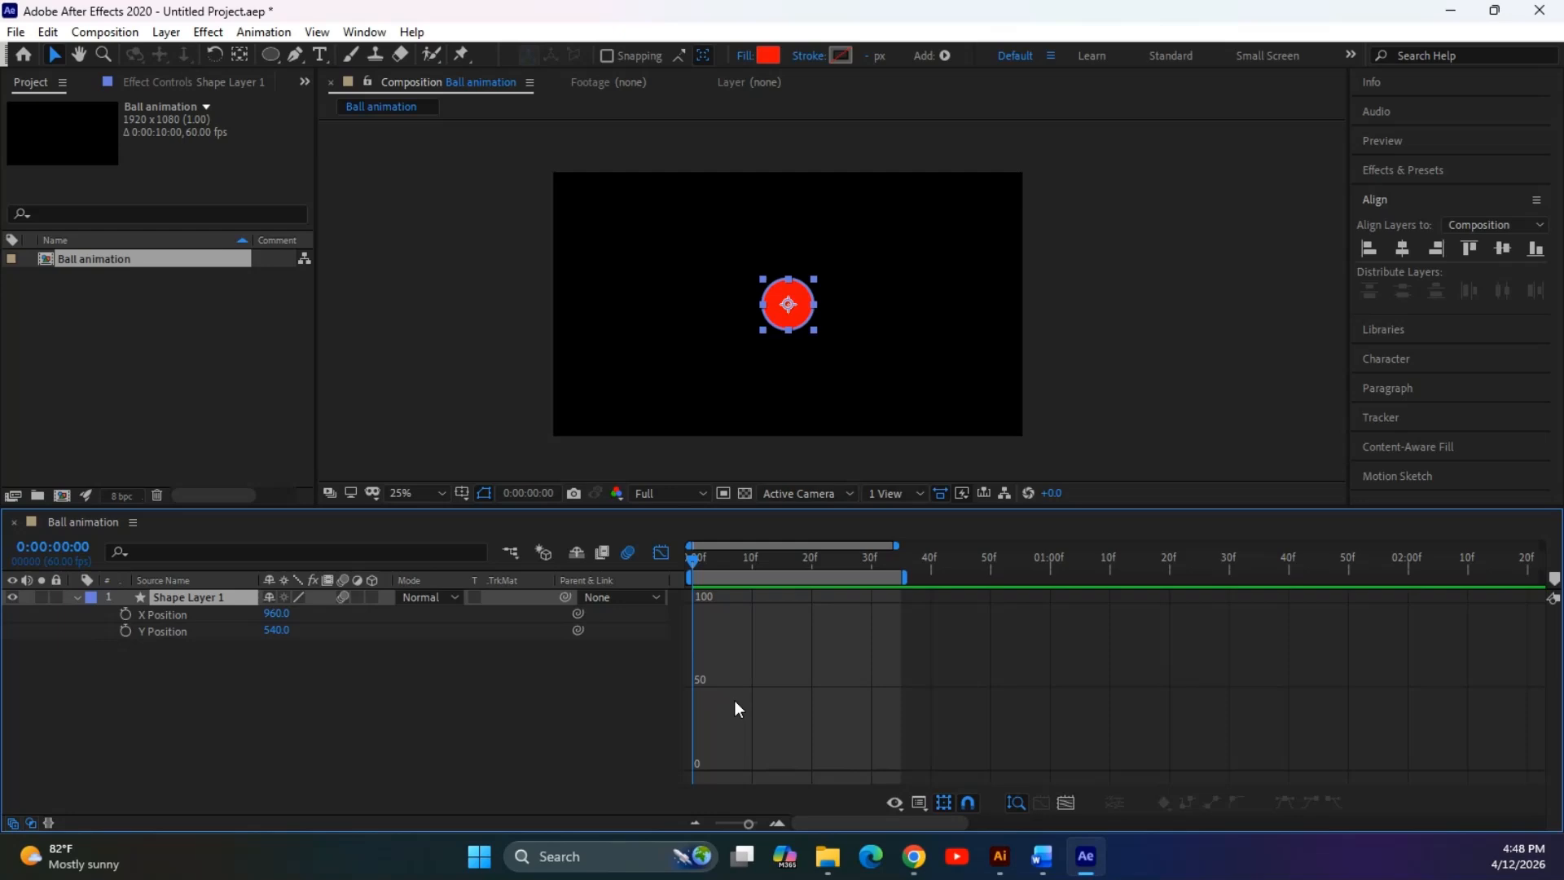
# Leave the Graph Editor and keyframe the ball's Y Position at 540 on frame 0 and 972 on frame 15
pyautogui.click(660, 552)
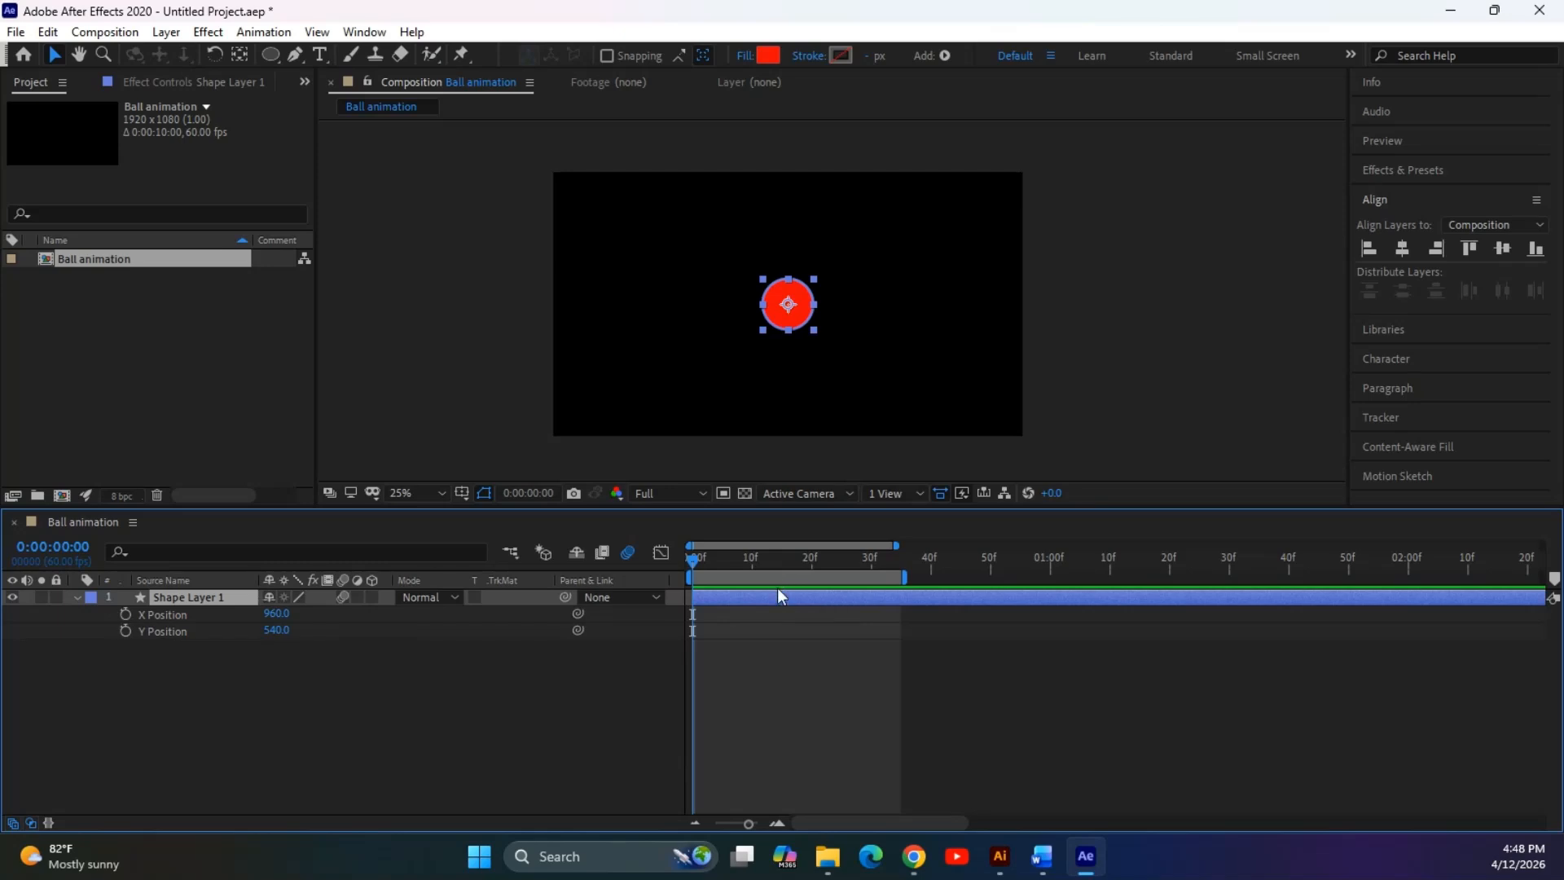
pyautogui.click(125, 632)
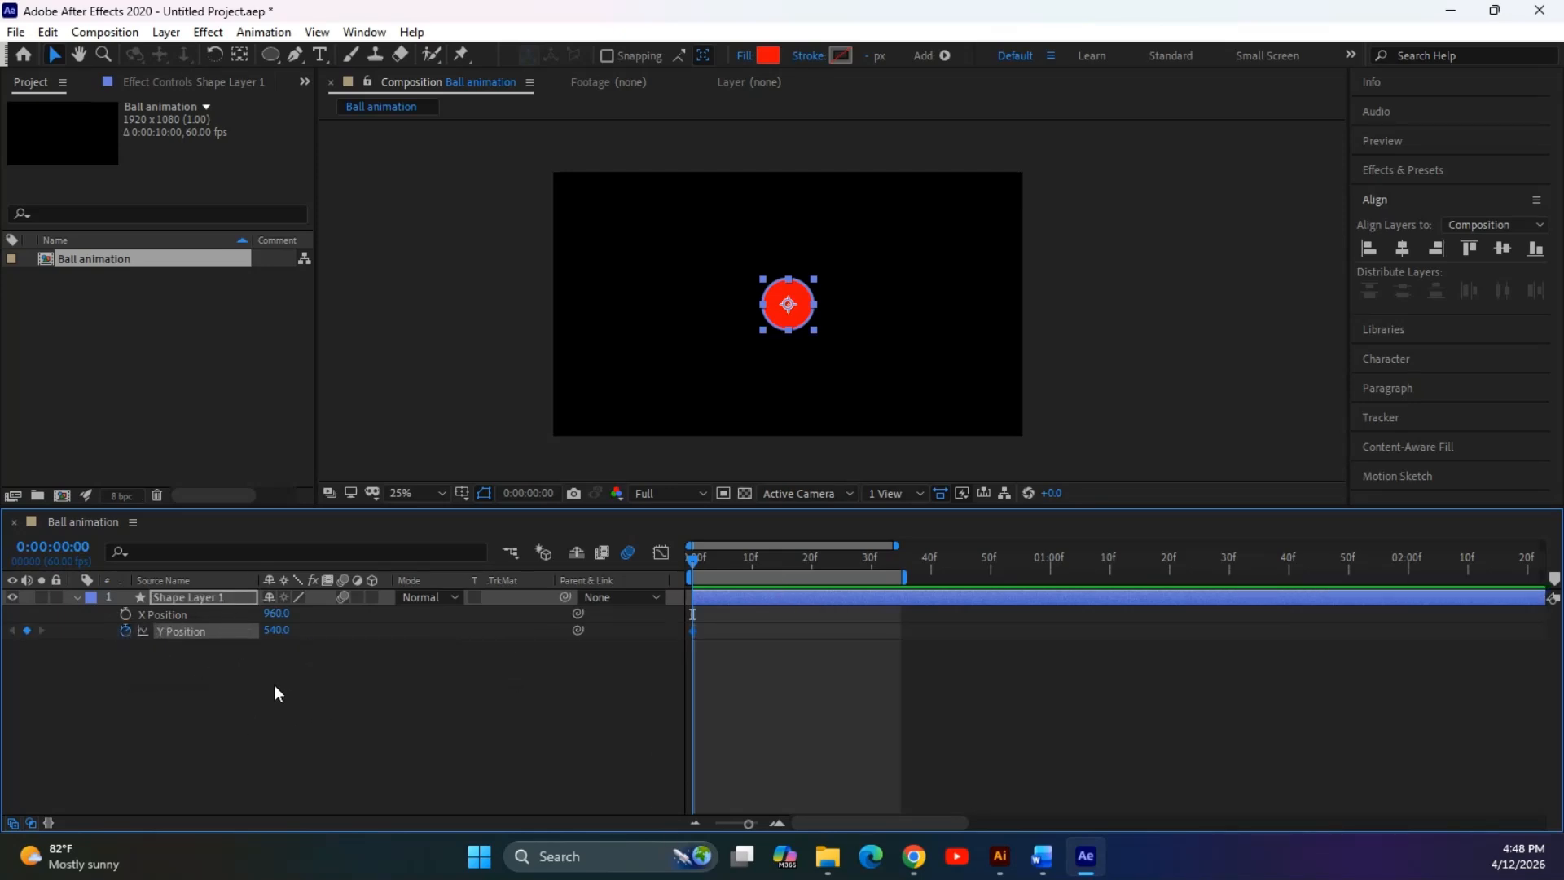
pyautogui.moveTo(695, 559); pyautogui.dragTo(782, 567)
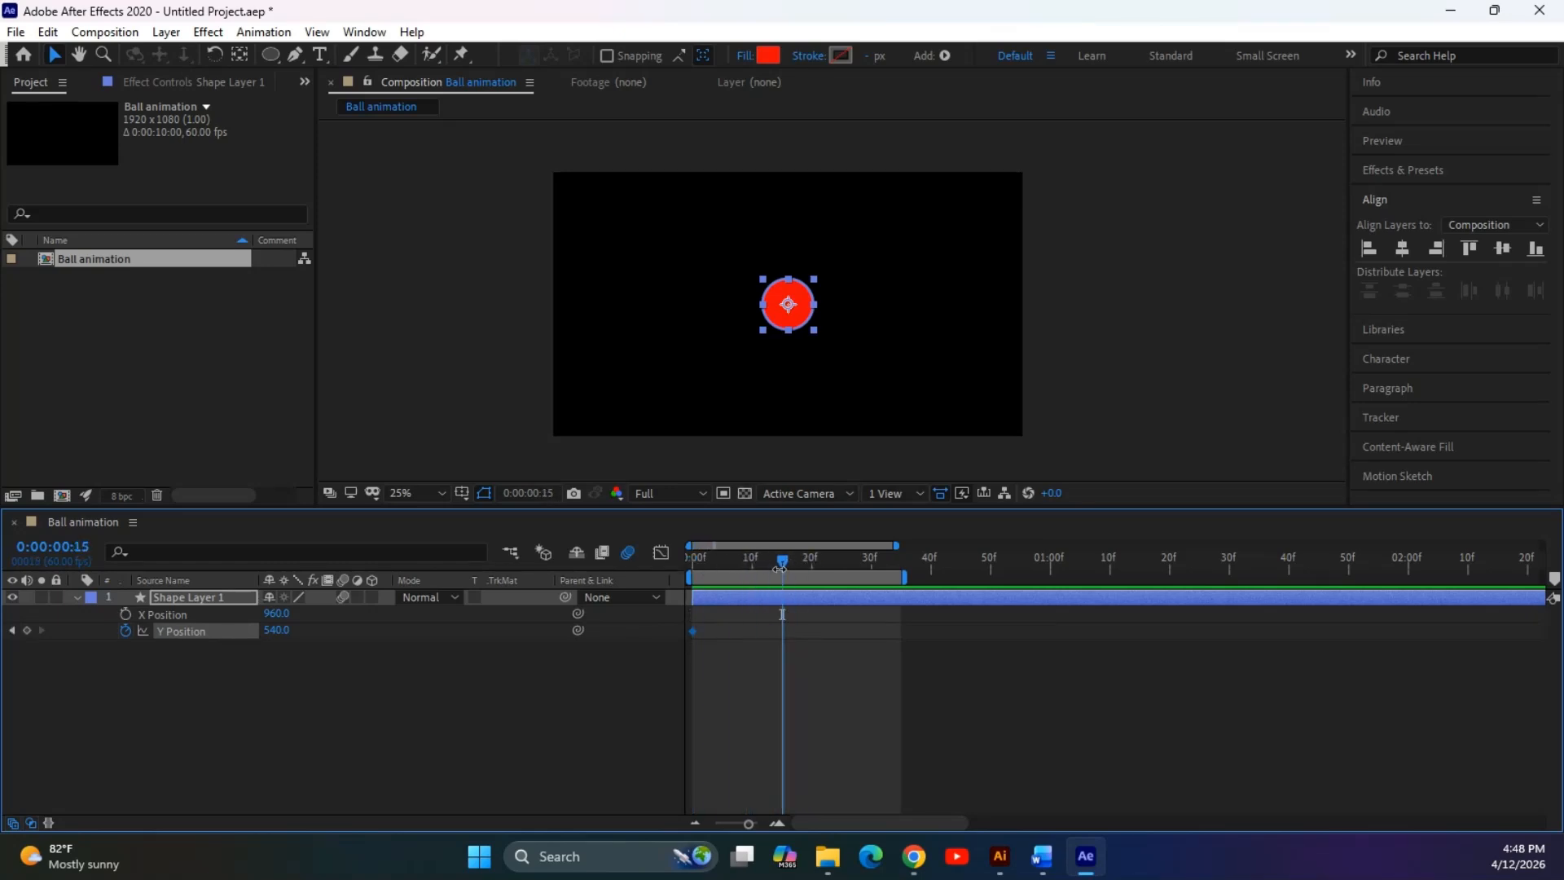
pyautogui.moveTo(271, 636); pyautogui.dragTo(732, 664)
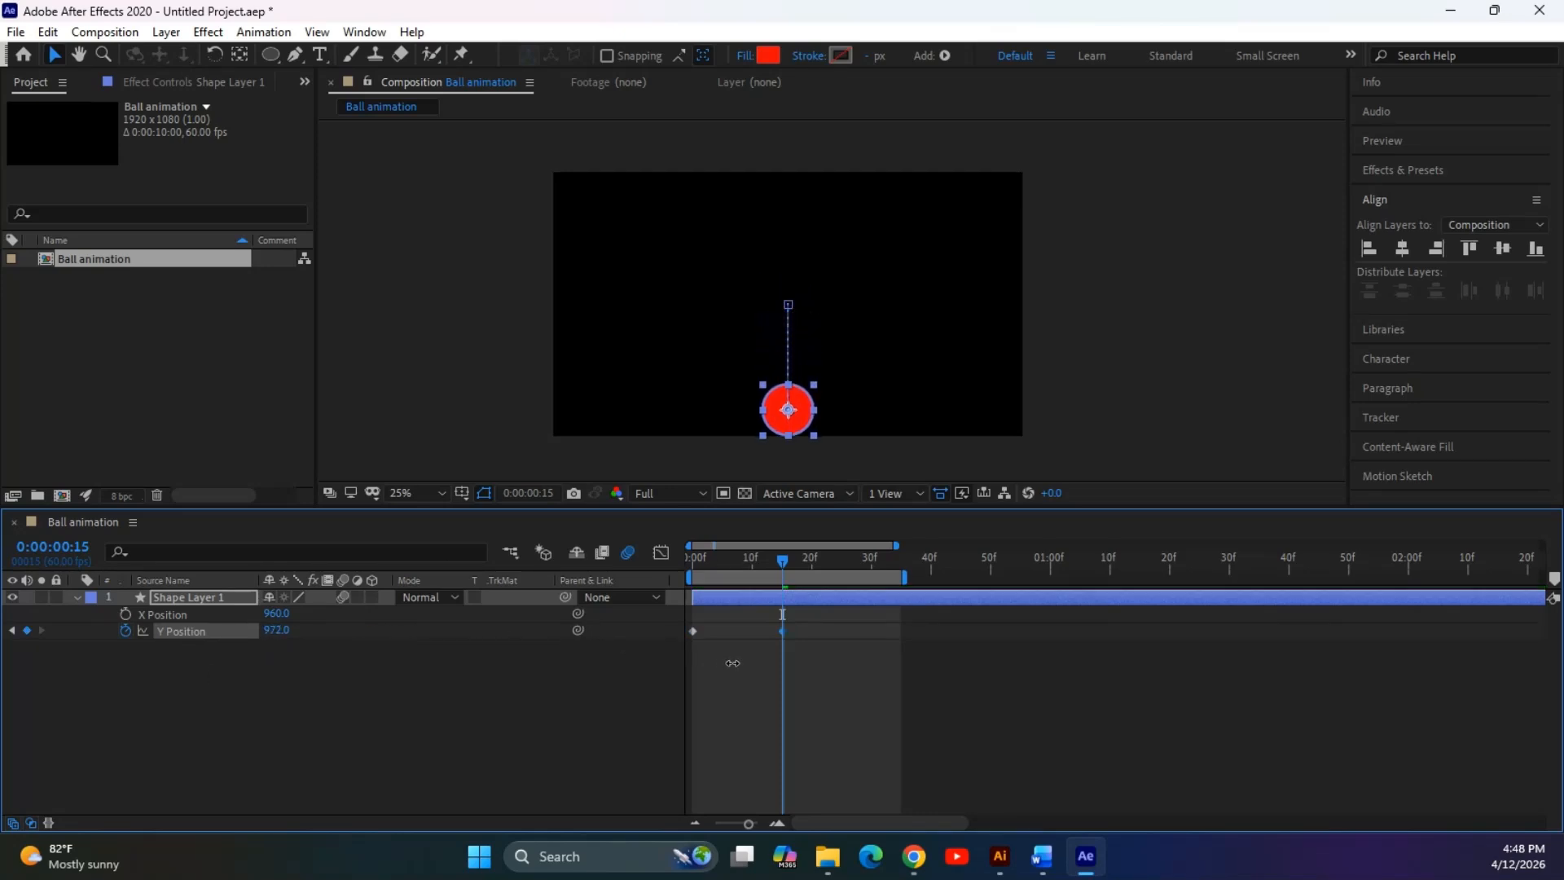
# Apply Easy Ease to both Y Position keyframes and preview the ball's fall from frame 0
pyautogui.moveTo(961, 740); pyautogui.dragTo(653, 623)
pyautogui.press('F9')
pyautogui.moveTo(782, 562); pyautogui.dragTo(311, 578)
pyautogui.press('space')
pyautogui.press('space')
pyautogui.press('space')
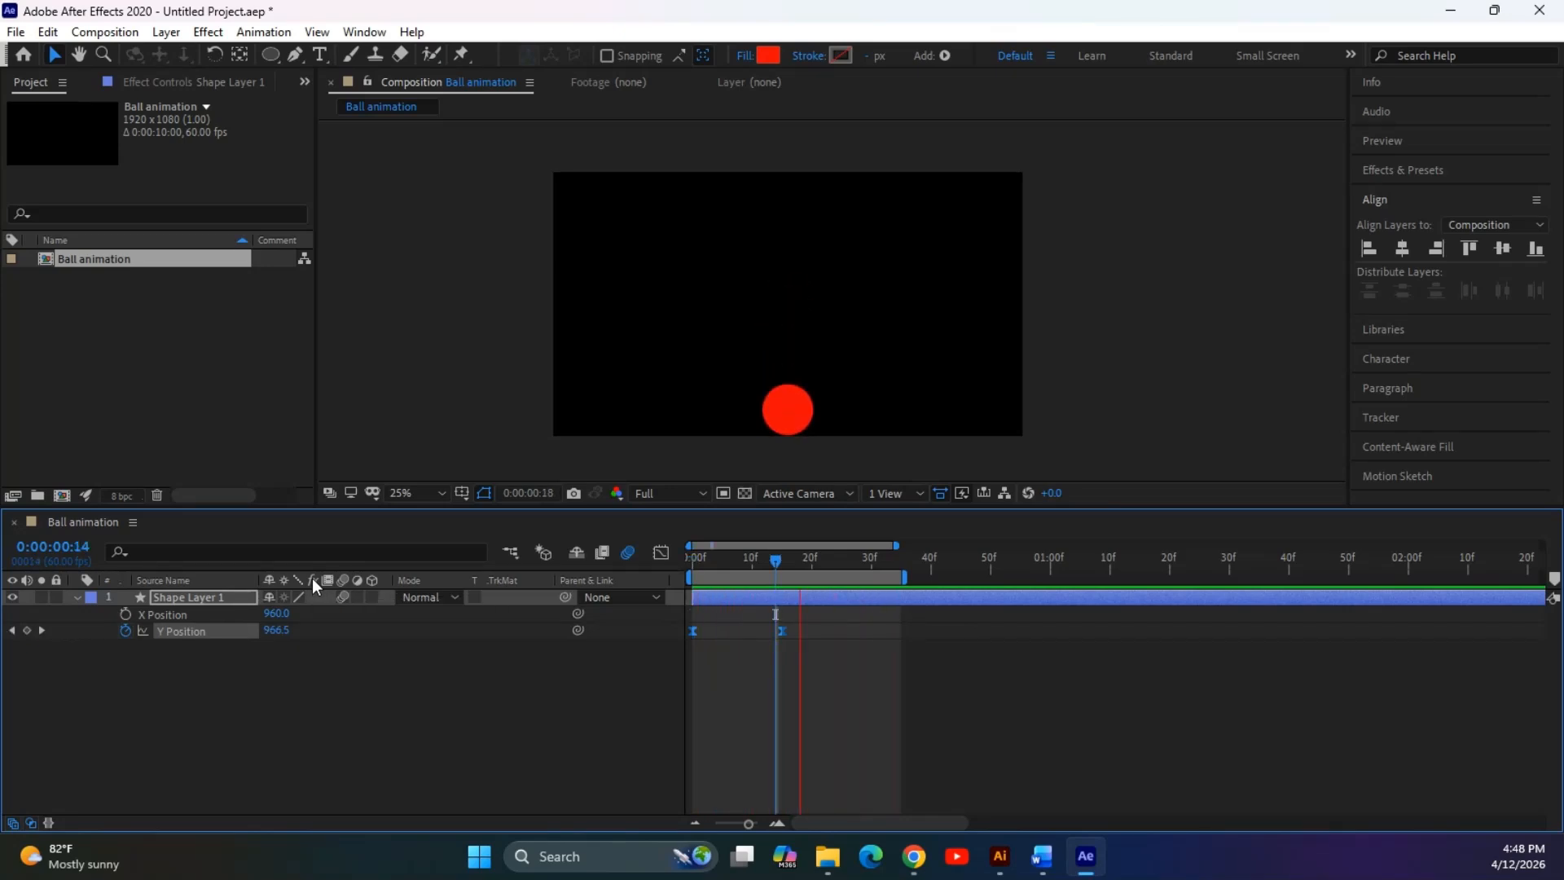
# Extend the end of the work area to about frame 41 and show the Y Position curve in the Graph Editor
pyautogui.press('space')
pyautogui.moveTo(904, 578); pyautogui.dragTo(938, 578)
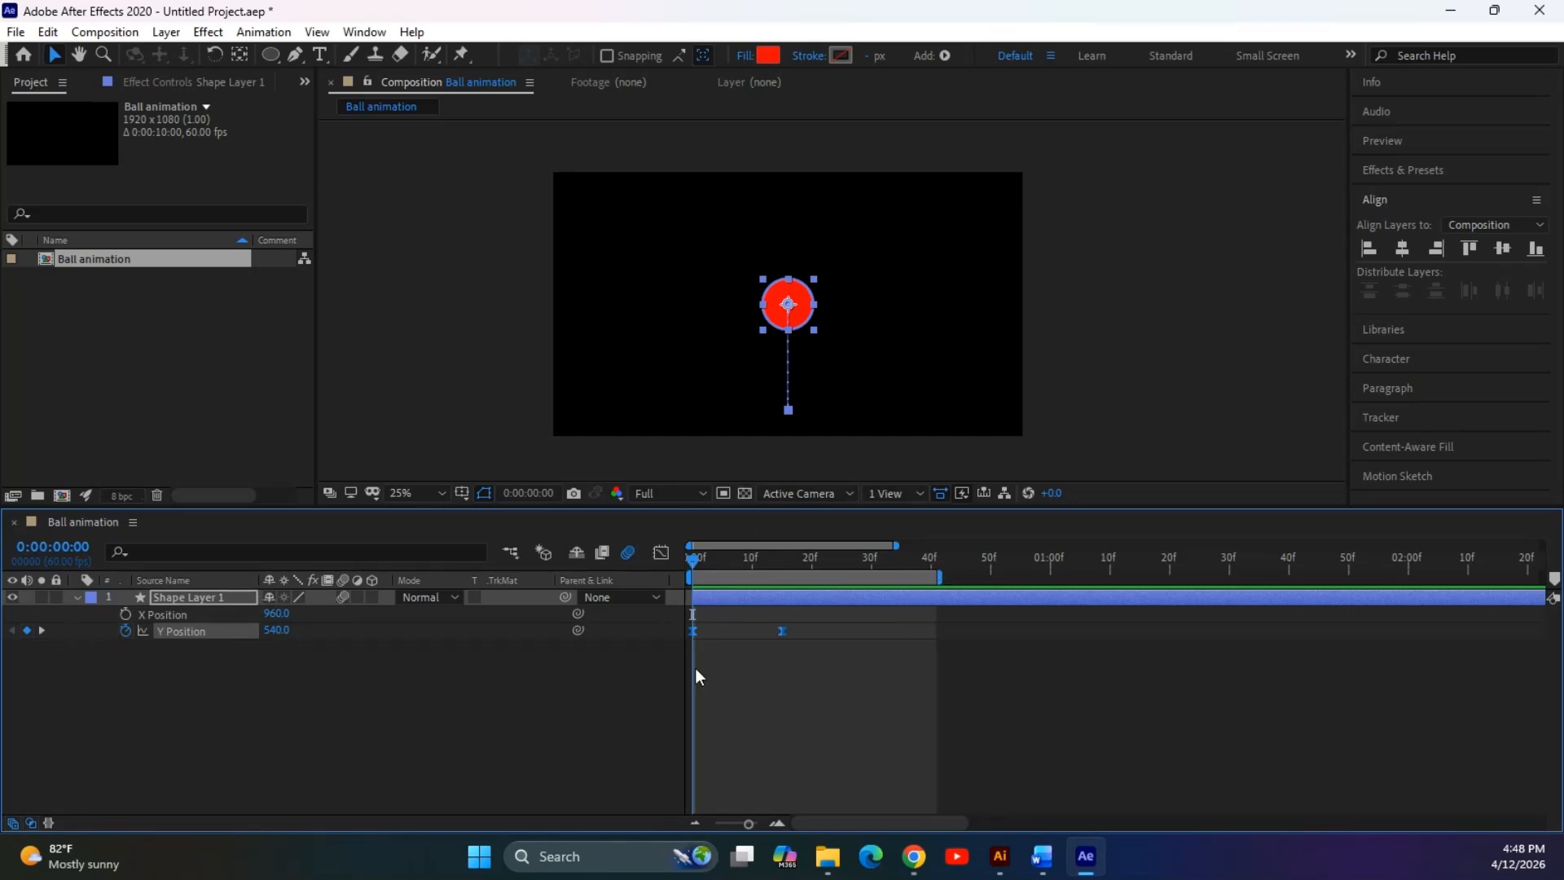
pyautogui.click(660, 553)
pyautogui.moveTo(691, 772)
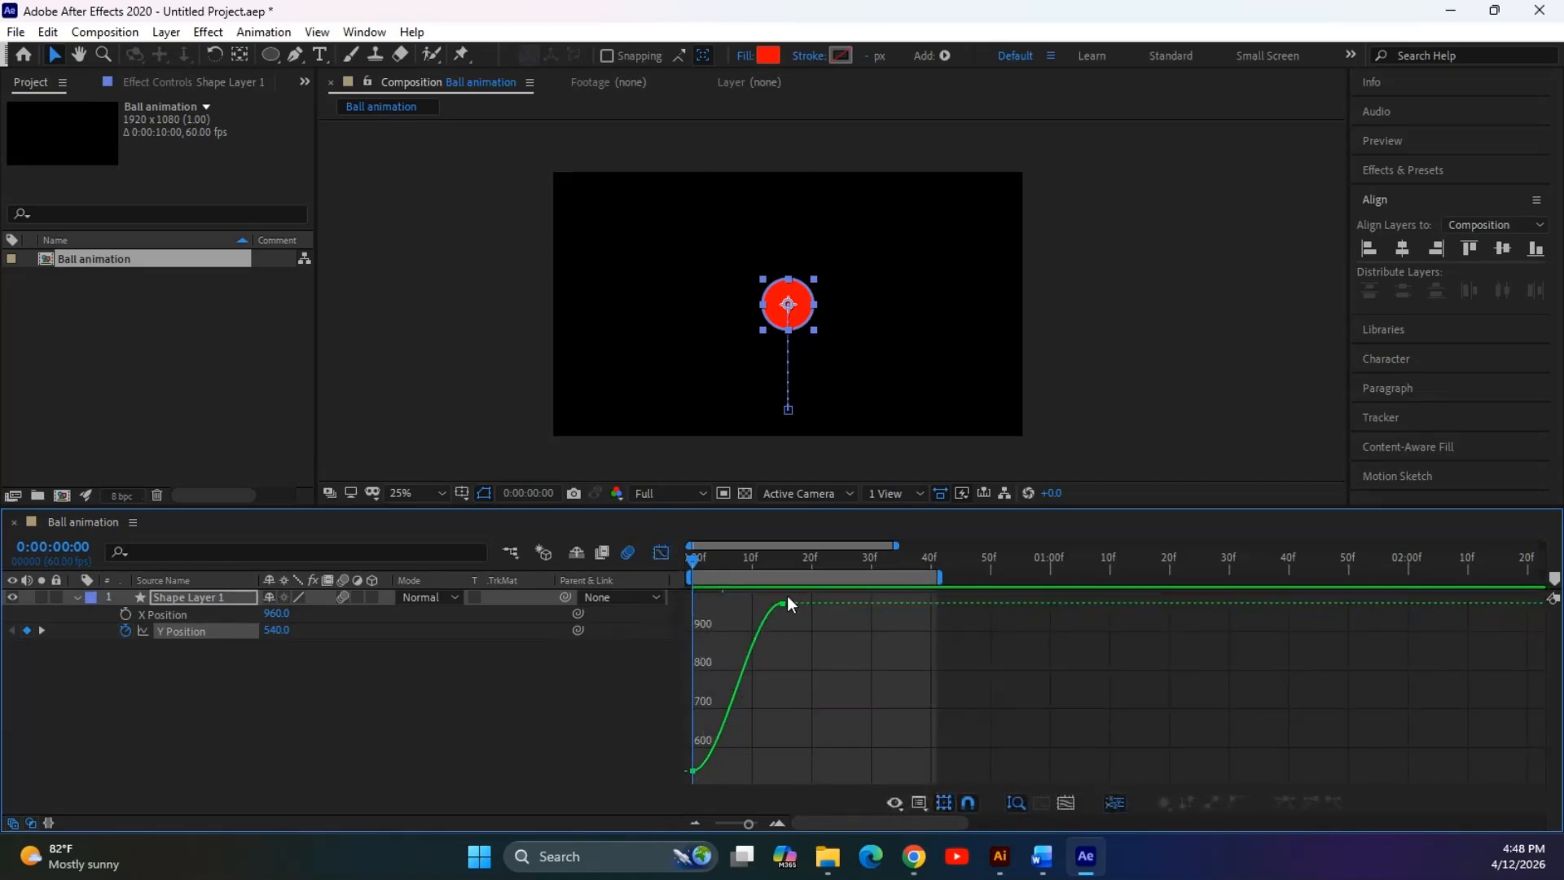
# Preview the ball's fall from frame 0 against its Y Position curve
pyautogui.press('space')
pyautogui.press('space')
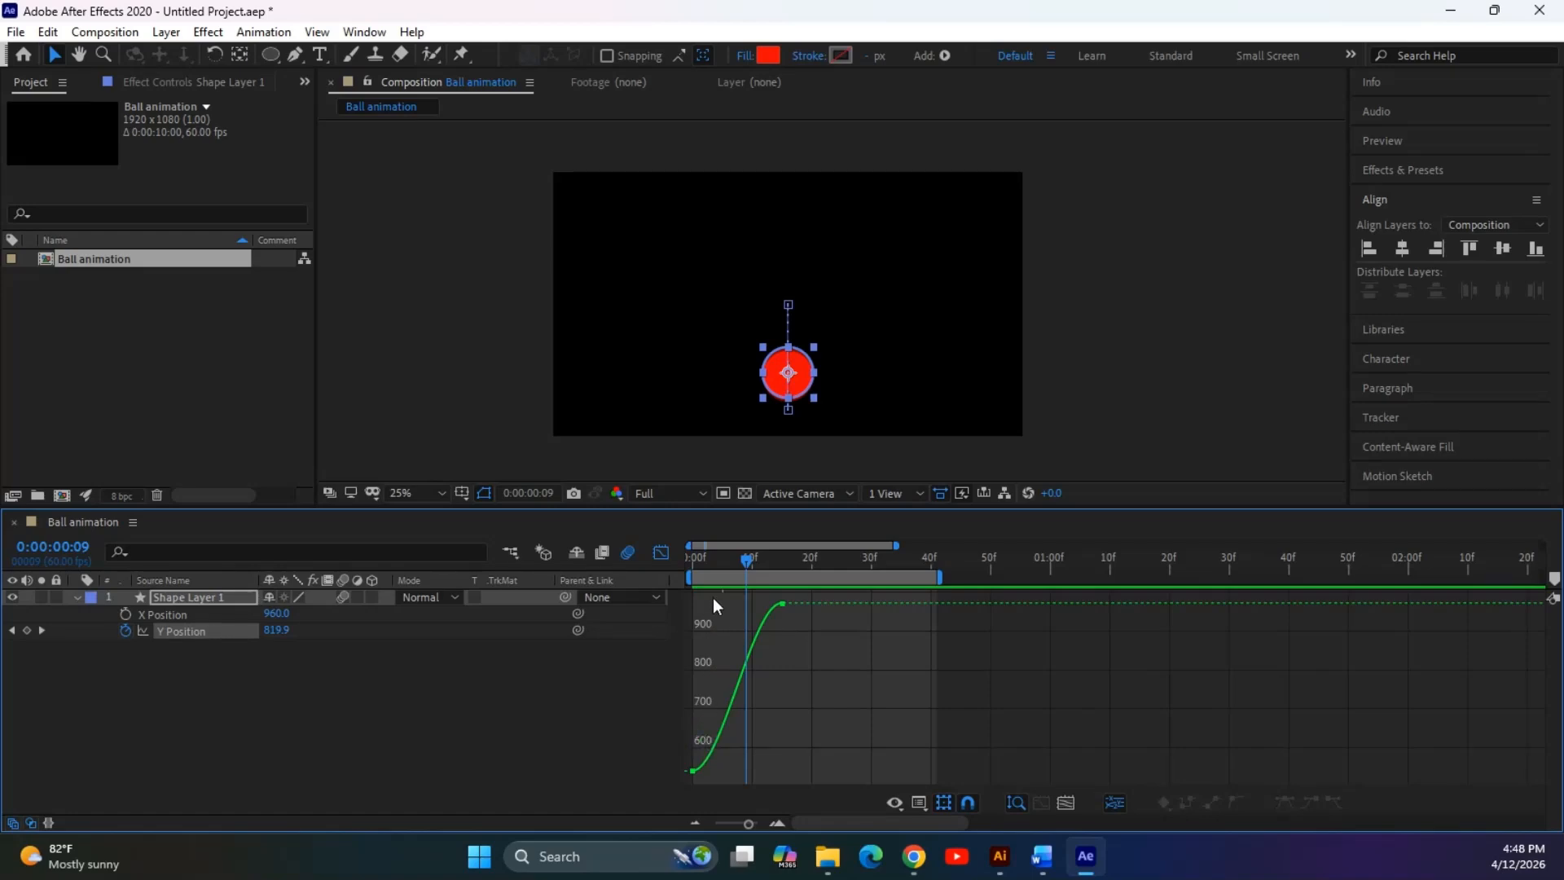
pyautogui.moveTo(747, 561); pyautogui.dragTo(584, 595)
pyautogui.press('space')
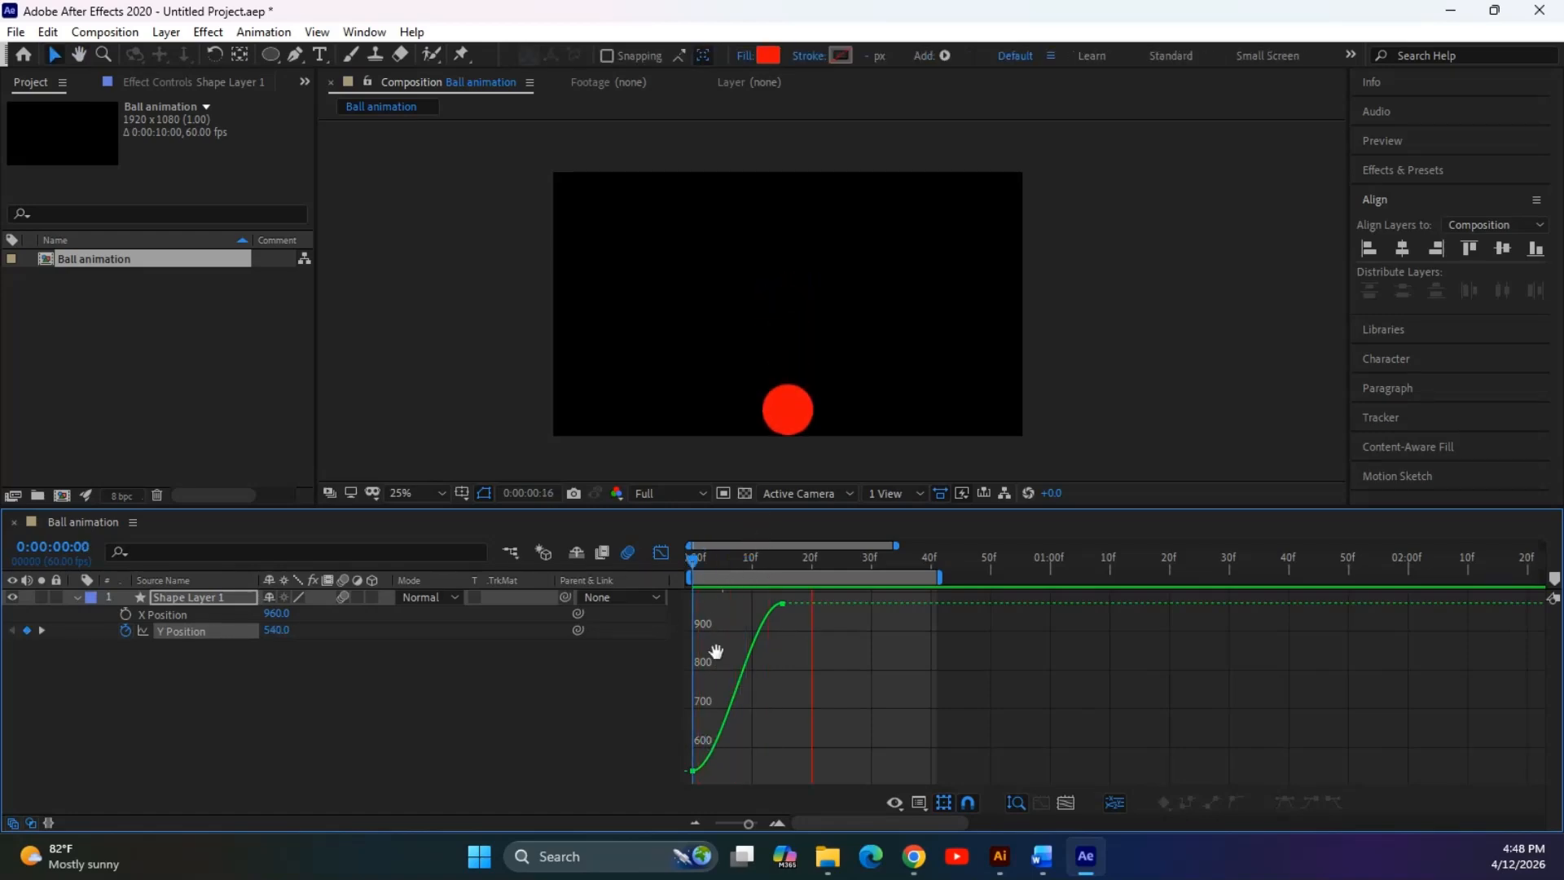
# Extend the end of the work area to 1 second and move the current time to frame 30
pyautogui.moveTo(857, 564); pyautogui.dragTo(823, 590)
pyautogui.moveTo(935, 578); pyautogui.dragTo(1013, 578)
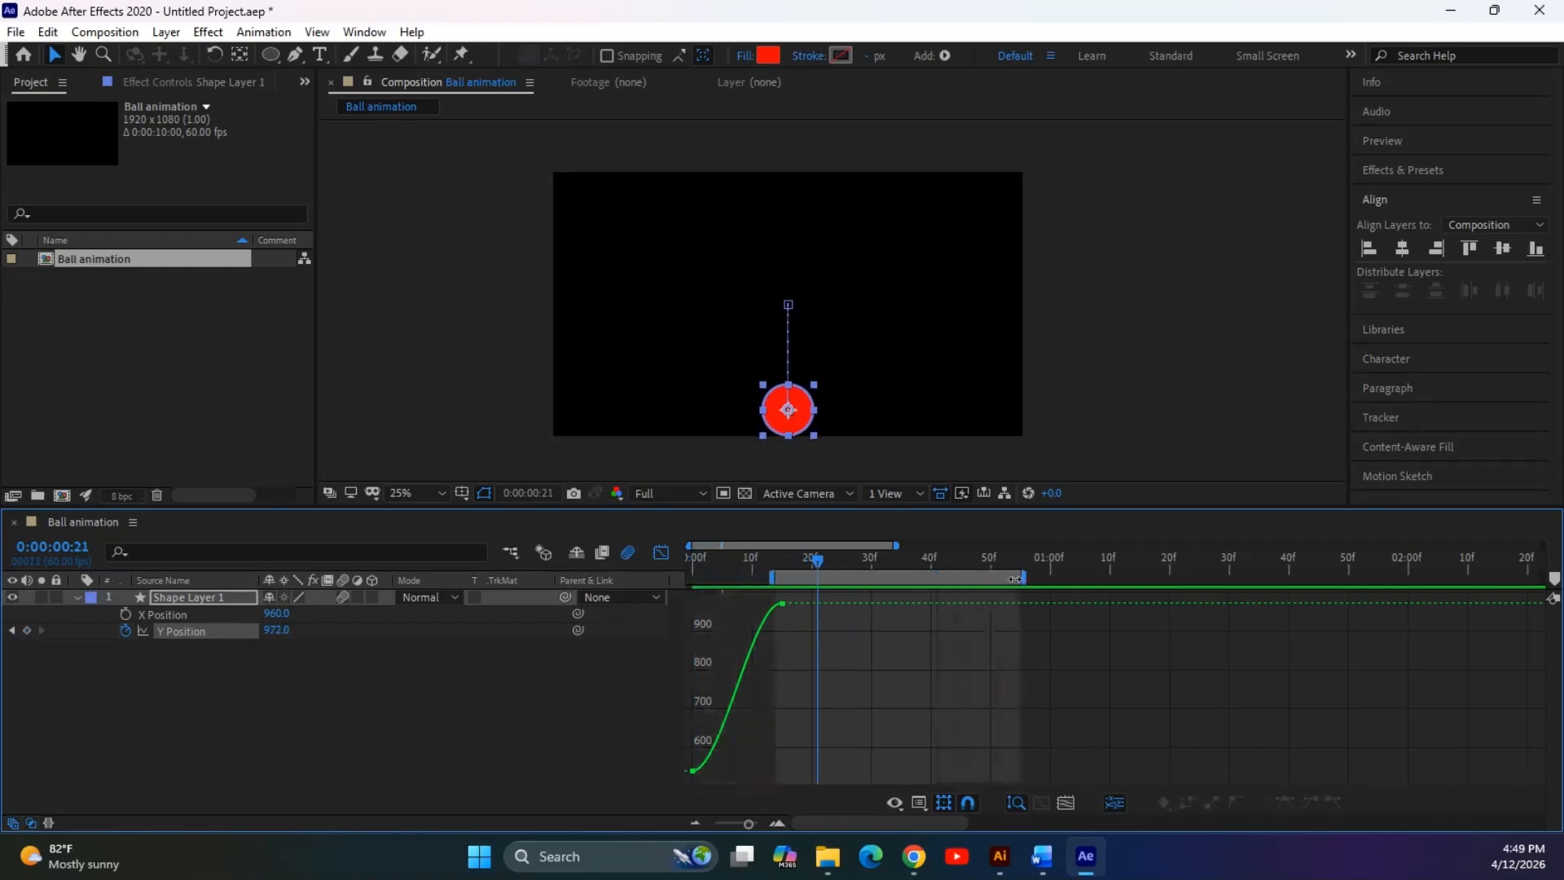
pyautogui.hotkey('ctrl', 'z')
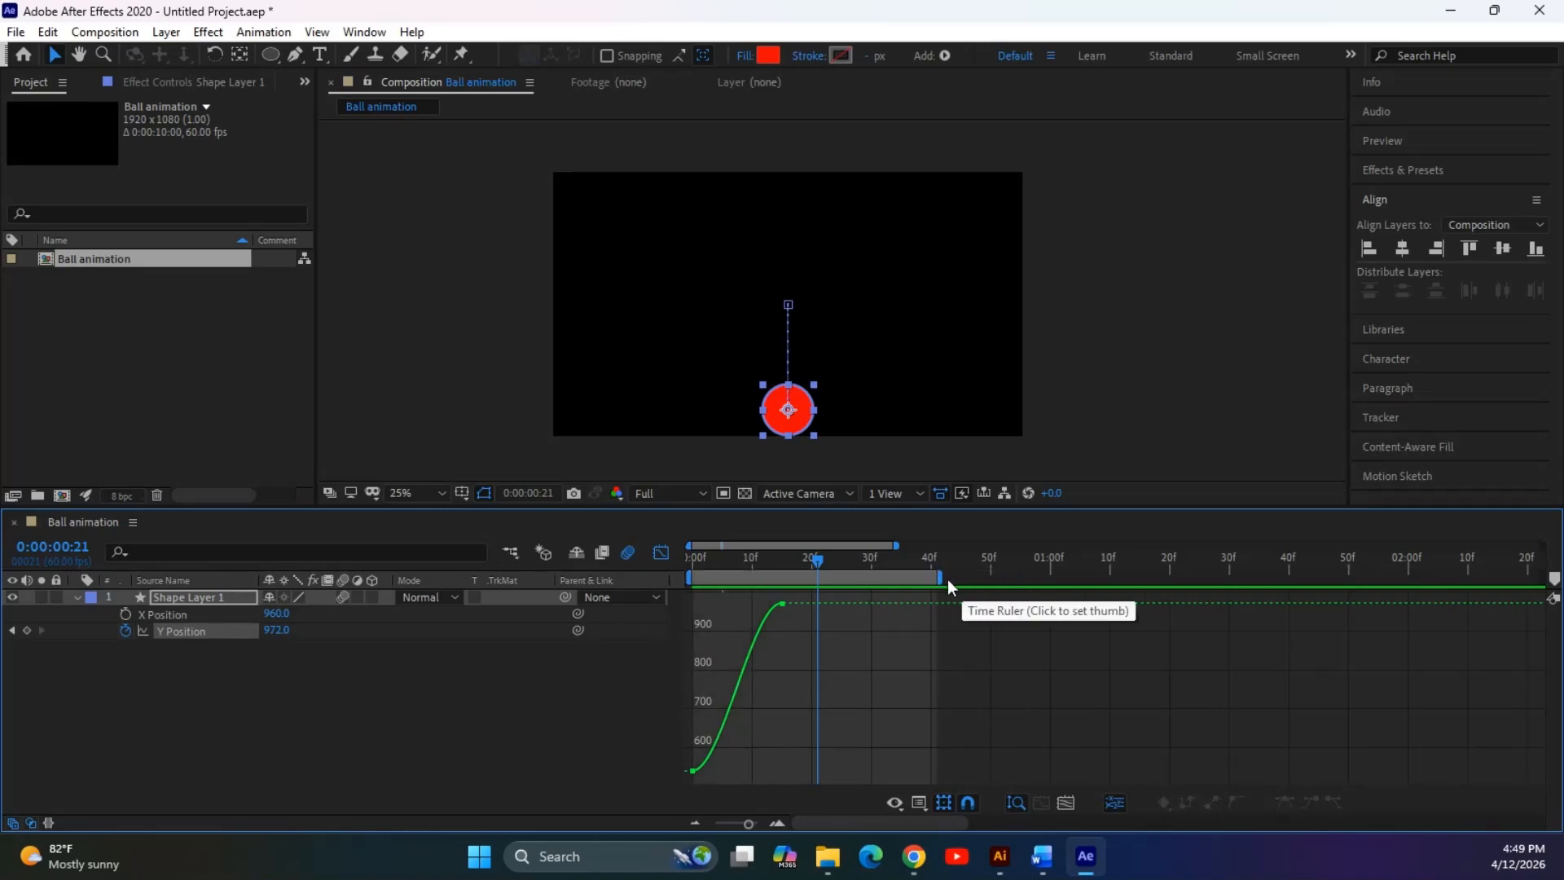
pyautogui.moveTo(936, 578); pyautogui.dragTo(1057, 578)
pyautogui.moveTo(799, 555); pyautogui.dragTo(866, 595)
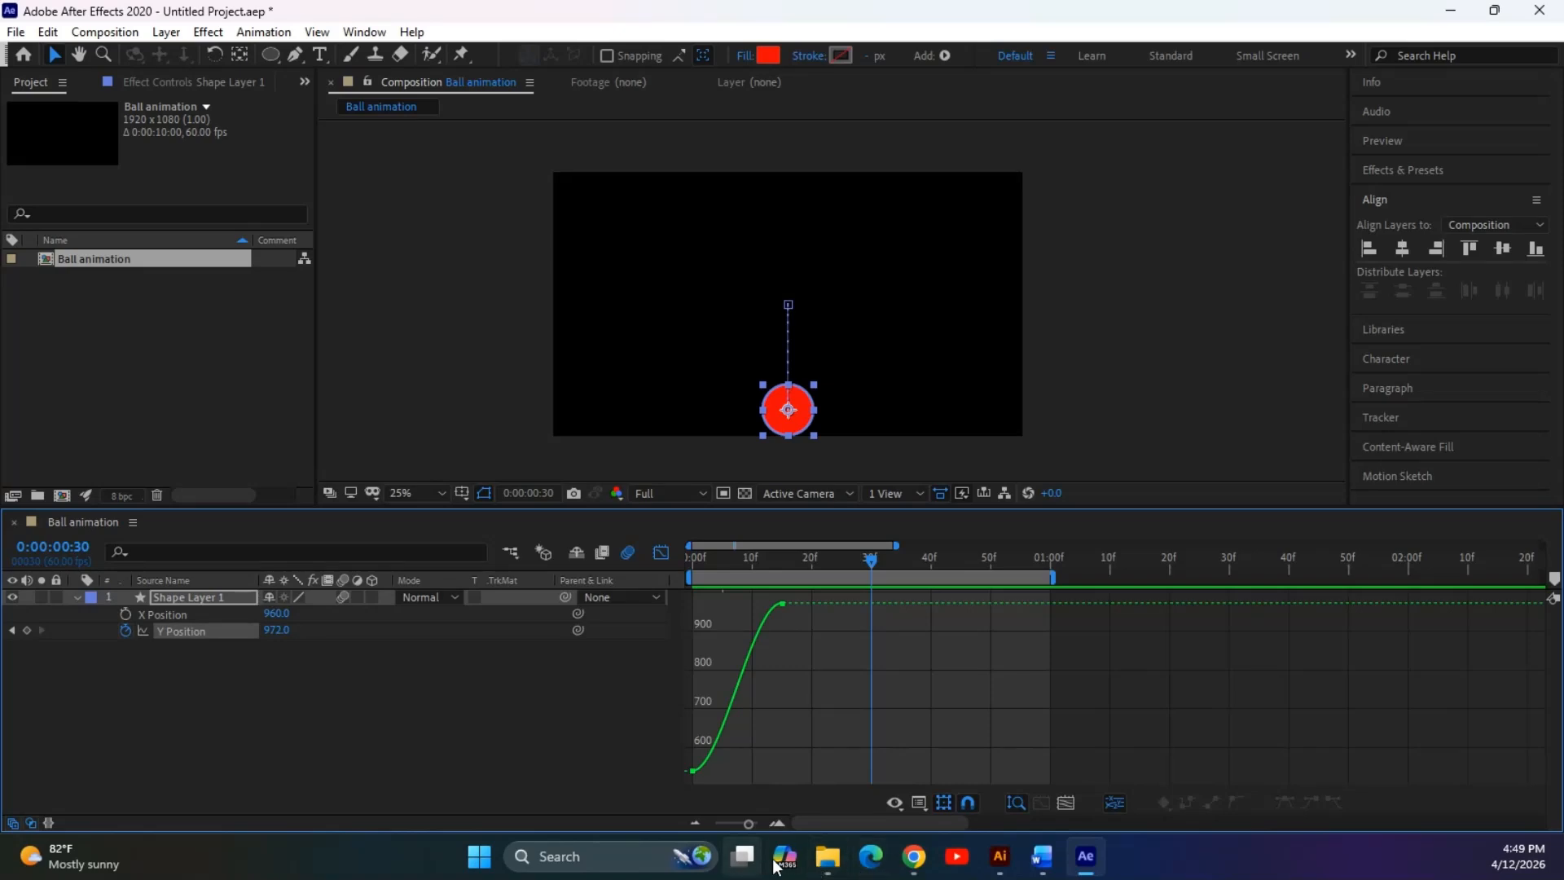
# View the bouncing-ball reference in Chrome and sketch in Paint a ball labelled TOP falling in stages onto a ground line
pyautogui.click(904, 753)
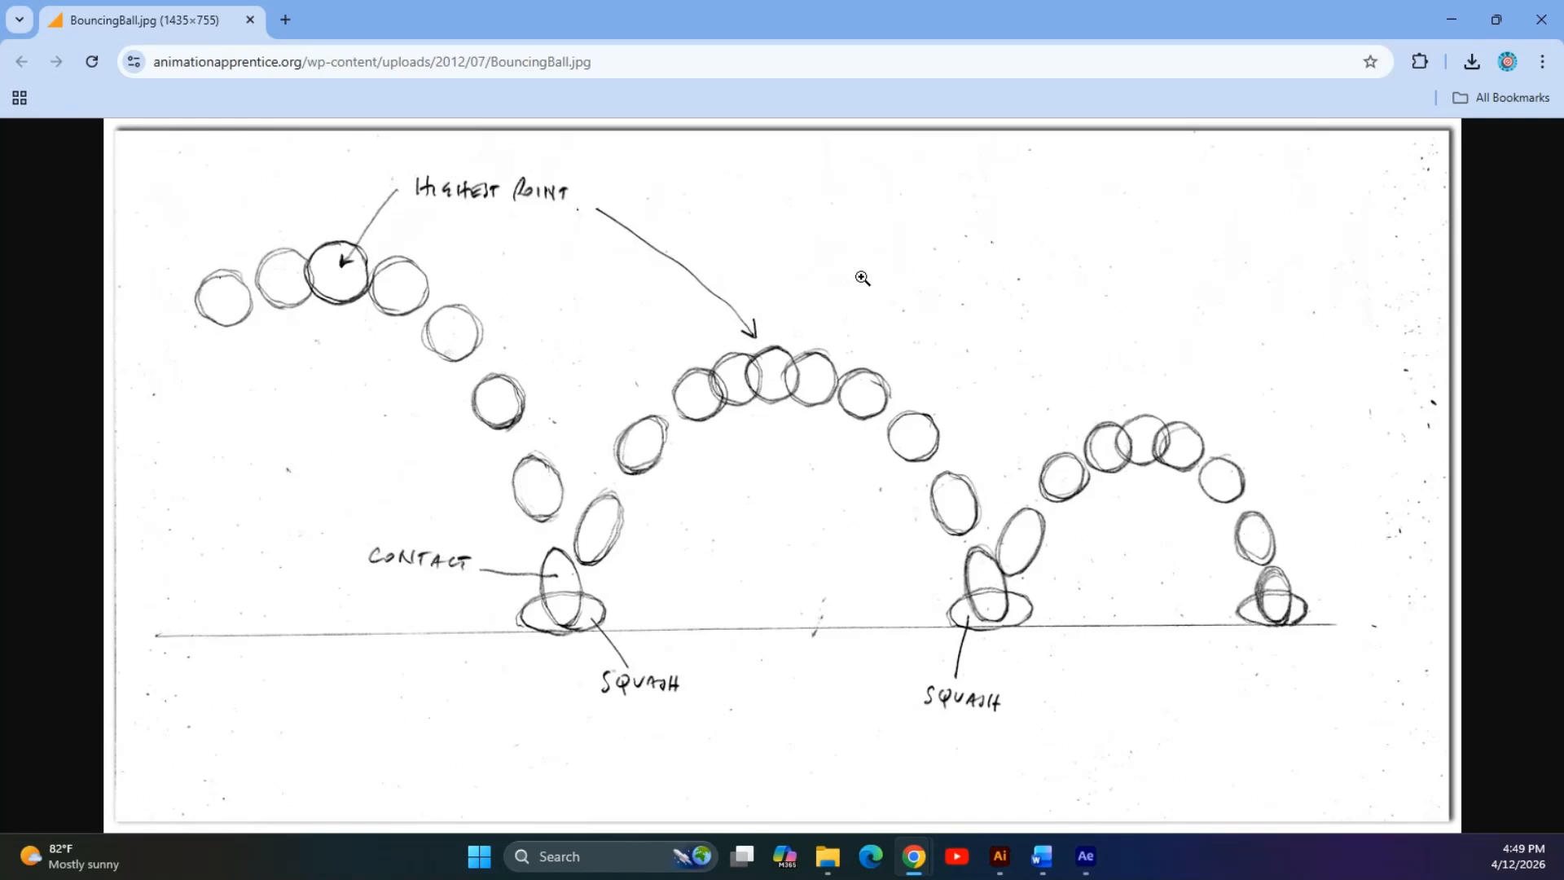
pyautogui.press('super')
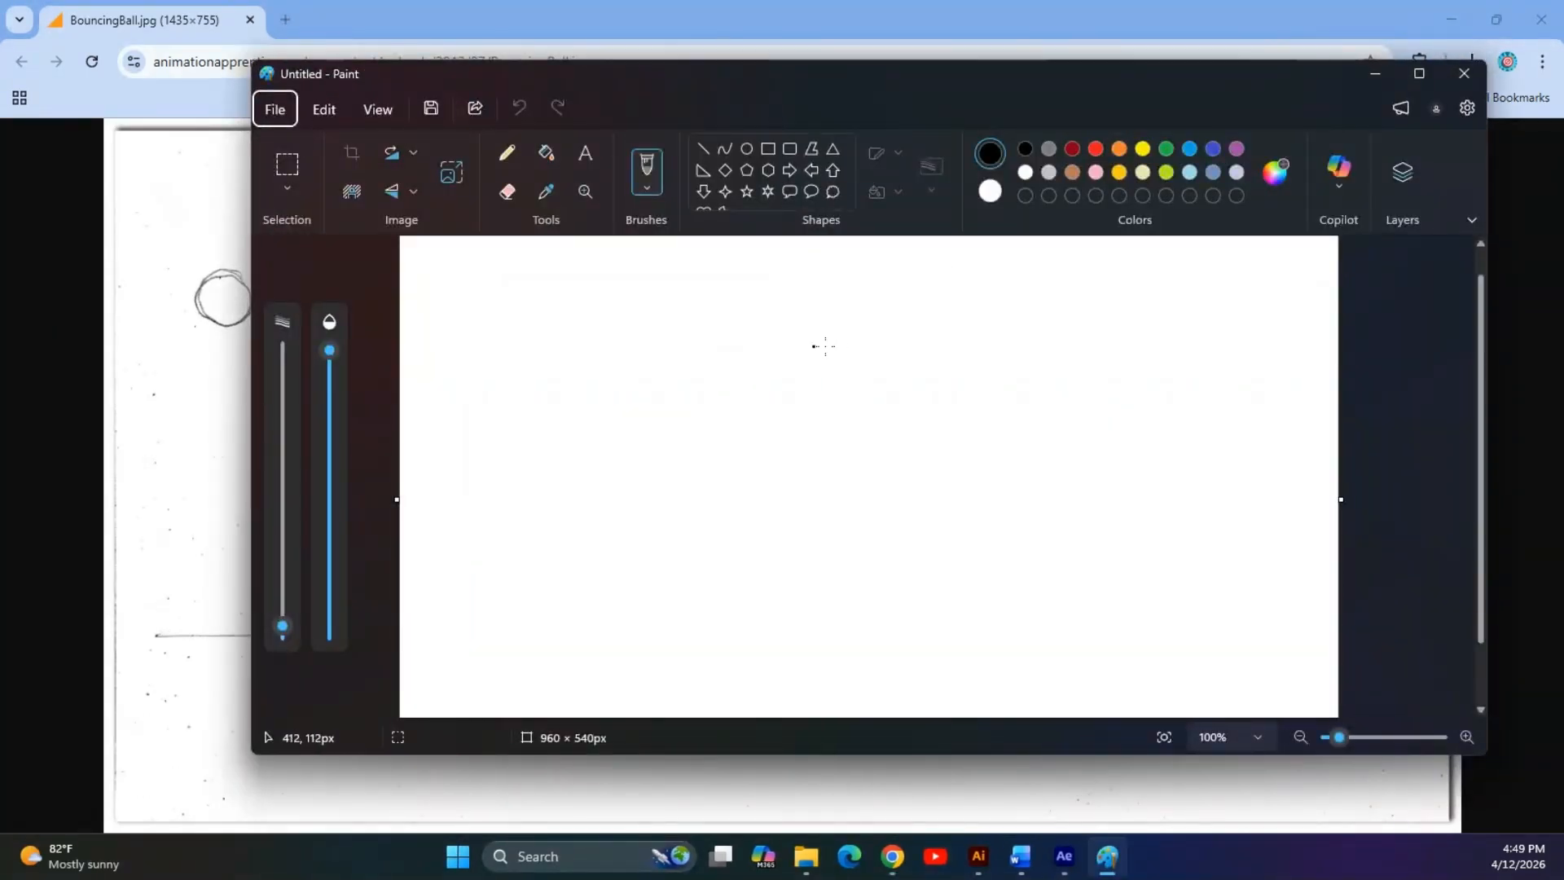
pyautogui.moveTo(825, 324)
pyautogui.mouseDown()
pyautogui.moveTo(854, 332)
pyautogui.moveTo(804, 332)
pyautogui.mouseUp()
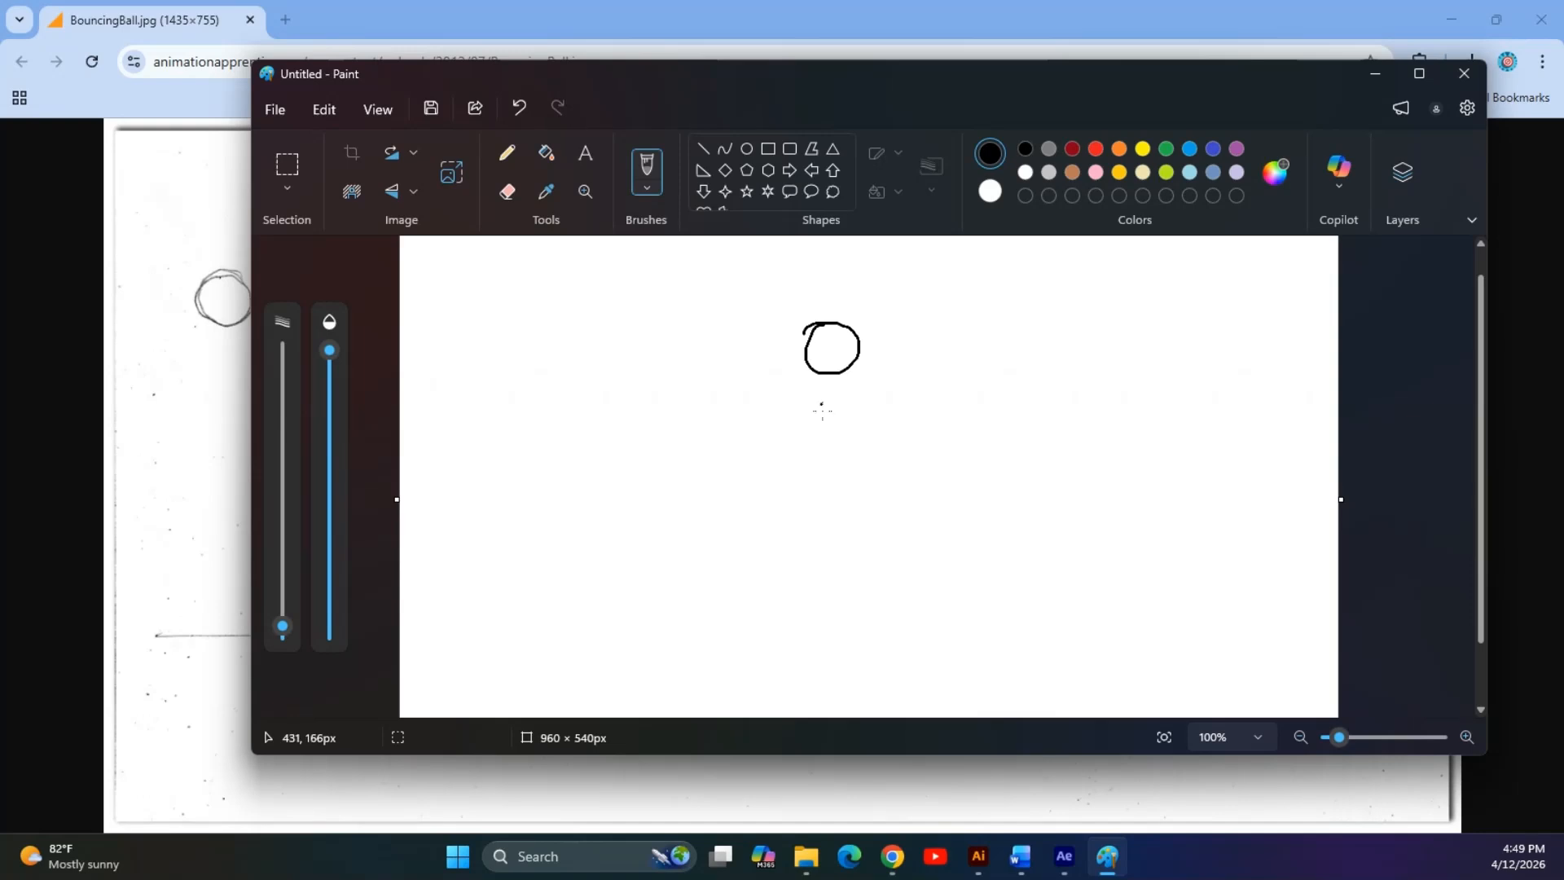
pyautogui.moveTo(869, 342)
pyautogui.mouseDown()
pyautogui.moveTo(900, 334)
pyautogui.moveTo(932, 309)
pyautogui.moveTo(981, 327)
pyautogui.moveTo(978, 314)
pyautogui.moveTo(1018, 322)
pyautogui.mouseUp()
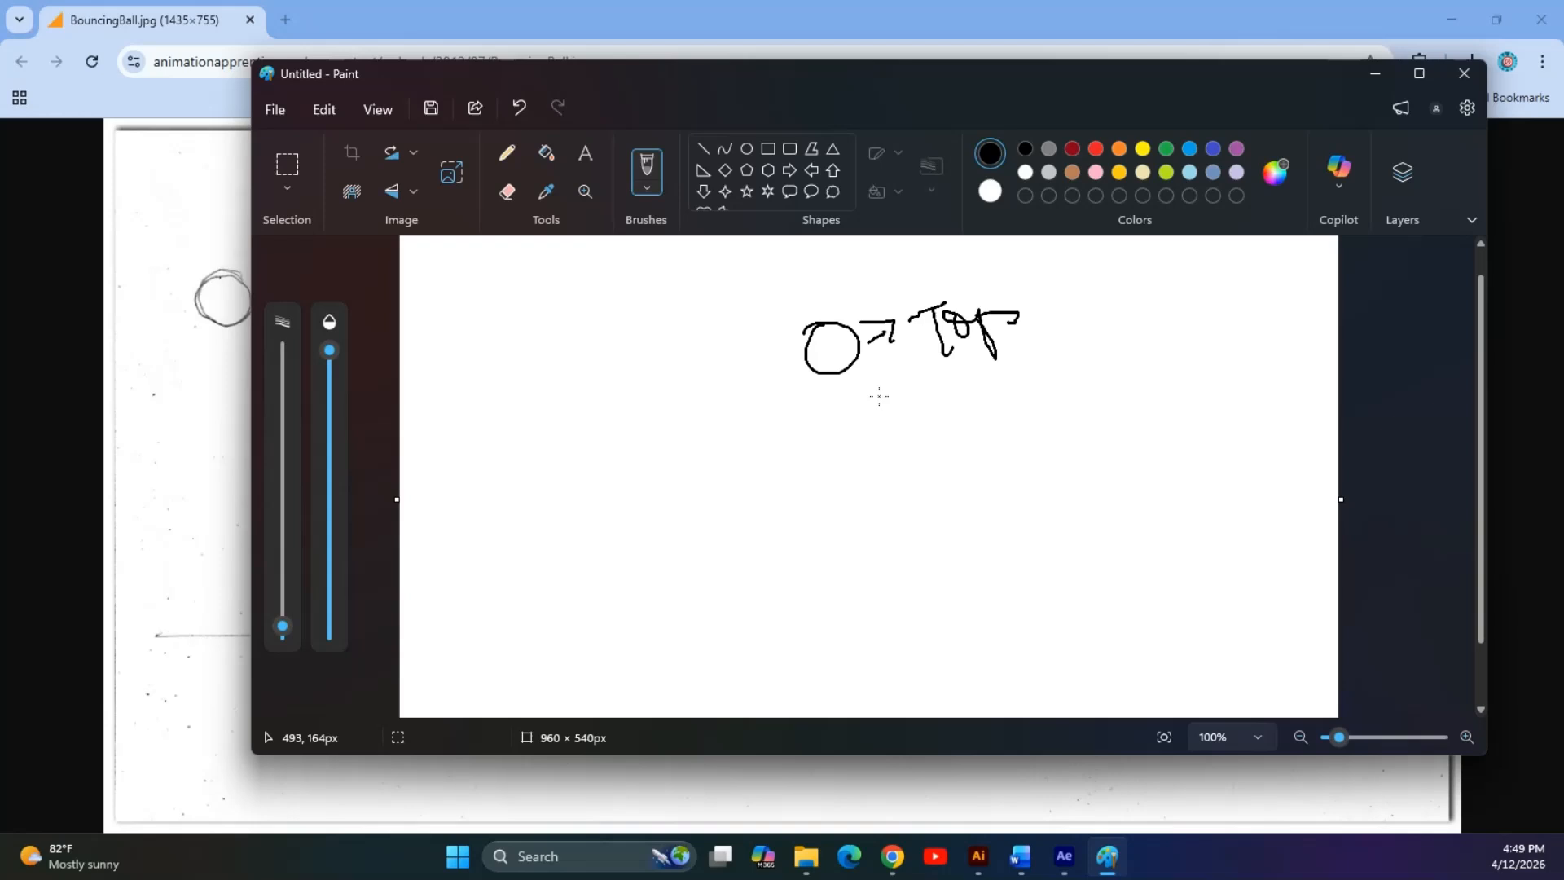
pyautogui.moveTo(820, 391); pyautogui.dragTo(828, 388)
pyautogui.moveTo(839, 438); pyautogui.dragTo(839, 511)
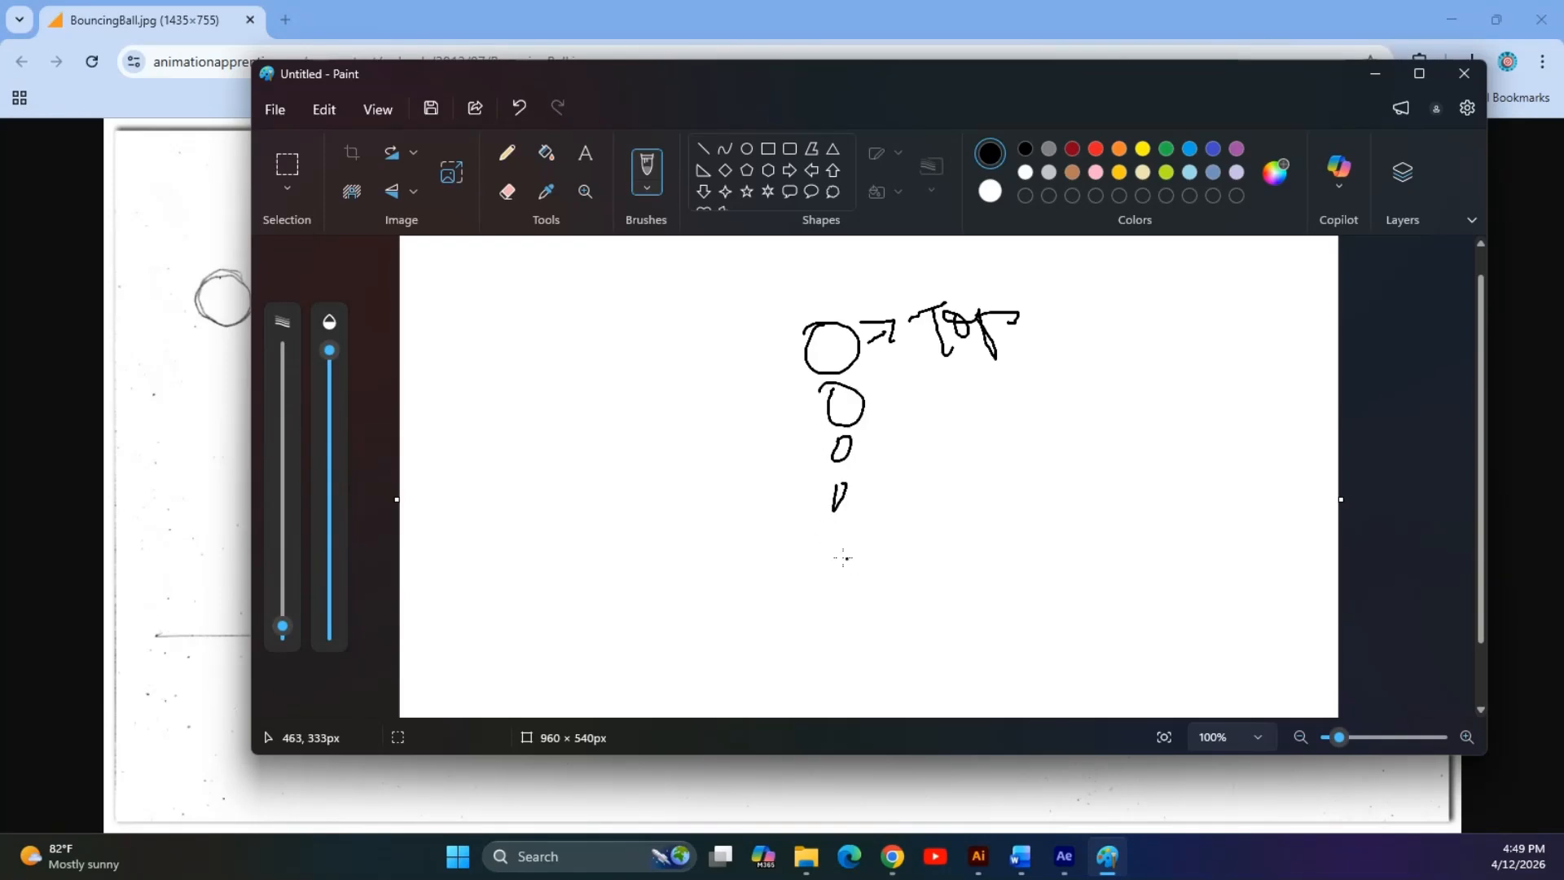
pyautogui.moveTo(725, 512)
pyautogui.mouseDown()
pyautogui.moveTo(916, 506)
pyautogui.moveTo(654, 509)
pyautogui.mouseUp()
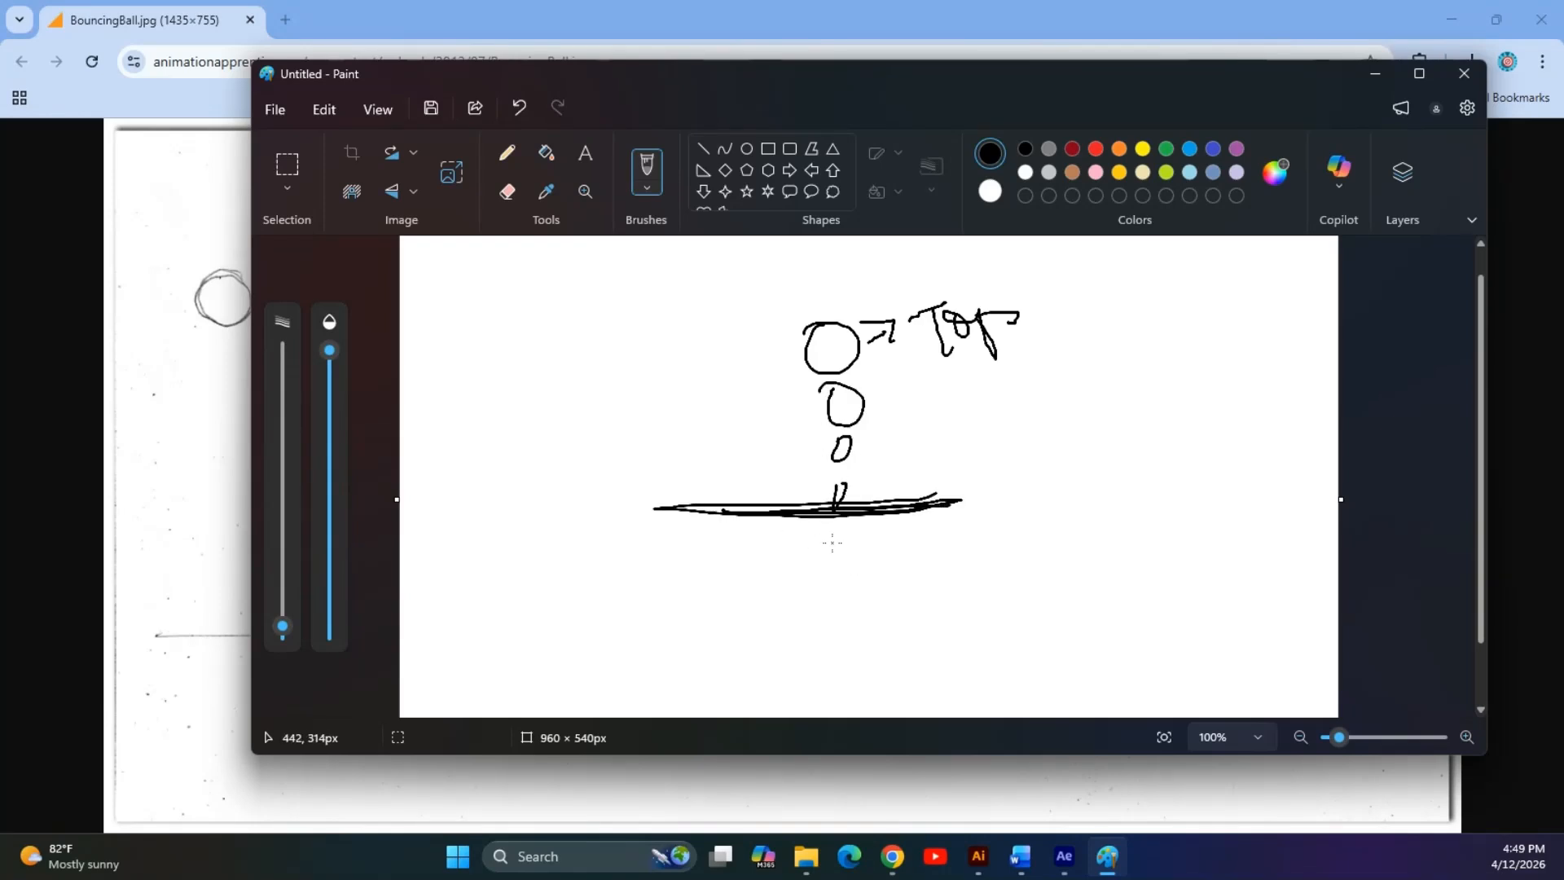
# Look at the bouncing-ball reference image in Chrome again and switch back to After Effects
pyautogui.hotkey('alt', 'Tab')
pyautogui.hotkey('alt', 'Tab')
pyautogui.hotkey('alt', 'Tab')
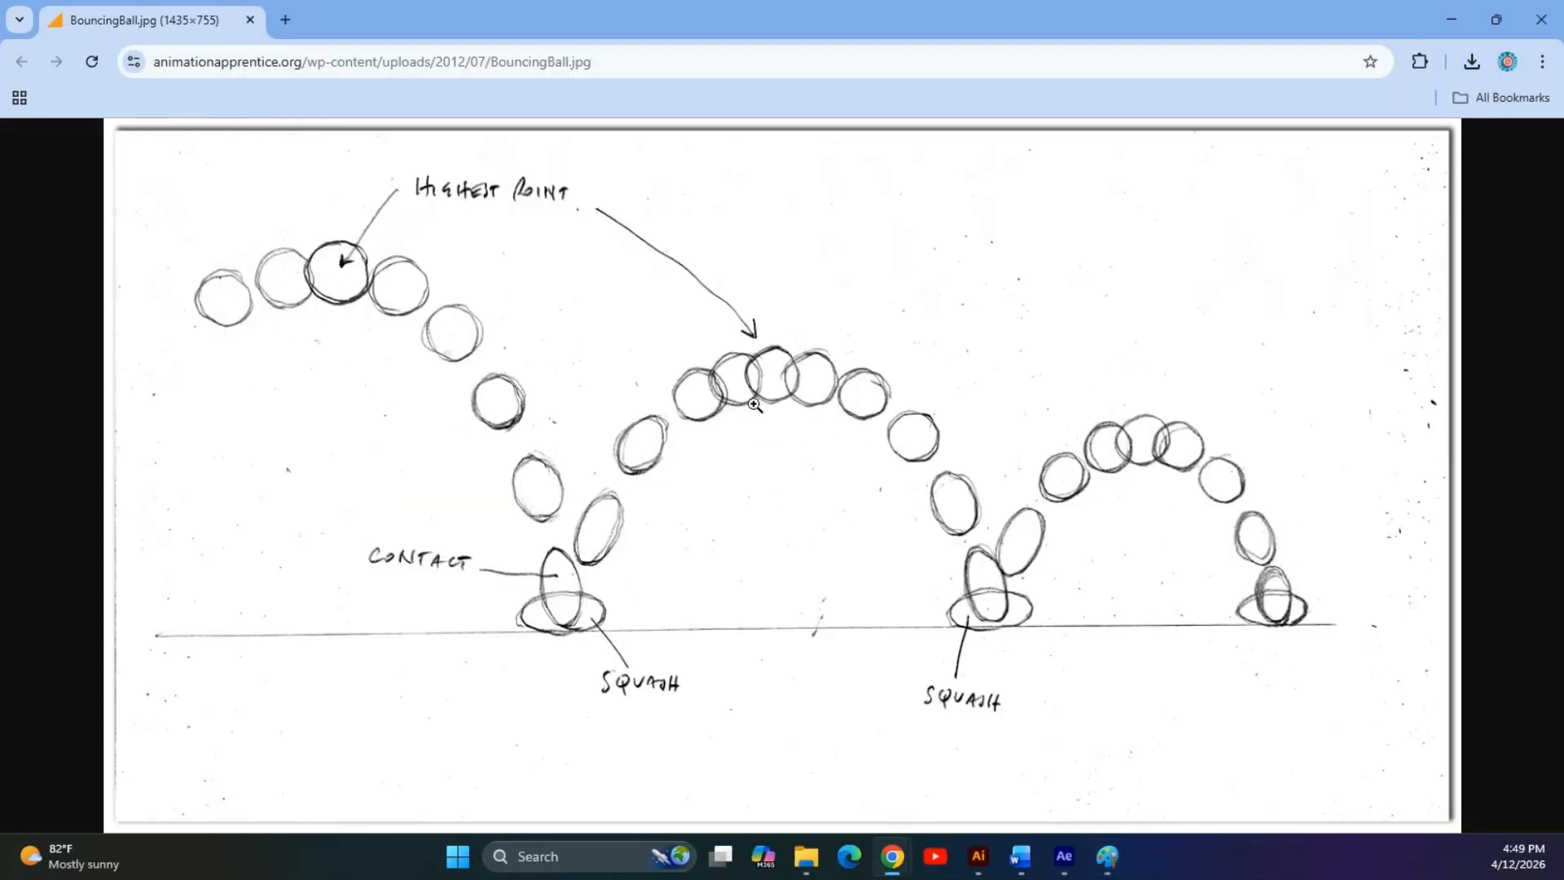
pyautogui.hotkey('alt', 'Tab')
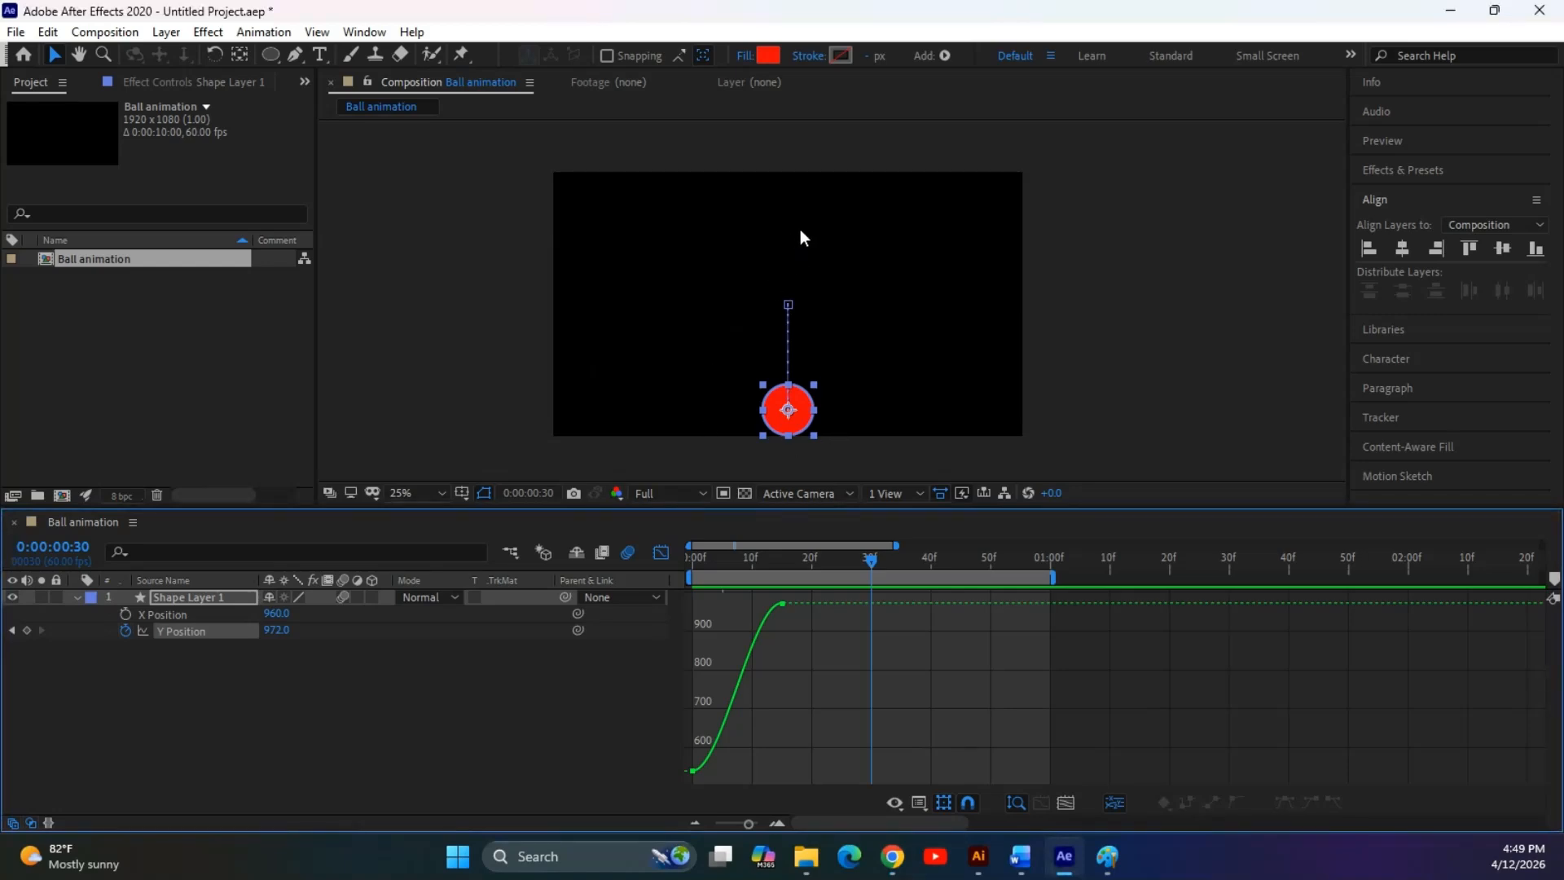
# Raise the start point of the ball's motion path to a Y Position of 212 and preview the fall from frame 0
pyautogui.moveTo(723, 265); pyautogui.dragTo(873, 342)
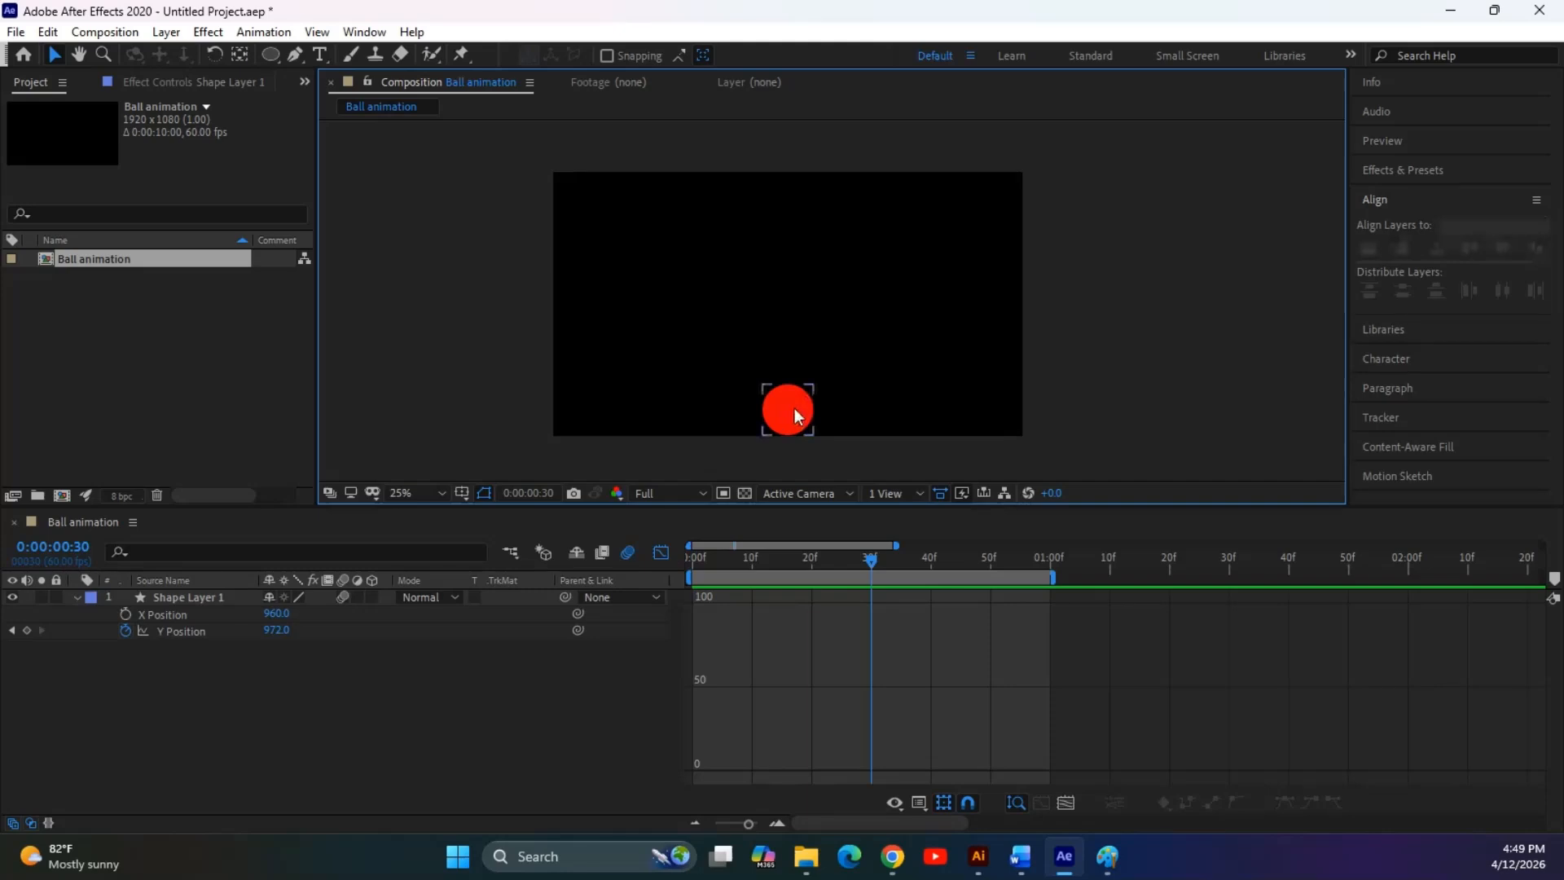
pyautogui.click(795, 406)
pyautogui.moveTo(788, 305); pyautogui.dragTo(782, 238)
pyautogui.moveTo(868, 562); pyautogui.dragTo(655, 577)
pyautogui.press('space')
pyautogui.press('space')
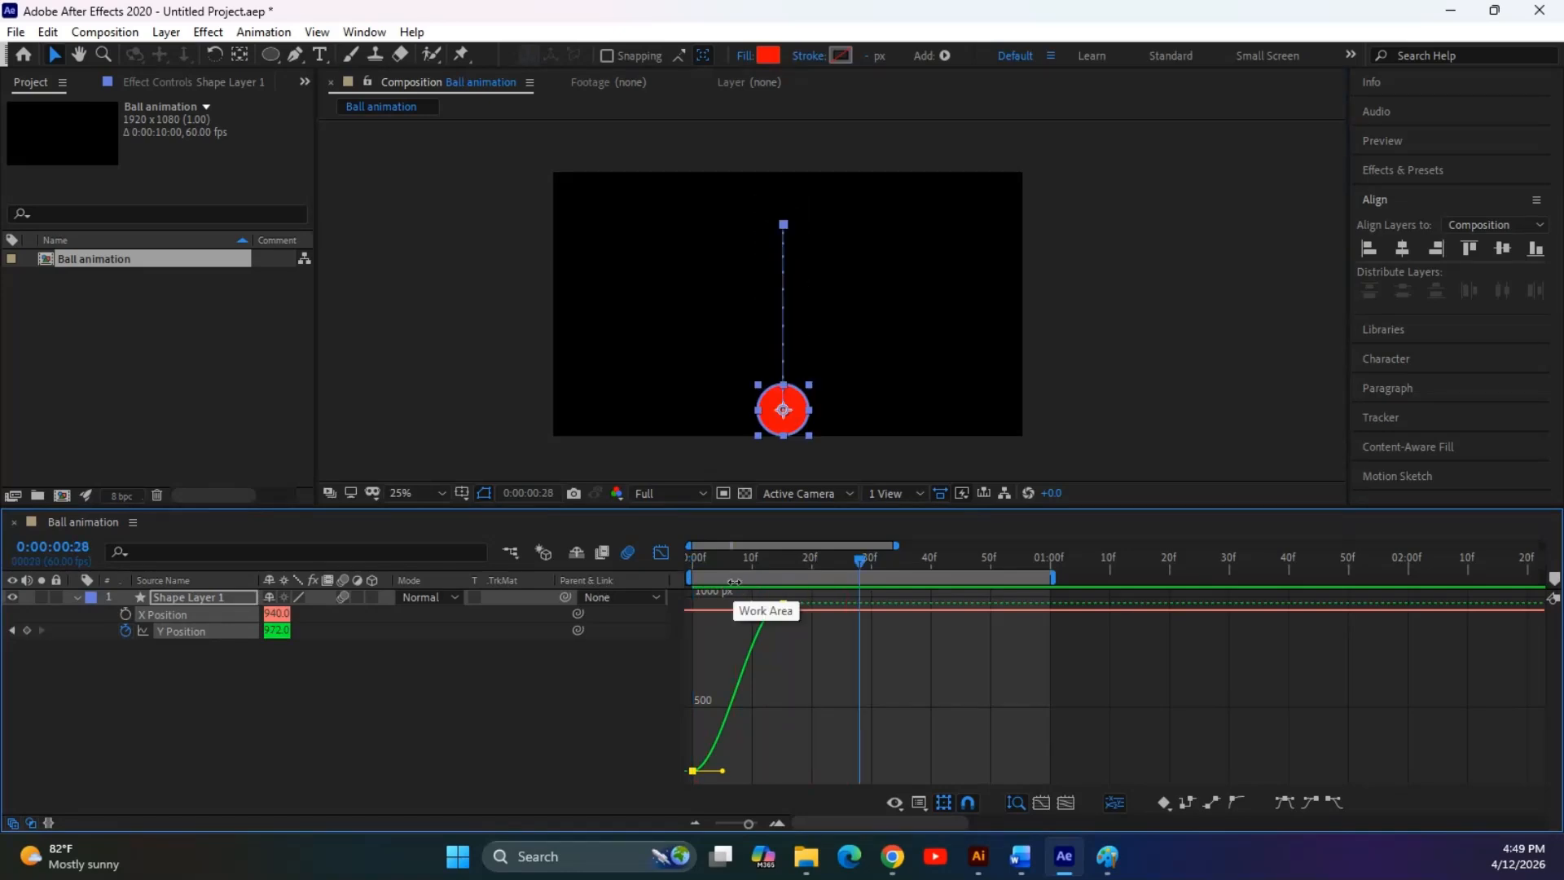
# At frame 30, raise the ball to a Y Position of 412 to keyframe the rebound, and preview from frame 0
pyautogui.moveTo(854, 561); pyautogui.dragTo(810, 574)
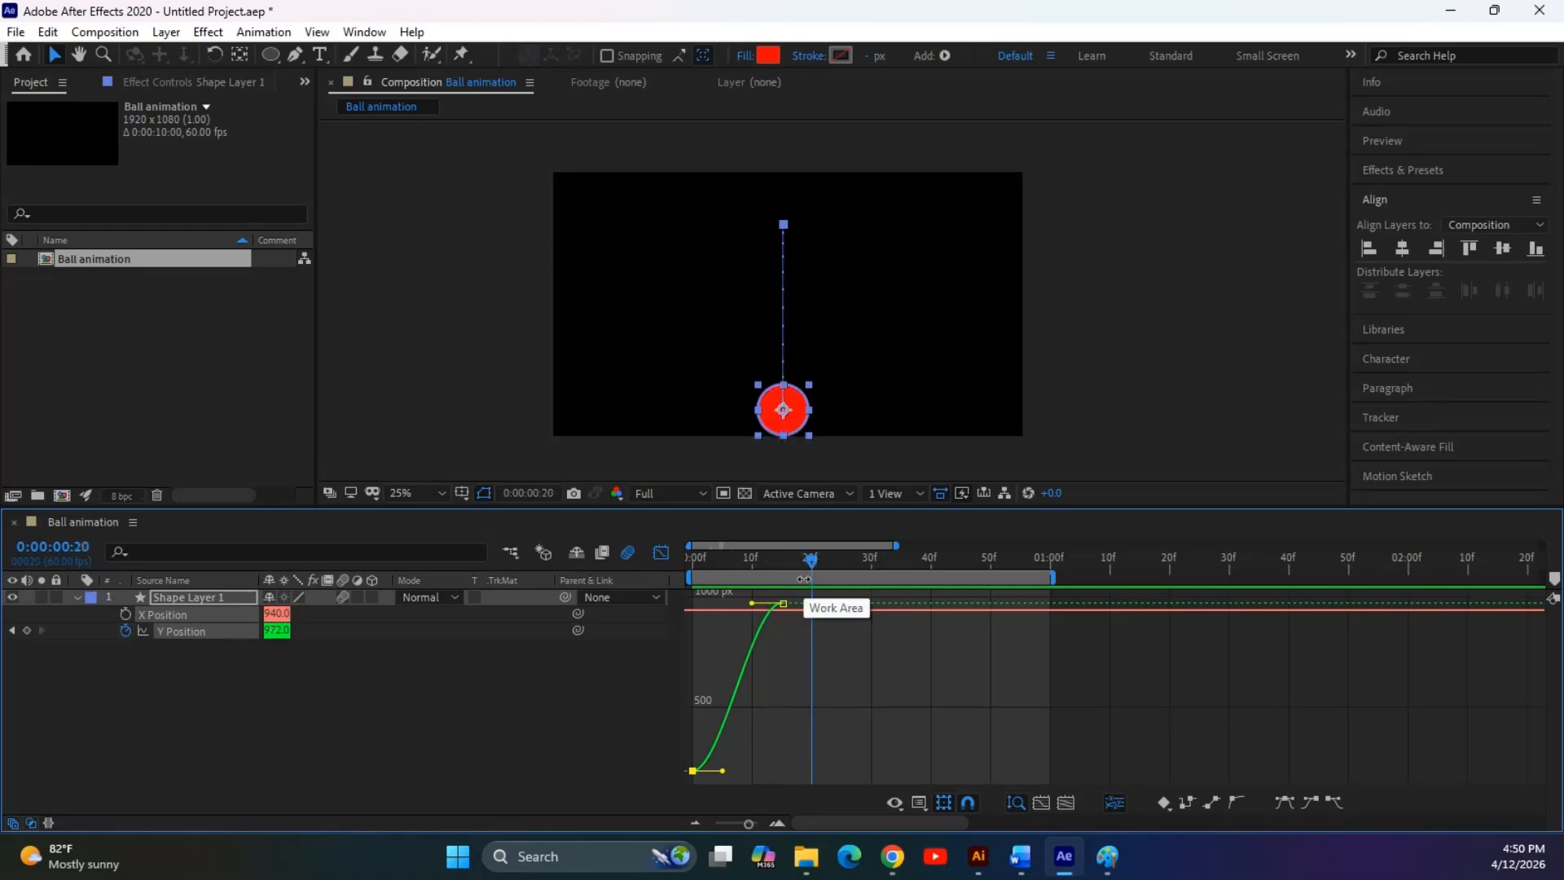
pyautogui.moveTo(810, 571); pyautogui.dragTo(870, 569)
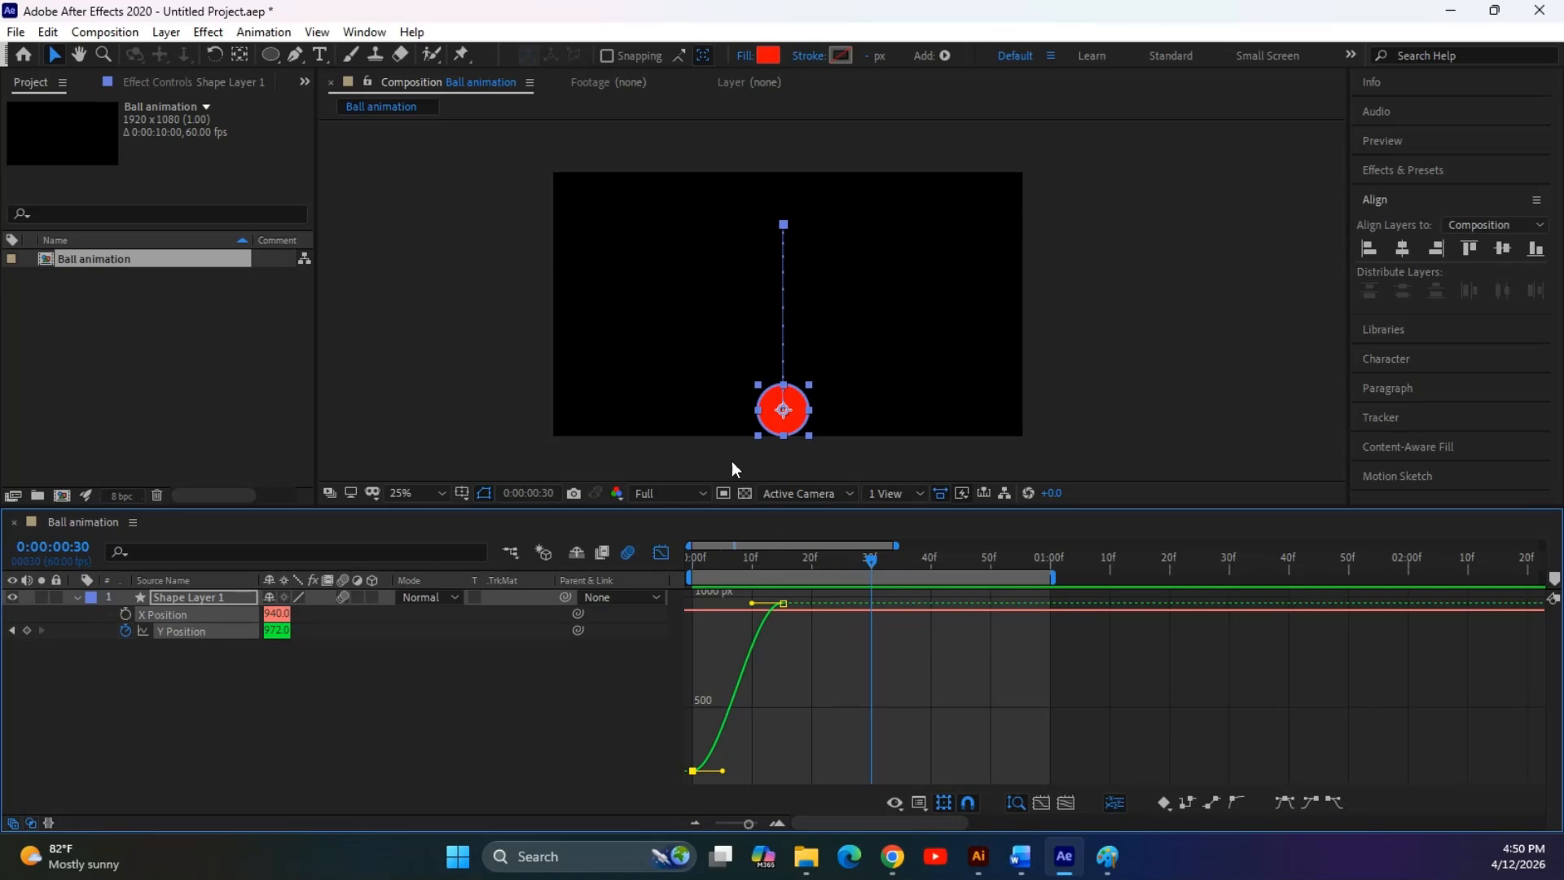
pyautogui.moveTo(795, 413); pyautogui.dragTo(796, 279)
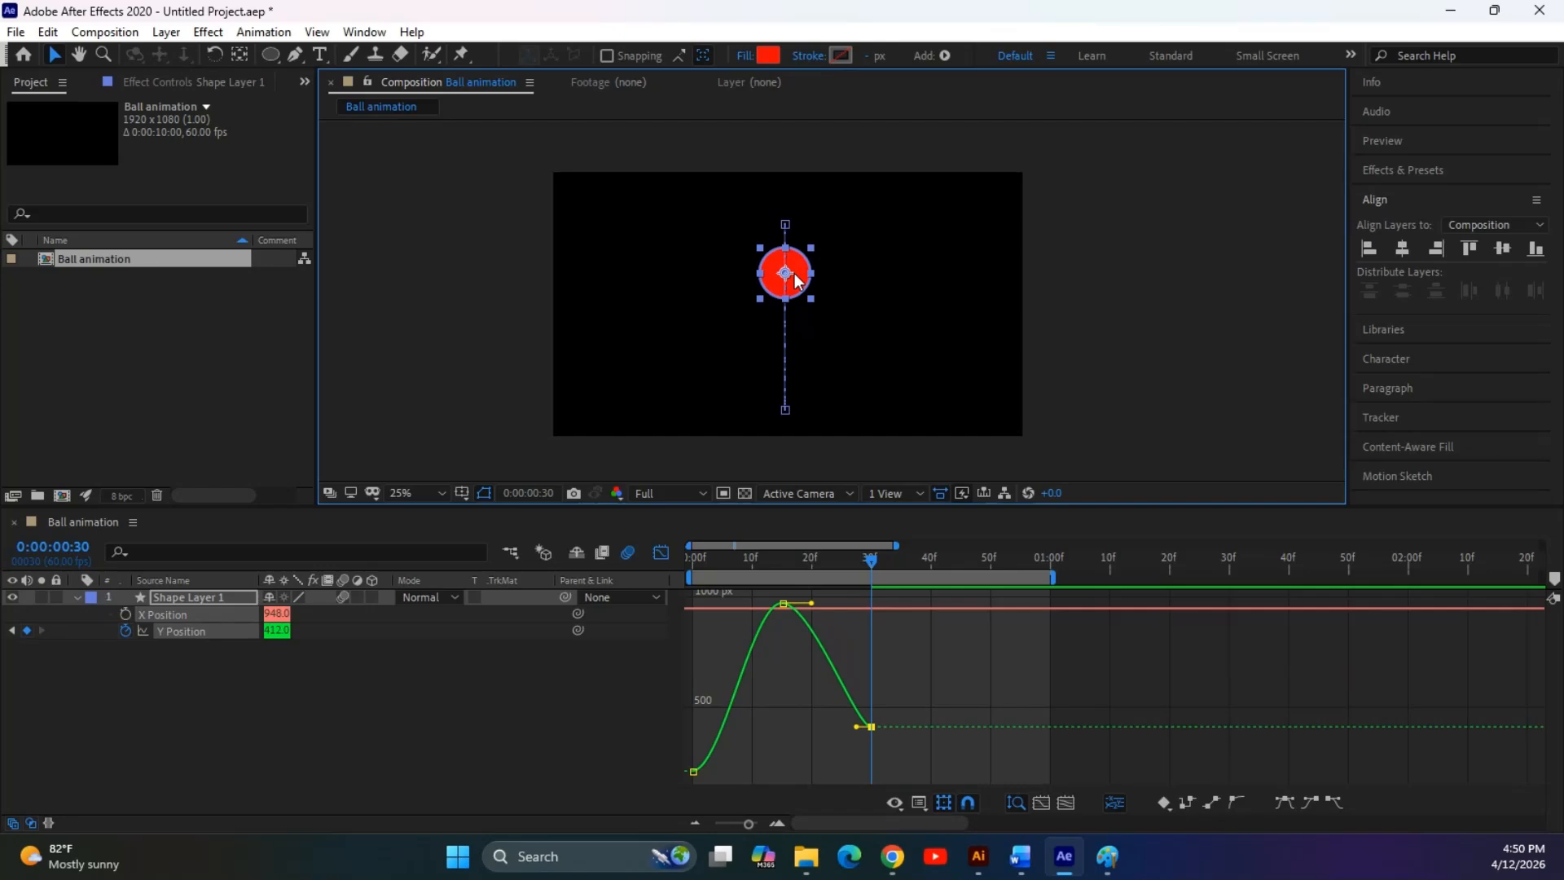
pyautogui.click(872, 567)
pyautogui.moveTo(872, 567); pyautogui.dragTo(604, 600)
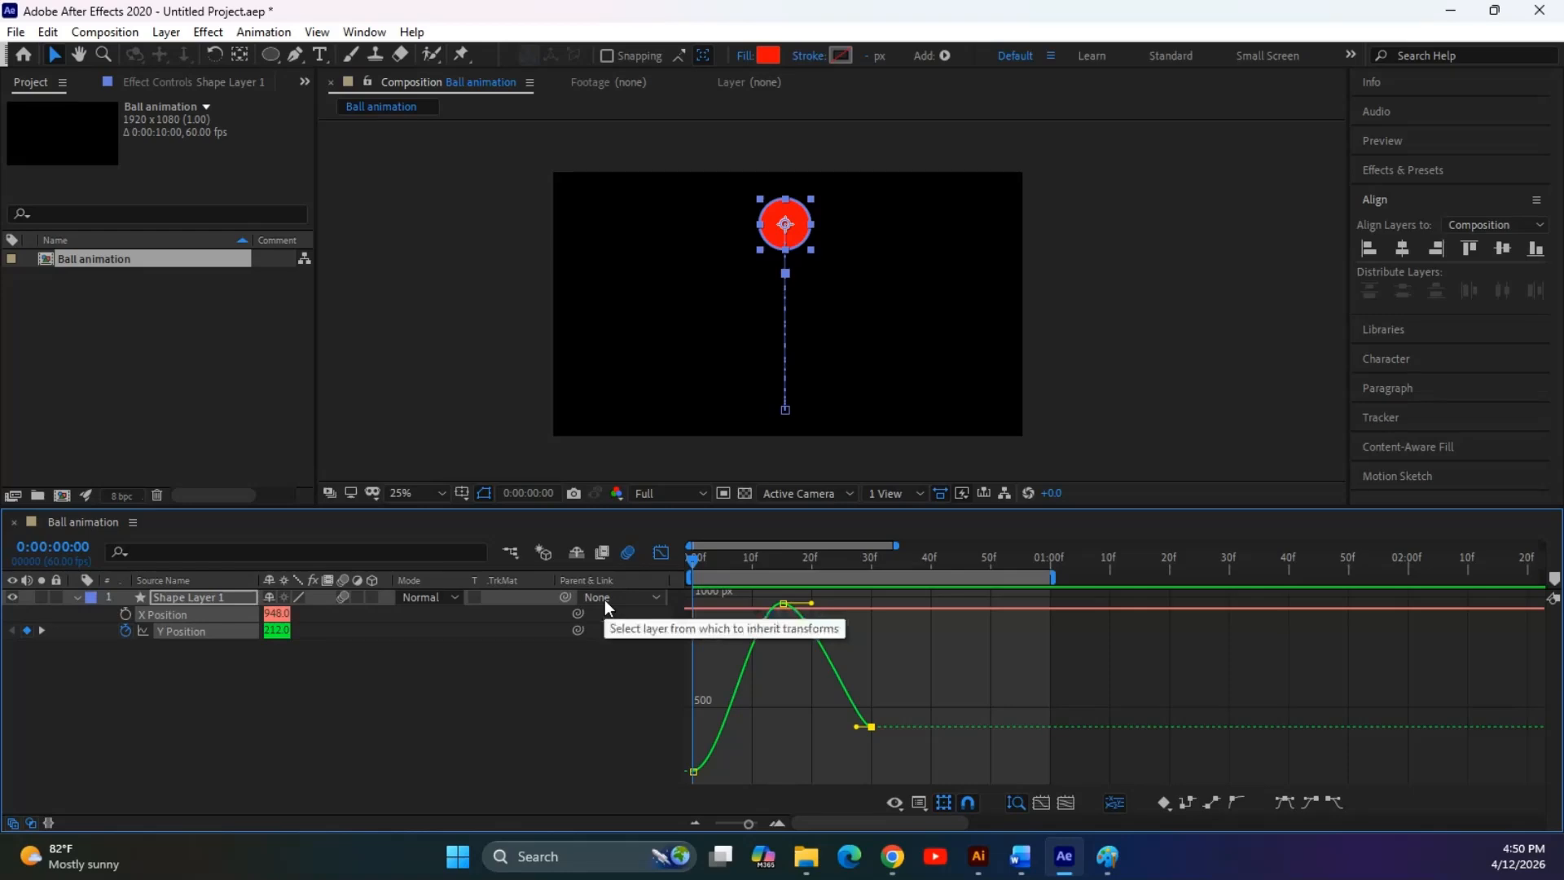
pyautogui.press('space')
pyautogui.press('space')
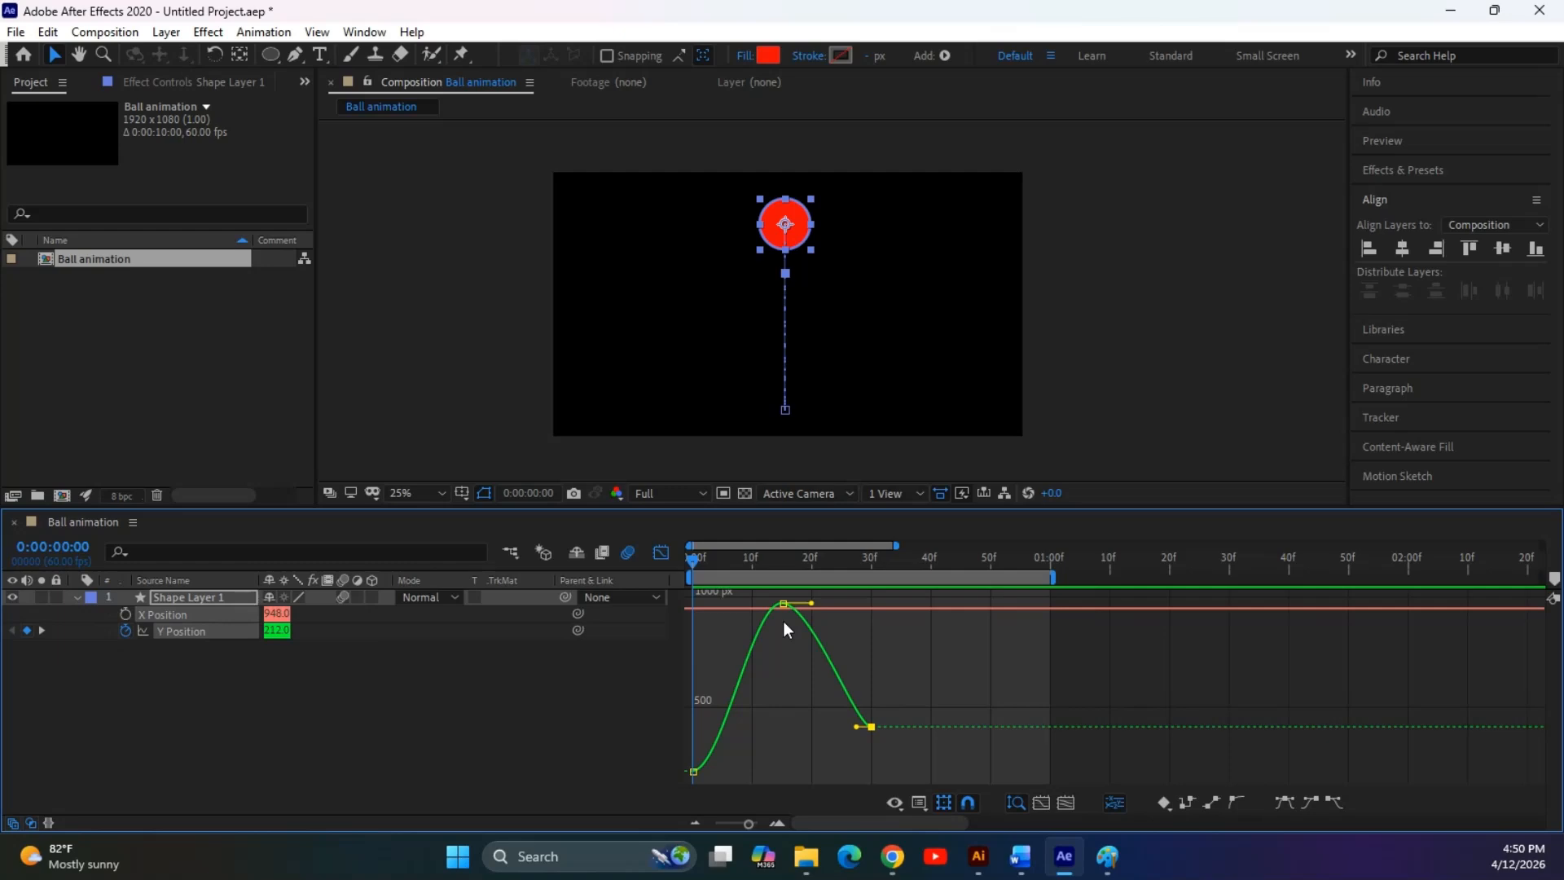
# Isolate the Y Position curve and angle both handles of the frame 15 keyframe into a sharp peak at ground contact
pyautogui.click(262, 697)
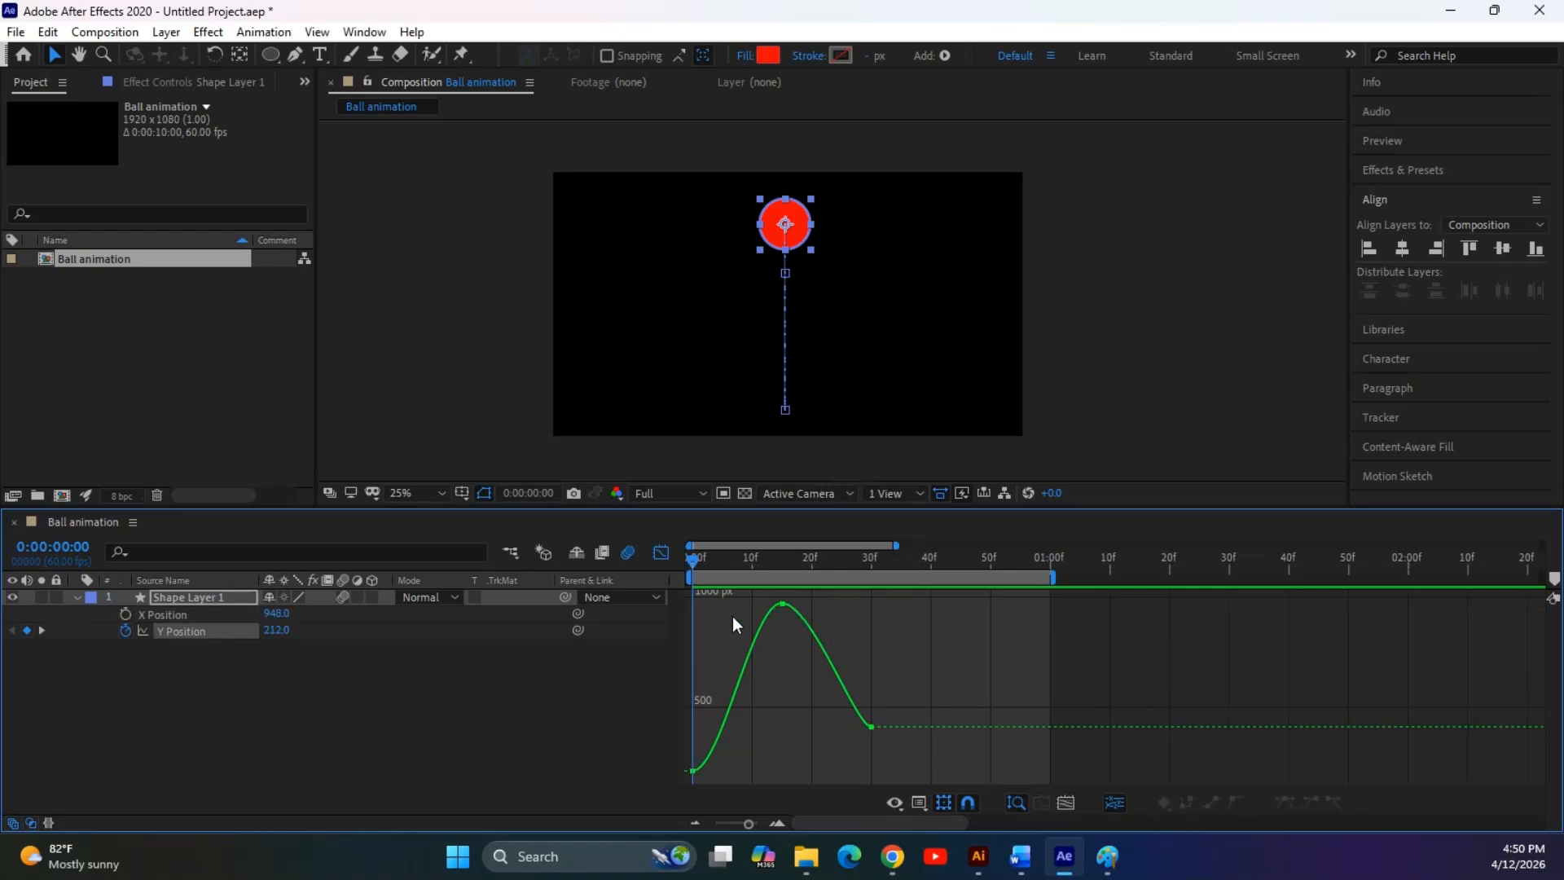
pyautogui.hotkey('ctrl', 'a')
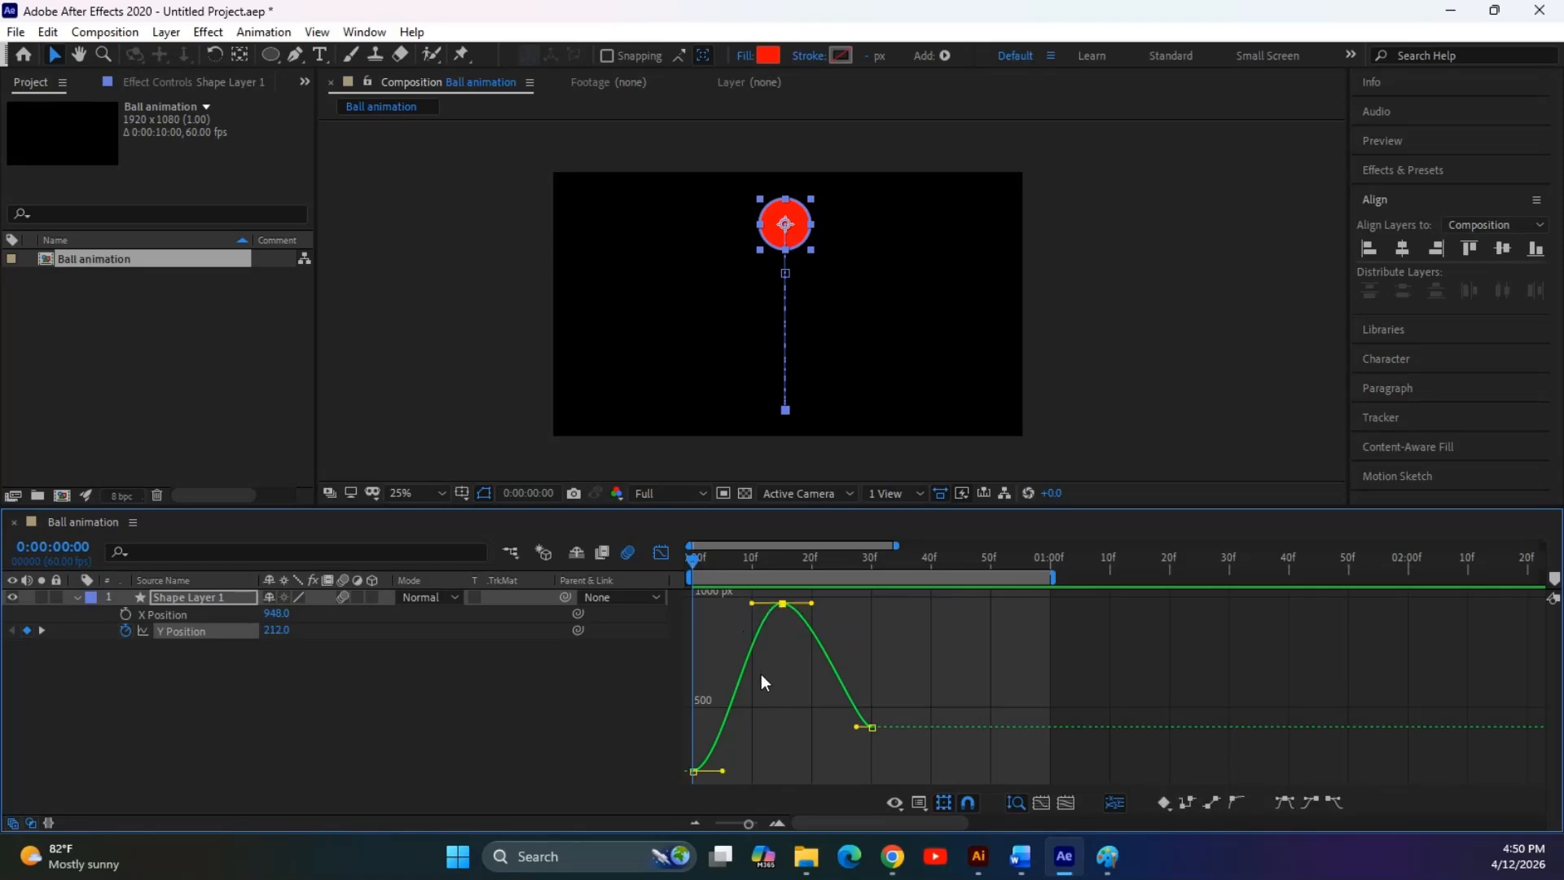
pyautogui.moveTo(750, 603); pyautogui.dragTo(797, 629)
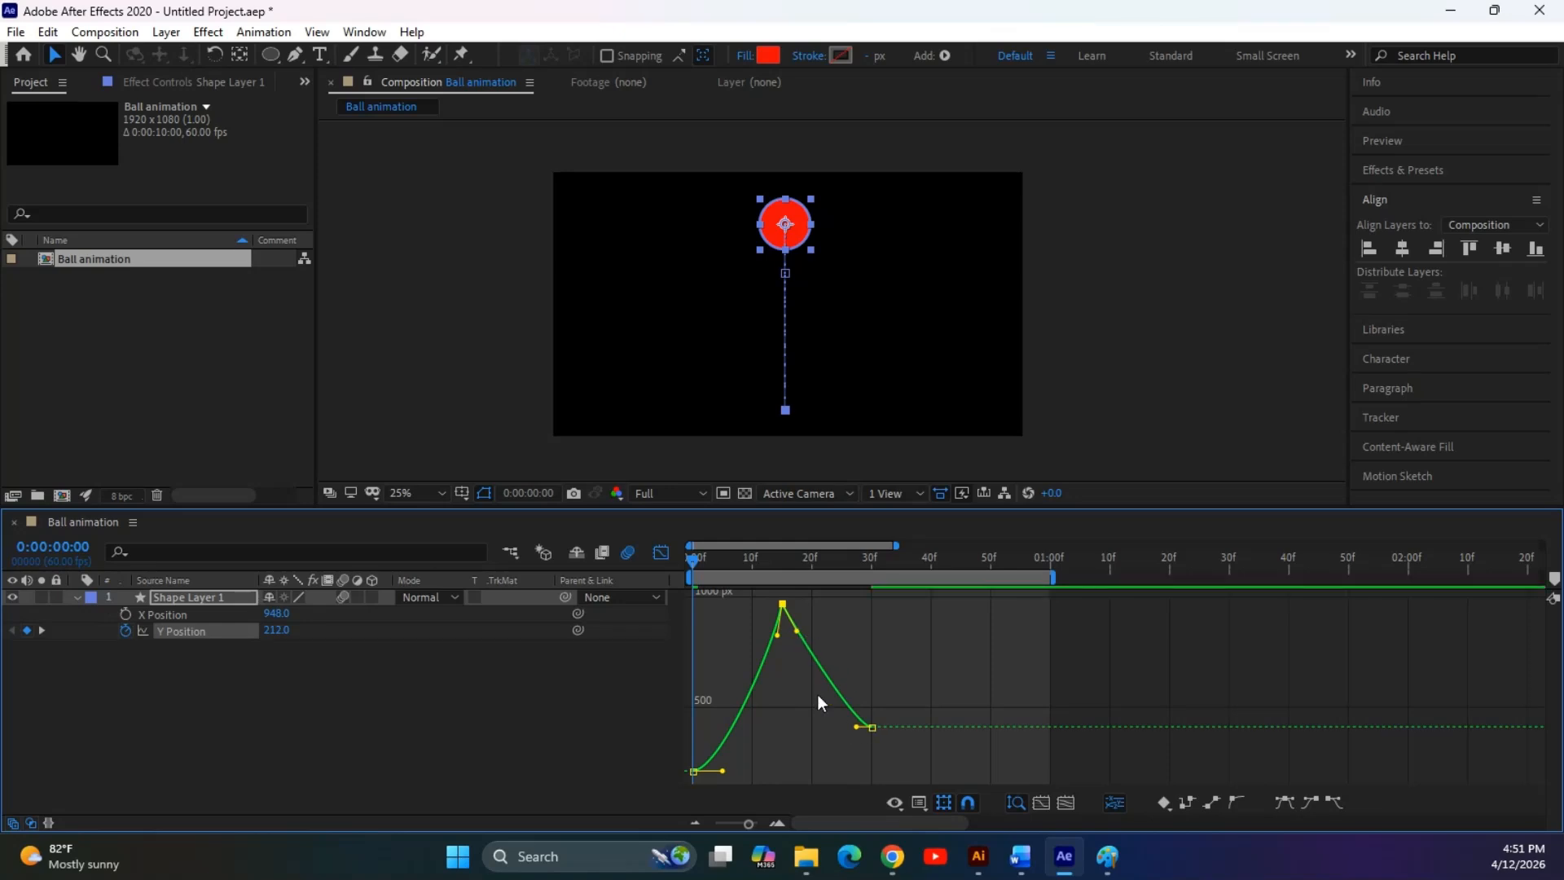
# Preview the fall and rebound repeatedly to check the timing of the sharpened ground contact
pyautogui.press('space')
pyautogui.press('space')
pyautogui.press('space')
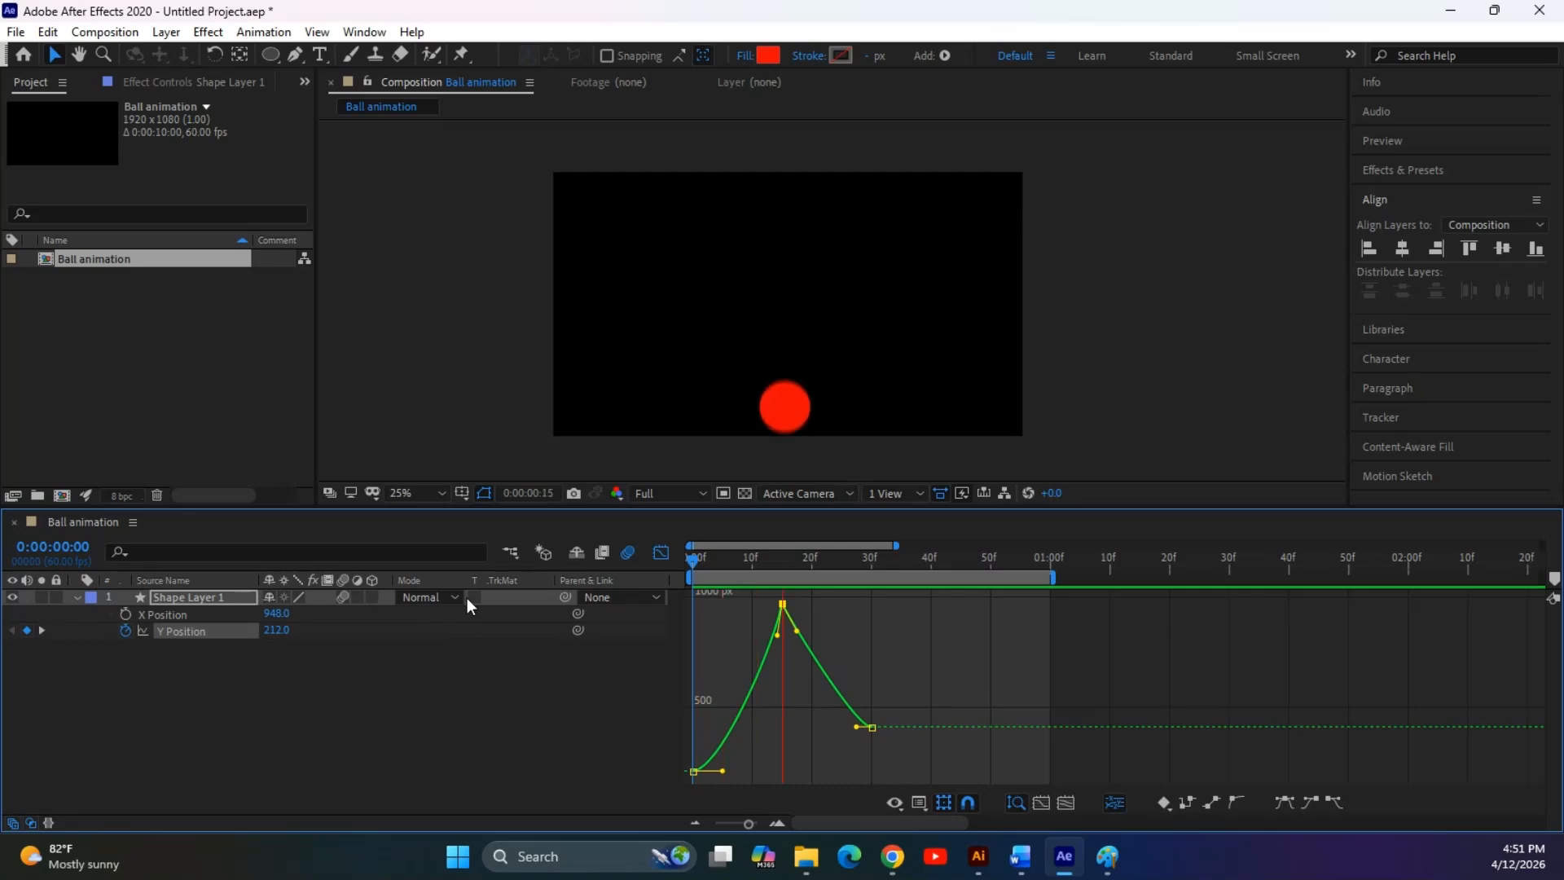
pyautogui.press('space')
pyautogui.press('Home')
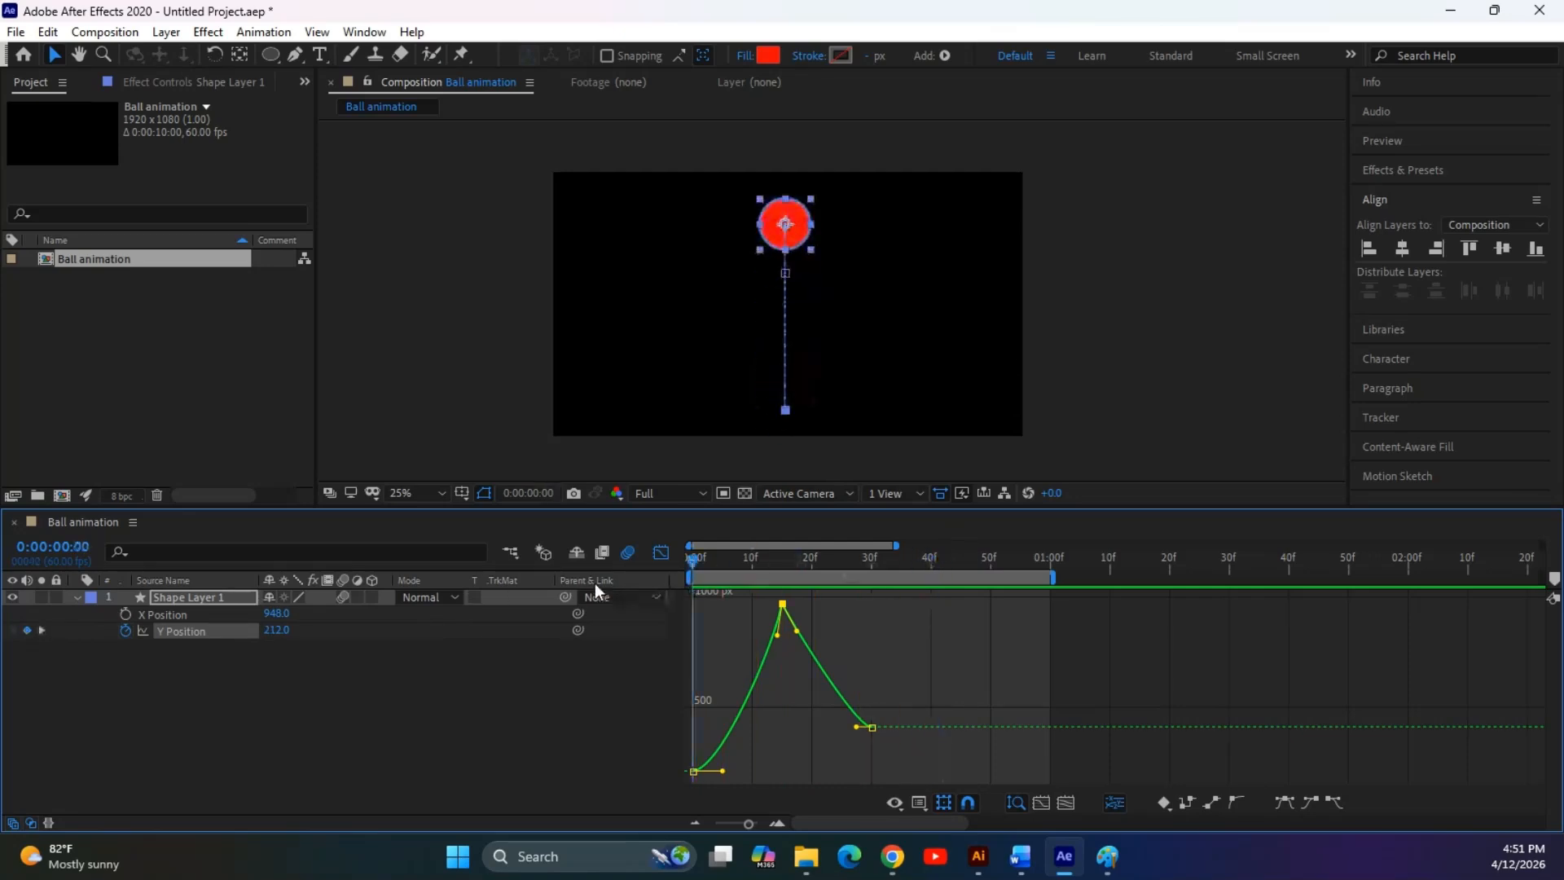
pyautogui.press('space')
pyautogui.press('space')
pyautogui.moveTo(1029, 562); pyautogui.dragTo(1020, 560)
pyautogui.press('space')
pyautogui.press('space')
pyautogui.click(965, 560)
pyautogui.press('space')
pyautogui.press('space')
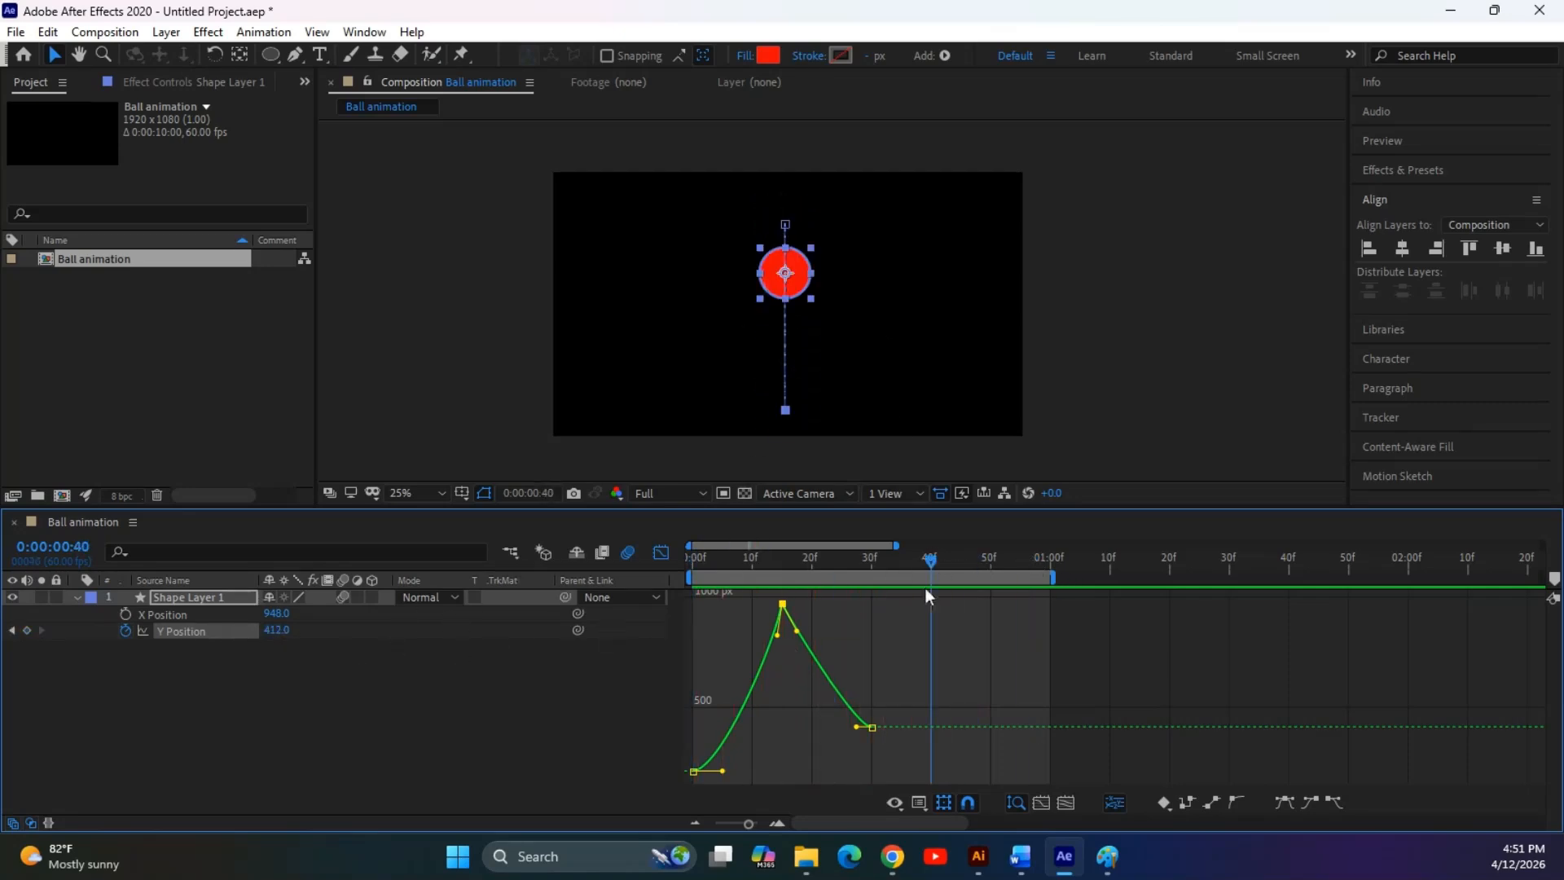
# Extend the work area to about 0:00:02:15 and paste the ground-contact Y Position keyframe of 972 at frame 40, previewing the bounce
pyautogui.moveTo(934, 571); pyautogui.dragTo(925, 603)
pyautogui.moveTo(1053, 578); pyautogui.dragTo(1507, 577)
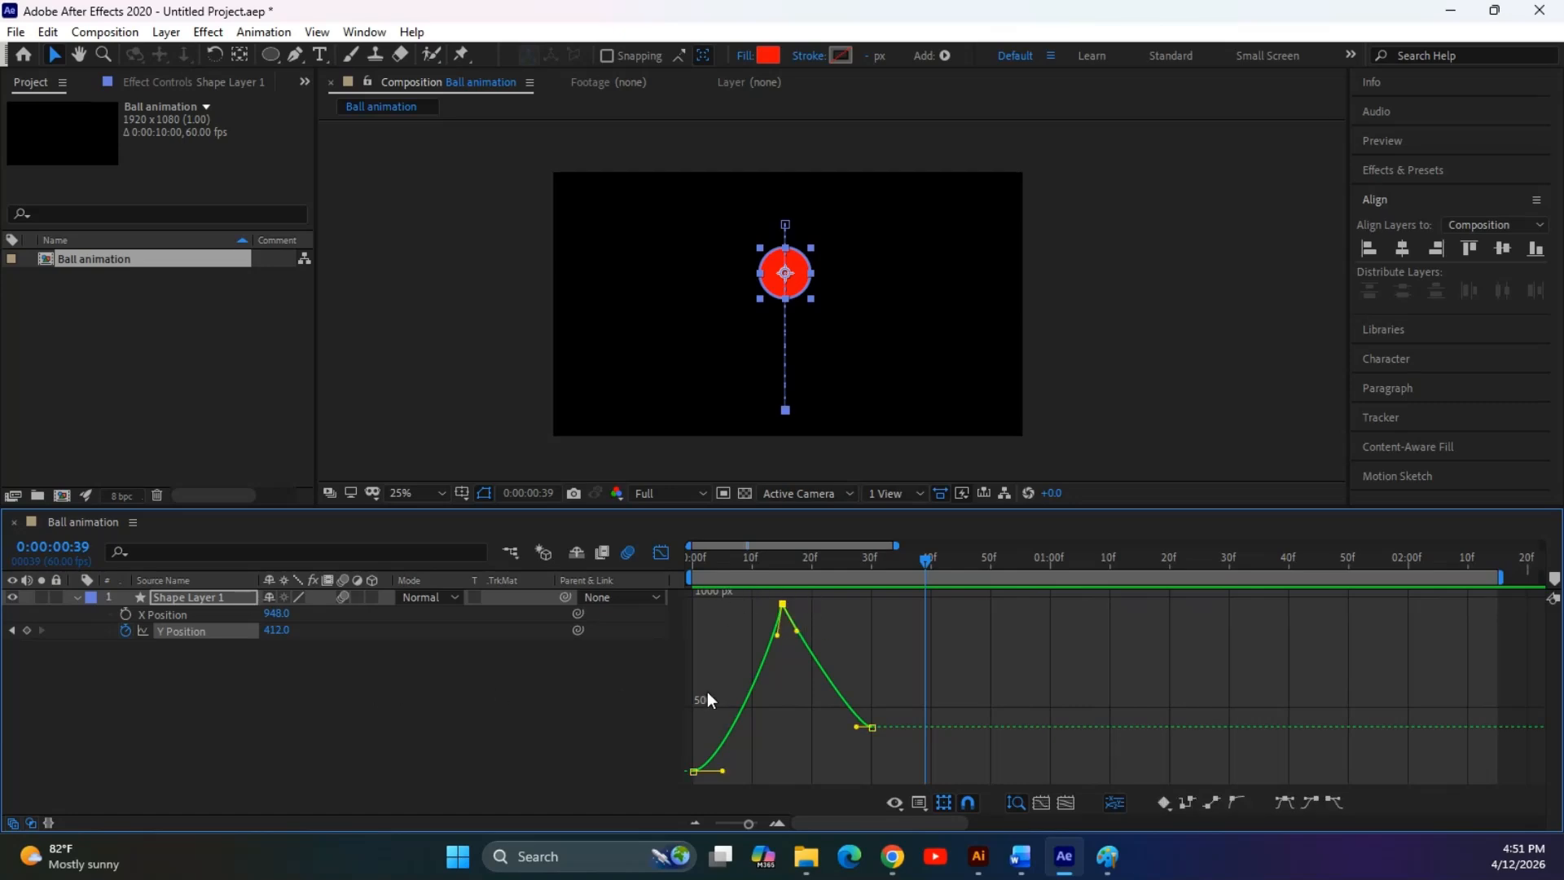
pyautogui.moveTo(925, 562); pyautogui.dragTo(932, 561)
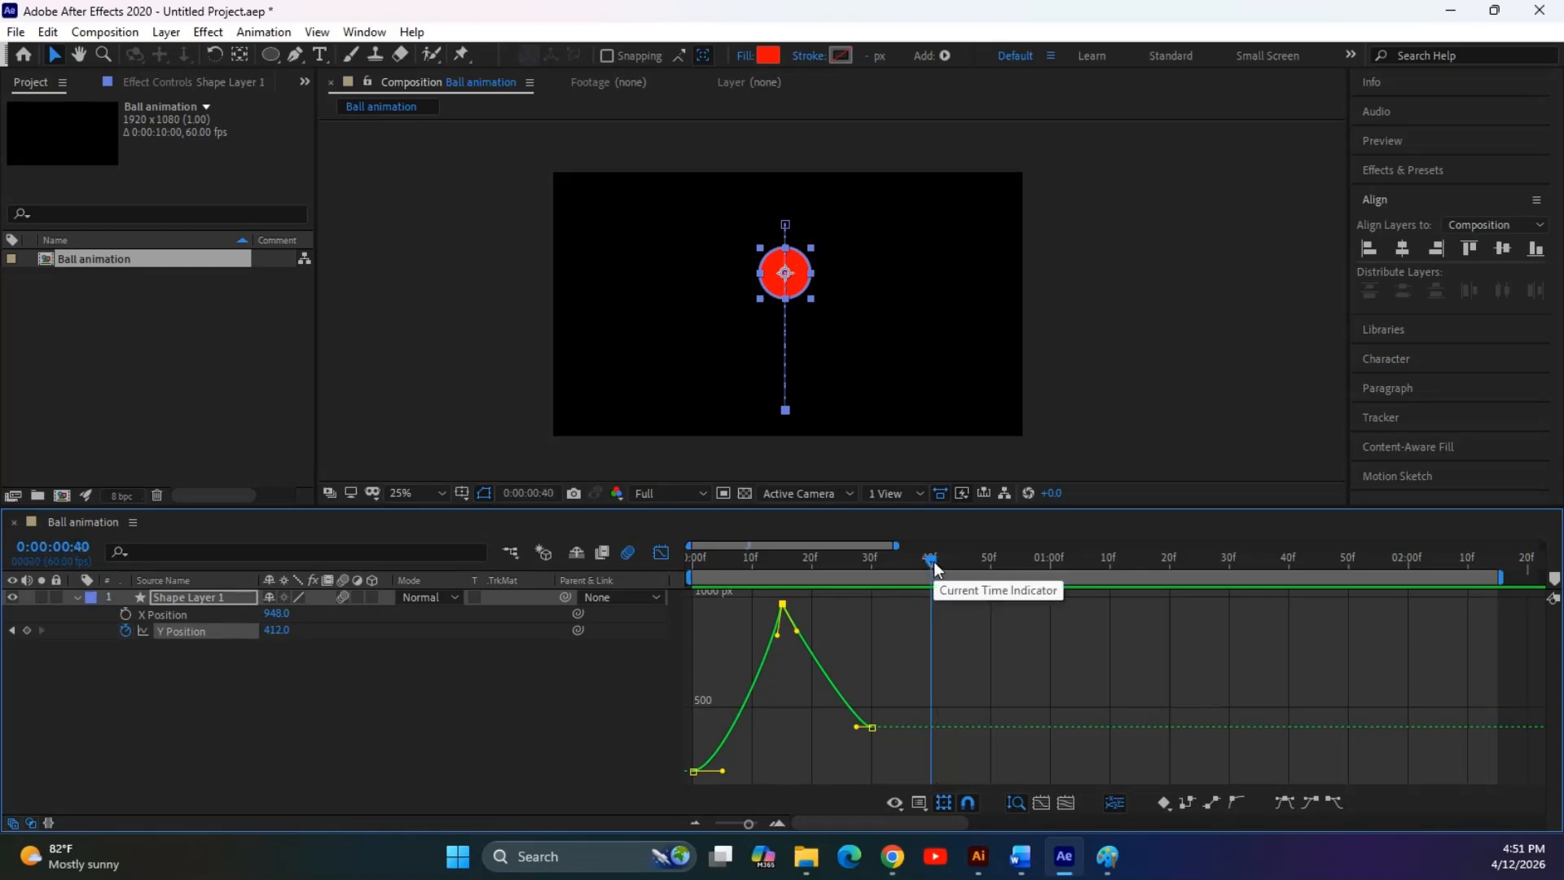
pyautogui.hotkey('ctrl', 'v')
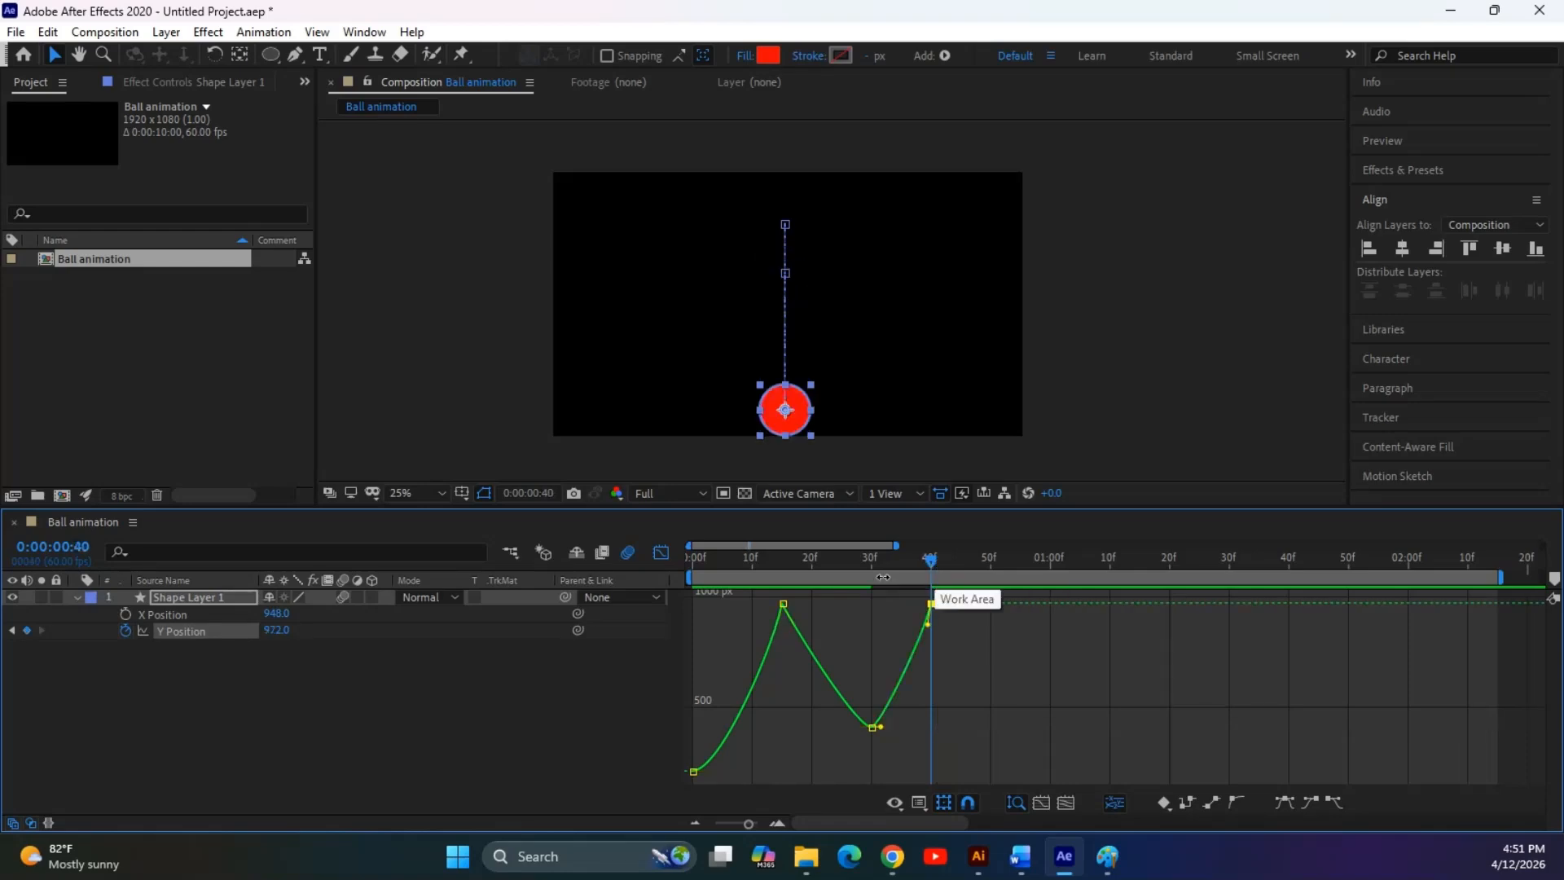
pyautogui.moveTo(931, 559); pyautogui.dragTo(480, 583)
pyautogui.press('space')
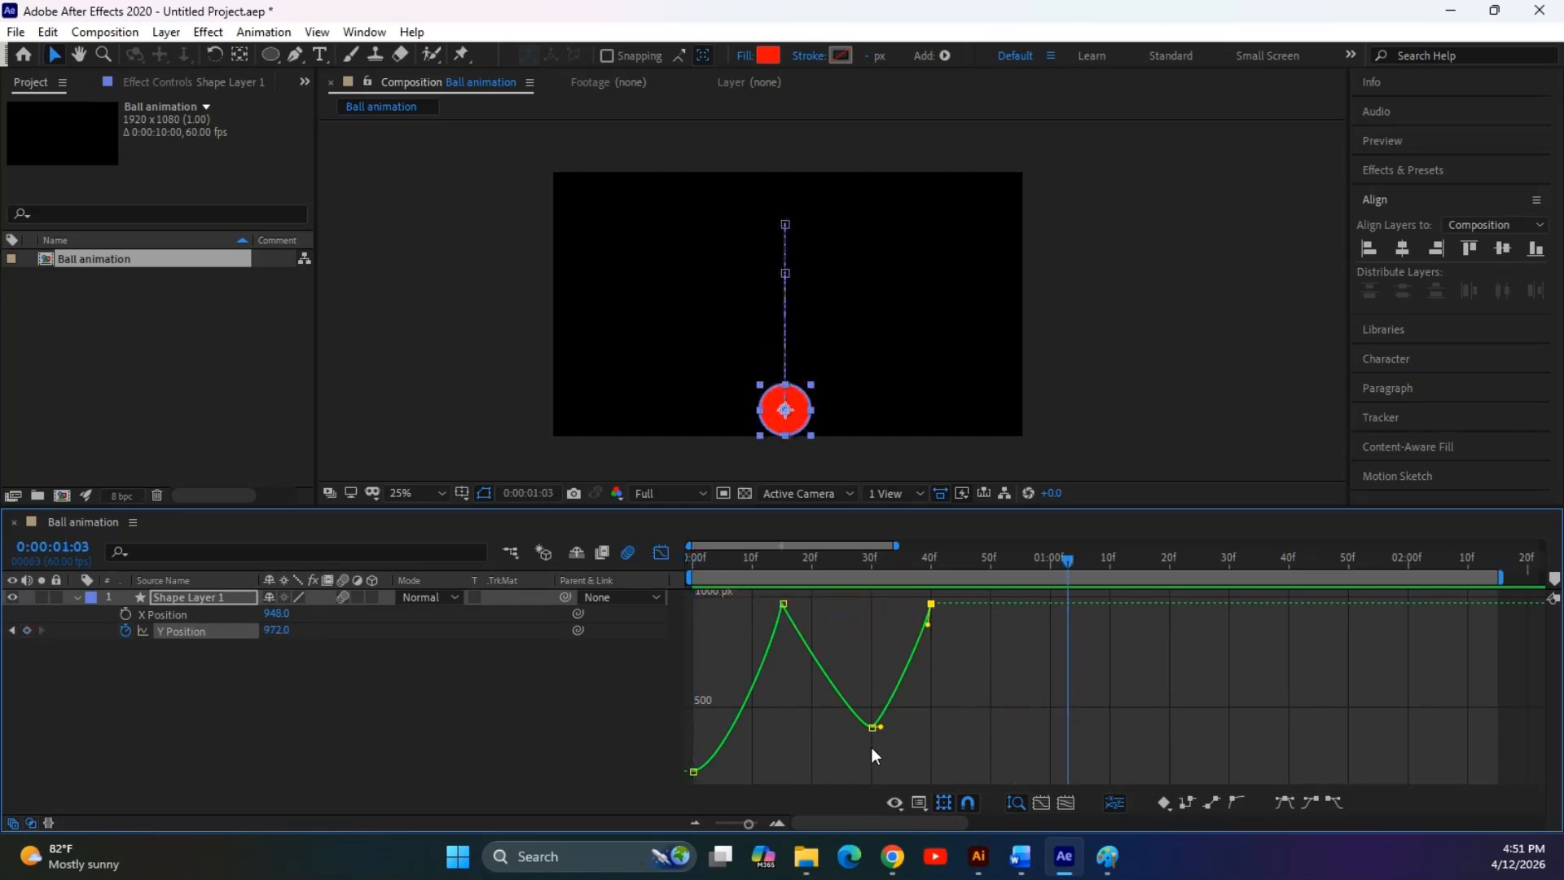
# Lengthen both handles of the frame 30 Y Position keyframe horizontally to round the rebound curve, and preview from frame 0
pyautogui.moveTo(925, 750); pyautogui.dragTo(817, 710)
pyautogui.scroll(4, 867, 743)
pyautogui.scroll(-5, 866, 741)
pyautogui.moveTo(856, 727); pyautogui.dragTo(918, 729)
pyautogui.hotkey('ctrl', 'z')
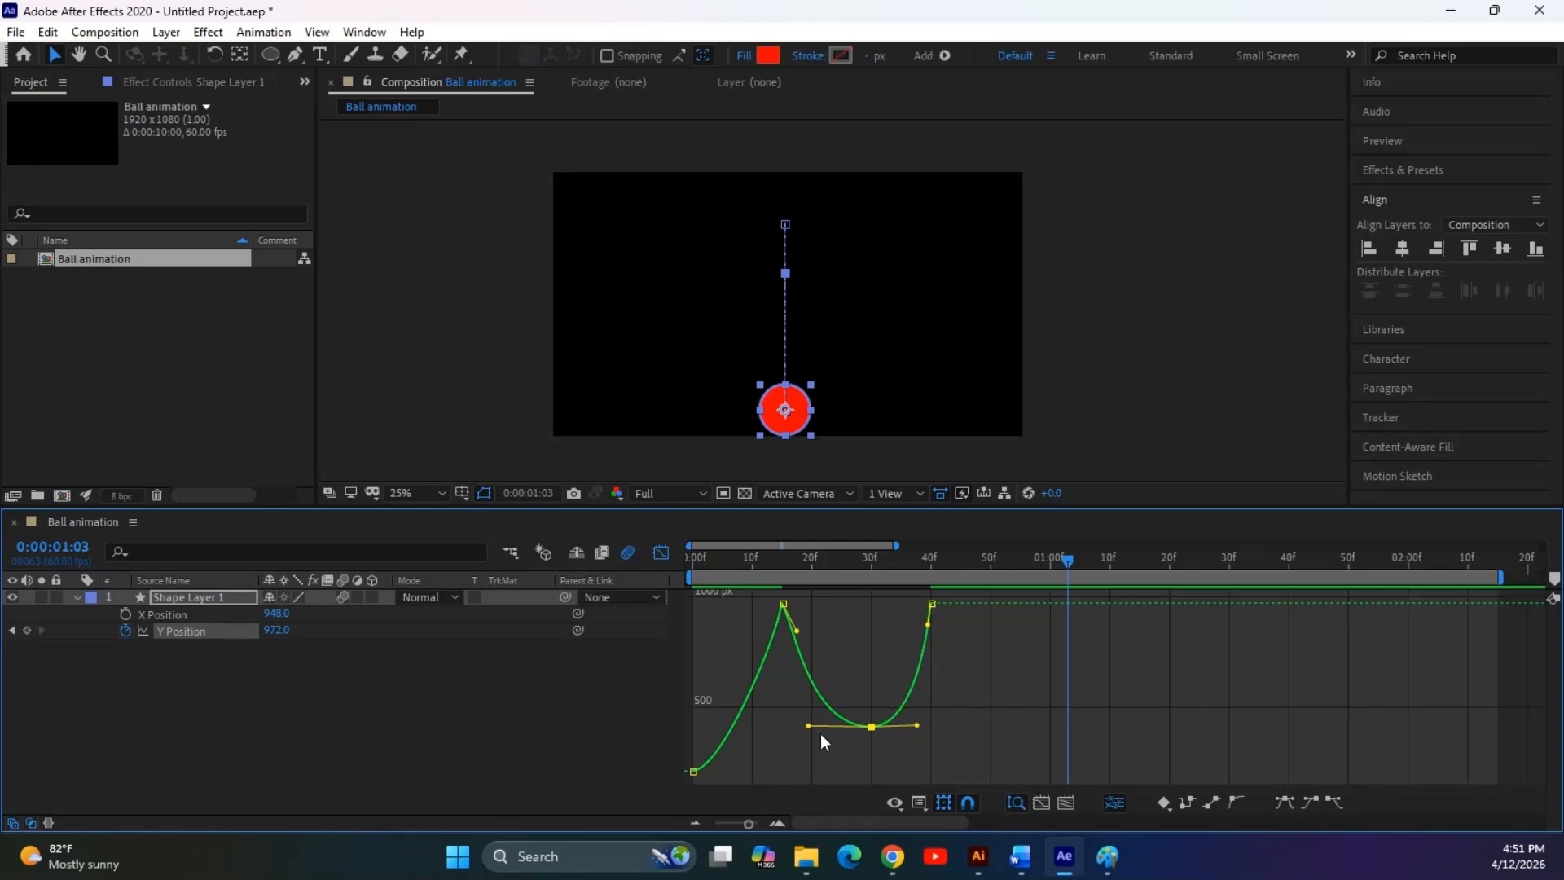
pyautogui.moveTo(1067, 562); pyautogui.dragTo(681, 570)
pyautogui.press('space')
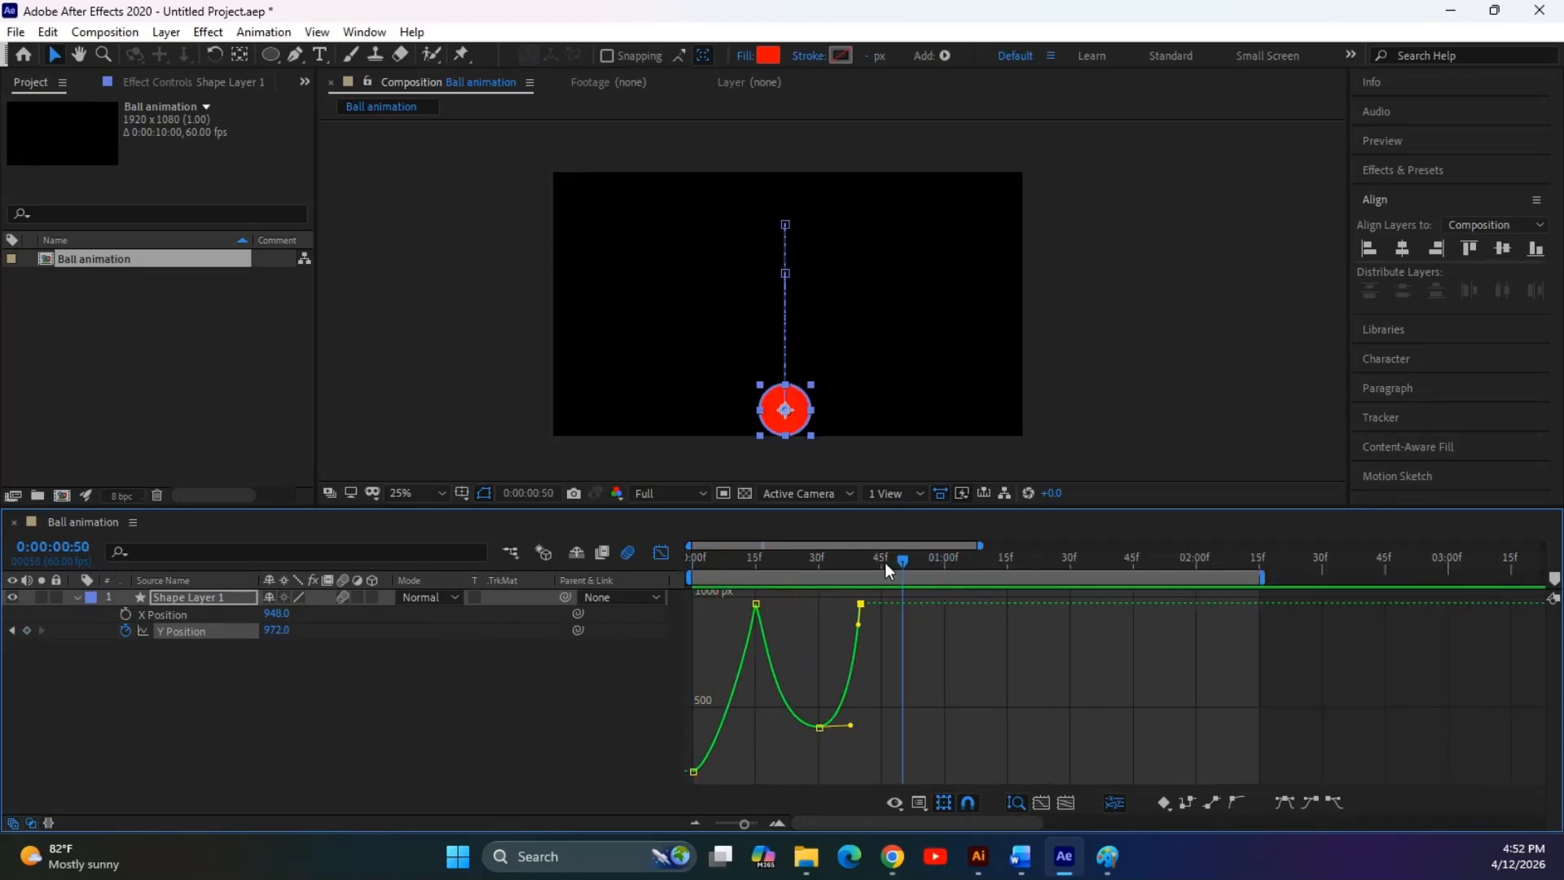
# At 0:00:01:01, raise the ball to a Y Position of 504 to keyframe a lower second rebound
pyautogui.moveTo(885, 562); pyautogui.dragTo(949, 595)
pyautogui.moveTo(805, 420); pyautogui.dragTo(800, 307)
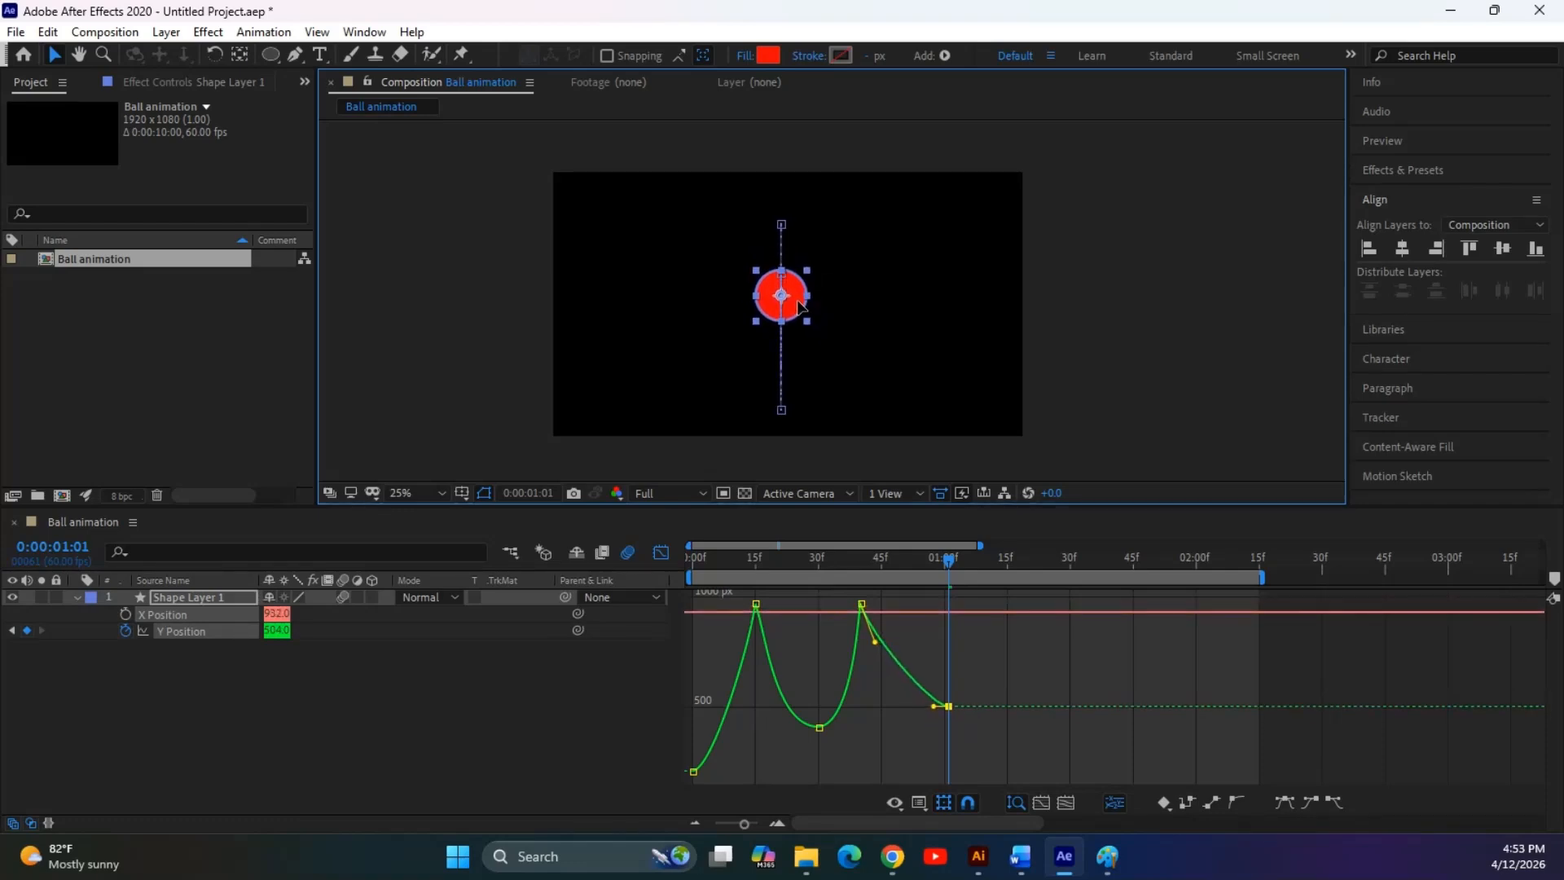
# Steepen the outgoing handle of the frame 40 Y Position keyframe to sharpen the ground contact, and preview from frame 0
pyautogui.scroll(2, 862, 642)
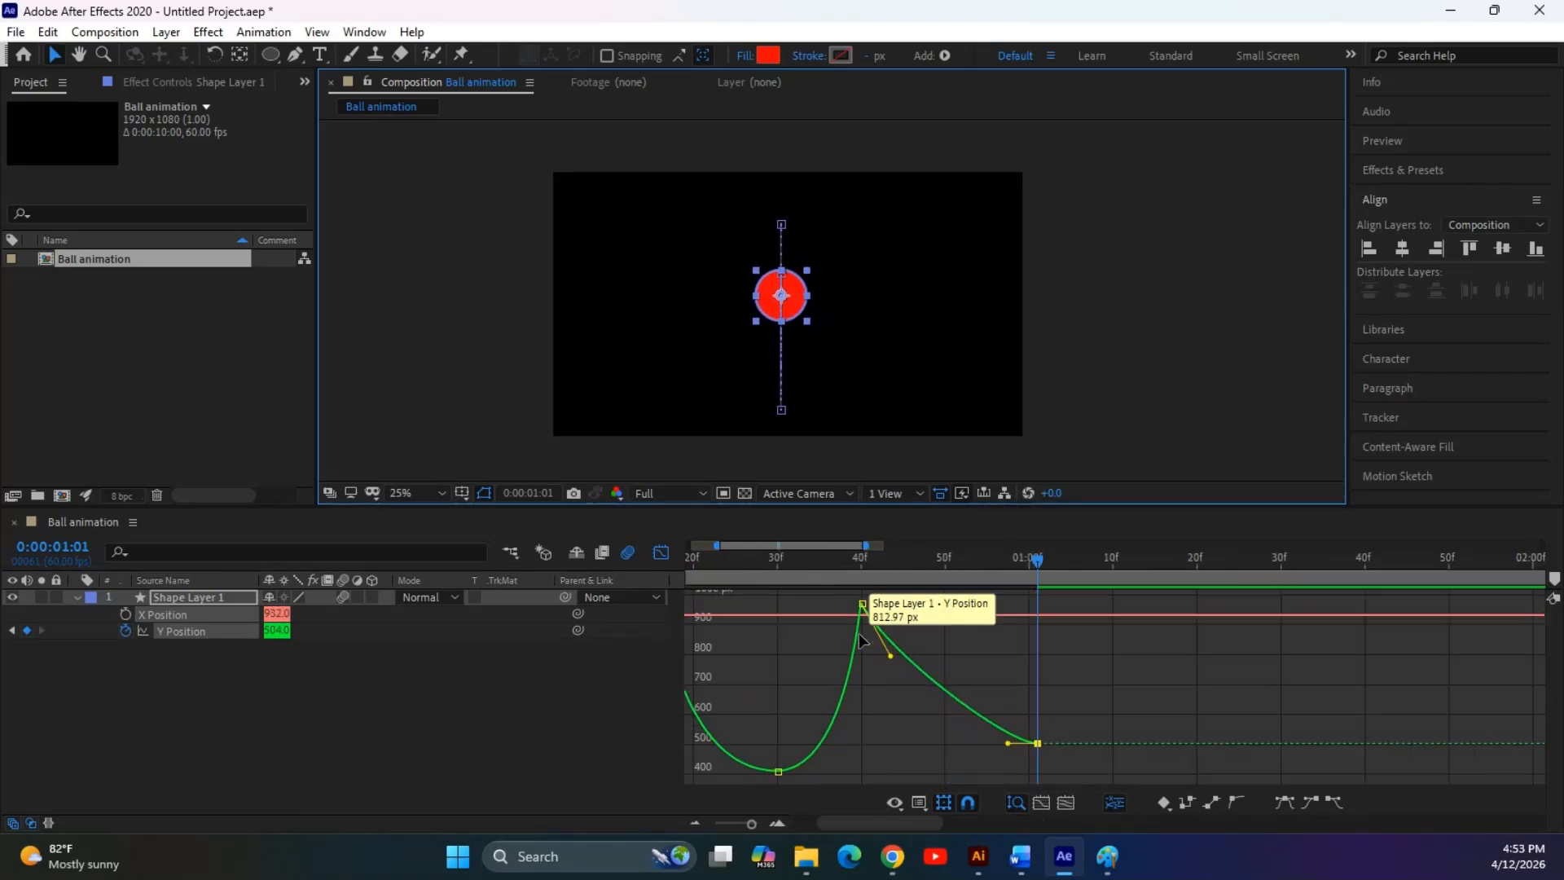
pyautogui.moveTo(894, 662); pyautogui.dragTo(855, 643)
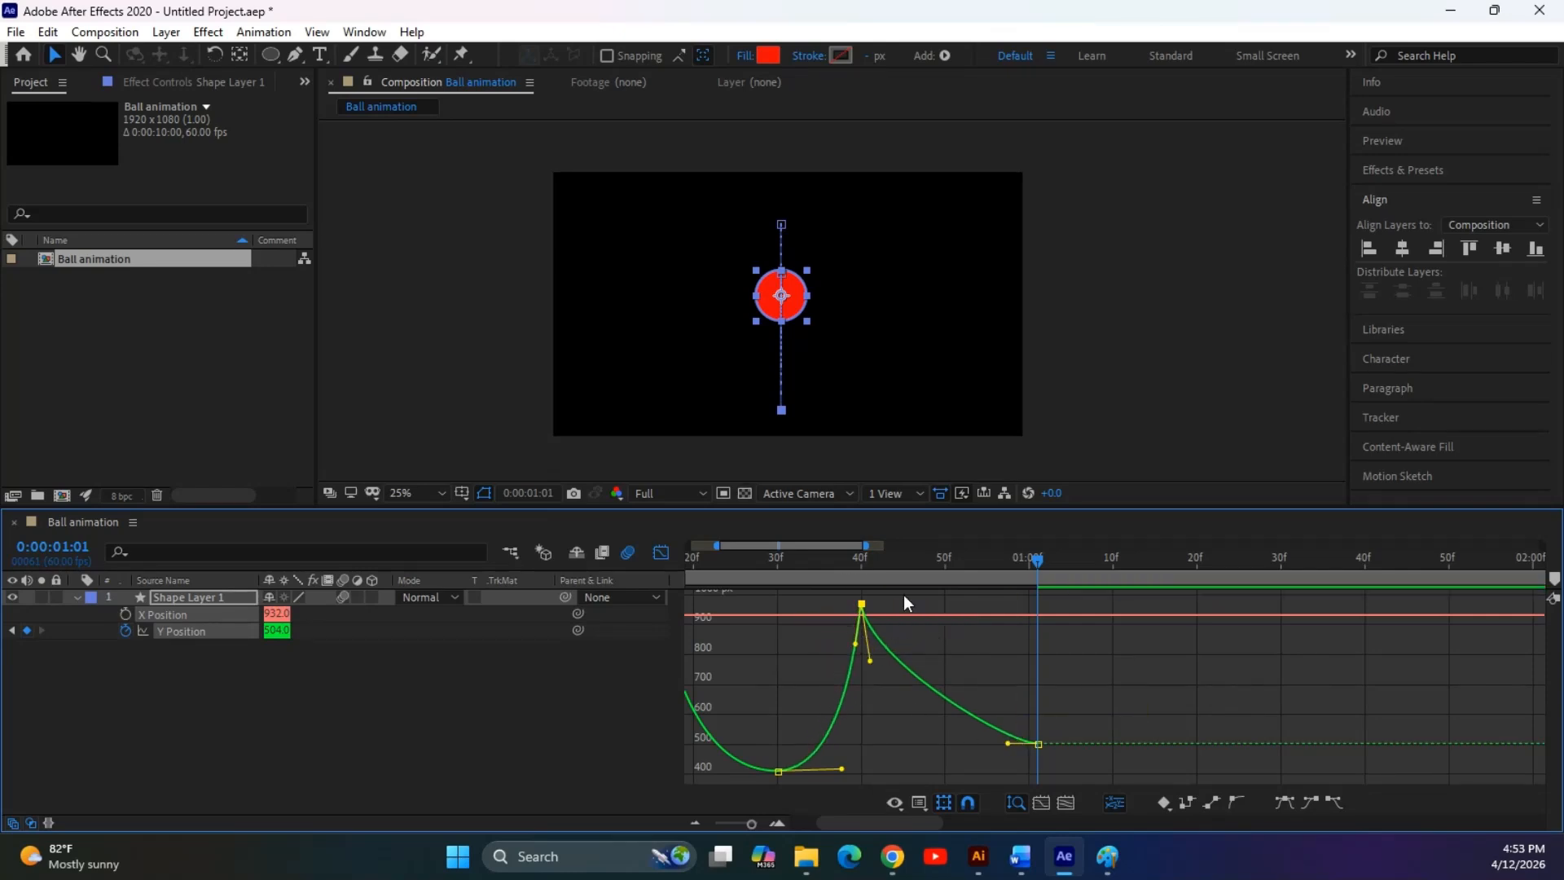
pyautogui.moveTo(1030, 562); pyautogui.dragTo(668, 603)
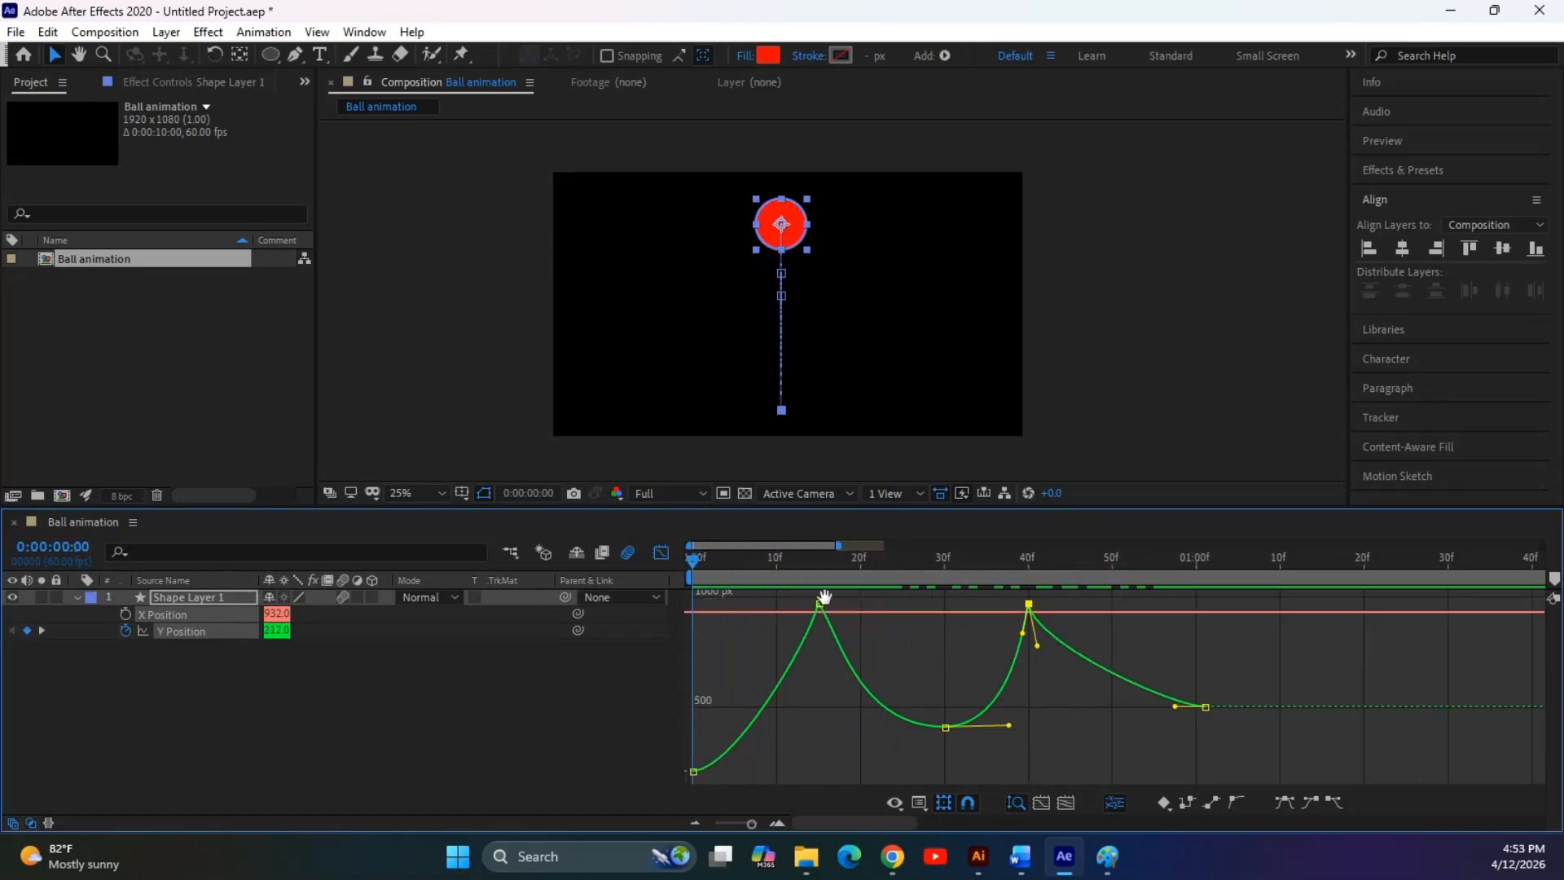
pyautogui.press('space')
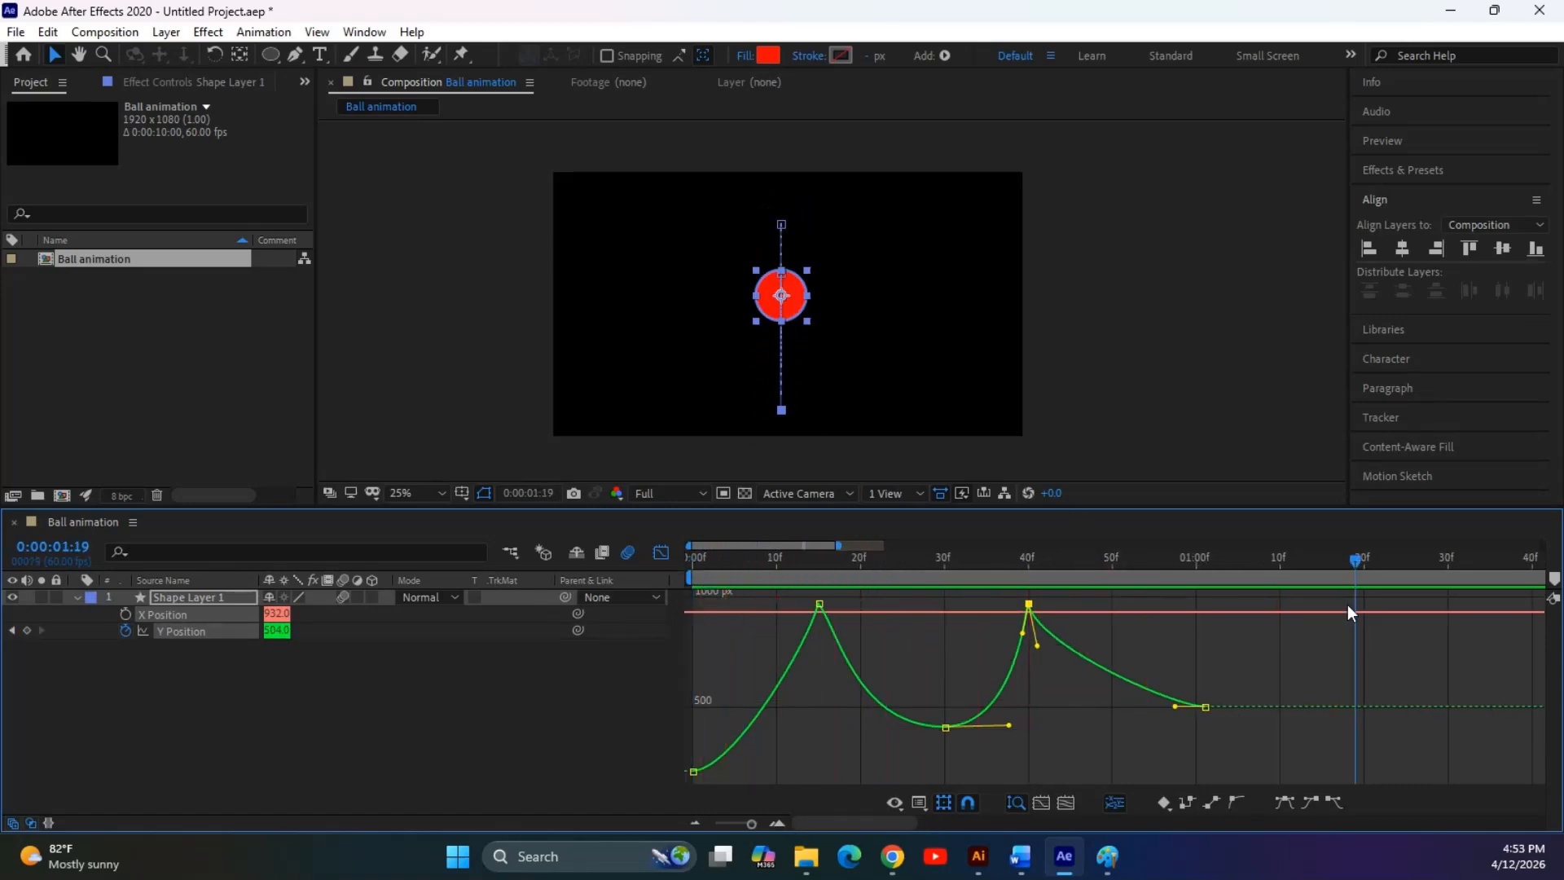
# Copy the frame 15 ground-contact Y Position keyframe of 972 and paste it at 0:00:01:10
pyautogui.moveTo(953, 639); pyautogui.dragTo(794, 599)
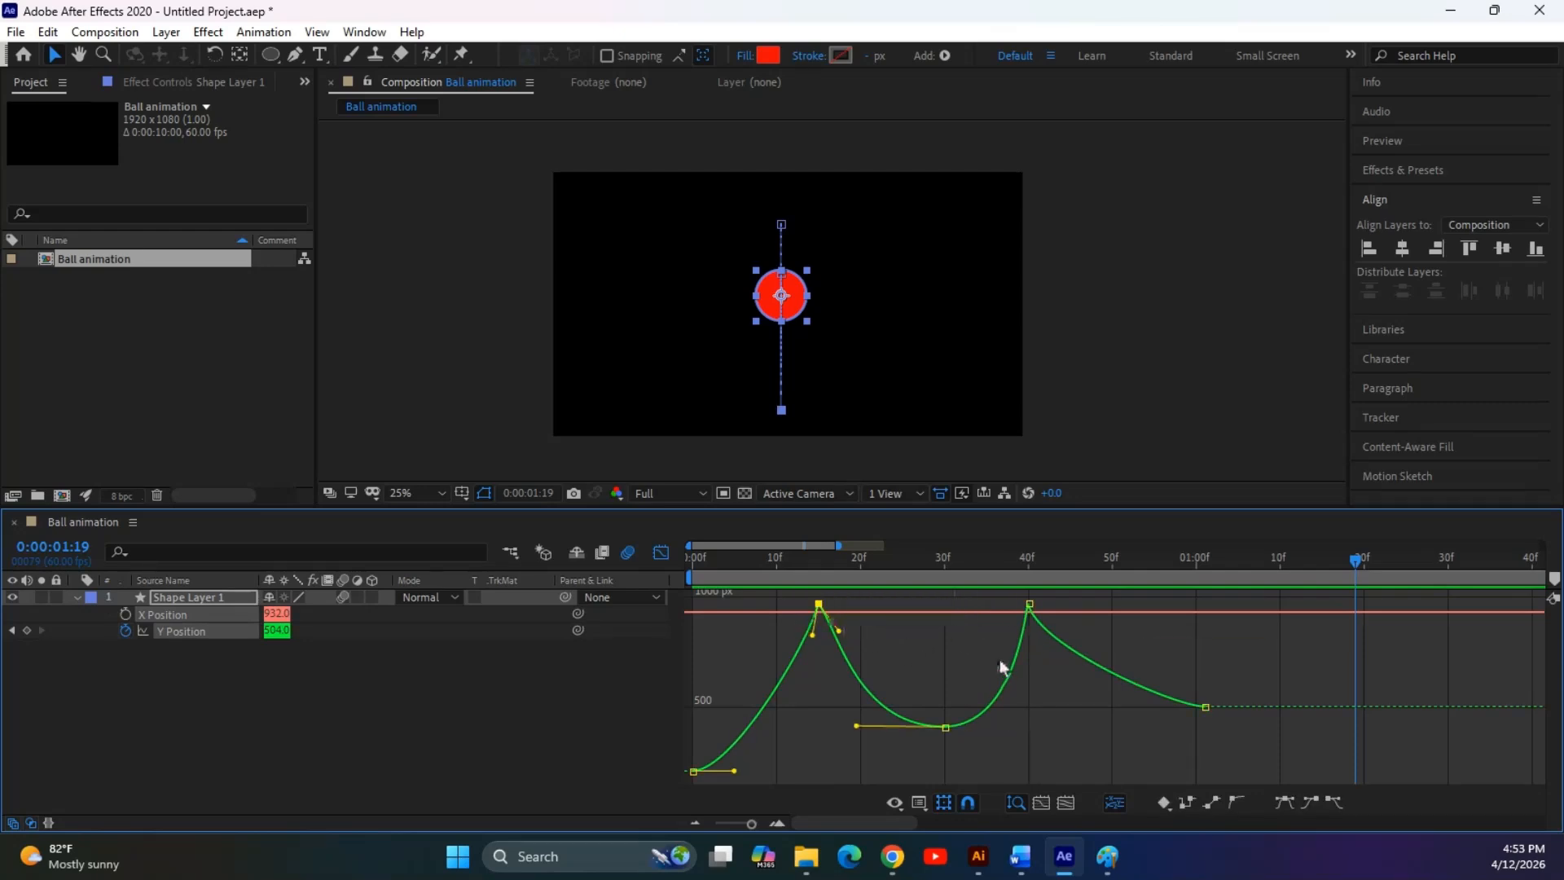
pyautogui.click(1206, 707)
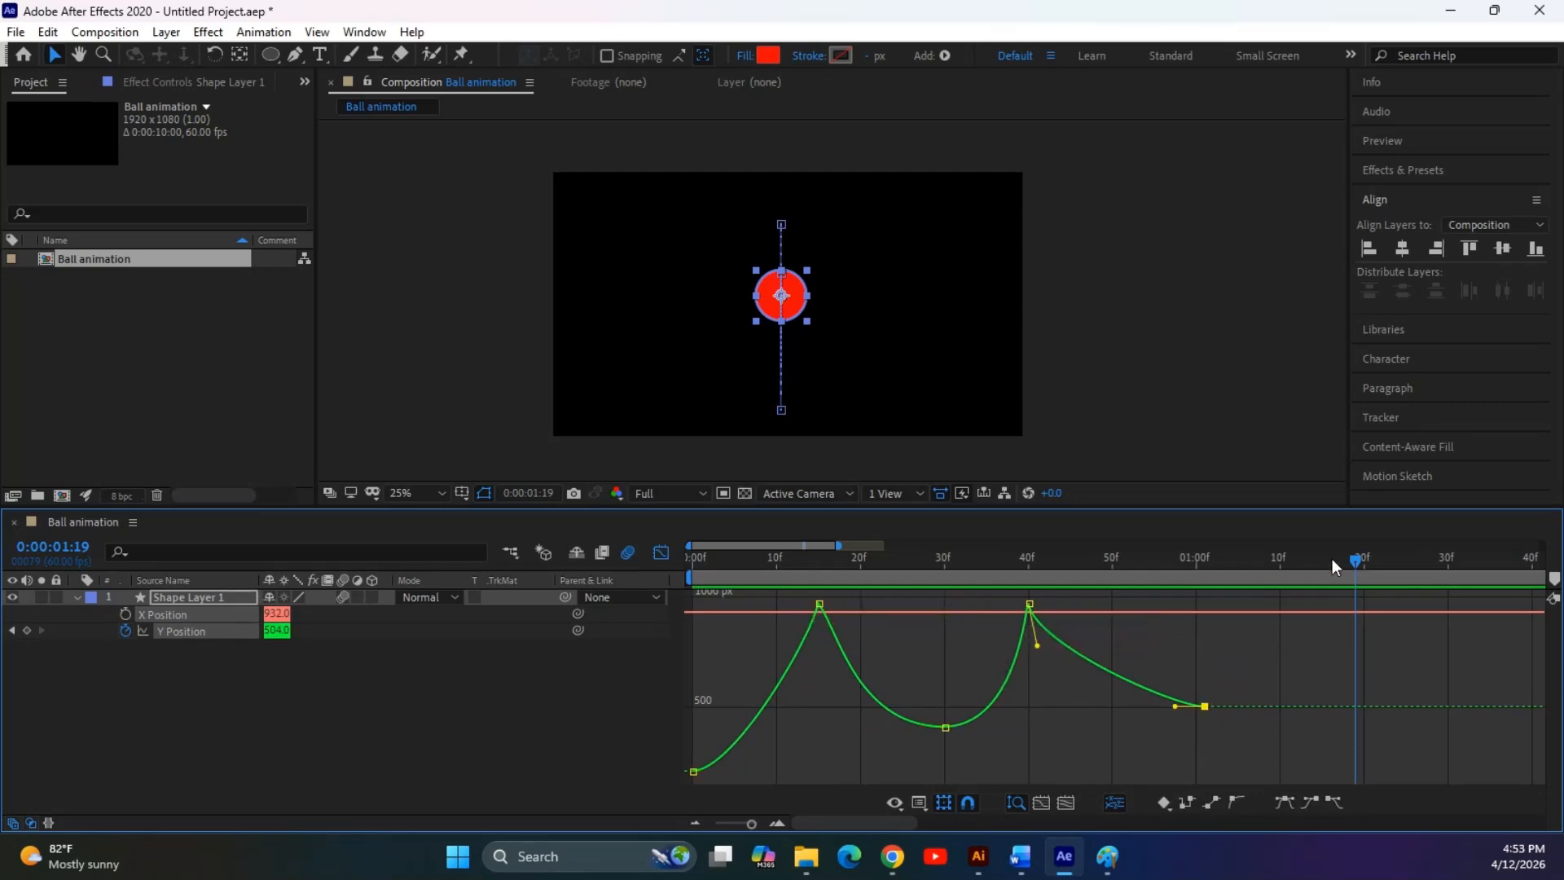
pyautogui.moveTo(1360, 559); pyautogui.dragTo(1286, 566)
pyautogui.hotkey('ctrl', 'v')
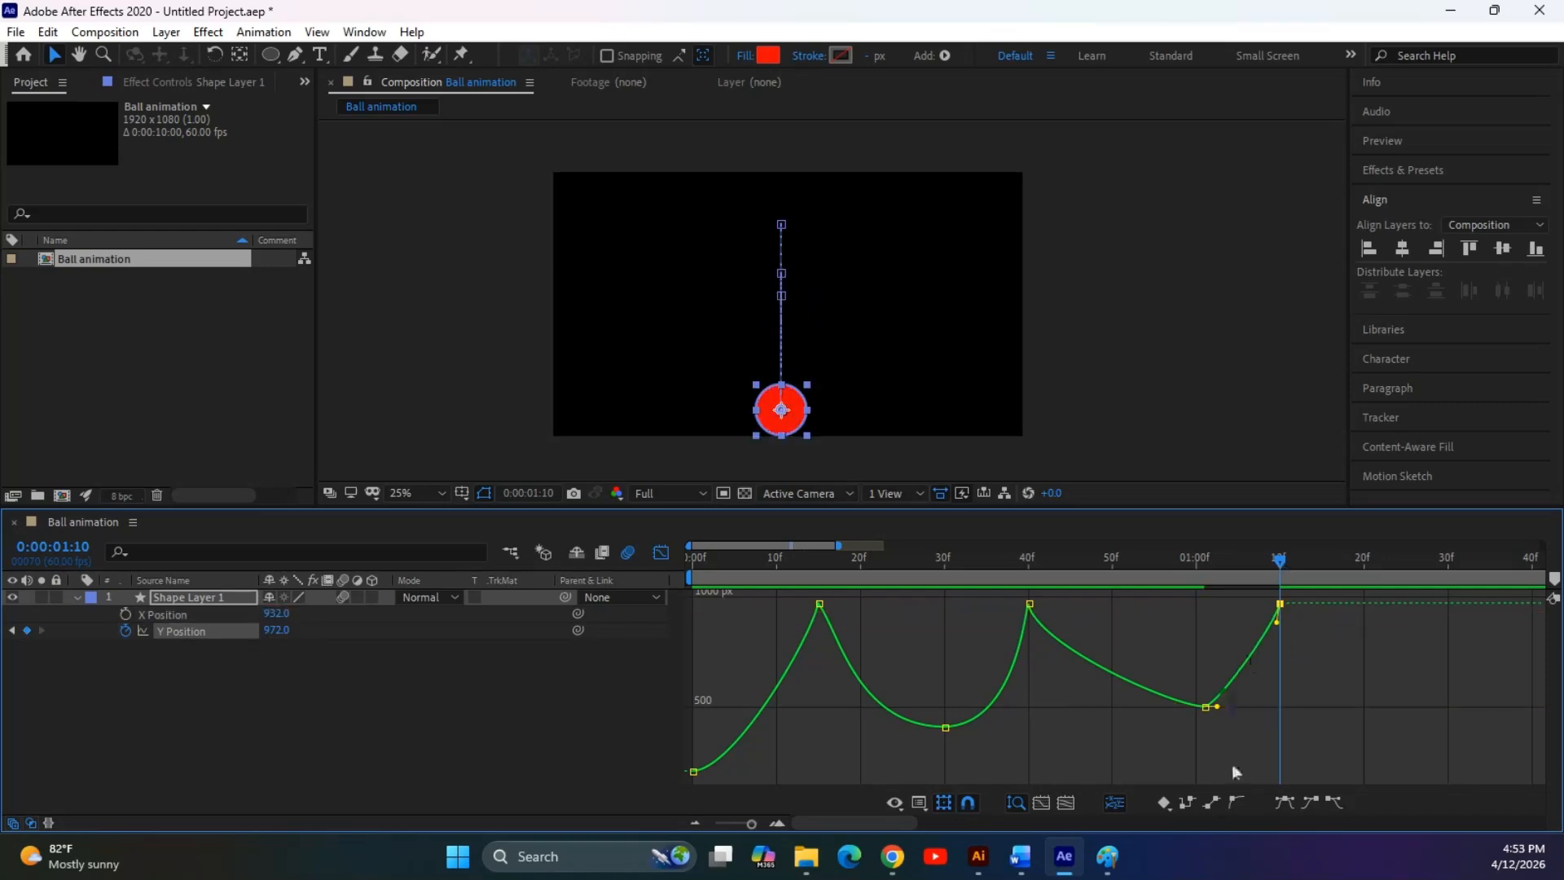
# Lengthen both handles of the 0:00:01:01 Y Position keyframe nearly horizontally to round the second rebound, and preview from frame 0
pyautogui.moveTo(1221, 721); pyautogui.dragTo(1097, 712)
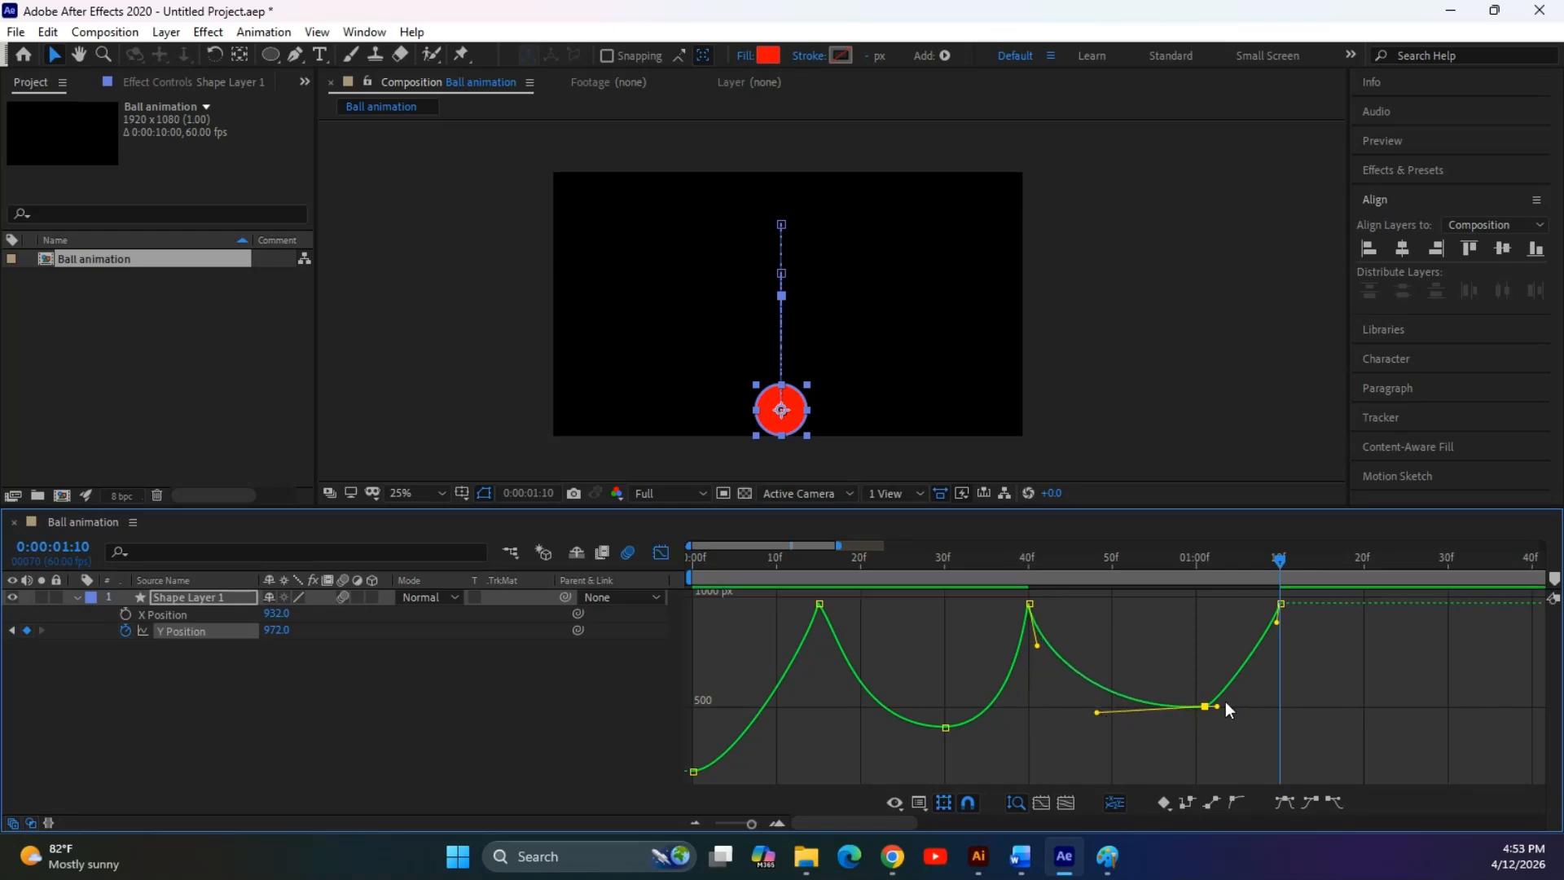
pyautogui.moveTo(1217, 706); pyautogui.dragTo(1272, 696)
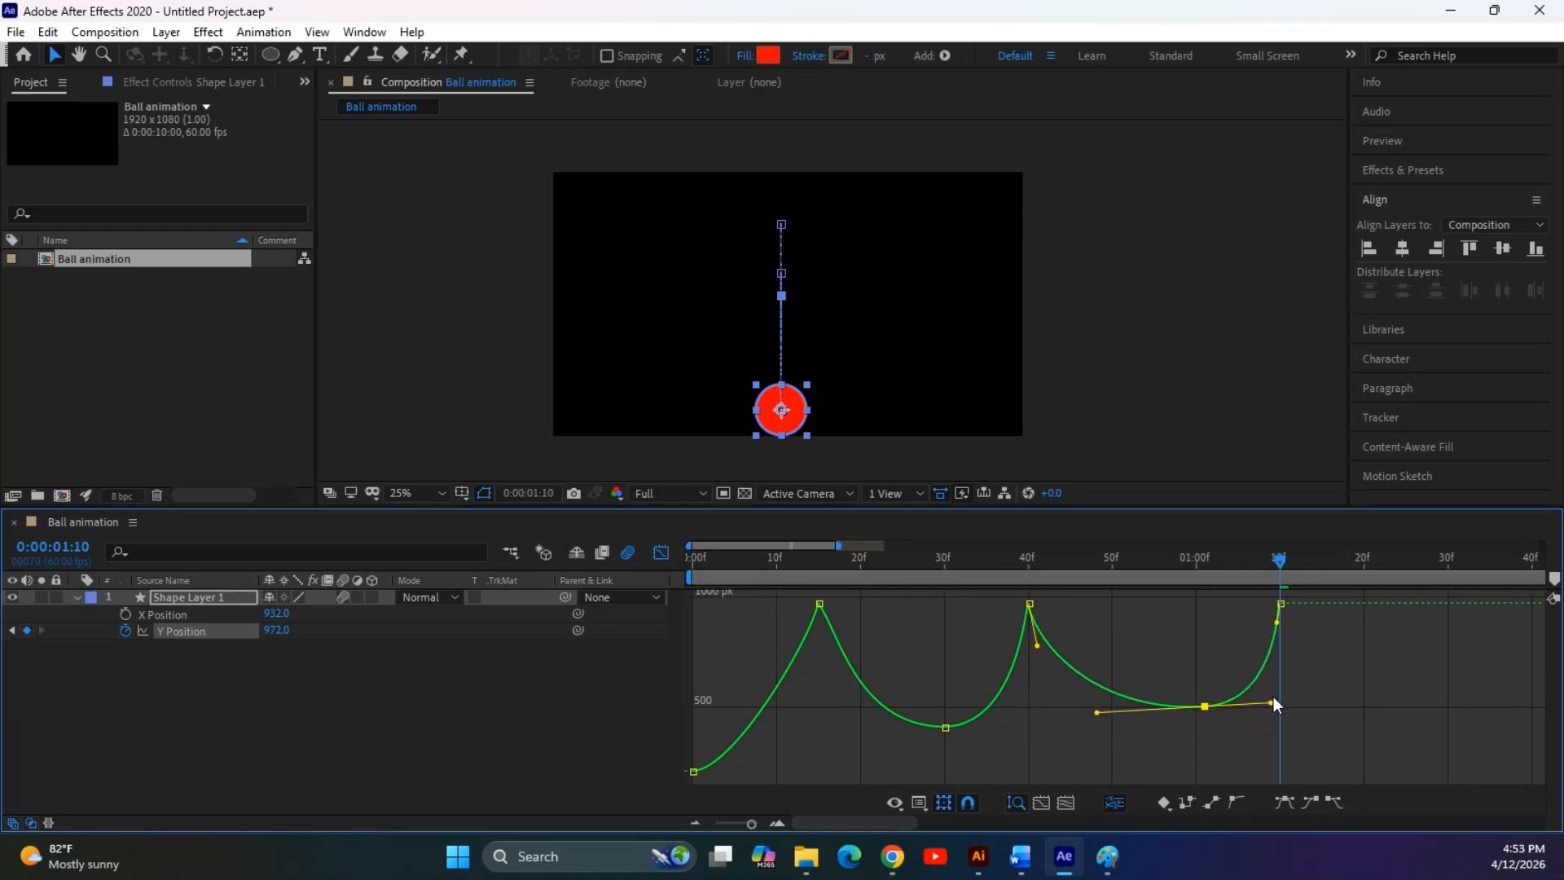
pyautogui.press('space')
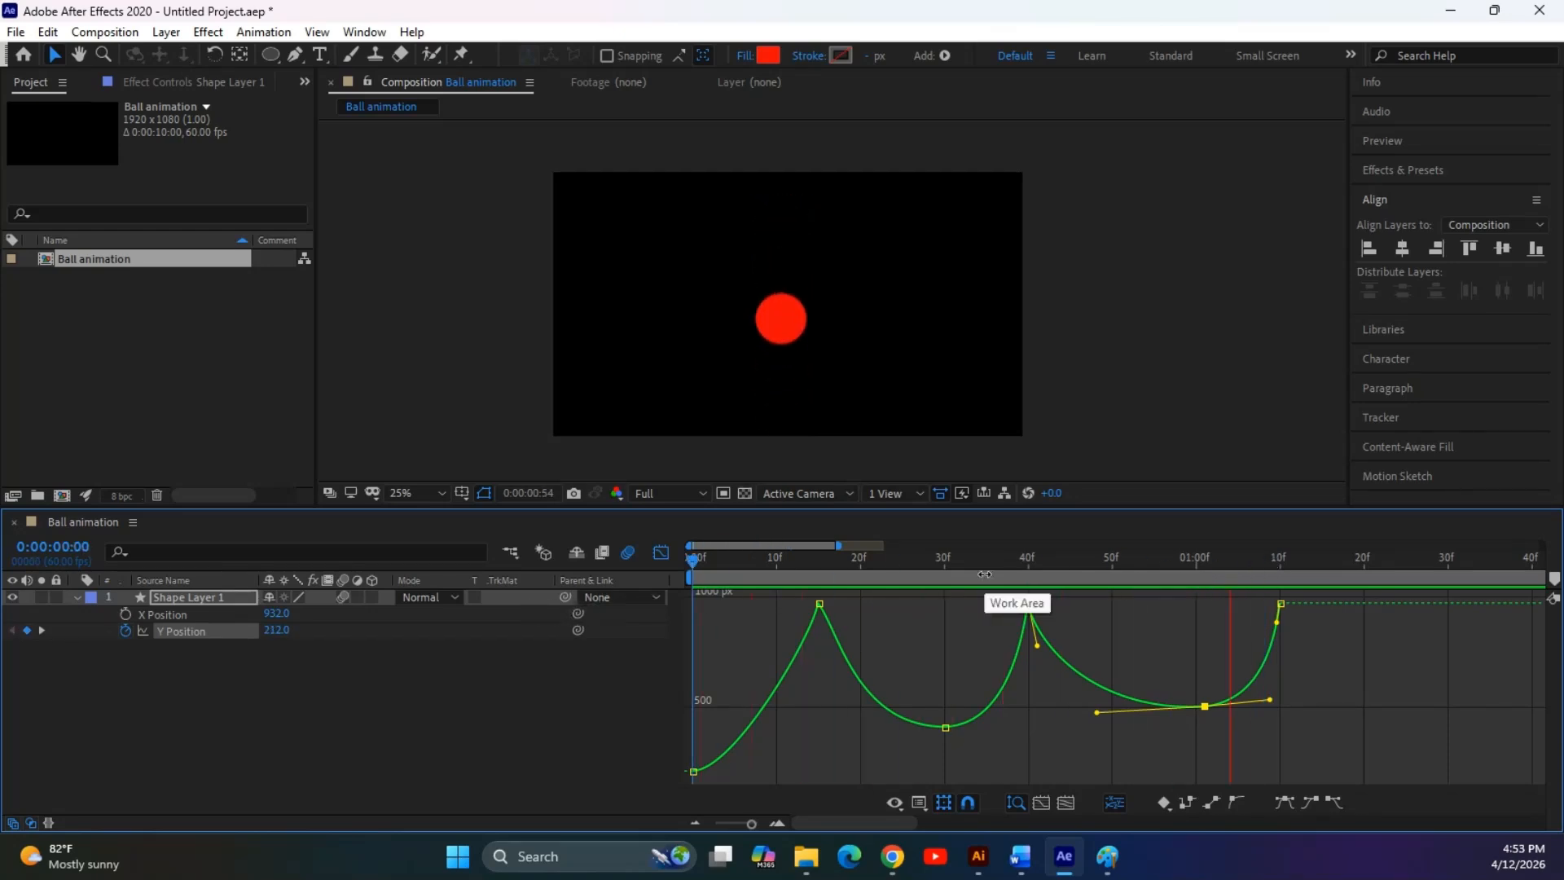
pyautogui.press('space')
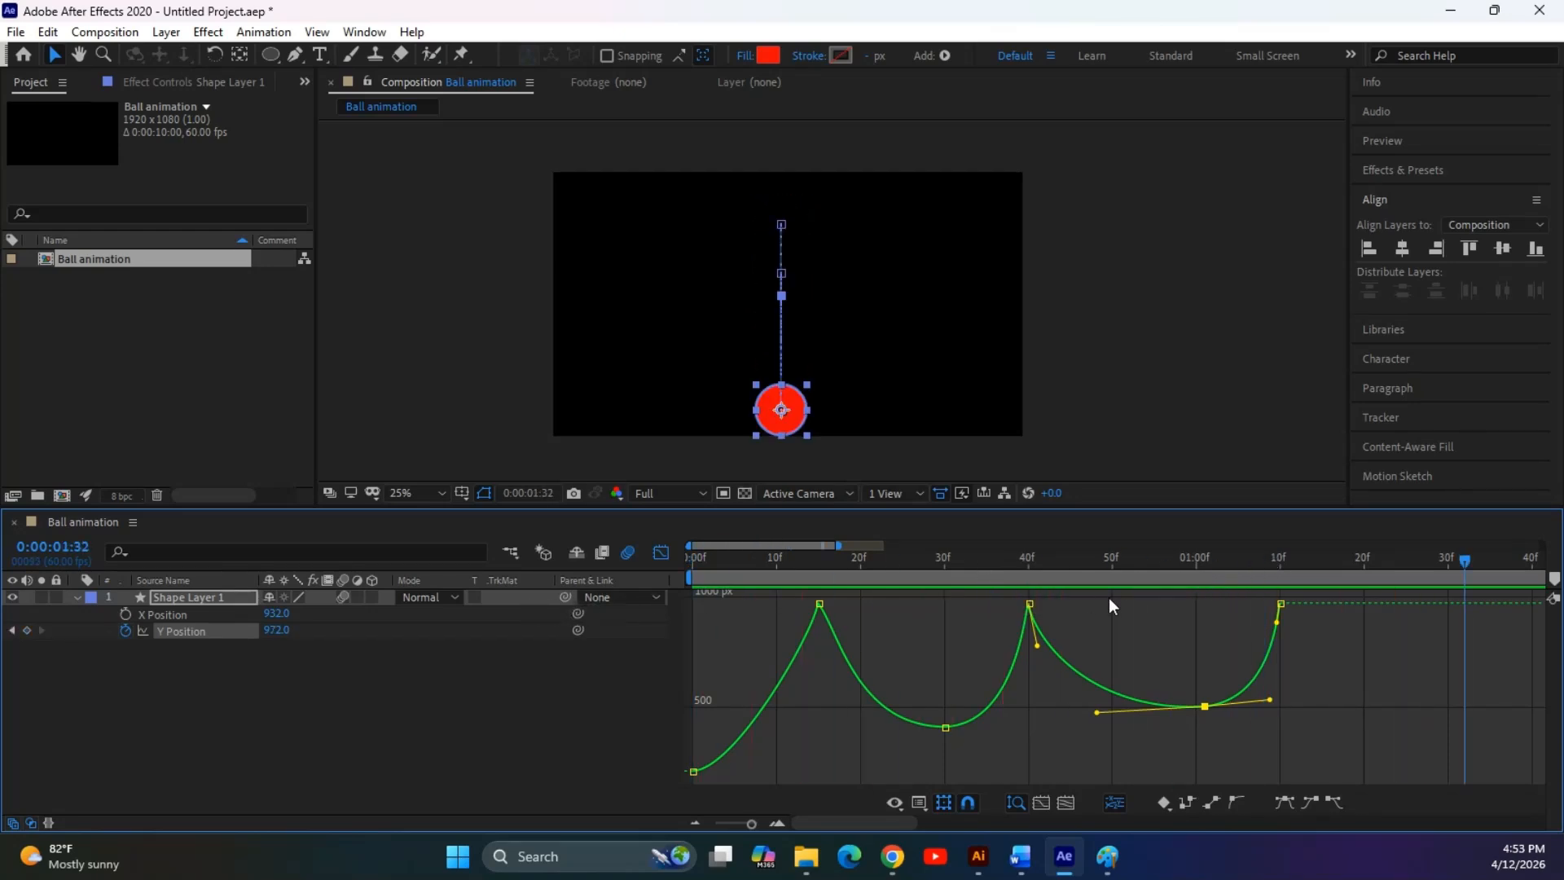
# At 0:00:01:30, raise the ball to a Y Position of 756 to keyframe a lower third rebound, and preview the animation
pyautogui.scroll(-2, 1338, 666)
pyautogui.moveTo(1194, 566); pyautogui.dragTo(1185, 623)
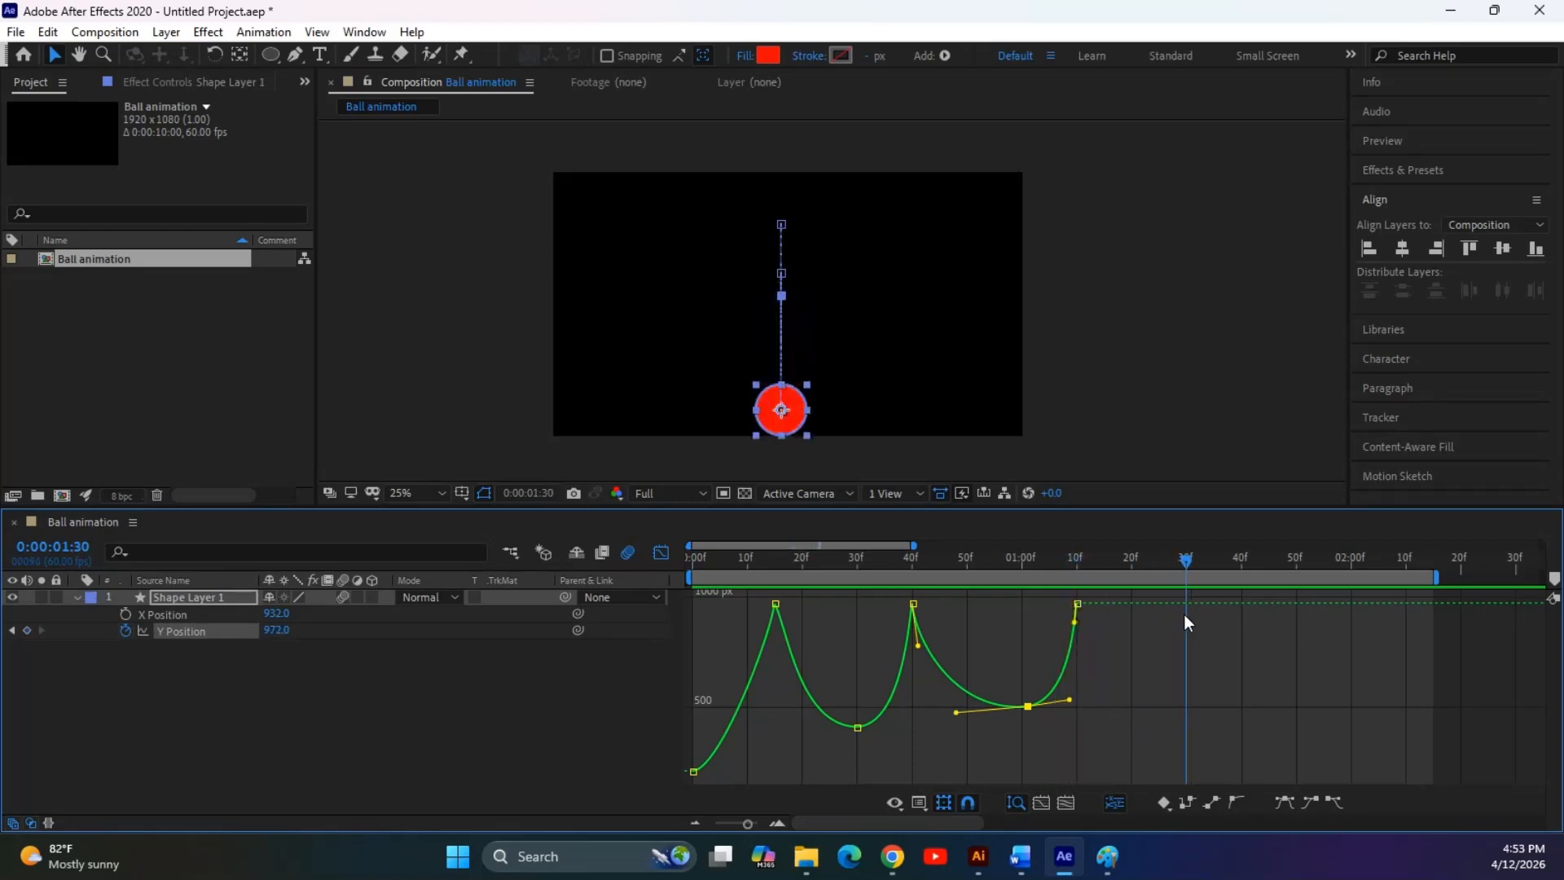
pyautogui.click(787, 408)
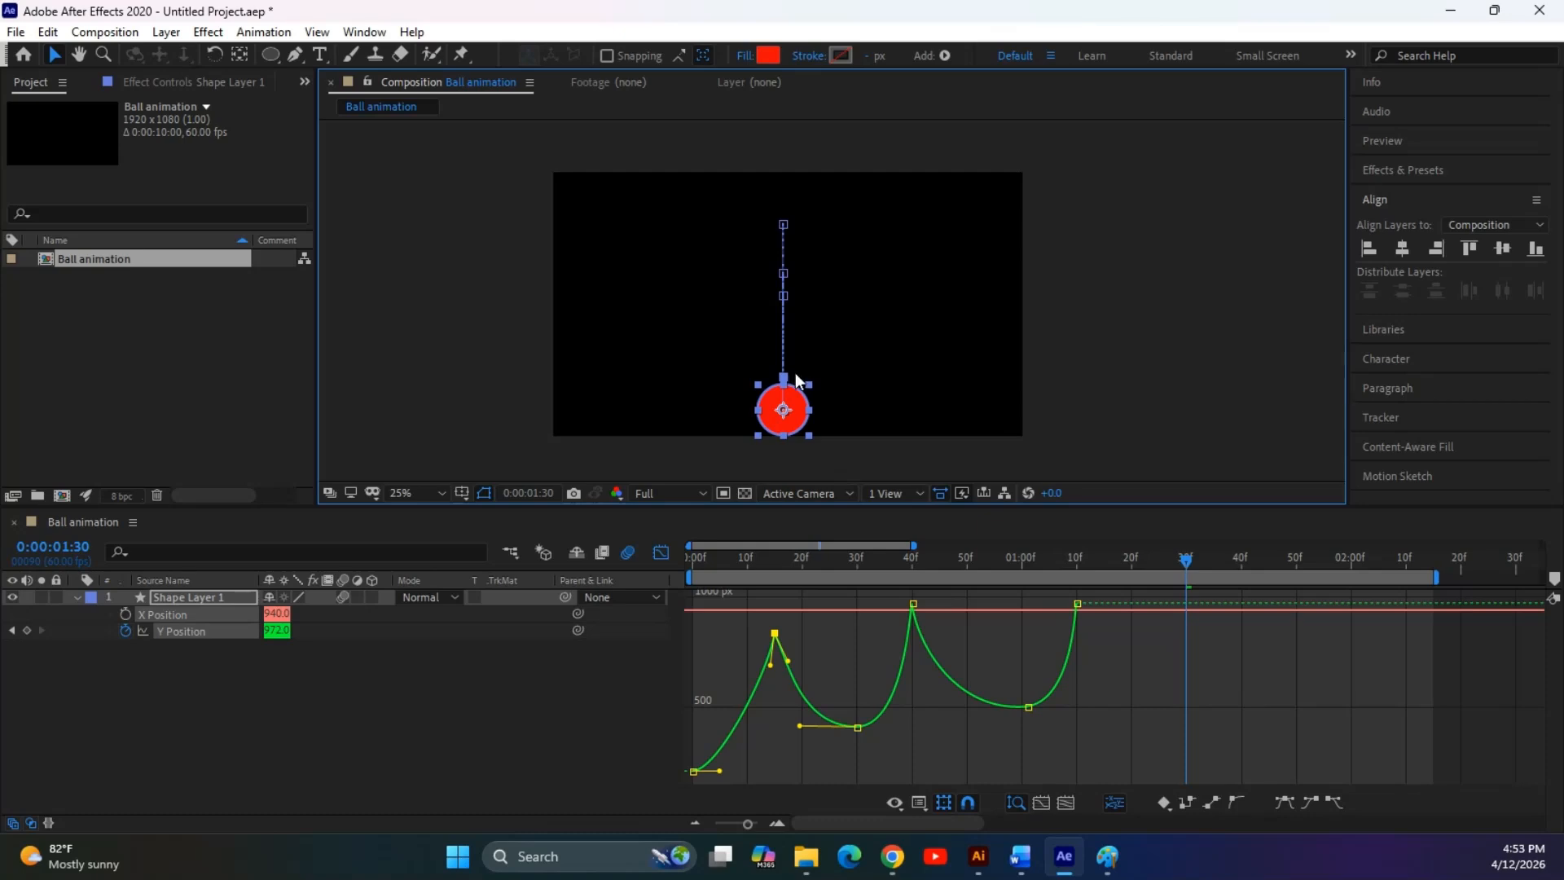
pyautogui.moveTo(800, 405); pyautogui.dragTo(800, 352)
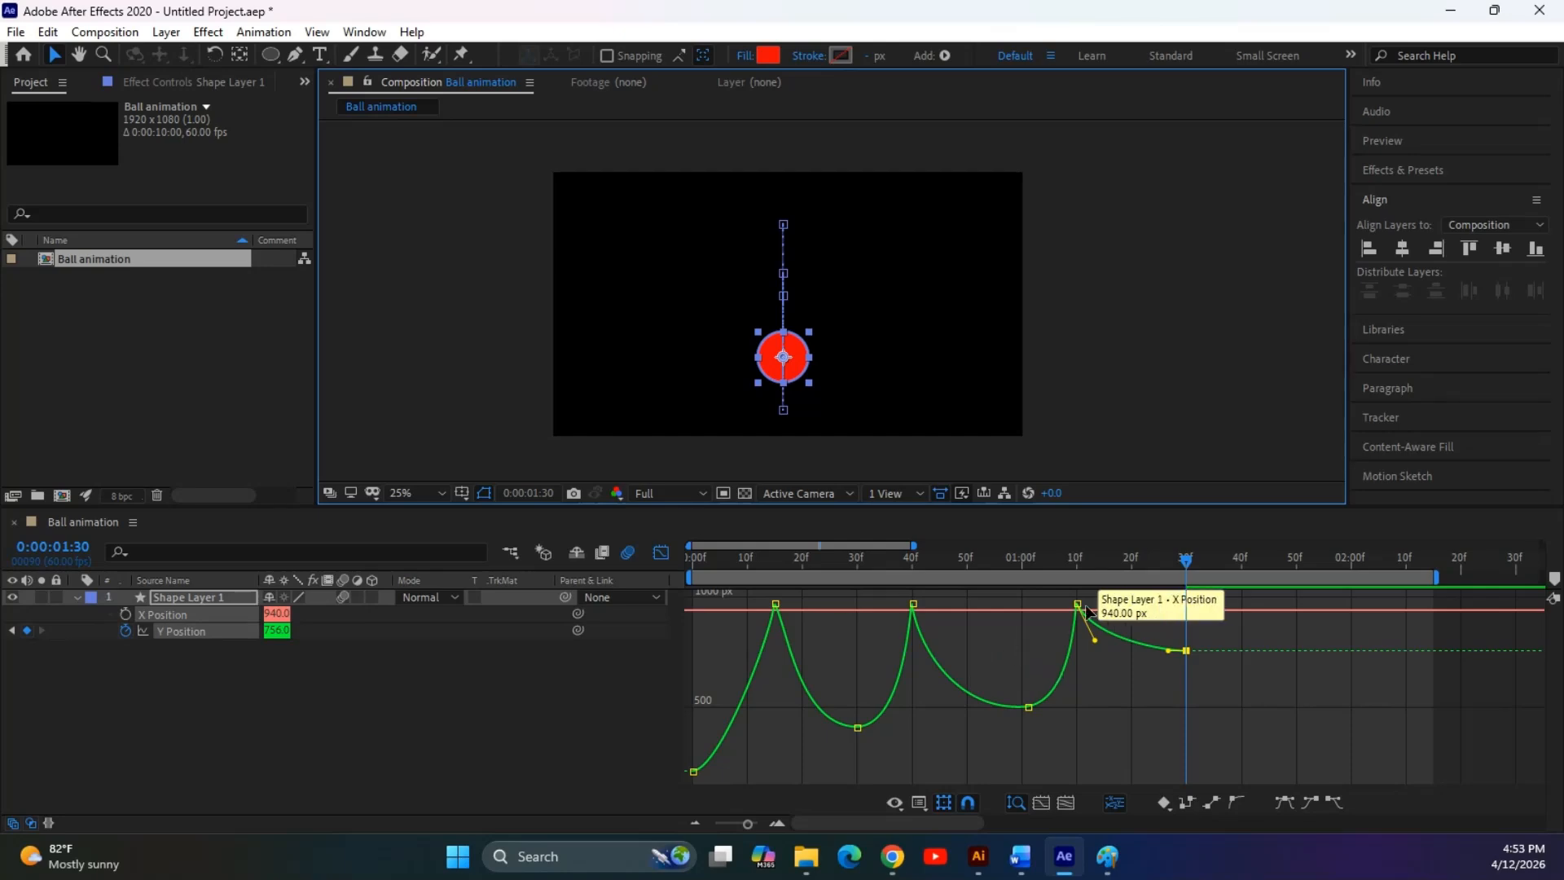
pyautogui.click(1189, 565)
pyautogui.press('space')
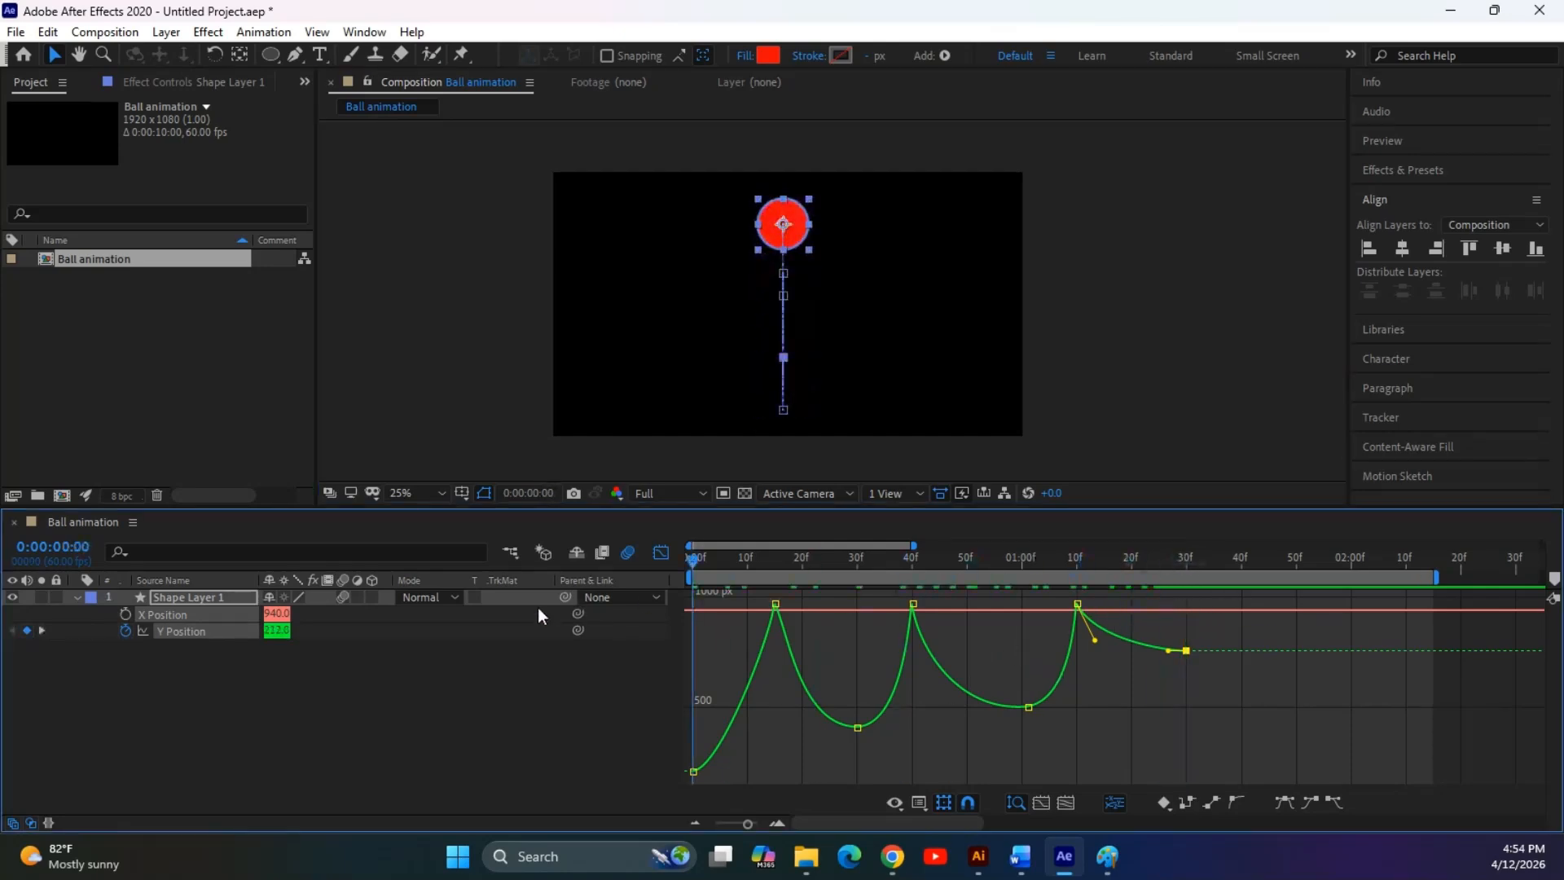
pyautogui.press('space')
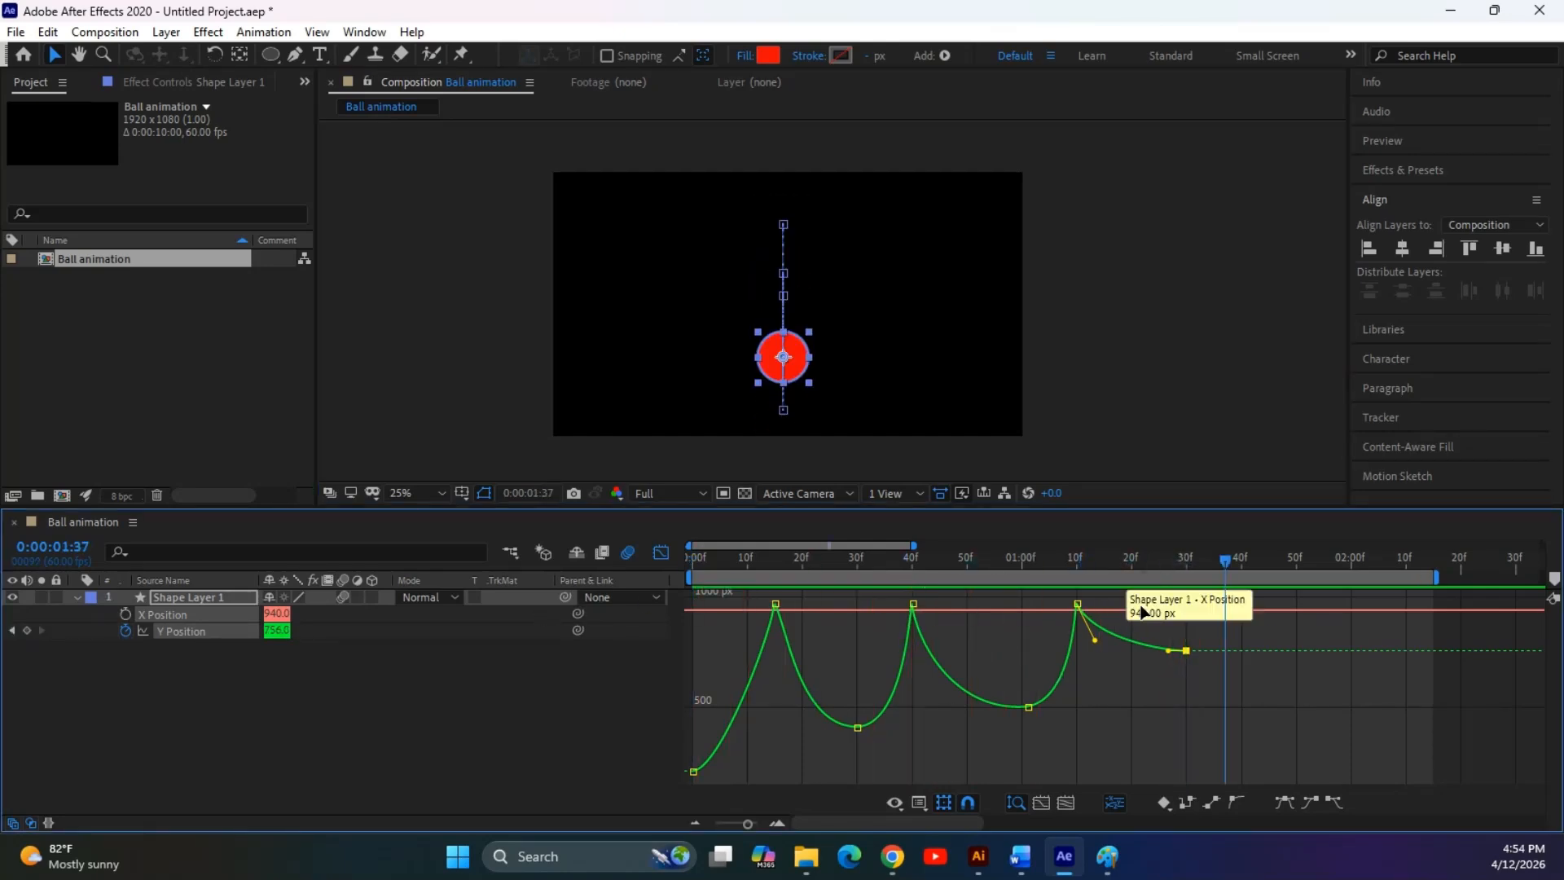
# Copy the frame 15 ground-contact keyframe and paste its Y Position of 972 at 0:00:01:40
pyautogui.moveTo(1176, 560)
pyautogui.mouseDown()
pyautogui.moveTo(1157, 571)
pyautogui.moveTo(1189, 573)
pyautogui.mouseUp()
pyautogui.click(775, 604)
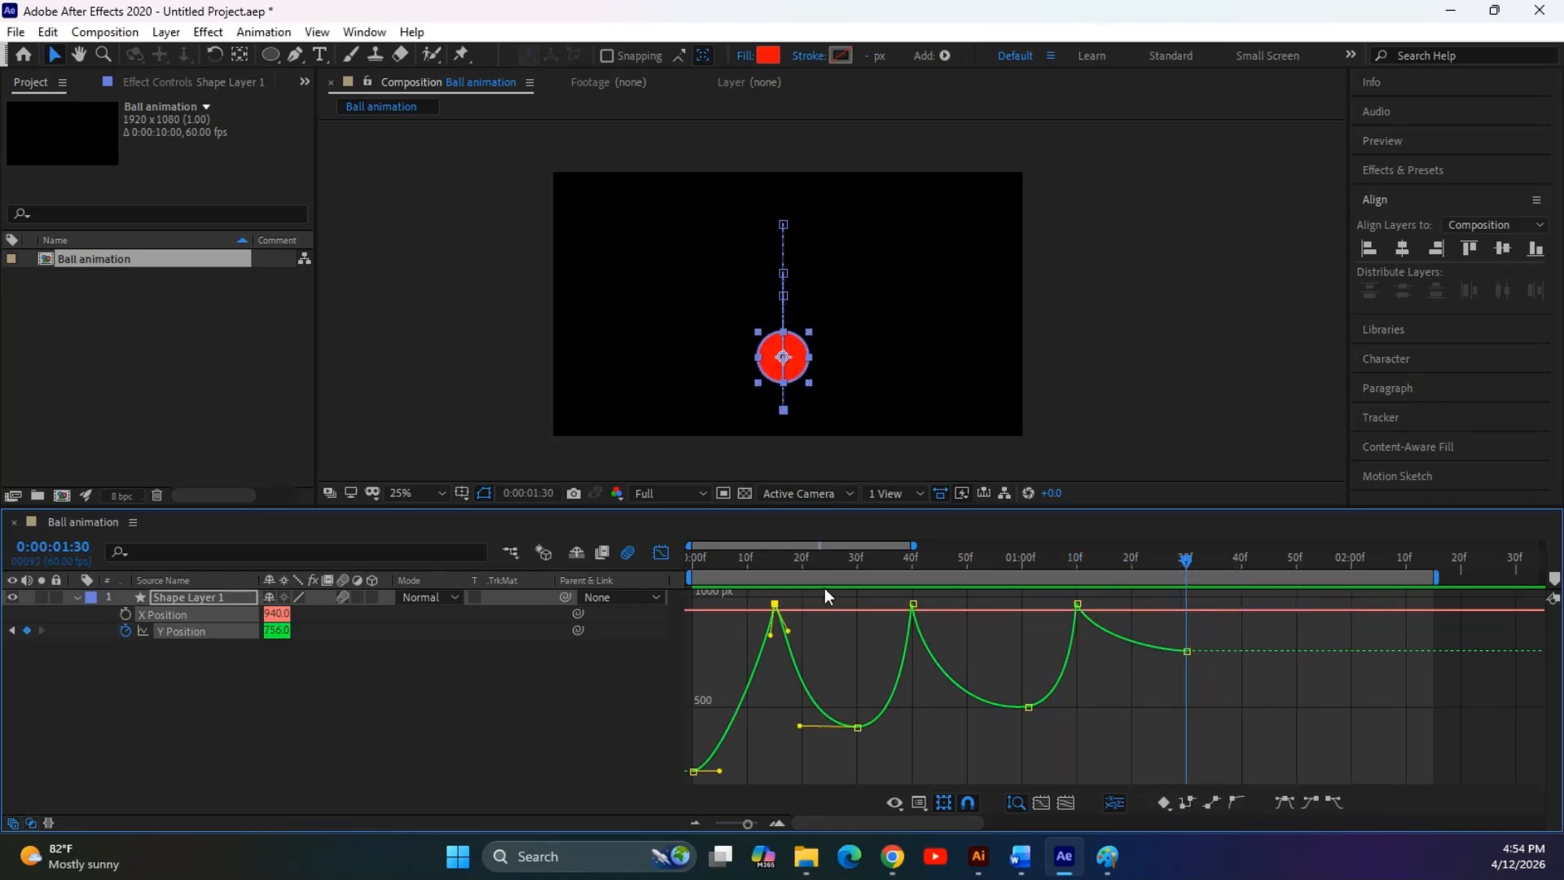
pyautogui.click(1186, 650)
pyautogui.hotkey('ctrl', 'v')
pyautogui.hotkey('ctrl', 'z')
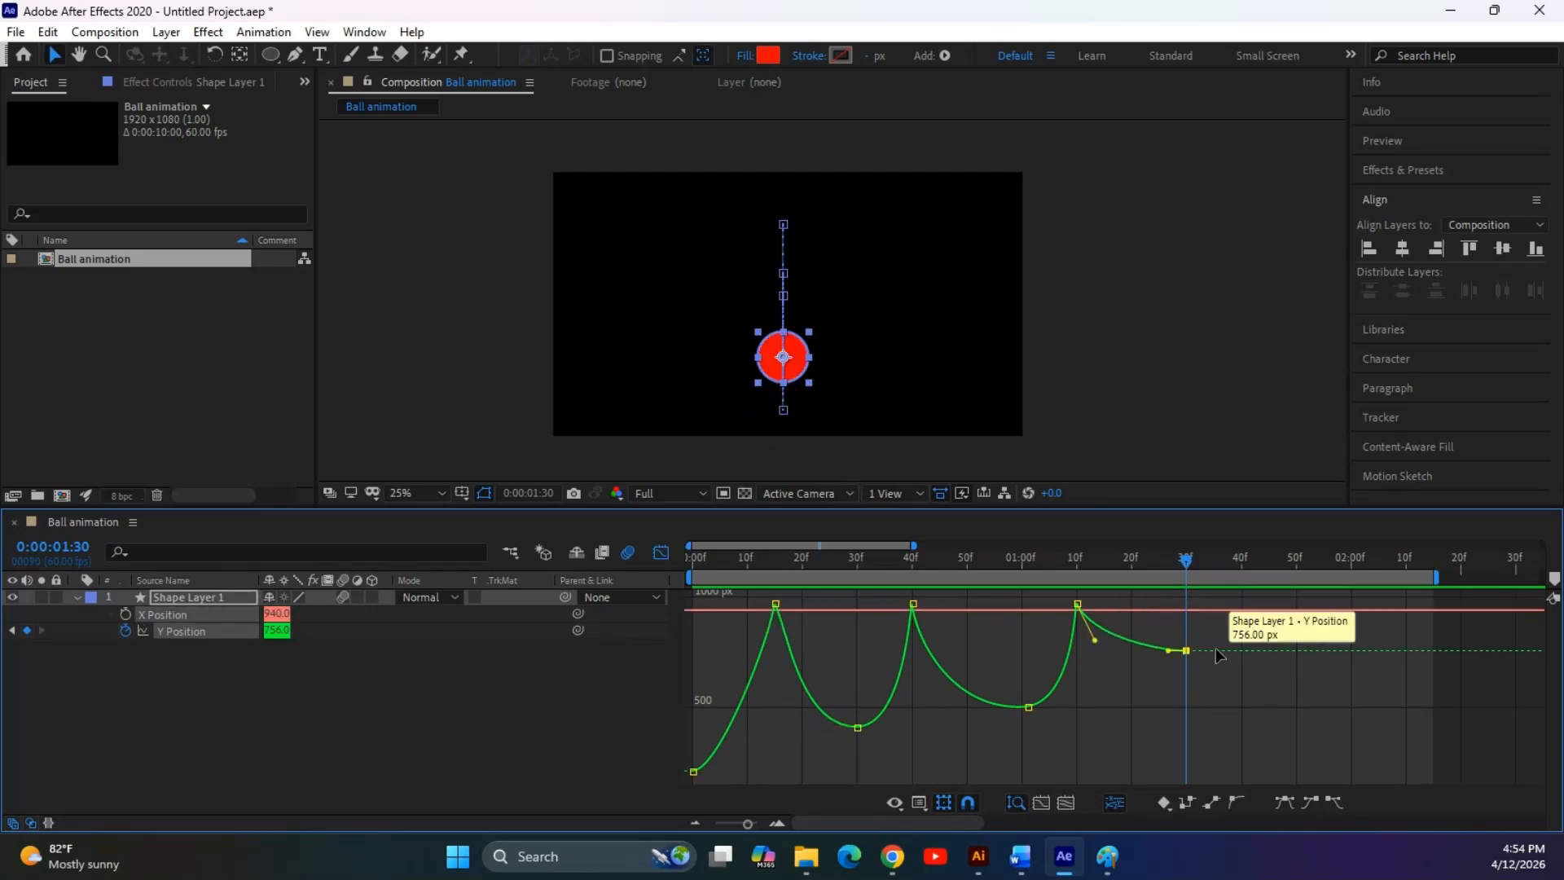
pyautogui.moveTo(1180, 557); pyautogui.dragTo(1242, 559)
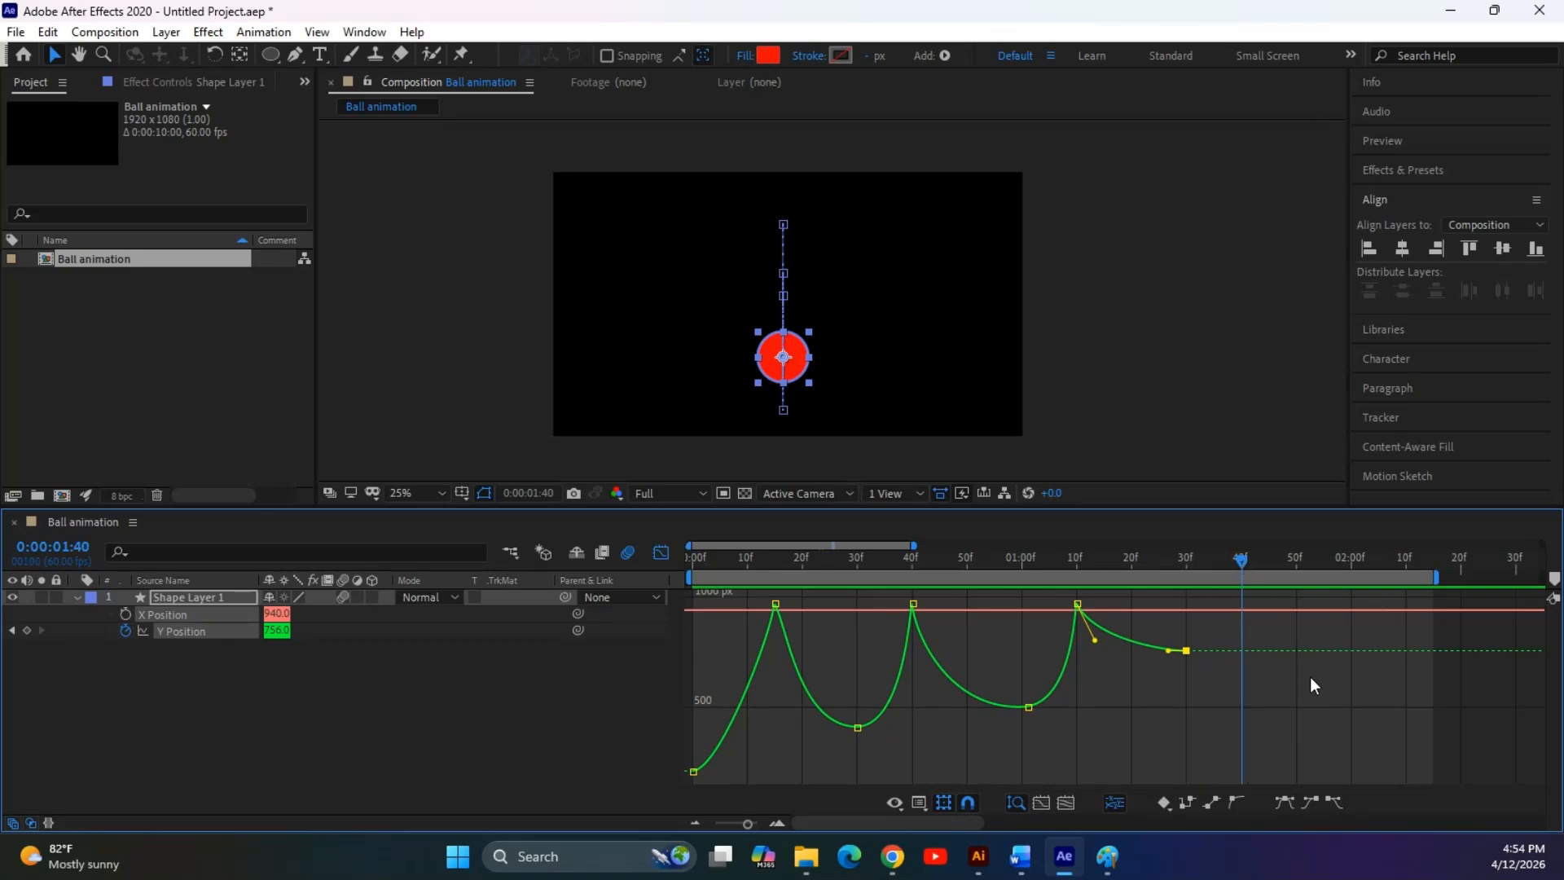
pyautogui.hotkey('ctrl', 'v')
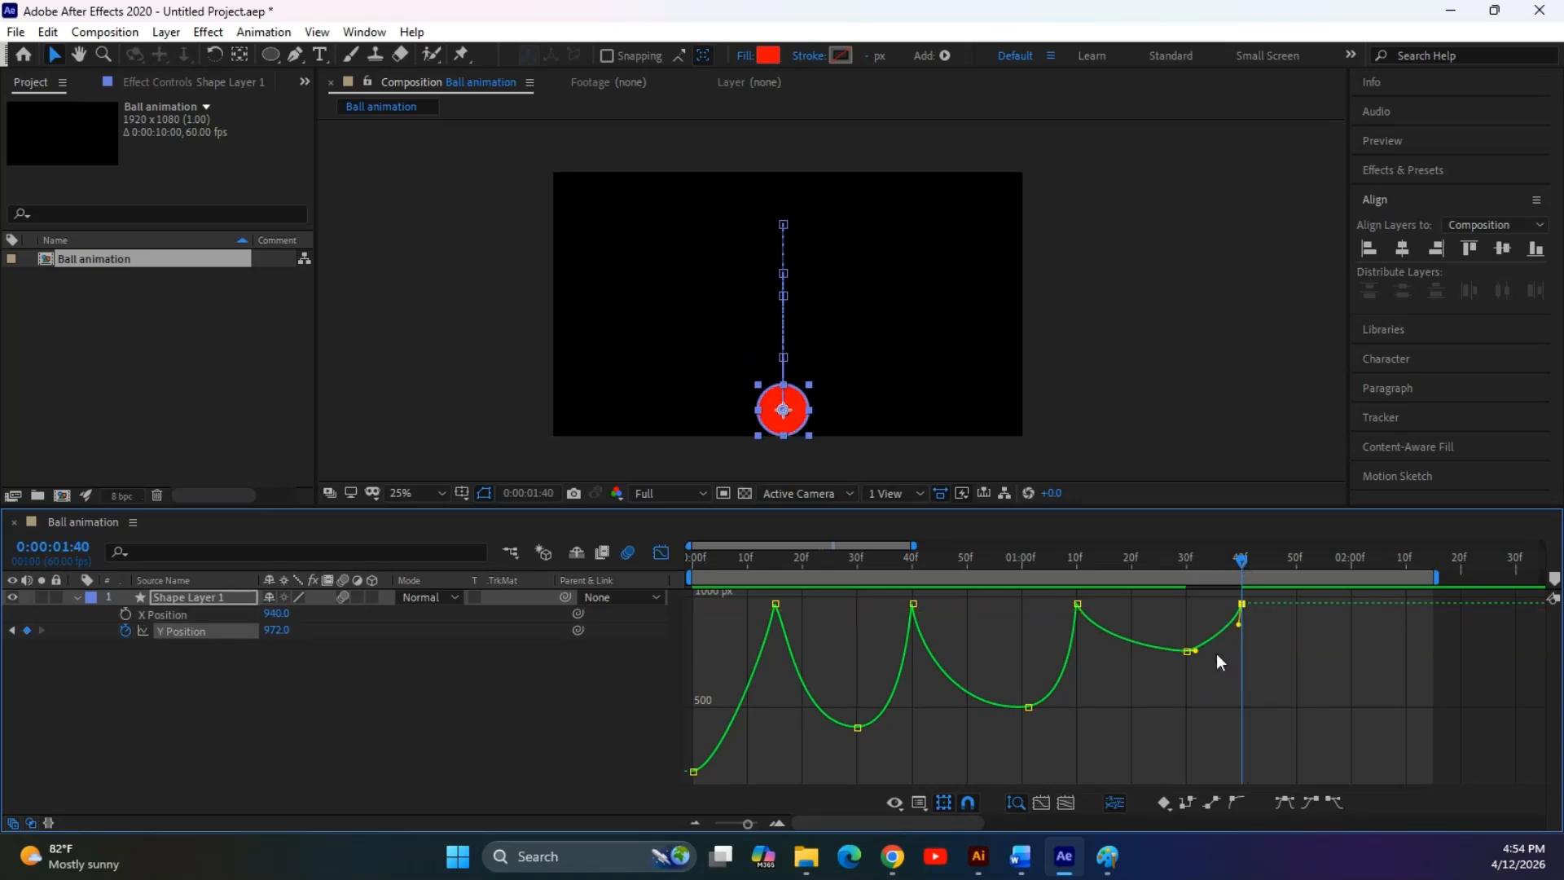
# Adjust both handles of the 0:00:01:30 Y Position keyframe to round the third rebound
pyautogui.click(1189, 651)
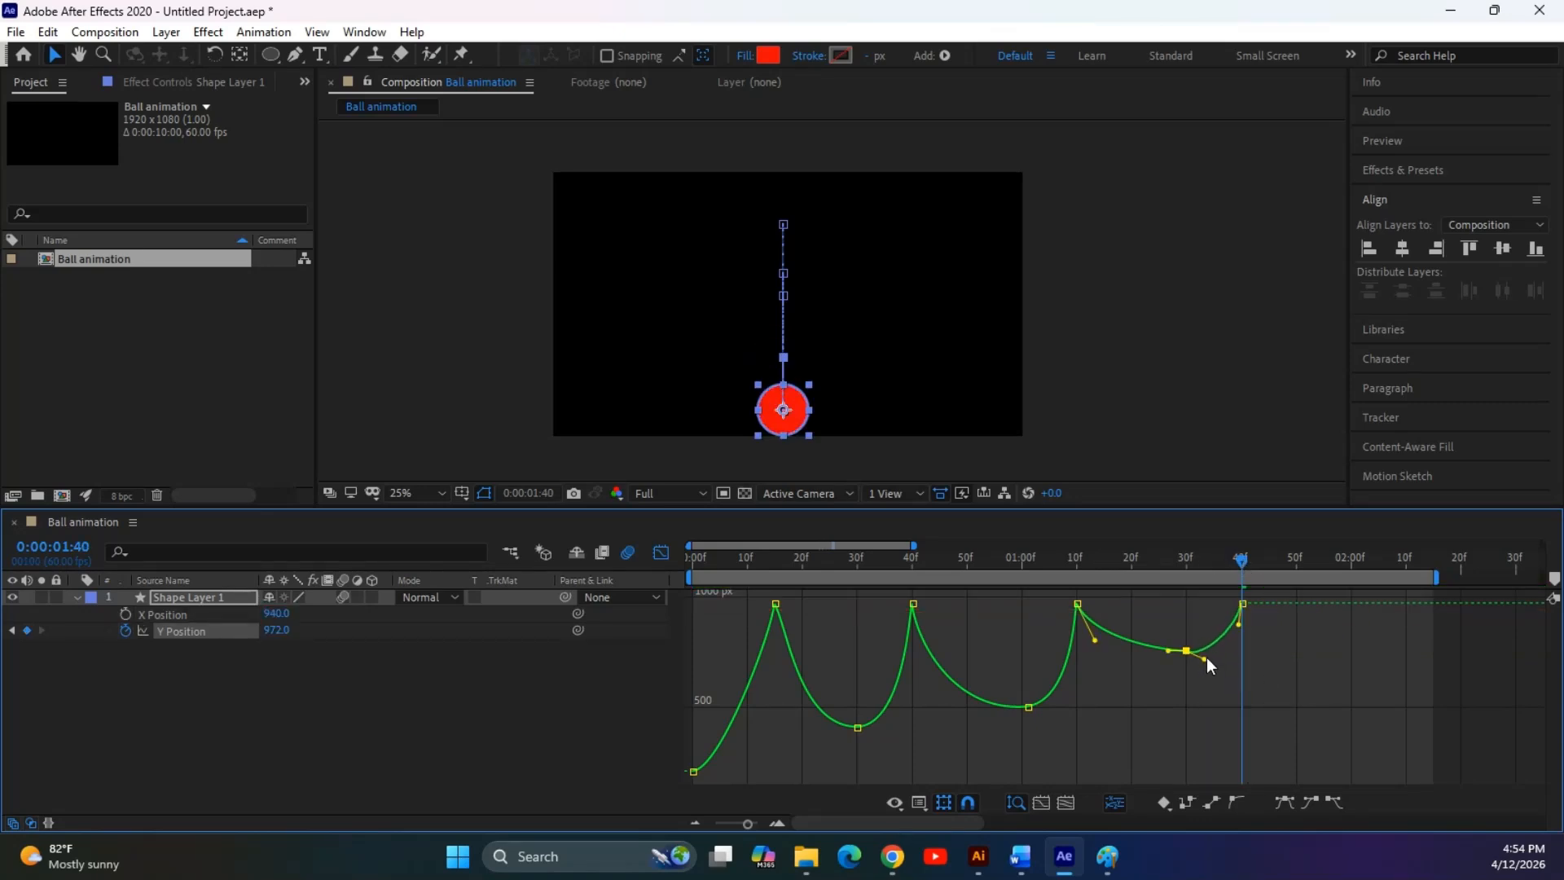
pyautogui.moveTo(1168, 650); pyautogui.dragTo(1165, 653)
pyautogui.moveTo(1166, 654); pyautogui.dragTo(1166, 654)
pyautogui.moveTo(1258, 681); pyautogui.dragTo(1113, 643)
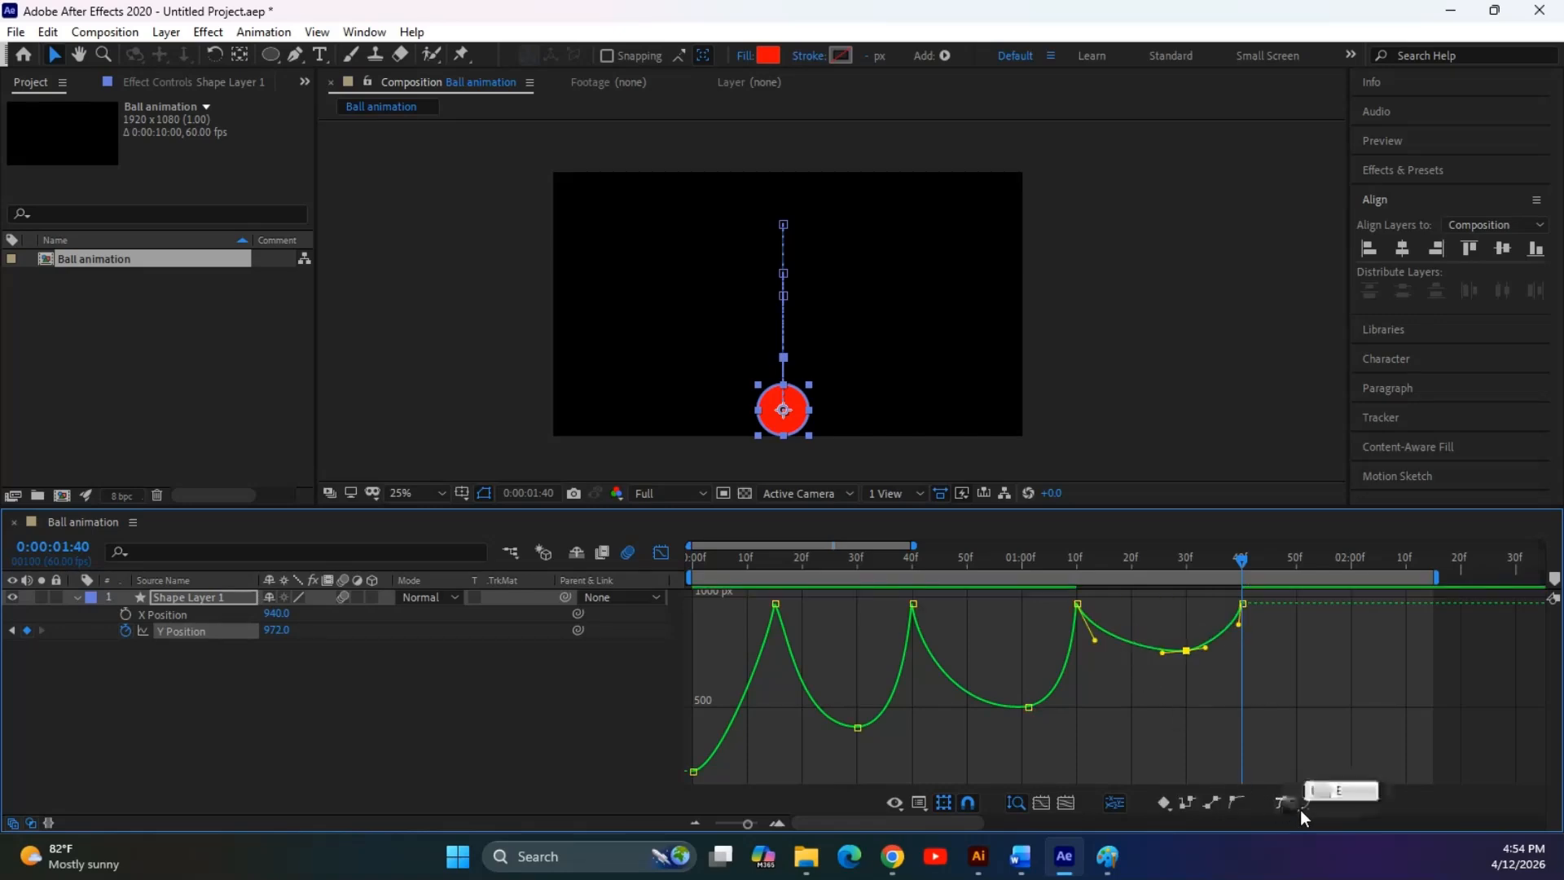
# Move the second rebound's Y Position keyframe one frame earlier to 0:00:01:00 and level its handles
pyautogui.moveTo(1240, 568); pyautogui.dragTo(972, 570)
pyautogui.click(1028, 707)
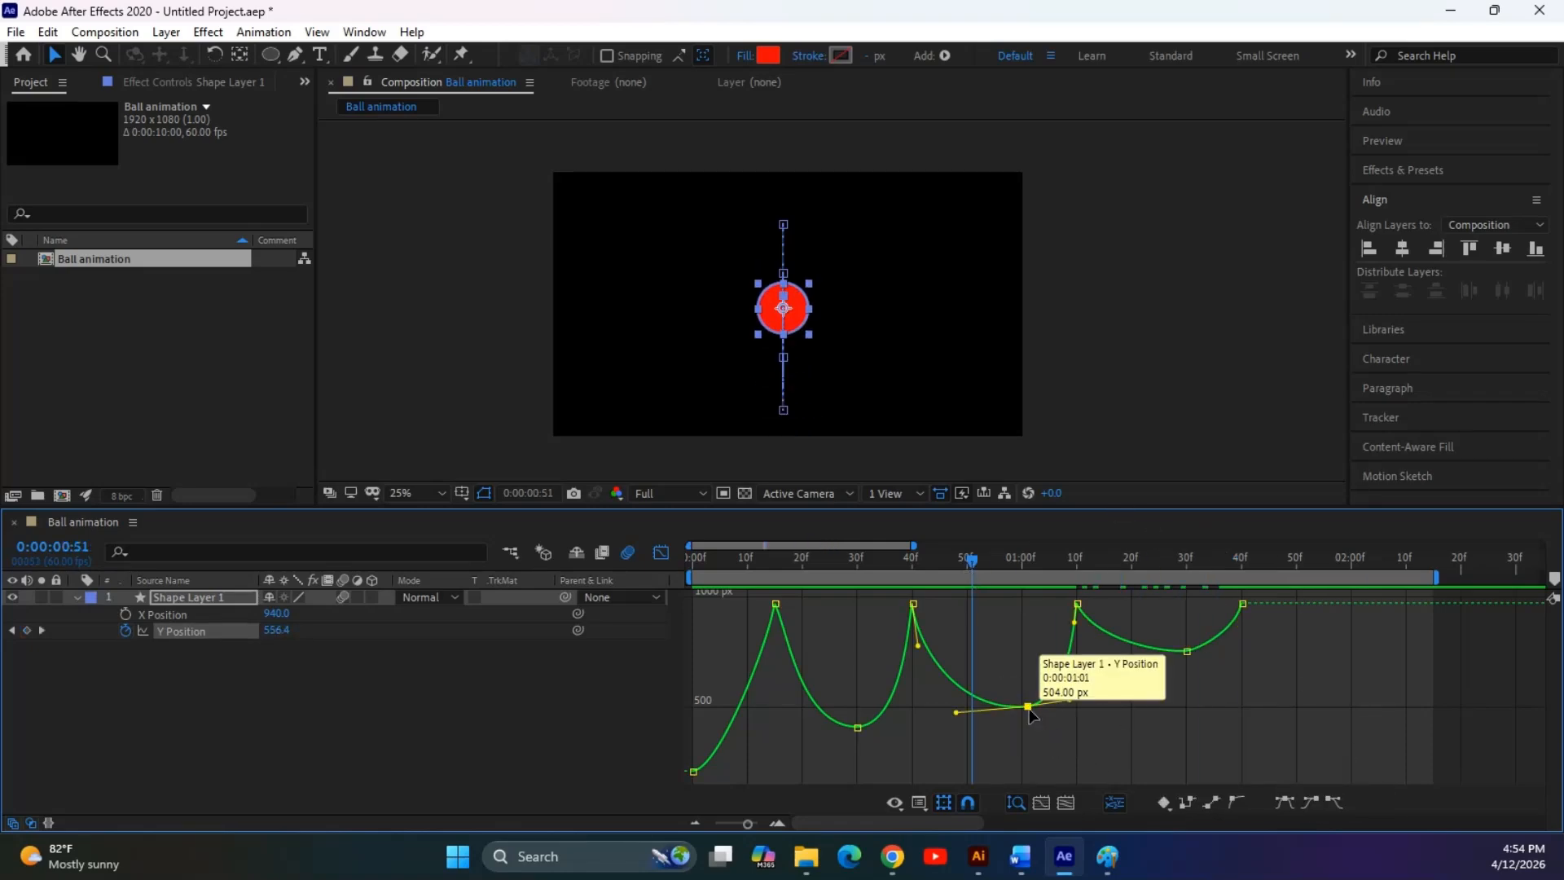
pyautogui.moveTo(1028, 706); pyautogui.dragTo(1074, 707)
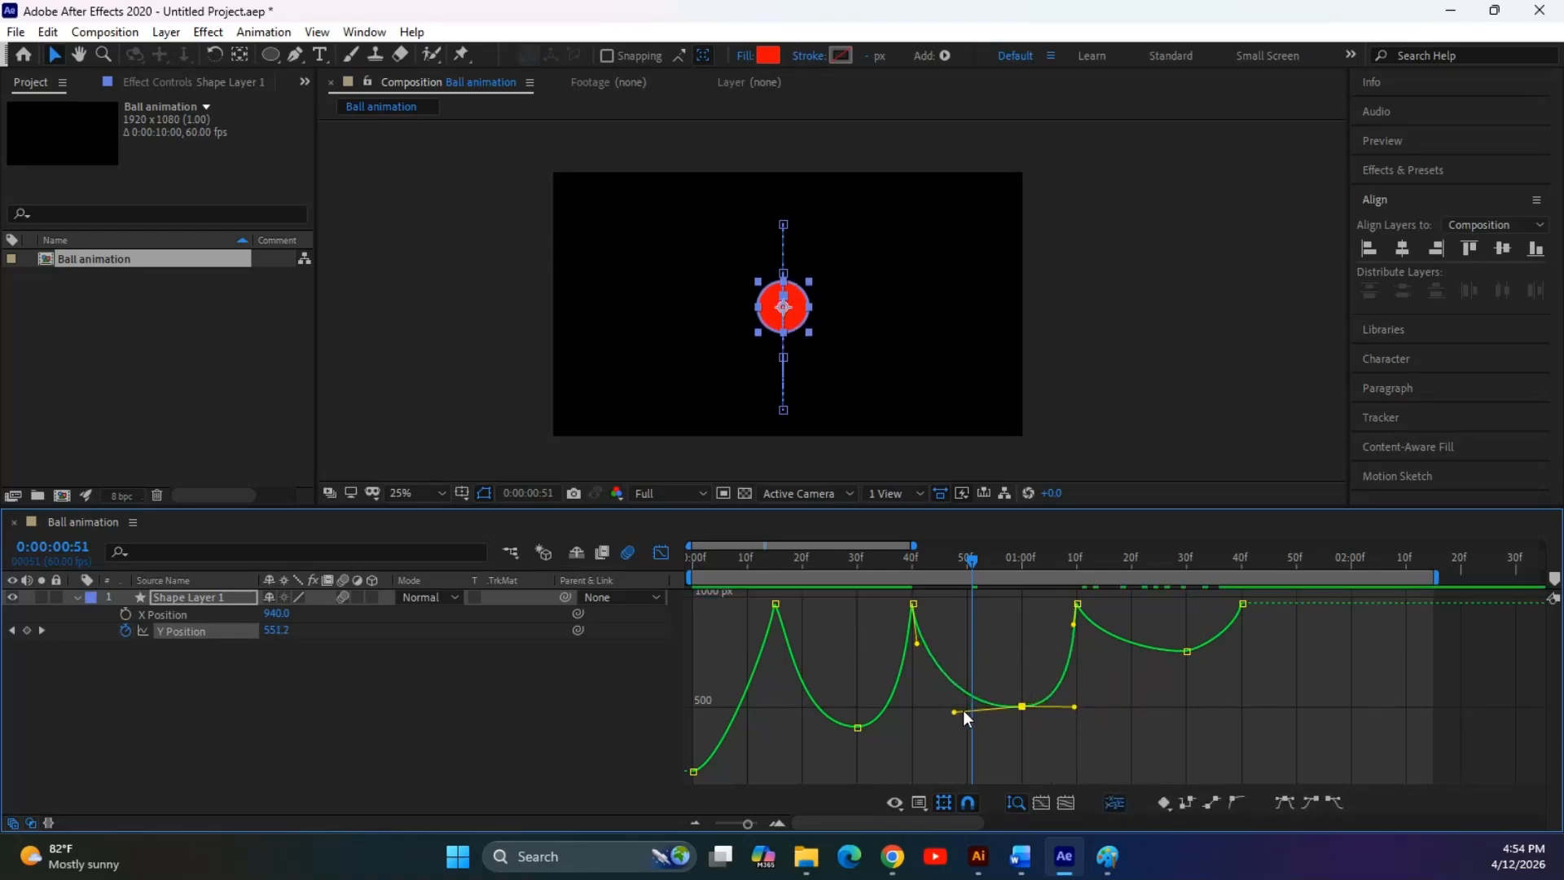
pyautogui.moveTo(962, 711); pyautogui.dragTo(960, 707)
pyautogui.moveTo(1042, 741); pyautogui.dragTo(975, 668)
pyautogui.click(857, 726)
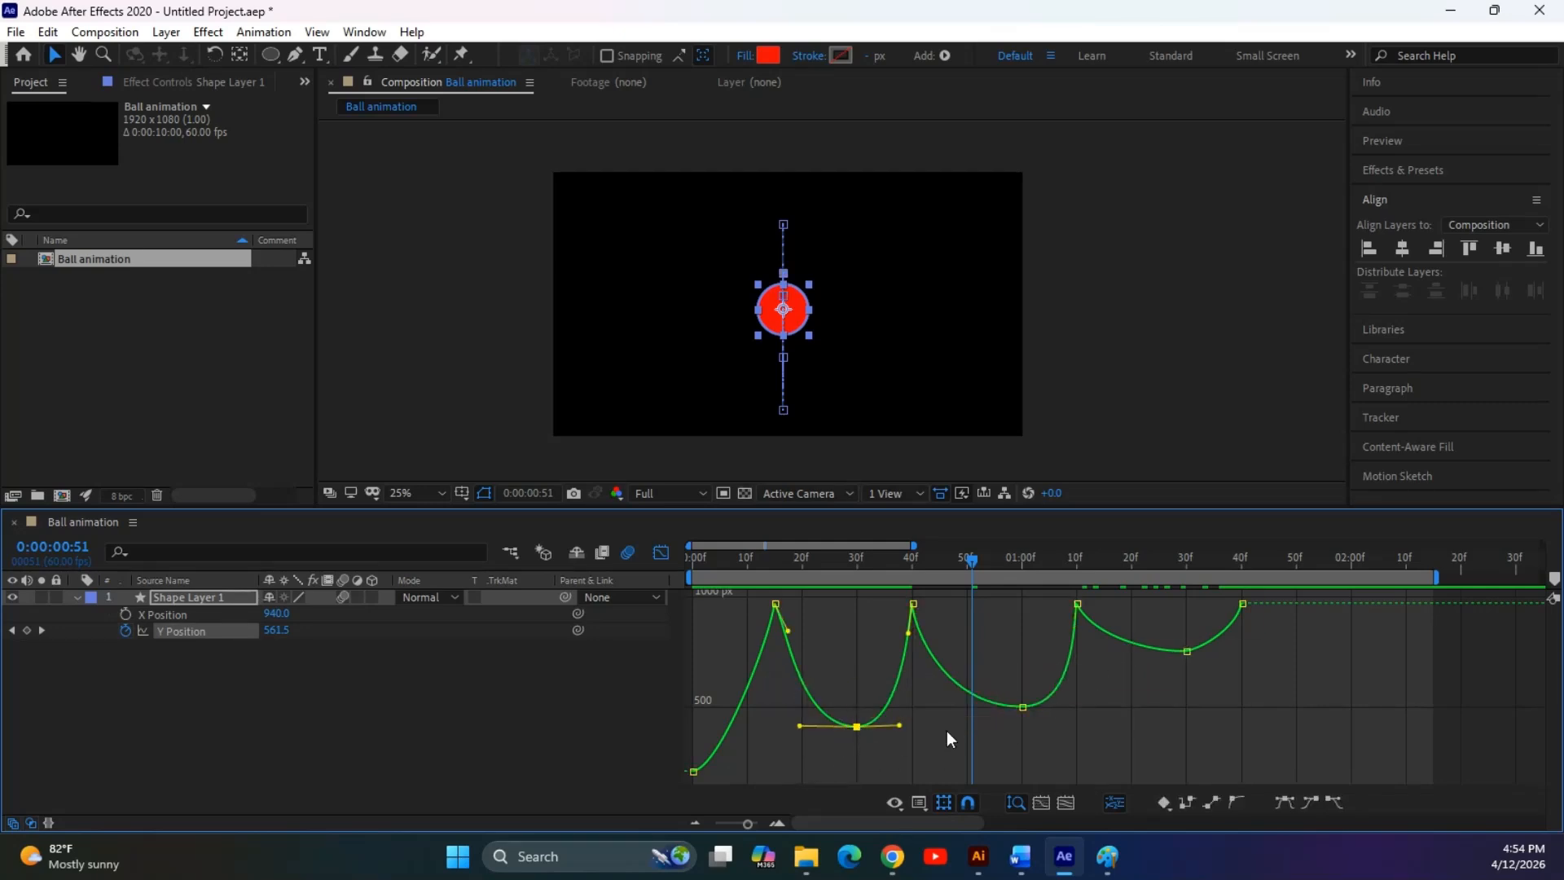
# Lengthen the outgoing handle at frame 40 and the incoming handle at 0:00:01:10 downward to steepen the second rebound's sides
pyautogui.moveTo(1232, 699); pyautogui.dragTo(1105, 615)
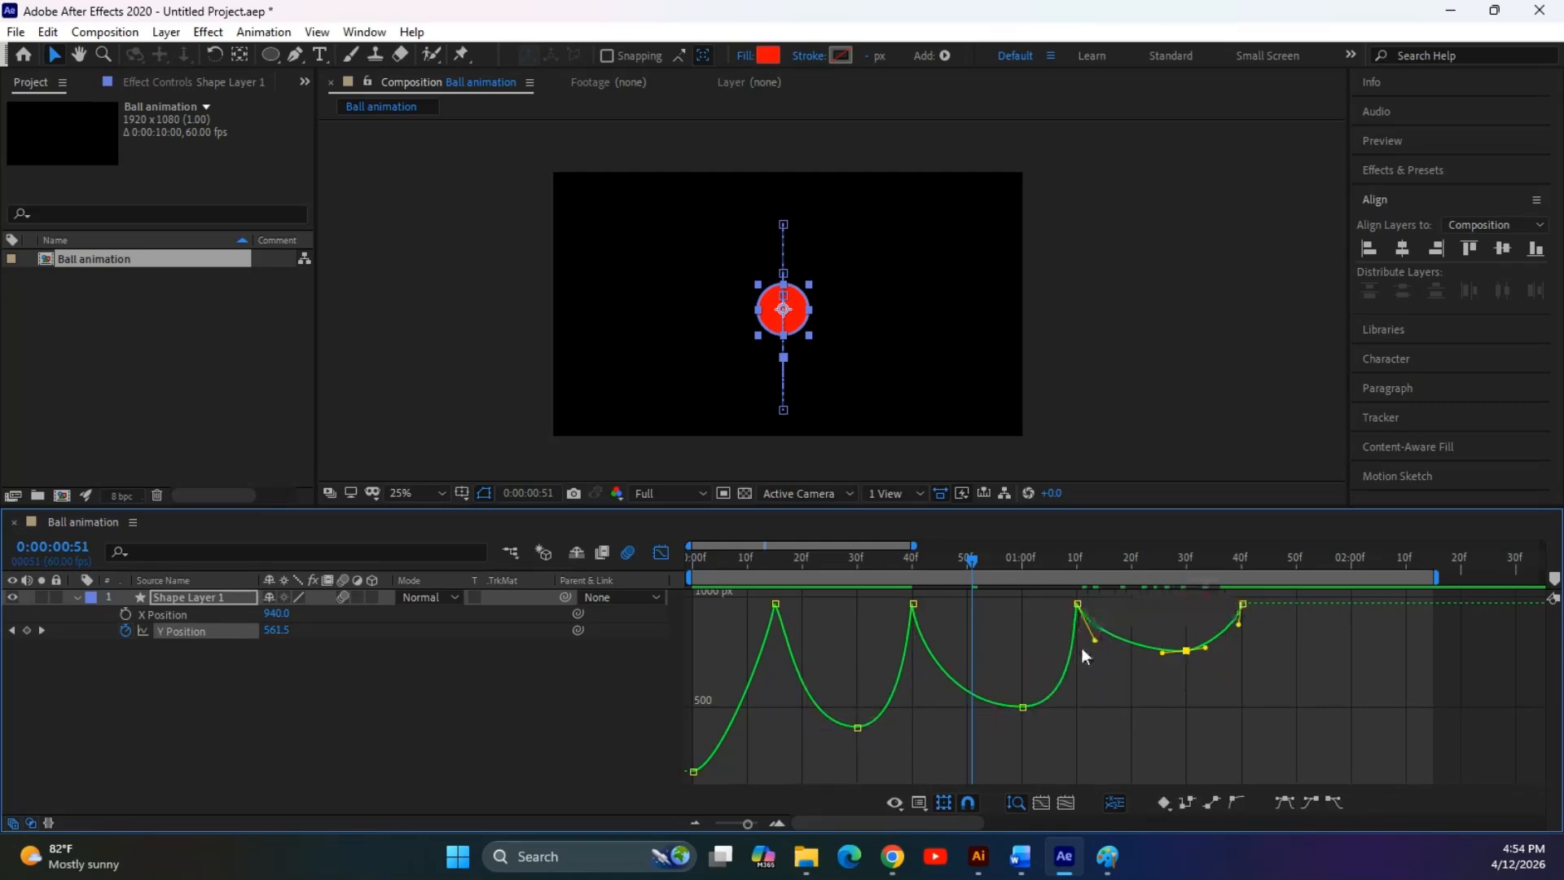
pyautogui.click(913, 604)
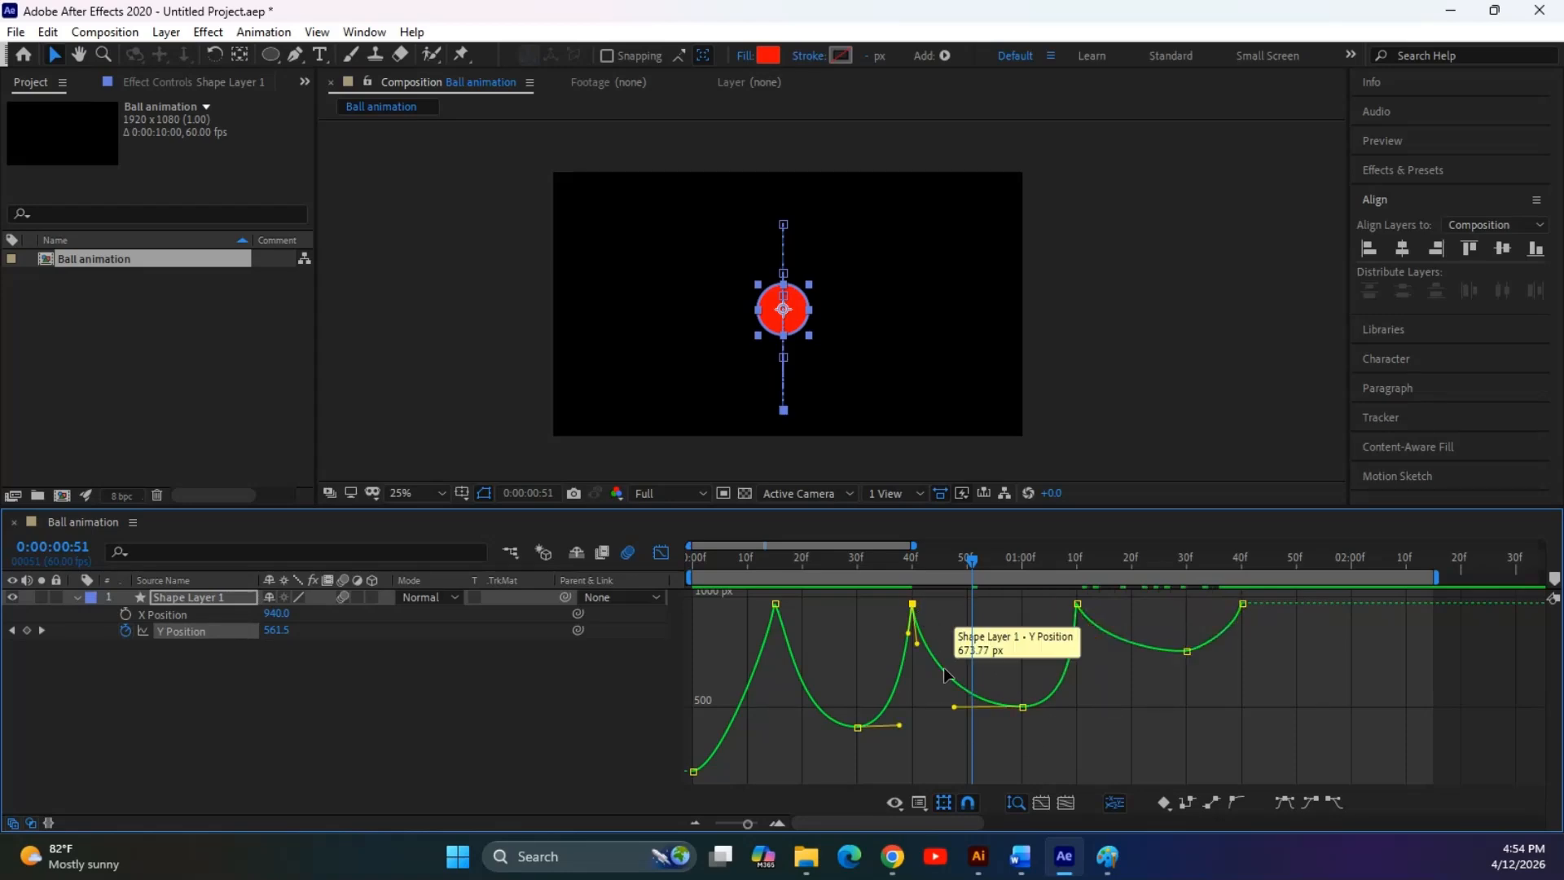
pyautogui.moveTo(917, 646); pyautogui.dragTo(858, 659)
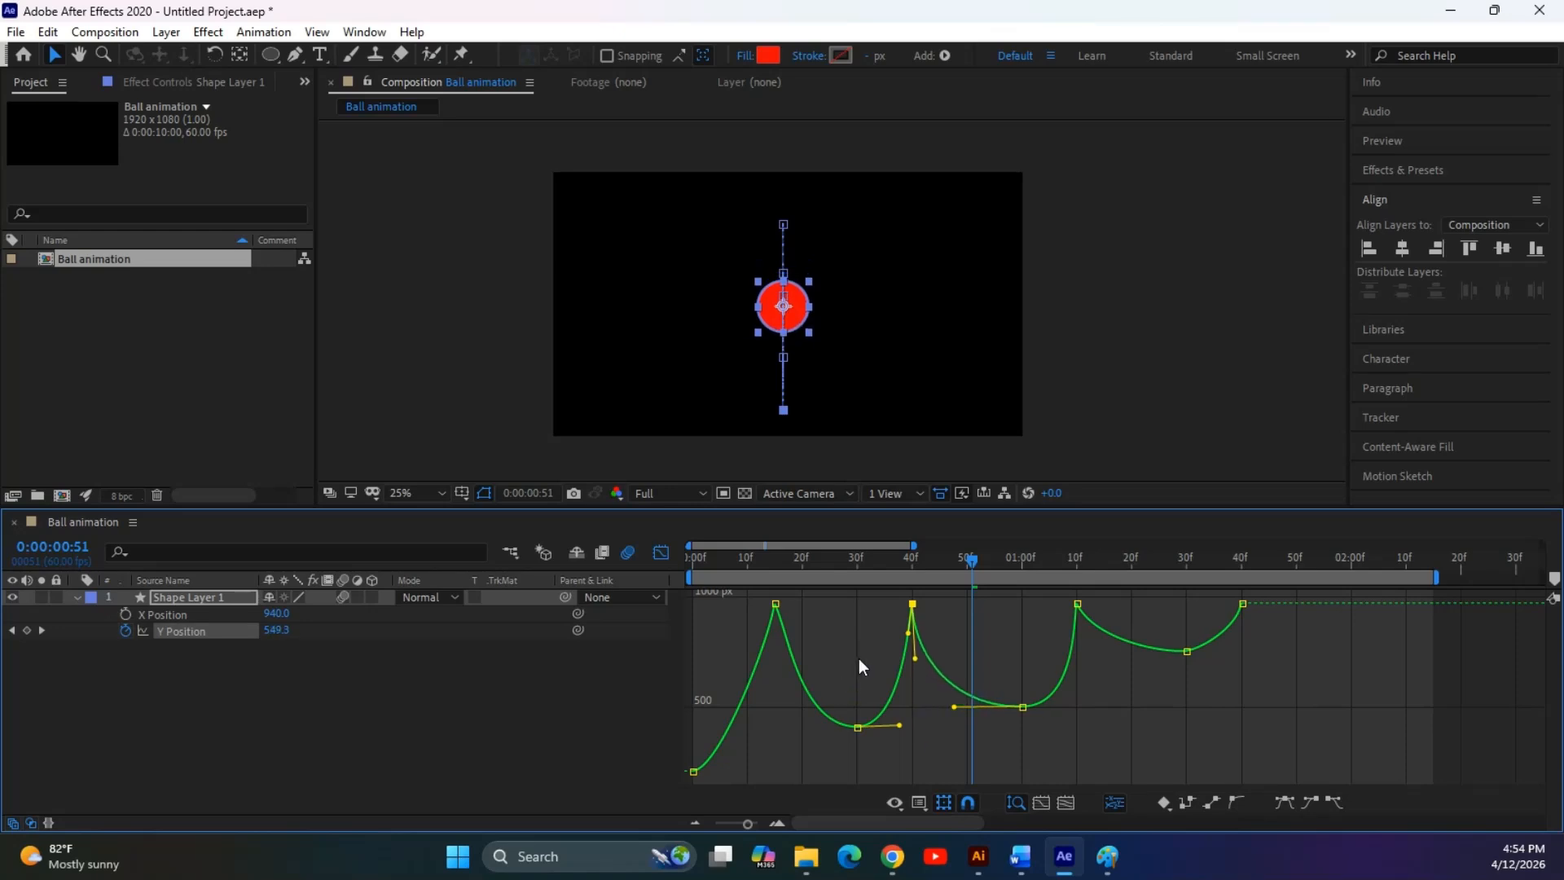
pyautogui.click(1078, 603)
pyautogui.moveTo(1072, 624); pyautogui.dragTo(1042, 621)
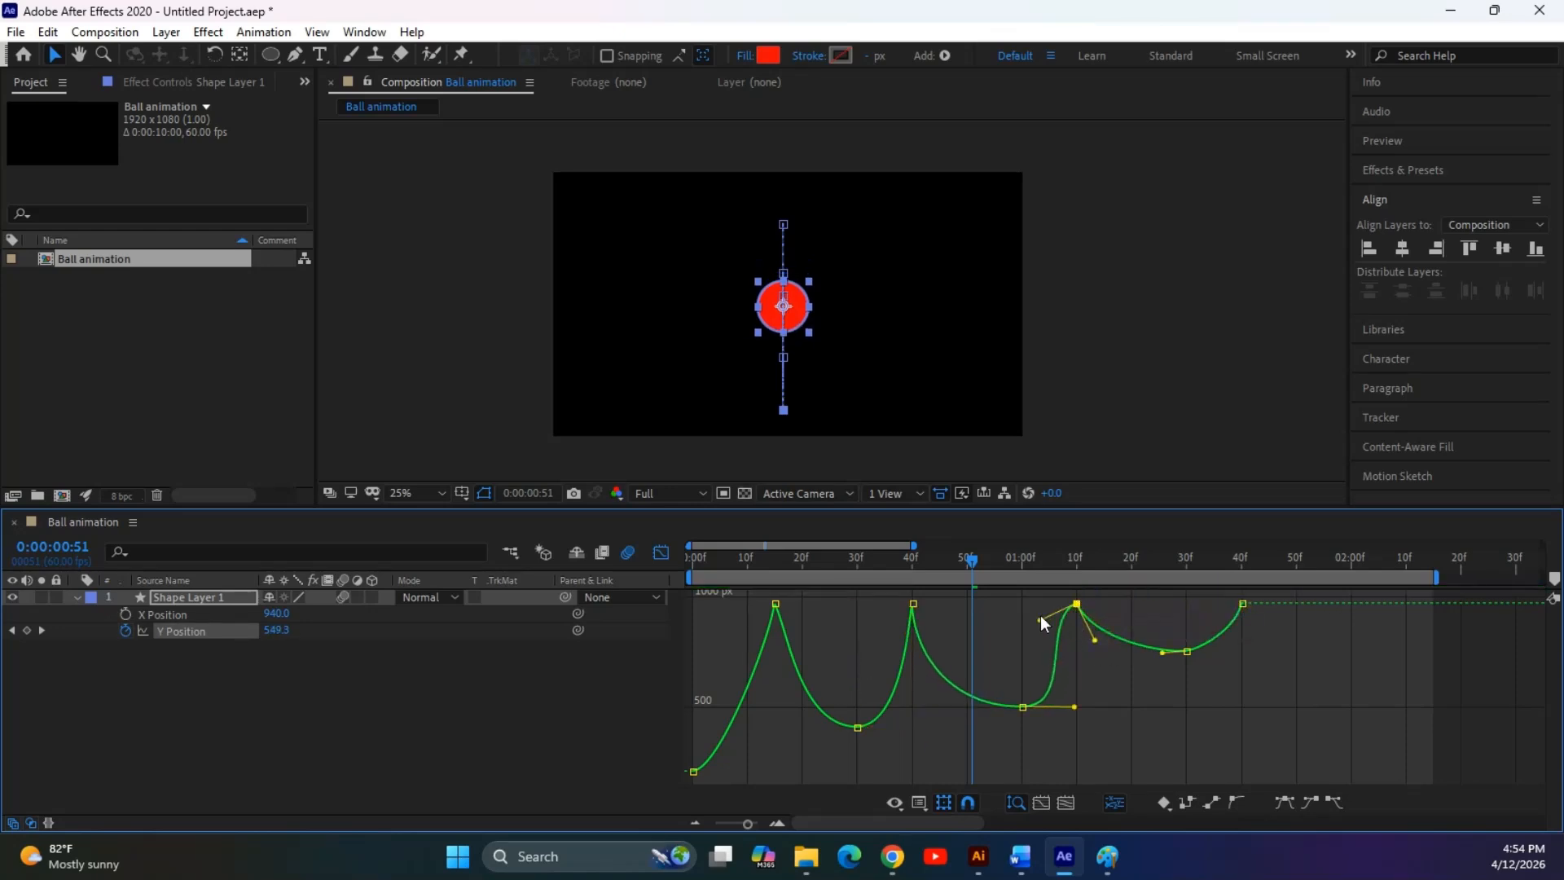
pyautogui.moveTo(1072, 711); pyautogui.dragTo(1086, 721)
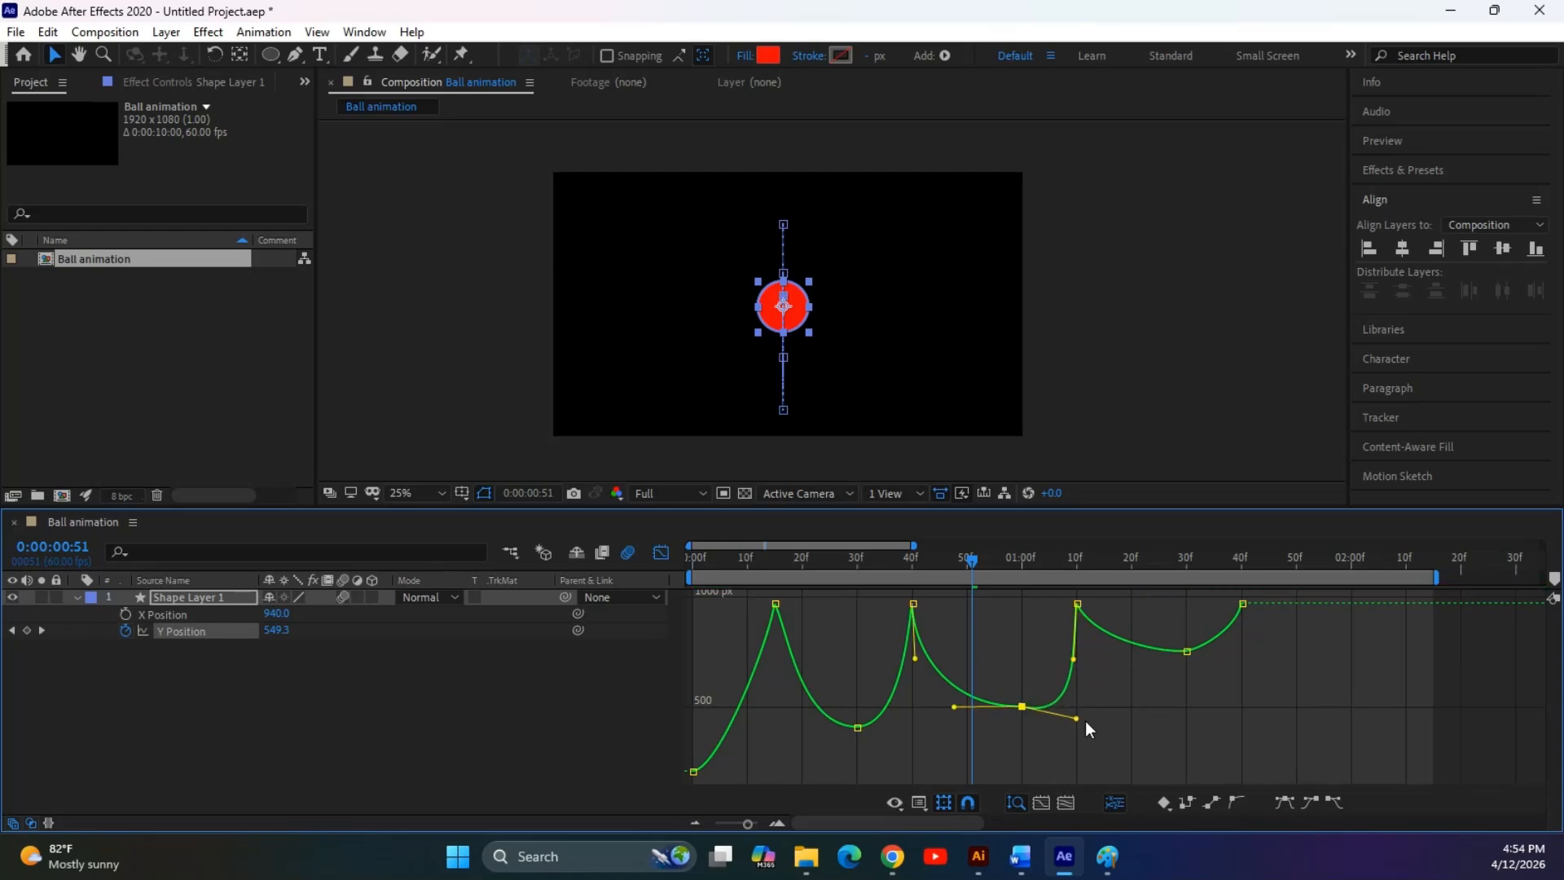
pyautogui.click(1077, 603)
# Slightly lengthen the outgoing handle of the 0:00:01:30 Y Position keyframe and preview the whole bounce repeatedly from frame 0
pyautogui.click(1194, 654)
pyautogui.moveTo(1203, 652); pyautogui.dragTo(1210, 658)
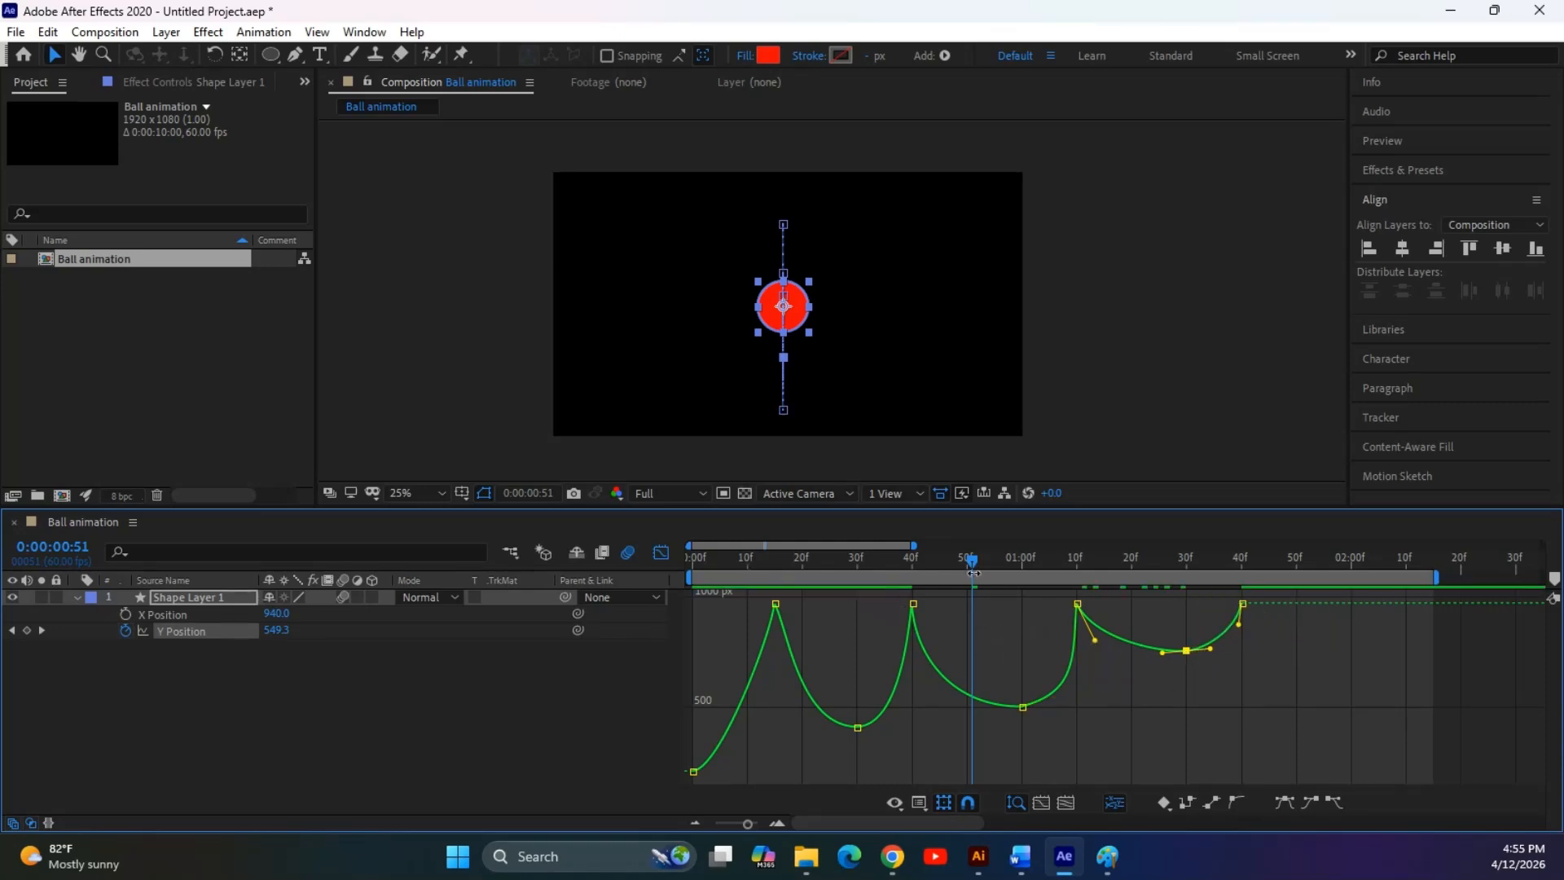
pyautogui.press('Home')
pyautogui.press('space')
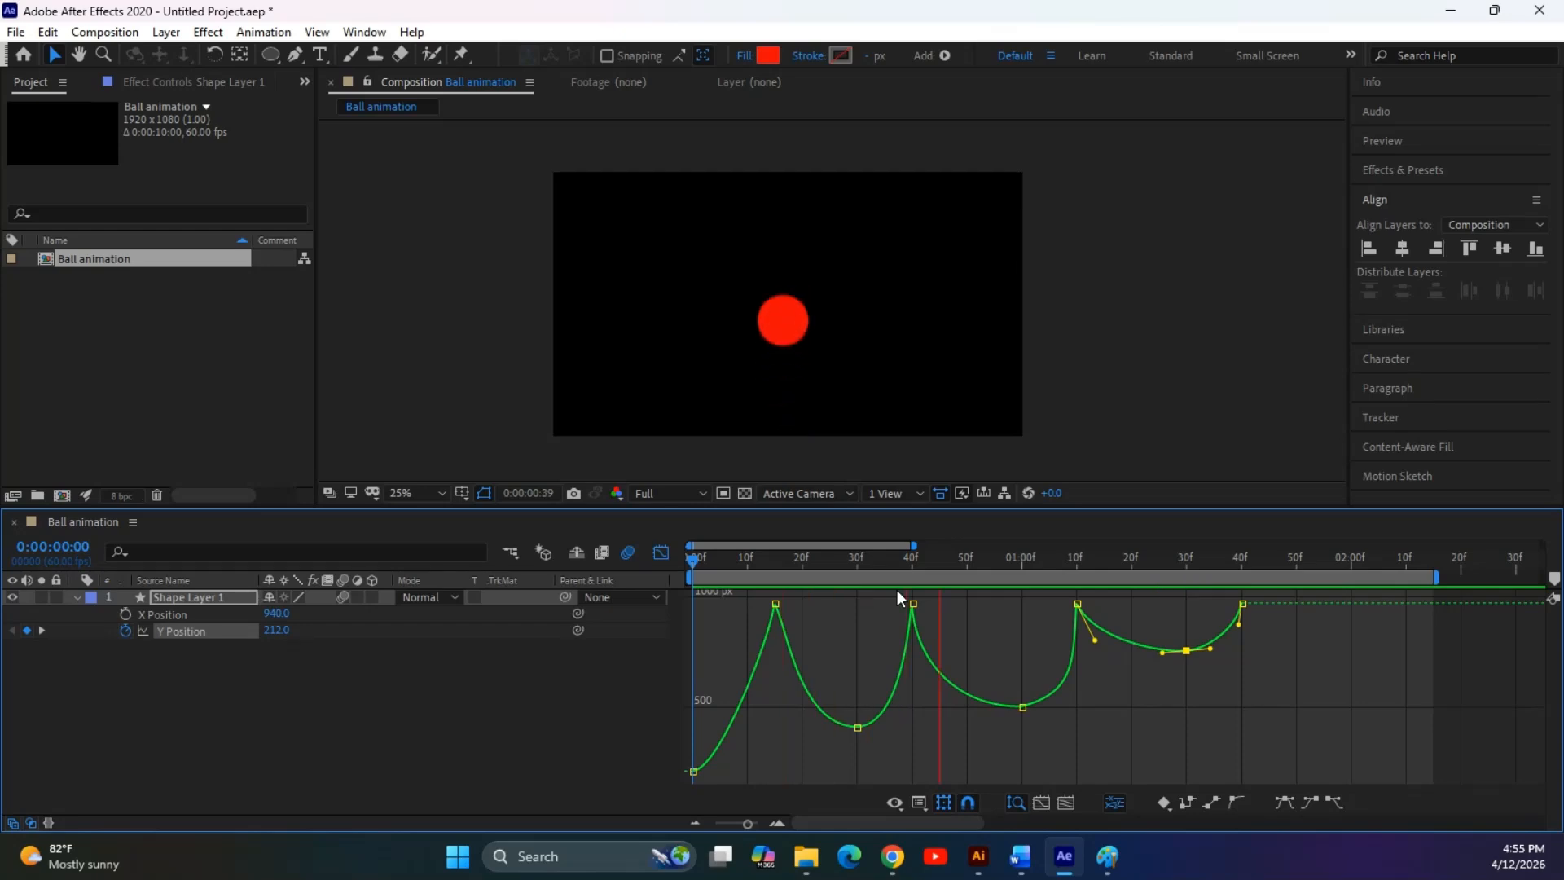
pyautogui.press('space')
pyautogui.press('space')
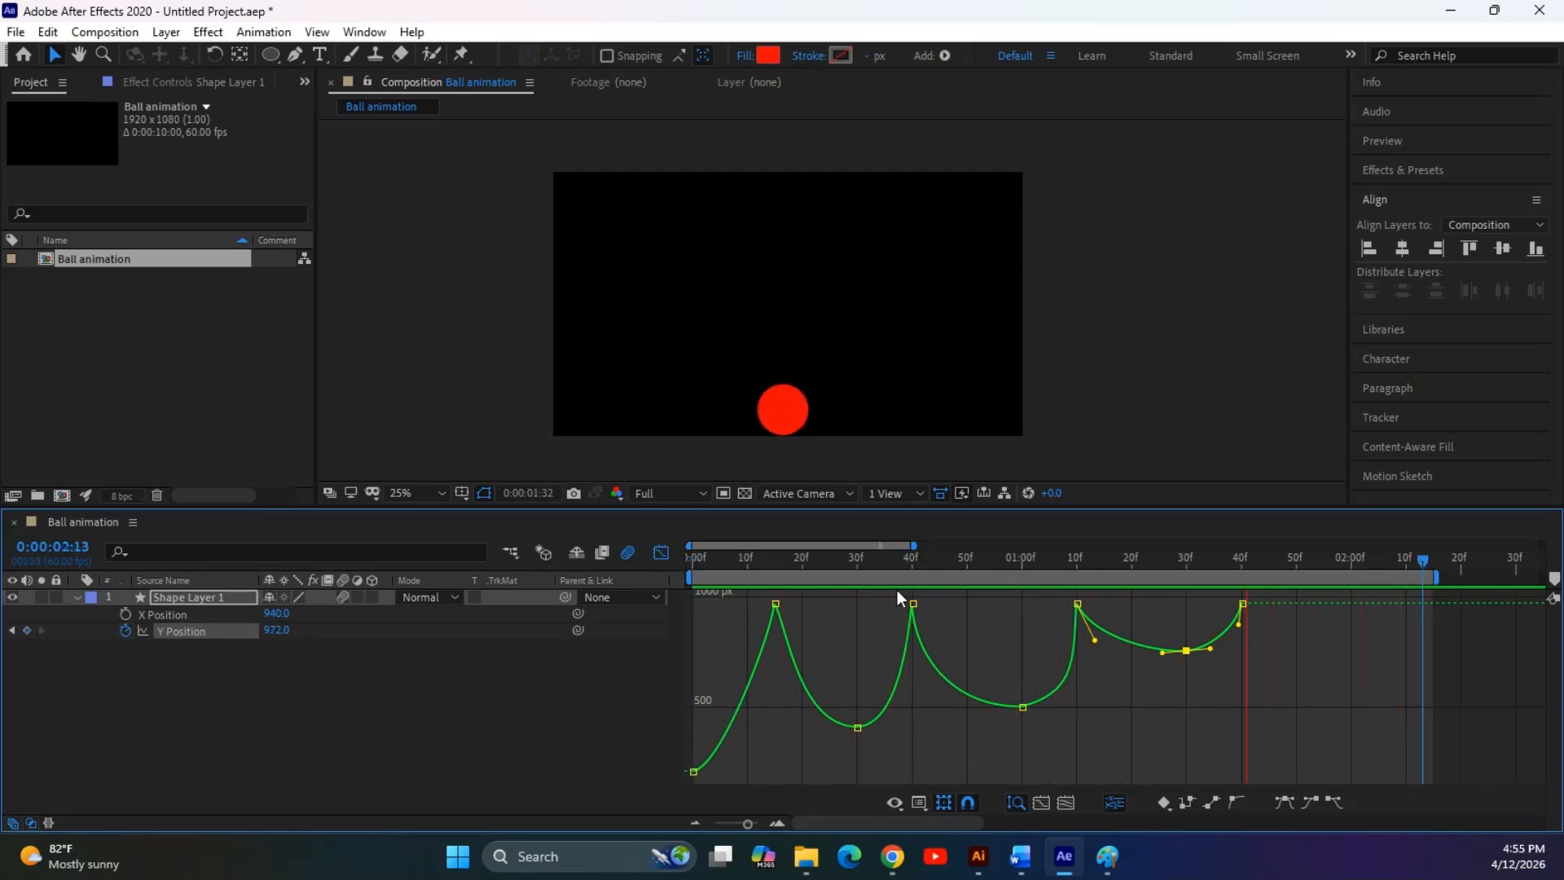
pyautogui.press('space')
# Move the last ground-contact keyframe to 0:00:01:30, replacing the rebound keyframe there, lengthen its incoming handle downward, and preview the bounce
pyautogui.moveTo(1242, 604); pyautogui.dragTo(1198, 679)
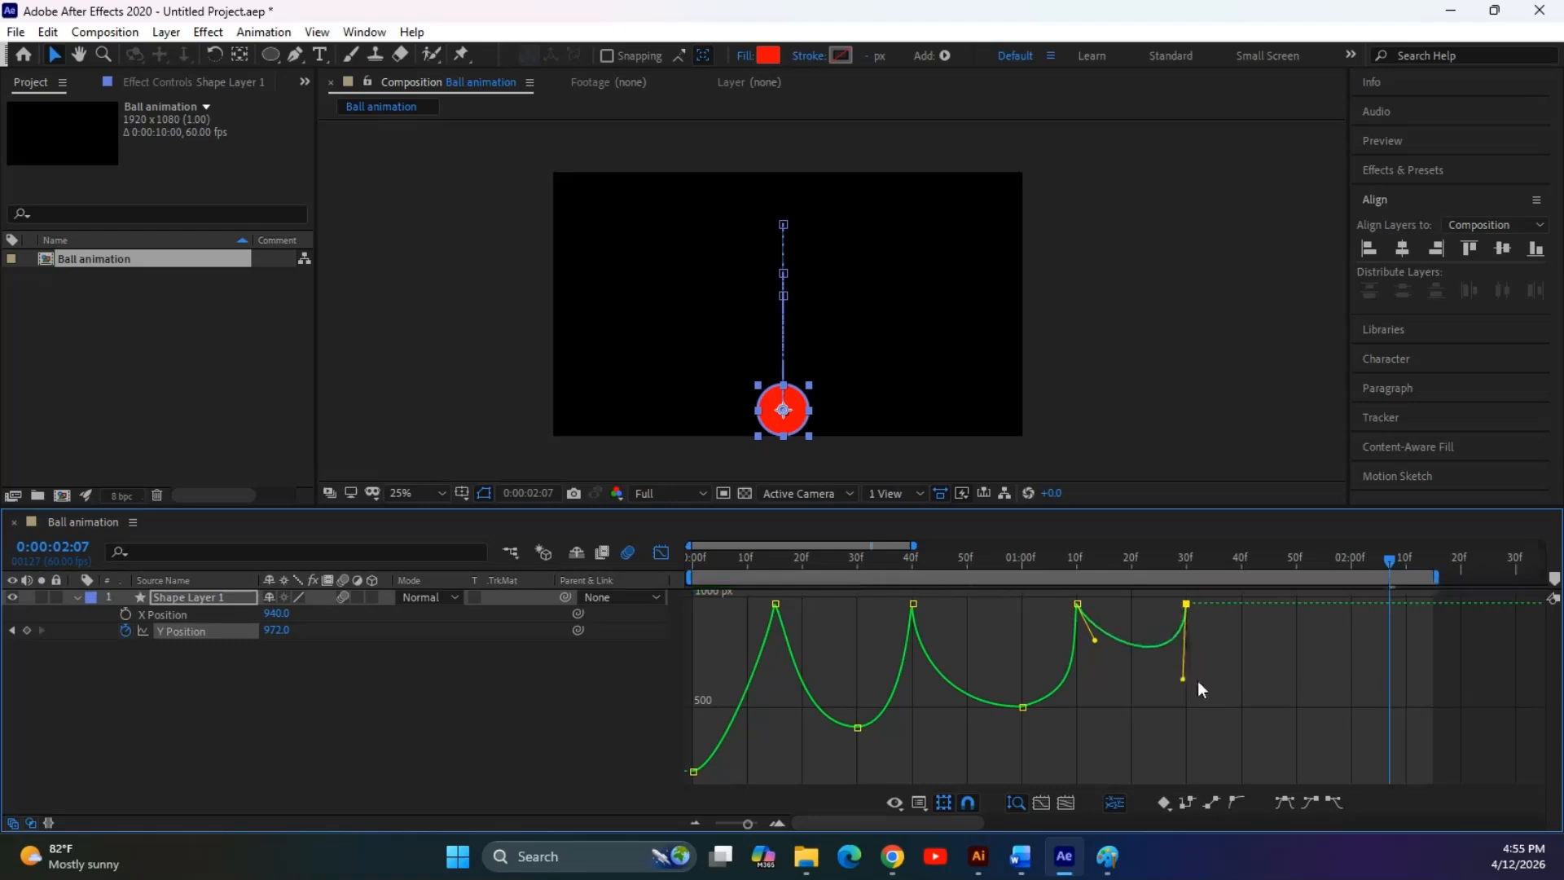
pyautogui.moveTo(1109, 563); pyautogui.dragTo(710, 574)
pyautogui.press('space')
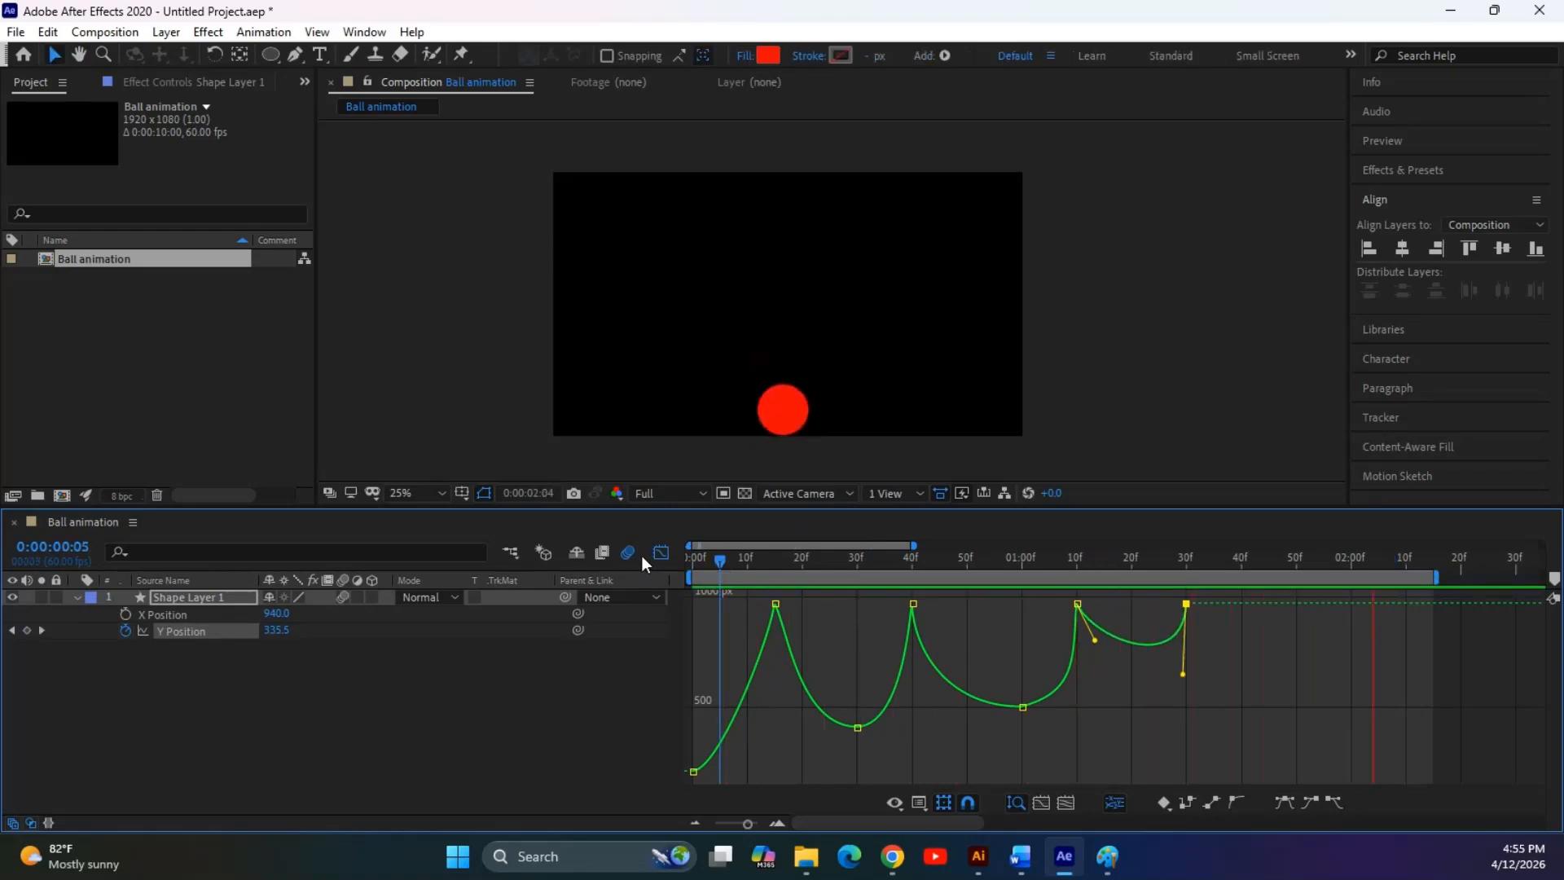
# Undo the last ground-contact keyframe's move and handle change, and preview the bounce from frame 0
pyautogui.press('space')
pyautogui.hotkey('ctrl', 'z')
pyautogui.hotkey('ctrl', 'z')
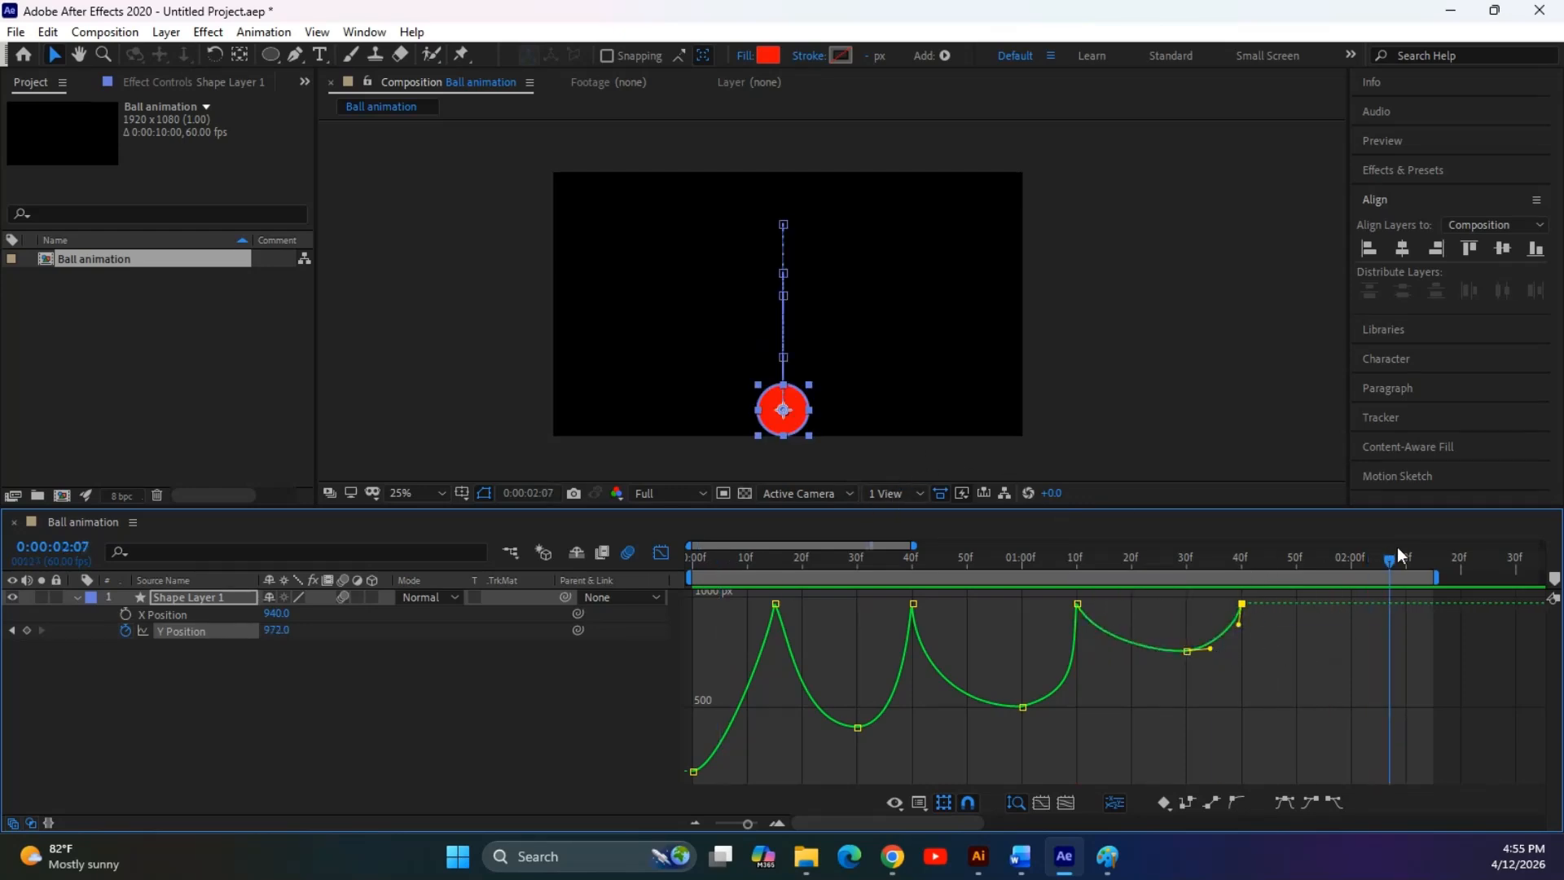
pyautogui.press('Home')
pyautogui.press('space')
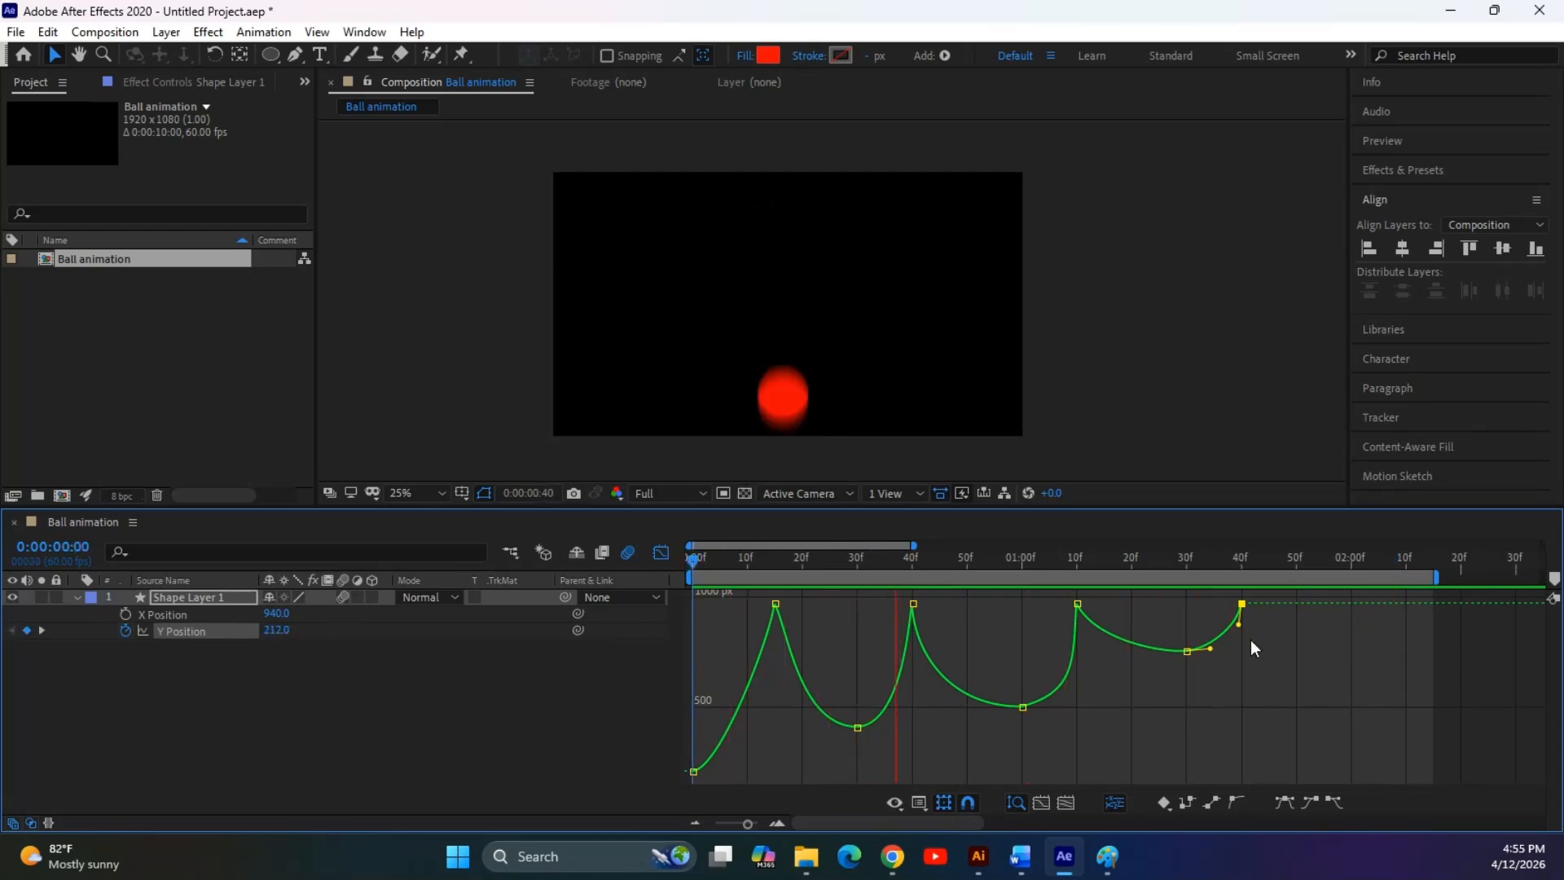
pyautogui.press('space')
# Raise the ball to about 848 px Y Position at 0:00:02:00 and paste a ground-contact keyframe at 0:00:02:10
pyautogui.moveTo(1350, 561)
pyautogui.mouseDown()
pyautogui.moveTo(1029, 584)
pyautogui.moveTo(1355, 585)
pyautogui.mouseUp()
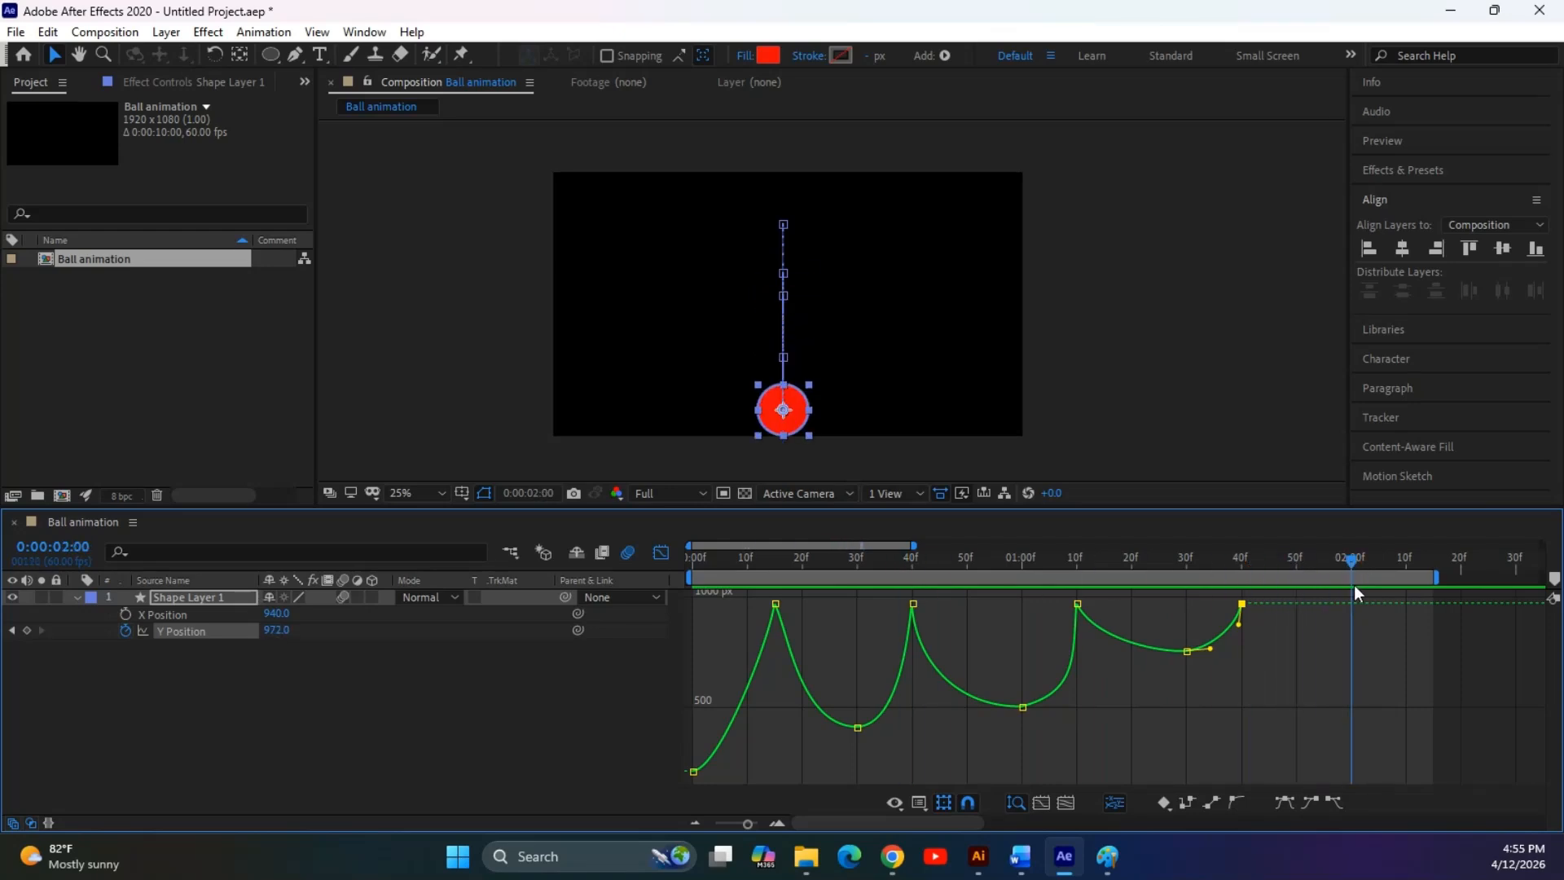
pyautogui.moveTo(802, 410); pyautogui.dragTo(797, 374)
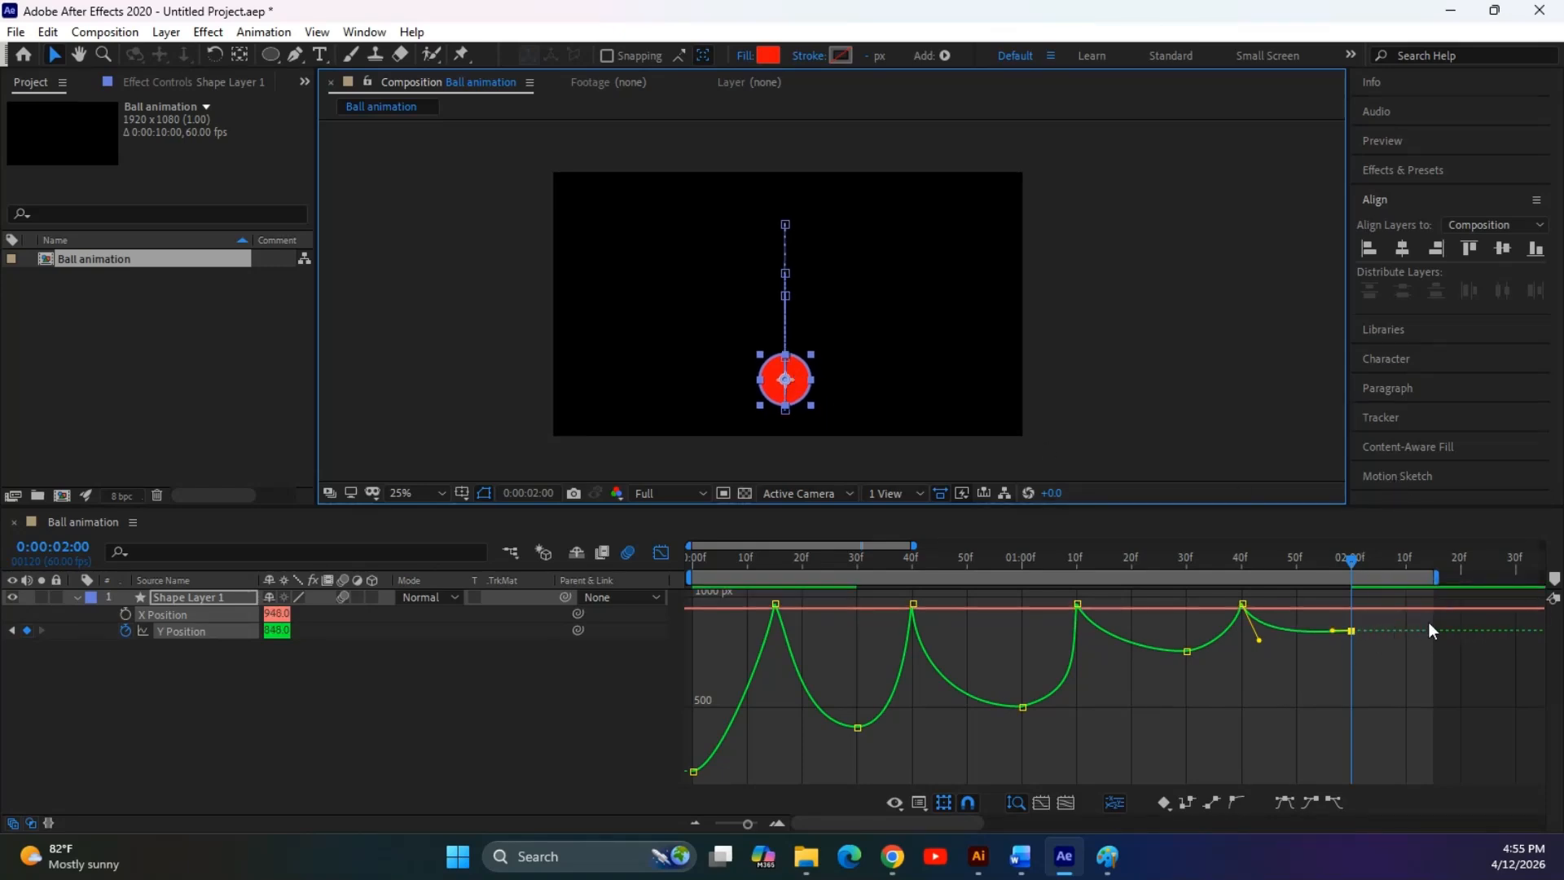
pyautogui.moveTo(1352, 568); pyautogui.dragTo(1406, 569)
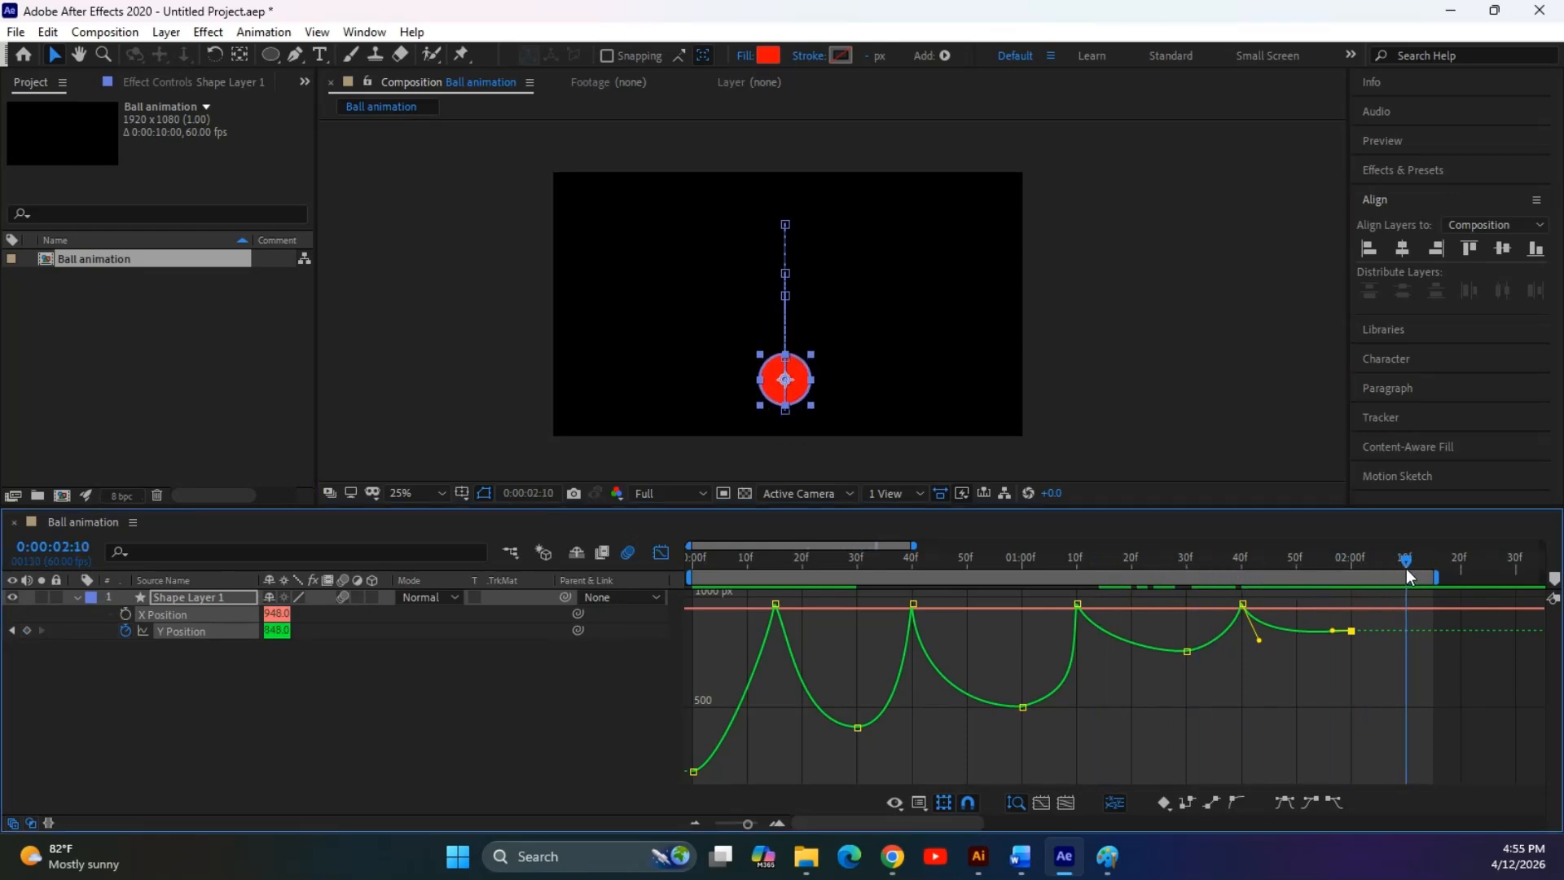
pyautogui.moveTo(746, 600); pyautogui.dragTo(785, 611)
pyautogui.click(1353, 631)
pyautogui.hotkey('ctrl', 'v')
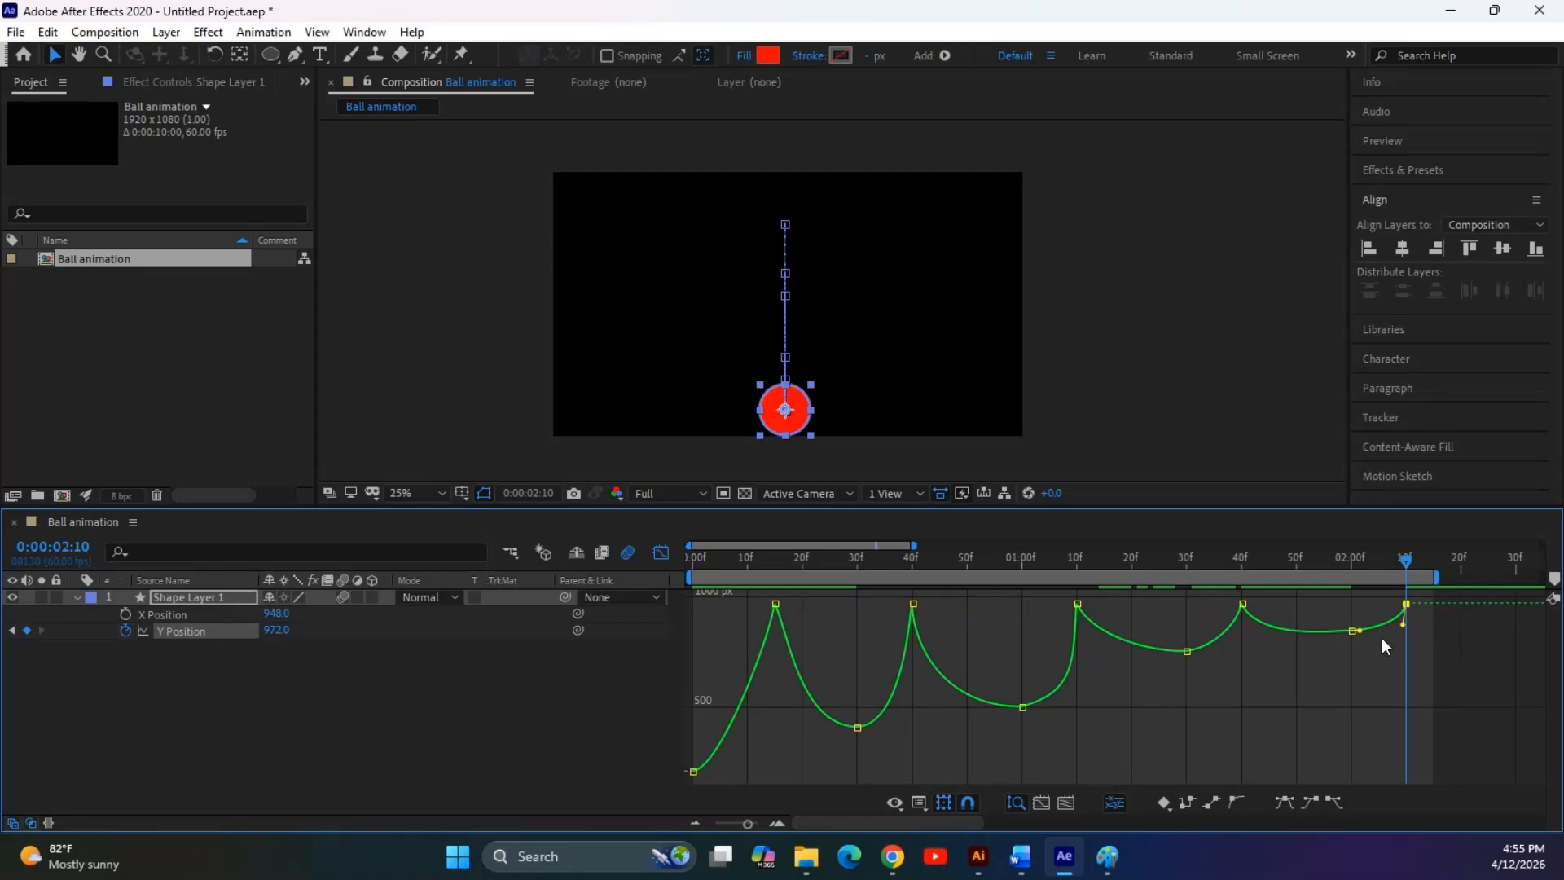
# Raise the ball's rebound keyframe at 0:00:02:00 to about 797 px, level its handles, and preview the bounce from frame 0
pyautogui.scroll(3, 1382, 635)
pyautogui.moveTo(1298, 718)
pyautogui.mouseDown()
pyautogui.moveTo(1311, 749)
pyautogui.moveTo(1309, 706)
pyautogui.mouseUp()
pyautogui.moveTo(1187, 716); pyautogui.dragTo(1259, 760)
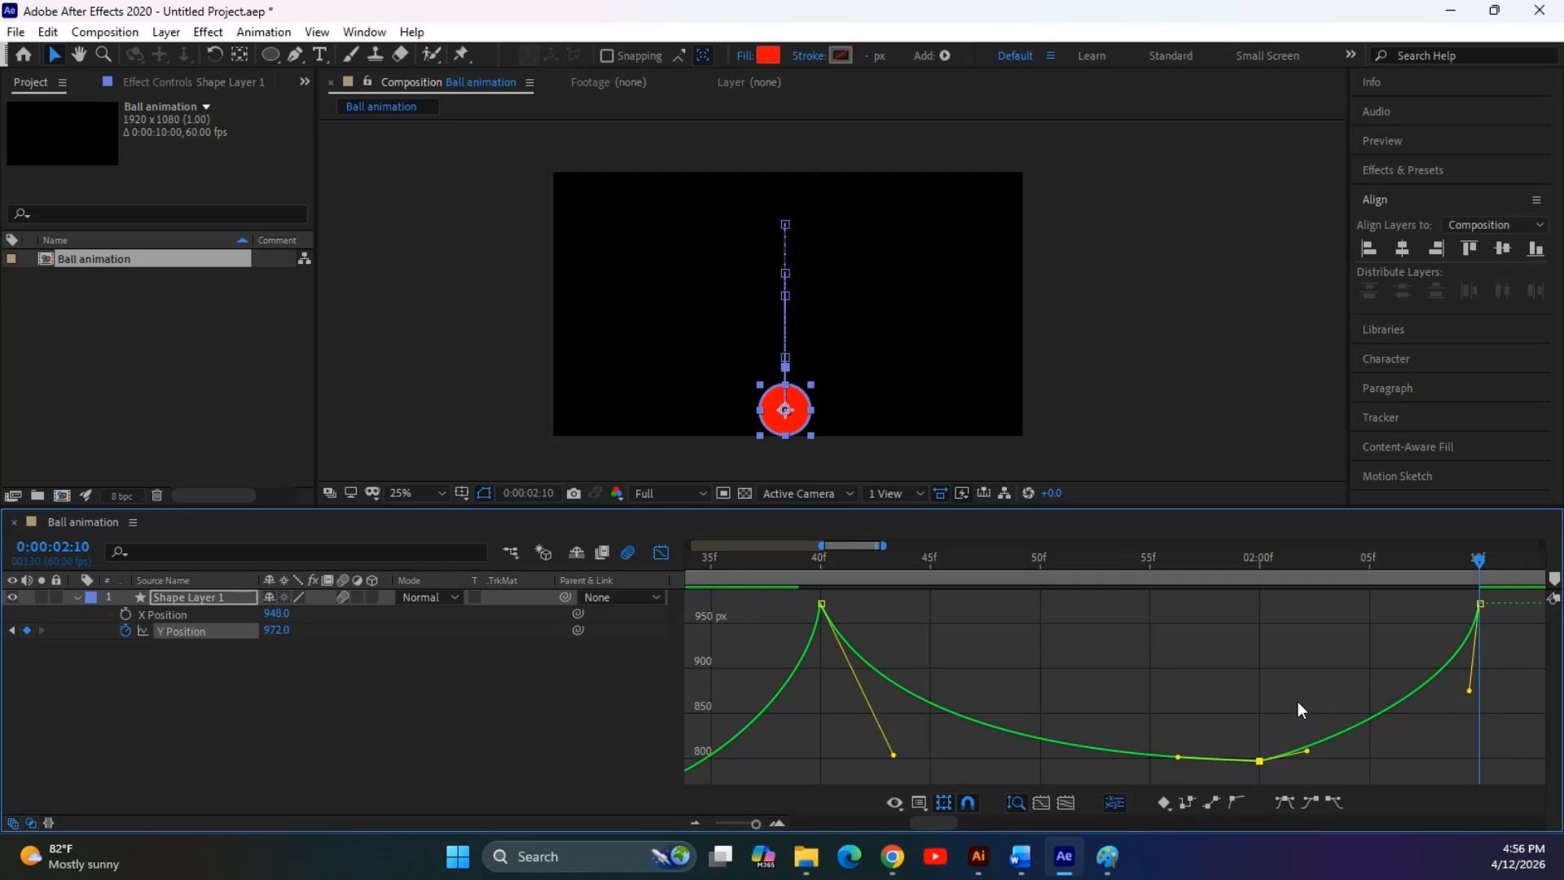
pyautogui.click(1234, 802)
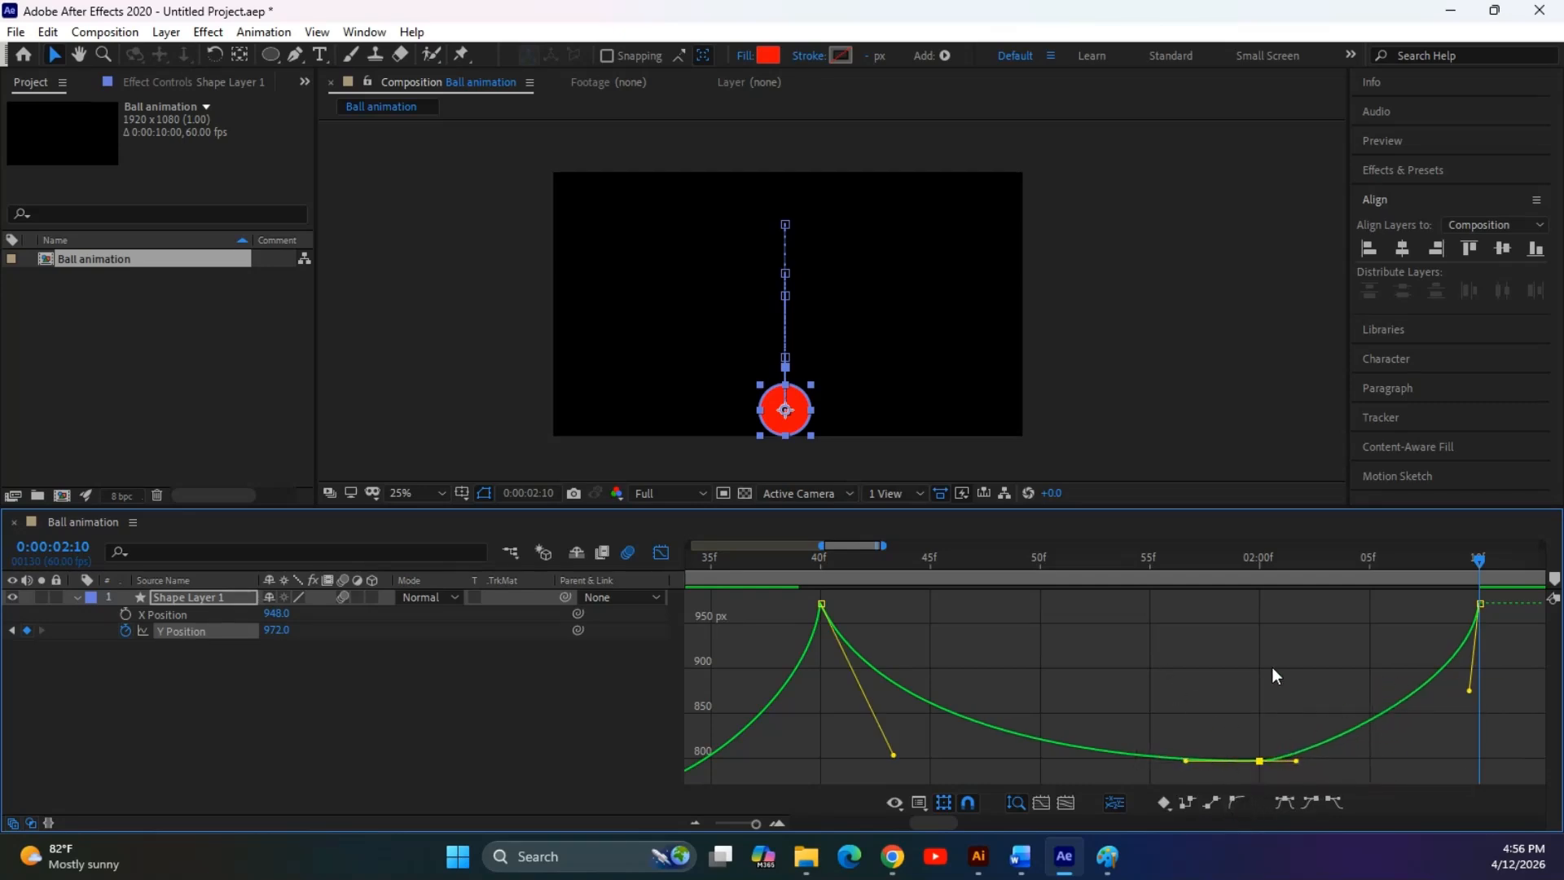
pyautogui.scroll(-2, 1272, 659)
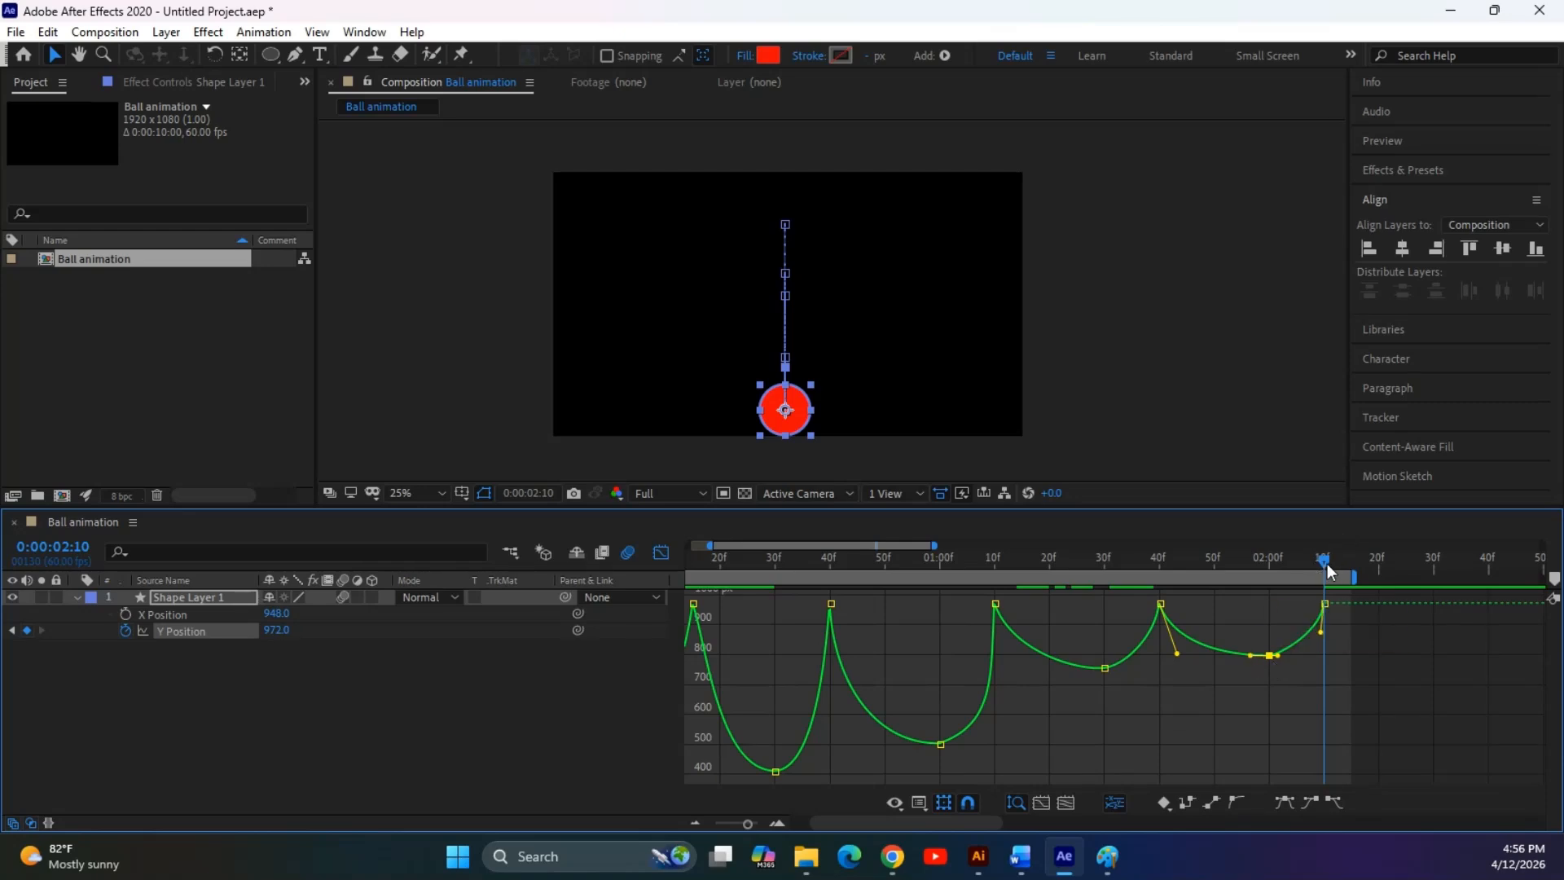
pyautogui.press('Home')
pyautogui.press('space')
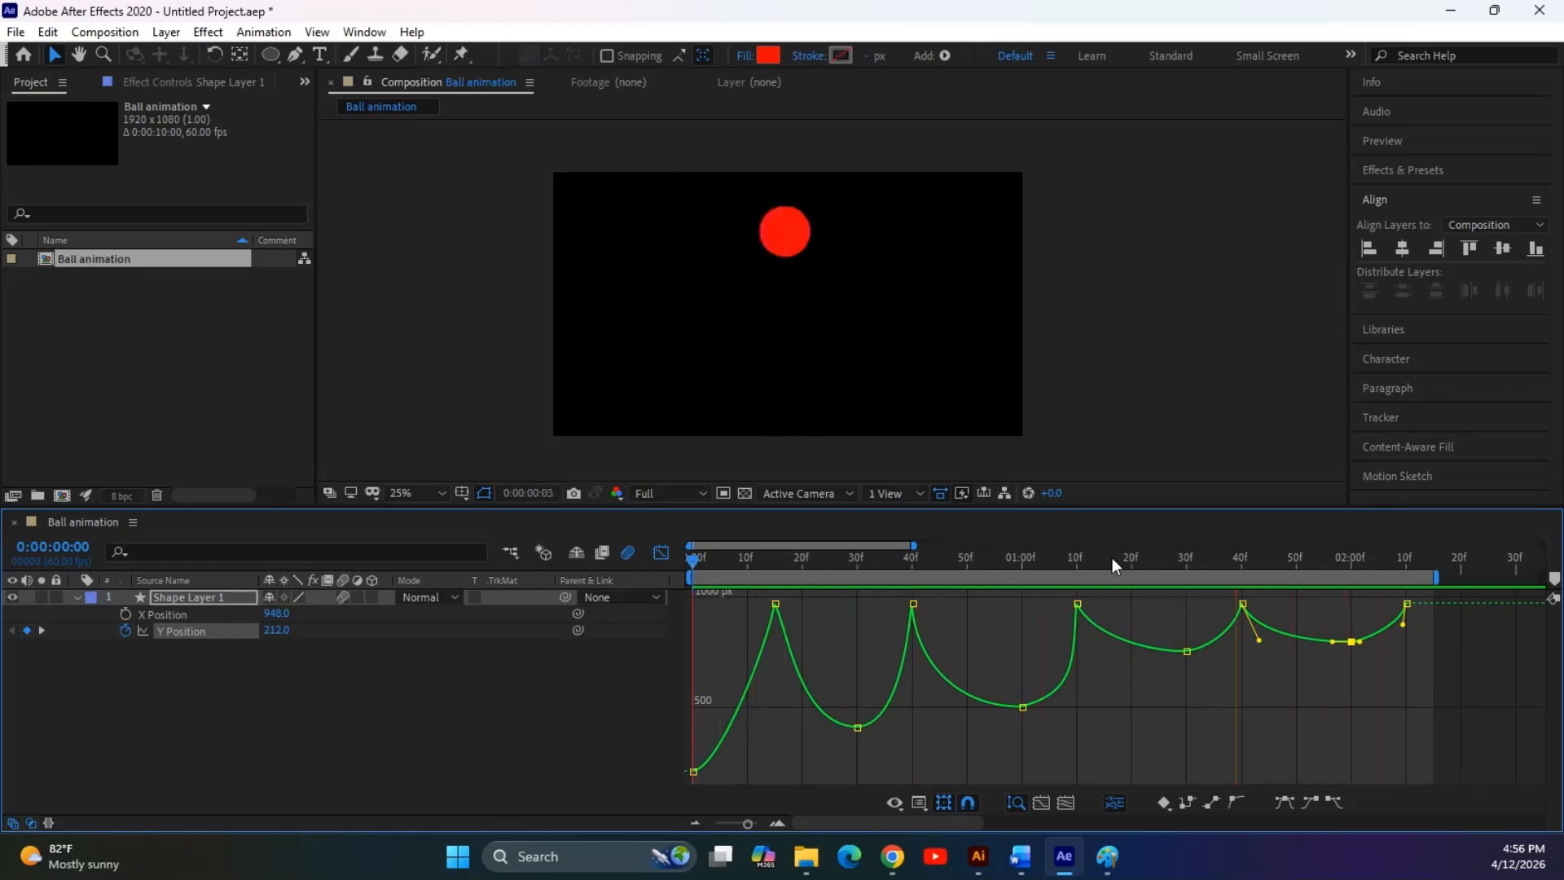
pyautogui.press('space')
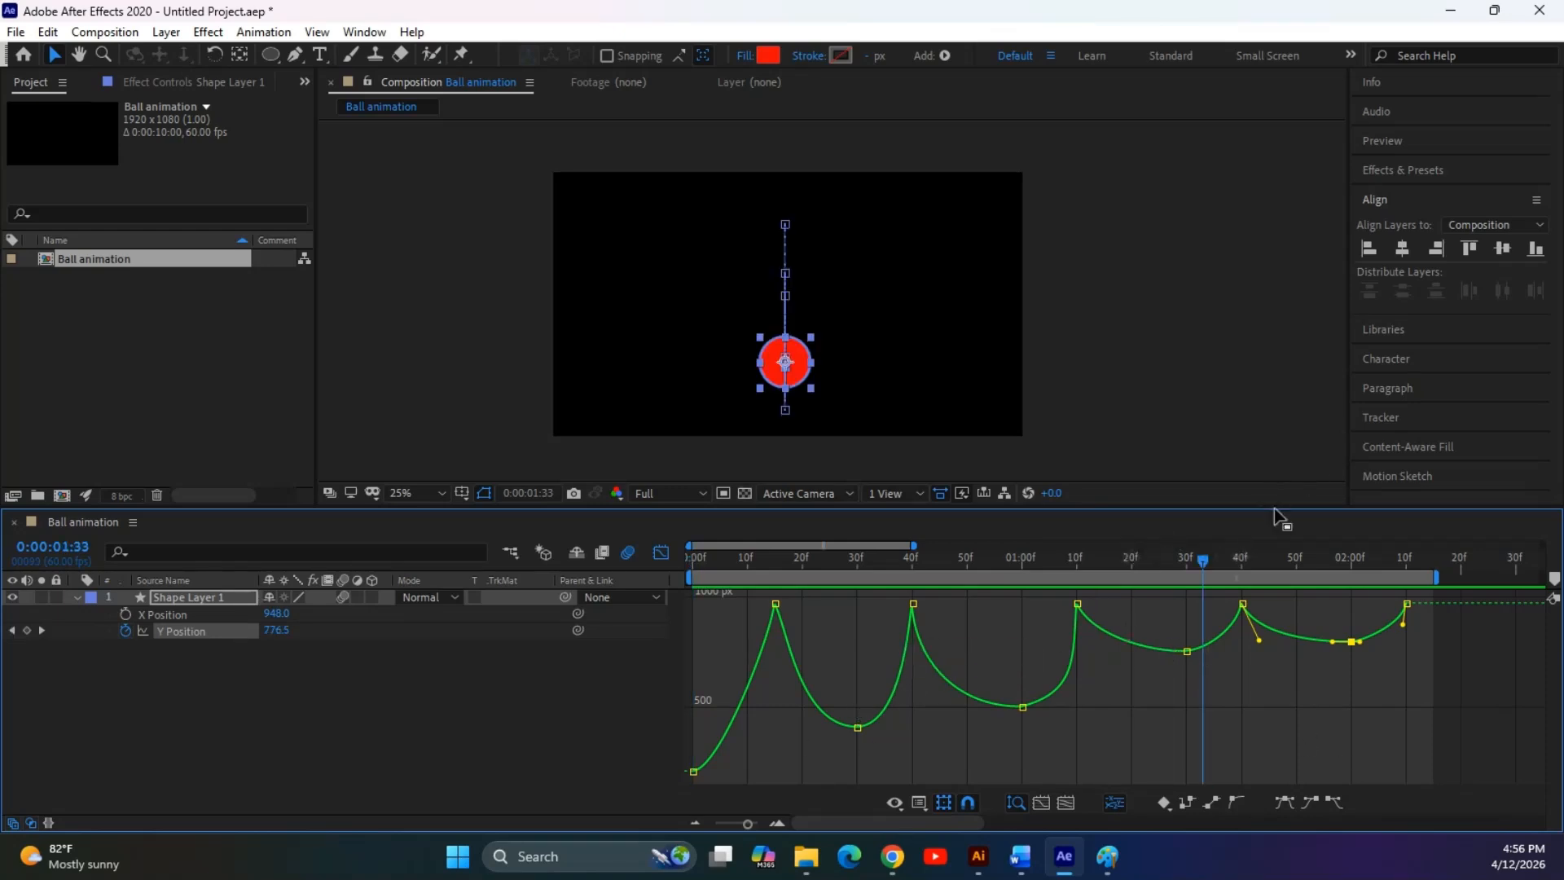
# Enlarge the graph area and align the ground-contact Y Position keyframes from frame 15 to 0:00:02:10 at about 996 px
pyautogui.moveTo(1275, 508); pyautogui.dragTo(1276, 339)
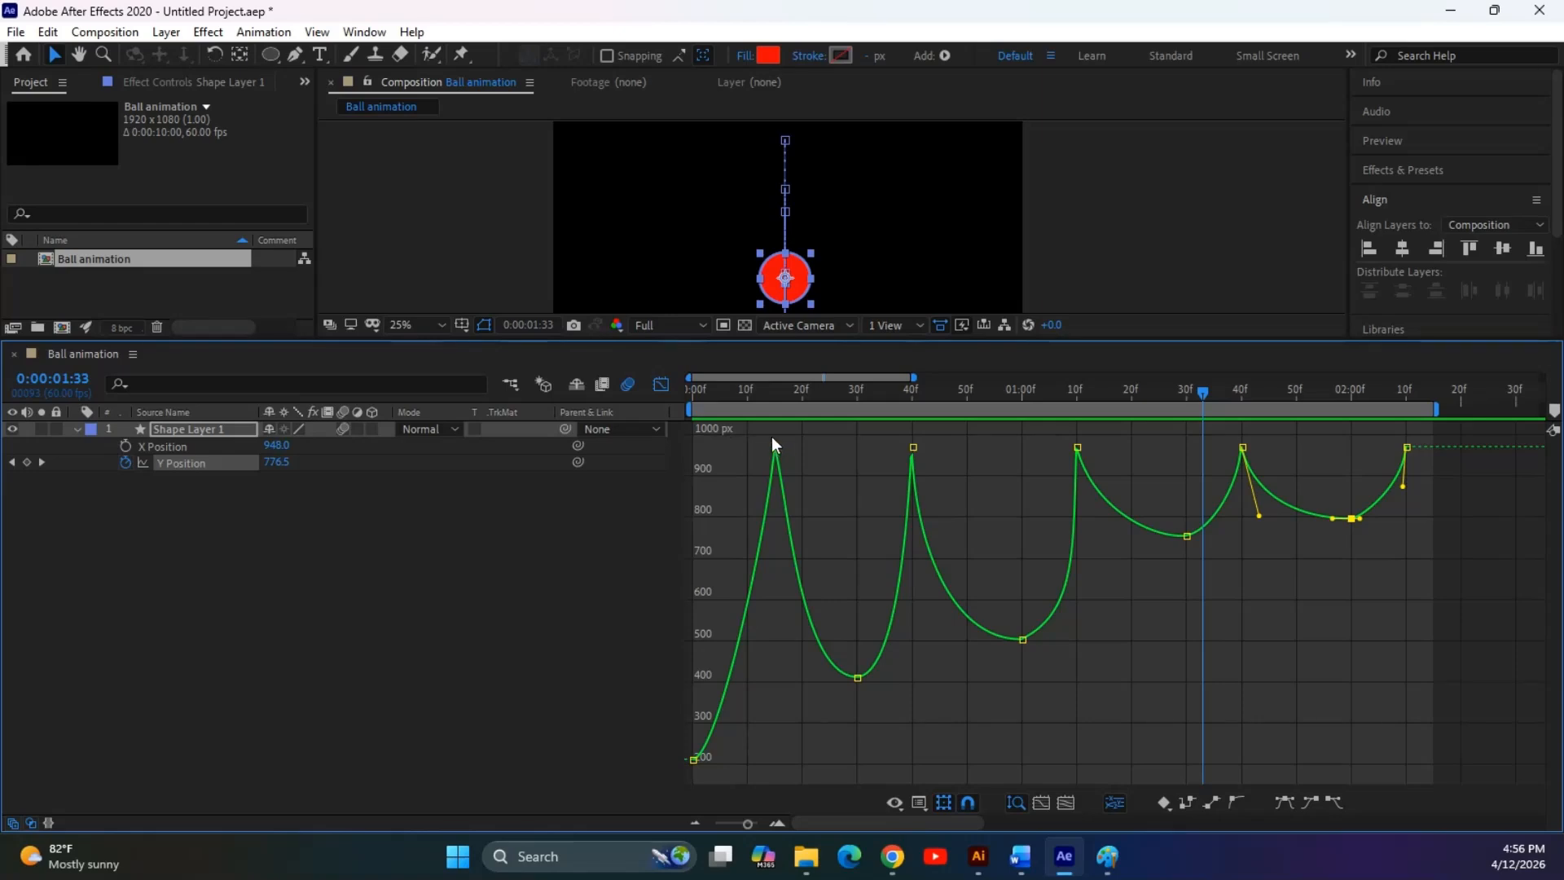
pyautogui.moveTo(736, 441); pyautogui.dragTo(776, 438)
pyautogui.moveTo(967, 442); pyautogui.dragTo(912, 448)
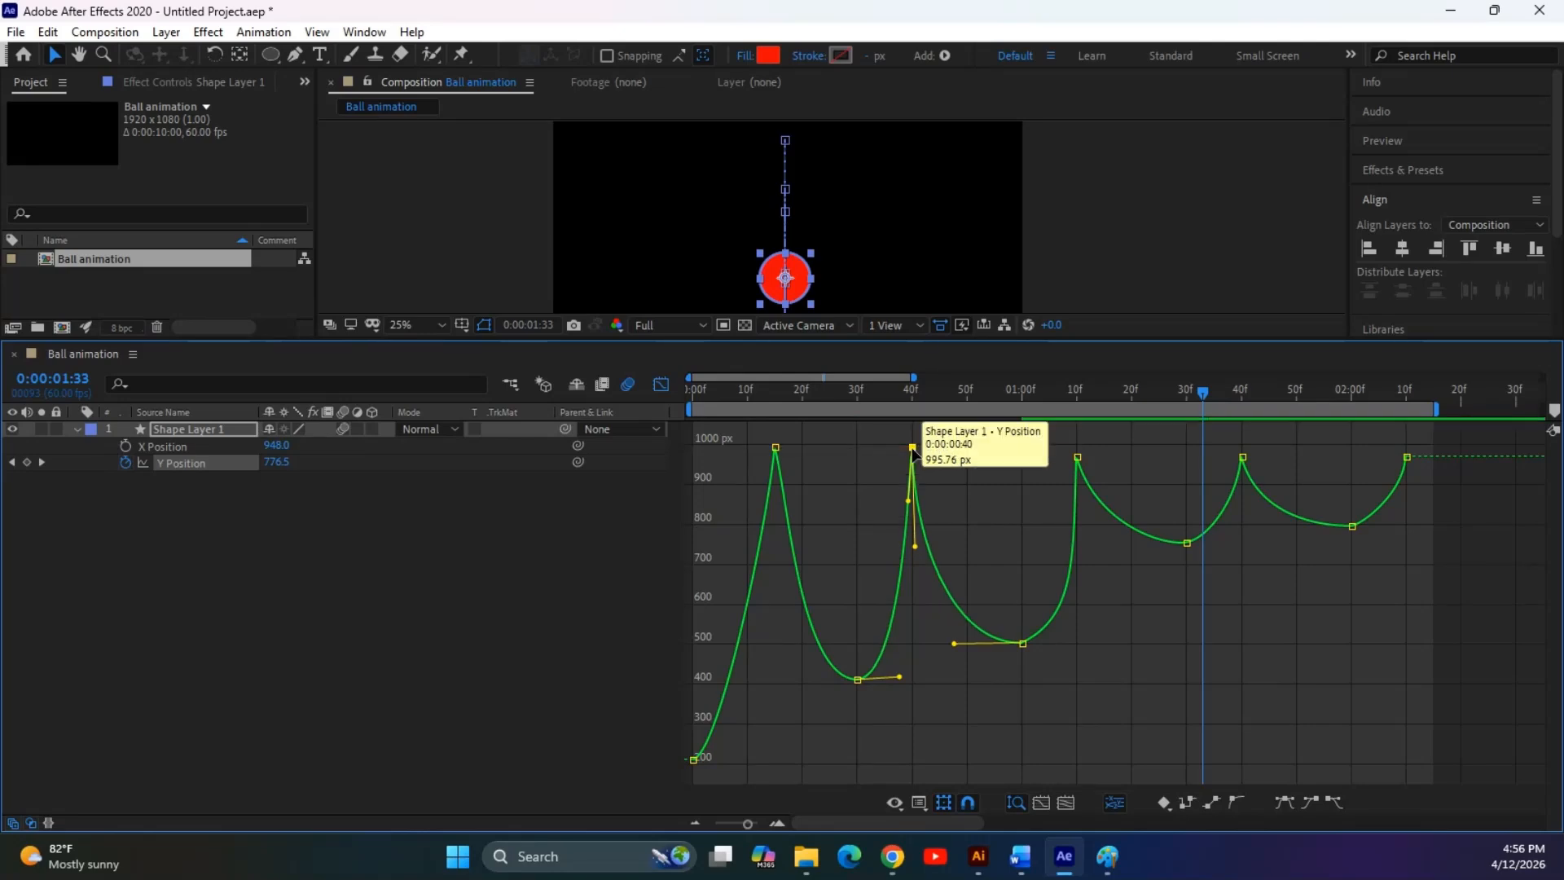
pyautogui.moveTo(1126, 448); pyautogui.dragTo(1080, 453)
pyautogui.click(1281, 452)
pyautogui.click(1242, 457)
pyautogui.moveTo(1243, 458); pyautogui.dragTo(1243, 447)
pyautogui.moveTo(1428, 438); pyautogui.dragTo(1391, 458)
pyautogui.moveTo(1407, 458); pyautogui.dragTo(1405, 448)
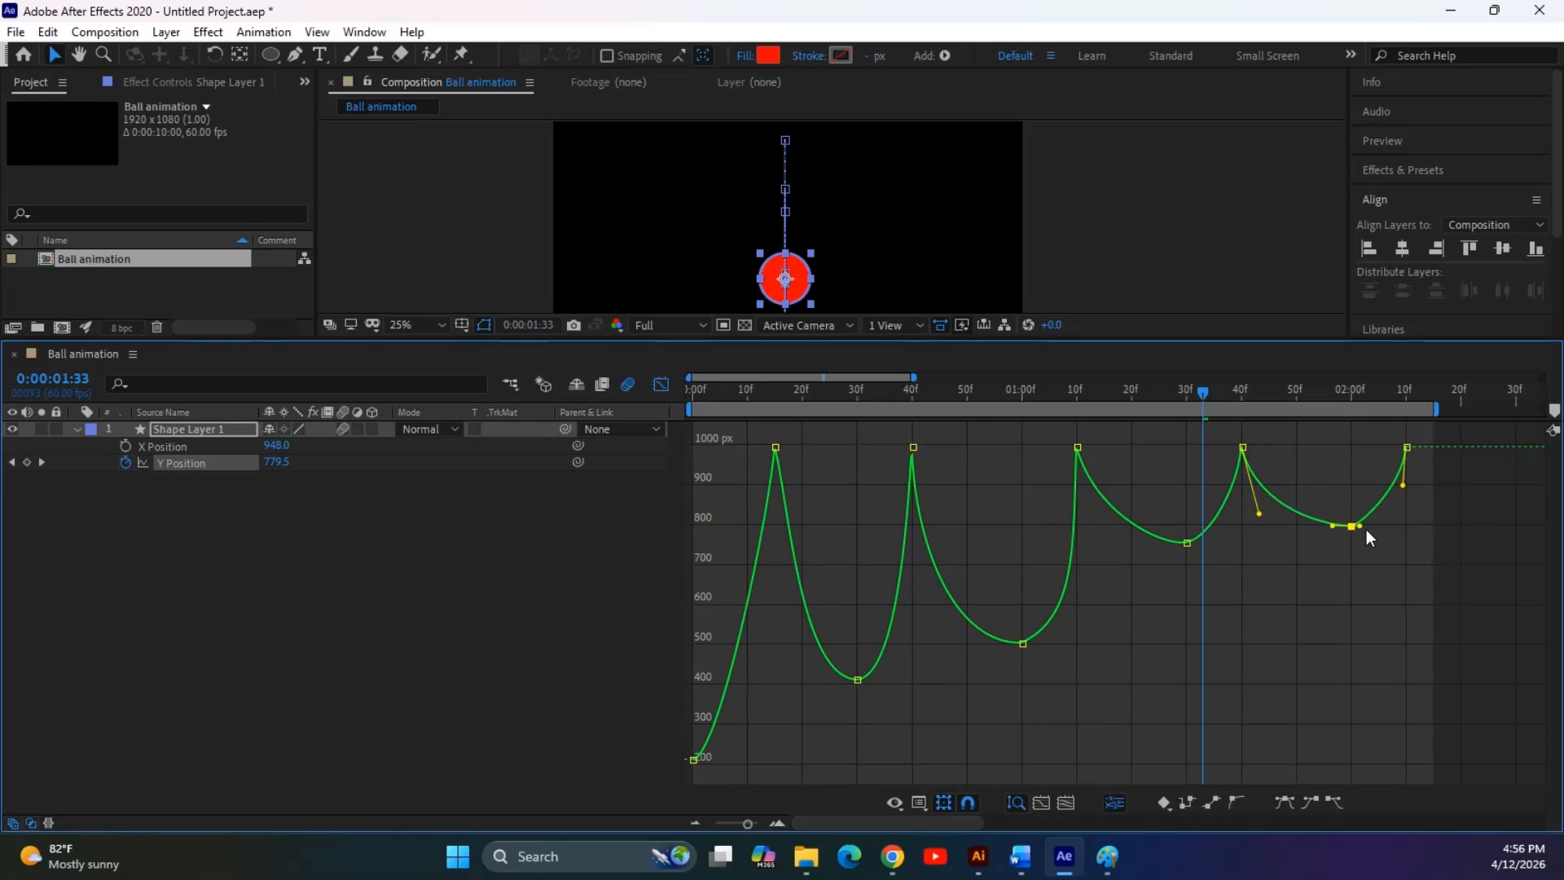
# Change the 0:00:02:00 rebound keyframe to about 809 px and level the handles of the 0:00:01:30 rebound keyframe
pyautogui.moveTo(1351, 527); pyautogui.dragTo(1353, 522)
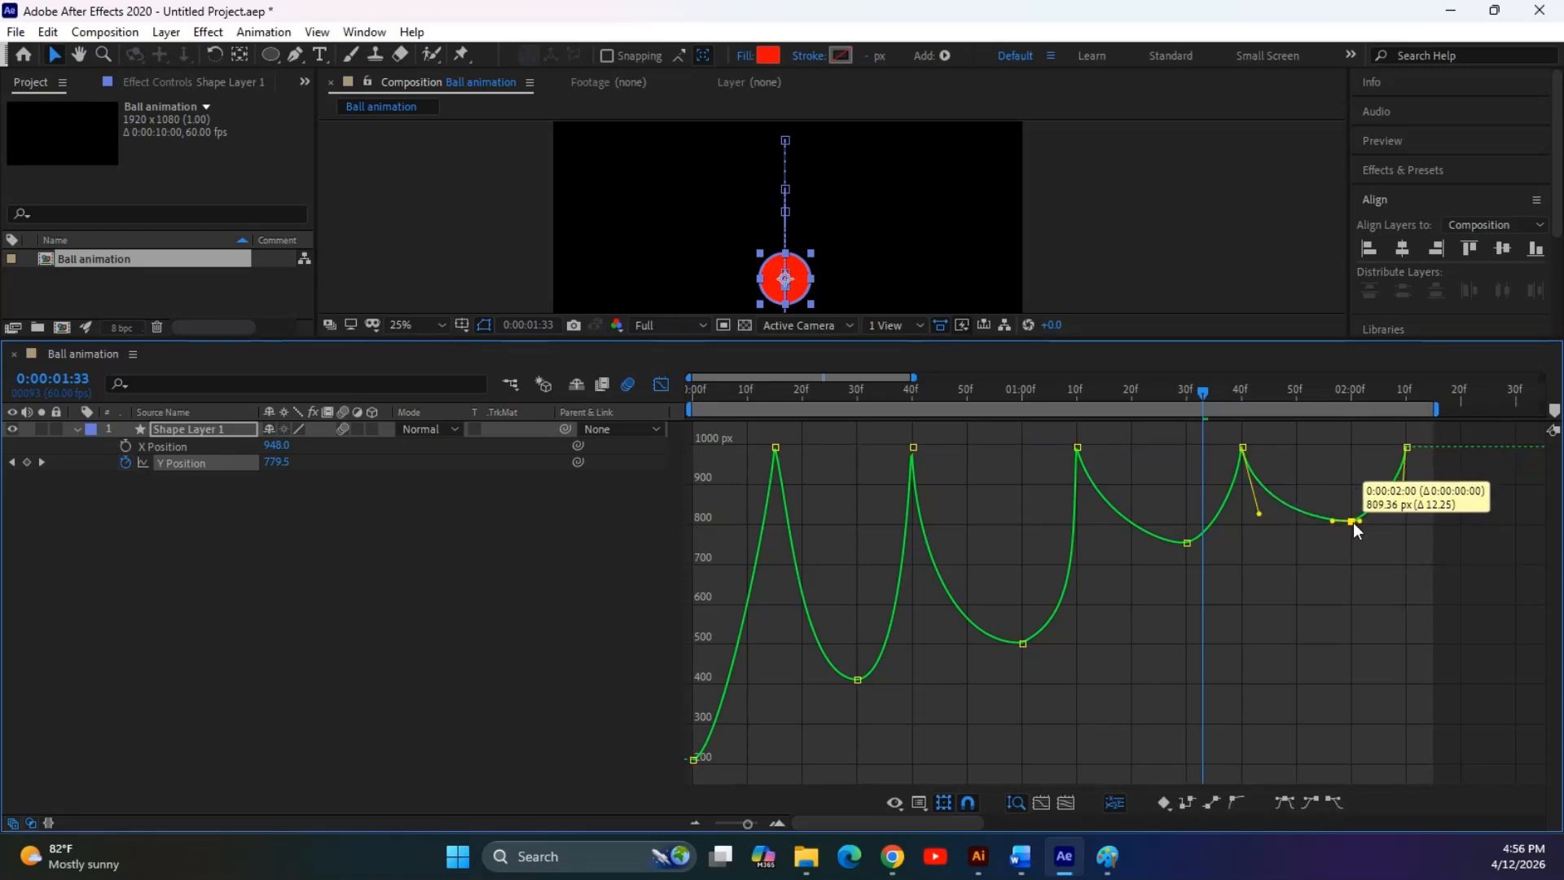
pyautogui.click(1187, 542)
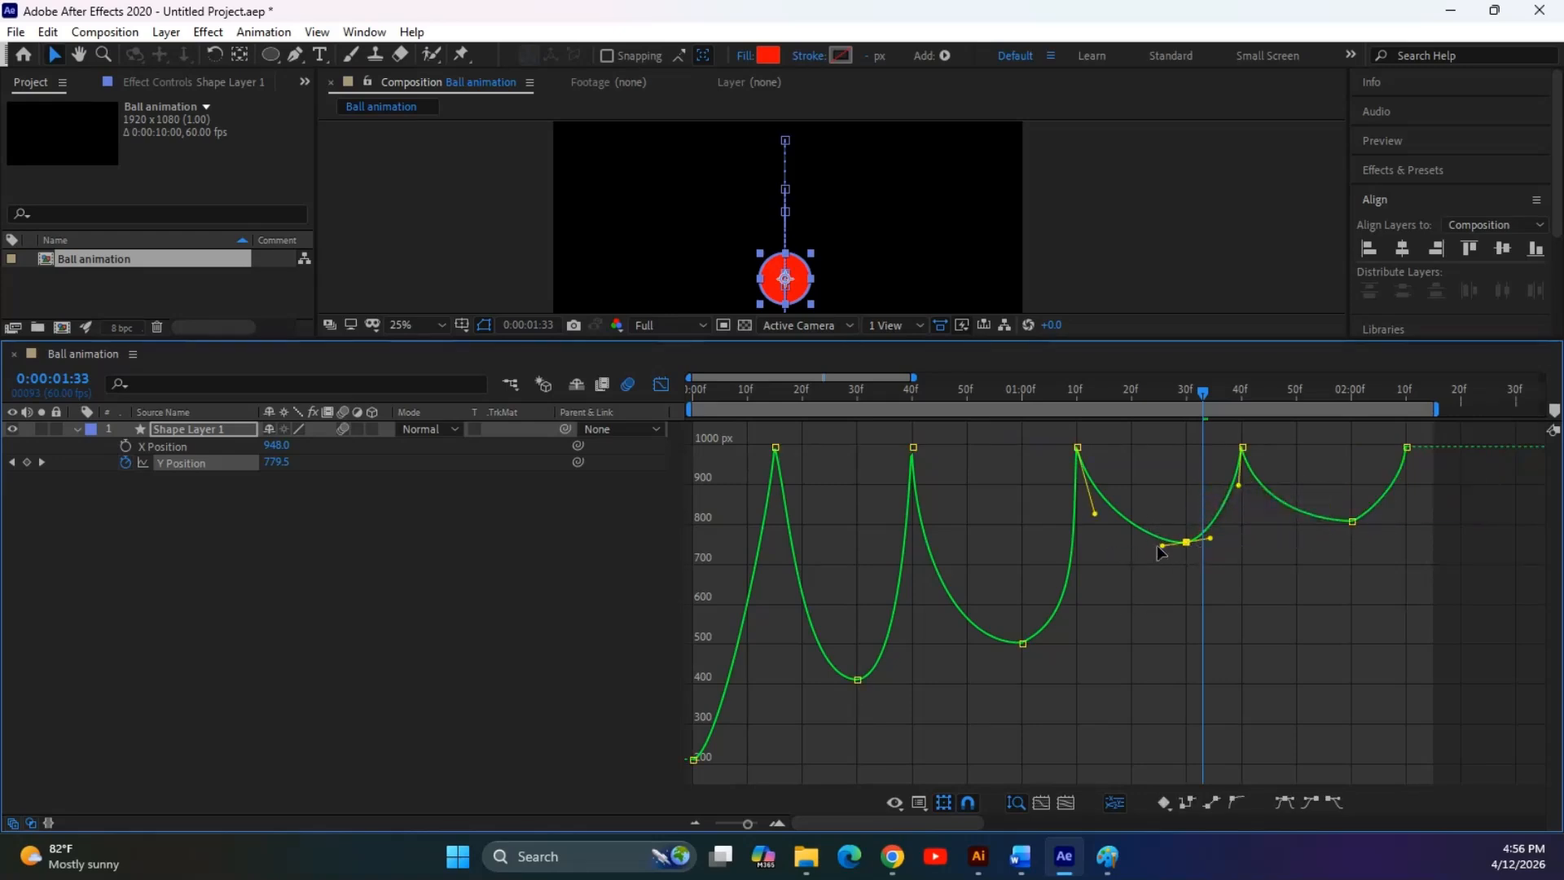
pyautogui.moveTo(1160, 535); pyautogui.dragTo(1158, 541)
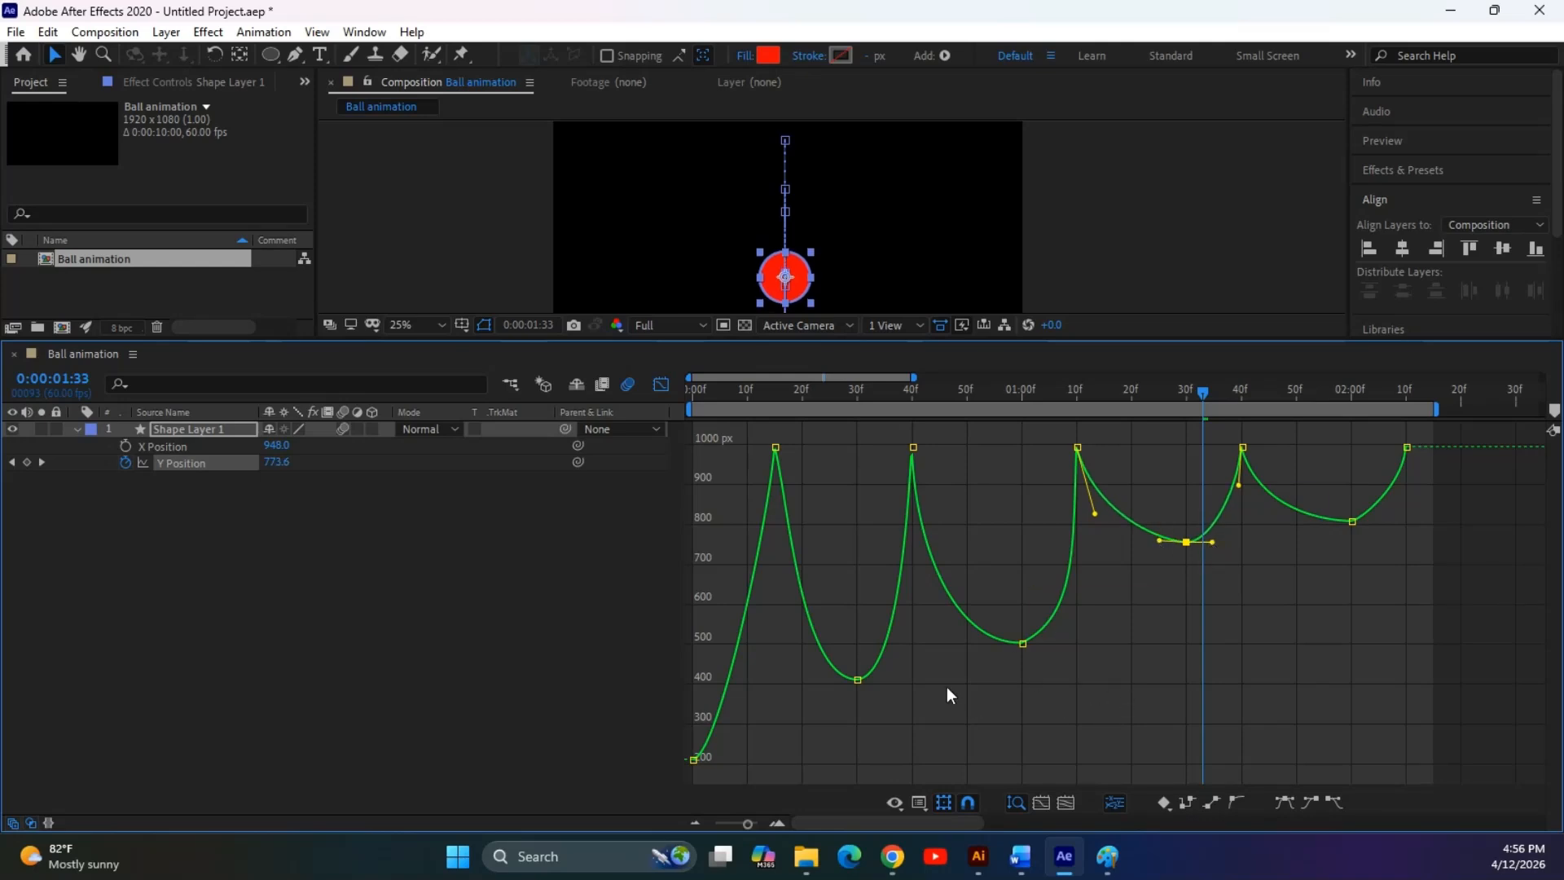
# Enlarge the composition view and preview the adjusted bounce from frame 0
pyautogui.moveTo(1204, 394); pyautogui.dragTo(546, 481)
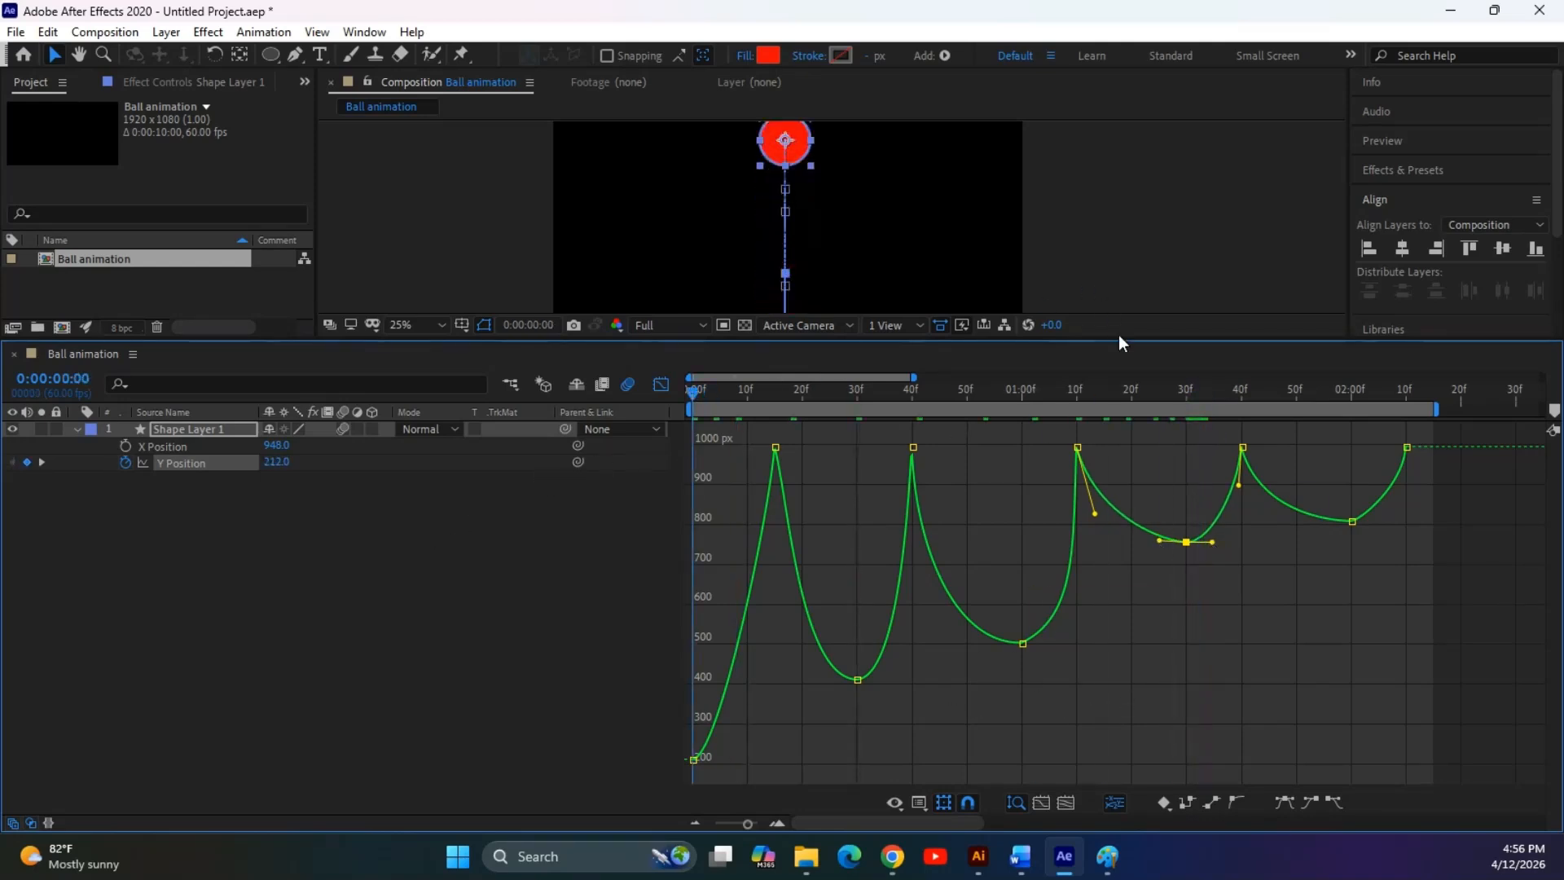
pyautogui.moveTo(1138, 339); pyautogui.dragTo(1101, 590)
pyautogui.press('space')
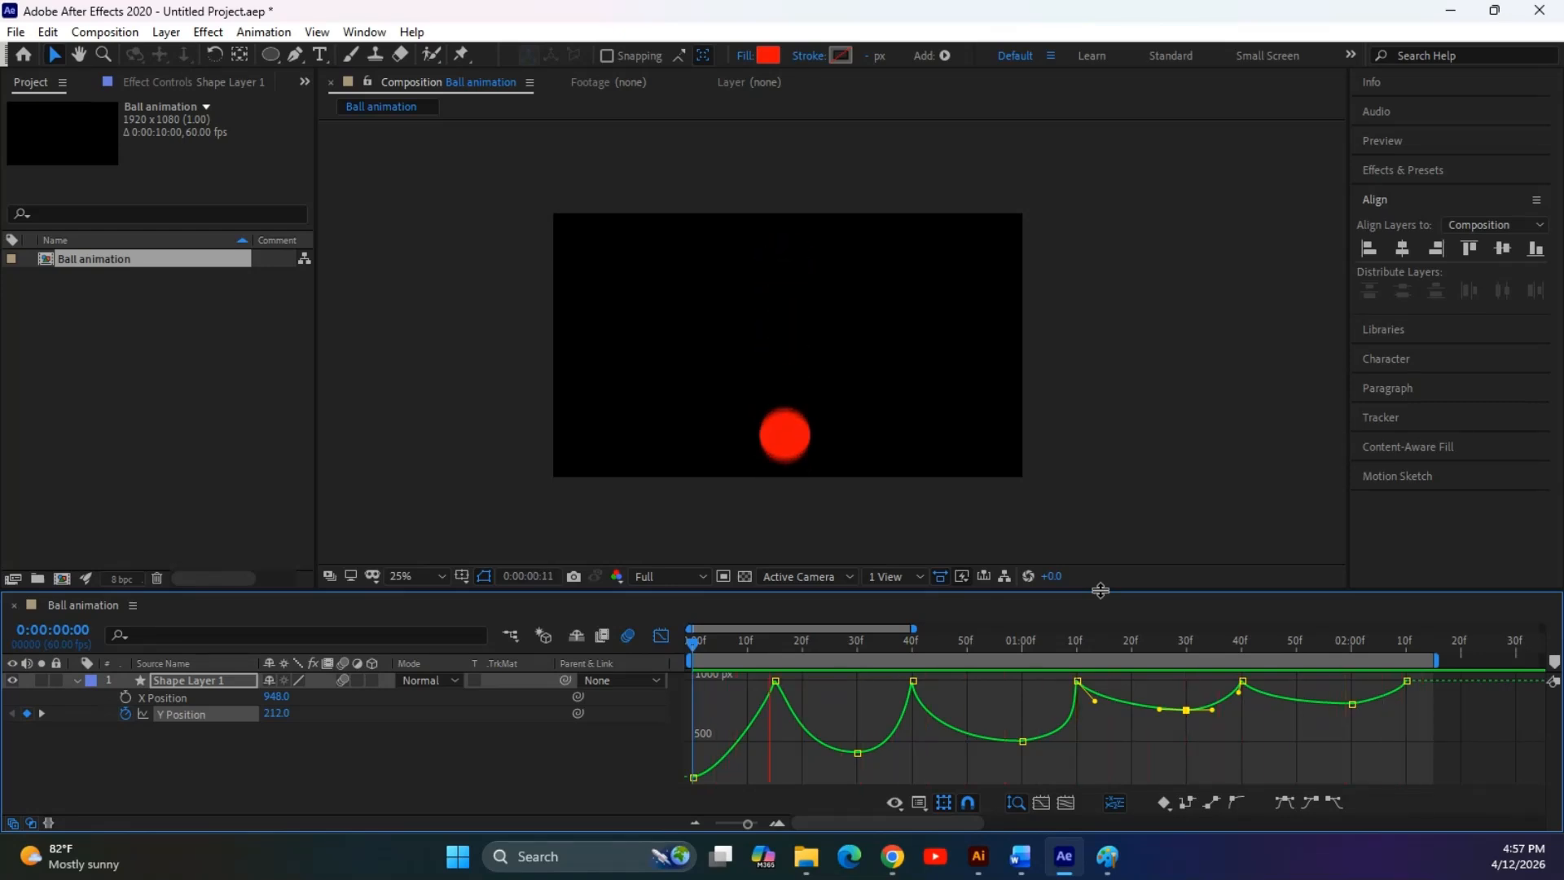
pyautogui.press('space')
# Steepen the outgoing handle at 0:00:01:10, move the third rebound keyframe to about 0:00:01:27, and preview from frame 0
pyautogui.moveTo(1184, 591); pyautogui.dragTo(1091, 603)
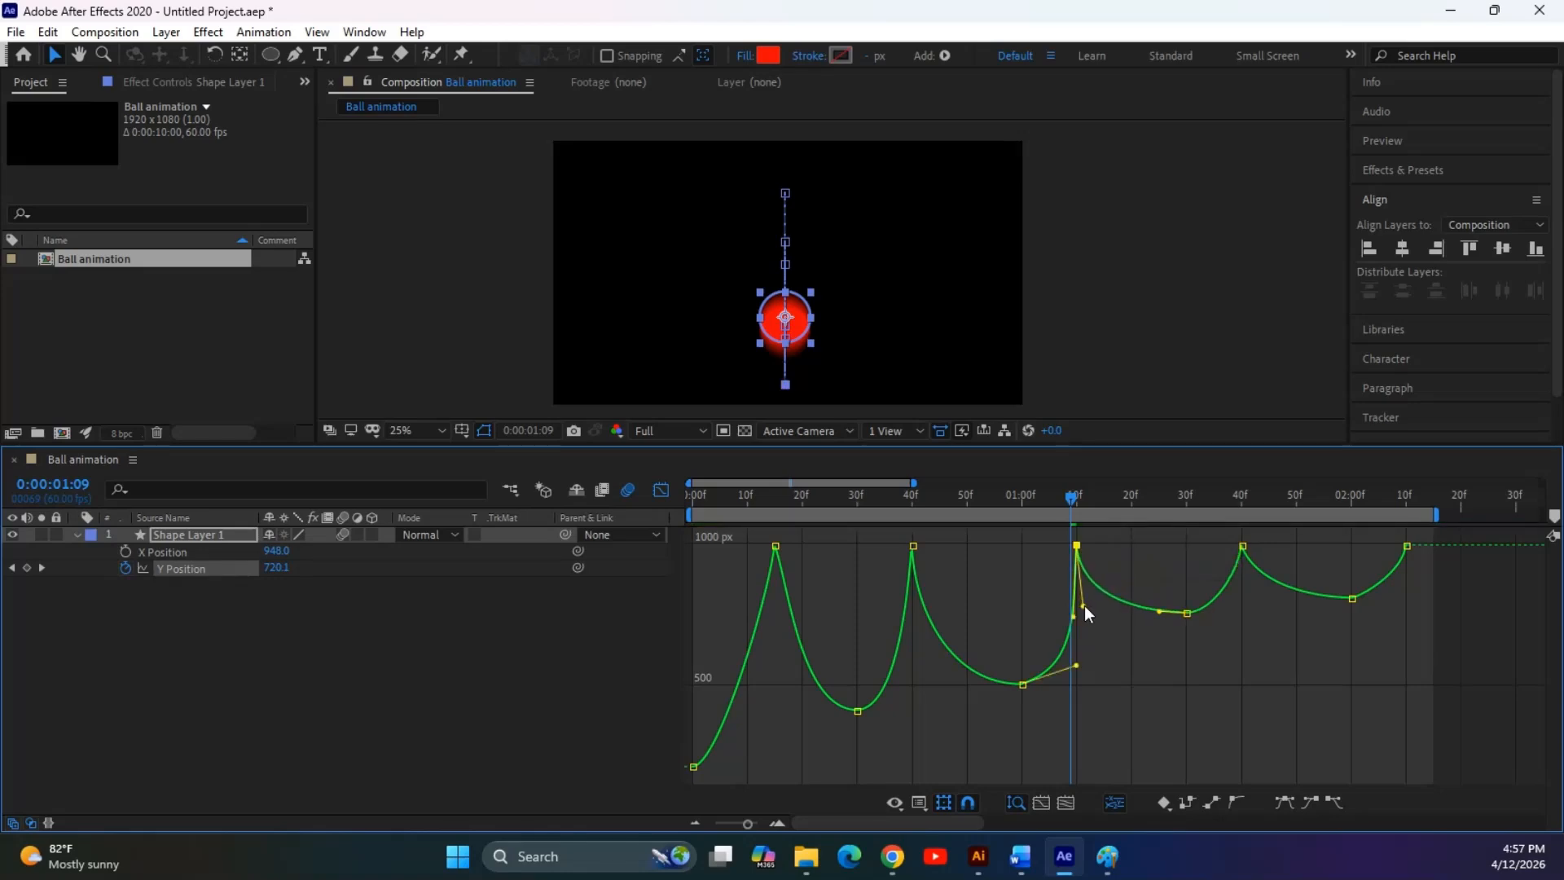
pyautogui.moveTo(1188, 613); pyautogui.dragTo(1171, 614)
pyautogui.moveTo(1074, 504); pyautogui.dragTo(615, 593)
pyautogui.press('space')
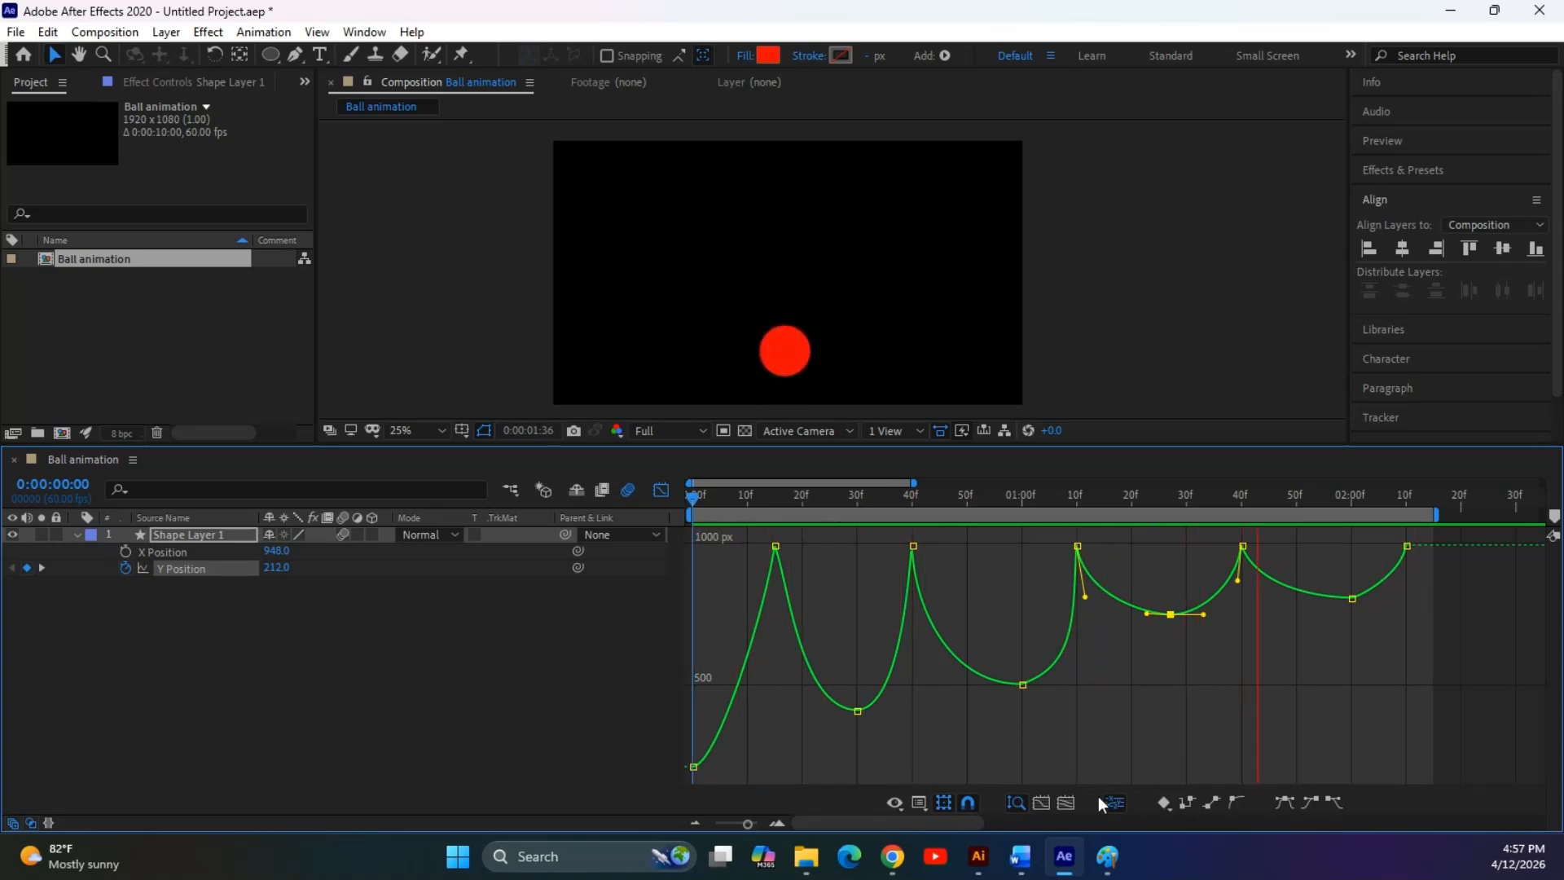
# Switch to Chrome to examine the bouncing ball reference drawing, and return to After Effects
pyautogui.click(1109, 856)
pyautogui.click(1109, 856)
pyautogui.moveTo(1020, 862)
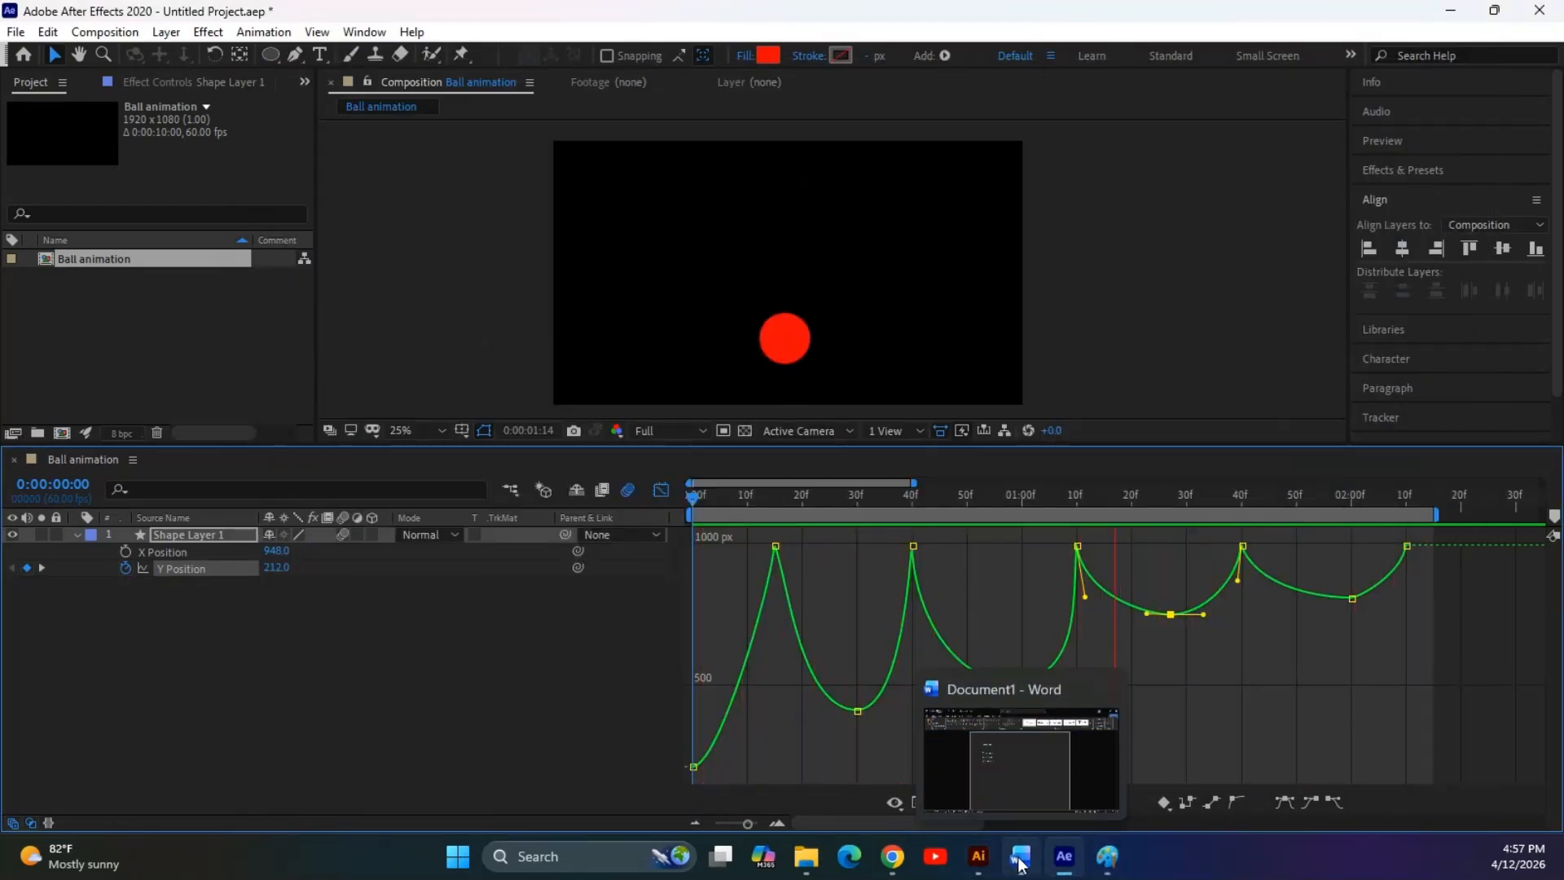
pyautogui.click(806, 719)
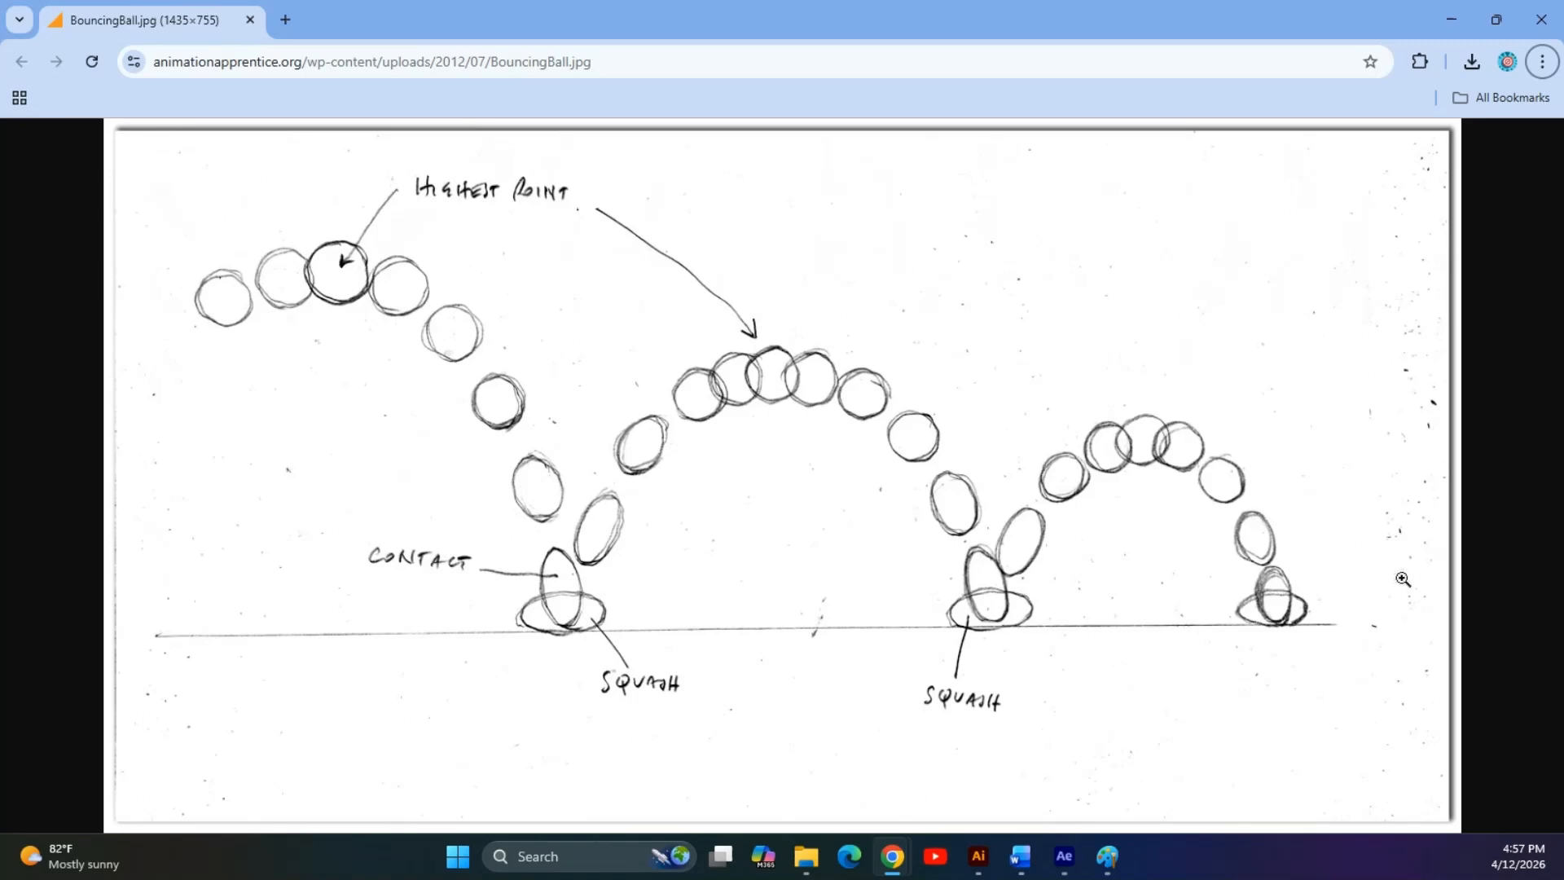
pyautogui.click(1451, 19)
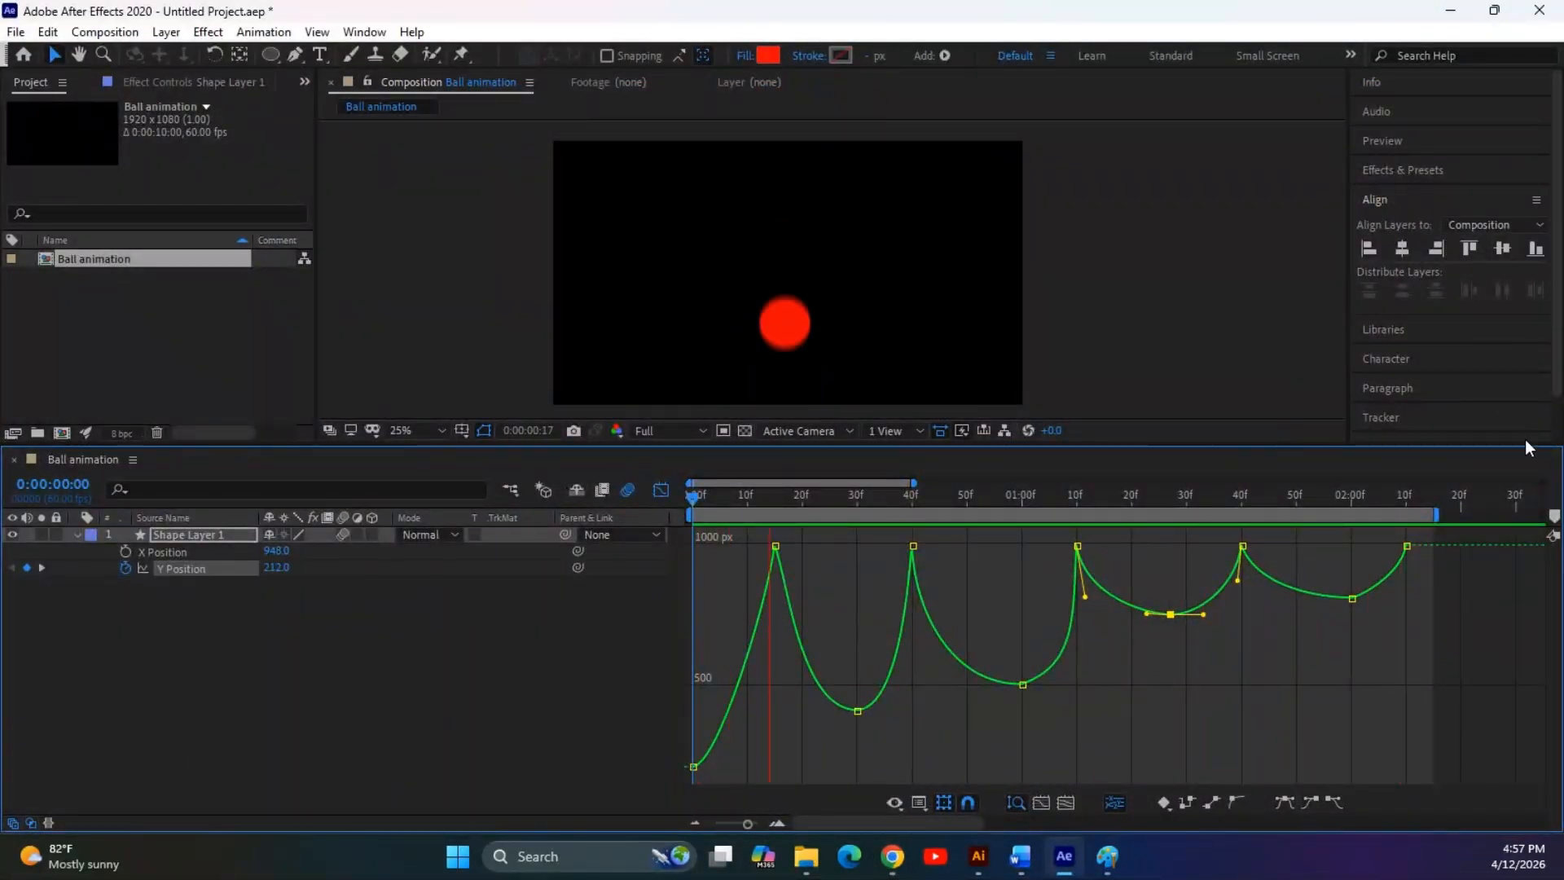
# Set the ball's X Position to 105.3 so it starts at the left edge of the composition
pyautogui.click(963, 497)
pyautogui.moveTo(963, 497); pyautogui.dragTo(705, 522)
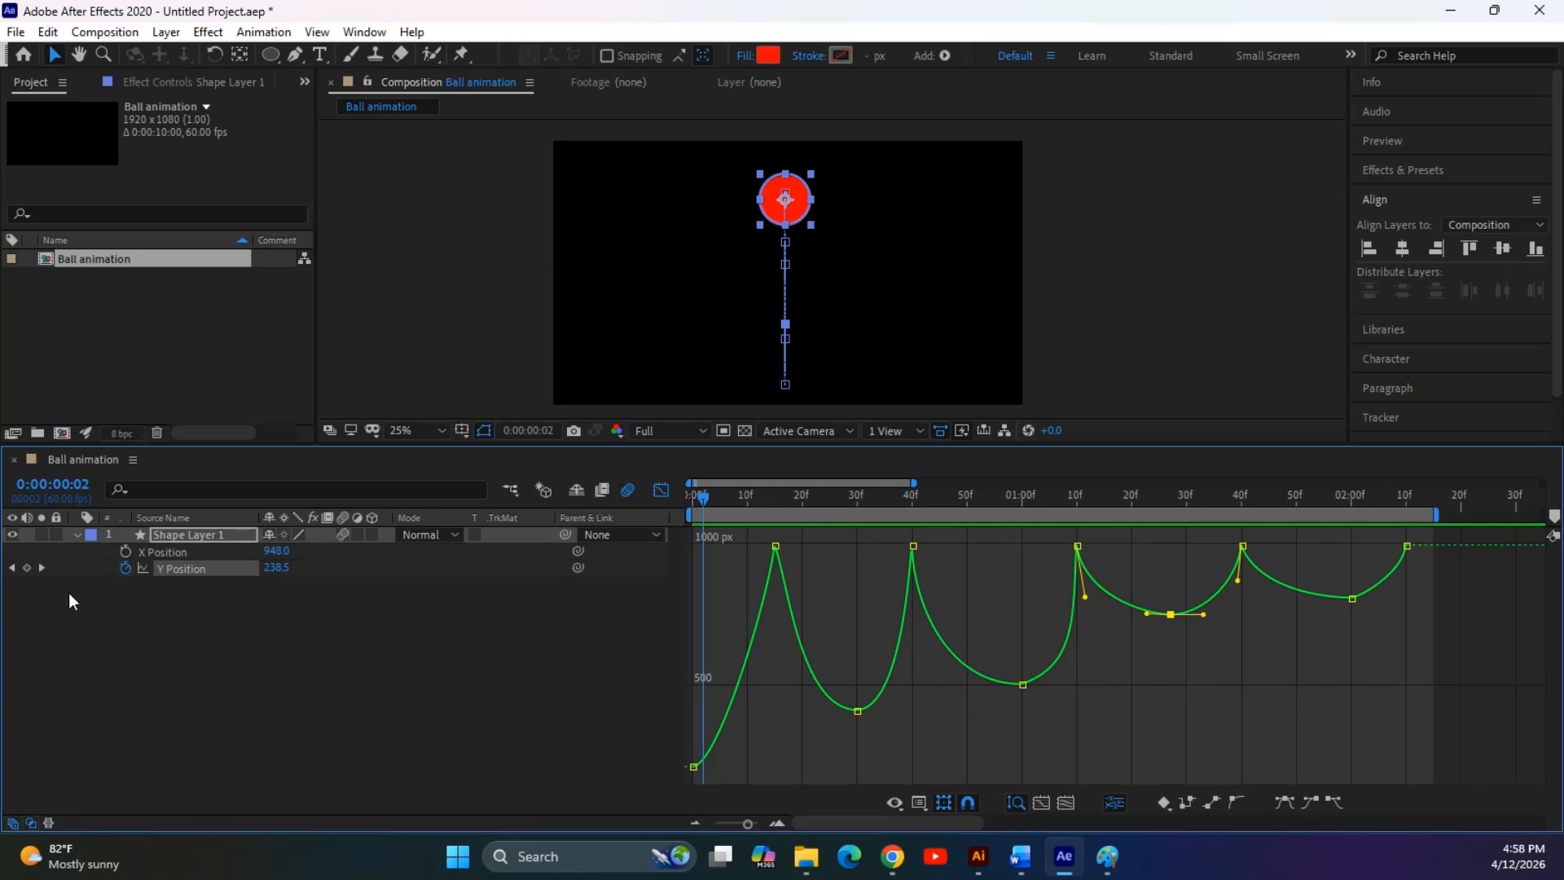
pyautogui.click(196, 550)
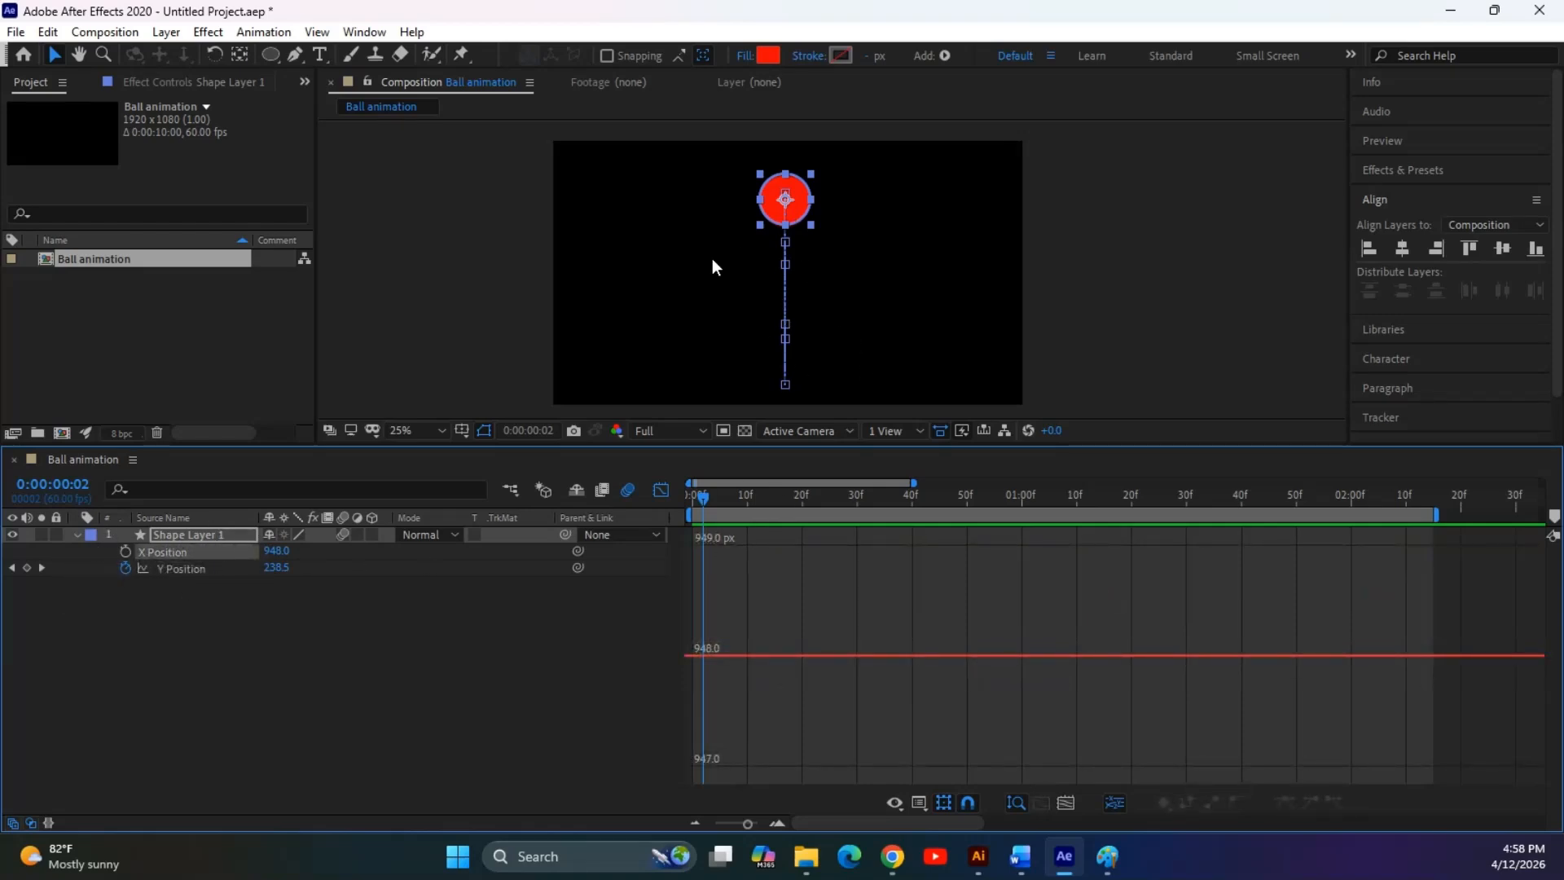
pyautogui.moveTo(274, 551); pyautogui.dragTo(90, 550)
pyautogui.moveTo(289, 561); pyautogui.dragTo(9, 536)
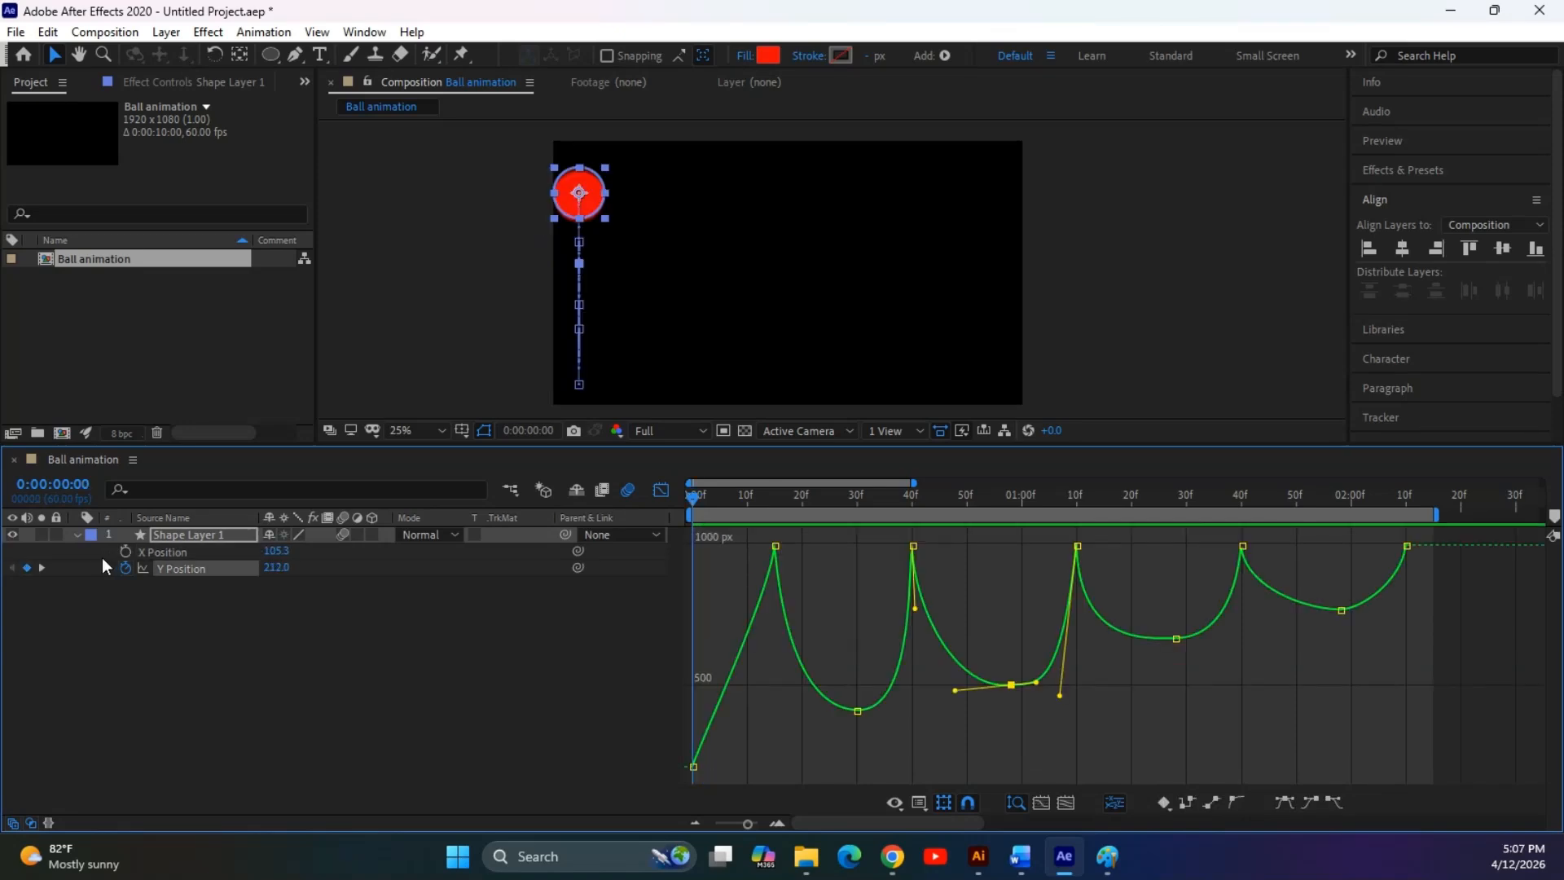
# Show the X and Y Position graphs together and enable X Position keyframing at frame 0
pyautogui.click(175, 551)
pyautogui.click(175, 569)
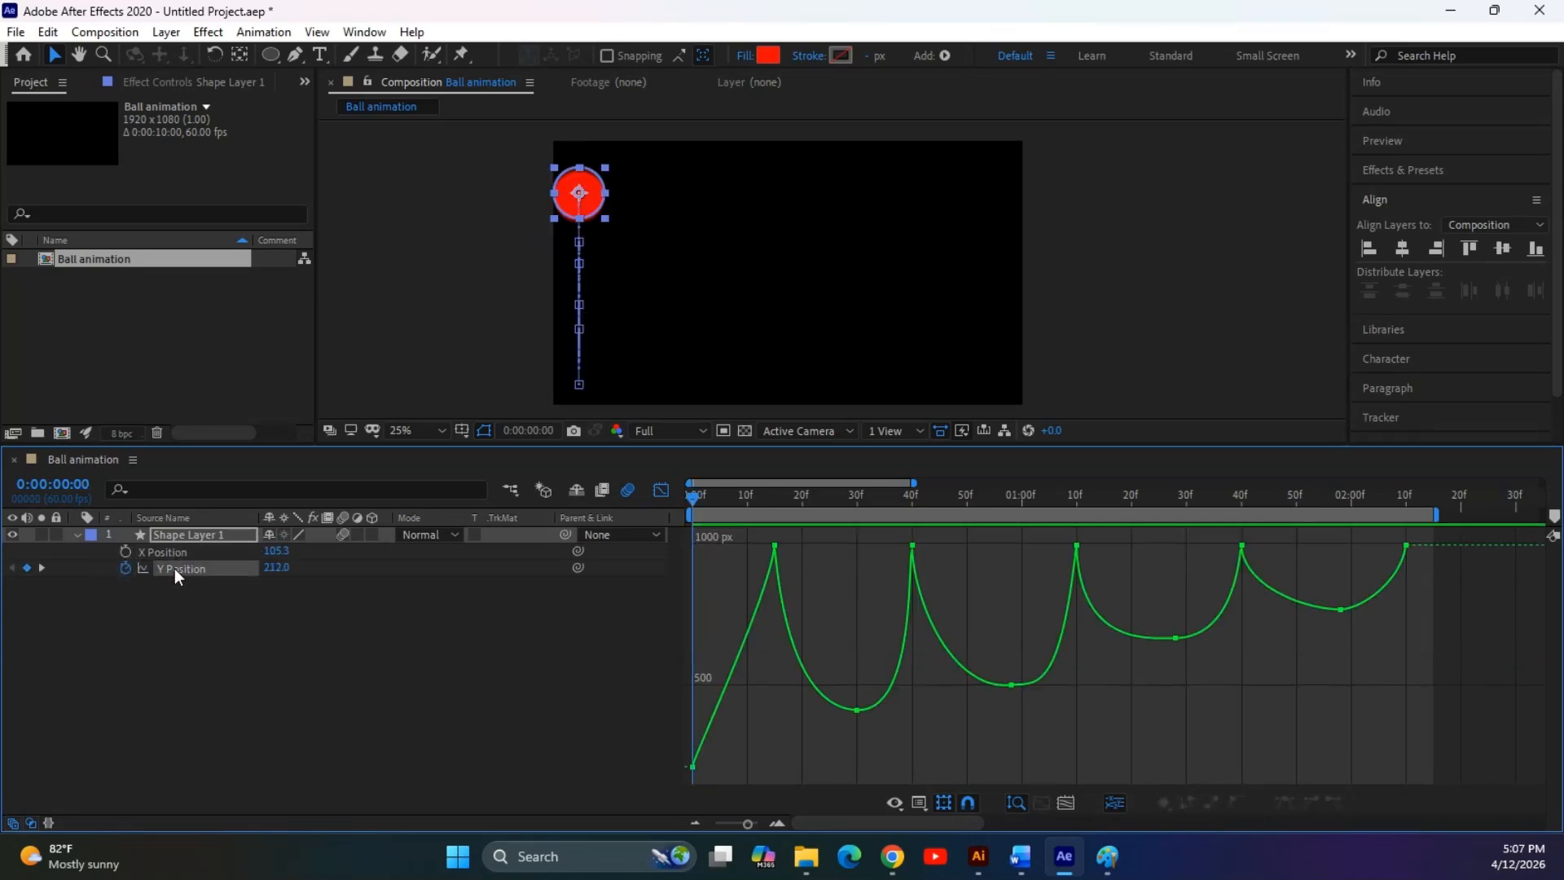
pyautogui.keyDown('shift'); pyautogui.click(164, 552); pyautogui.keyUp('shift')
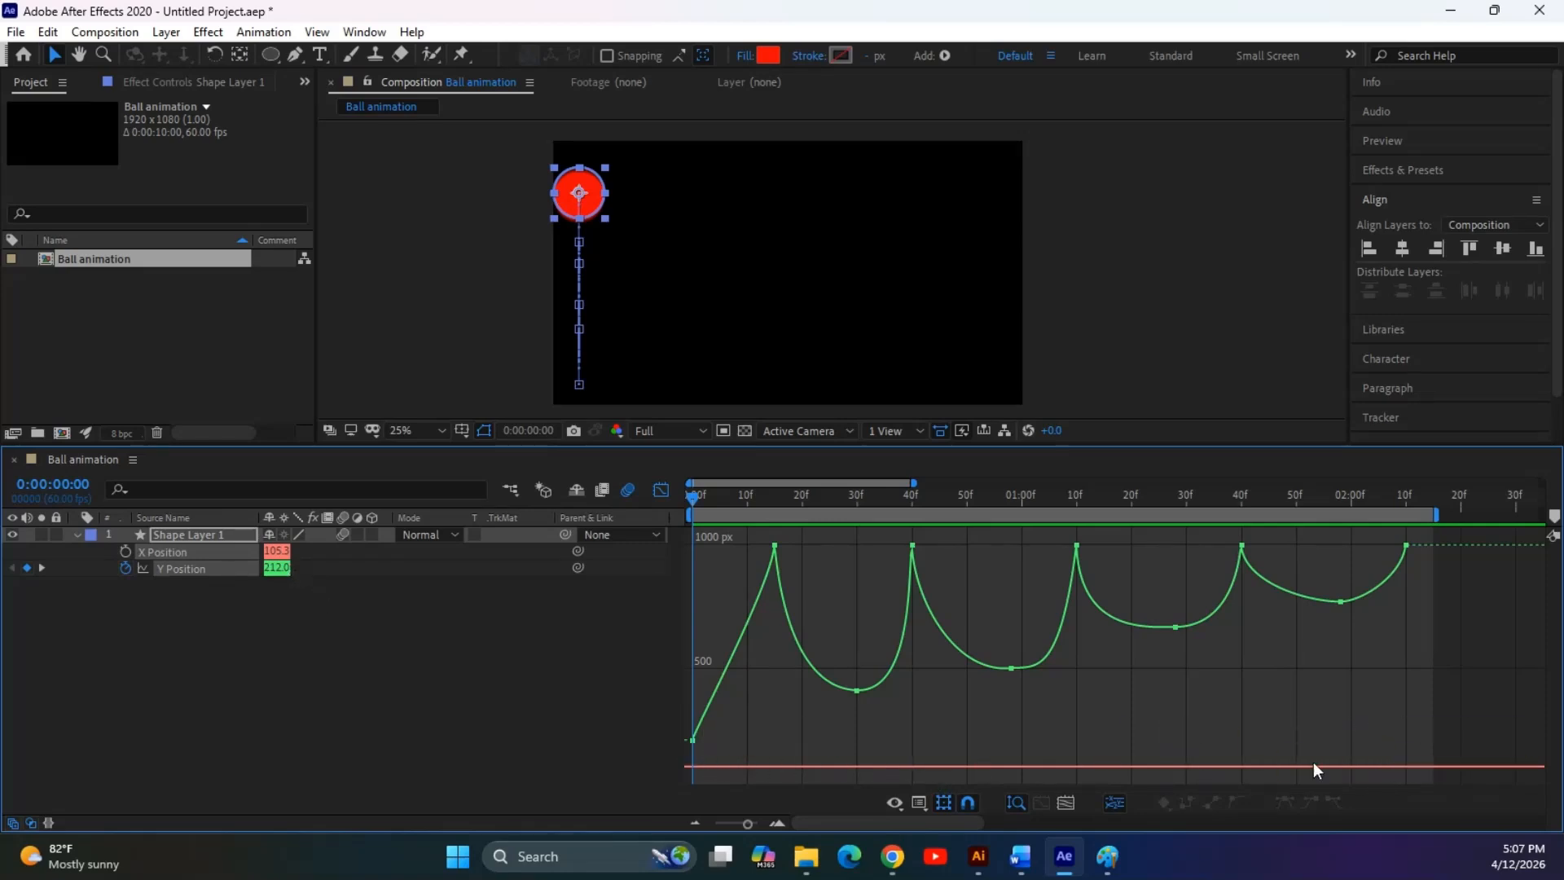
pyautogui.click(128, 551)
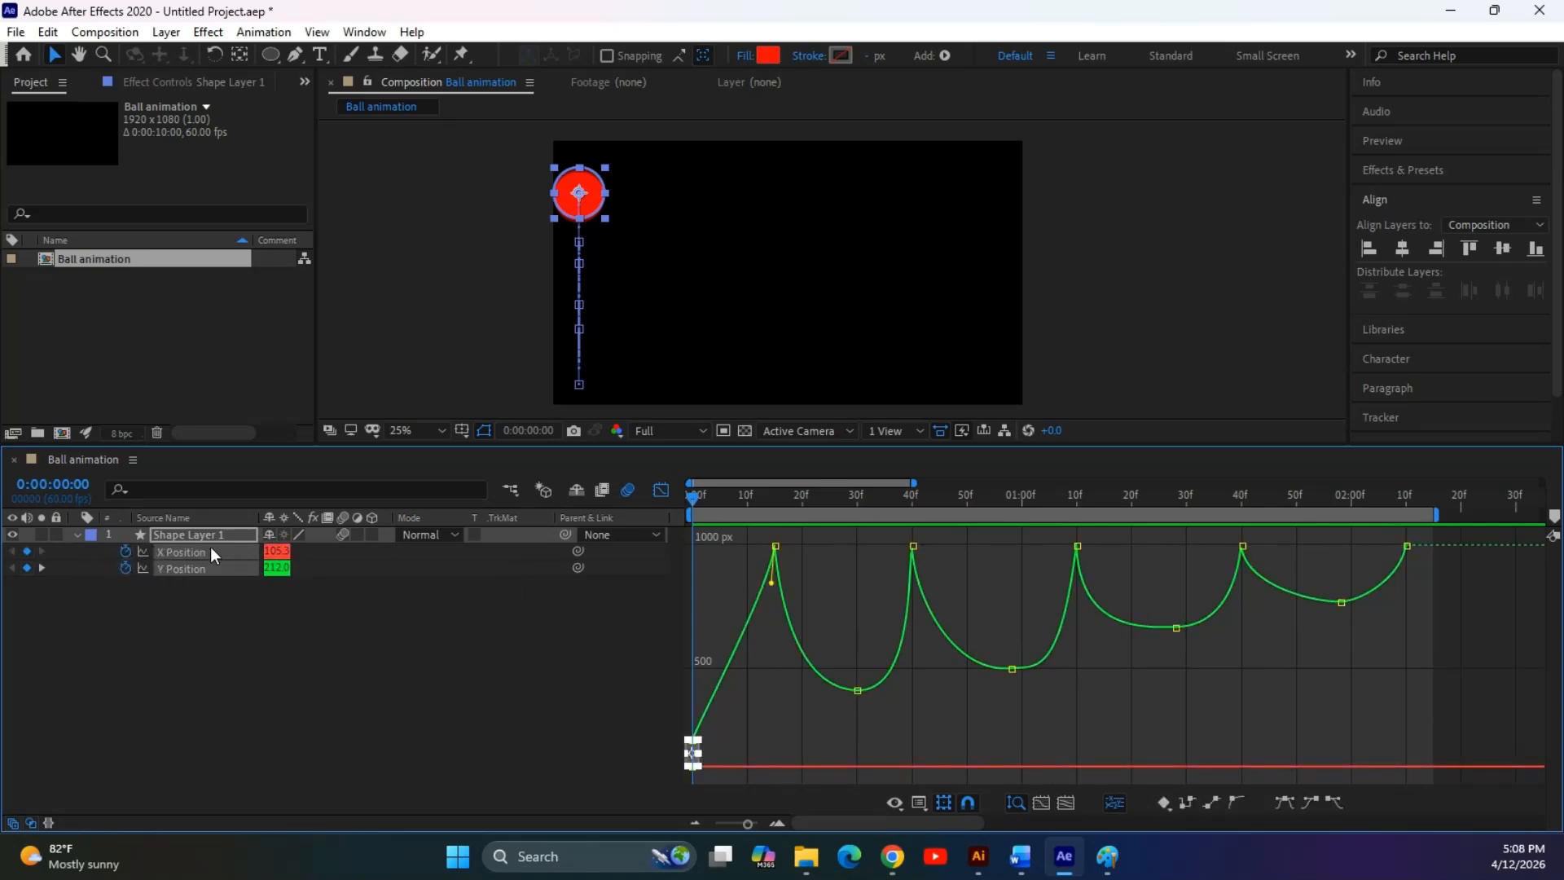
# Set the ball's X Position to 2114.3 at 0:00:02:10 so it travels out of the frame
pyautogui.moveTo(698, 500); pyautogui.dragTo(1415, 527)
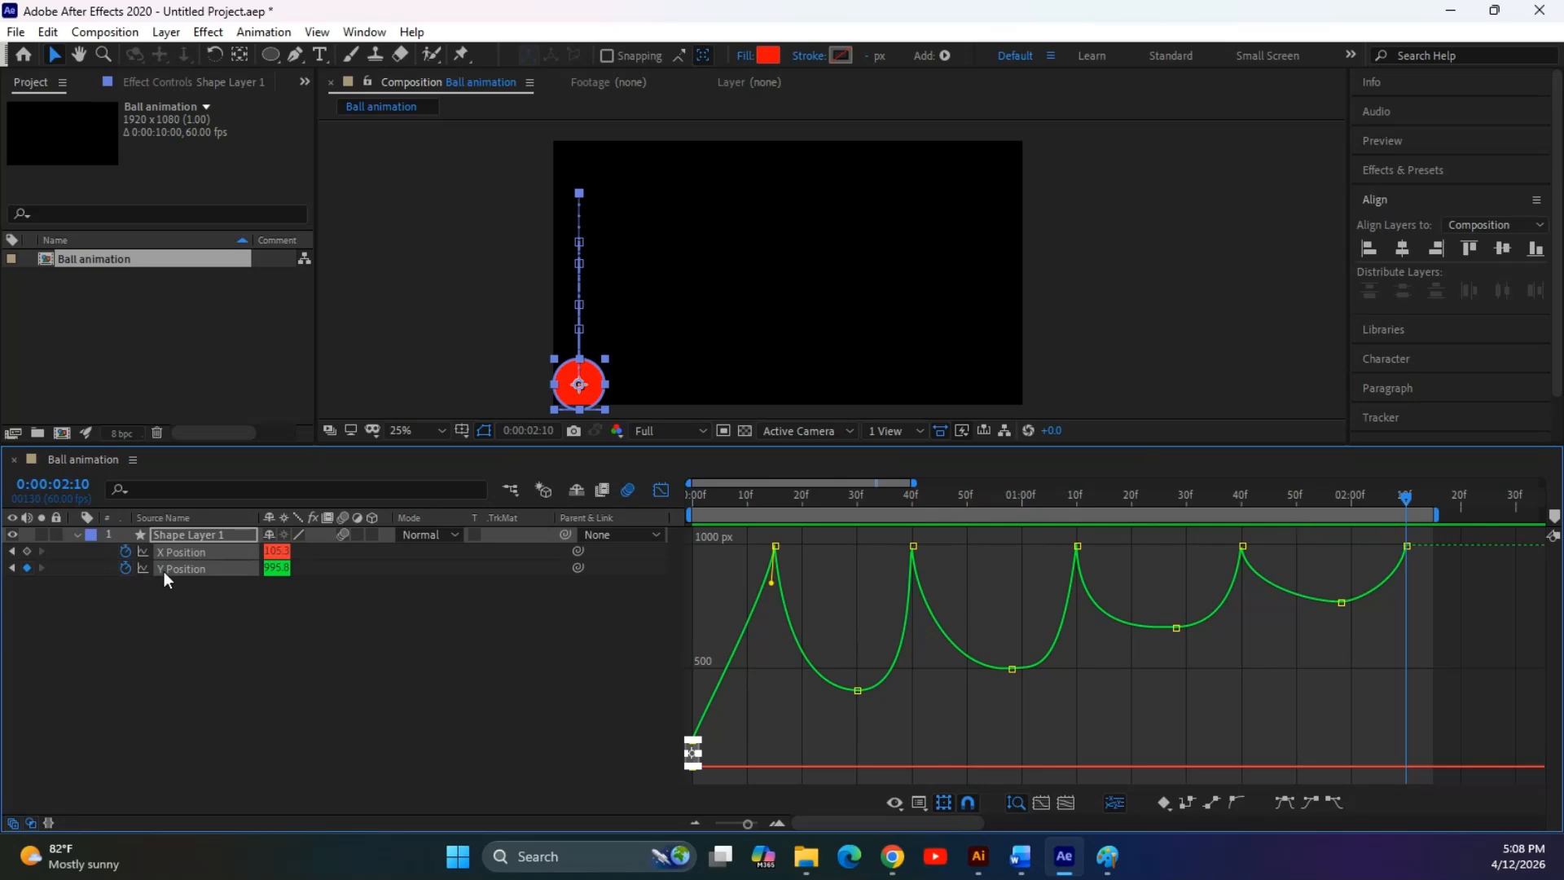
pyautogui.moveTo(277, 556); pyautogui.dragTo(1532, 544)
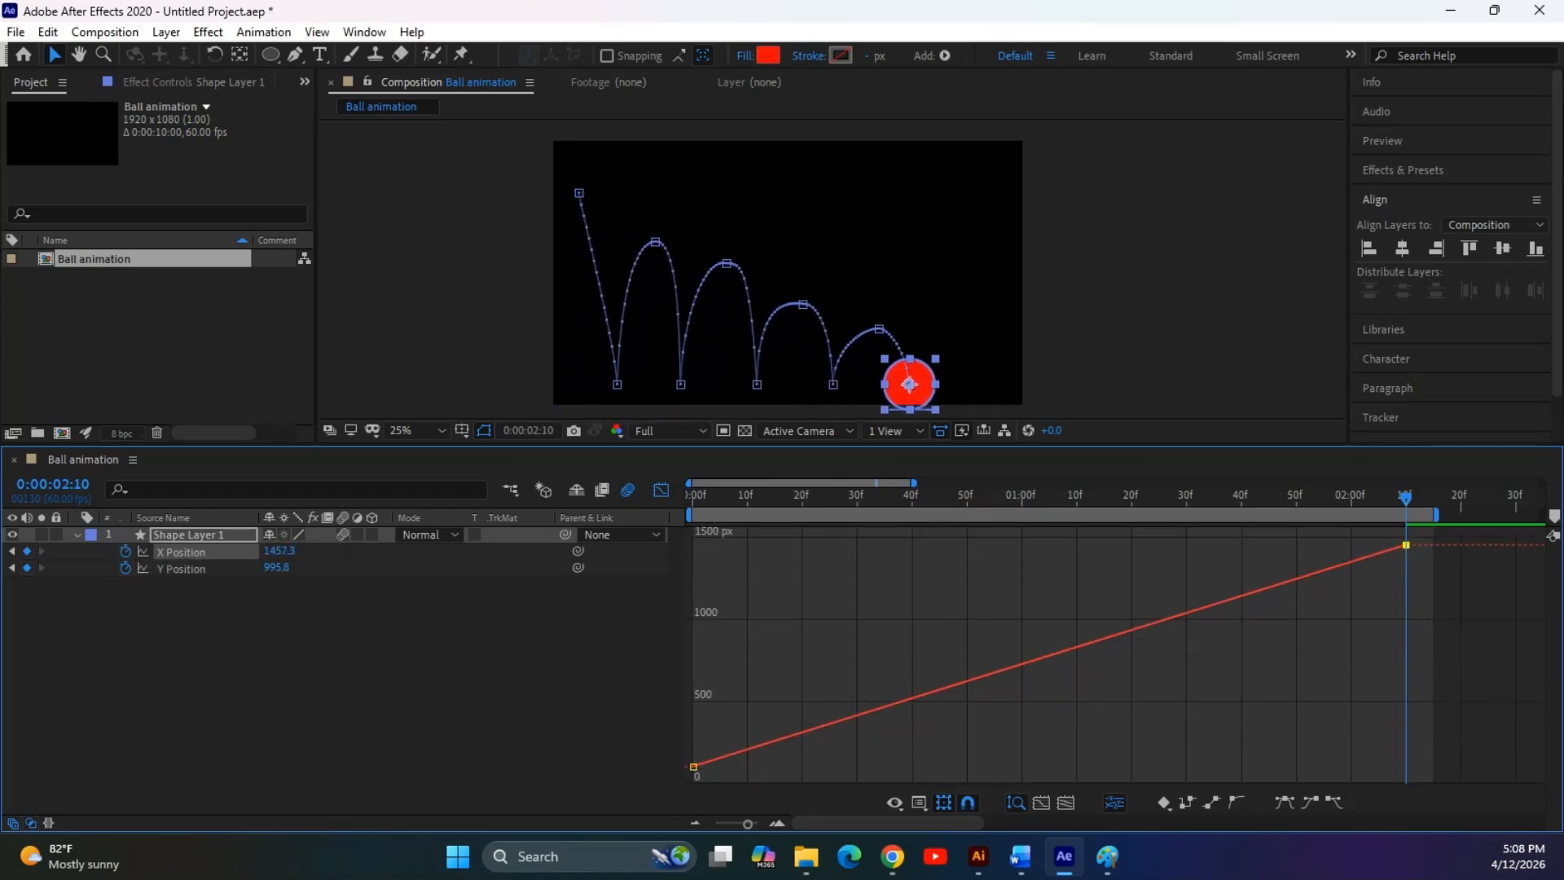
pyautogui.moveTo(269, 557); pyautogui.dragTo(909, 538)
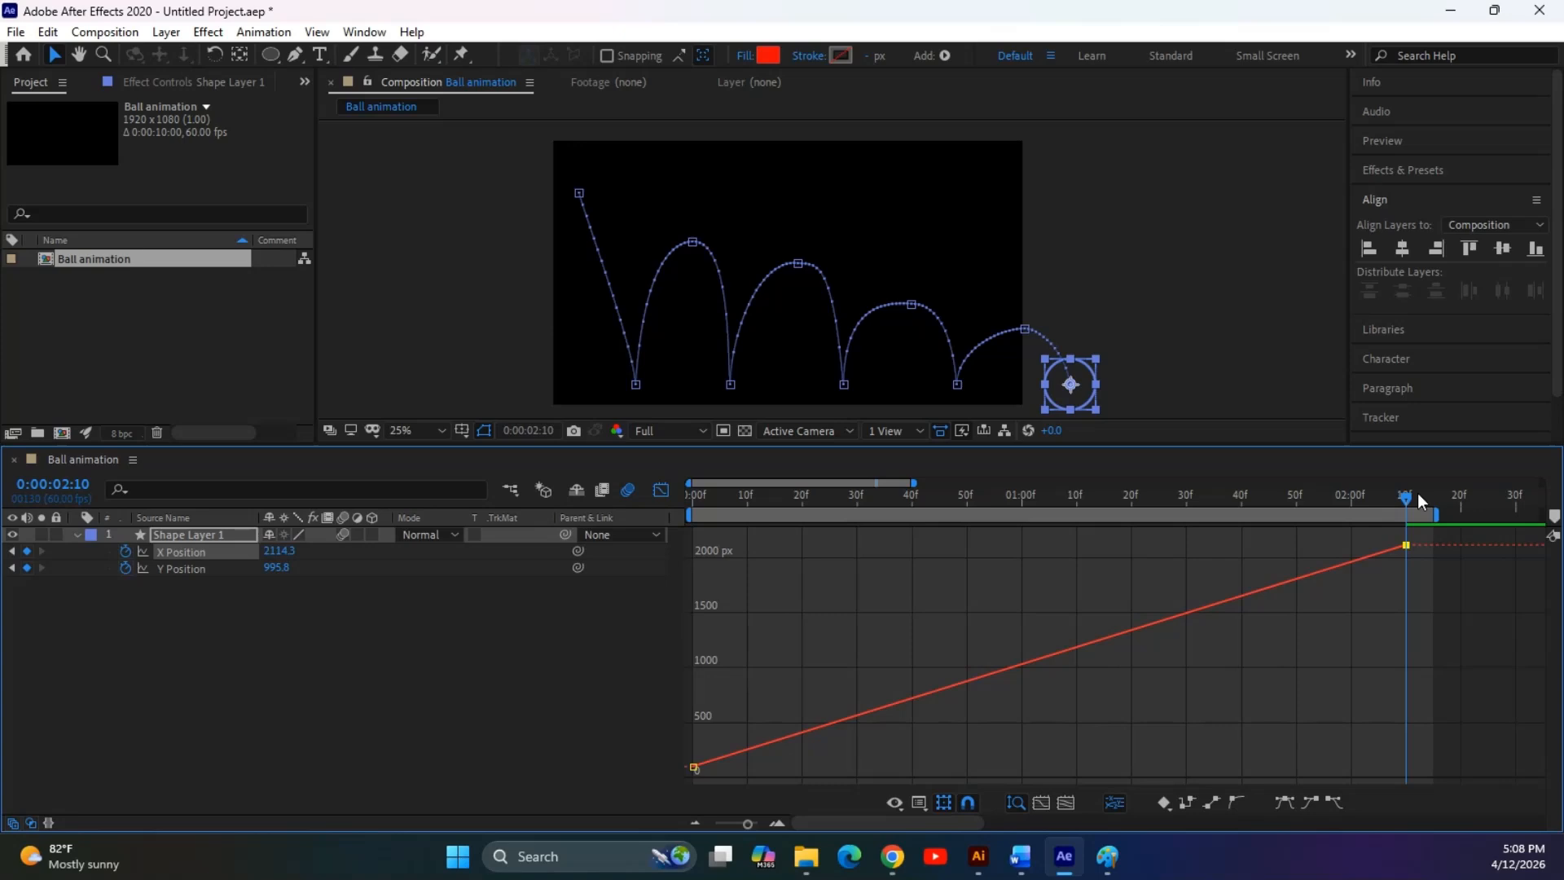
# Deselect the layer and preview the horizontally travelling bounce from frame 0
pyautogui.moveTo(1402, 491); pyautogui.dragTo(602, 559)
pyautogui.click(414, 718)
pyautogui.press('space')
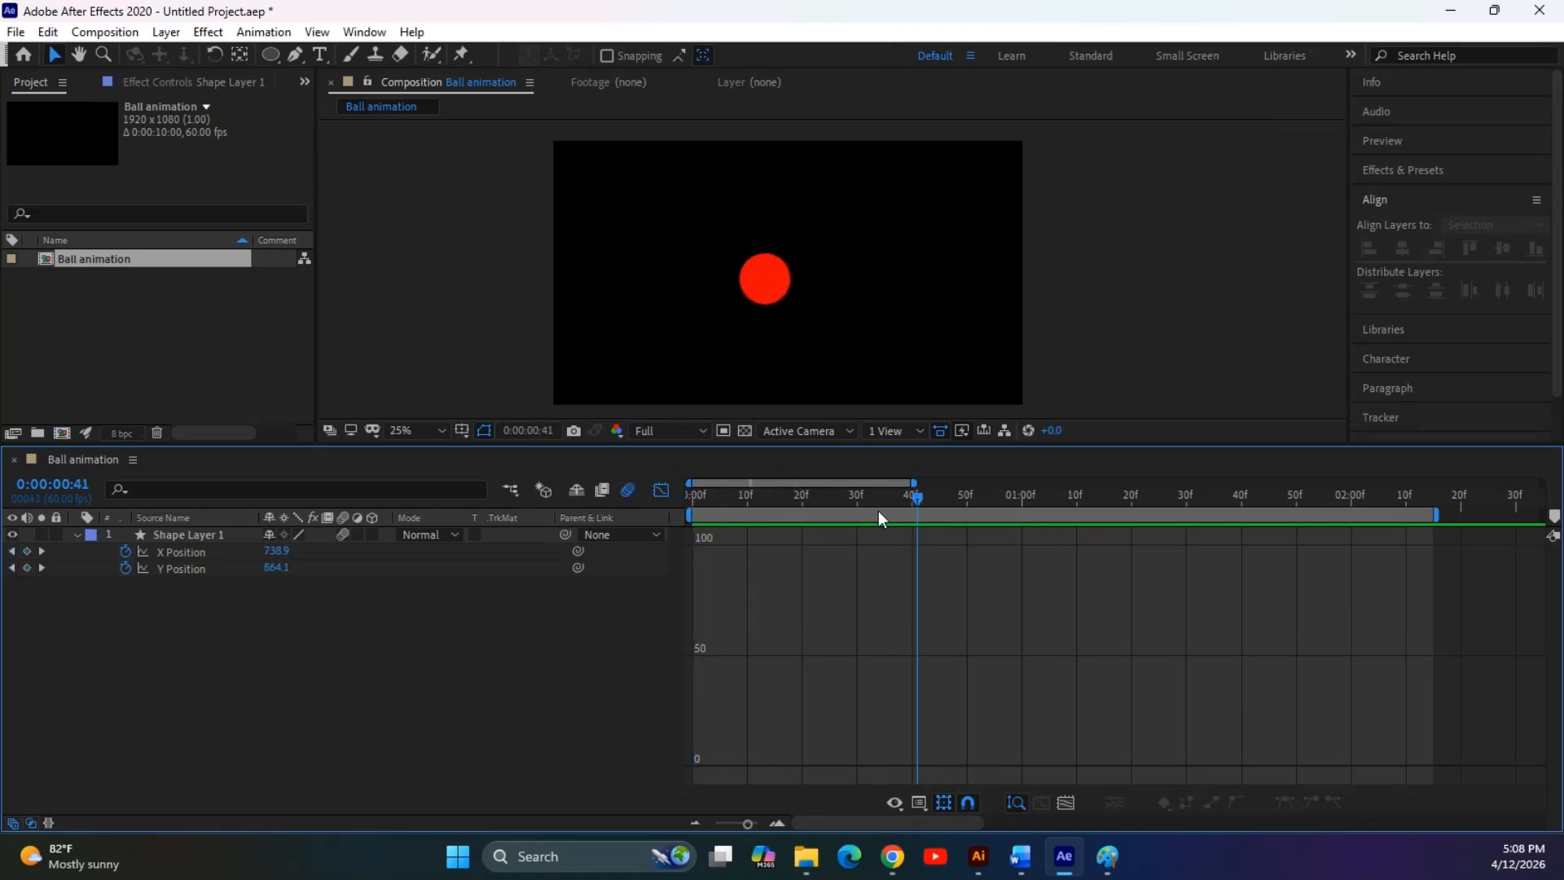
pyautogui.press('space')
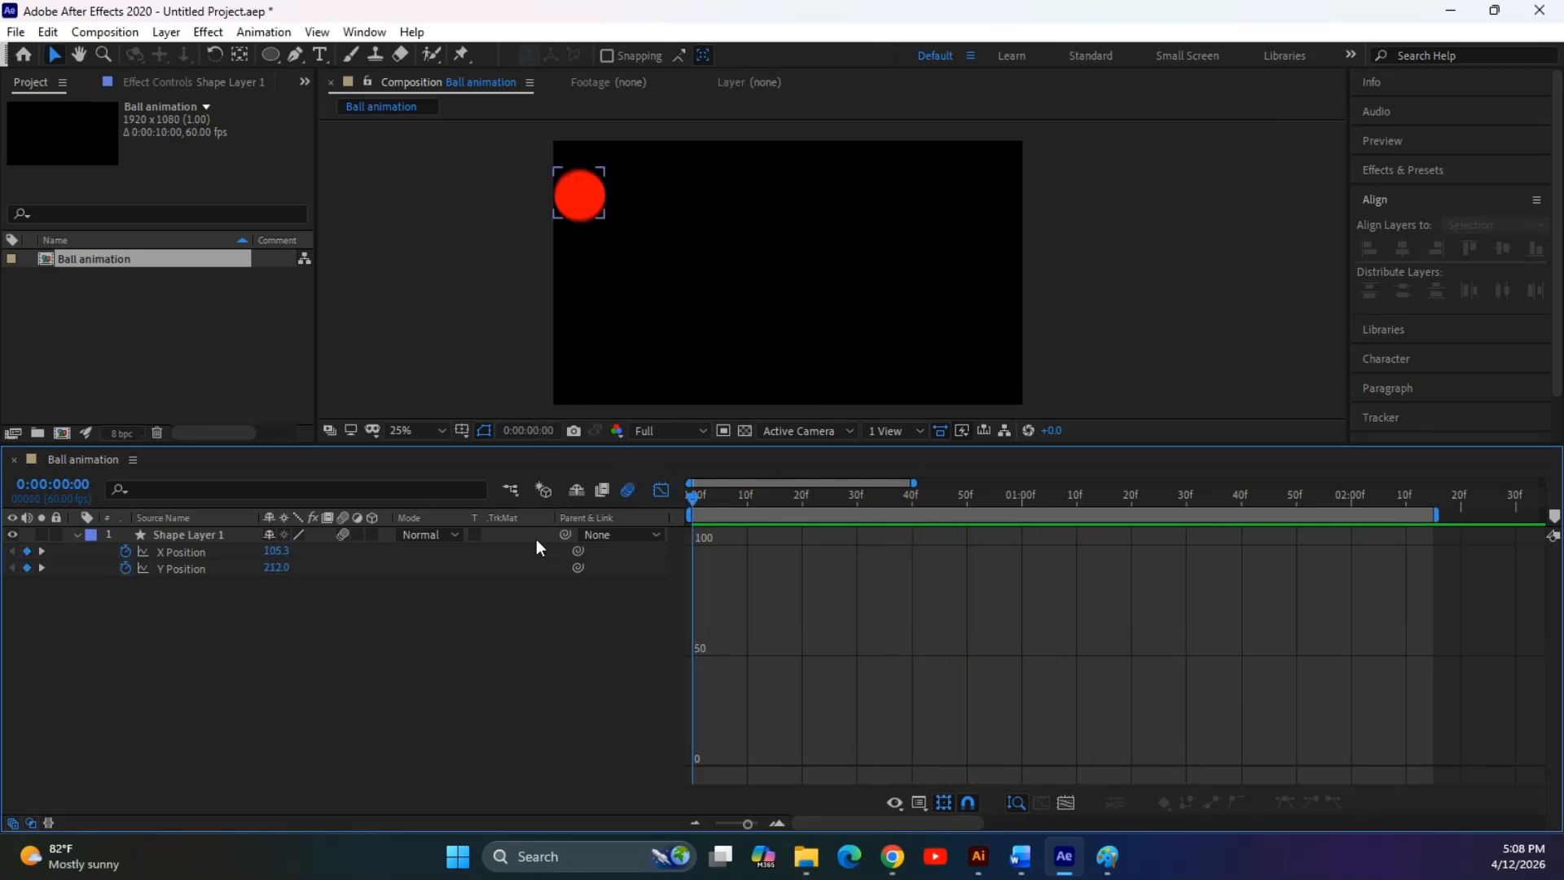
# Create a dark blue solid layer at 1920 × 1080 px in the Ball animation composition
pyautogui.click(76, 535)
pyautogui.rightClick(183, 673)
pyautogui.moveTo(325, 458)
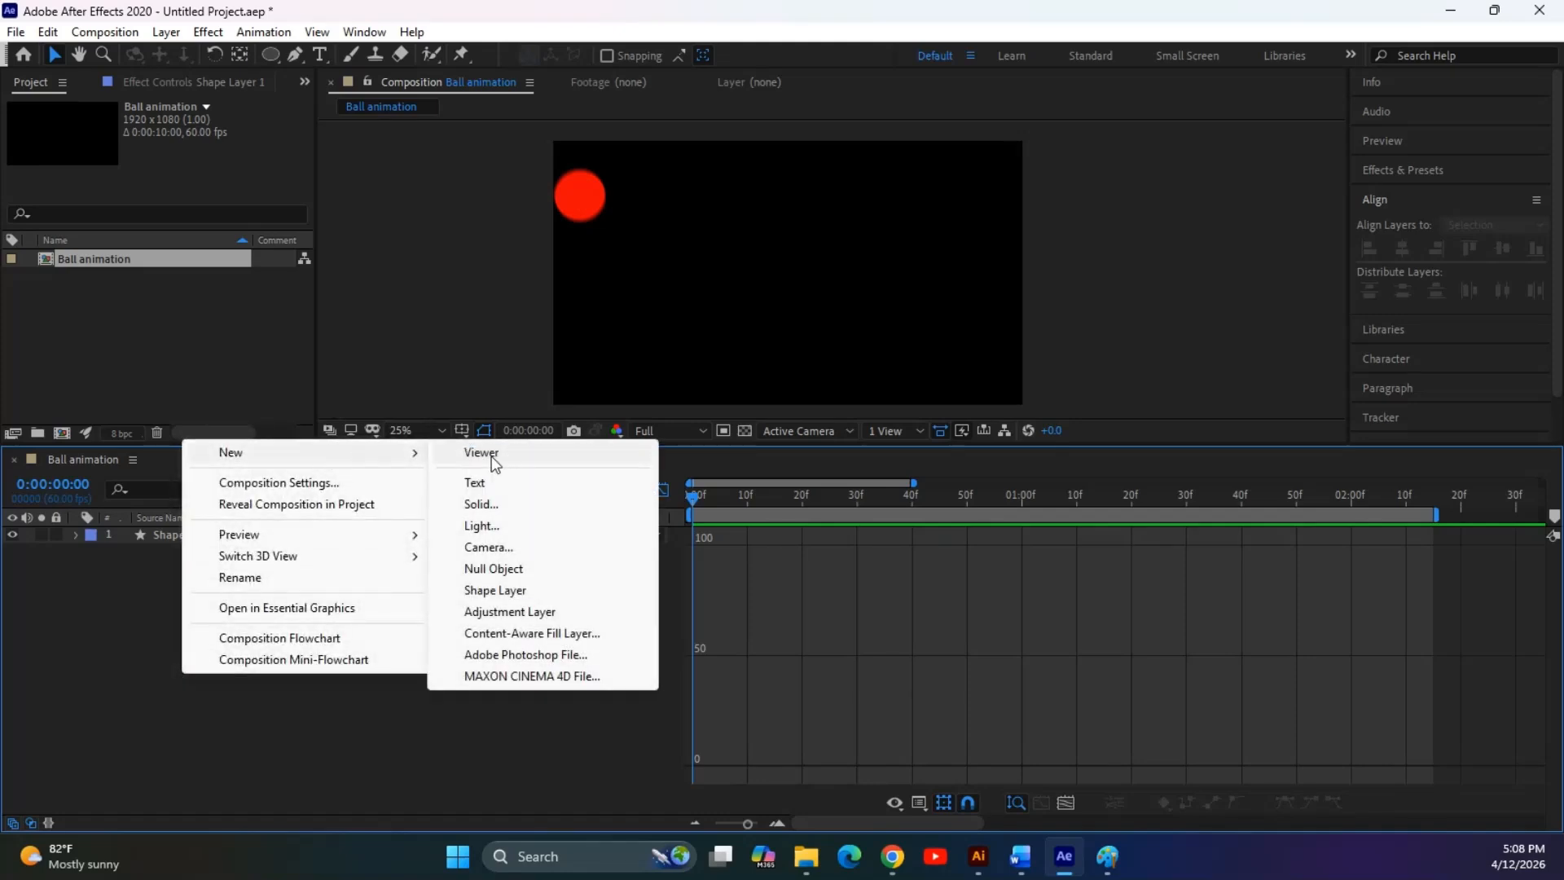
pyautogui.click(510, 504)
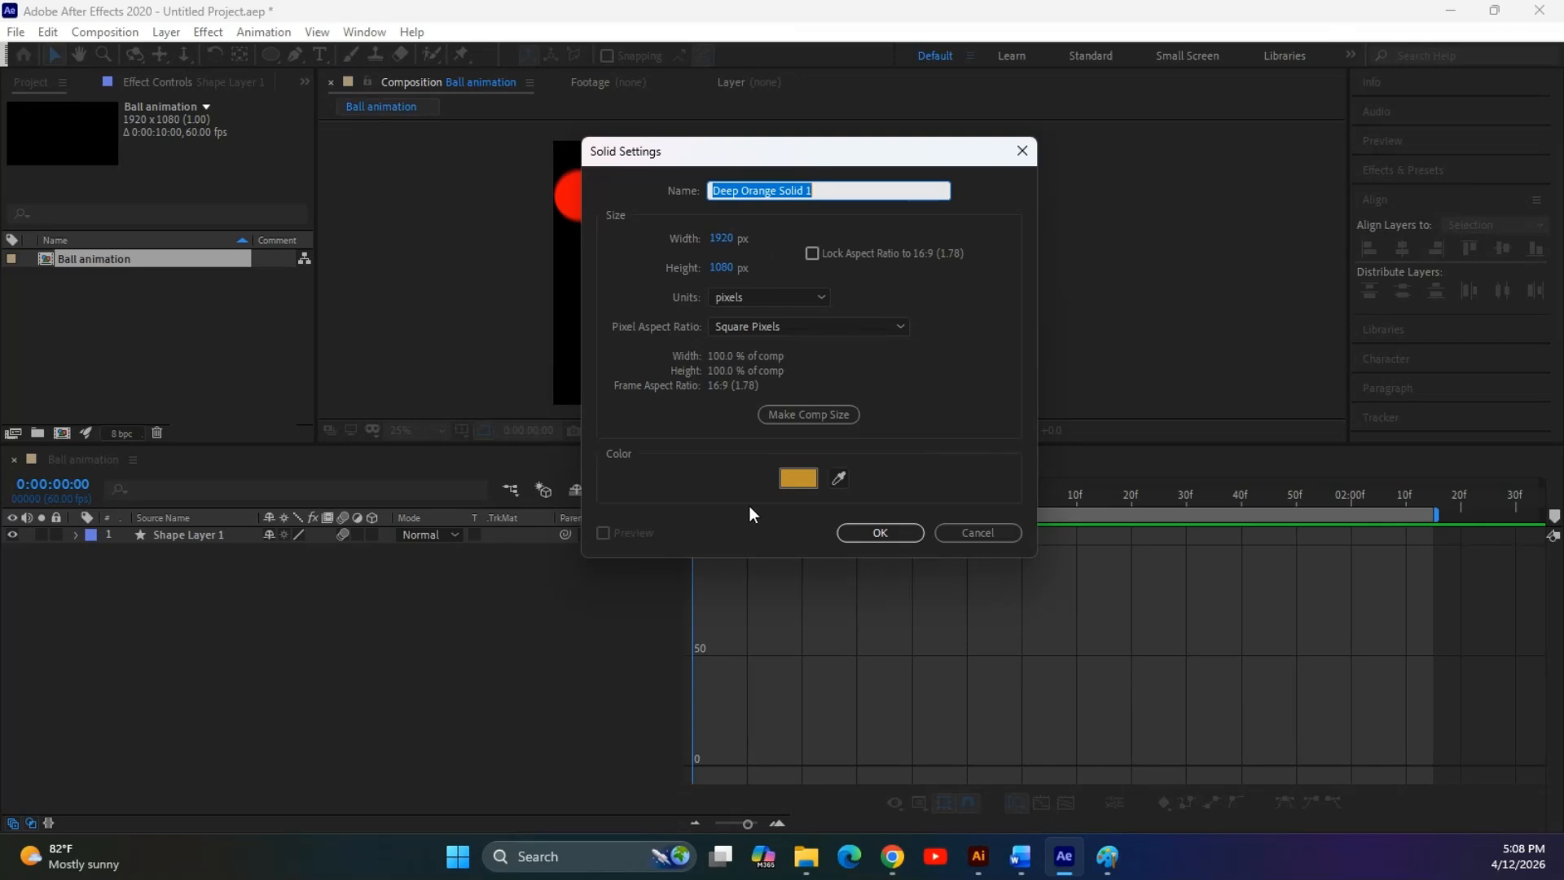
pyautogui.click(796, 476)
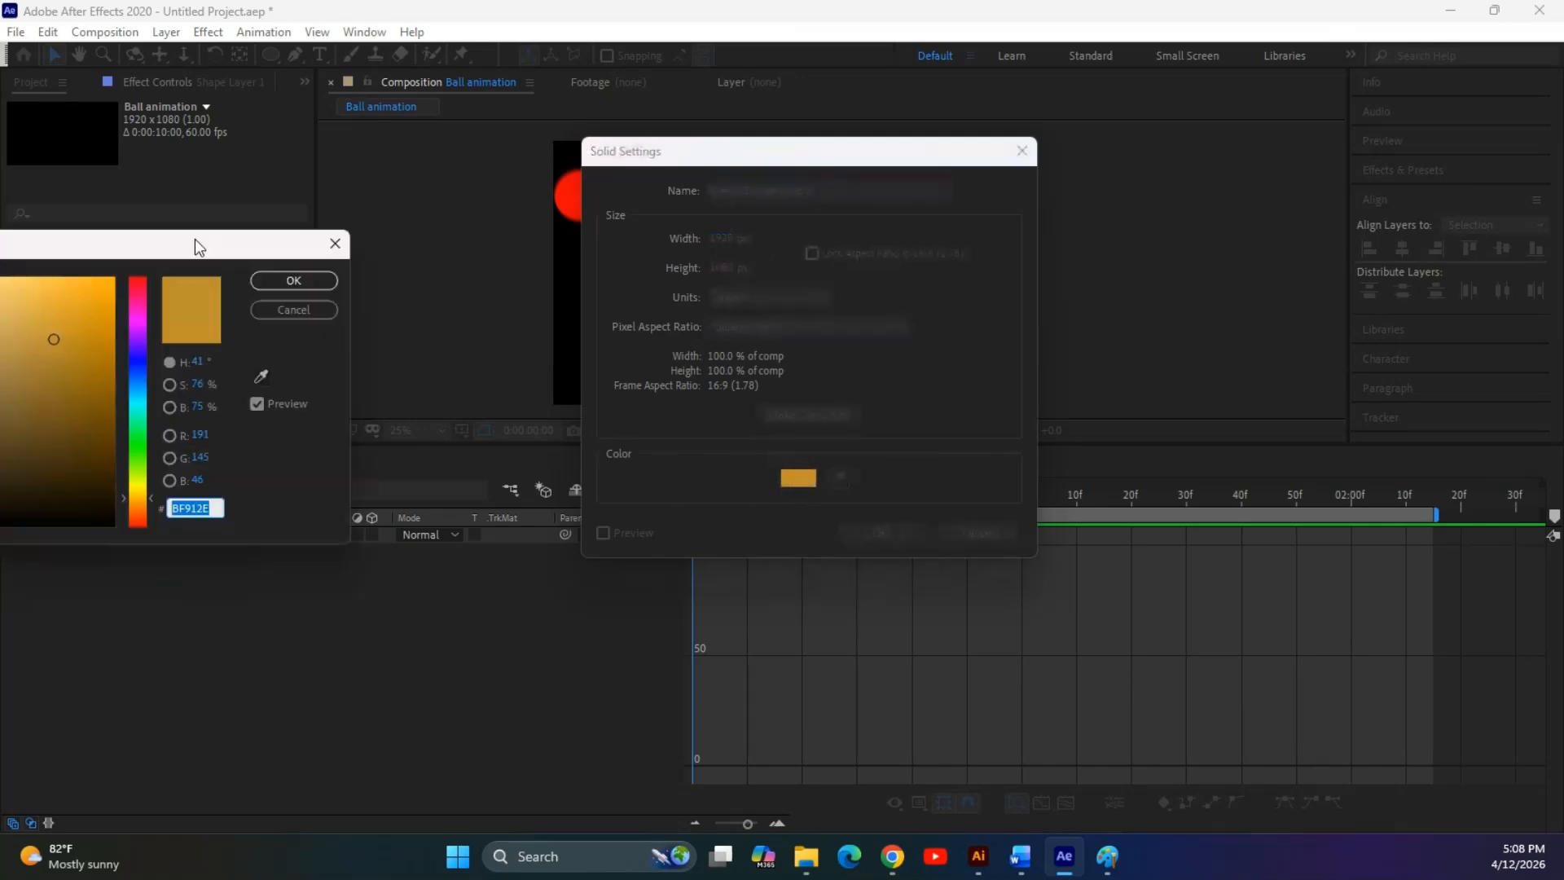
pyautogui.moveTo(1092, 247); pyautogui.dragTo(1058, 339)
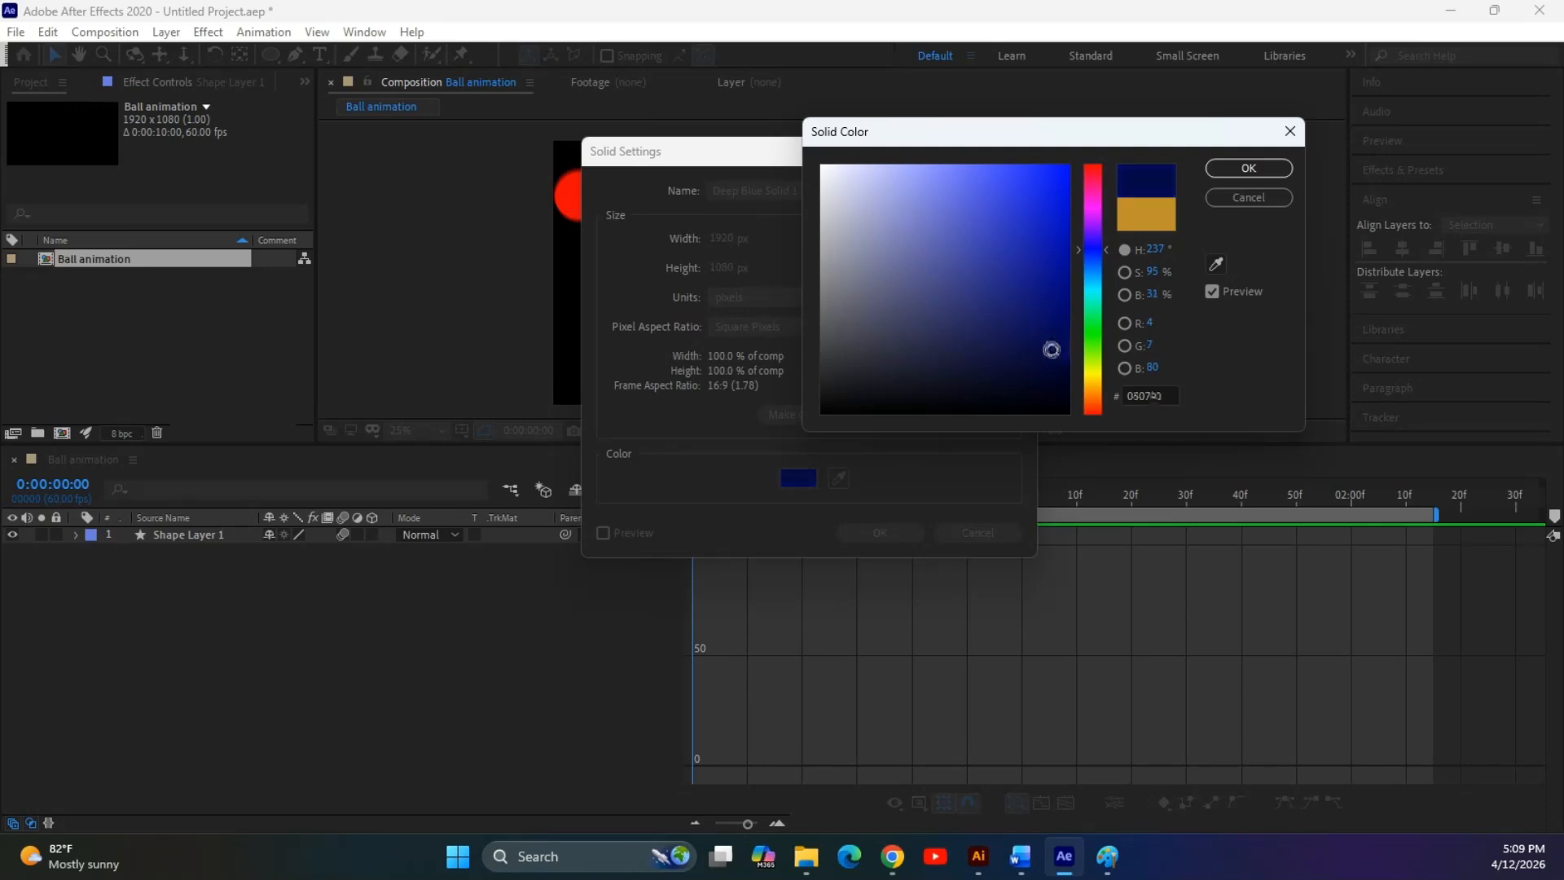
pyautogui.click(1230, 169)
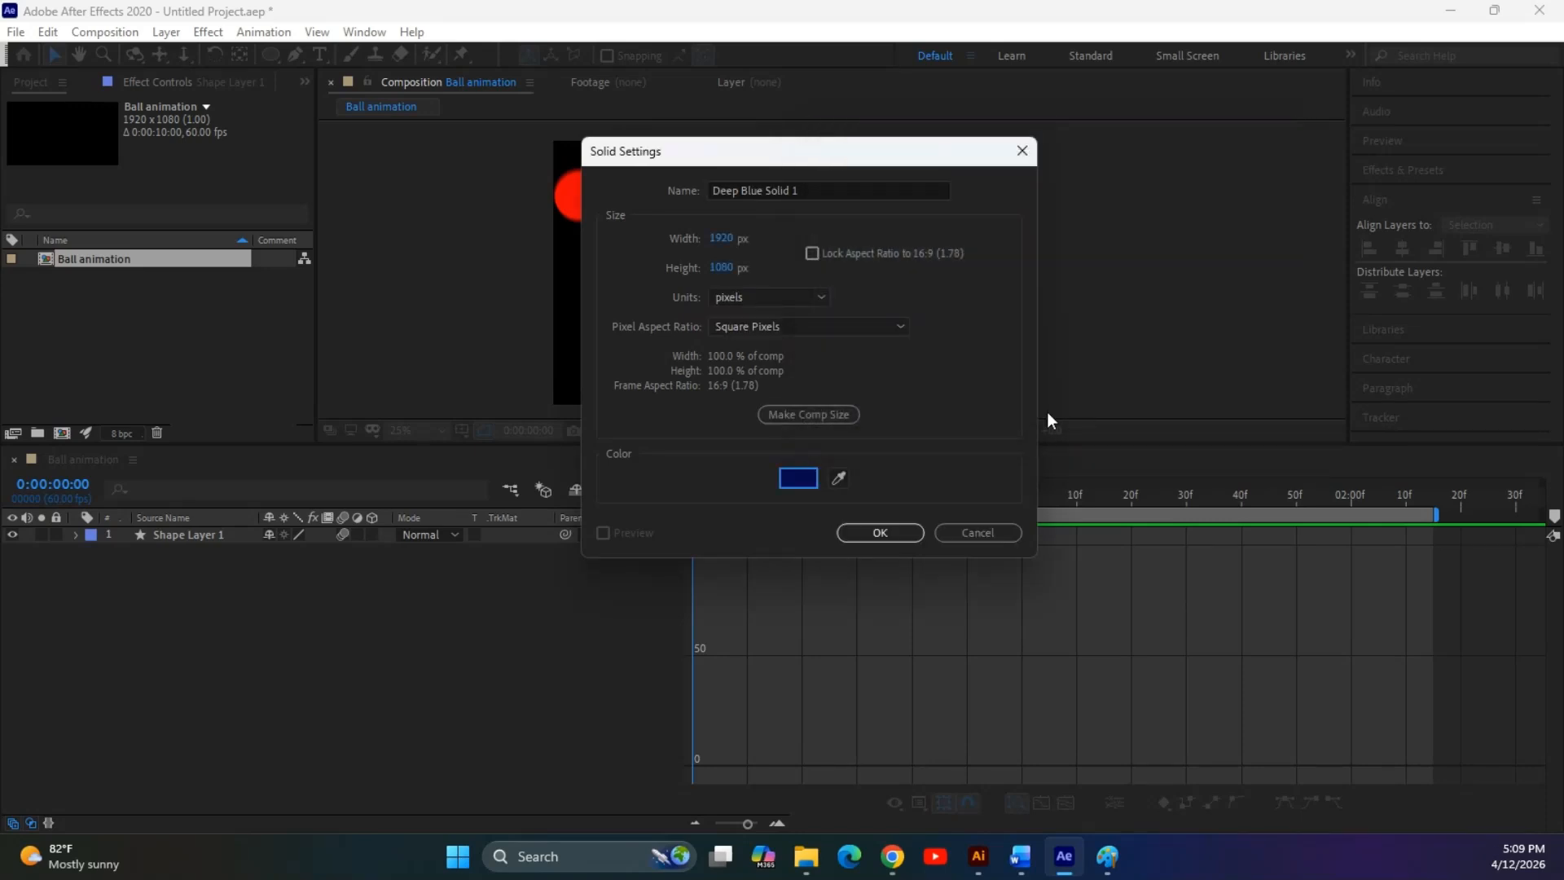
pyautogui.click(880, 534)
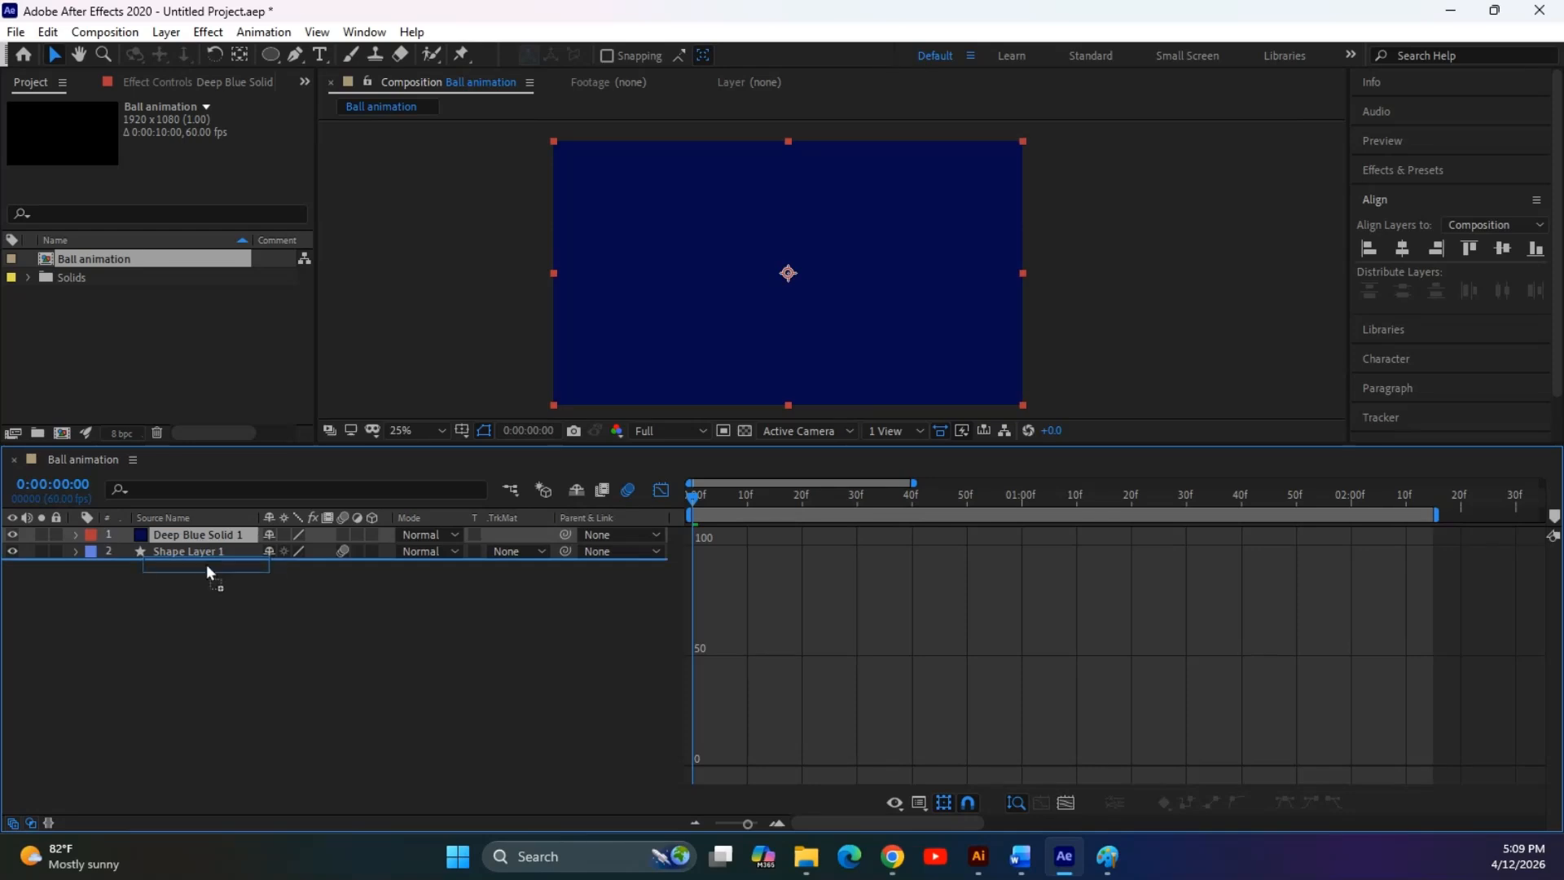
# Place the dark blue solid beneath the ball's layer and preview the bounce against the background
pyautogui.moveTo(201, 540); pyautogui.dragTo(362, 627)
pyautogui.press('space')
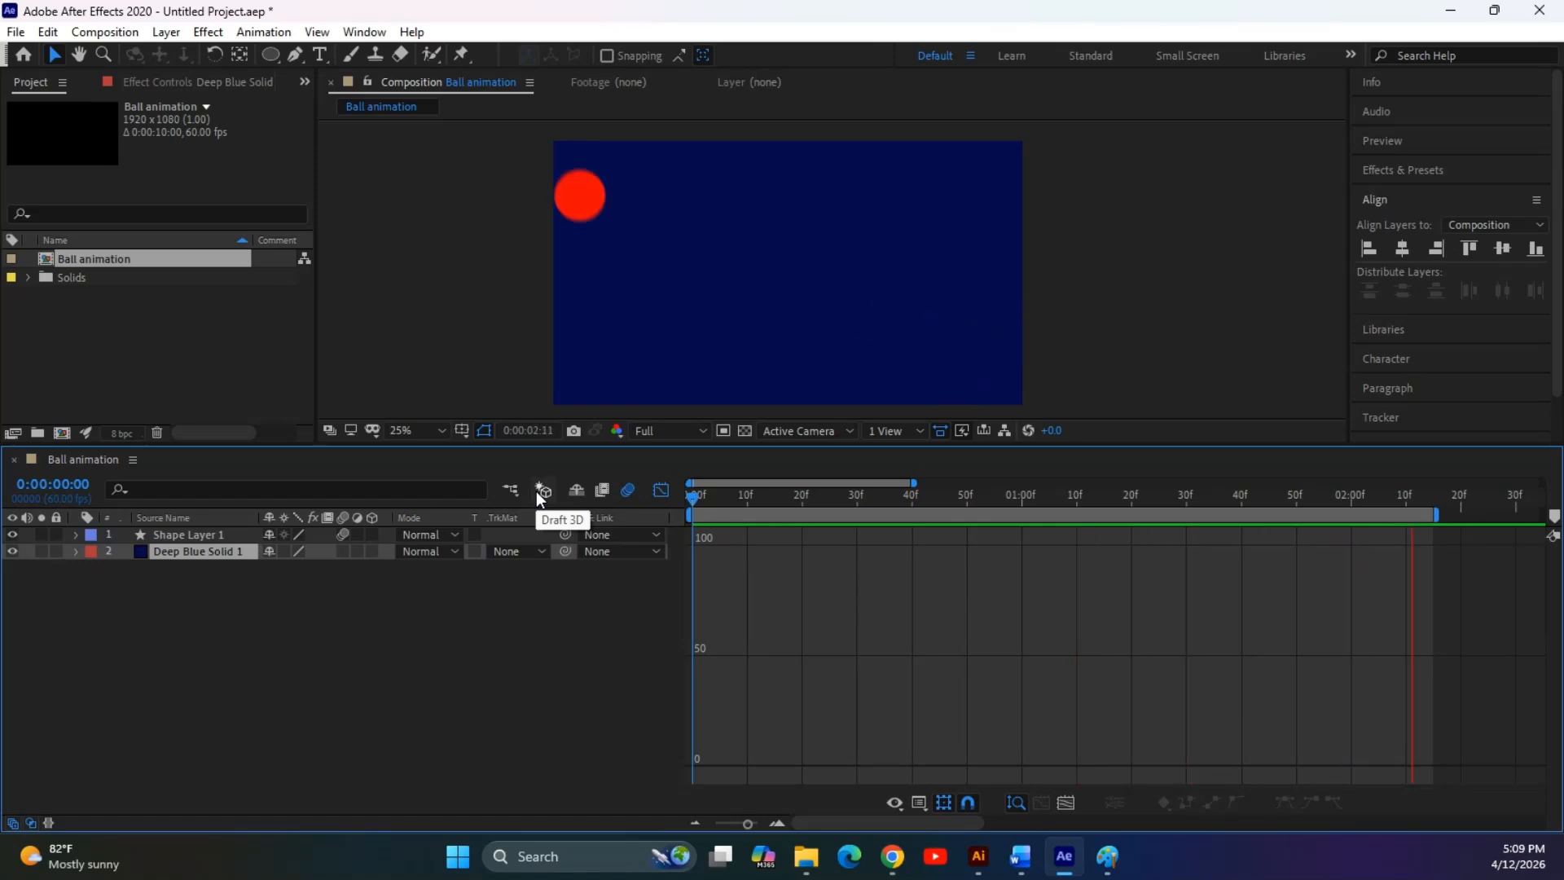
pyautogui.press('space')
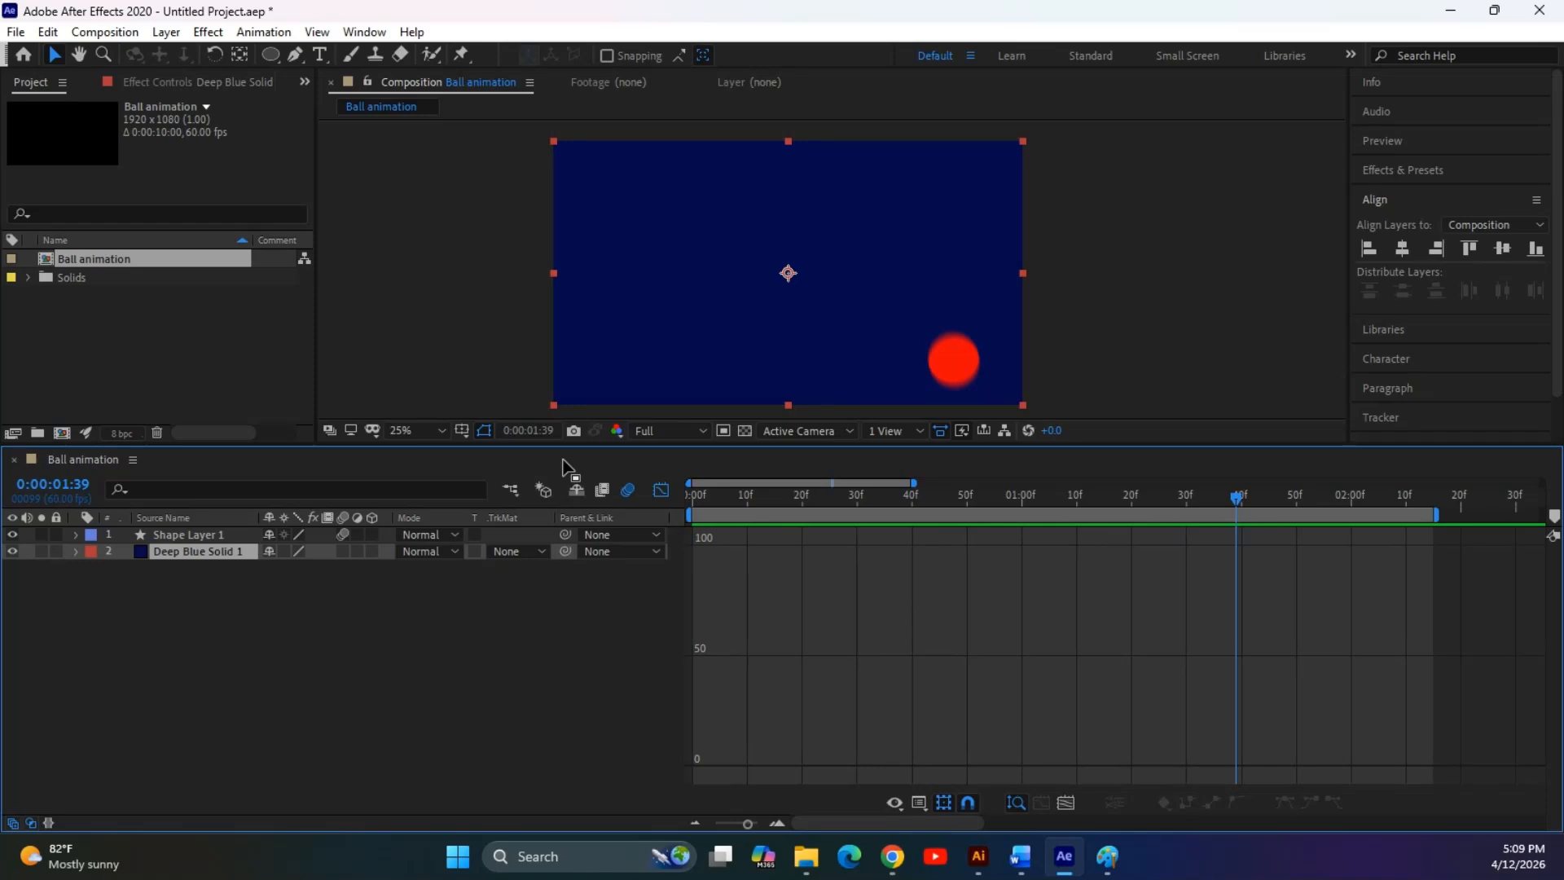
# Switch to the bouncing-ball reference drawing in Chrome to examine its contact and squash poses, and return to After Effects
pyautogui.hotkey('alt', 'Tab')
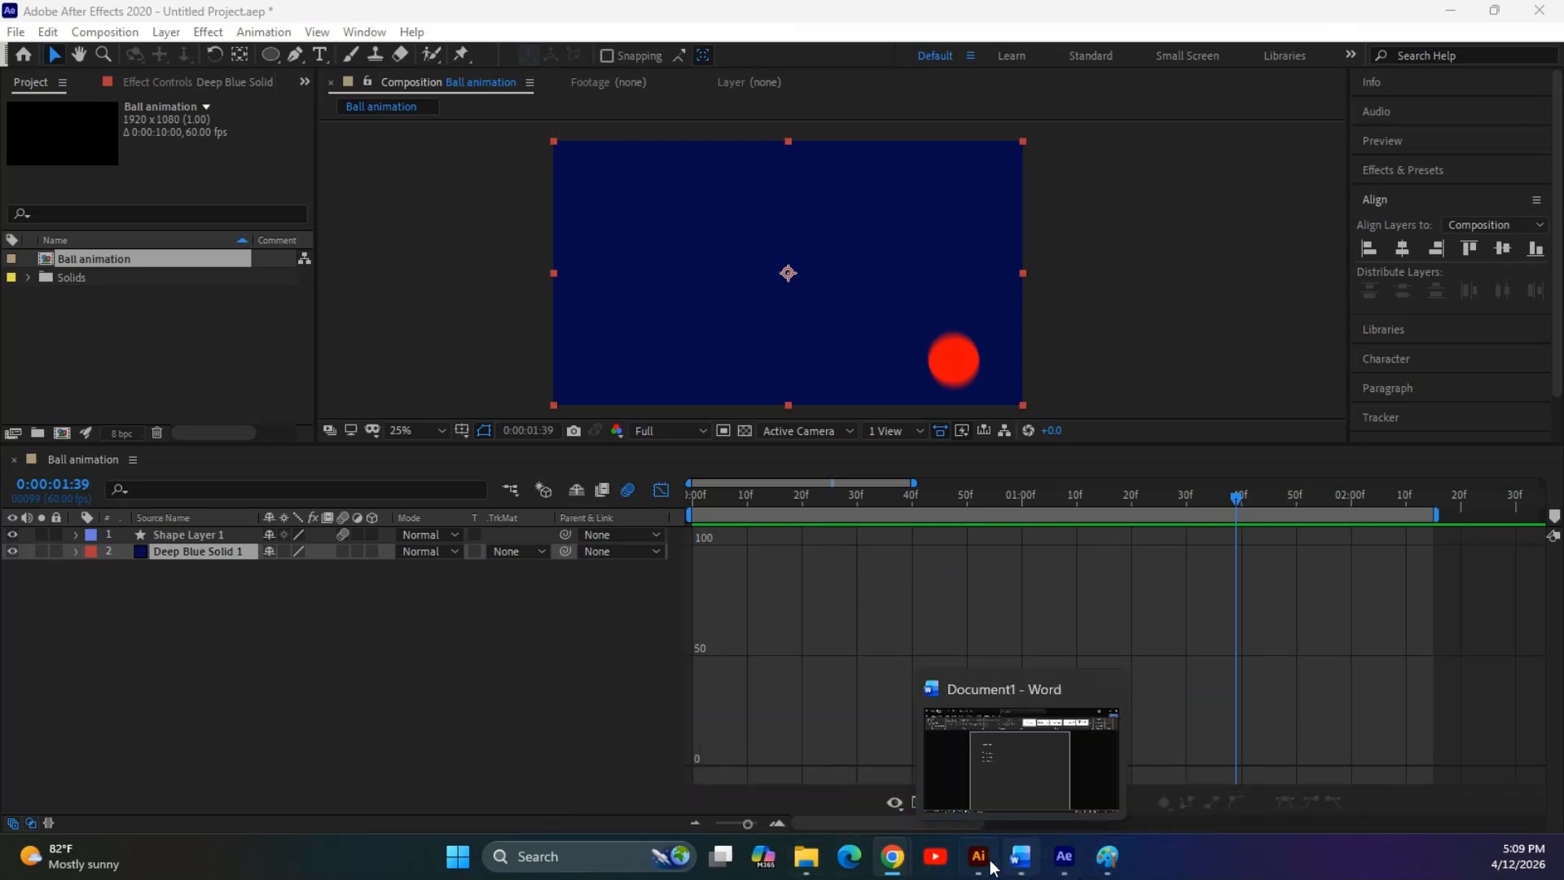
pyautogui.moveTo(918, 776)
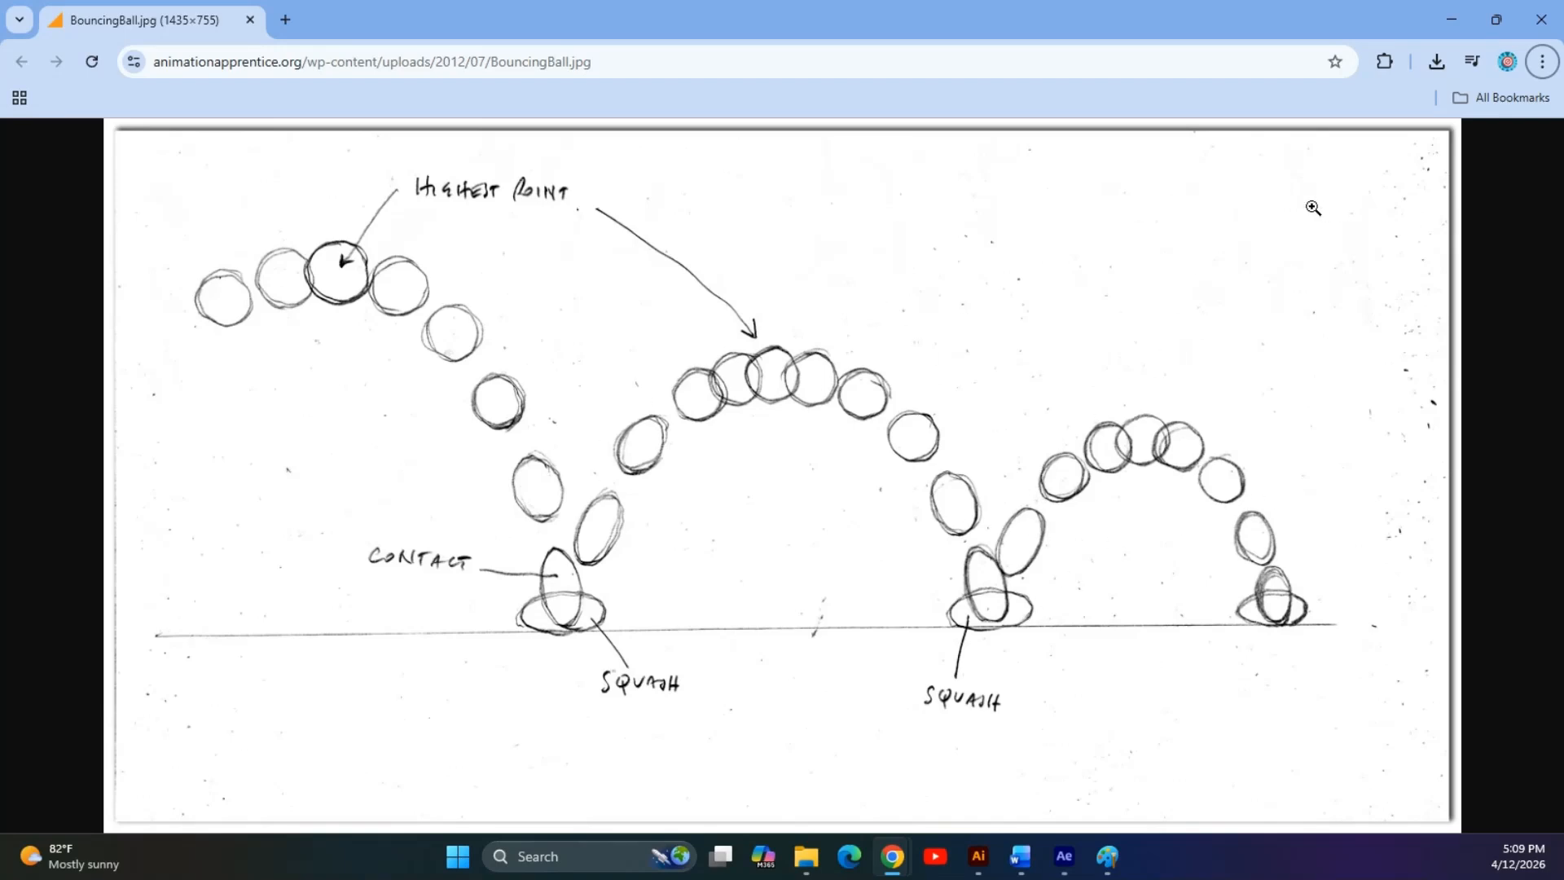
pyautogui.click(1450, 10)
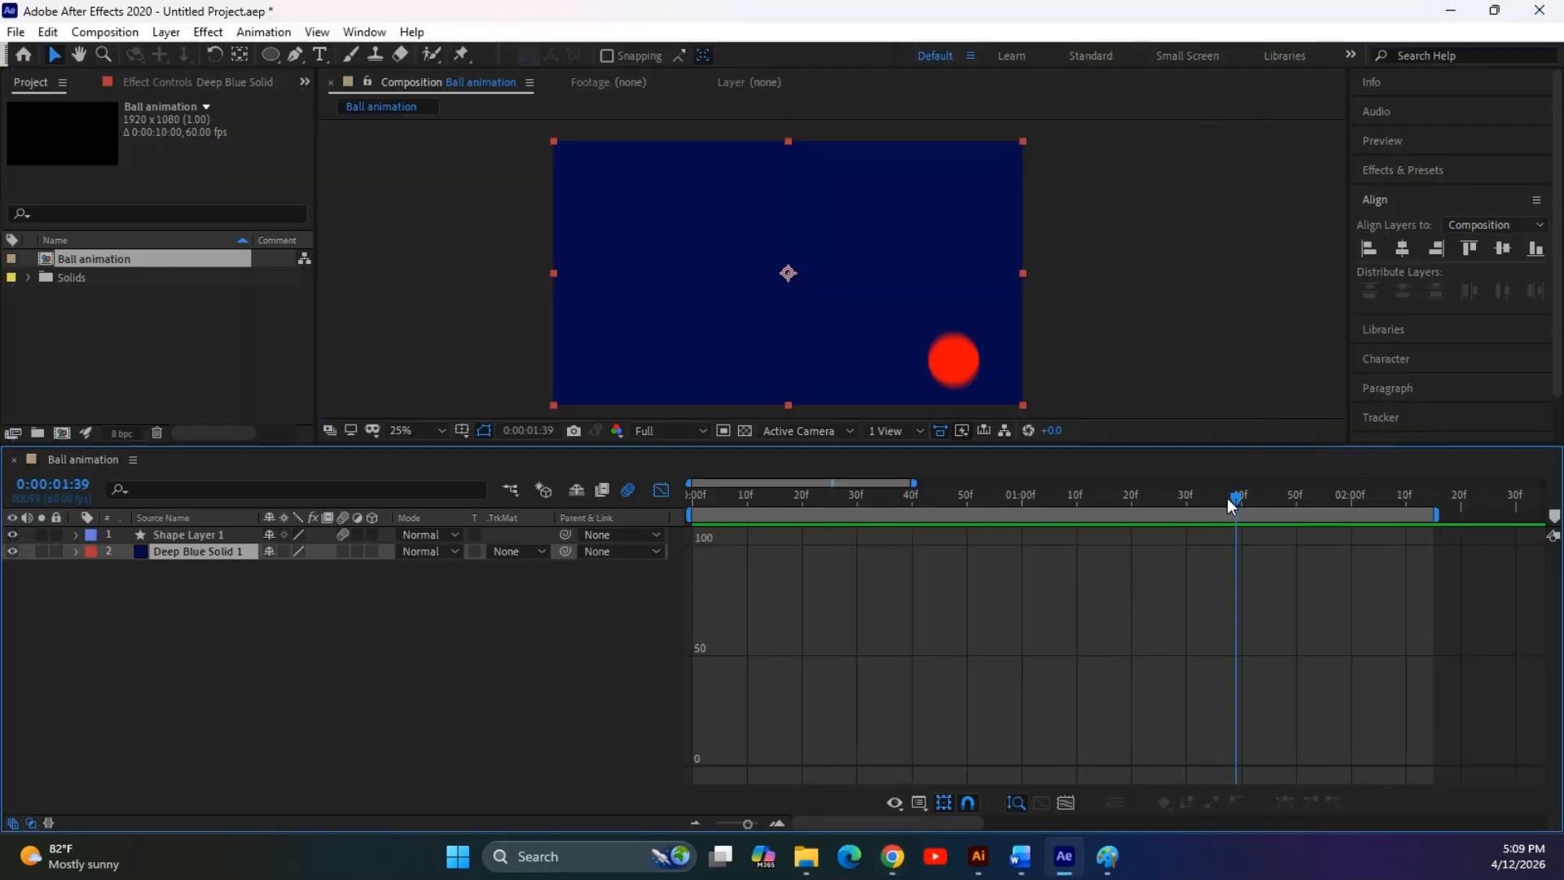
# Switch the ball layer from the graph view to layer bars and enable Scale keyframing at frame 0
pyautogui.moveTo(1226, 498); pyautogui.dragTo(546, 584)
pyautogui.click(194, 536)
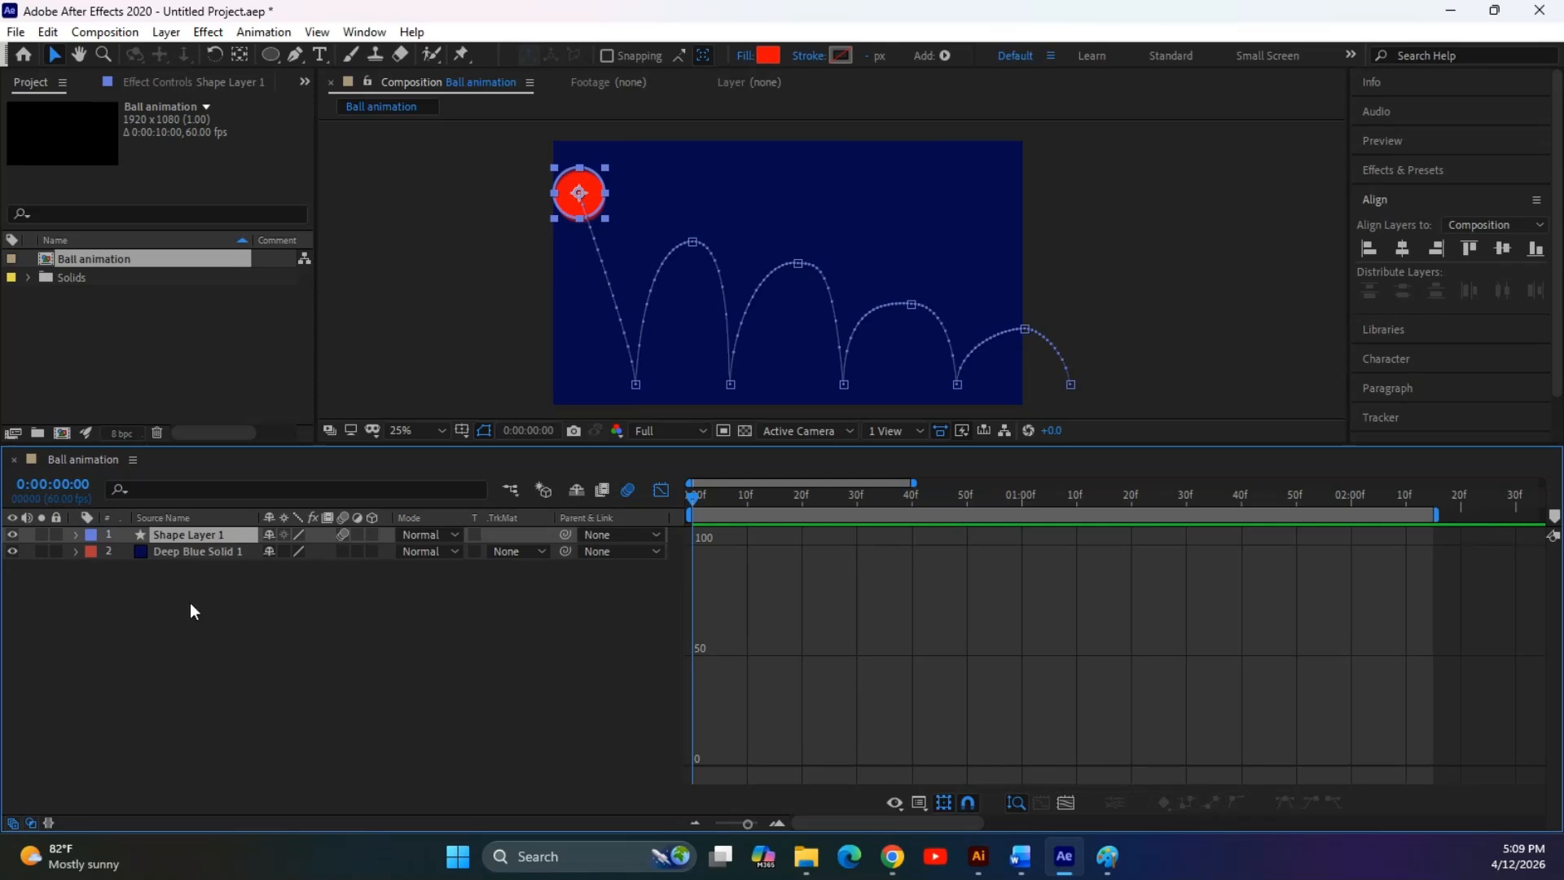
pyautogui.press('s')
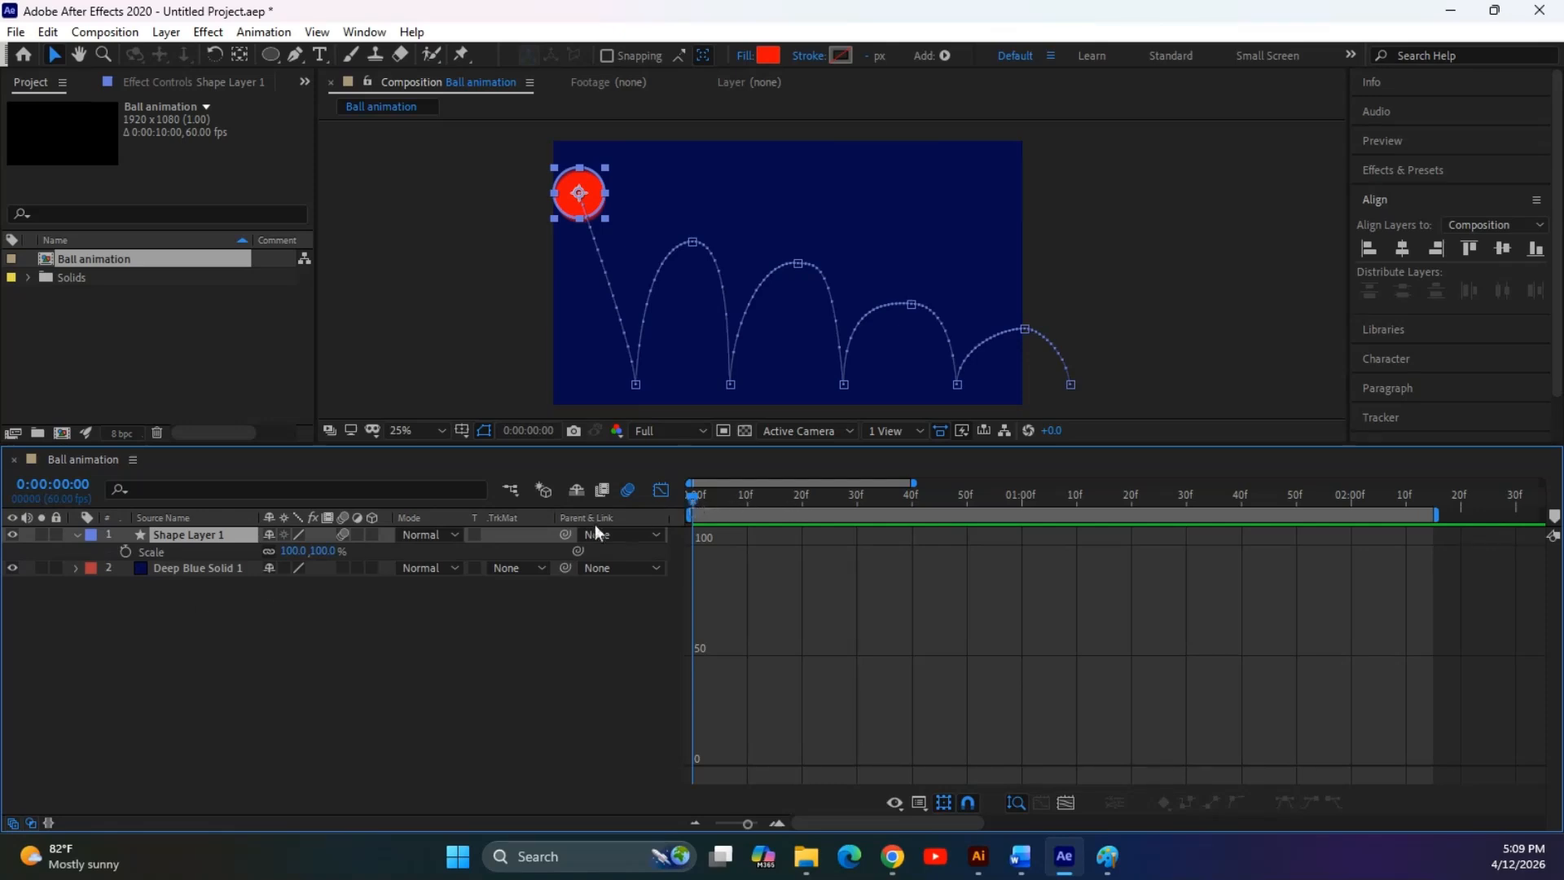
pyautogui.click(659, 493)
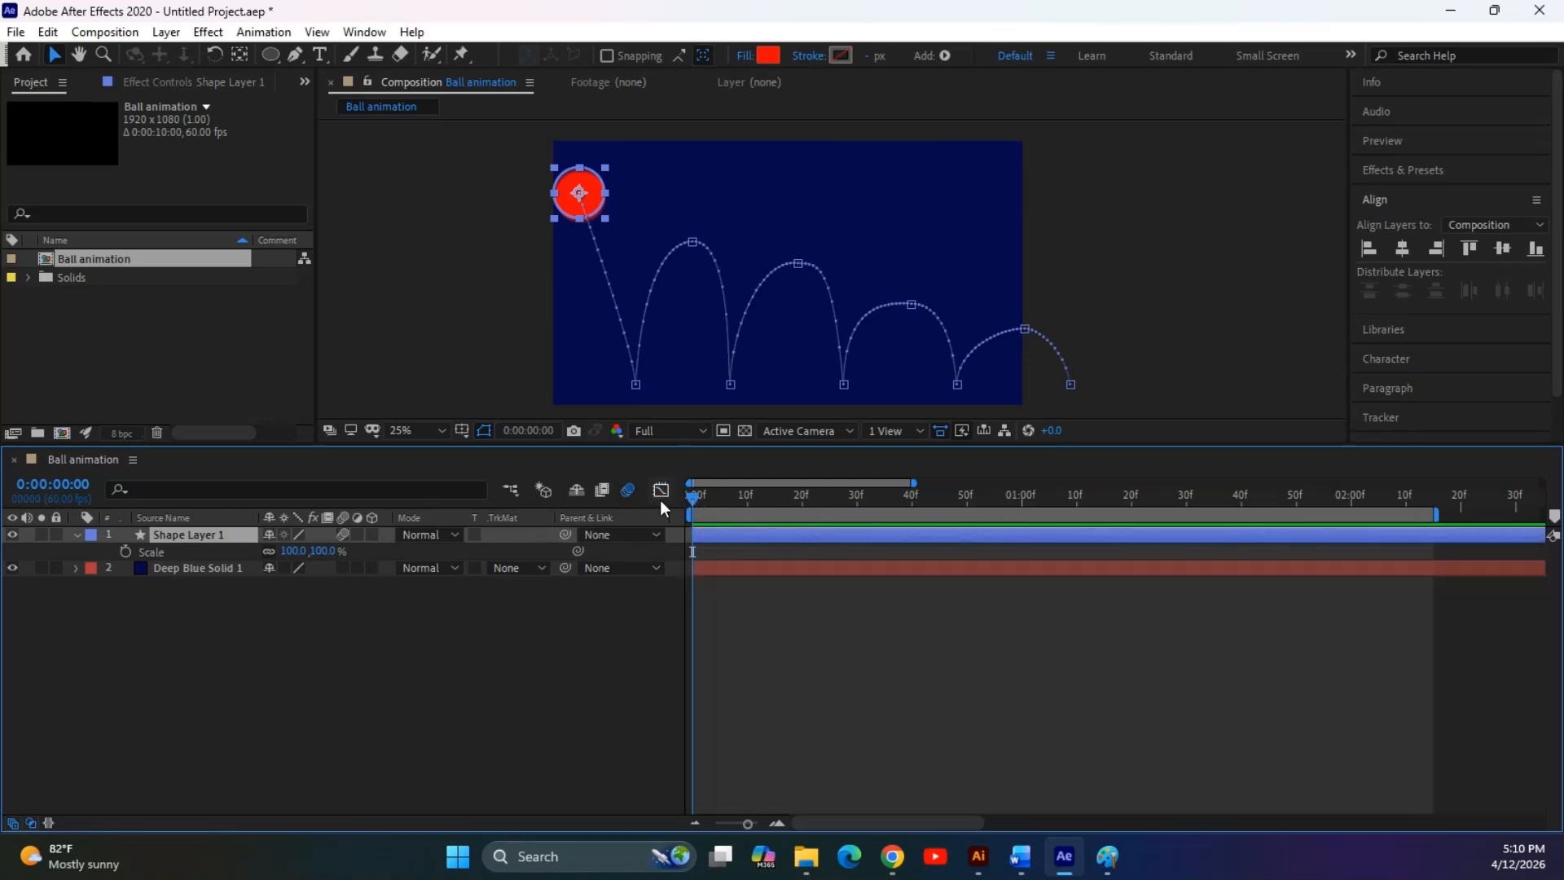
pyautogui.click(125, 551)
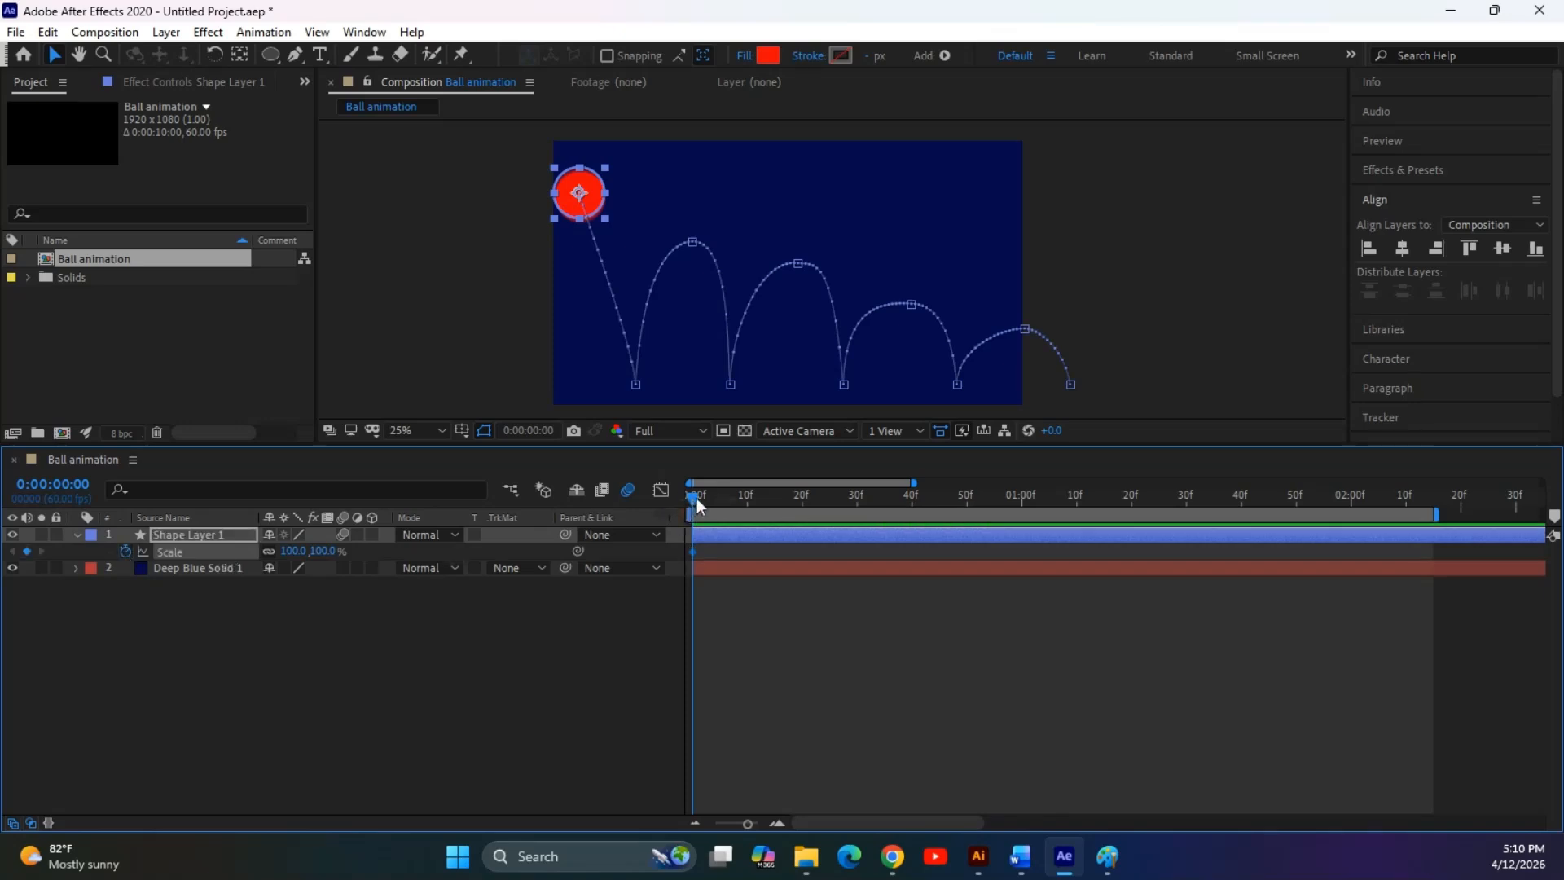
# Unlink the ball's Scale dimensions at 0:00:00:13 and set the horizontal Scale to 69%
pyautogui.moveTo(698, 506); pyautogui.dragTo(767, 506)
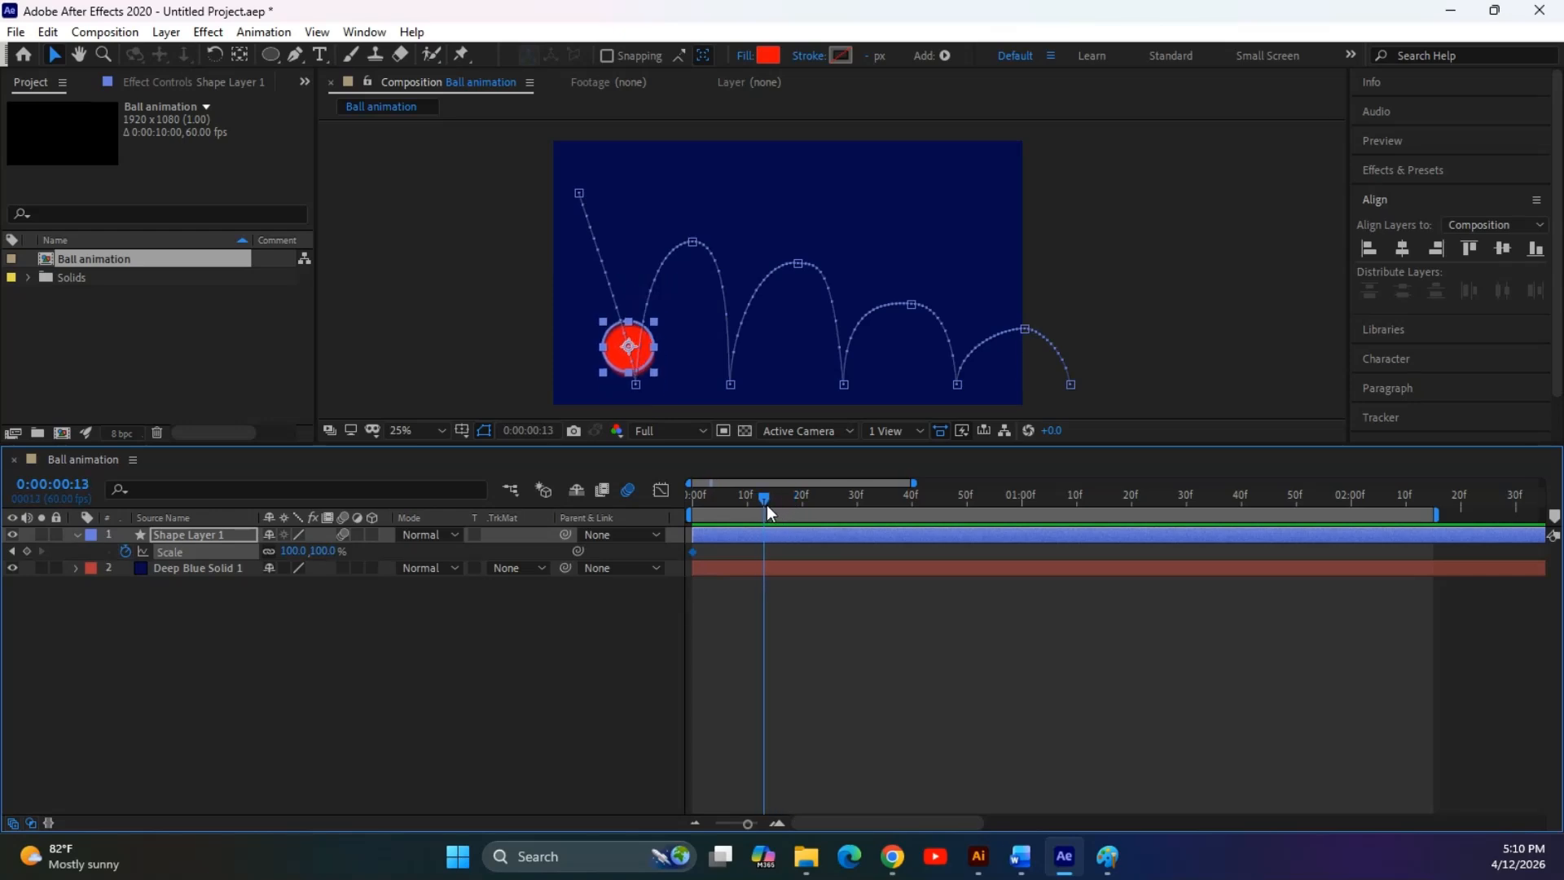
pyautogui.click(266, 552)
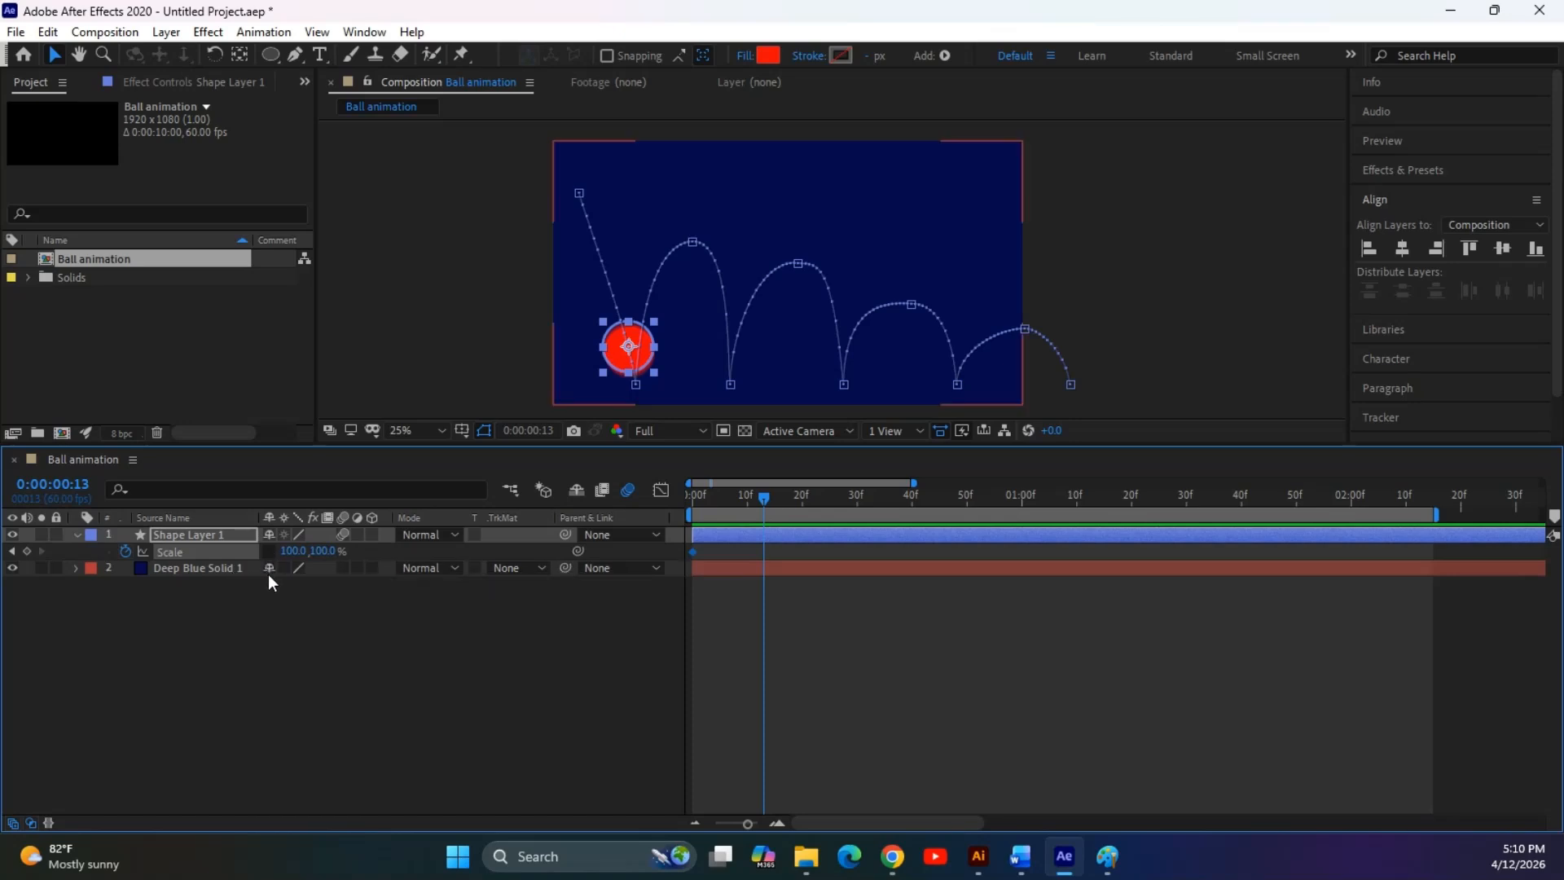
pyautogui.moveTo(292, 551); pyautogui.dragTo(264, 554)
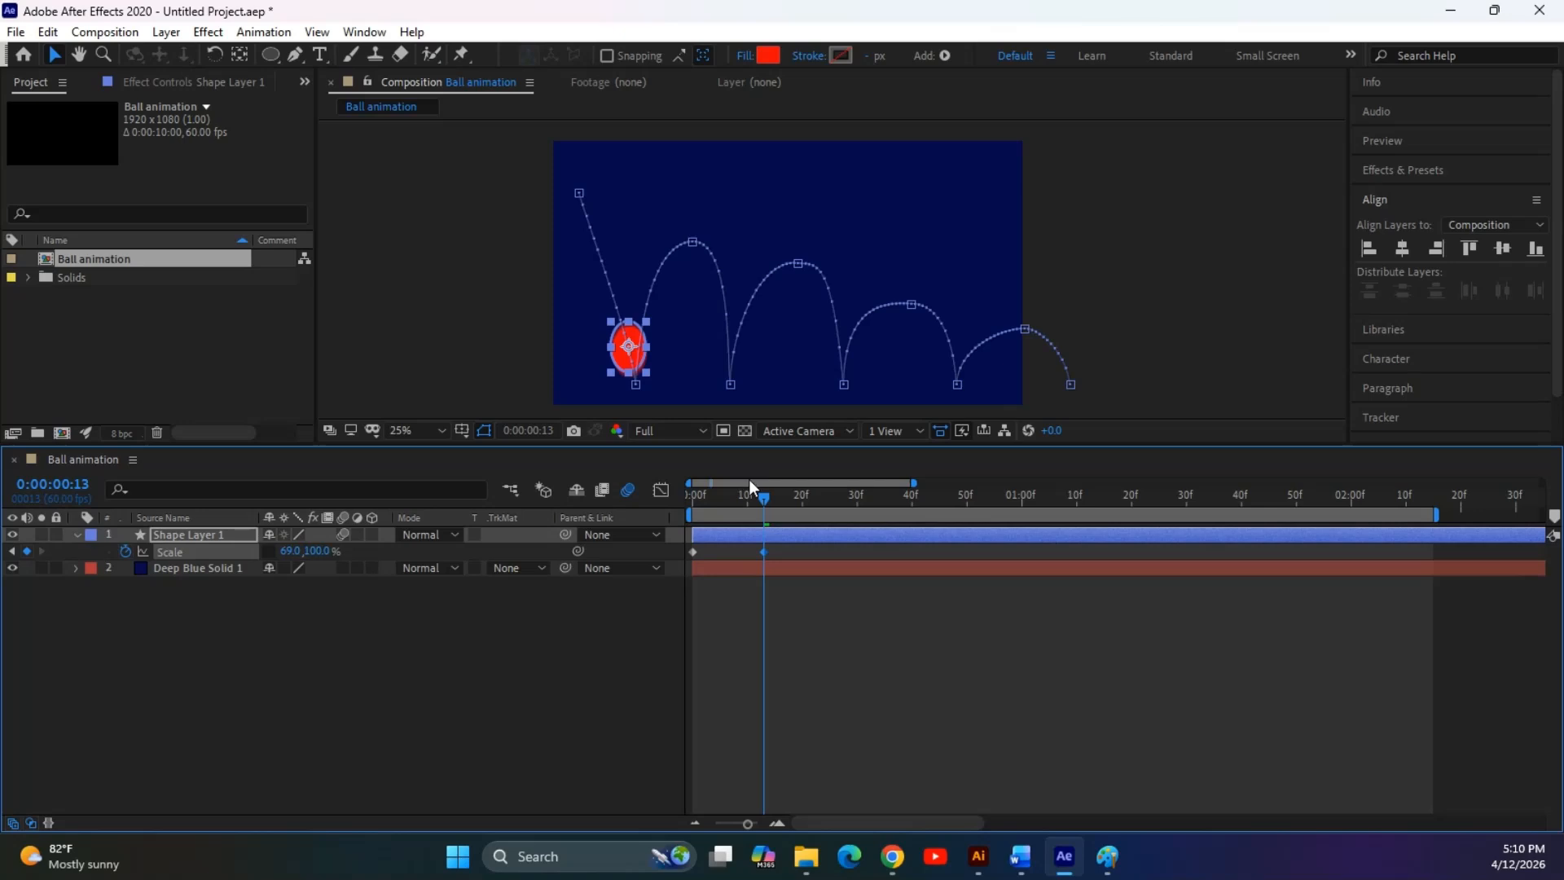
# Compare the ball's first ground contact at 0:00:00:15 with the Paint sketch and the bouncing-ball reference in Chrome
pyautogui.moveTo(771, 494)
pyautogui.mouseDown()
pyautogui.moveTo(642, 513)
pyautogui.moveTo(782, 497)
pyautogui.mouseUp()
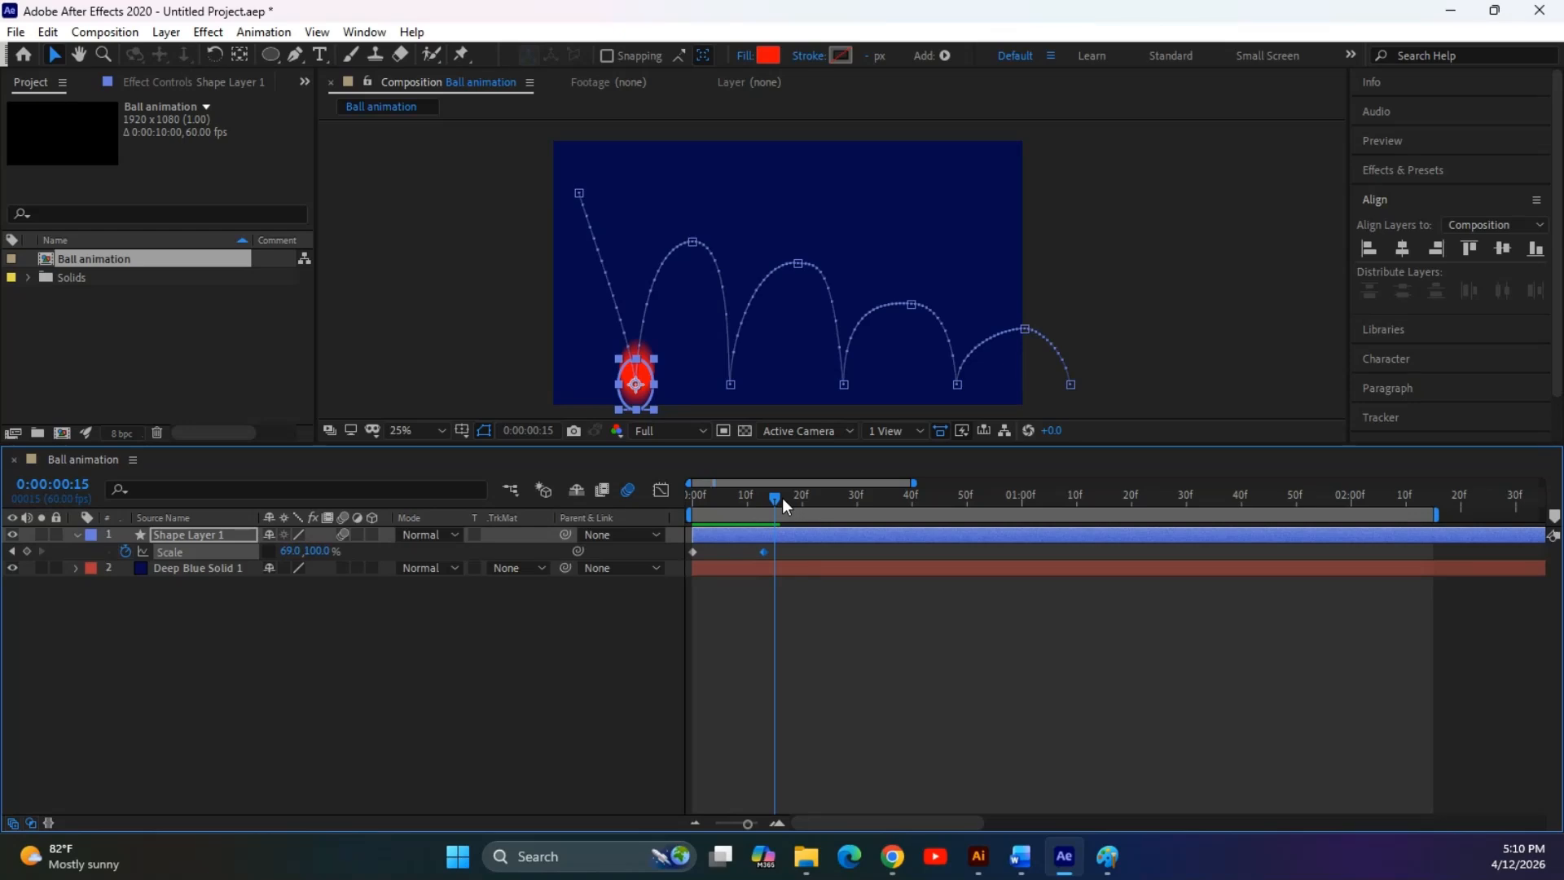
pyautogui.moveTo(782, 497); pyautogui.dragTo(779, 502)
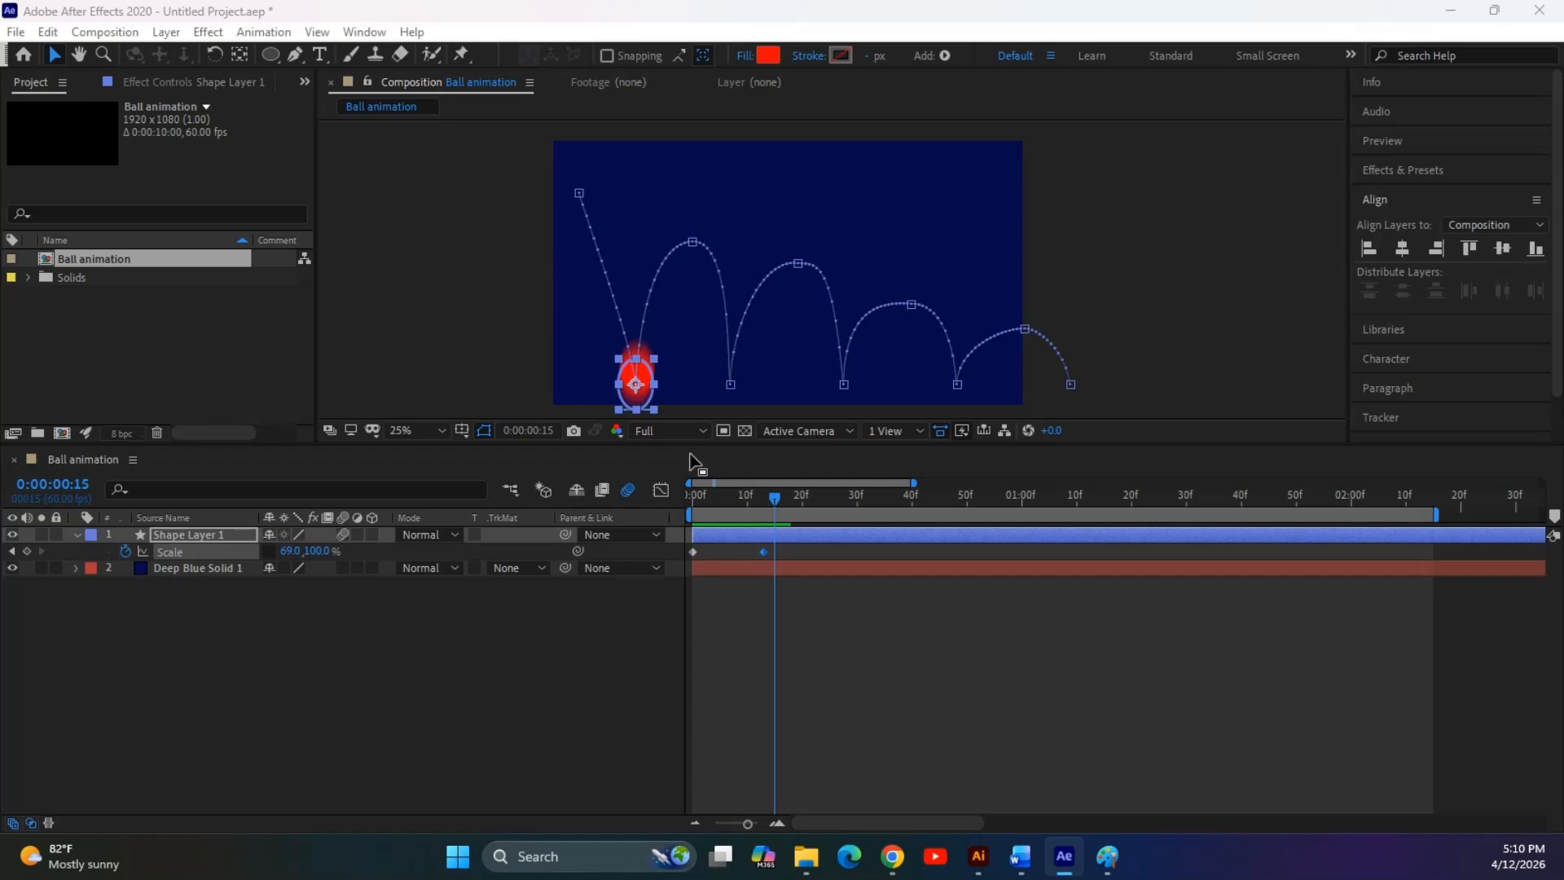
pyautogui.hotkey('alt', 'Tab')
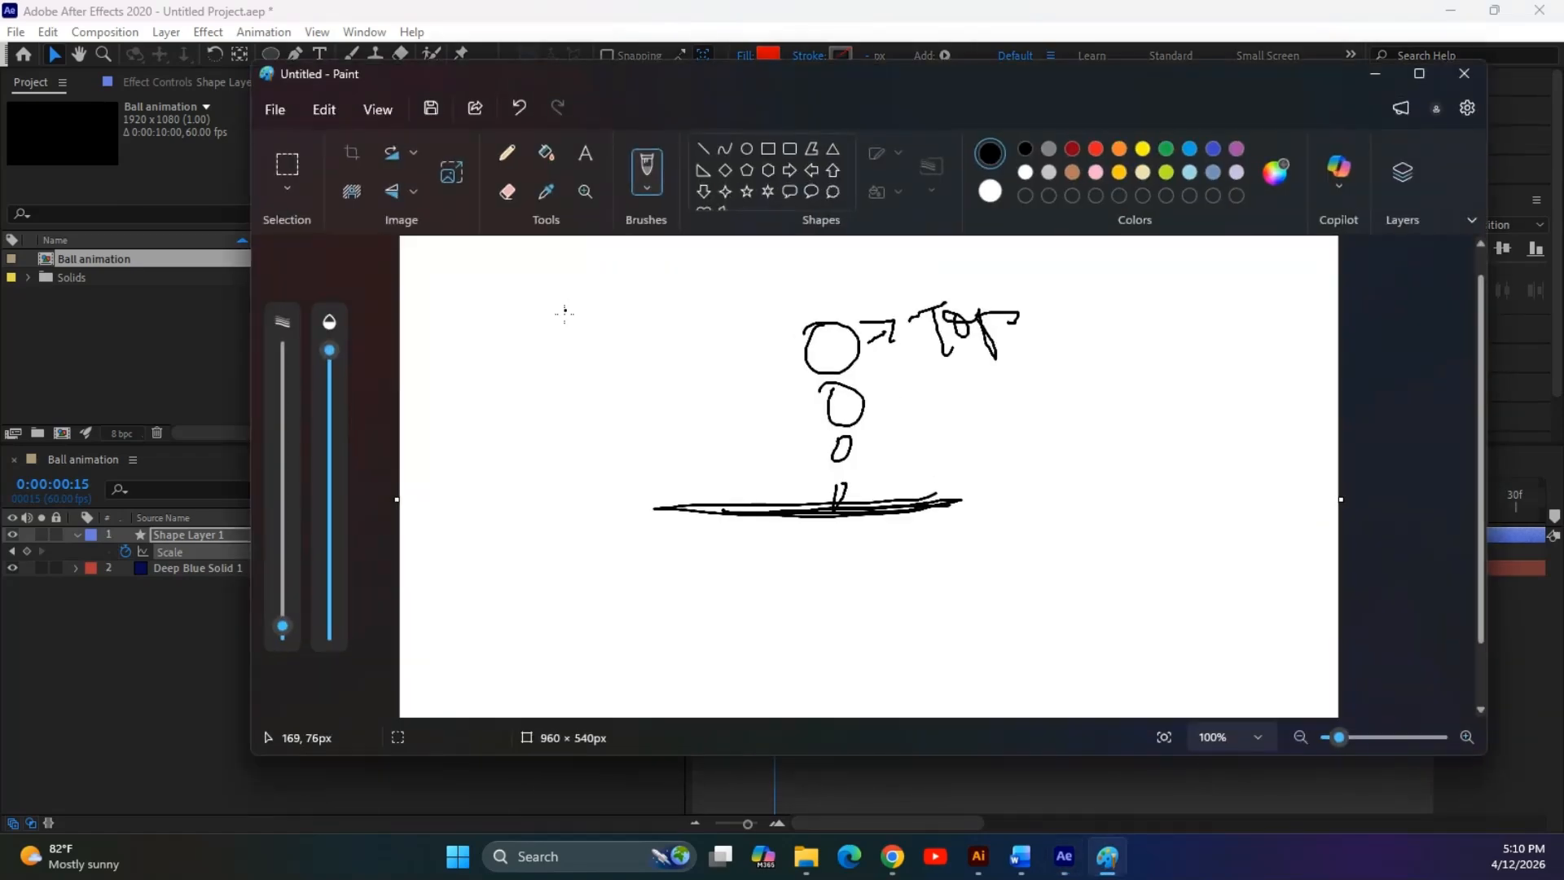
pyautogui.press('alt')
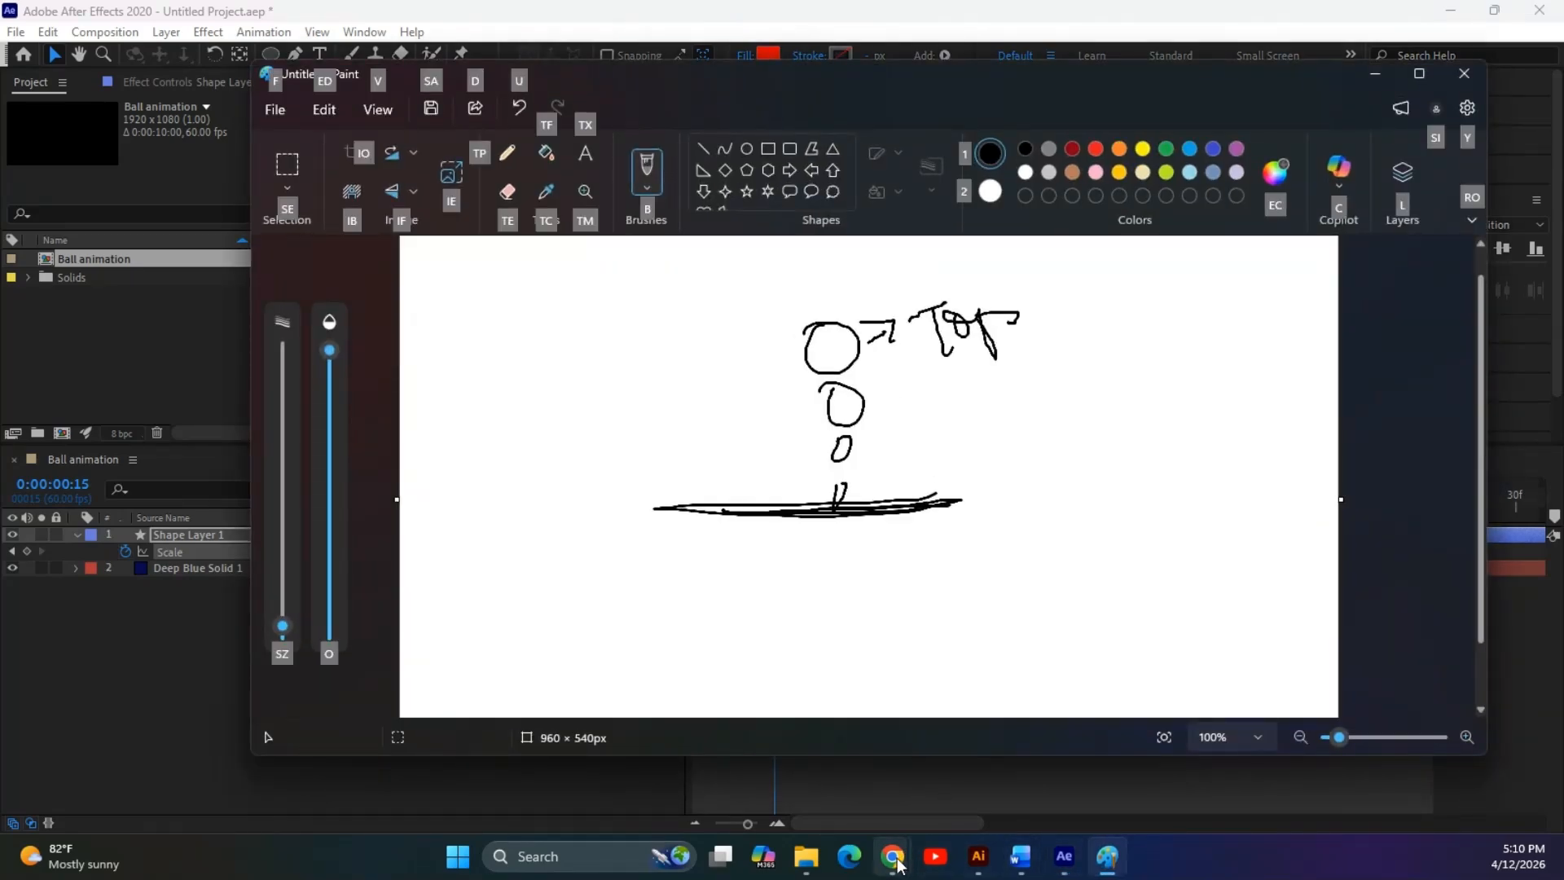
pyautogui.moveTo(893, 856)
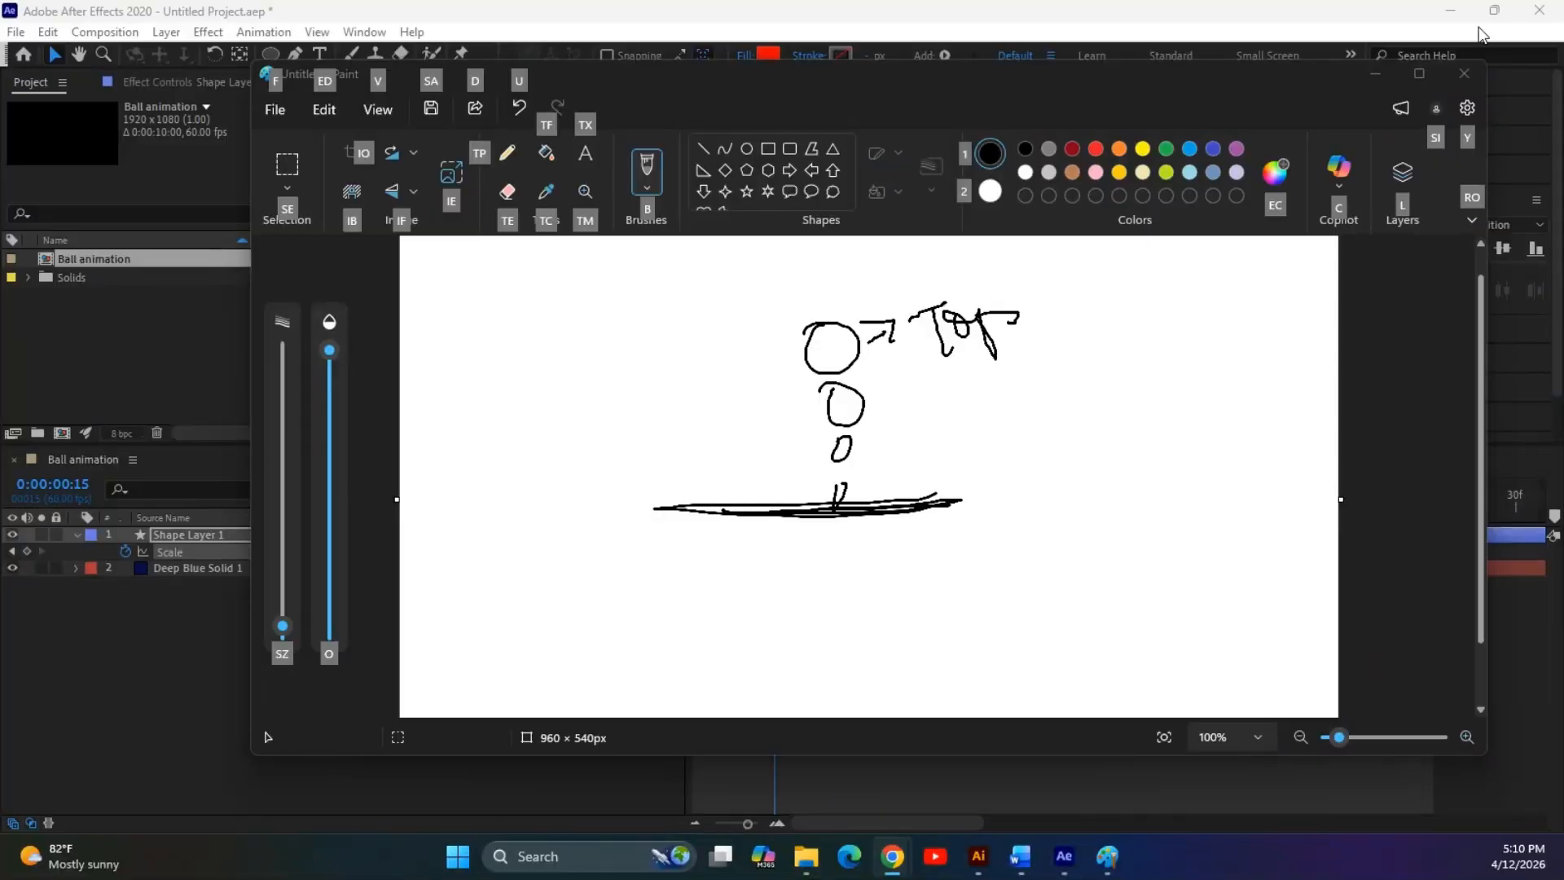
pyautogui.click(1376, 75)
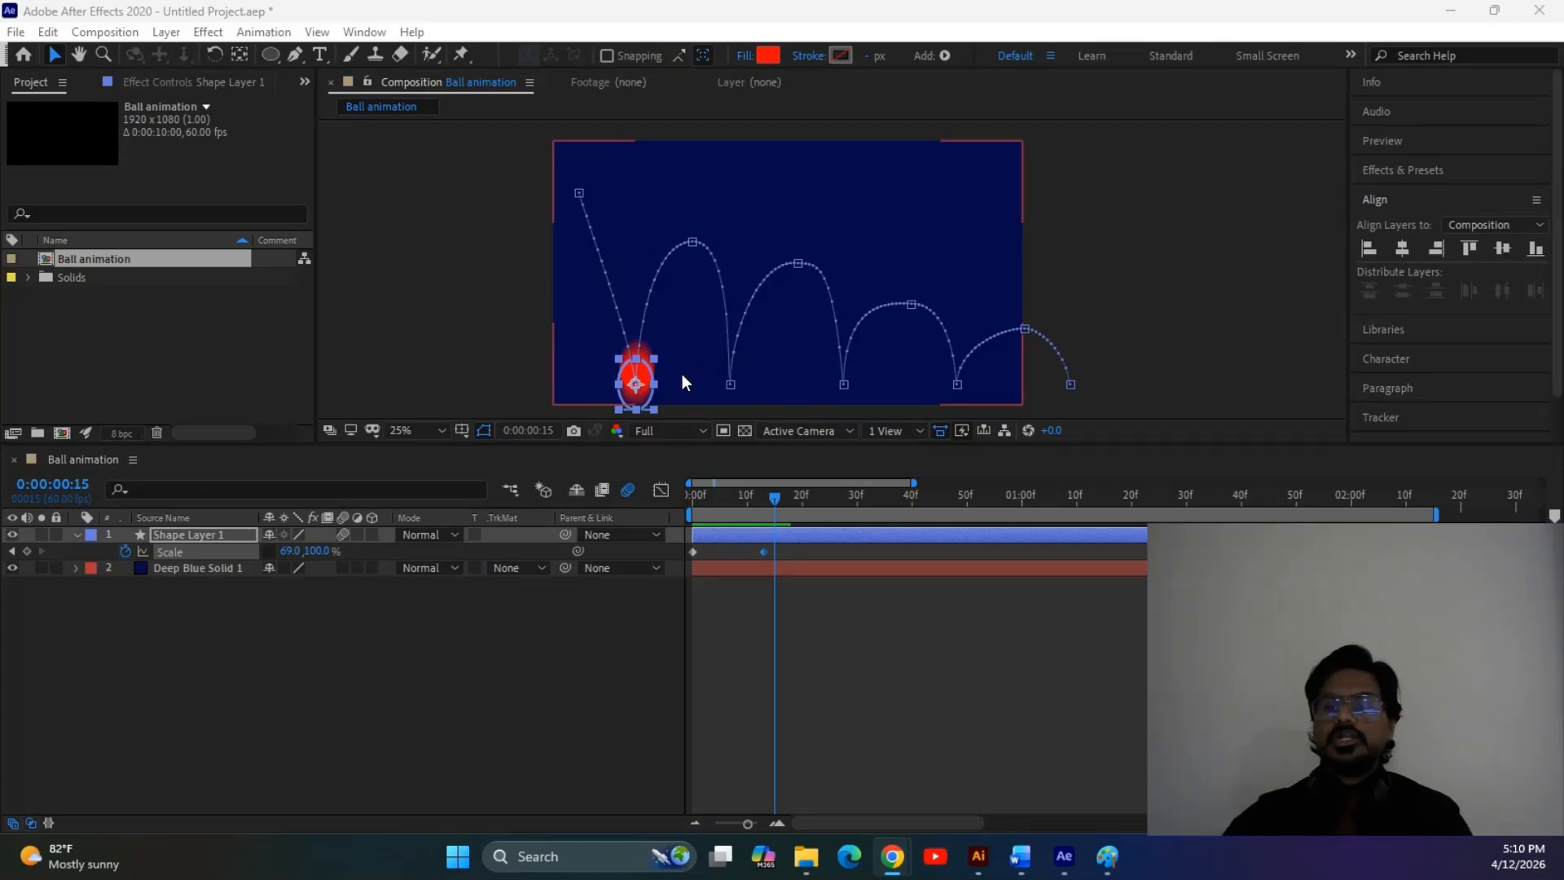
# Try adjusting the ball's vertical Scale at 0:00:00:15 and undo the change
pyautogui.moveTo(317, 554); pyautogui.dragTo(326, 555)
pyautogui.hotkey('ctrl', 'z')
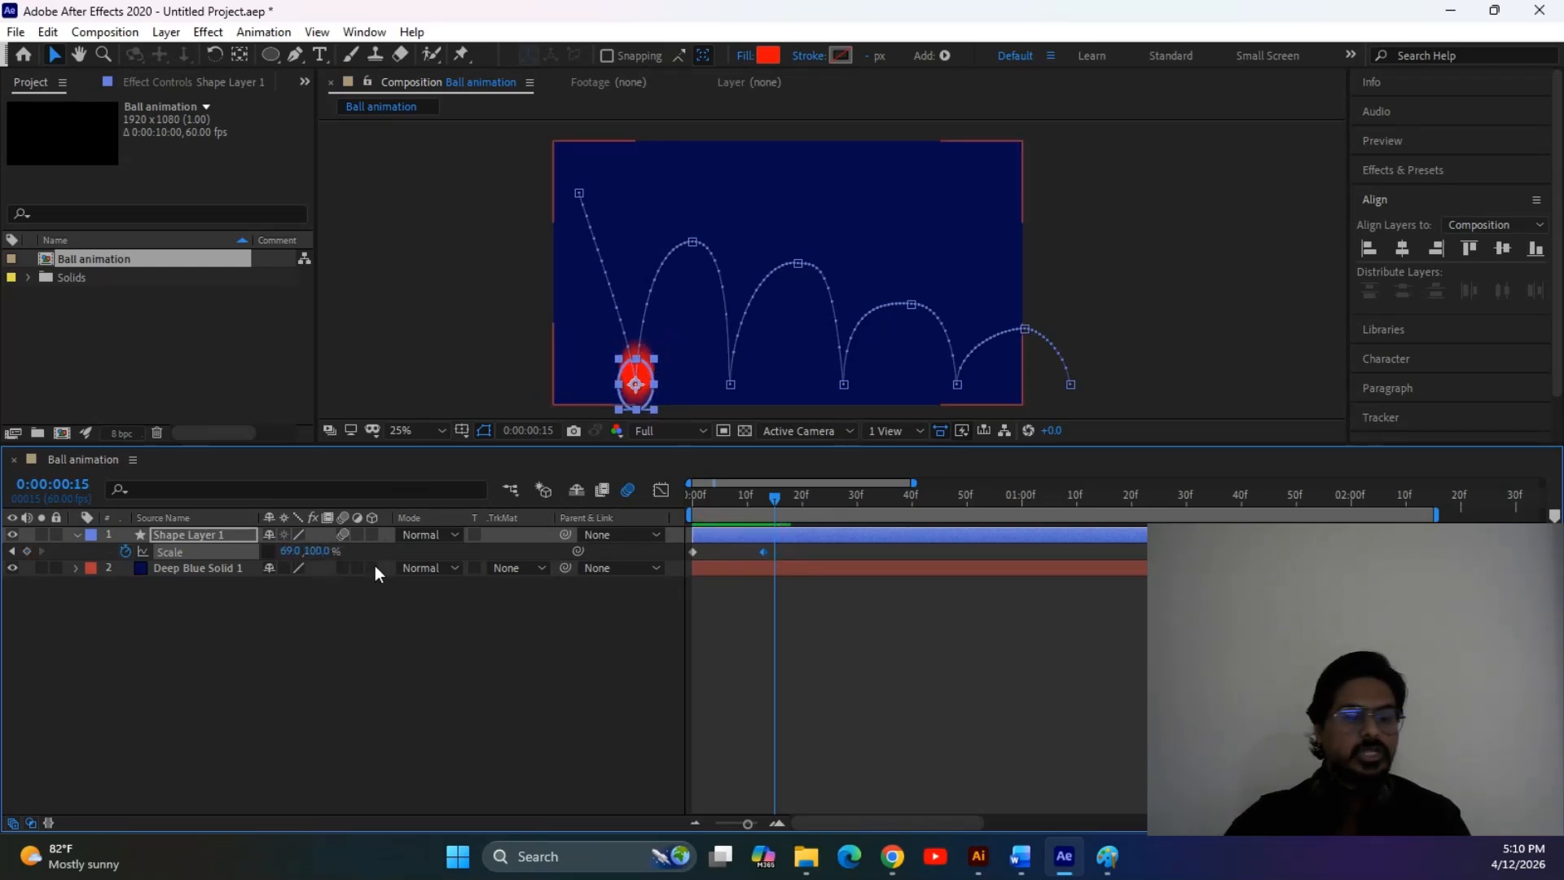
# Enable Rotation keyframing for the ball at frame 0 and set its Rotation to 90° at 0:00:00:15
pyautogui.moveTo(775, 495); pyautogui.dragTo(183, 624)
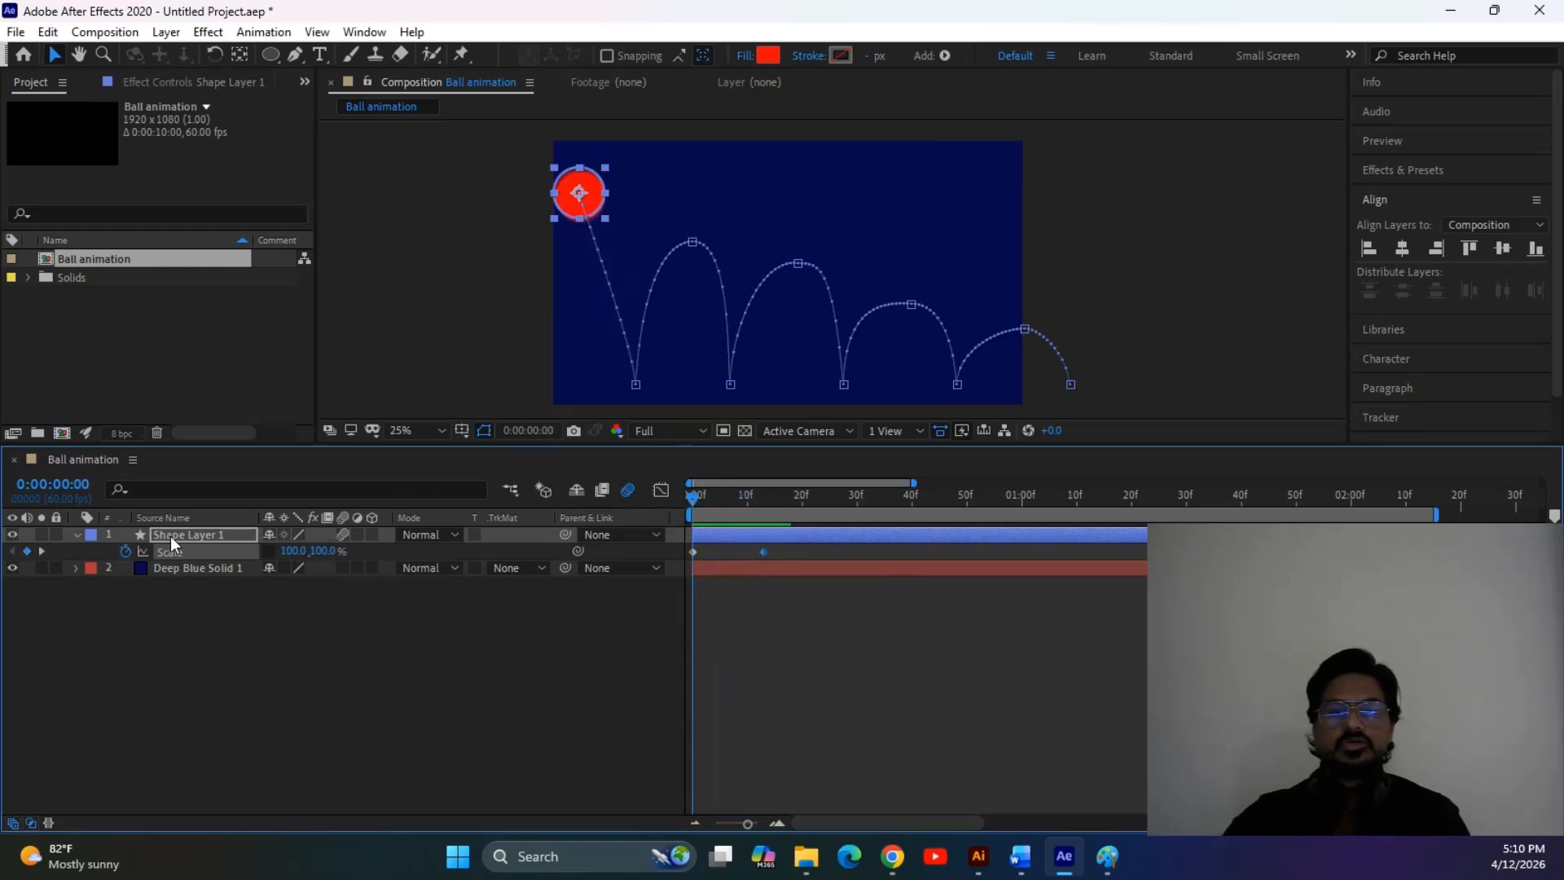
pyautogui.press('r')
pyautogui.click(126, 550)
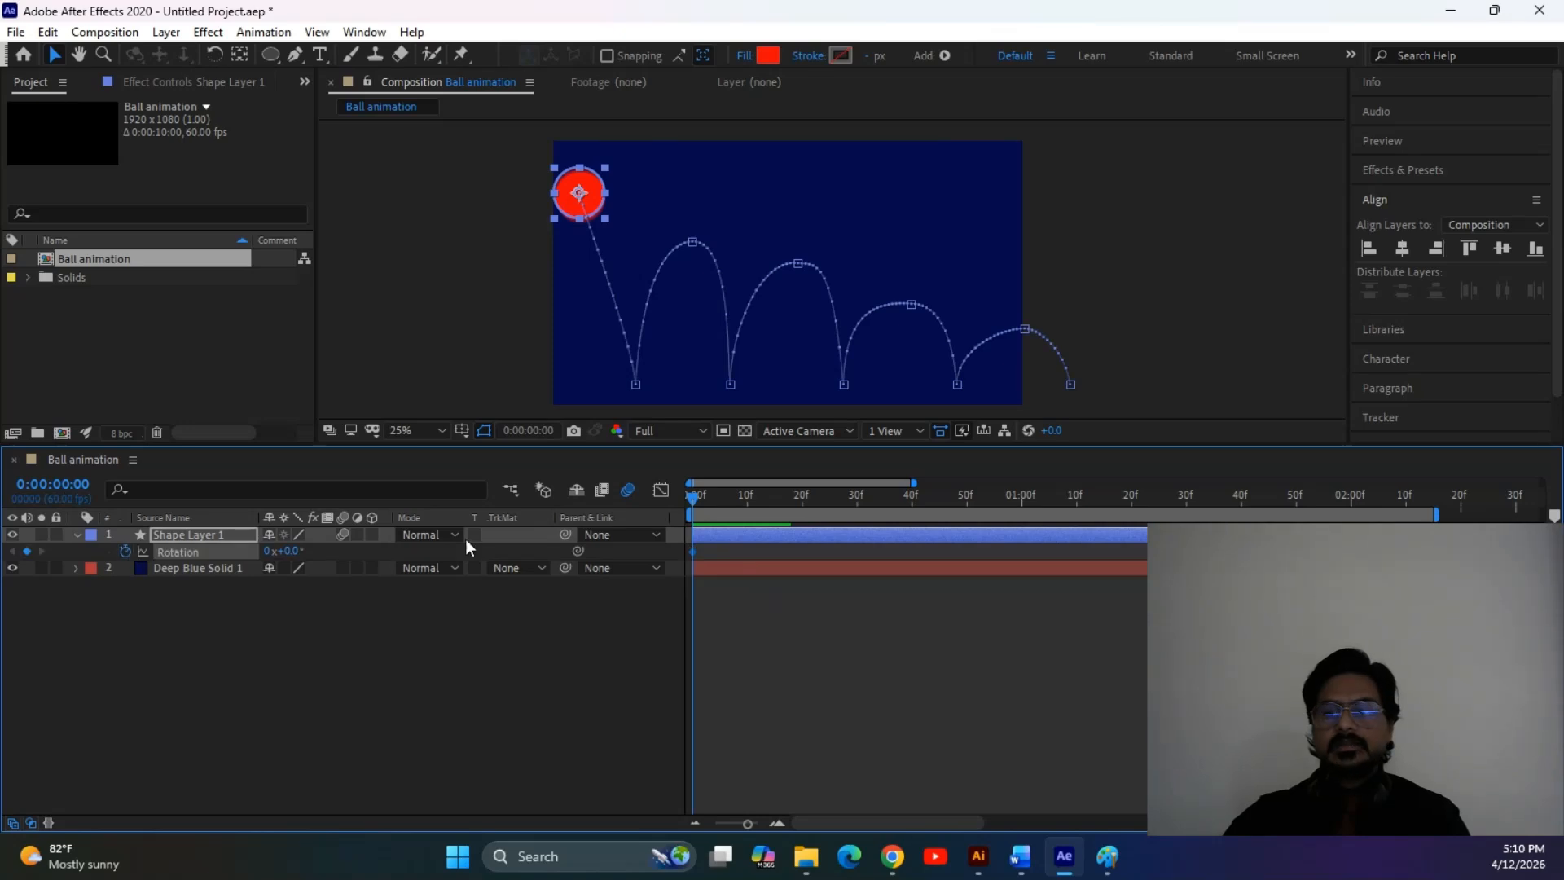
pyautogui.moveTo(693, 496); pyautogui.dragTo(777, 506)
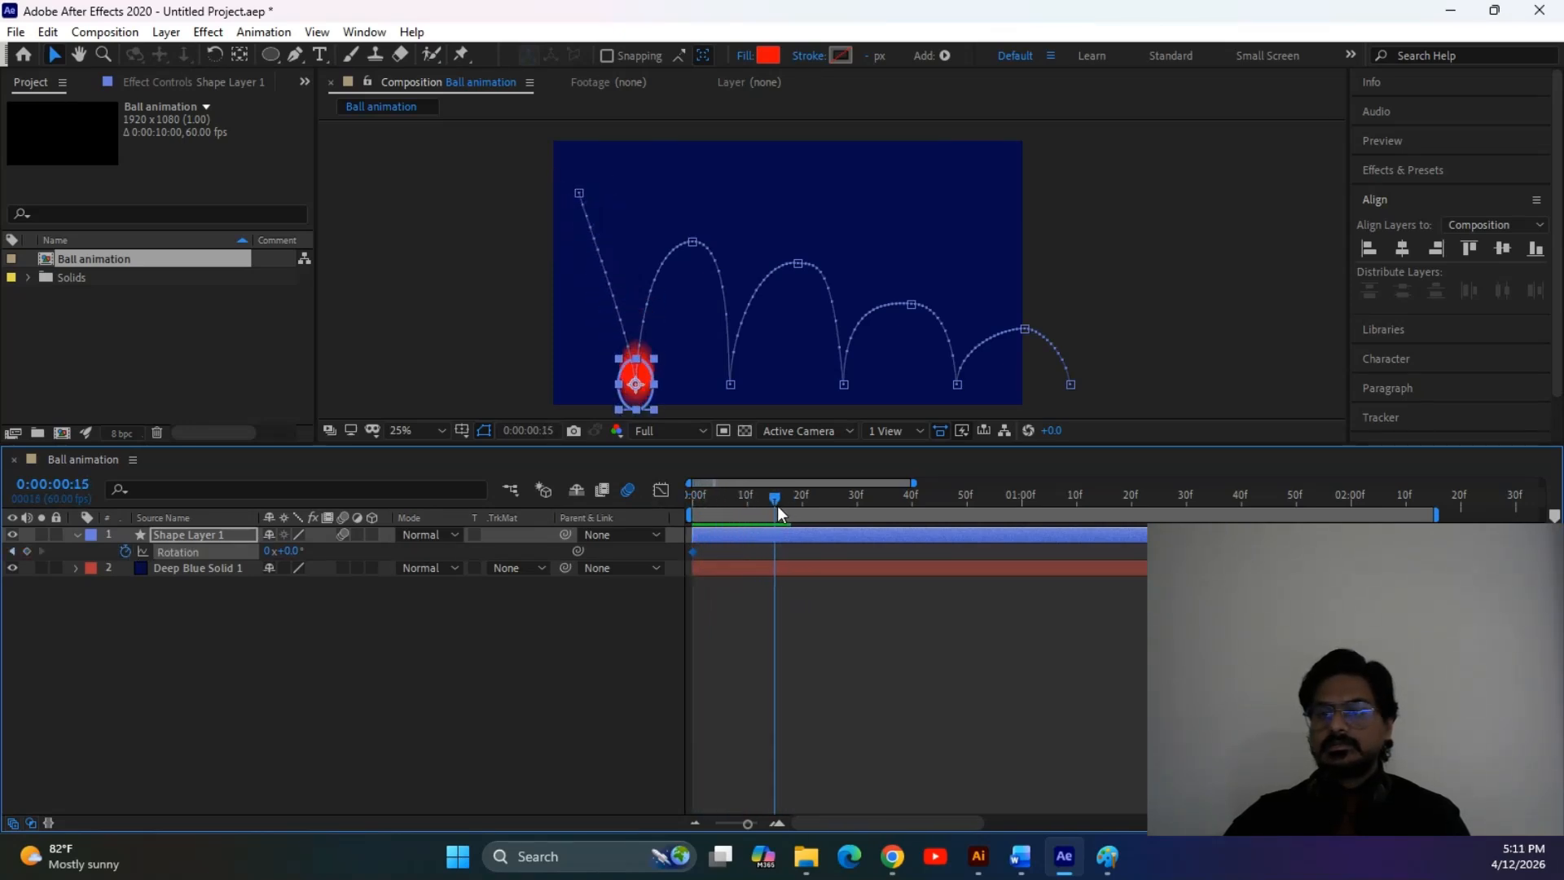
pyautogui.moveTo(289, 551); pyautogui.dragTo(386, 557)
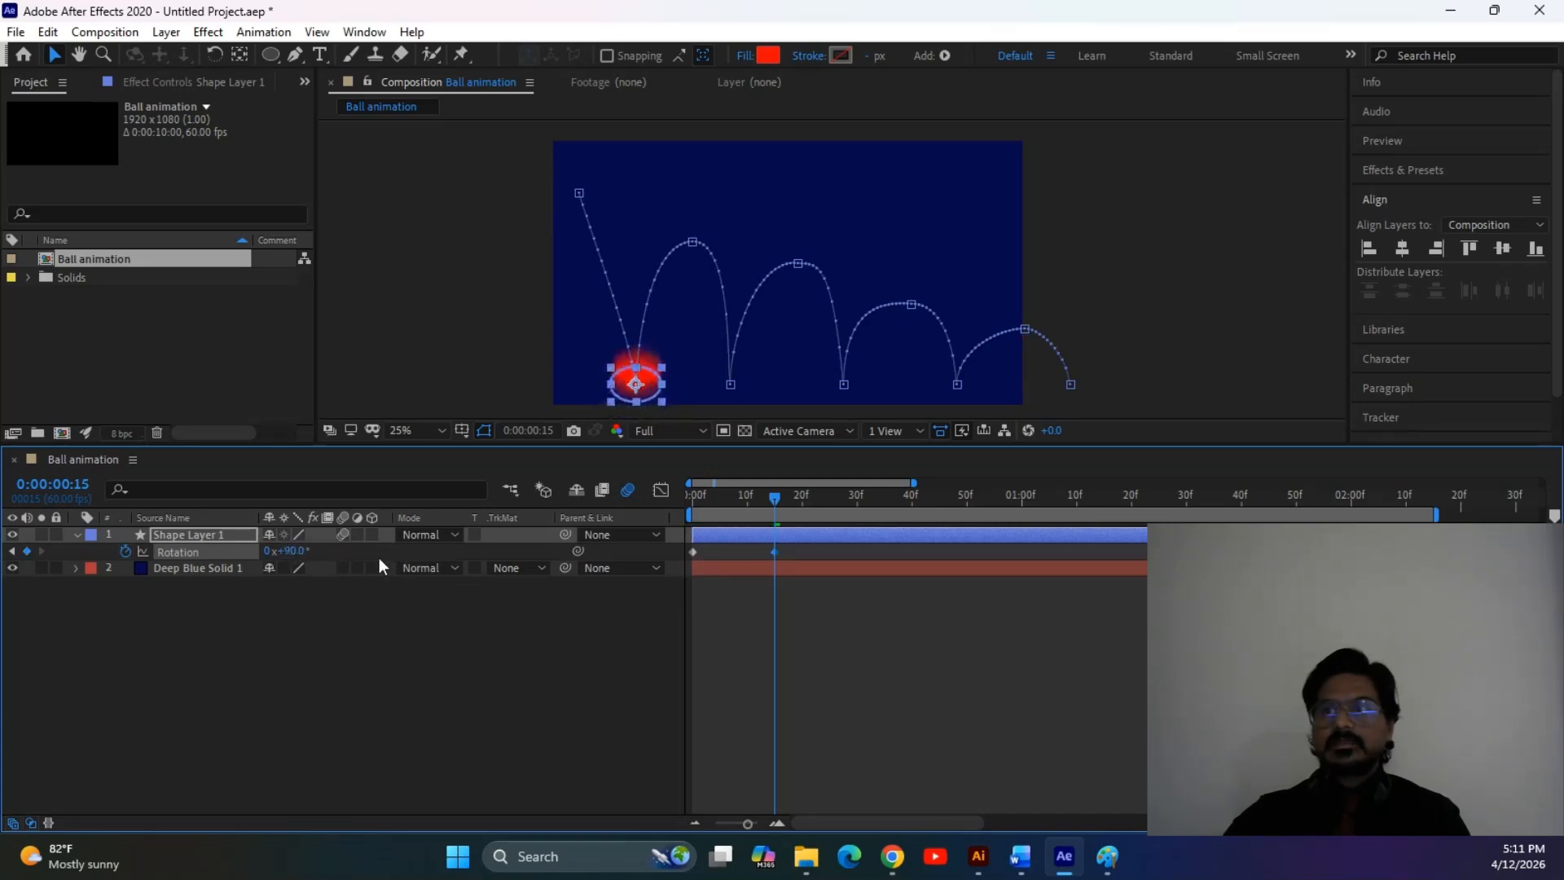
# Set the ball's horizontal Scale to 100% at 0:00:00:17 and preview the squash from frame 0
pyautogui.moveTo(770, 492)
pyautogui.mouseDown()
pyautogui.moveTo(640, 498)
pyautogui.moveTo(800, 492)
pyautogui.moveTo(758, 502)
pyautogui.moveTo(784, 491)
pyautogui.mouseUp()
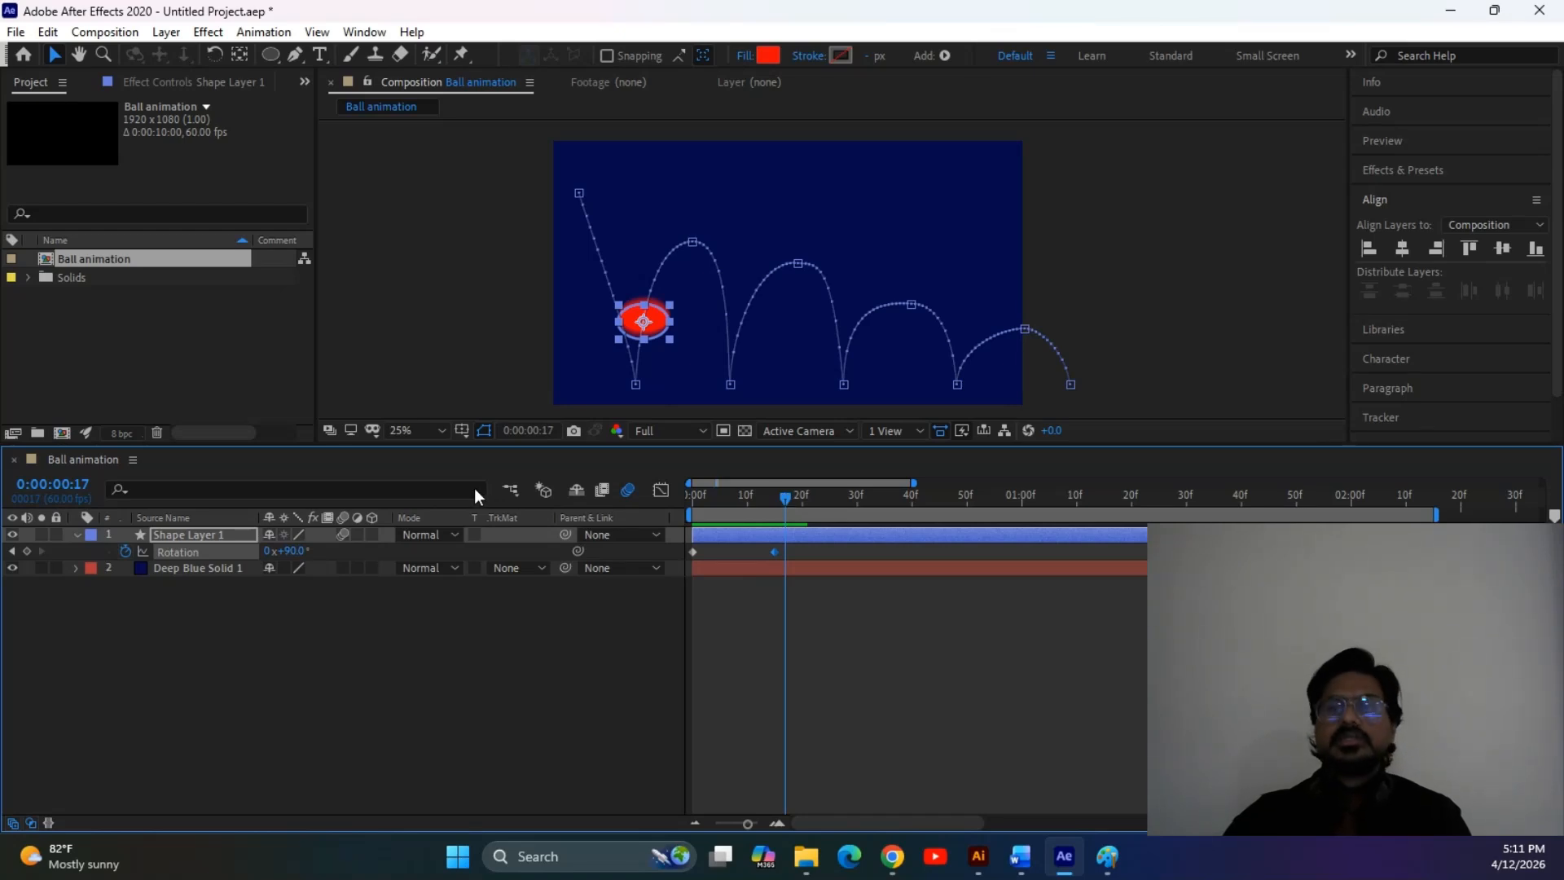
pyautogui.click(193, 535)
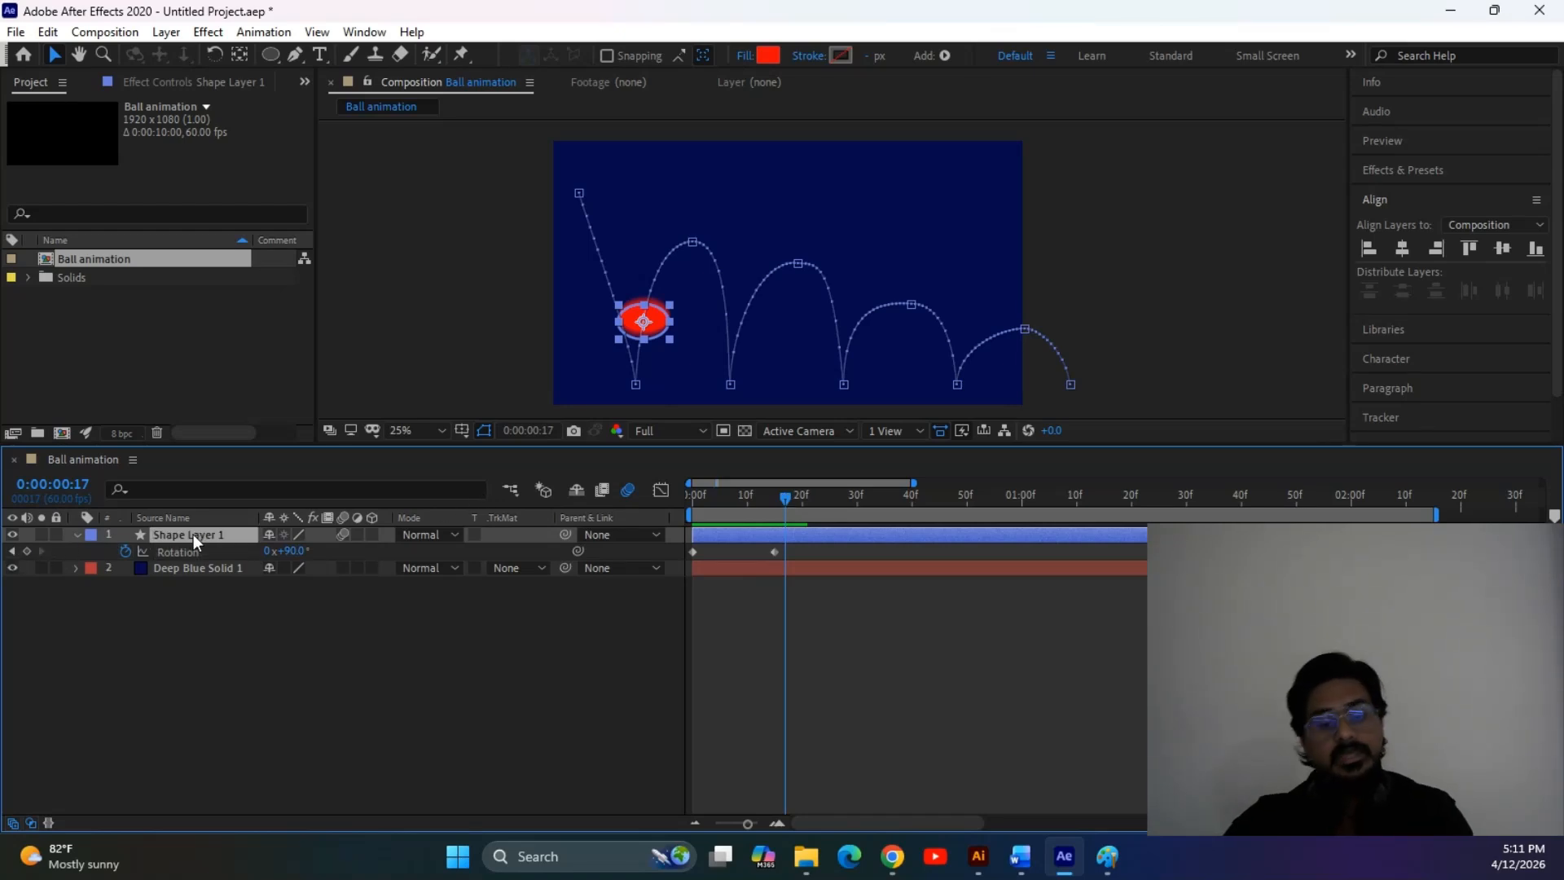
pyautogui.press('s')
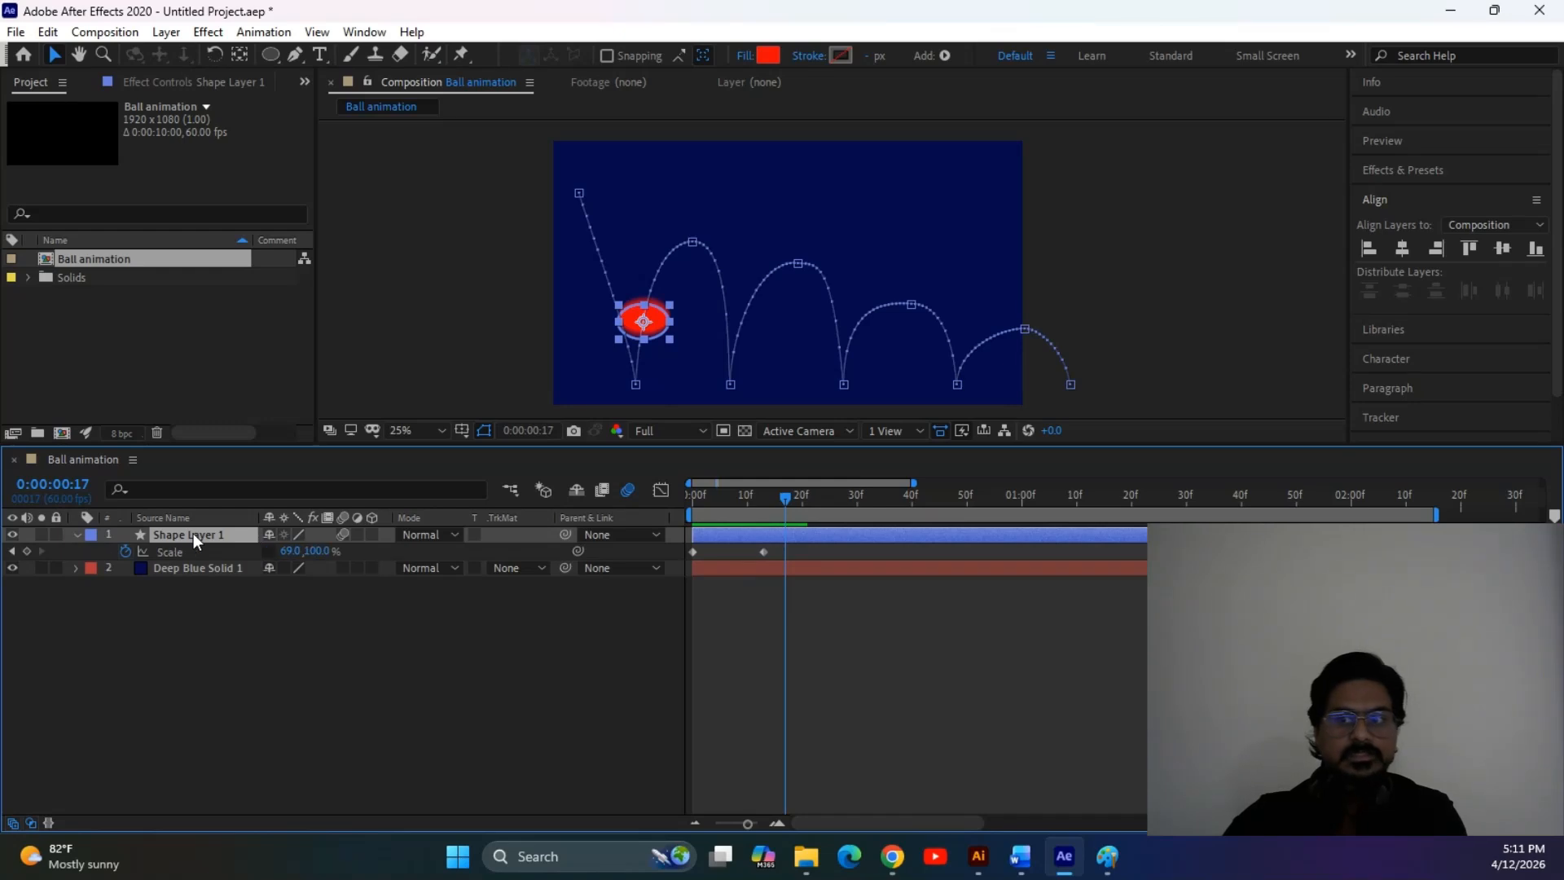
pyautogui.click(289, 552)
pyautogui.write('100')
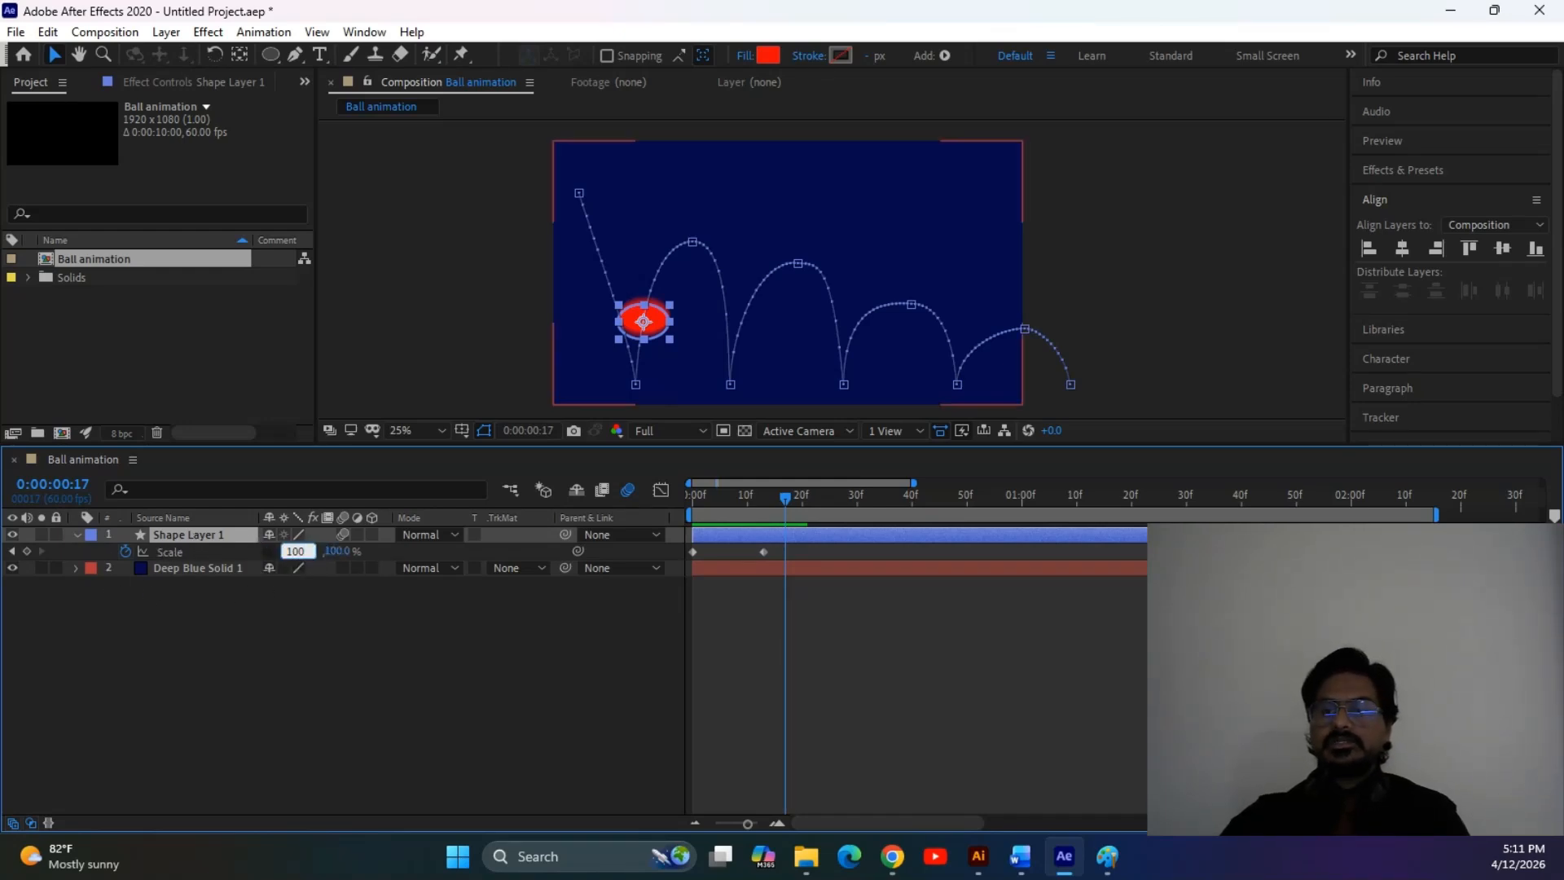
pyautogui.press('Return')
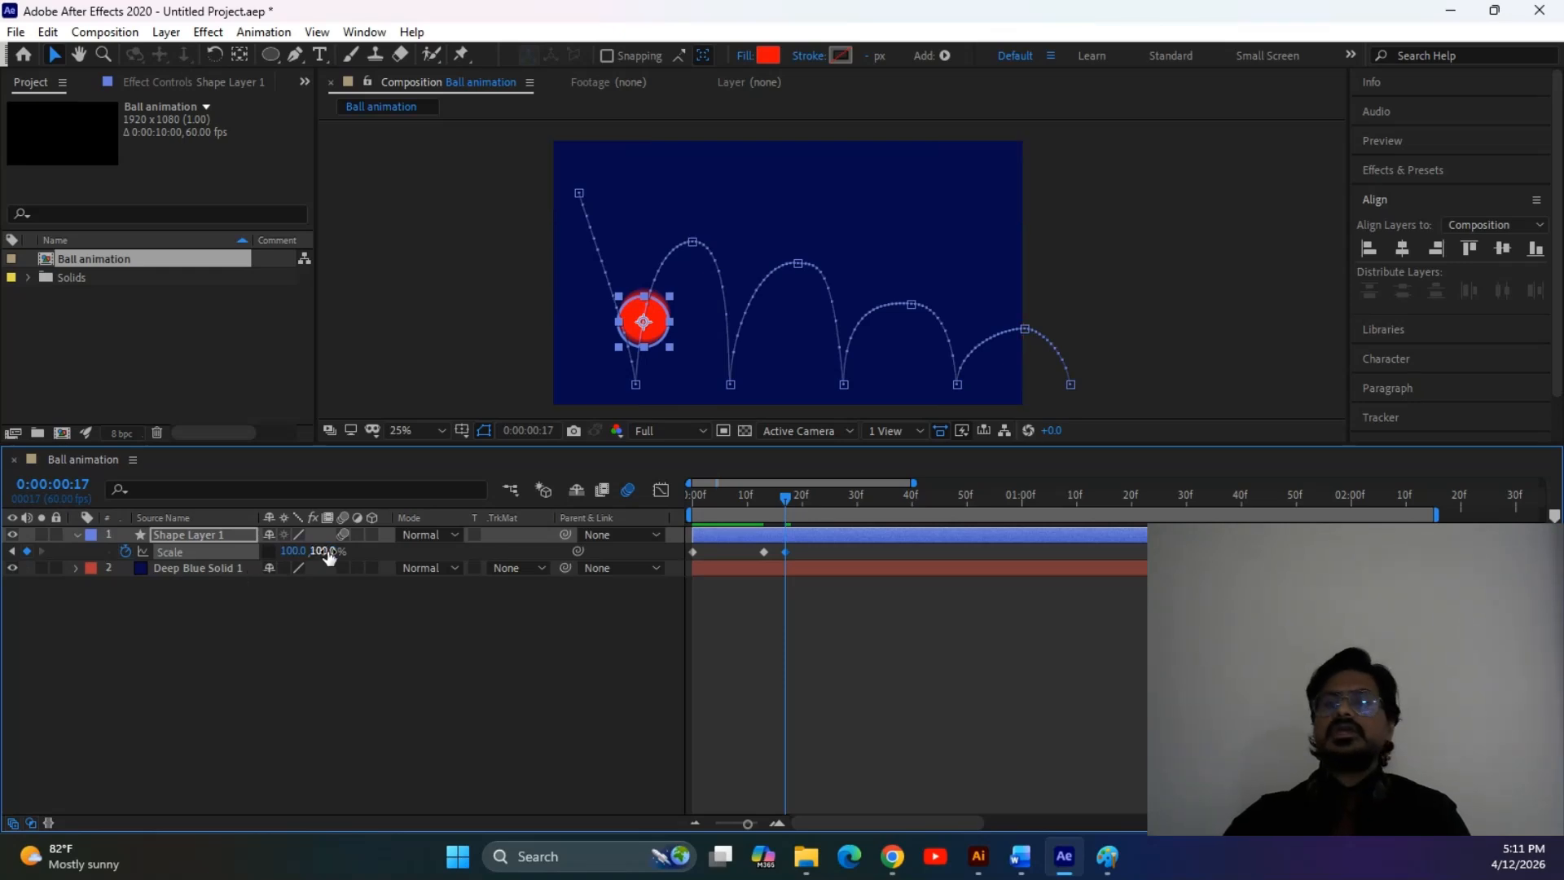
pyautogui.press('space')
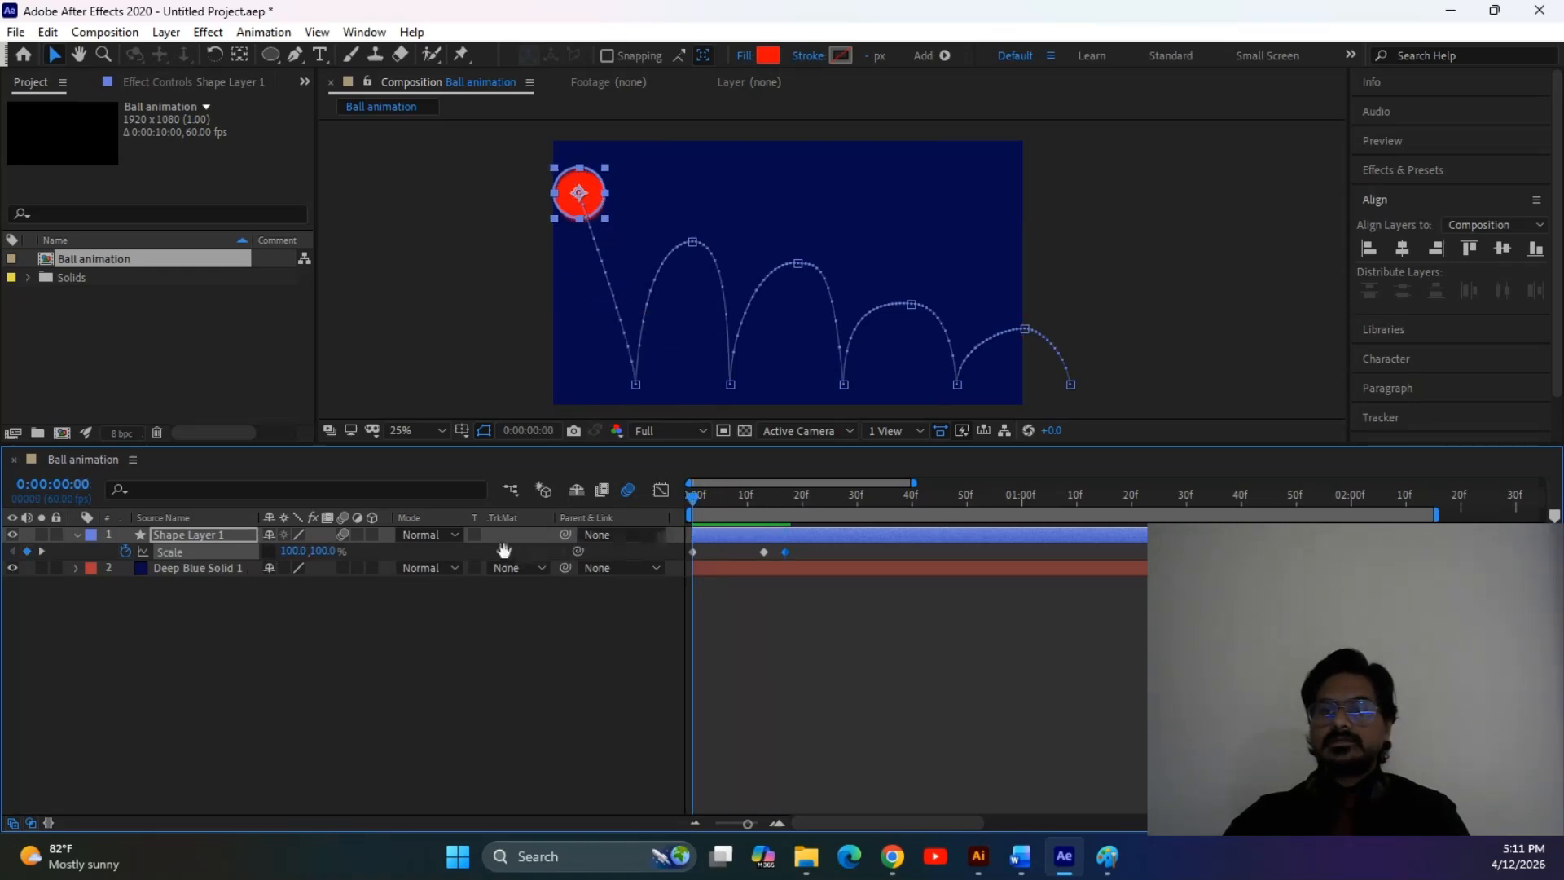
# Apply Easy Ease to all of the ball's Scale keyframes and to both of its Rotation keyframes
pyautogui.moveTo(1005, 497); pyautogui.dragTo(672, 567)
pyautogui.click(814, 548)
pyautogui.press('F9')
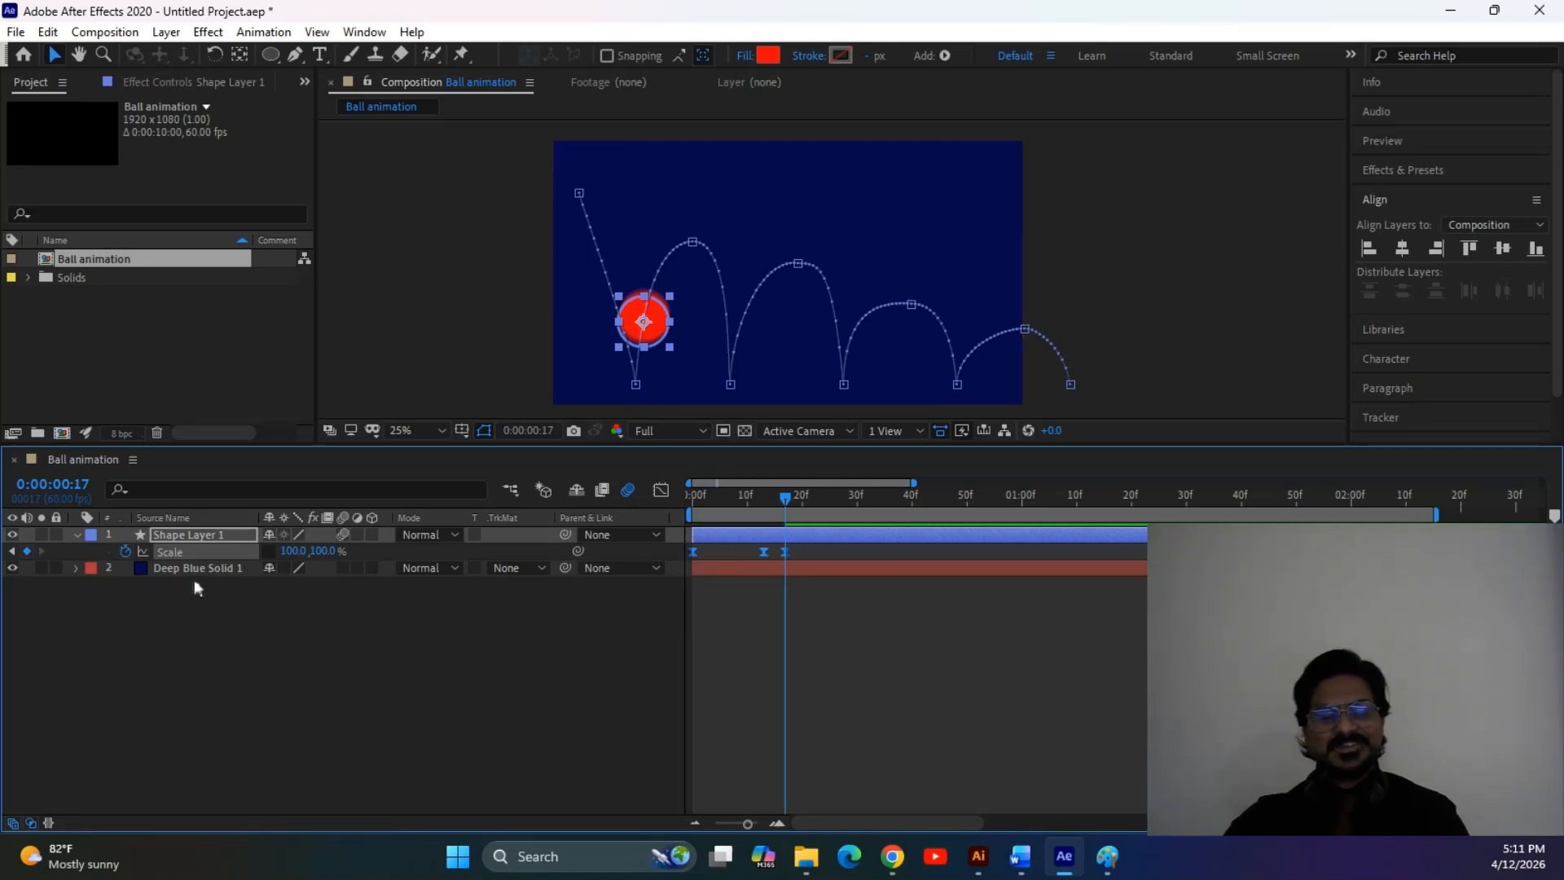
pyautogui.press('r')
pyautogui.click(881, 546)
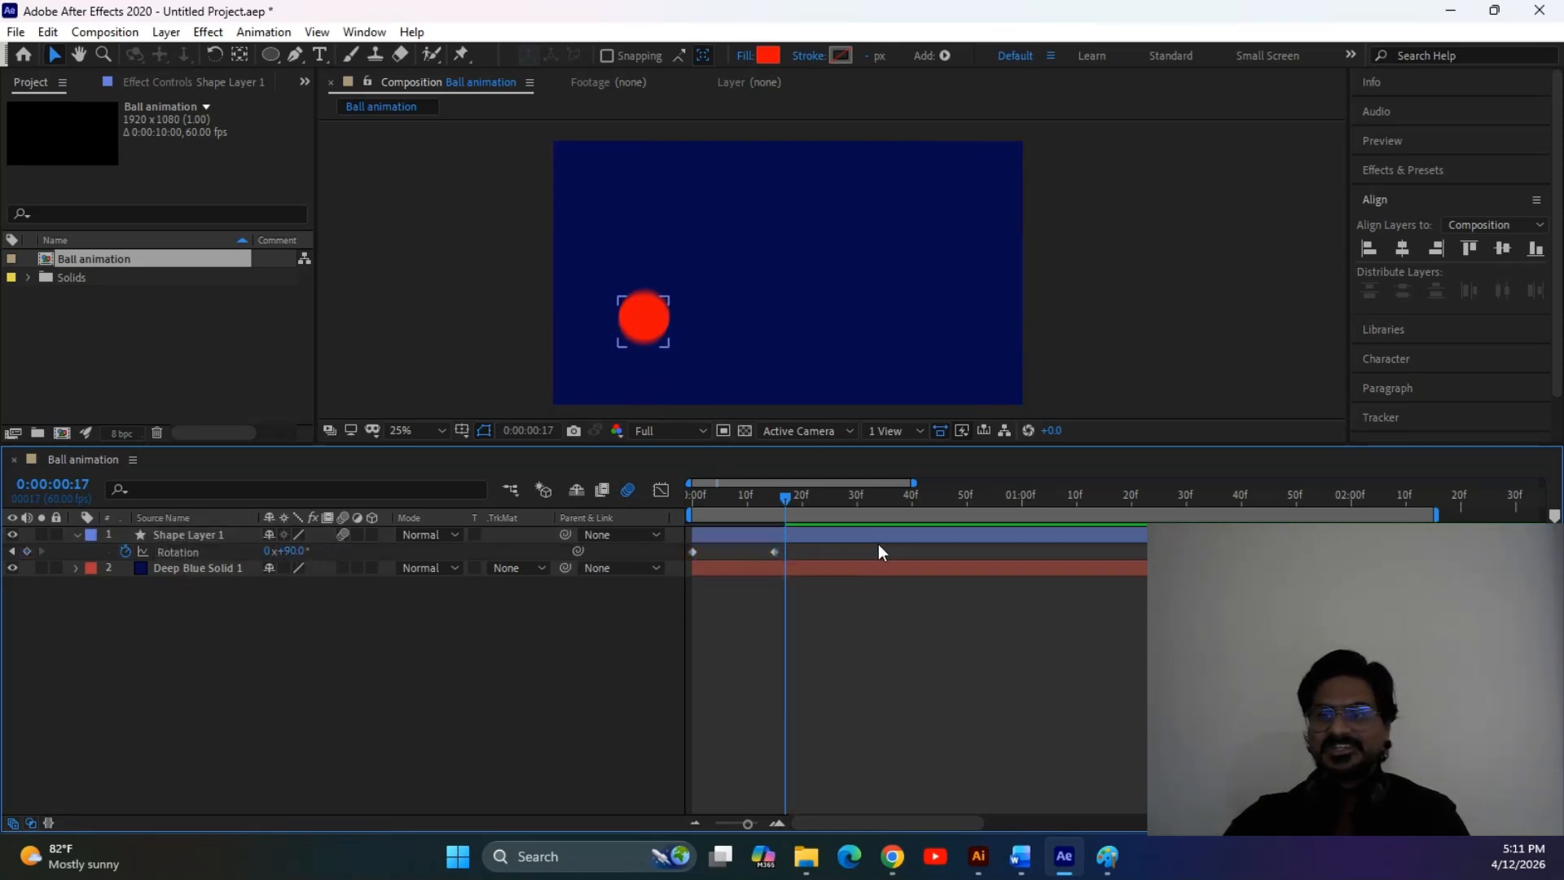
pyautogui.moveTo(882, 544); pyautogui.dragTo(660, 593)
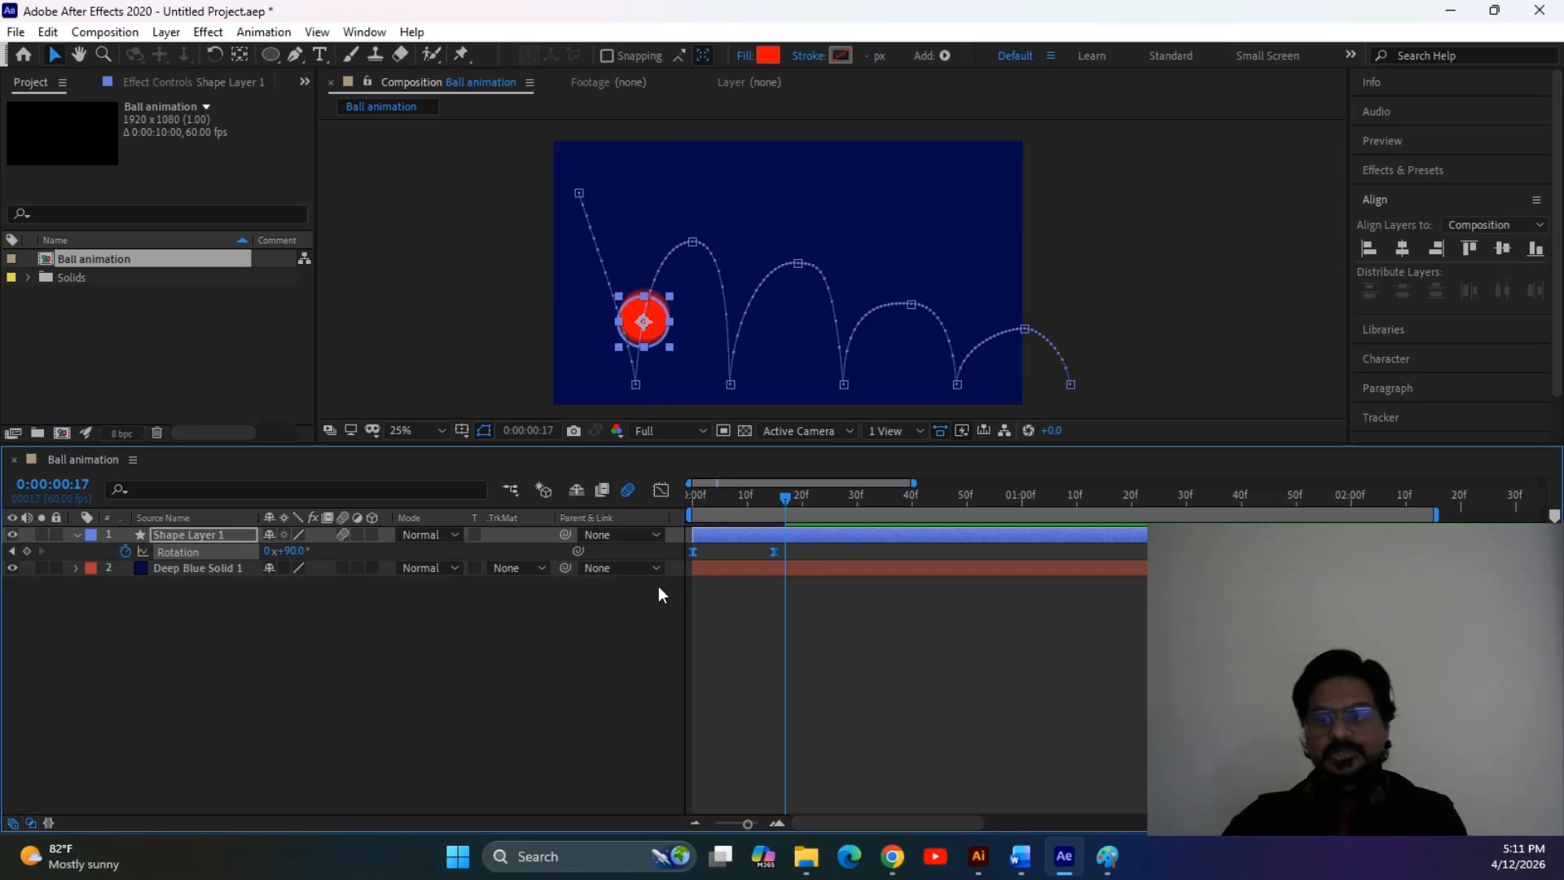